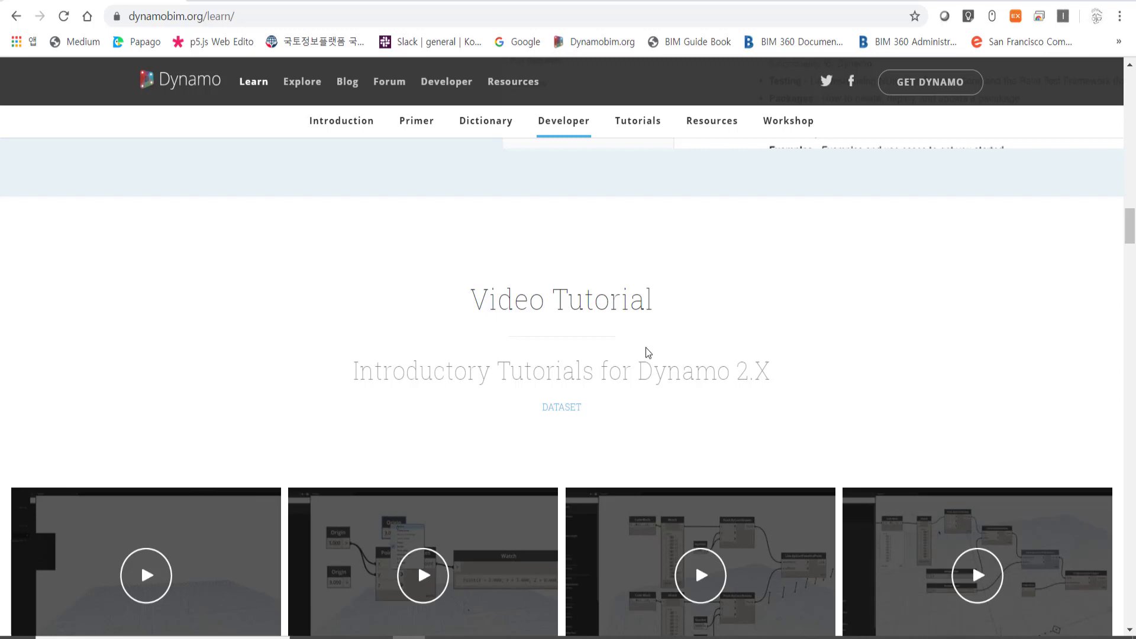
Step: Scroll the start page and highlight the Editing Elements in Revit and Unit 1 card text
scroll(378, 444, down, 8)
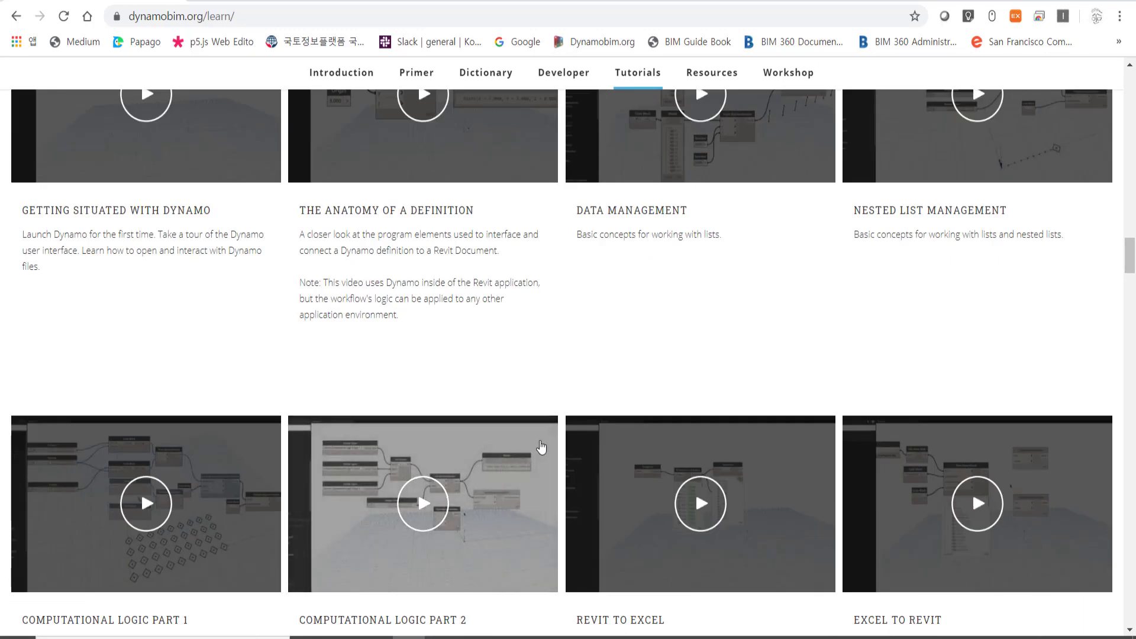
scroll(649, 382, down, 3)
scroll(650, 382, down, 5)
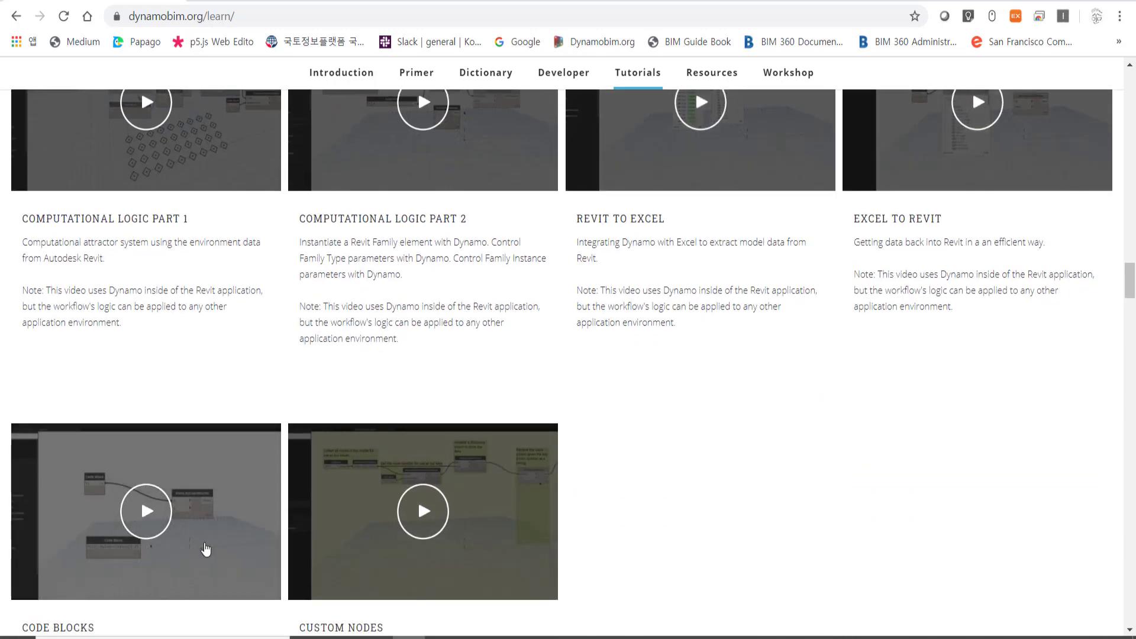
scroll(414, 521, down, 6)
scroll(399, 527, down, 4)
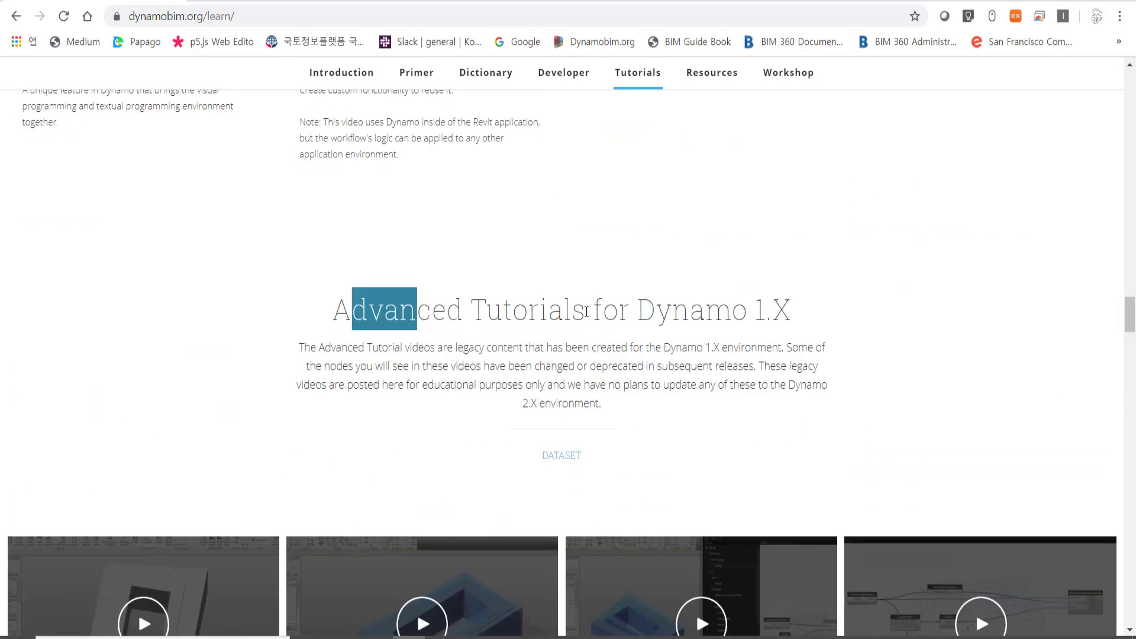
drag(334, 309, 699, 309)
scroll(323, 467, down, 4)
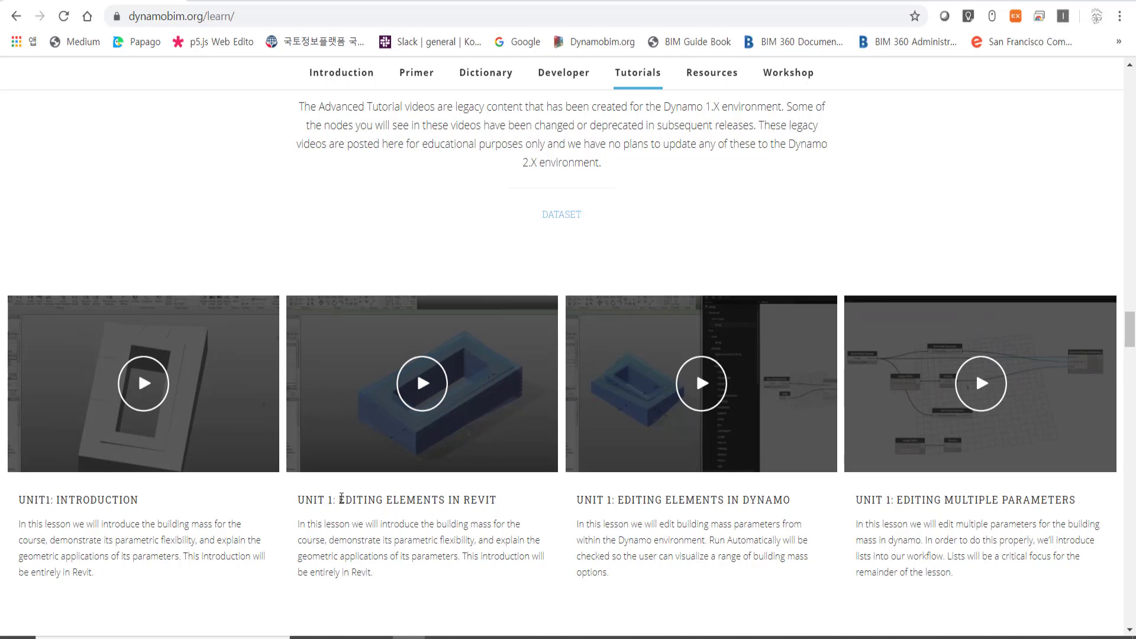
drag(504, 505, 339, 499)
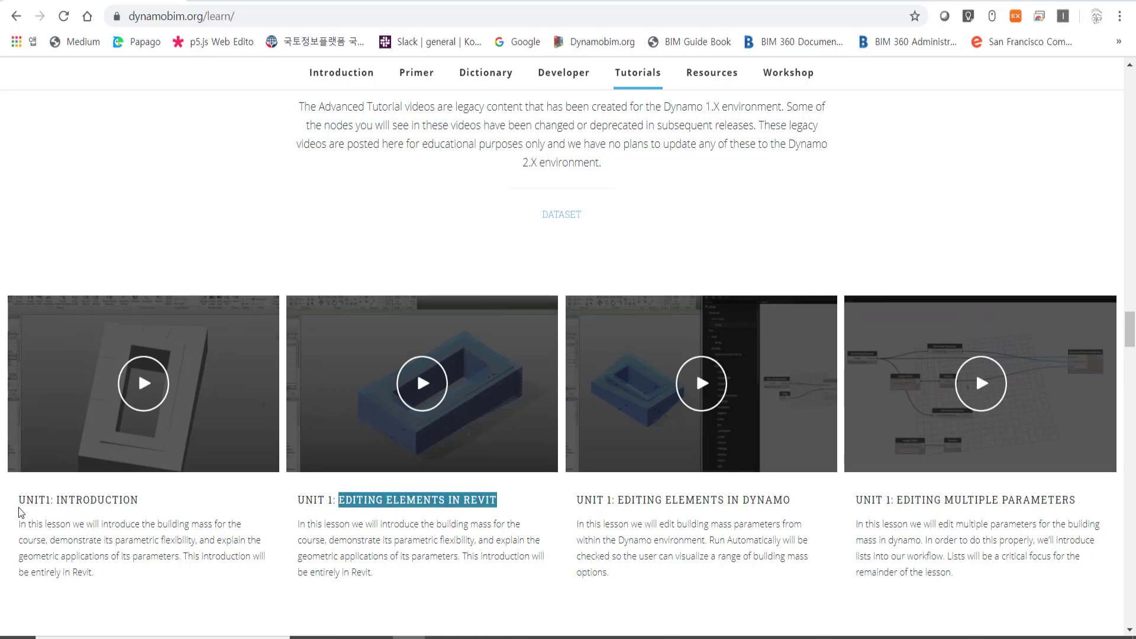
click(424, 595)
drag(382, 574, 16, 495)
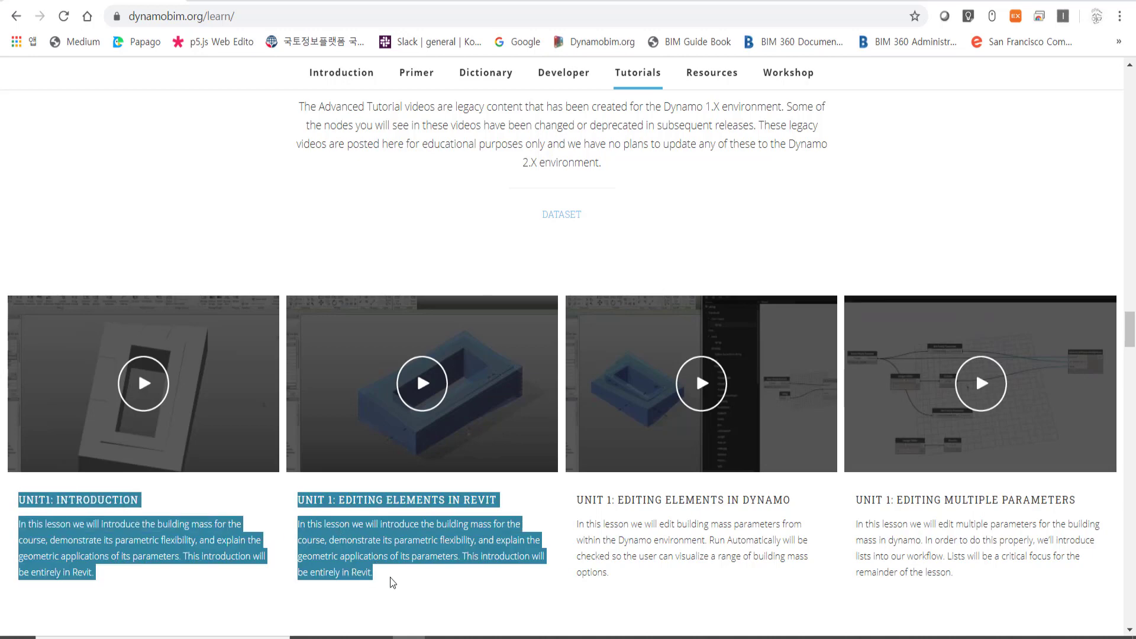
drag(385, 579, 22, 520)
click(25, 496)
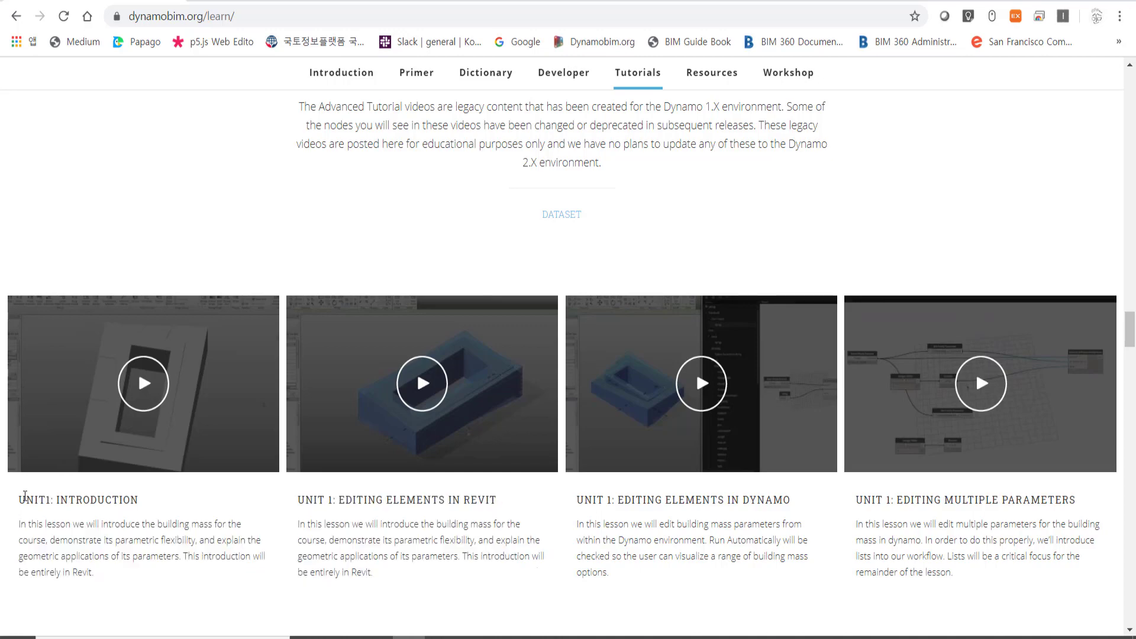
drag(423, 594, 20, 520)
click(419, 588)
Step: Scroll back up and browse through the start page cards again
scroll(420, 586, up, 5)
scroll(461, 567, up, 5)
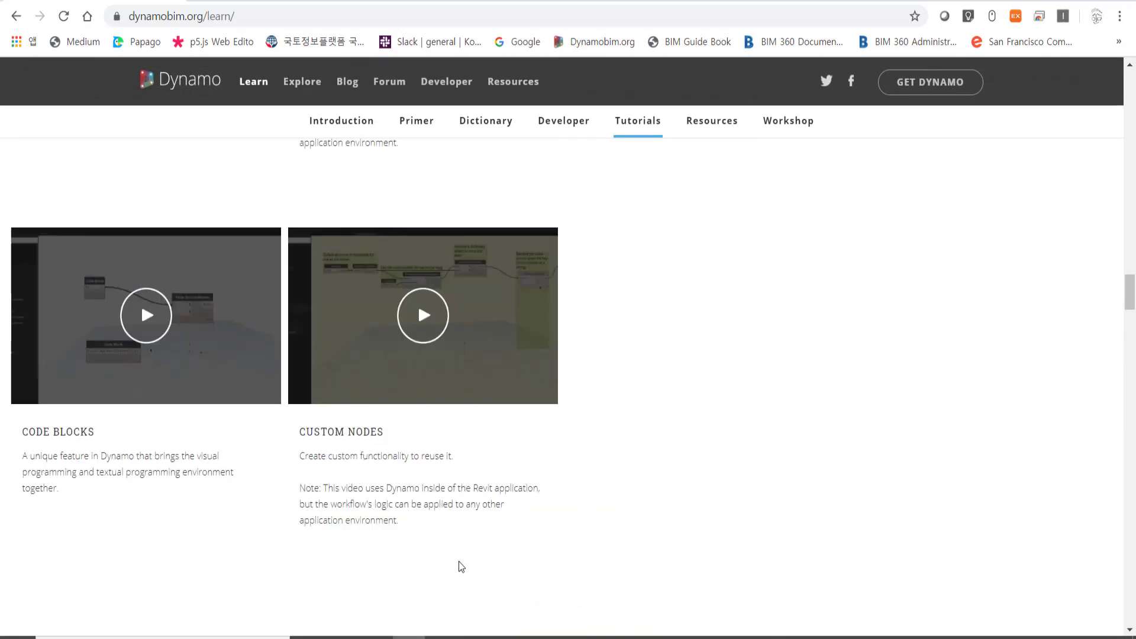
scroll(461, 567, up, 3)
scroll(433, 526, up, 2)
scroll(507, 502, up, 1)
scroll(592, 521, up, 3)
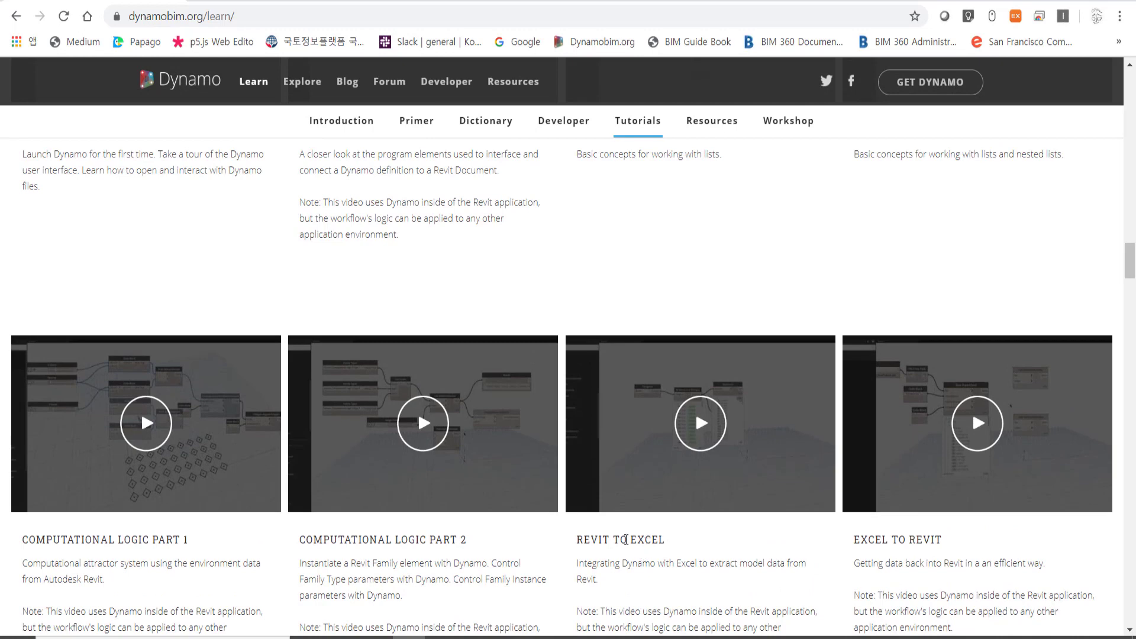
drag(626, 540, 710, 562)
scroll(711, 562, down, 1)
drag(857, 470, 564, 466)
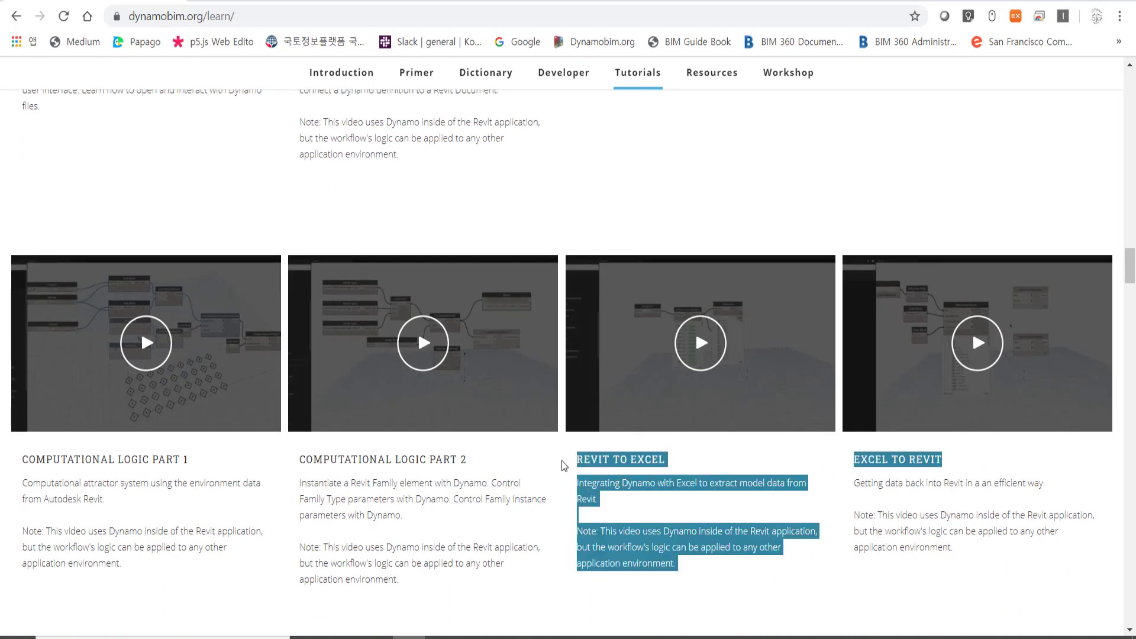
scroll(564, 466, down, 2)
scroll(249, 535, down, 4)
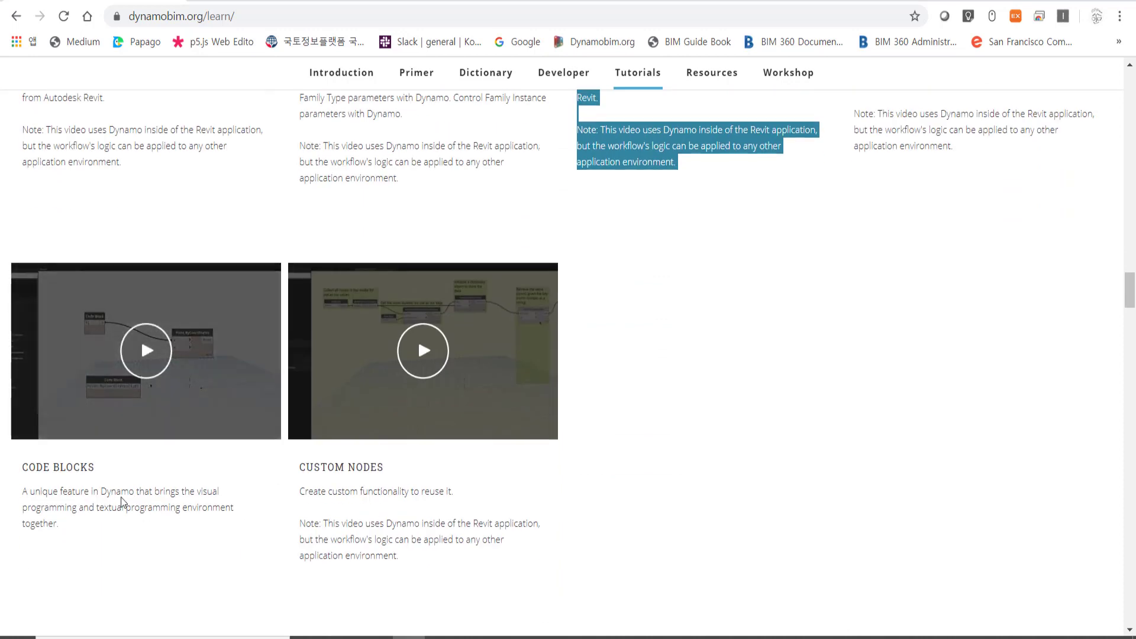
Step: Highlight the Code Blocks and Custom Nodes card titles, then scroll back up the list
drag(120, 468, 23, 464)
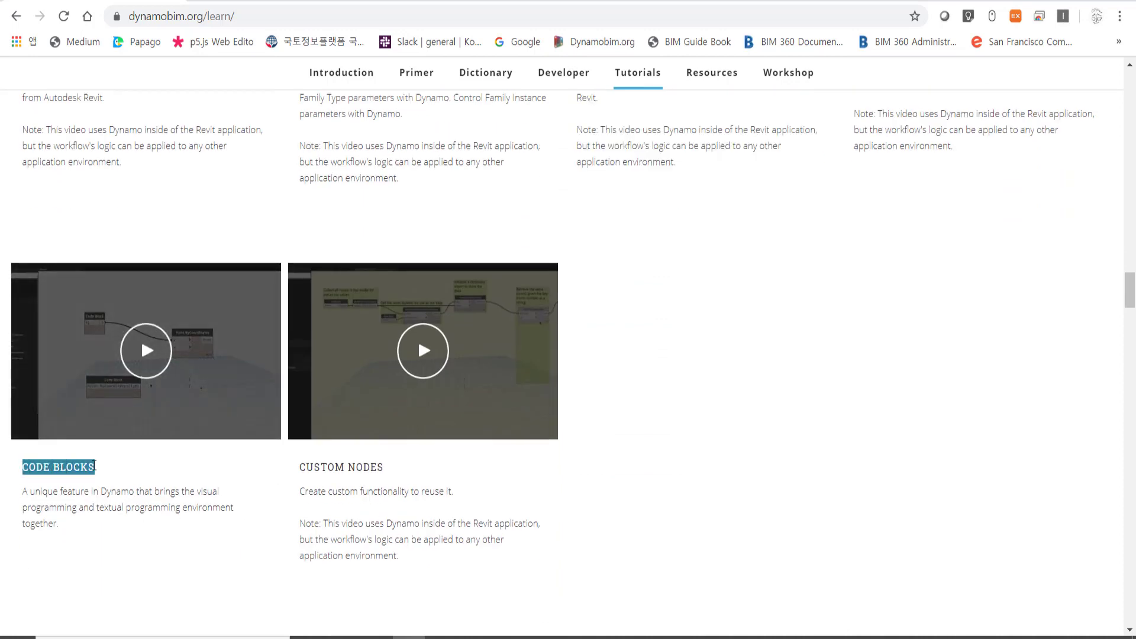
drag(304, 466, 444, 478)
click(450, 480)
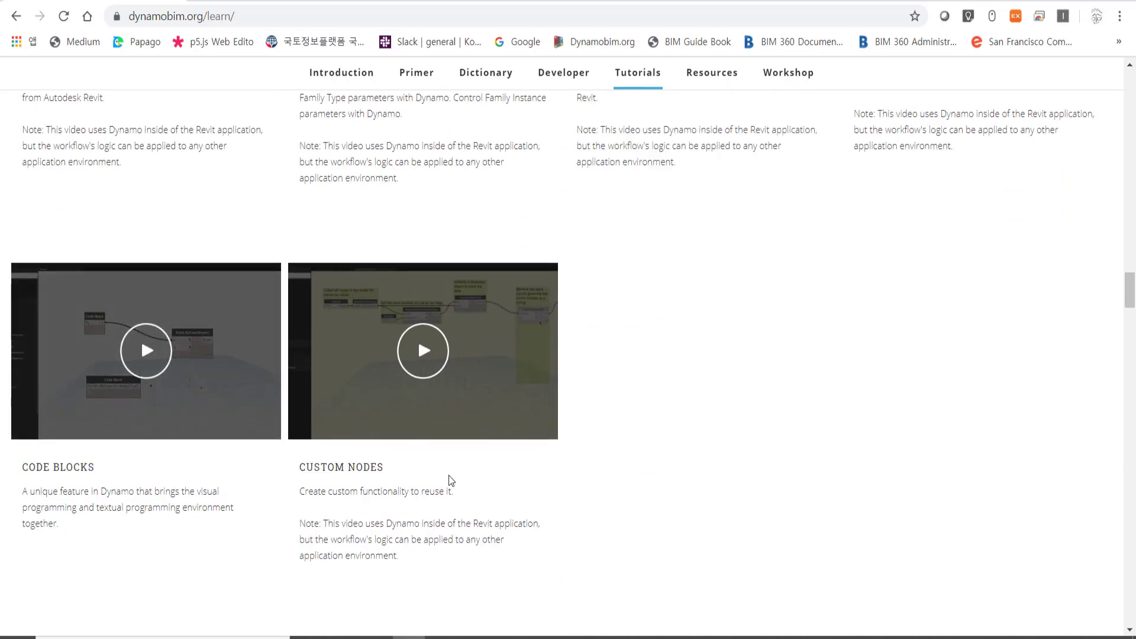
mouse_move(452, 570)
mouse_down()
mouse_move(165, 492)
mouse_move(77, 492)
mouse_up()
click(78, 490)
scroll(811, 282, up, 2)
scroll(810, 283, up, 1)
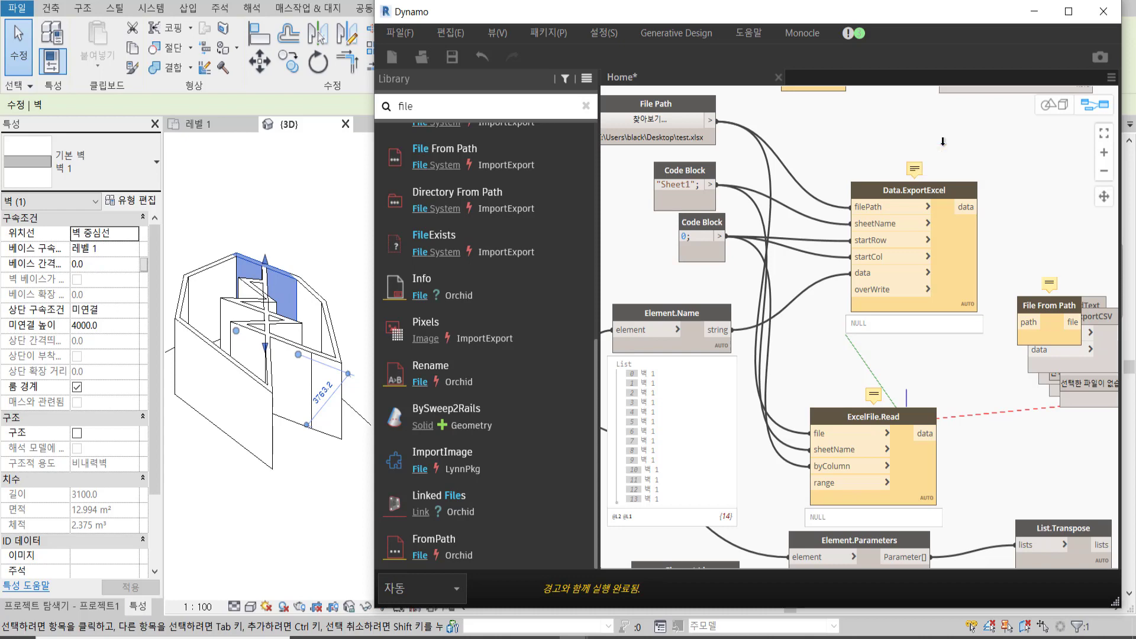
scroll(490, 293, up, 1)
scroll(490, 293, up, 4)
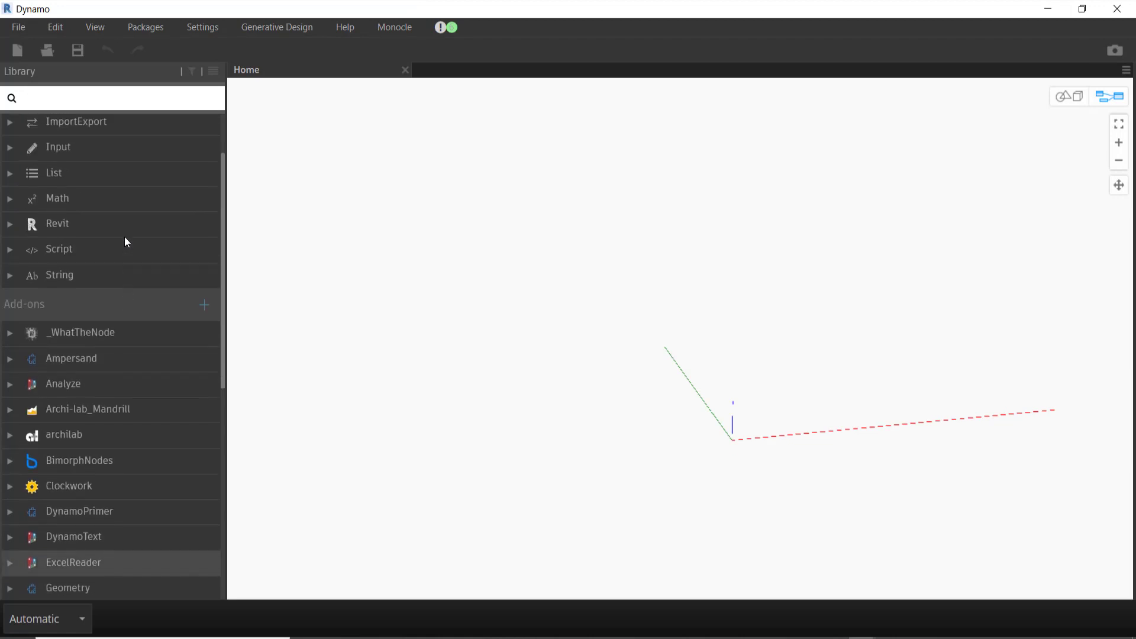
scroll(124, 236, up, 2)
Step: Place a Data.ExportExcel node from an 'excel' library search and position it on the canvas
scroll(116, 221, down, 10)
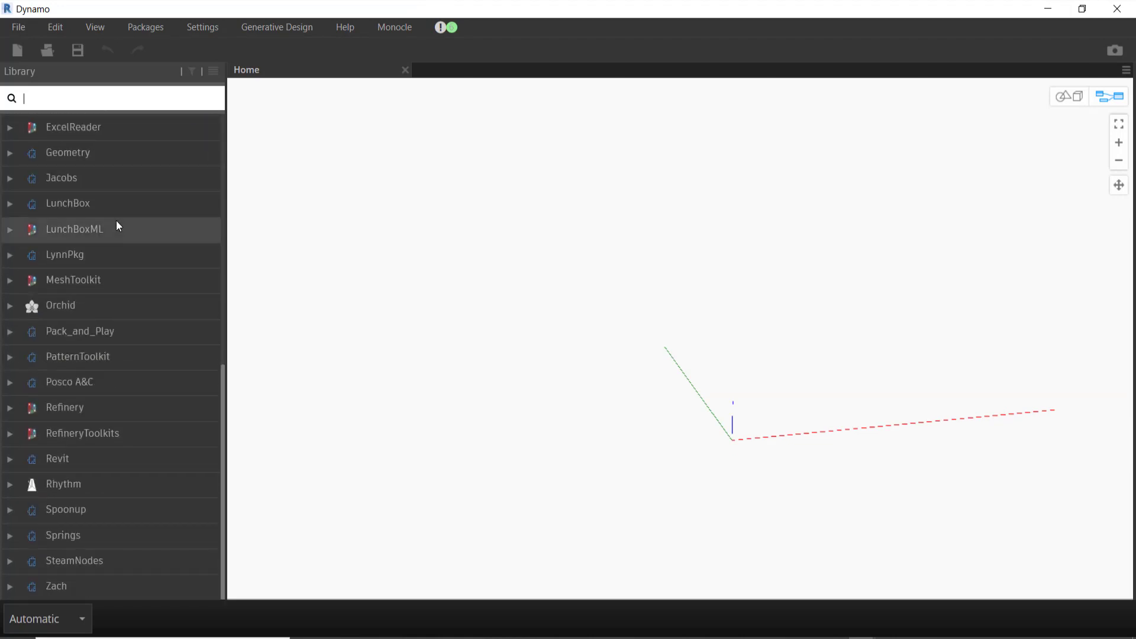
scroll(118, 224, up, 10)
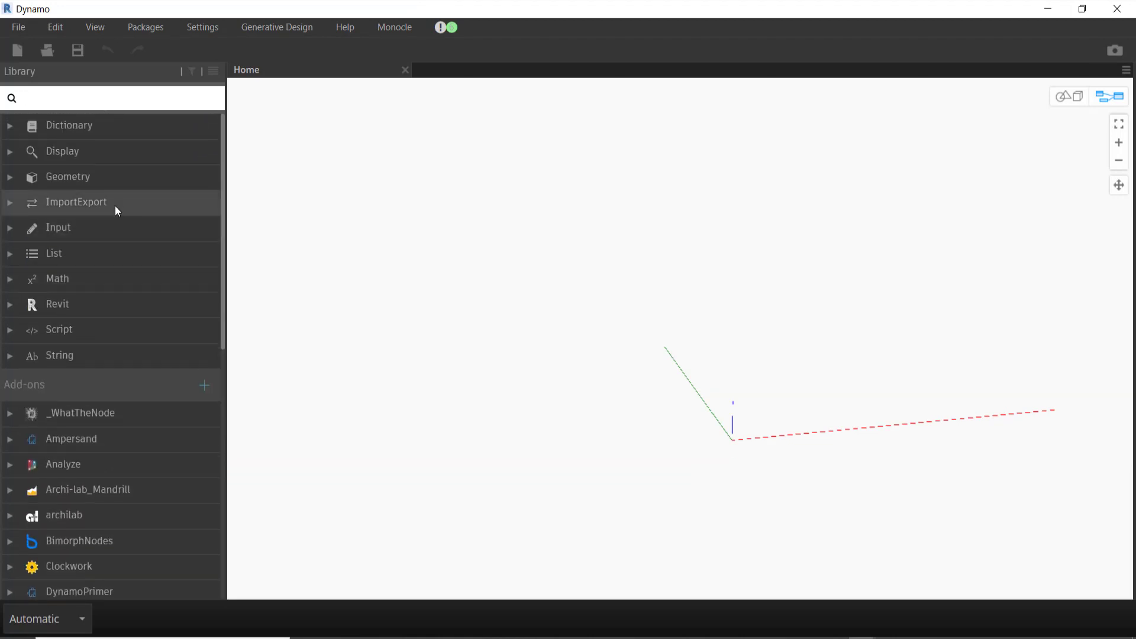
text(ex)
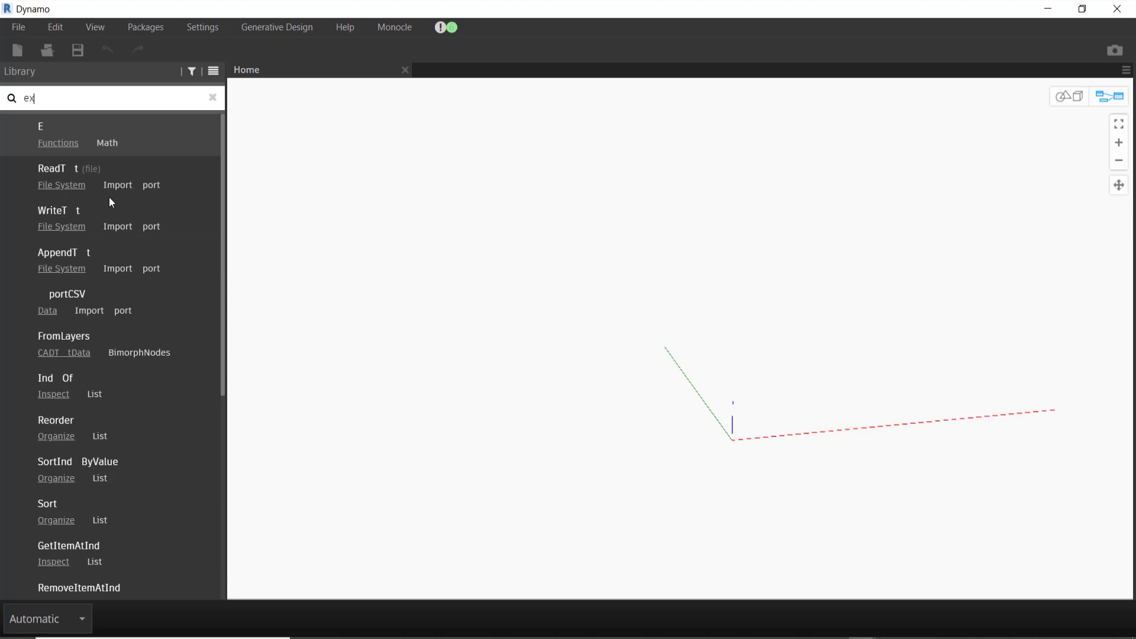
text(cel)
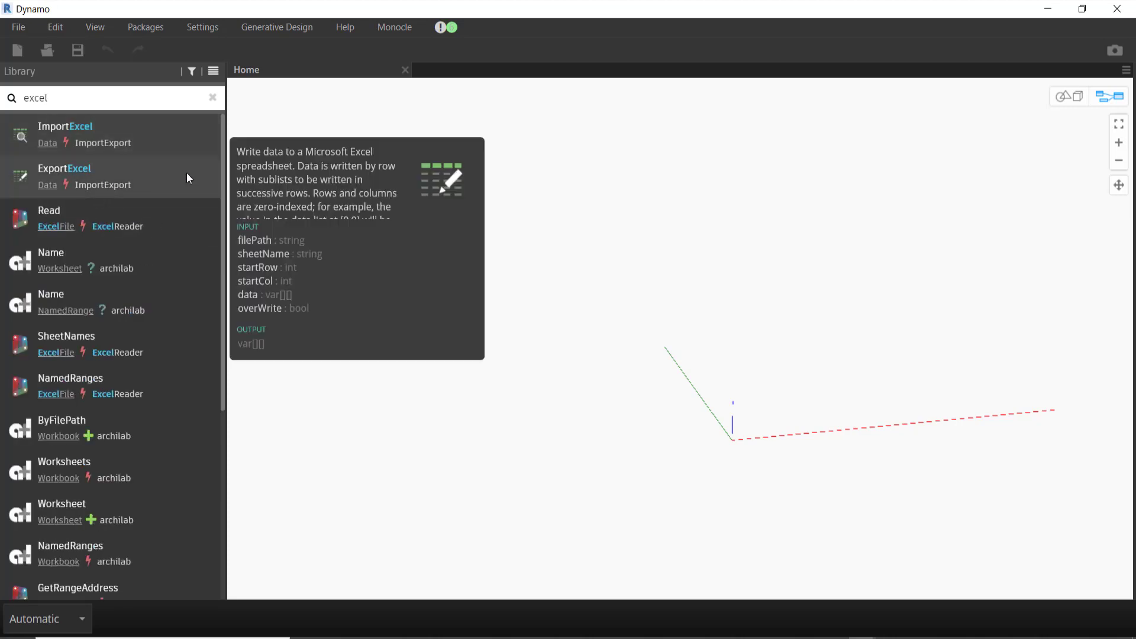
click(186, 173)
middle_drag(741, 297, 869, 180)
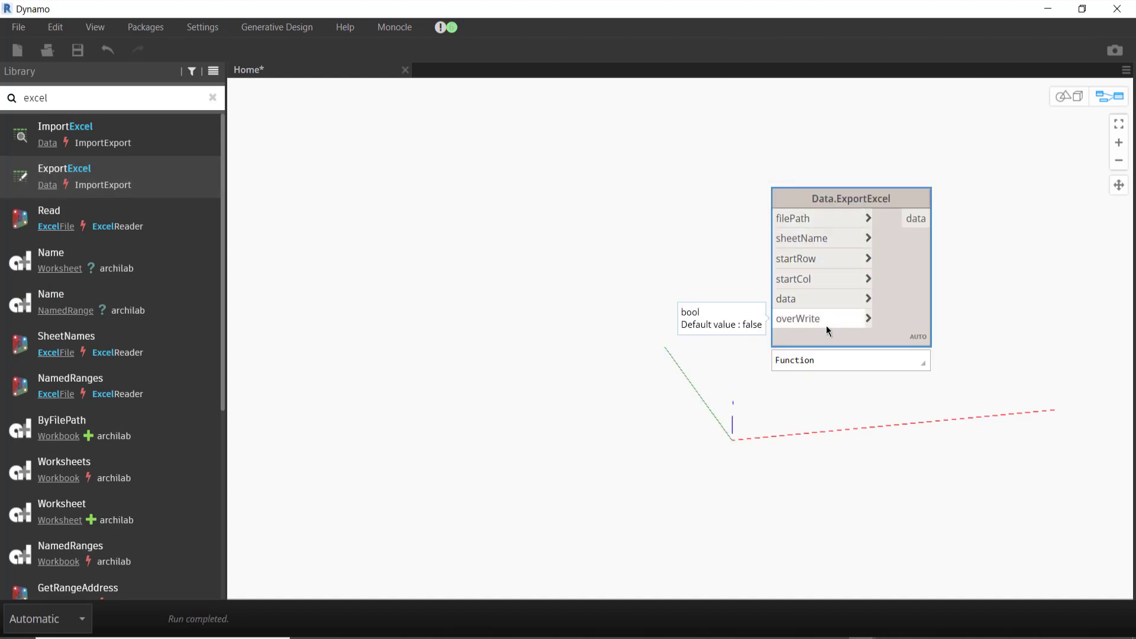
drag(841, 200, 767, 169)
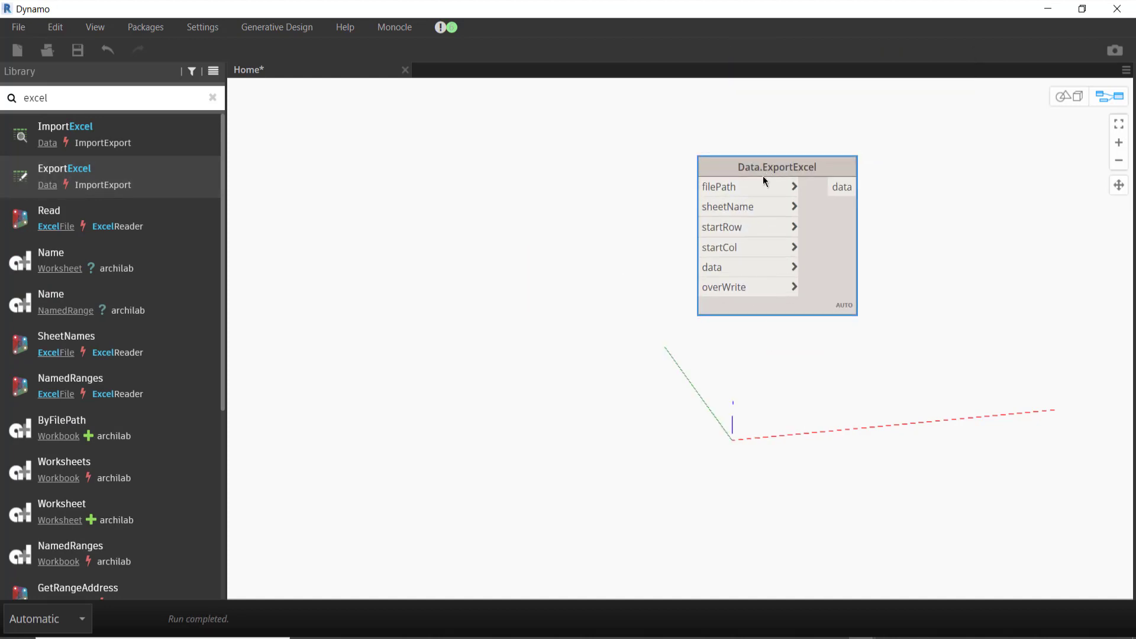
drag(60, 102, 2, 105)
text(ment)
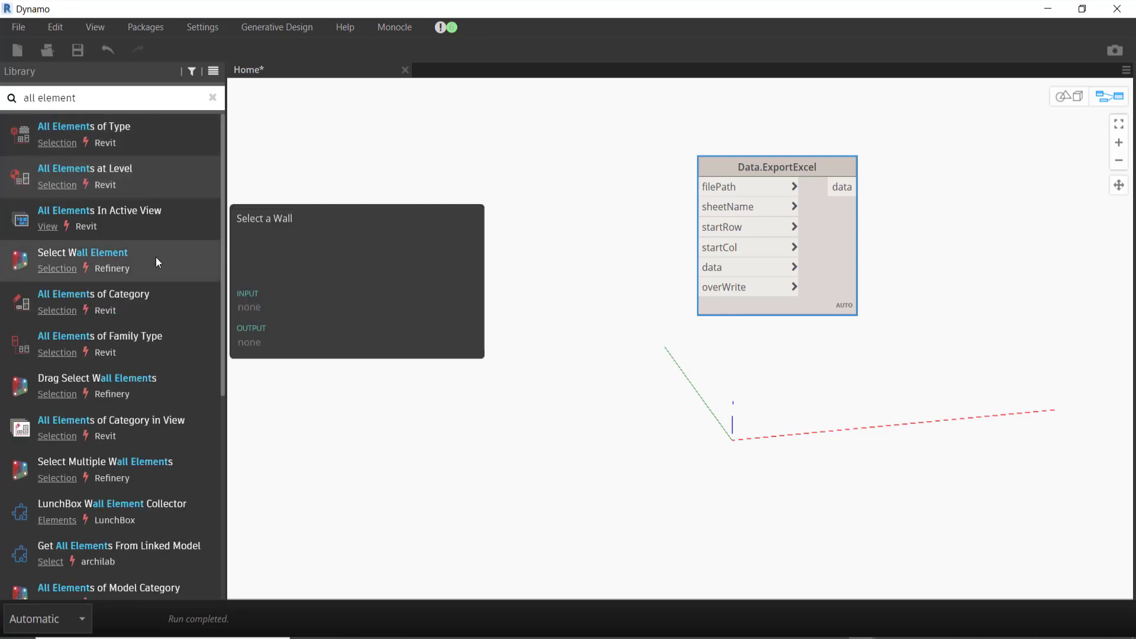
Step: Add an All Elements of Category node with a Categories node placed to its left
click(156, 300)
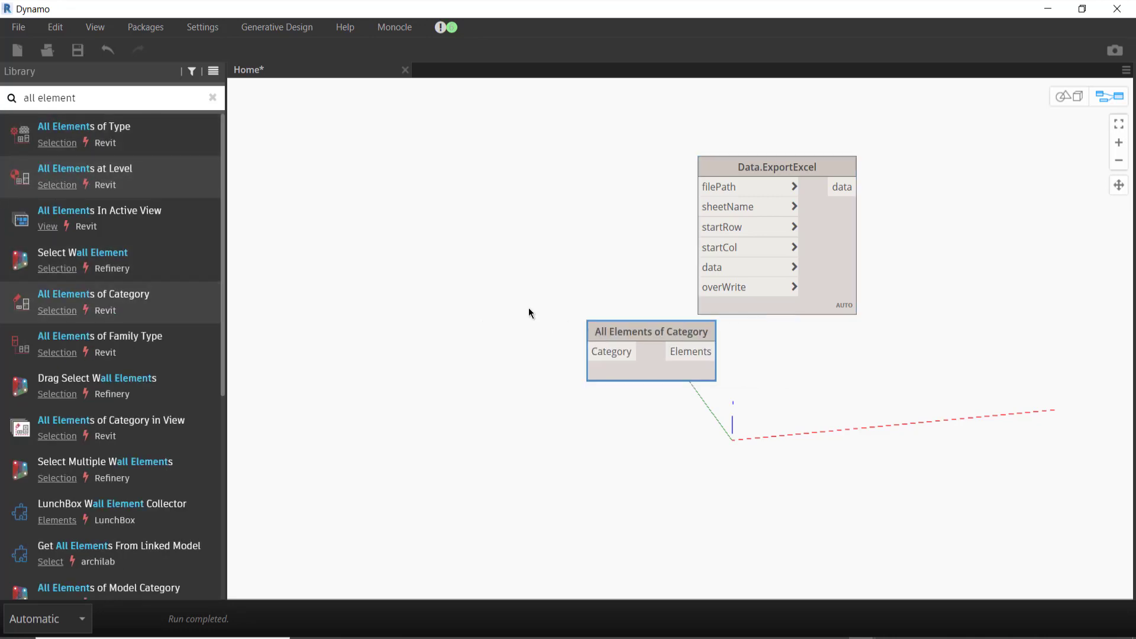
drag(152, 104, 2, 103)
text(cate)
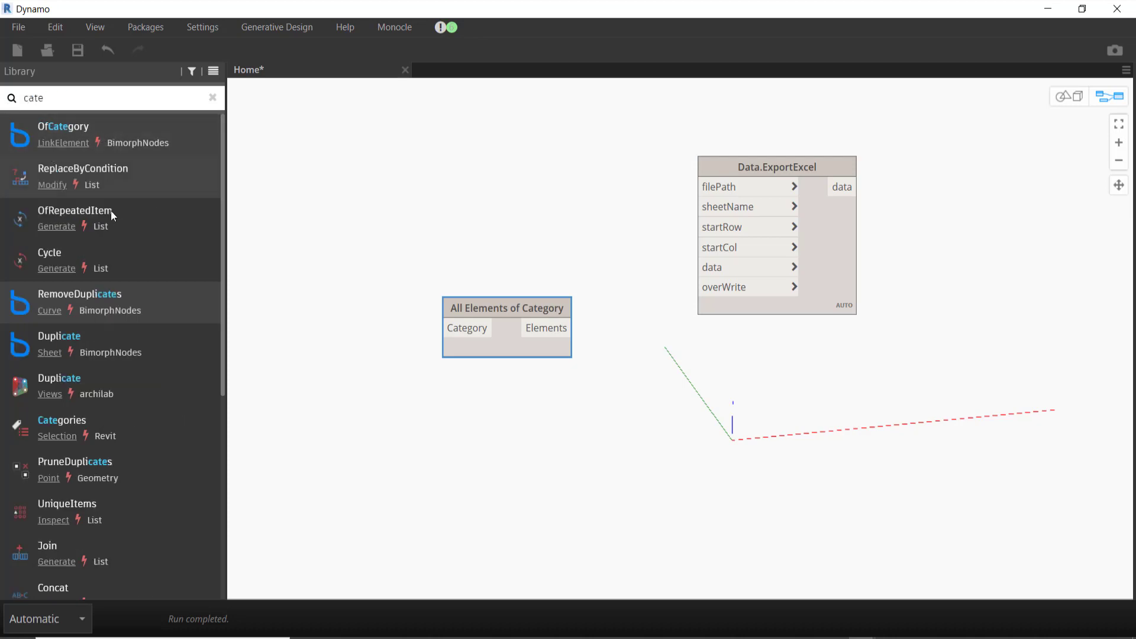
click(119, 423)
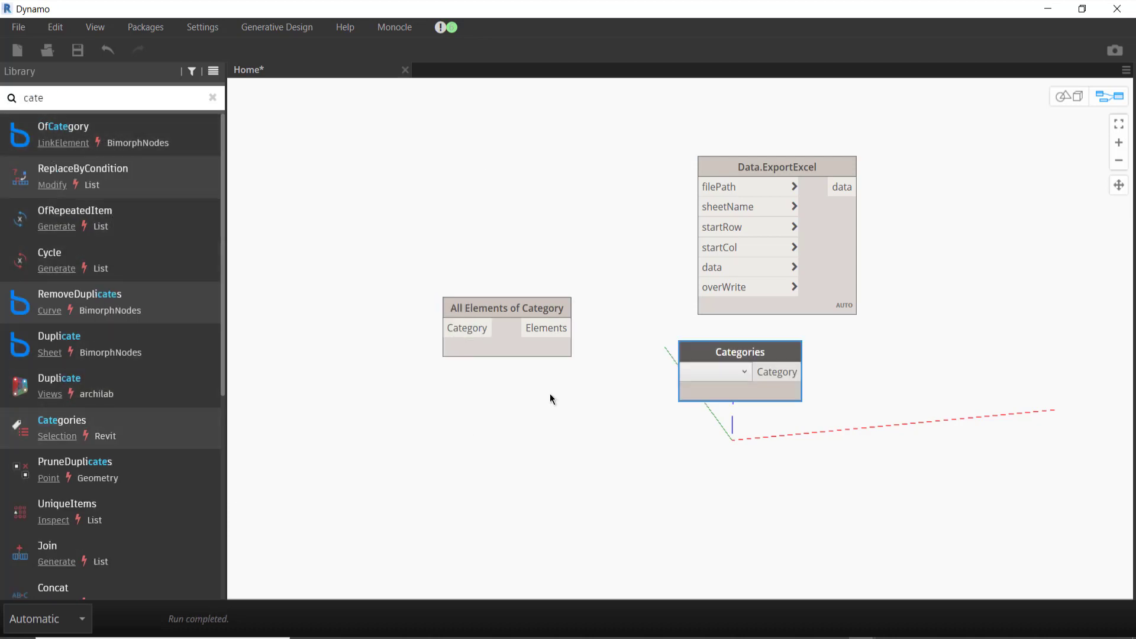
drag(724, 351, 363, 317)
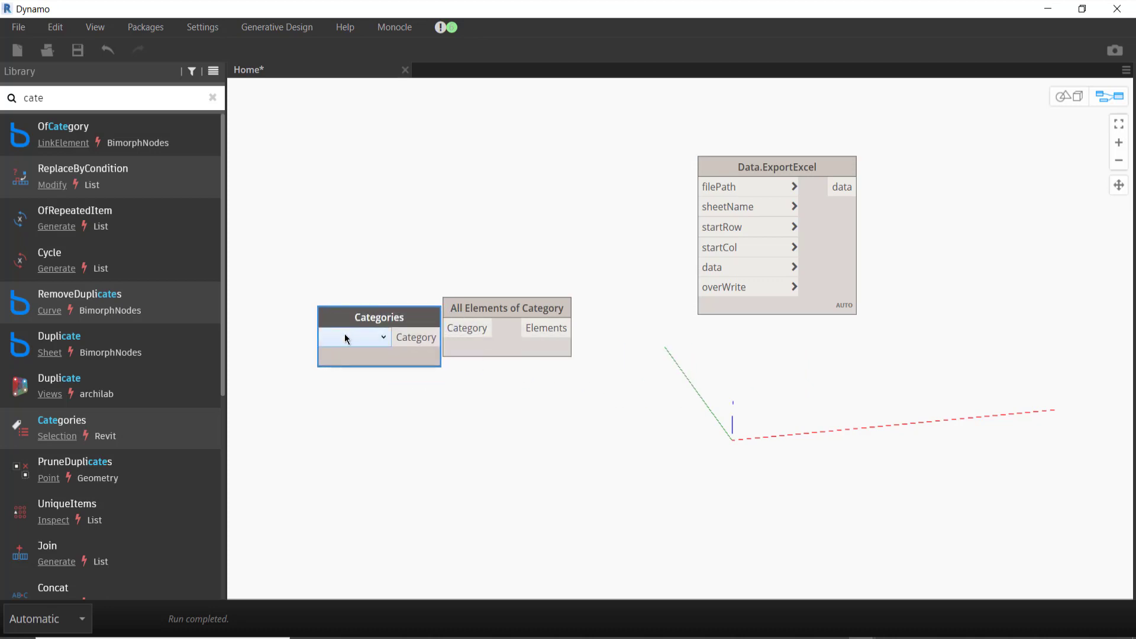
mouse_move(345, 336)
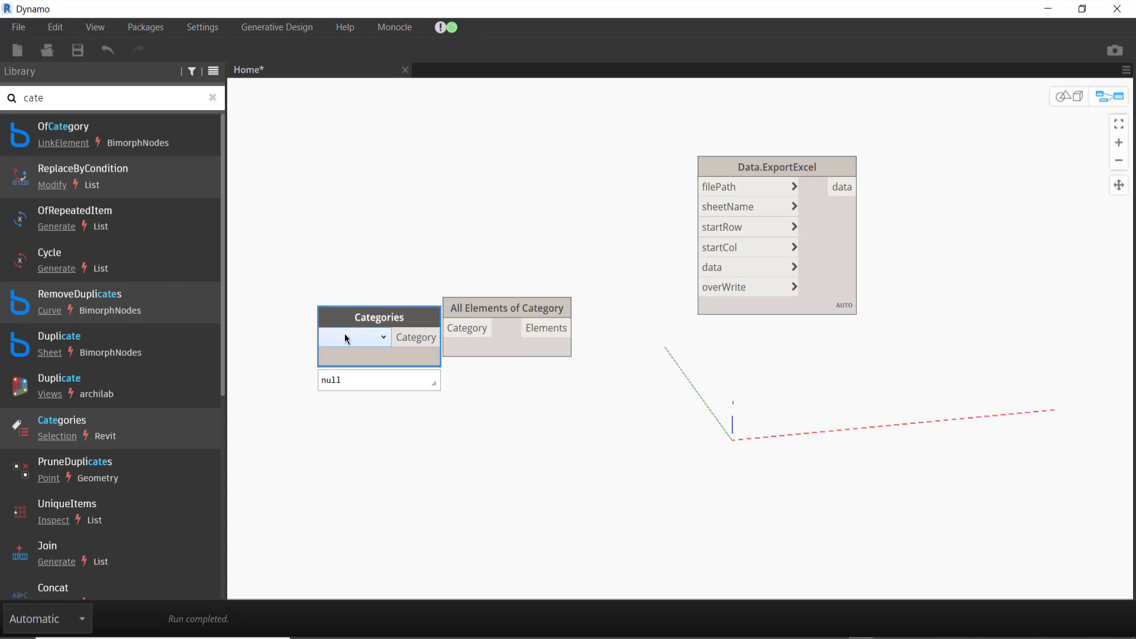
Step: Set the Categories node's dropdown to Rooms
click(347, 338)
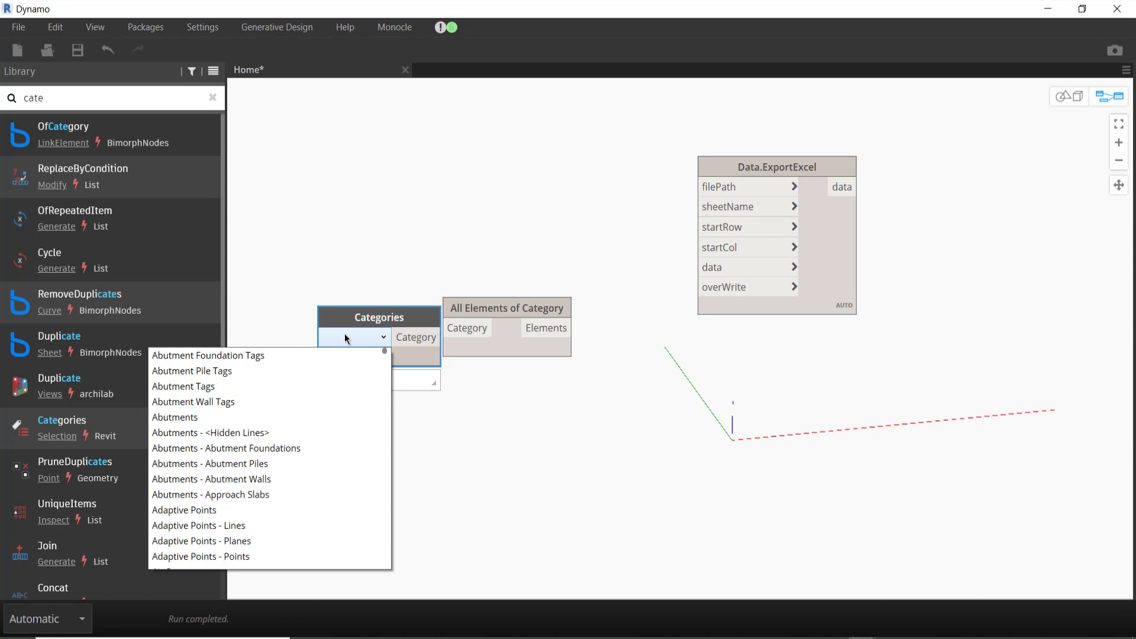
key(r)
scroll(272, 559, down, 1)
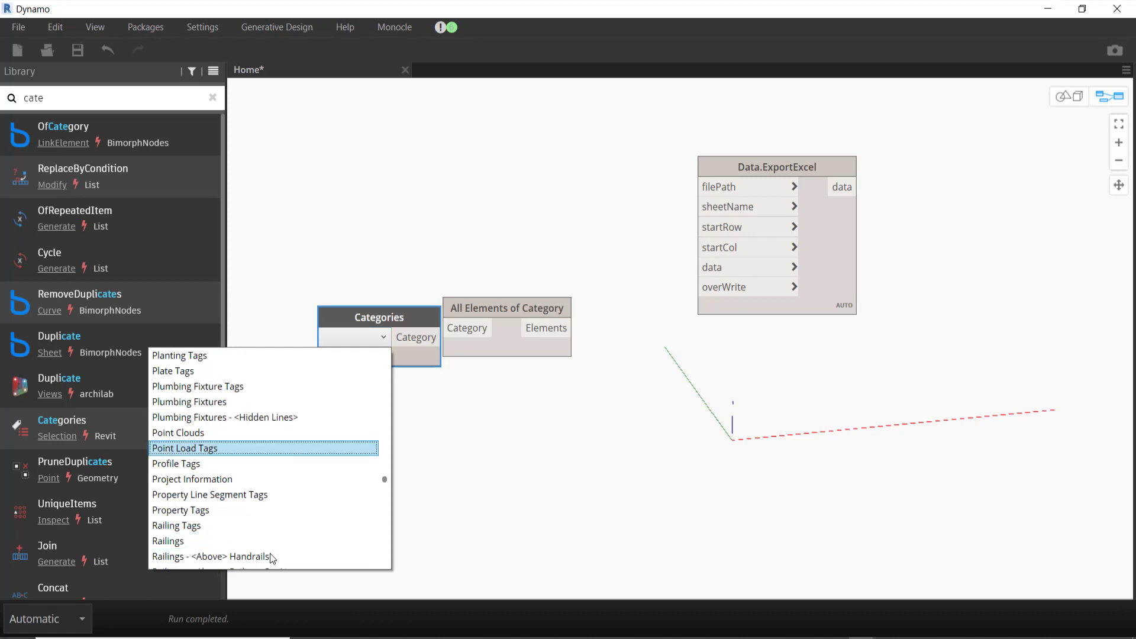
scroll(272, 559, down, 1)
scroll(272, 551, down, 1)
scroll(272, 542, down, 1)
scroll(274, 539, down, 4)
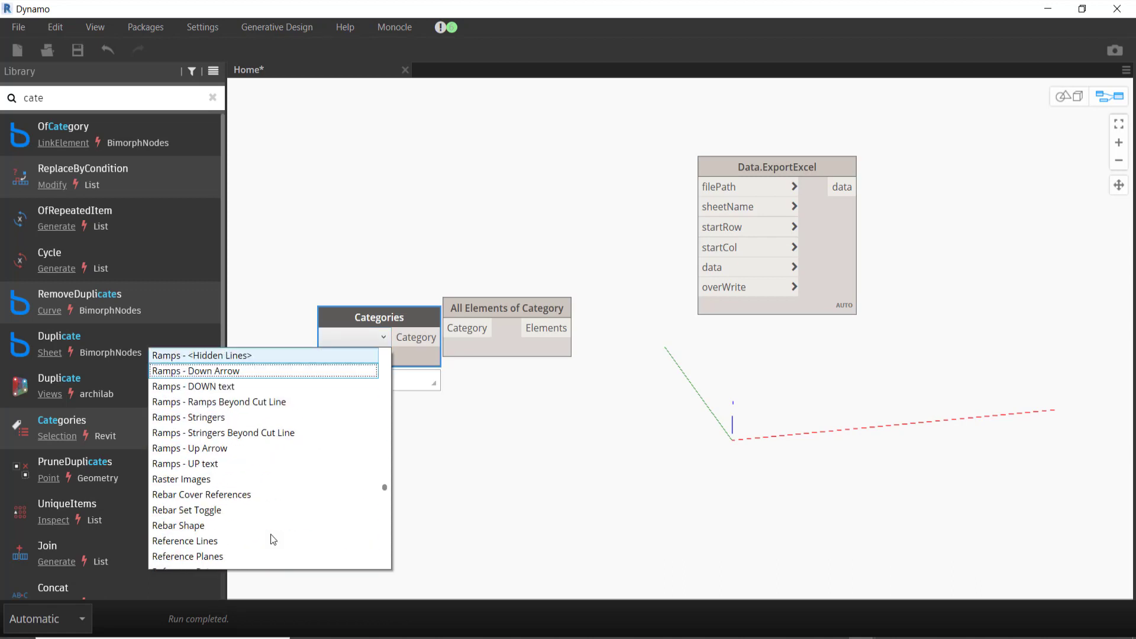
scroll(273, 540, down, 1)
scroll(274, 539, down, 4)
scroll(272, 539, down, 3)
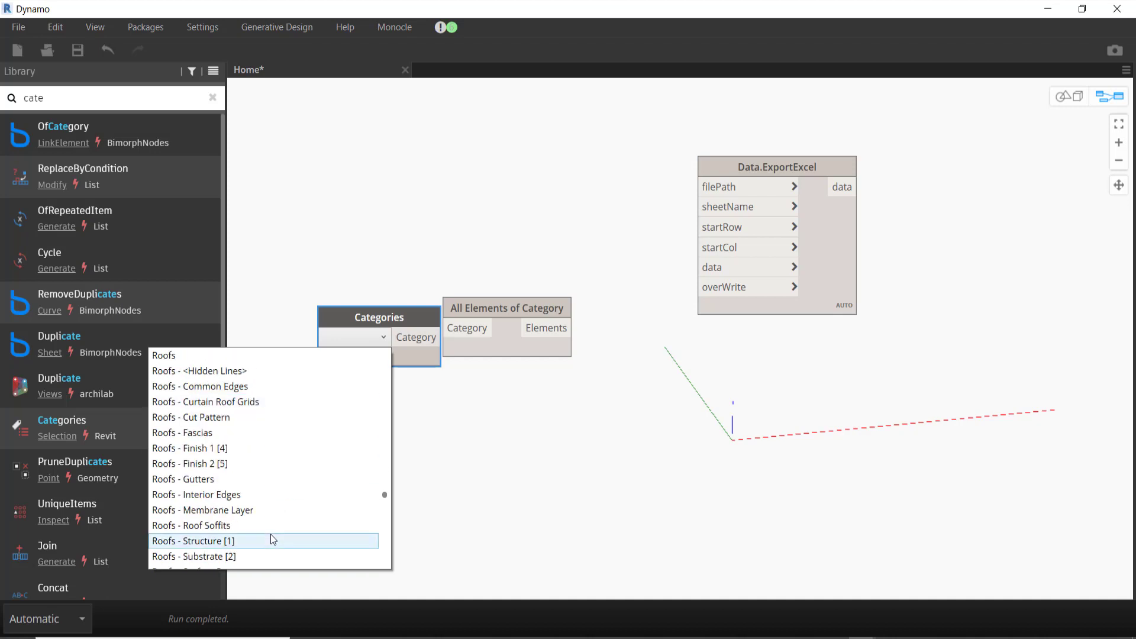
scroll(271, 533, up, 2)
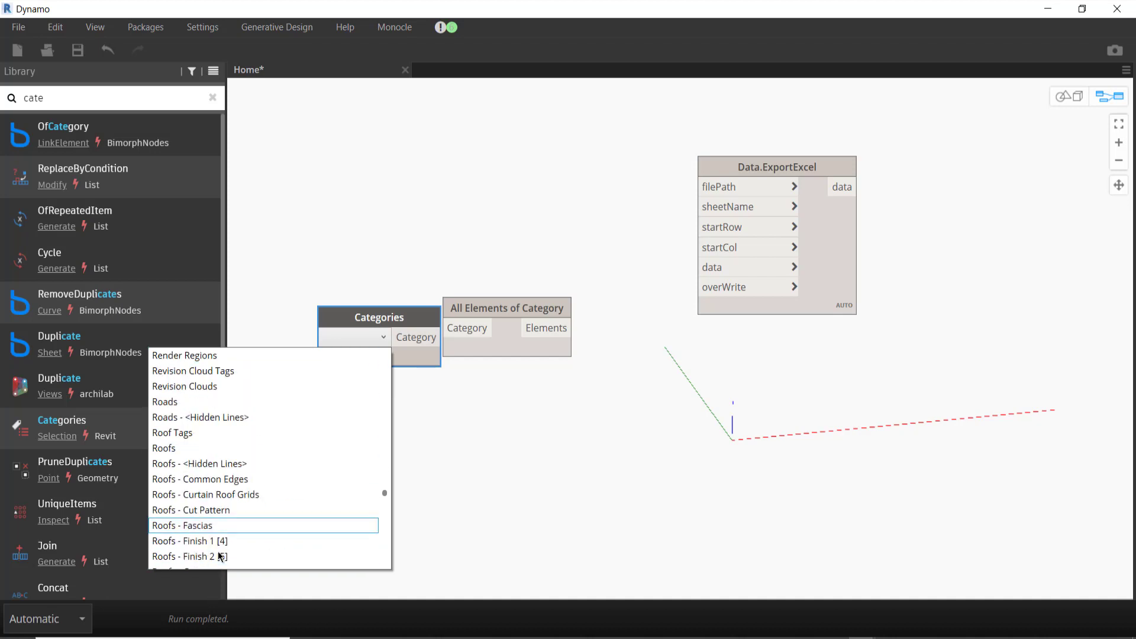
scroll(237, 503, down, 2)
scroll(229, 486, down, 2)
scroll(231, 485, down, 2)
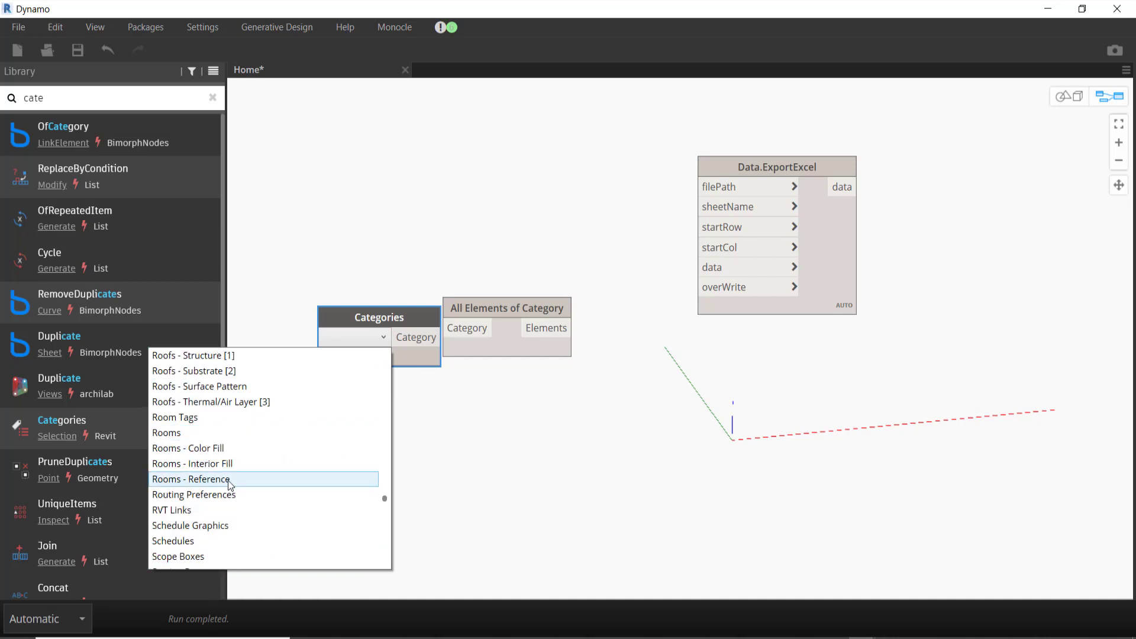
click(246, 431)
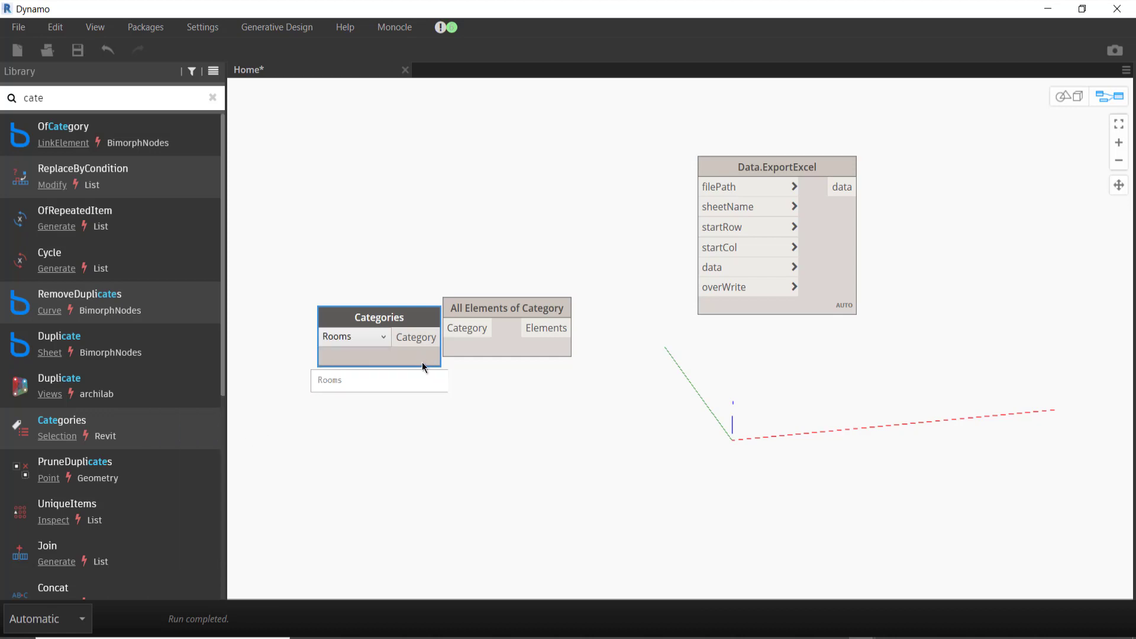
Step: Feed Rooms into All Elements of Category and connect its elements to a new Room.Name node
drag(413, 336, 468, 328)
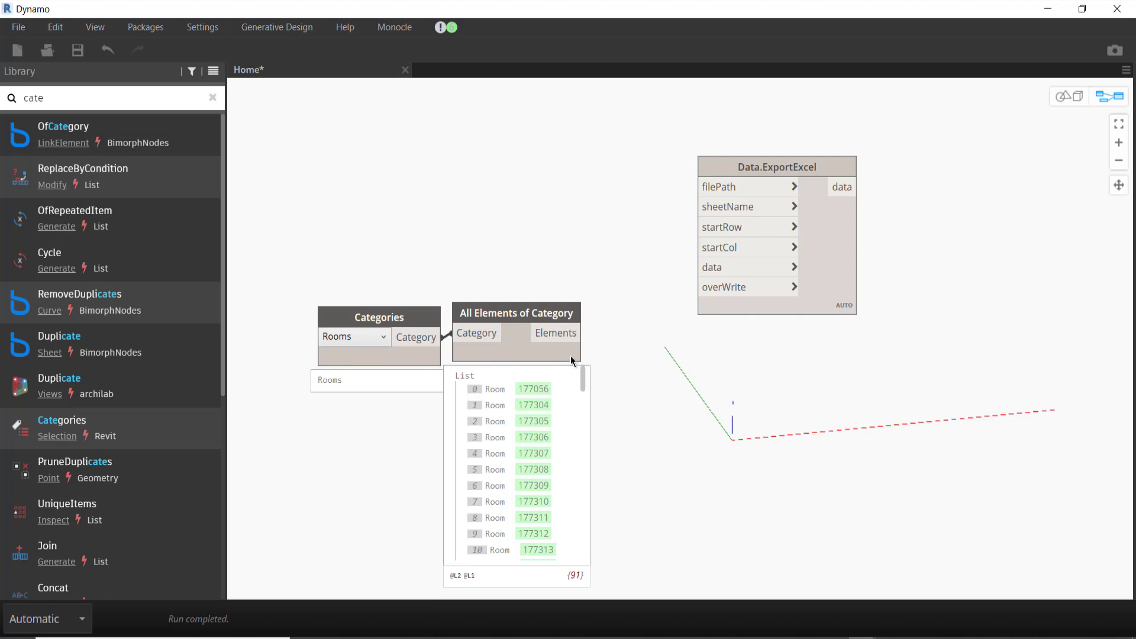
drag(172, 98, 2, 103)
text(ele)
text(ment)
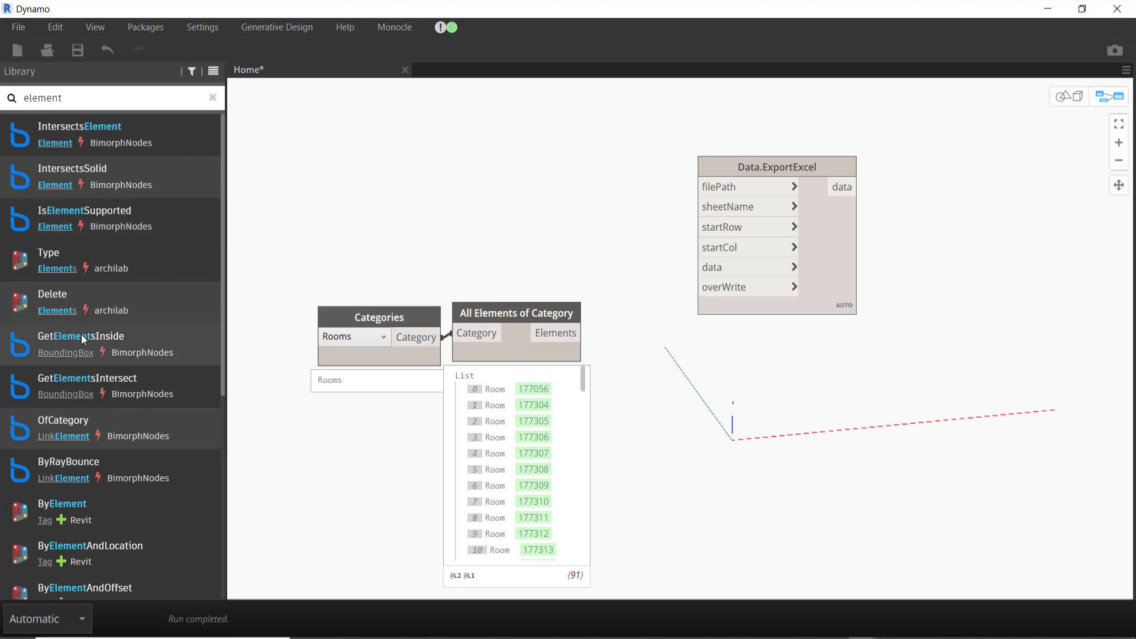
scroll(141, 408, down, 2)
scroll(141, 408, down, 3)
scroll(141, 407, down, 3)
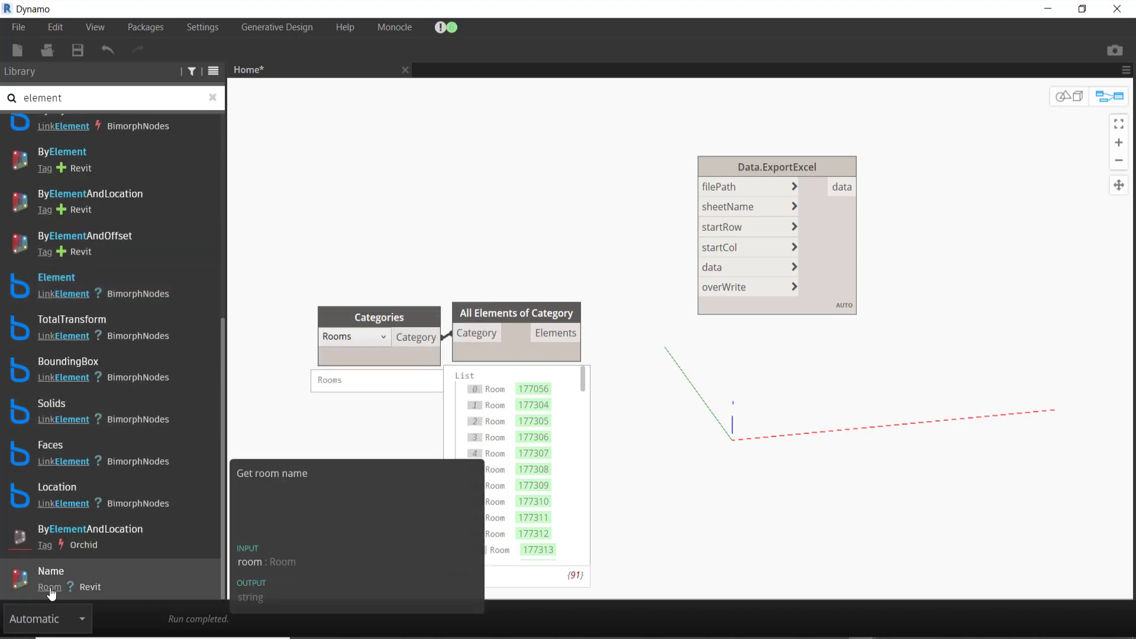
click(66, 573)
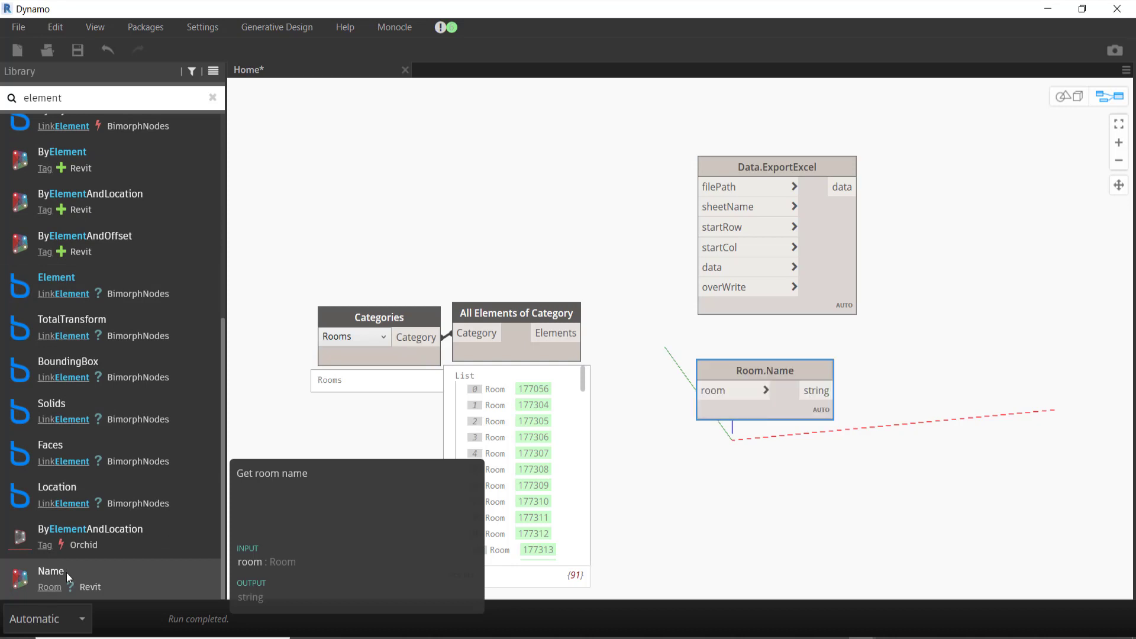
click(701, 391)
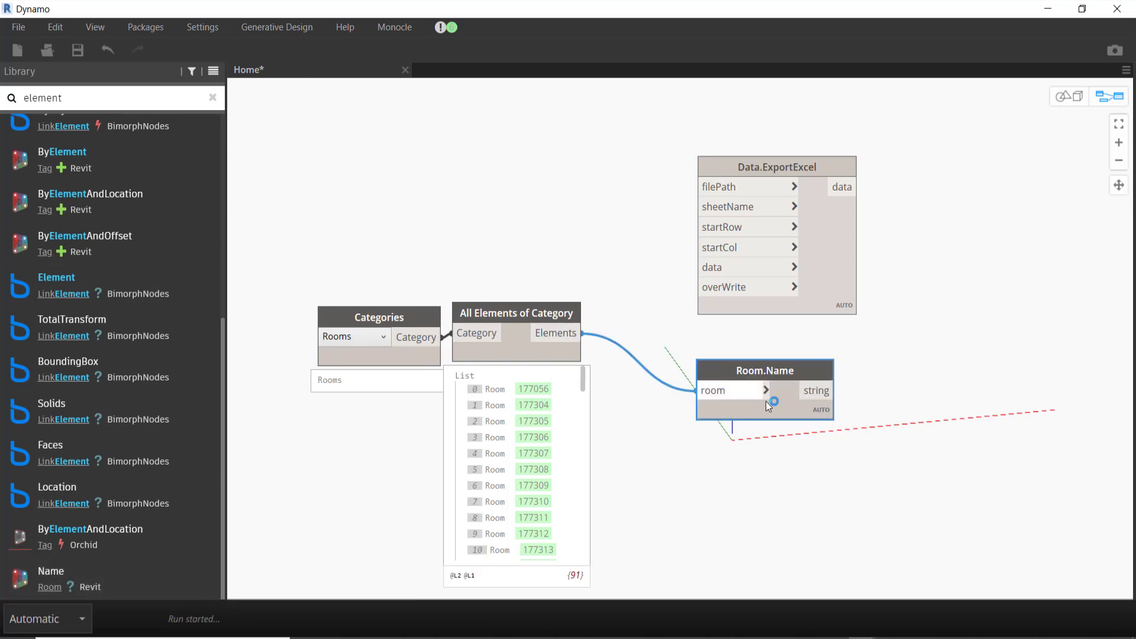
drag(798, 414, 761, 376)
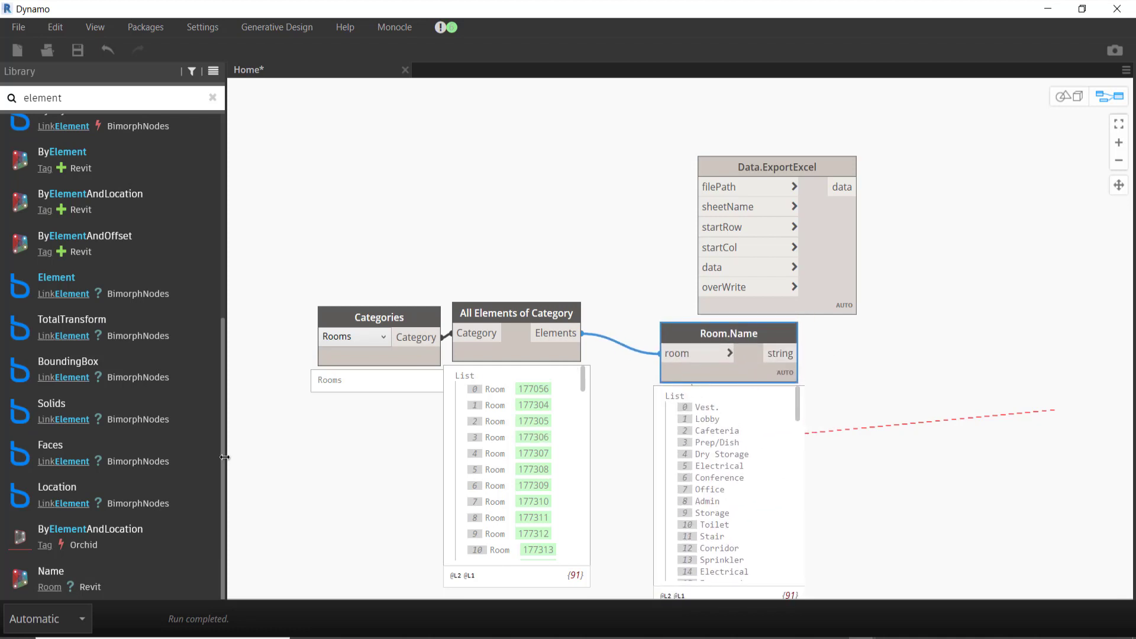
Step: Show all nodes of the Room category in the library
scroll(132, 456, up, 5)
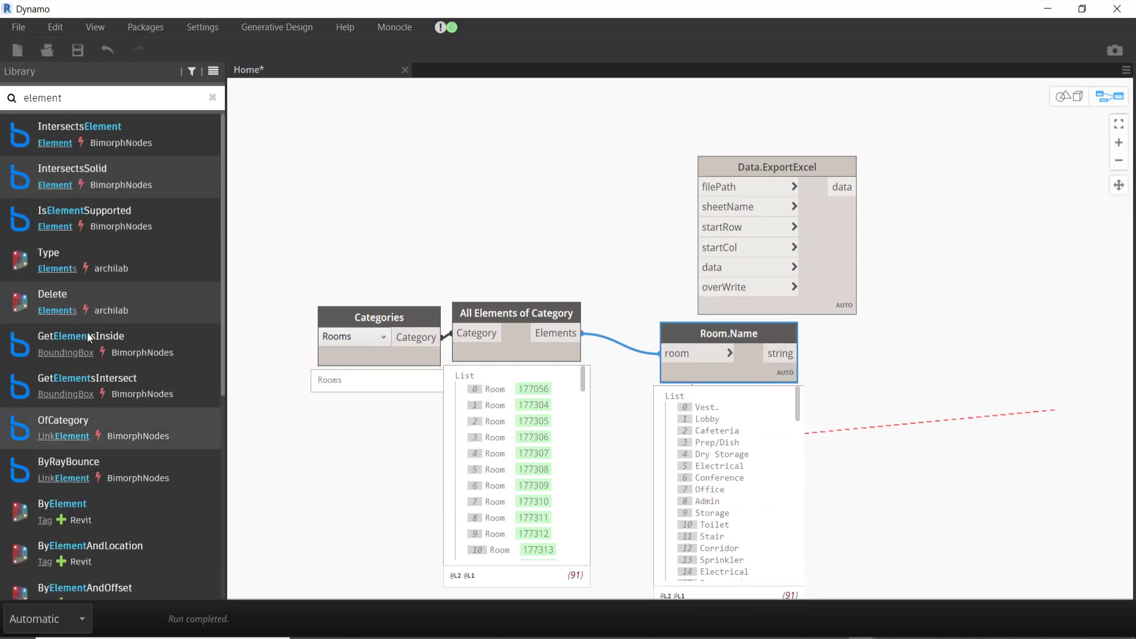
scroll(105, 288, down, 5)
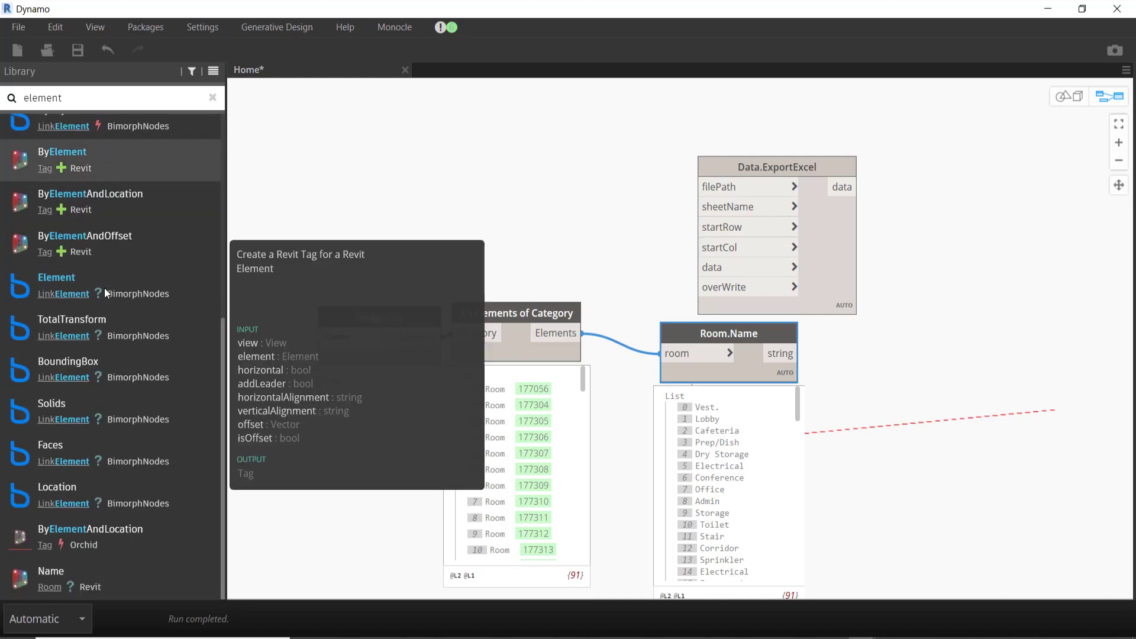
mouse_move(50, 578)
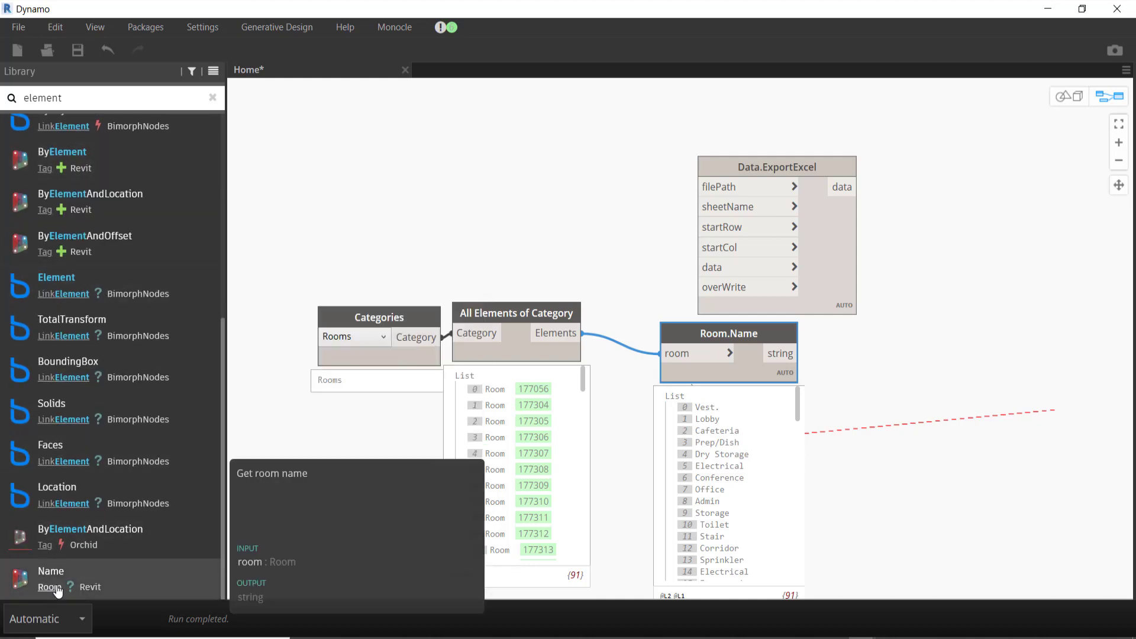
click(49, 587)
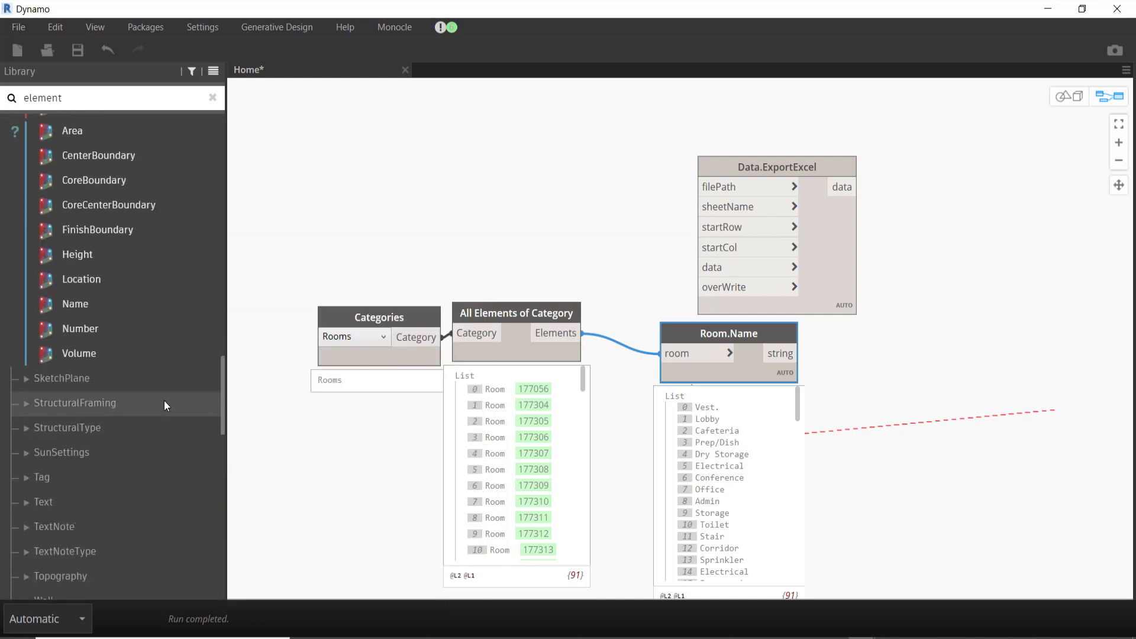
Step: Browse the Room nodes listed in the library
scroll(155, 406, up, 3)
scroll(151, 284, down, 3)
scroll(142, 239, up, 2)
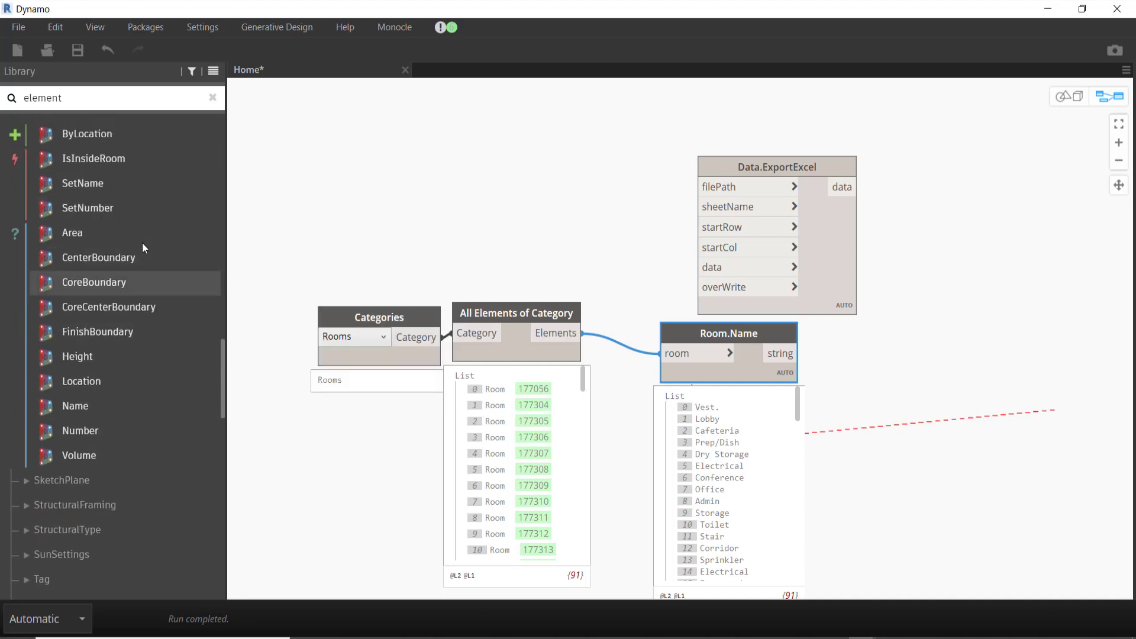
scroll(139, 237, up, 2)
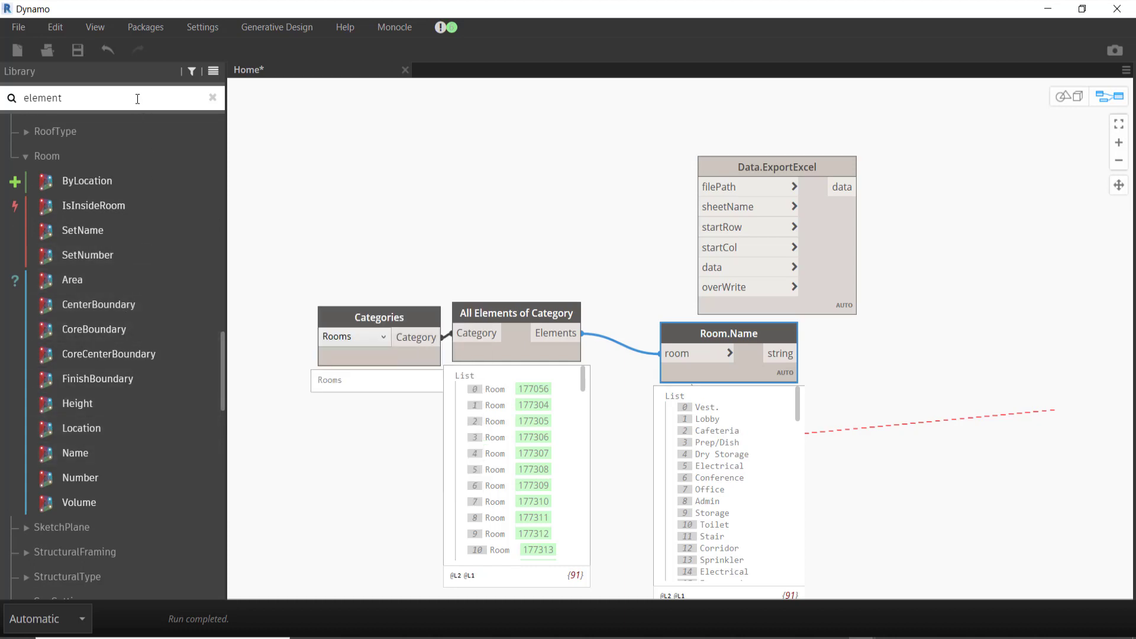
Step: Search the library for 'element', review the results, and select the search term
click(9, 90)
text(ele)
text(ment)
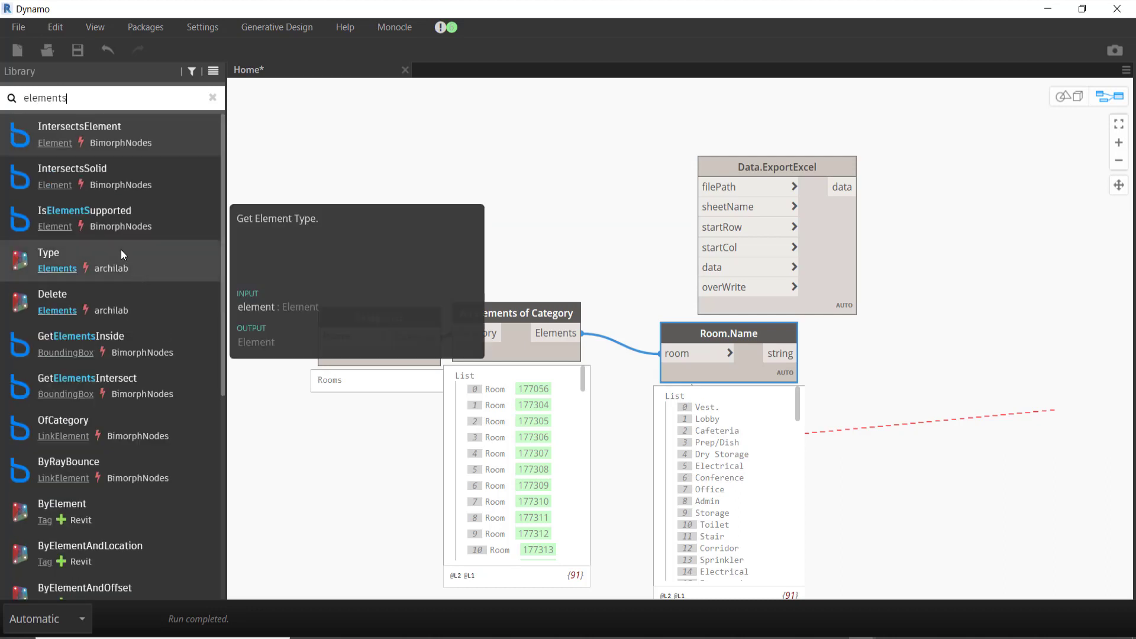
scroll(144, 256, down, 4)
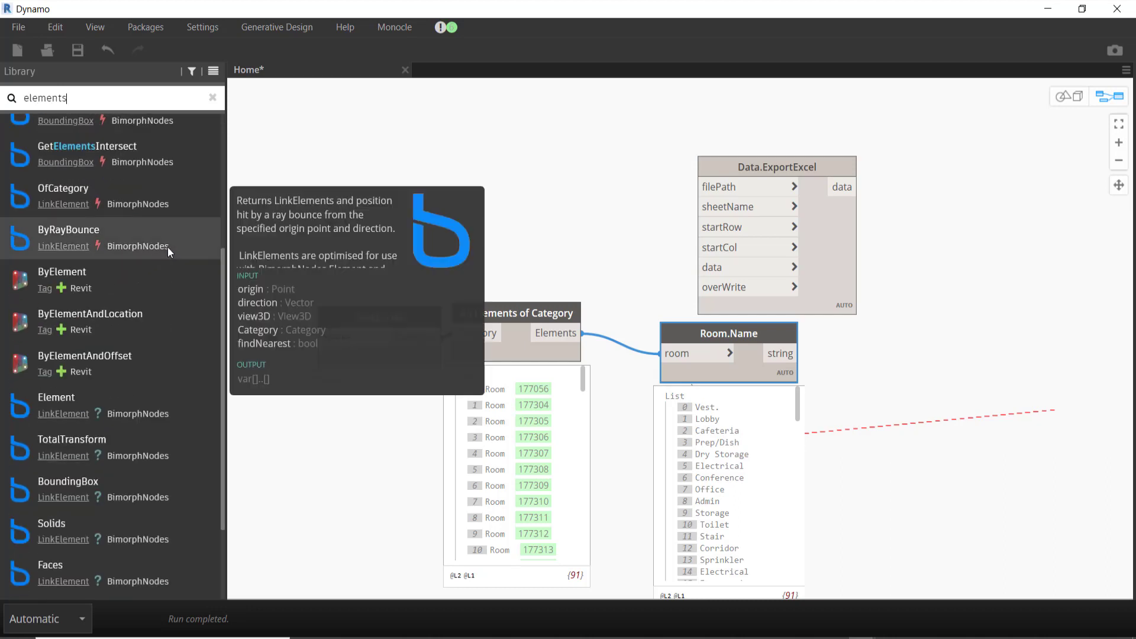
scroll(156, 272, down, 2)
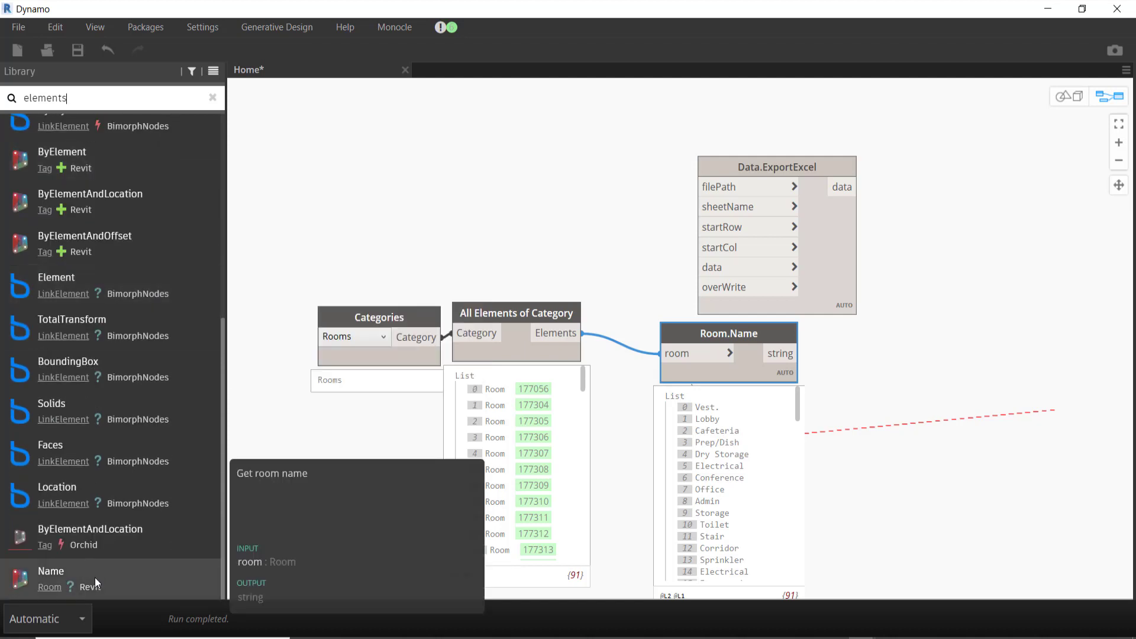
scroll(94, 578, up, 6)
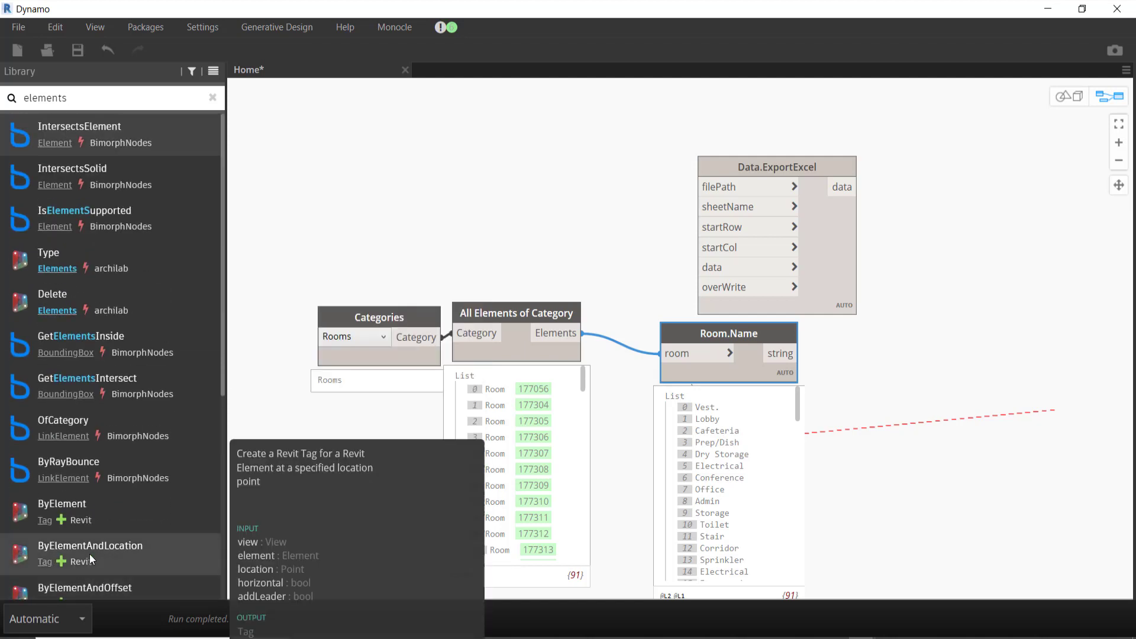
double_click(100, 100)
Step: Clear the library search and expand the Revit add-on's Elements and Floor groups
key(BackSpace)
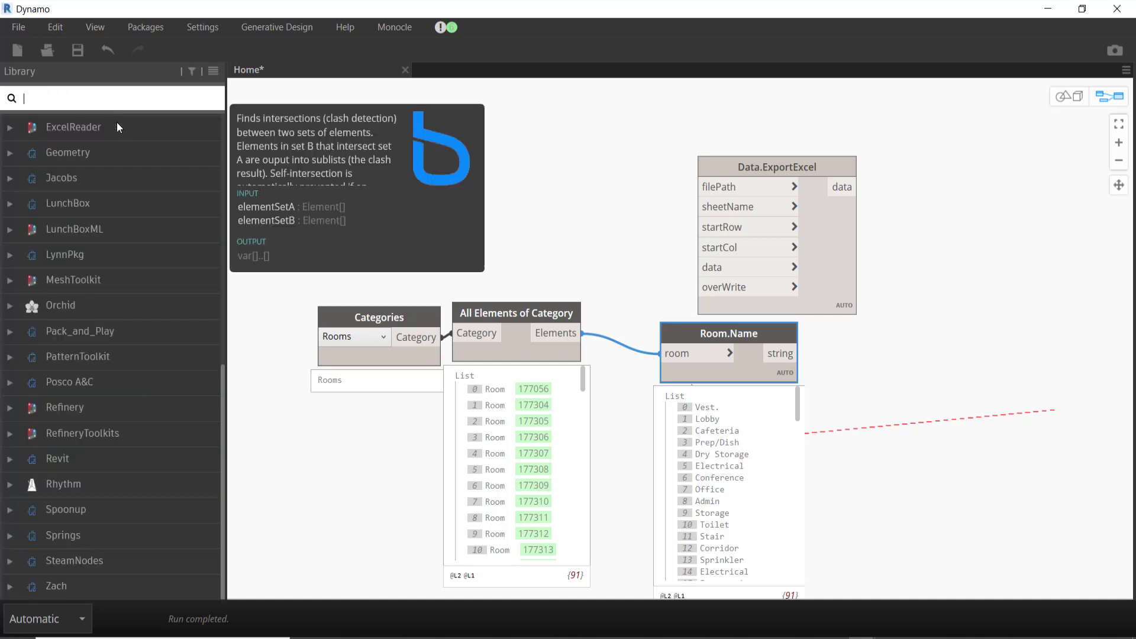
click(115, 463)
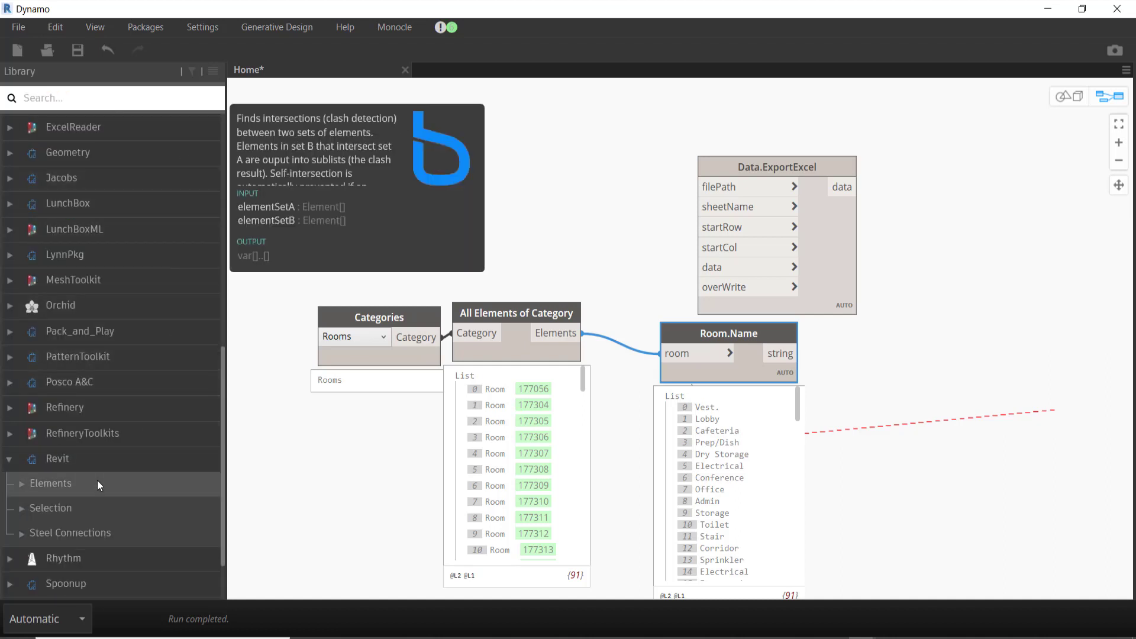
click(97, 483)
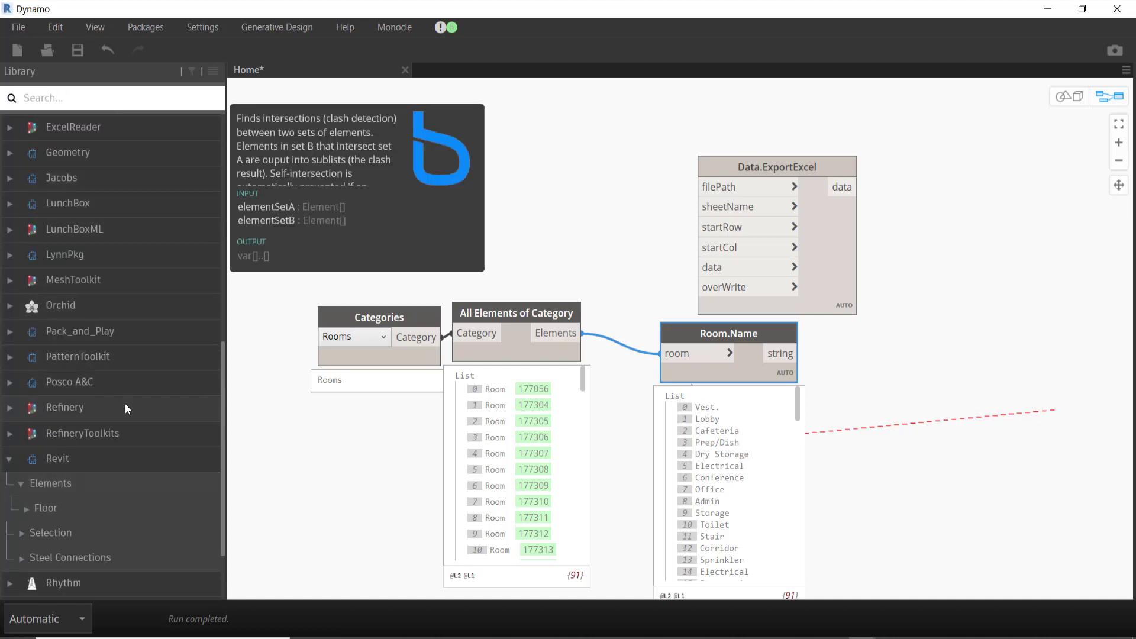
click(87, 511)
scroll(89, 503, up, 10)
scroll(91, 499, up, 1)
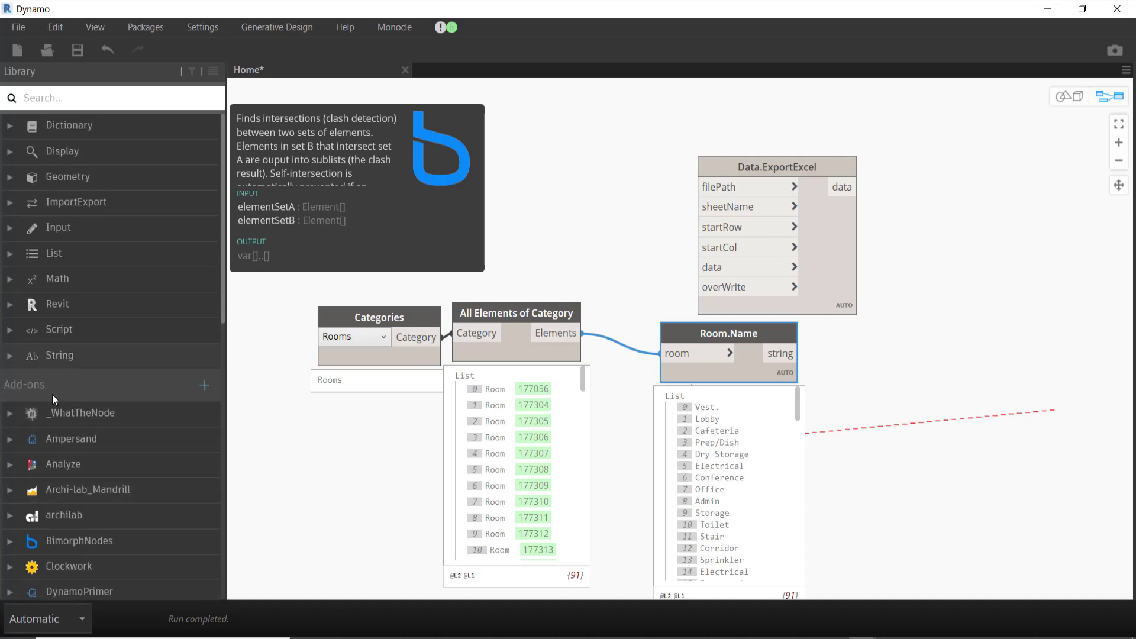
Step: Expand the built-in Revit > Elements > Element group and scroll through its nodes
click(94, 303)
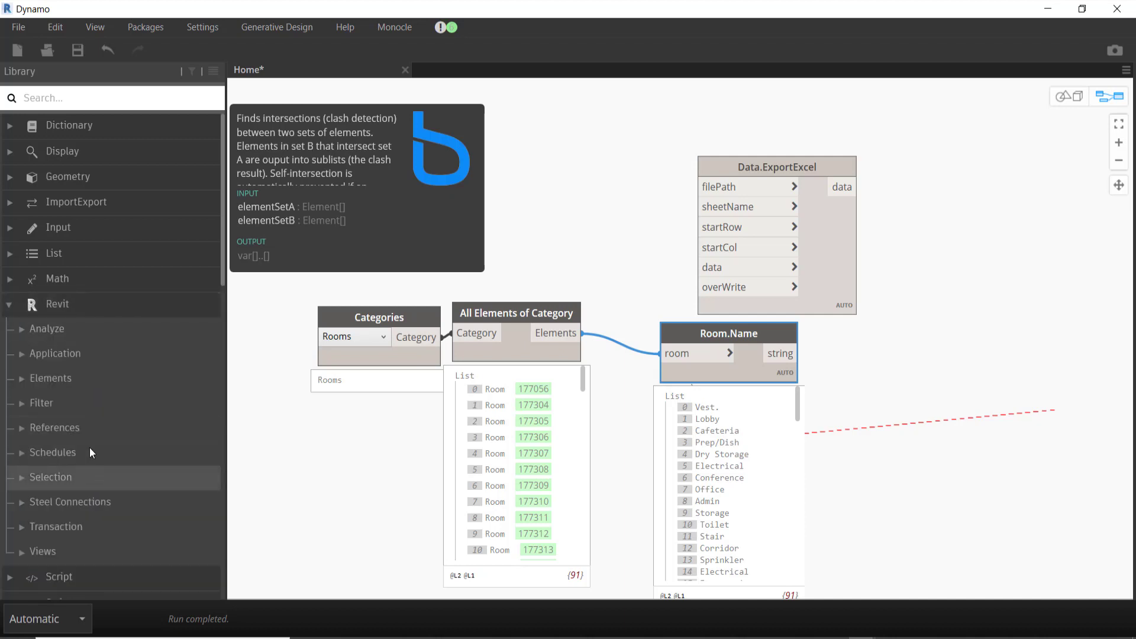
click(107, 380)
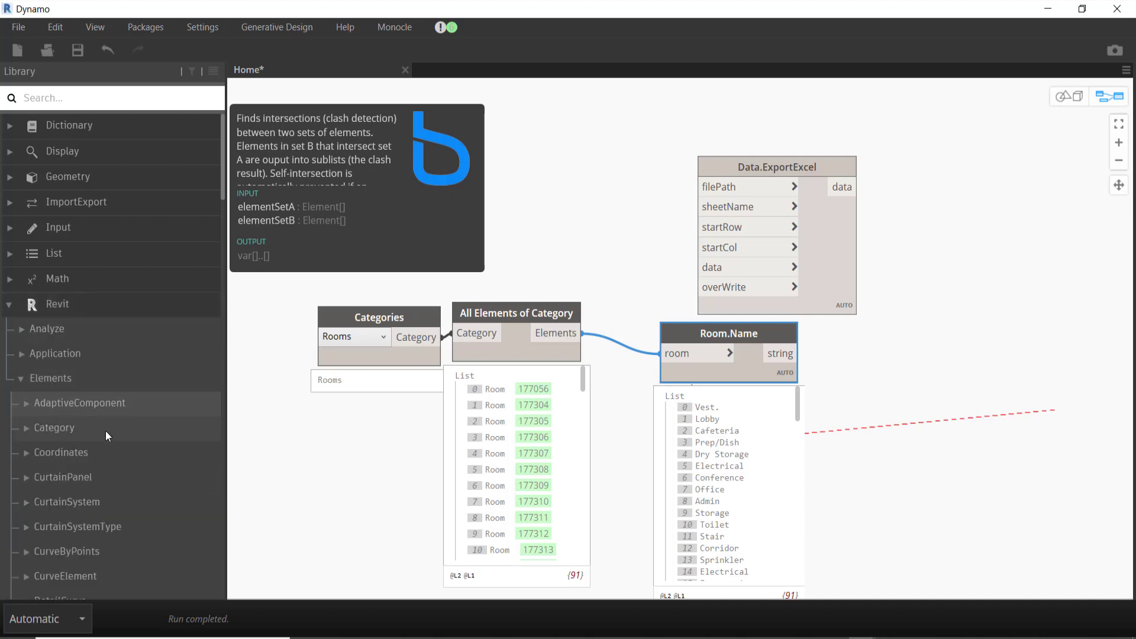
scroll(107, 438, down, 3)
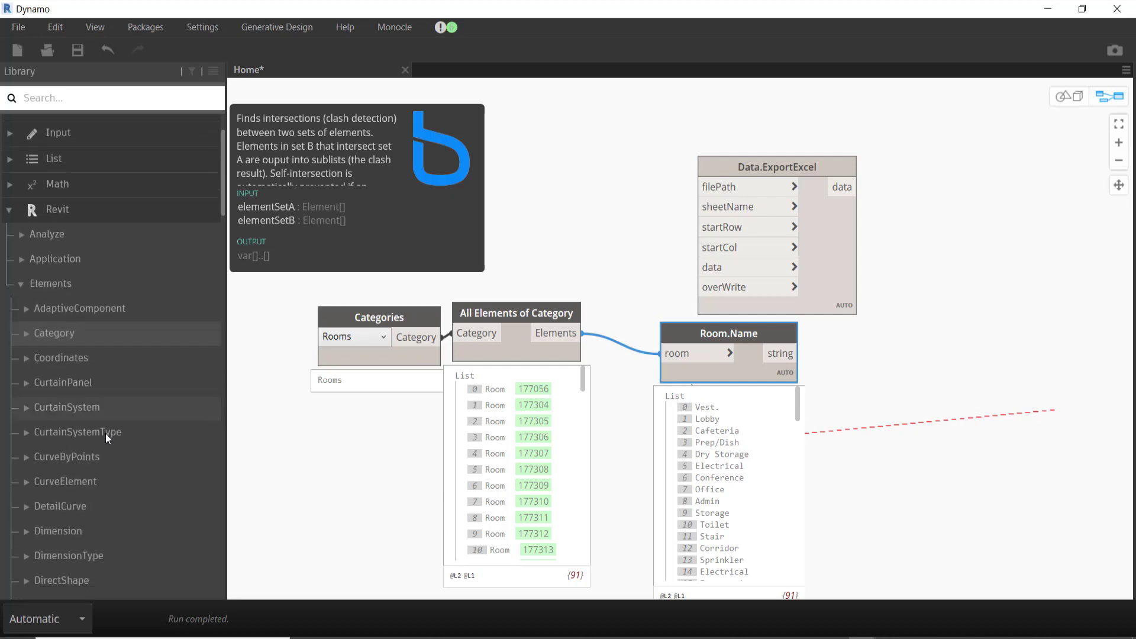
scroll(107, 438, down, 4)
scroll(106, 438, down, 3)
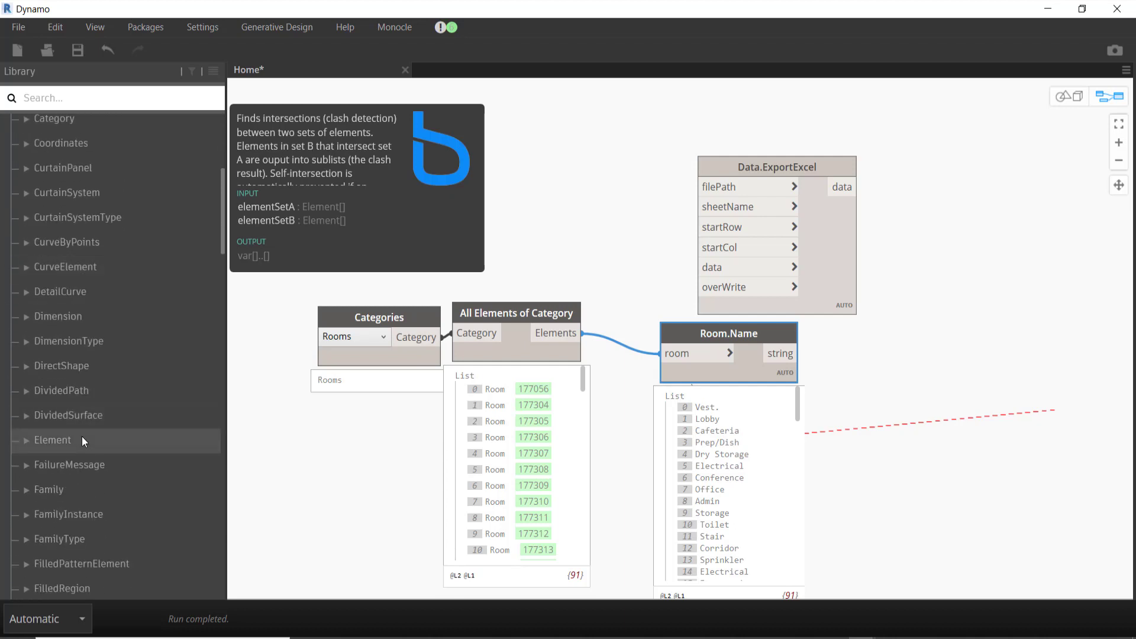
click(83, 440)
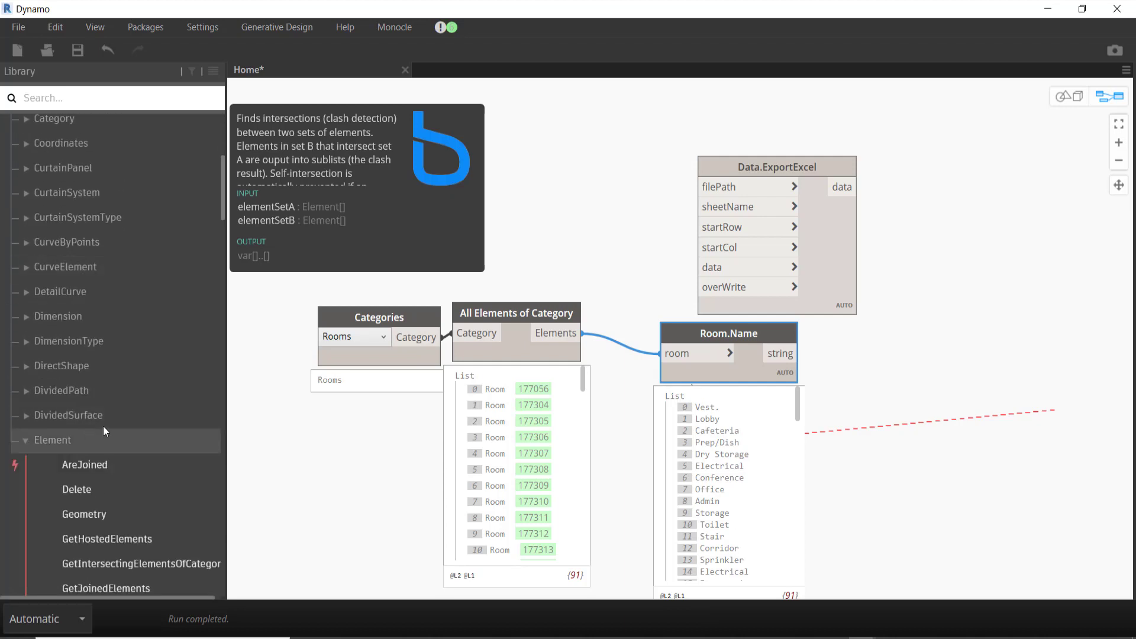
scroll(103, 425, down, 3)
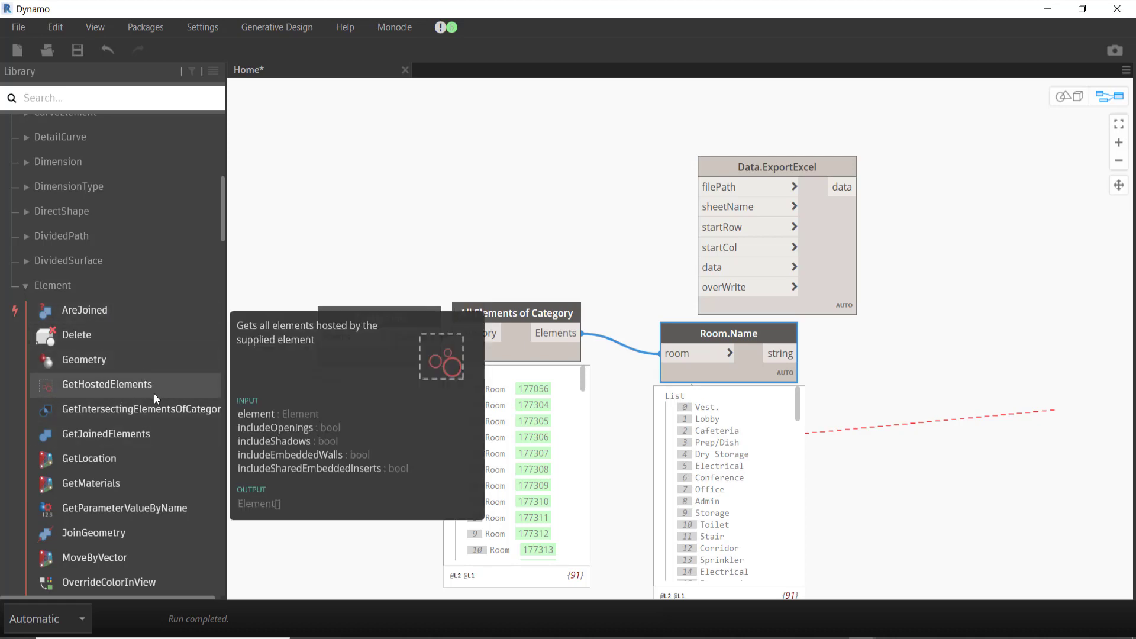
scroll(145, 452, down, 3)
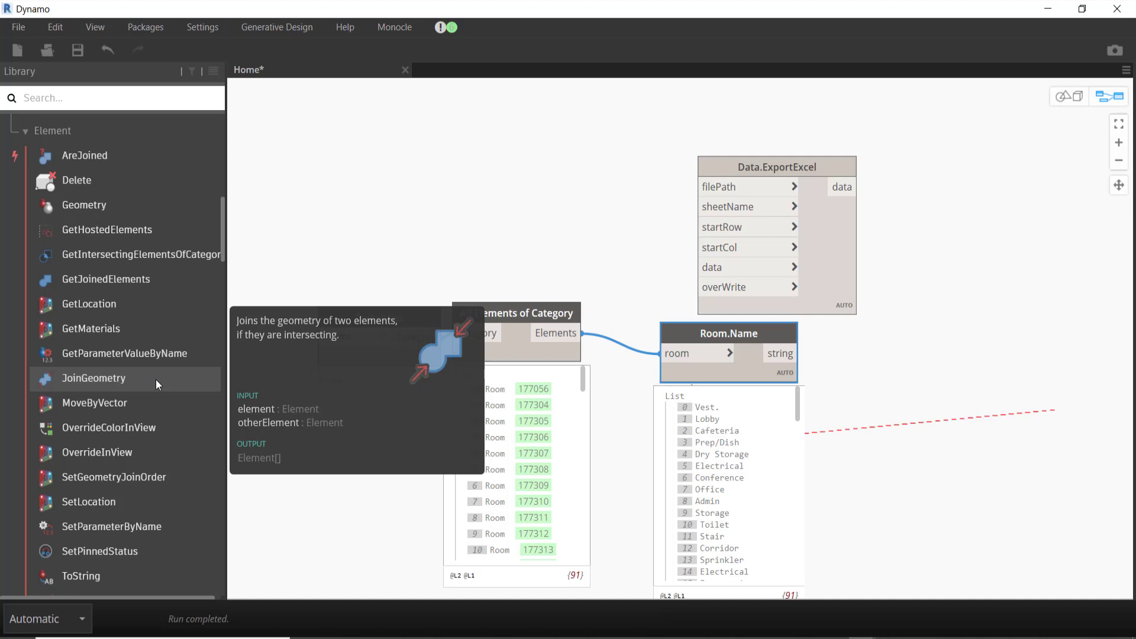
scroll(157, 382, down, 3)
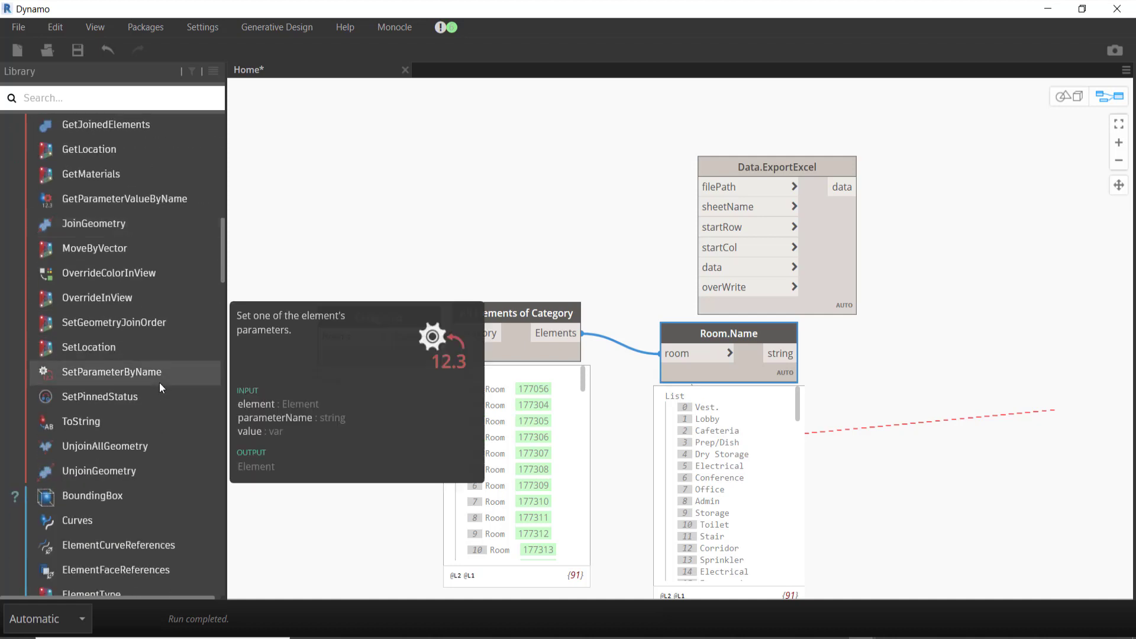
scroll(182, 396, down, 2)
scroll(181, 408, down, 1)
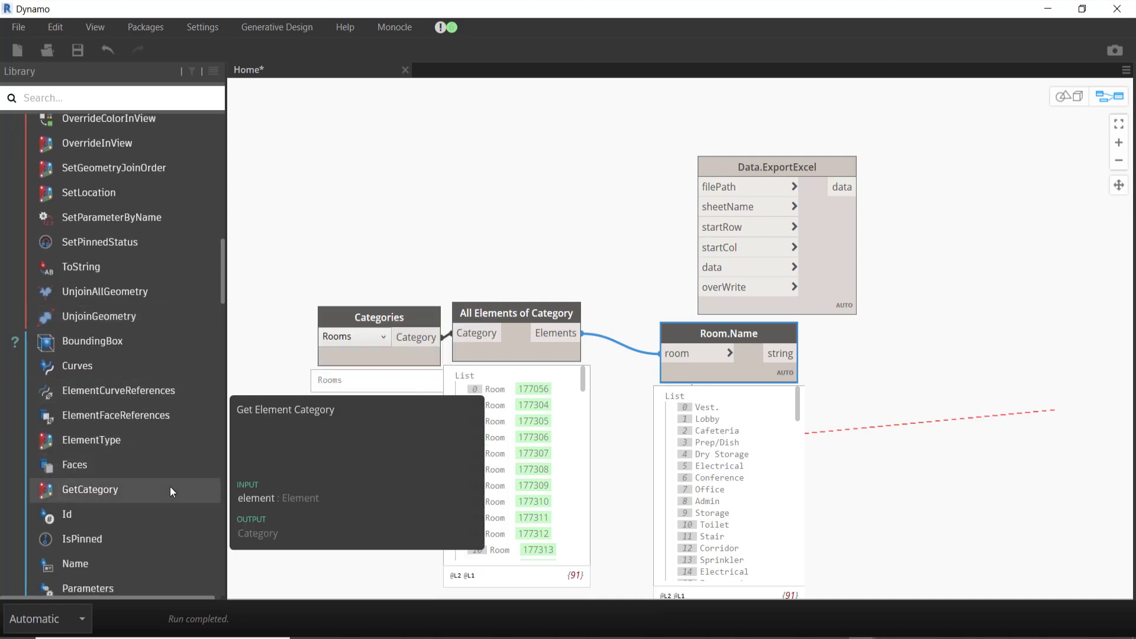
Step: Add an Element.Id node fed by All Elements of Category's room elements
click(168, 514)
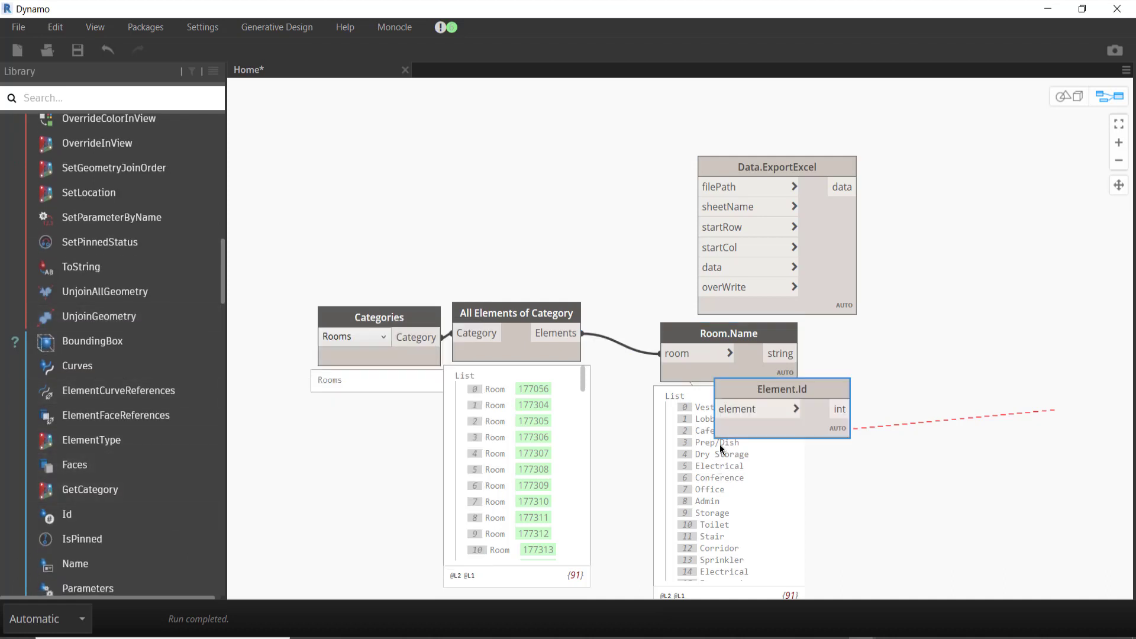
drag(777, 393, 909, 366)
click(583, 333)
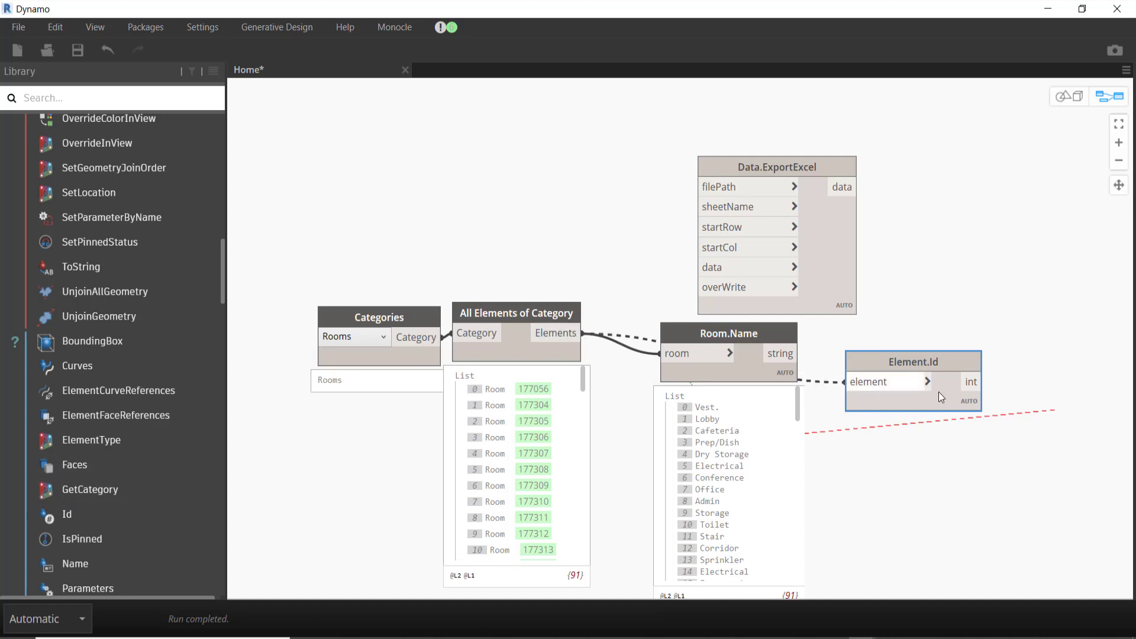
click(846, 381)
Step: Rearrange Element.Id, Room.Name and Data.ExportExcel into a tidy layout
mouse_move(914, 409)
drag(942, 354, 945, 339)
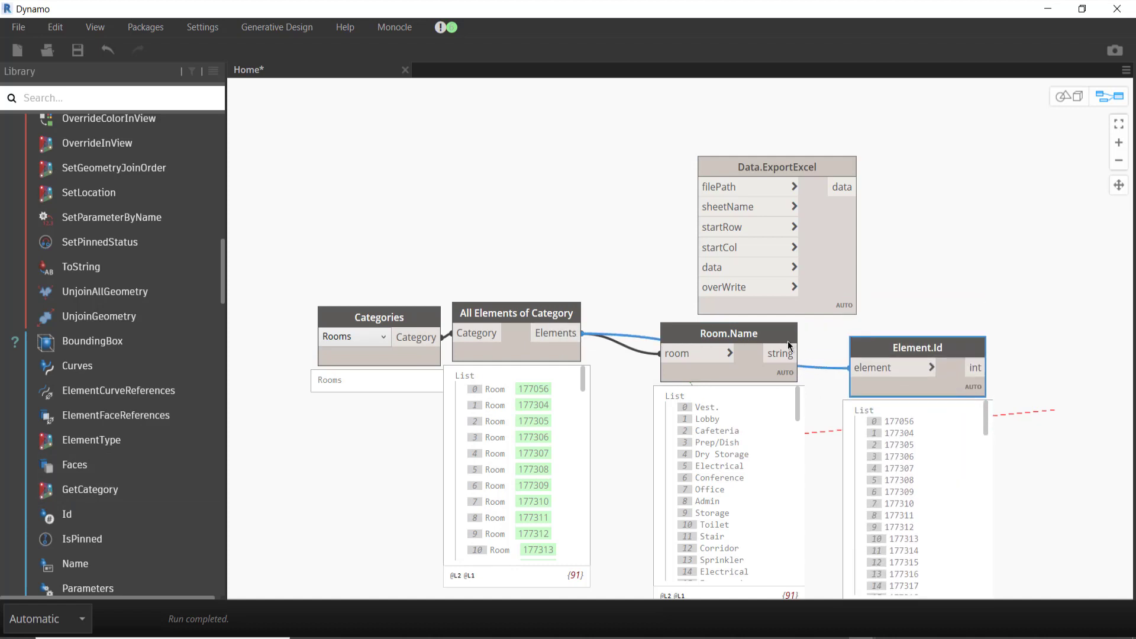
drag(752, 393, 759, 420)
scroll(777, 340, down, 1)
scroll(826, 311, down, 1)
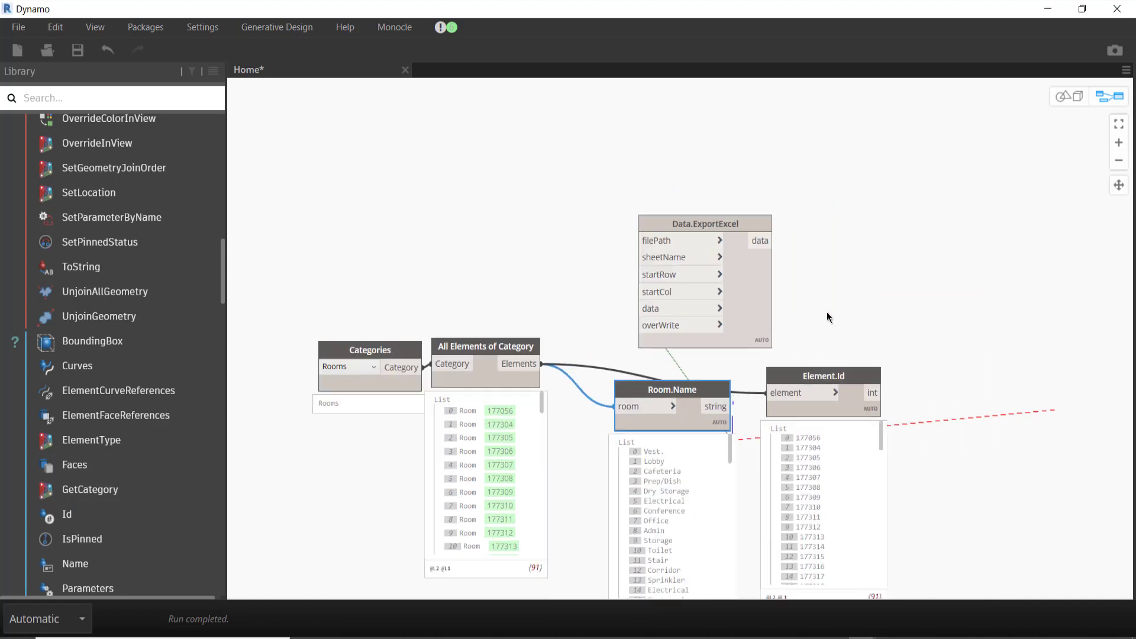
drag(818, 387, 838, 436)
mouse_move(660, 393)
mouse_down()
mouse_move(710, 373)
mouse_move(665, 373)
mouse_up()
drag(648, 309, 851, 299)
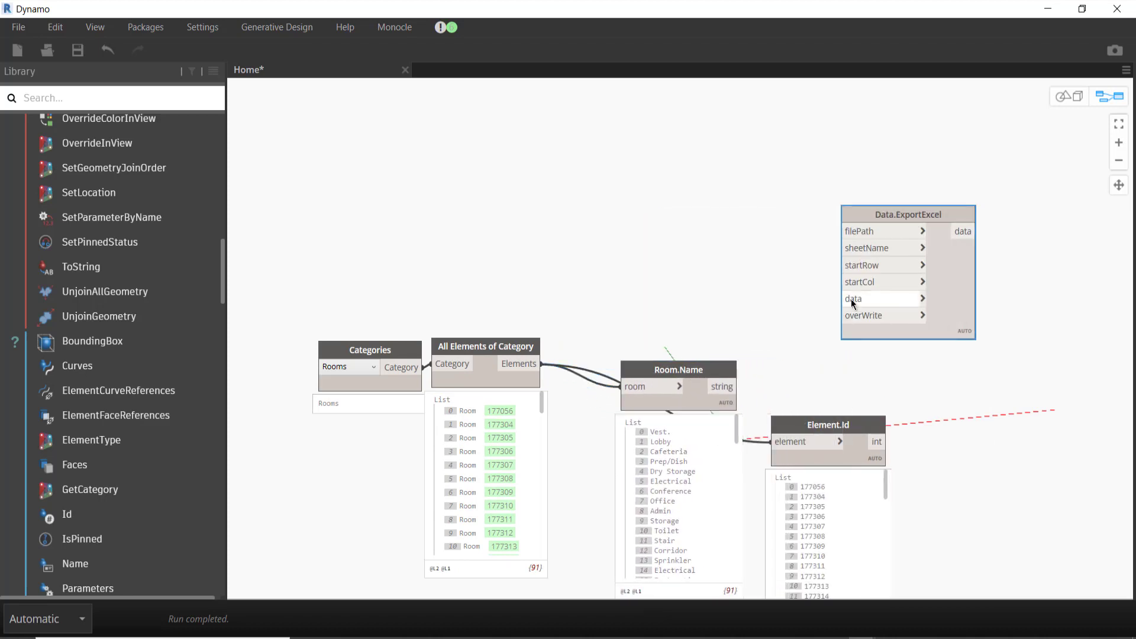
Step: Add a List Create node found by searching the library for 'create'
right_click(957, 377)
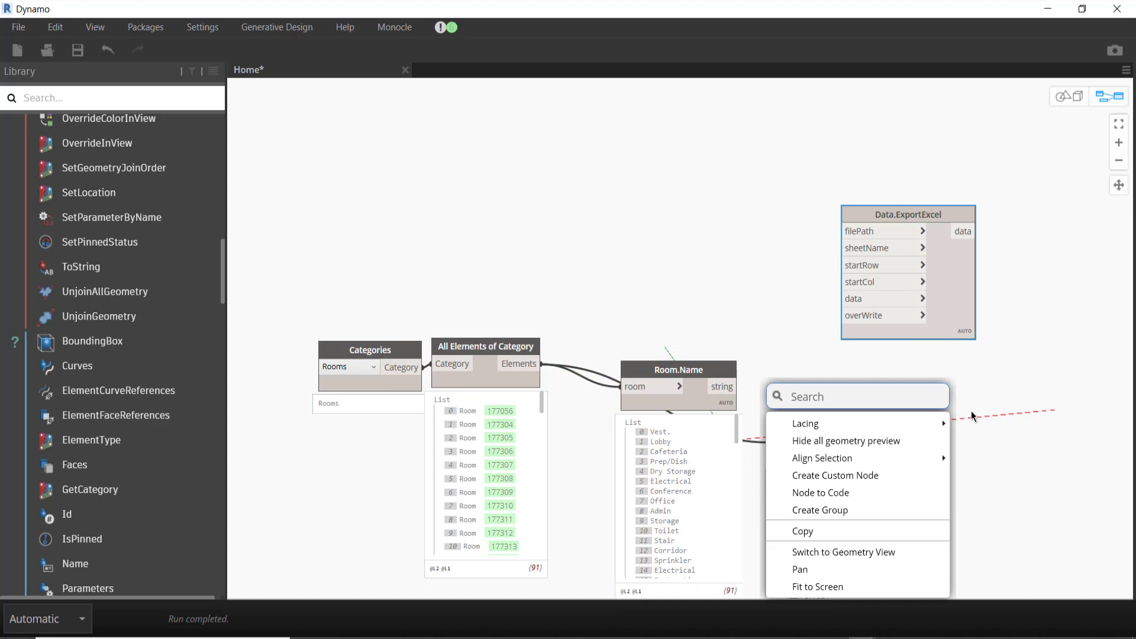
text(li)
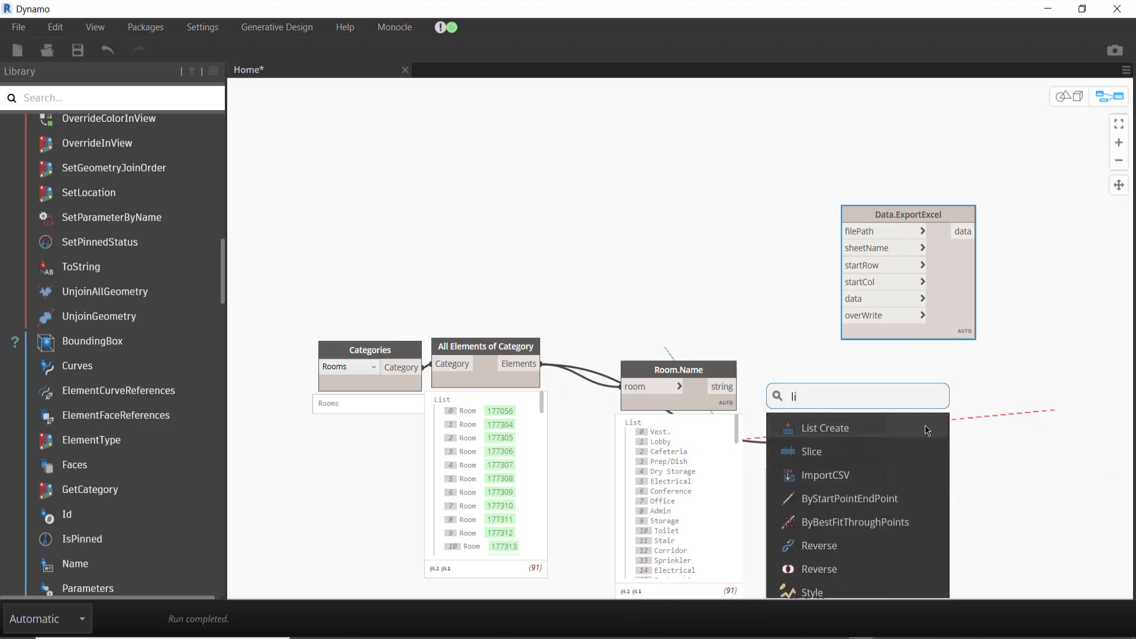
click(912, 436)
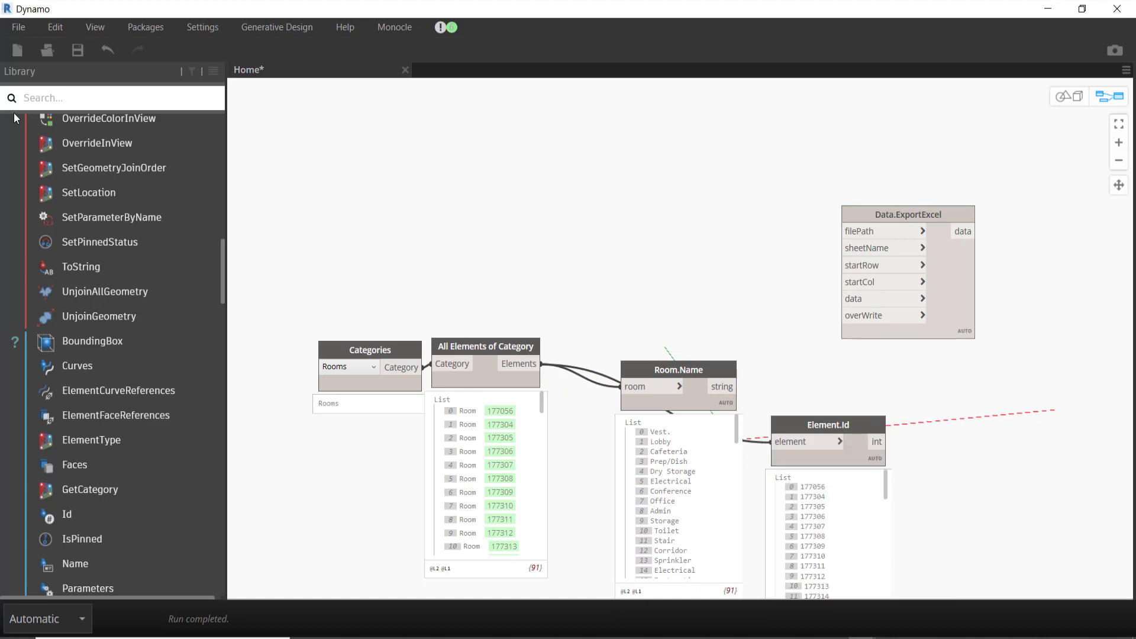
click(68, 96)
text(crea)
text(te)
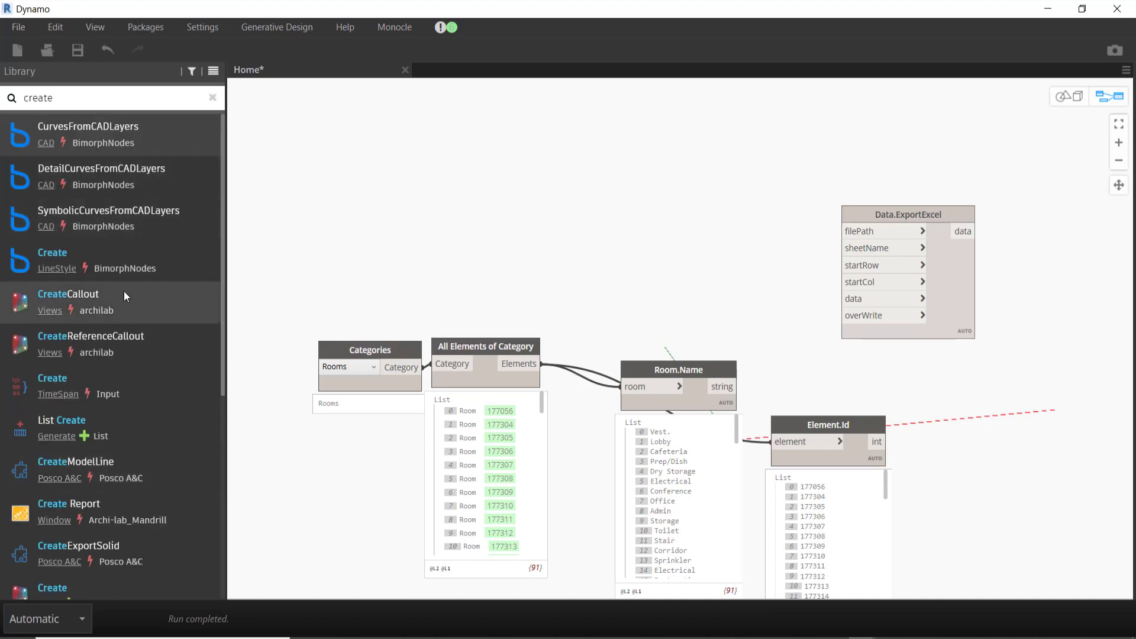
scroll(128, 408, down, 3)
click(137, 274)
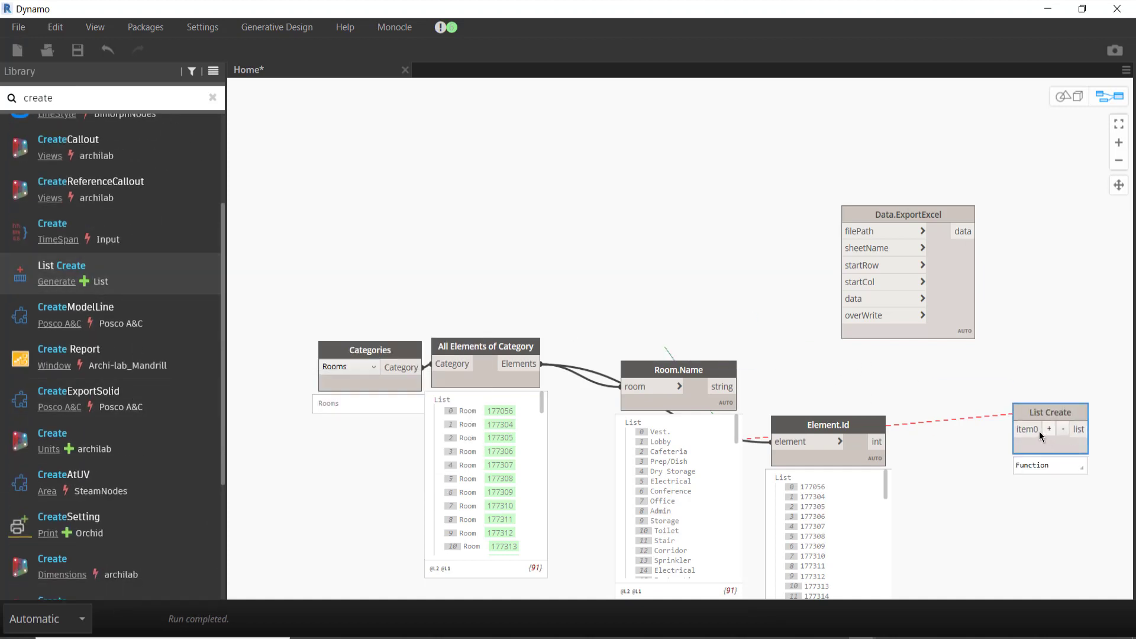
Step: Give List Create a second item input and wire Room.Name and Element.Id into it
click(1050, 429)
drag(1013, 430, 739, 387)
mouse_move(882, 442)
mouse_down()
mouse_move(1014, 446)
mouse_move(1018, 396)
mouse_move(974, 390)
mouse_up()
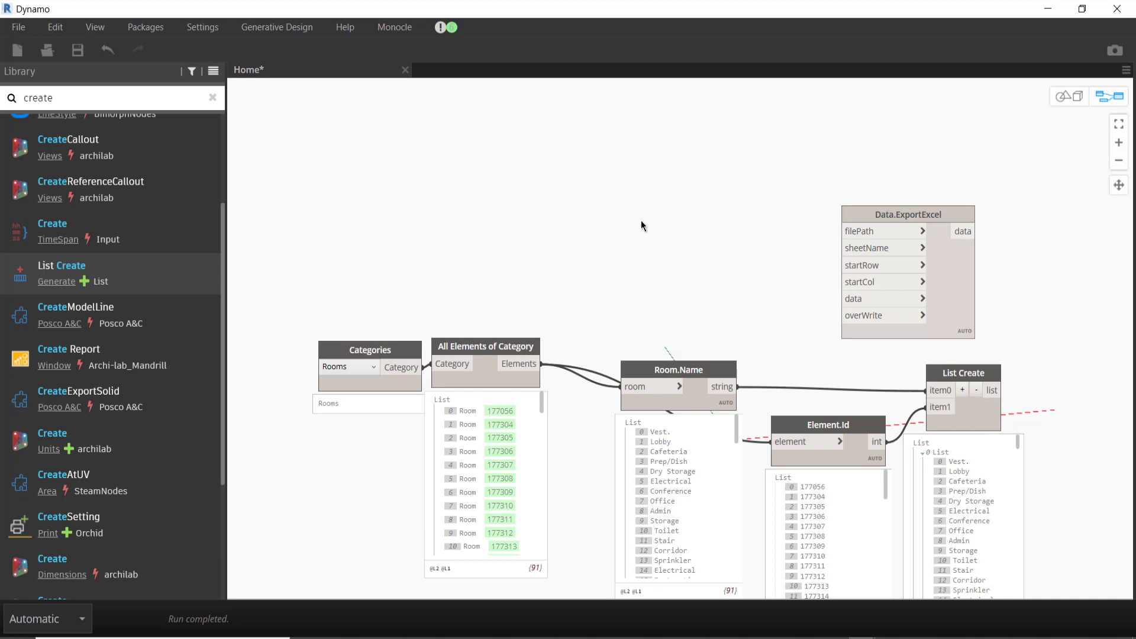
drag(160, 94, 1, 112)
text(file)
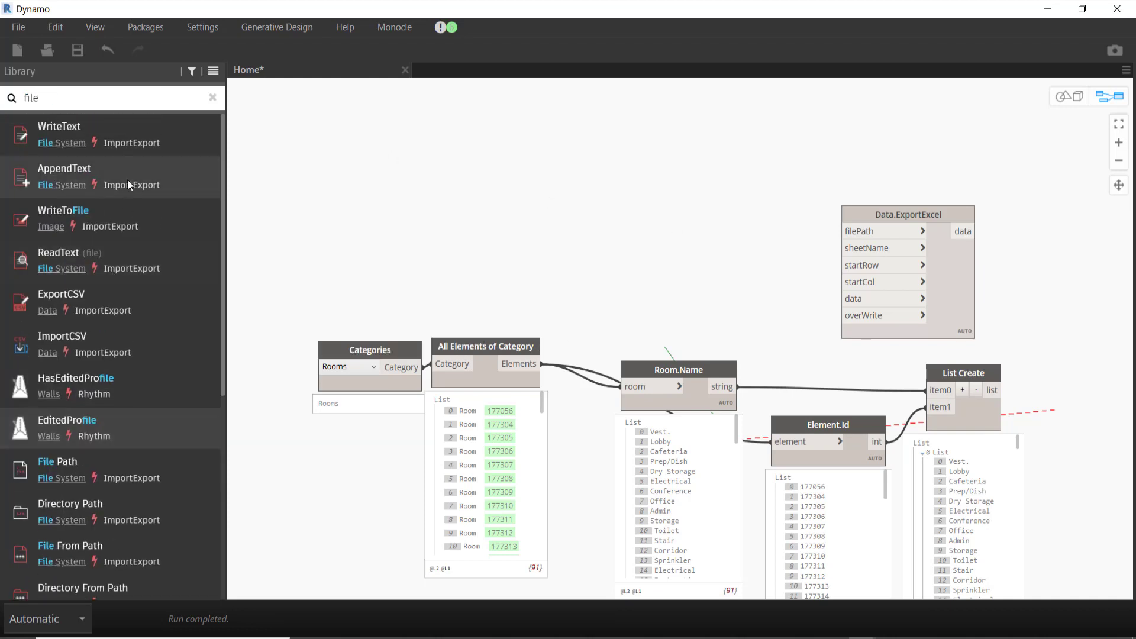
Step: Wire a File Path node set to Desktop test.xlsx into Data.ExportExcel filePath, then add a Code Block
click(127, 473)
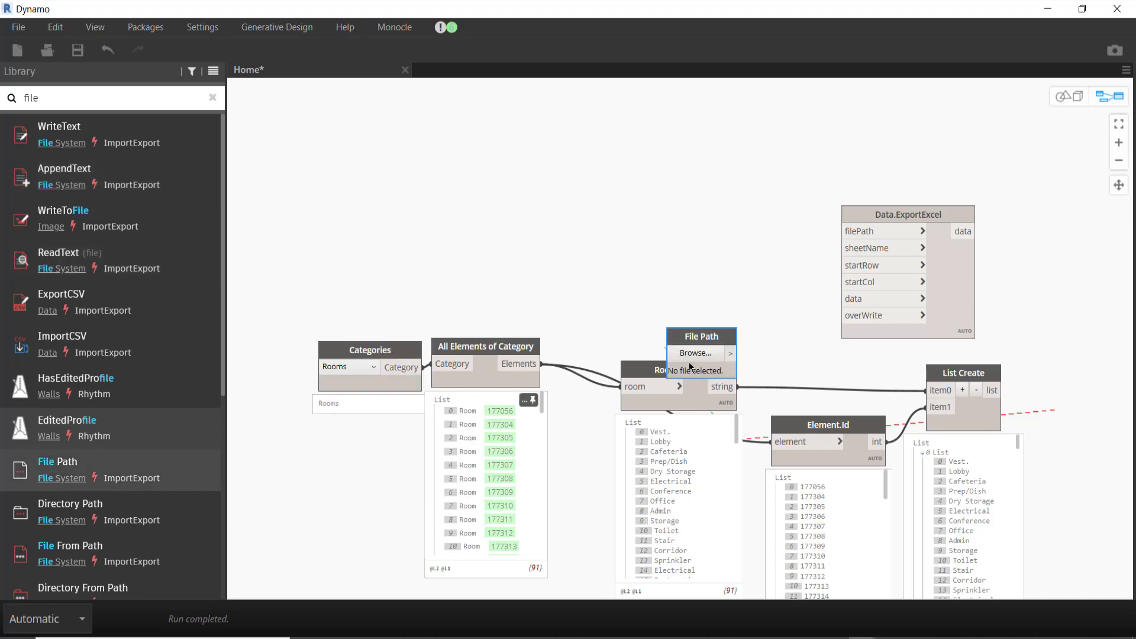
click(681, 353)
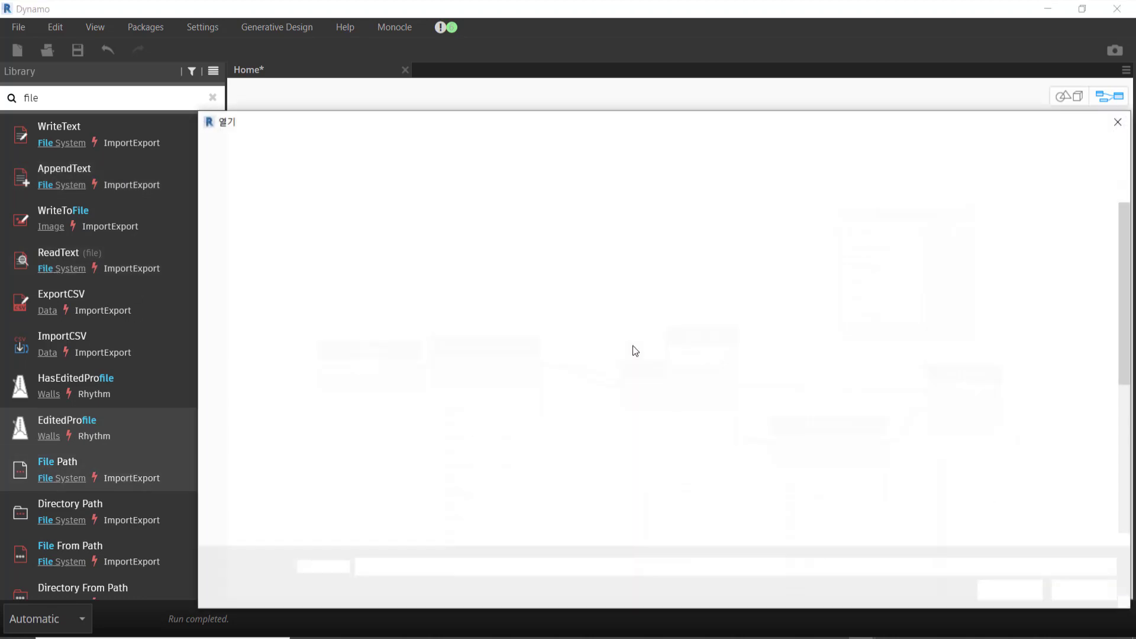
click(430, 440)
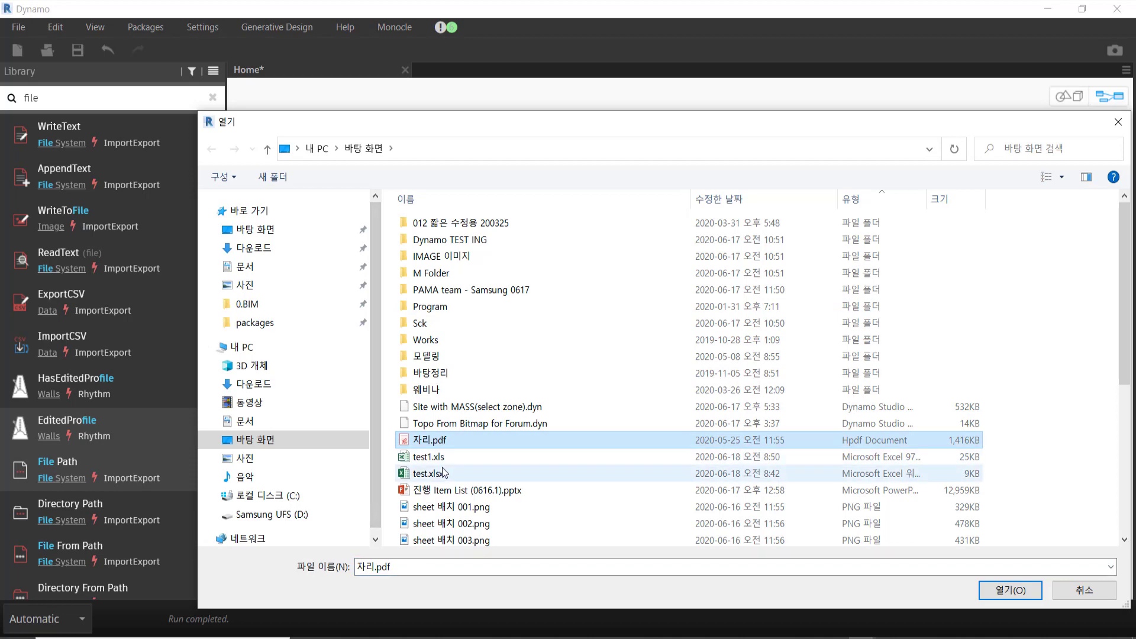
double_click(429, 474)
mouse_move(730, 341)
mouse_down()
mouse_move(697, 218)
mouse_move(842, 231)
mouse_move(946, 162)
mouse_up()
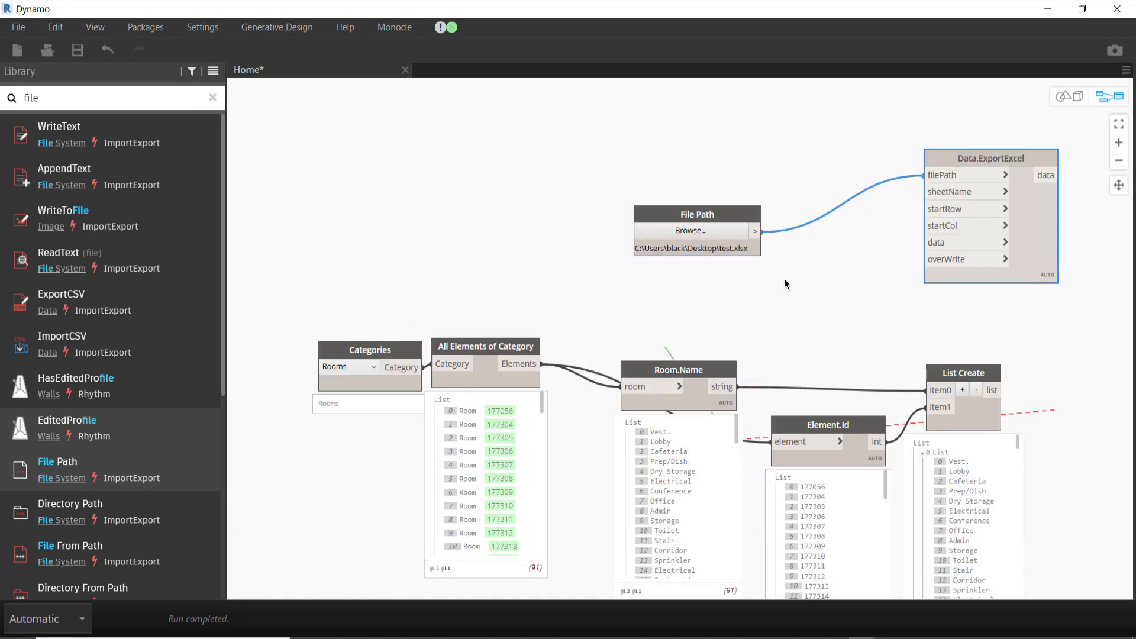
click(785, 281)
double_click(785, 281)
text("Sheet1)
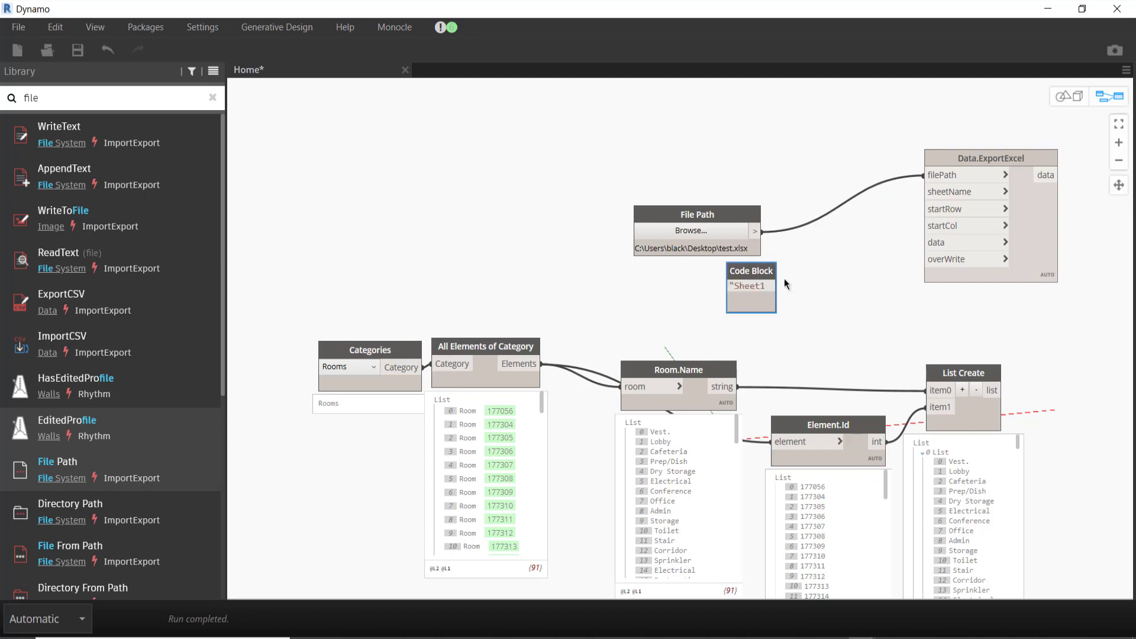
Step: Finish the "Sheet1" Code Block and wire it to Data.ExportExcel's sheetName input
text(";)
click(785, 283)
drag(787, 286, 948, 202)
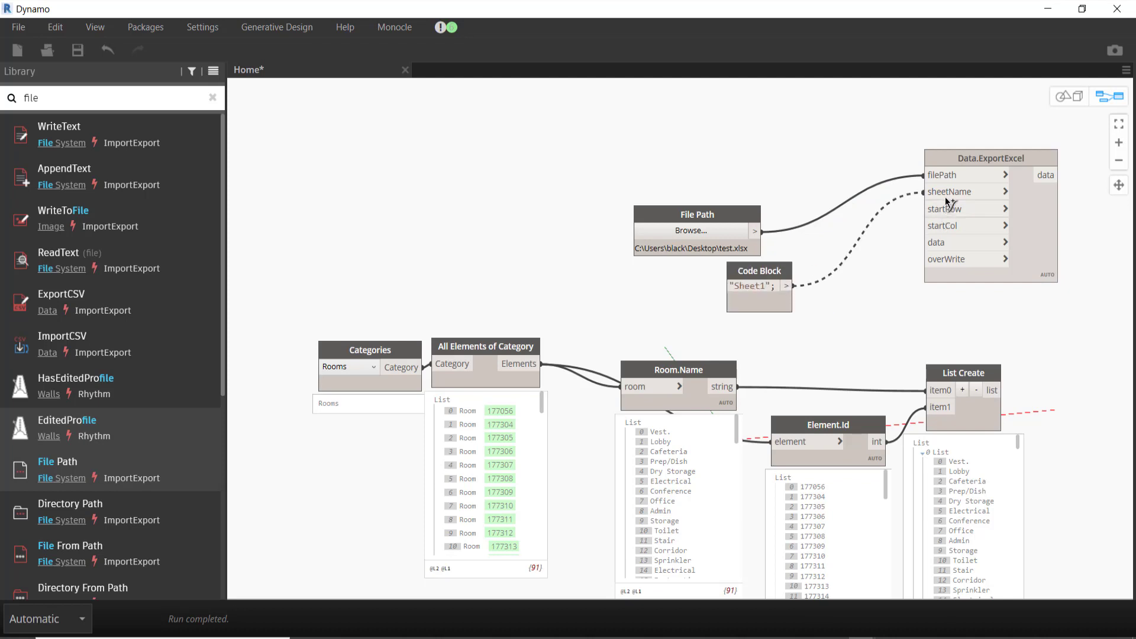
click(946, 199)
Step: Add a 0 Code Block for startRow and startCol, and feed List Create into data
double_click(852, 335)
text(0;)
click(875, 311)
click(857, 337)
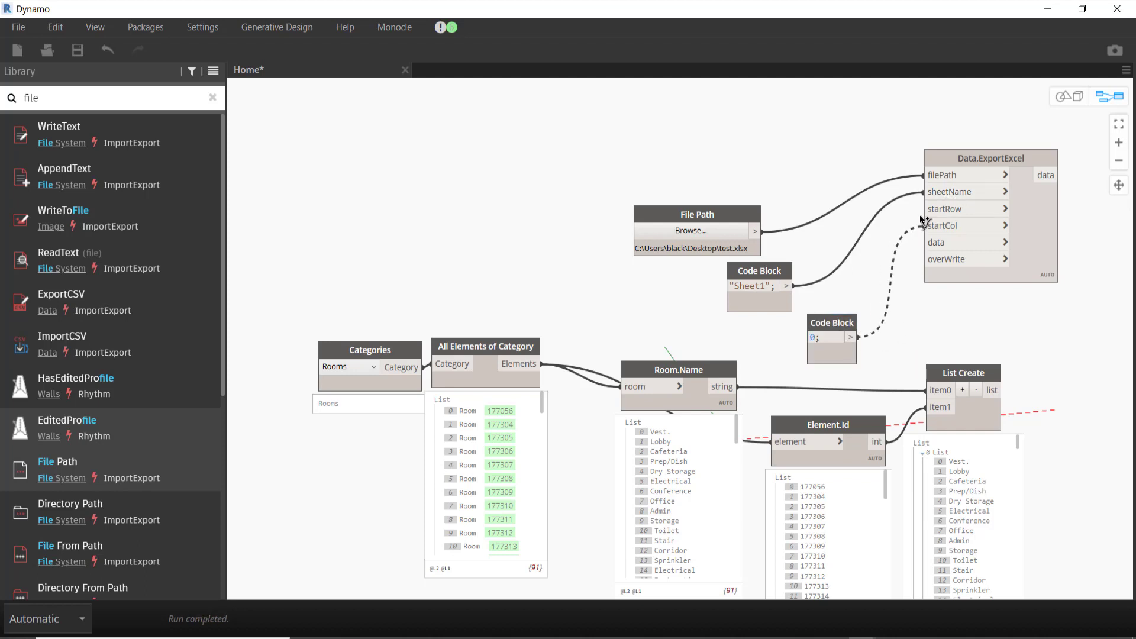
click(924, 225)
click(858, 337)
click(924, 209)
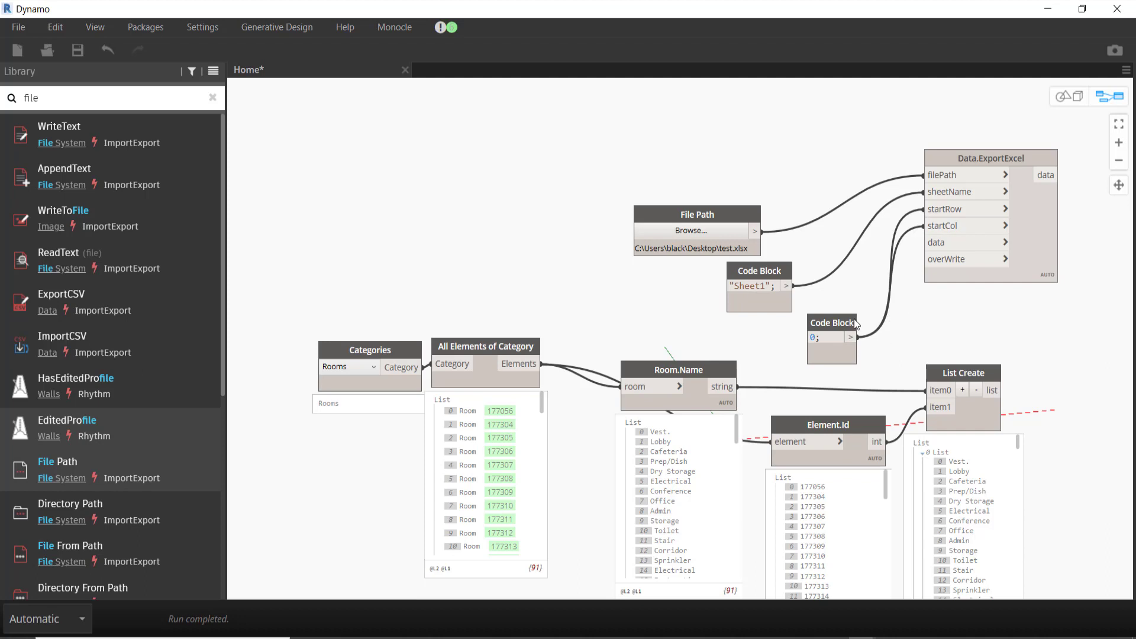
click(1006, 391)
click(924, 242)
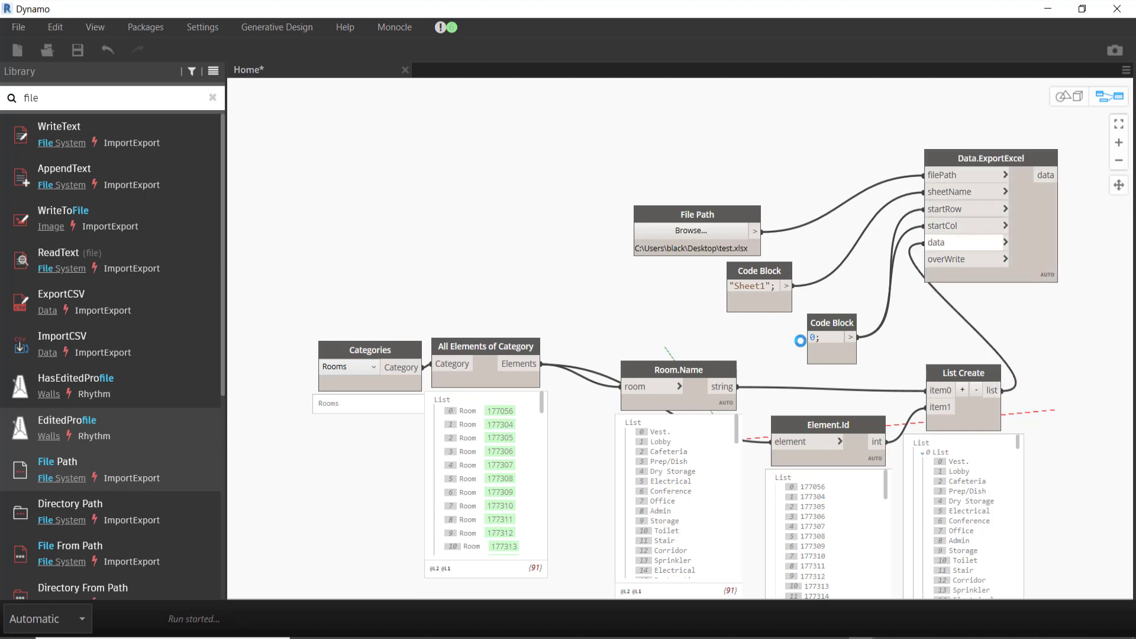
Step: Rearrange Data.ExportExcel, File Path, the Code Blocks and List Create into a tidier layout
middle_drag(1027, 278, 819, 325)
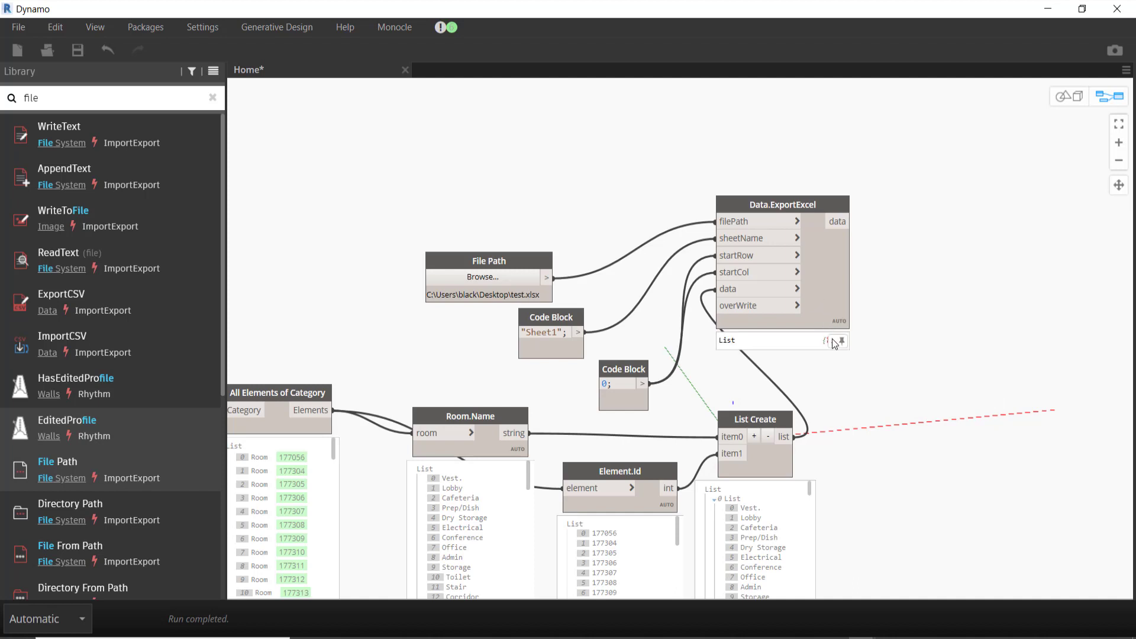
drag(783, 205, 909, 243)
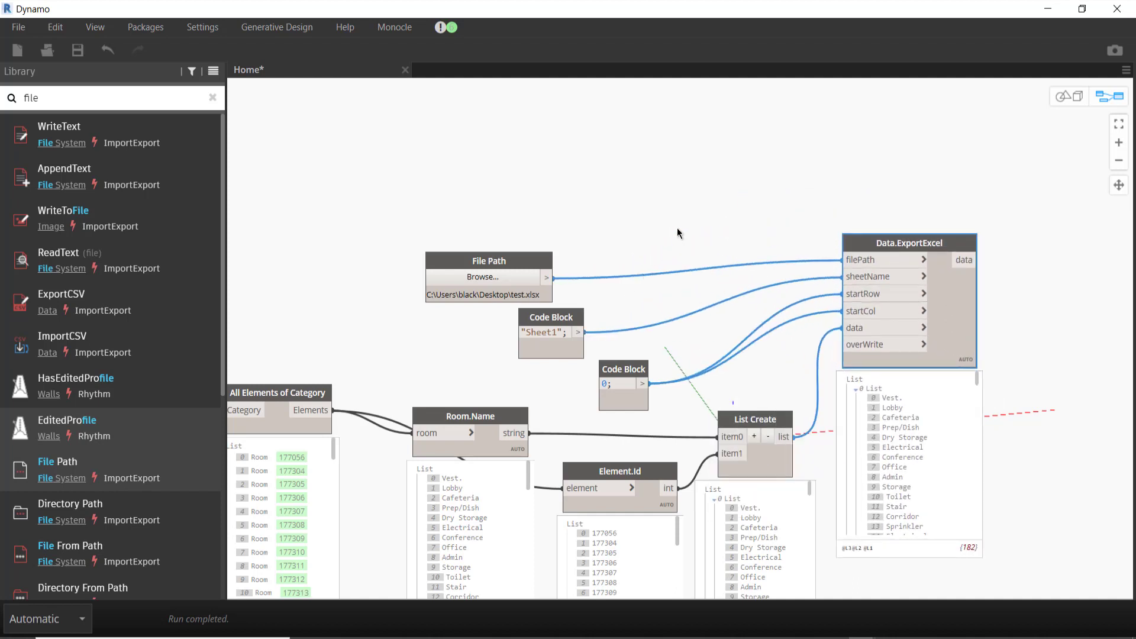
drag(677, 229, 497, 408)
drag(624, 371, 660, 294)
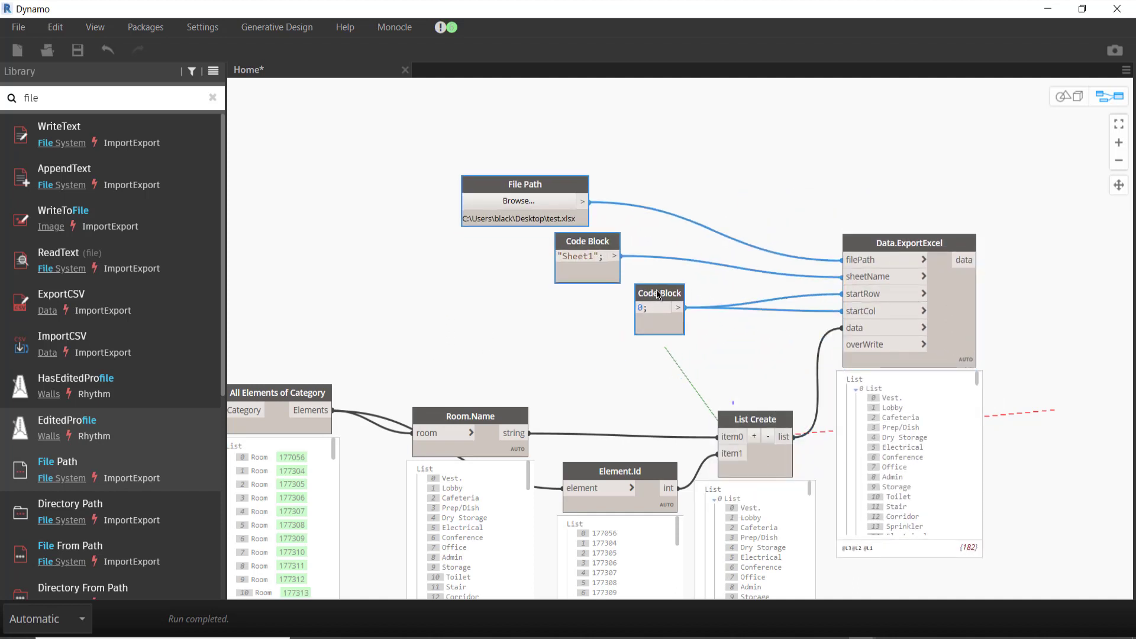
drag(778, 420, 781, 391)
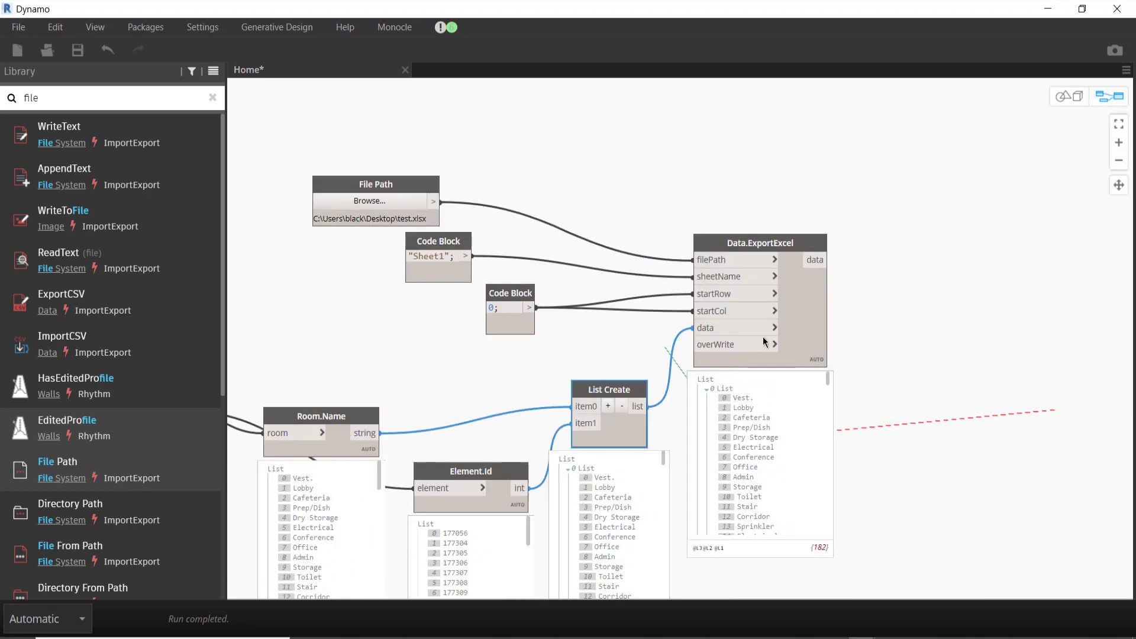
click(764, 317)
mouse_move(1060, 406)
middle_down()
mouse_move(764, 318)
mouse_move(785, 335)
middle_up()
scroll(785, 336, up, 4)
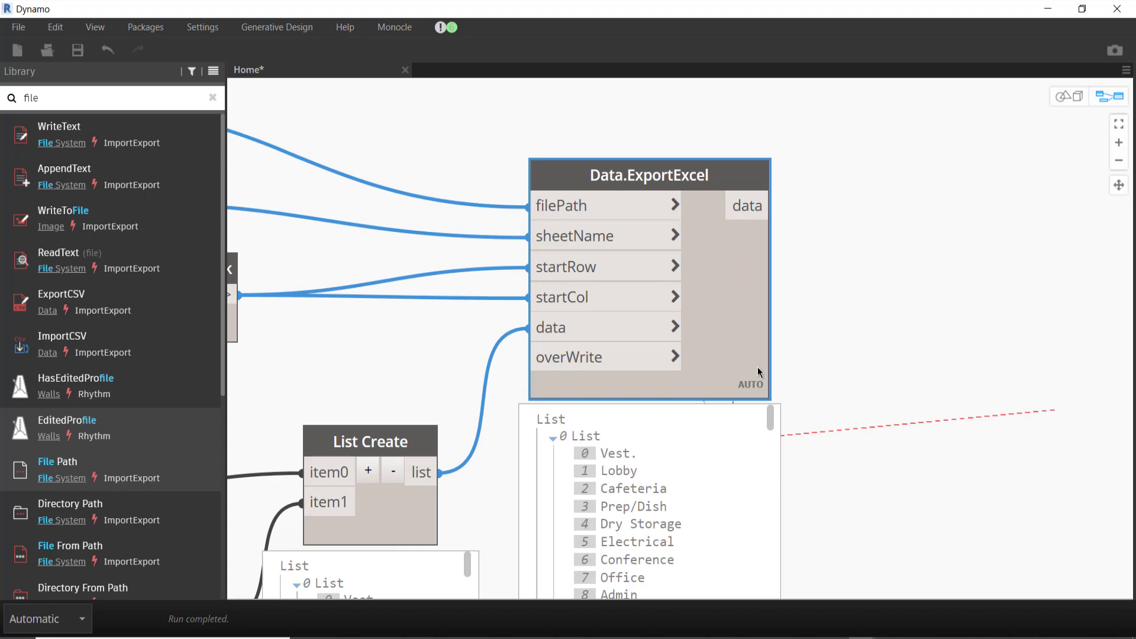
mouse_move(757, 367)
middle_down()
mouse_move(784, 364)
mouse_move(879, 297)
middle_up()
middle_drag(563, 353, 655, 390)
middle_drag(818, 525, 644, 368)
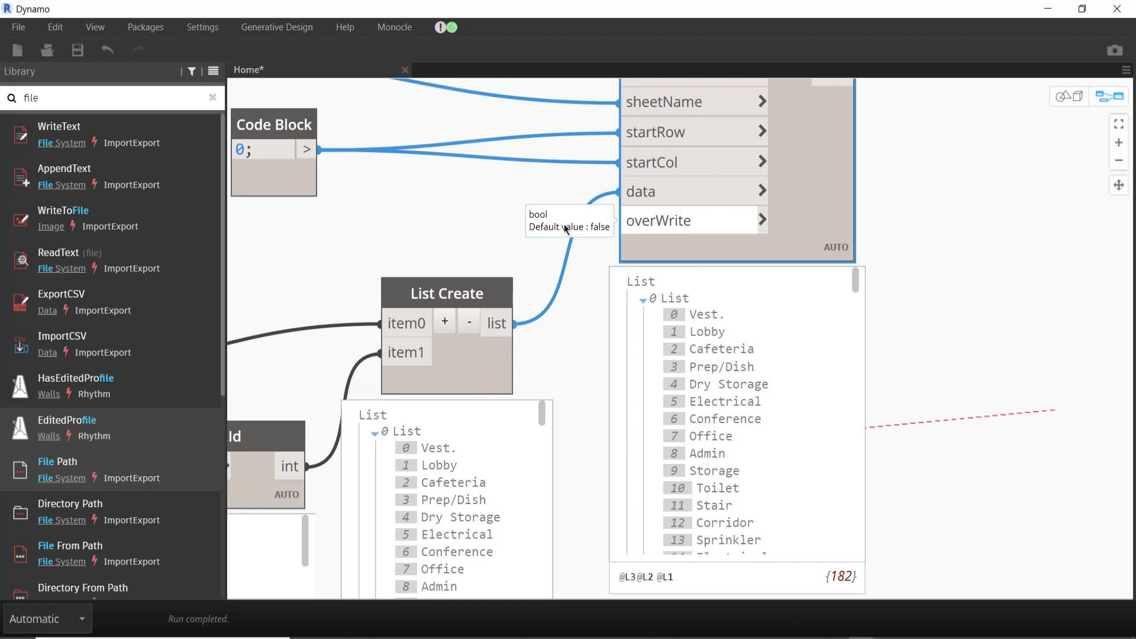
Step: Add a Boolean node (False) to the graph via canvas search 'bool'
right_click(474, 223)
text(b)
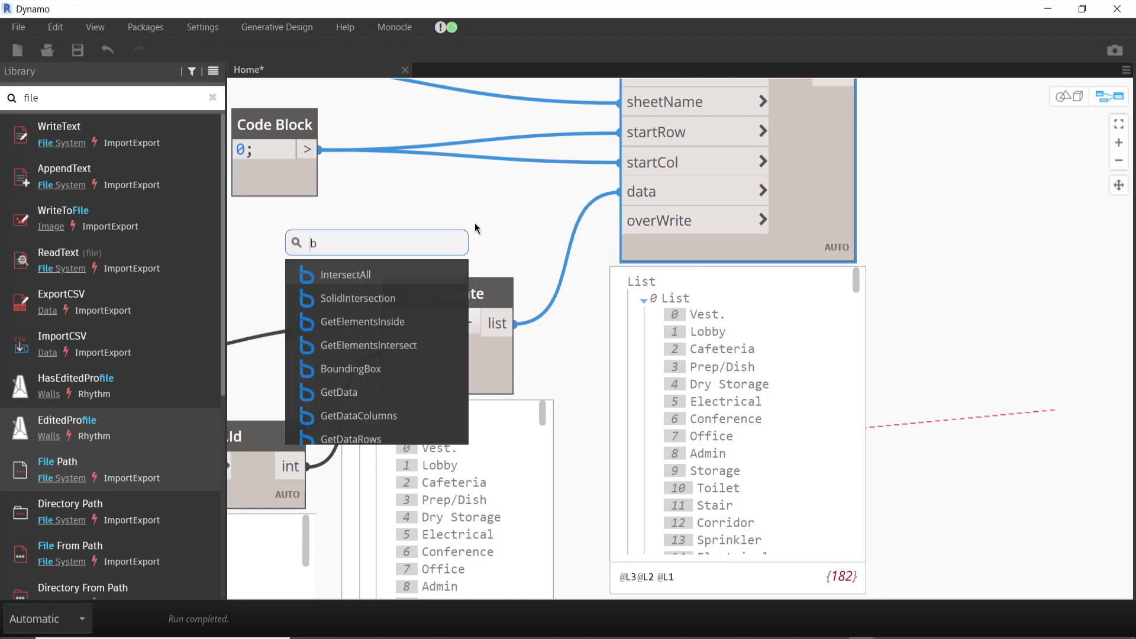
text(ool)
click(414, 274)
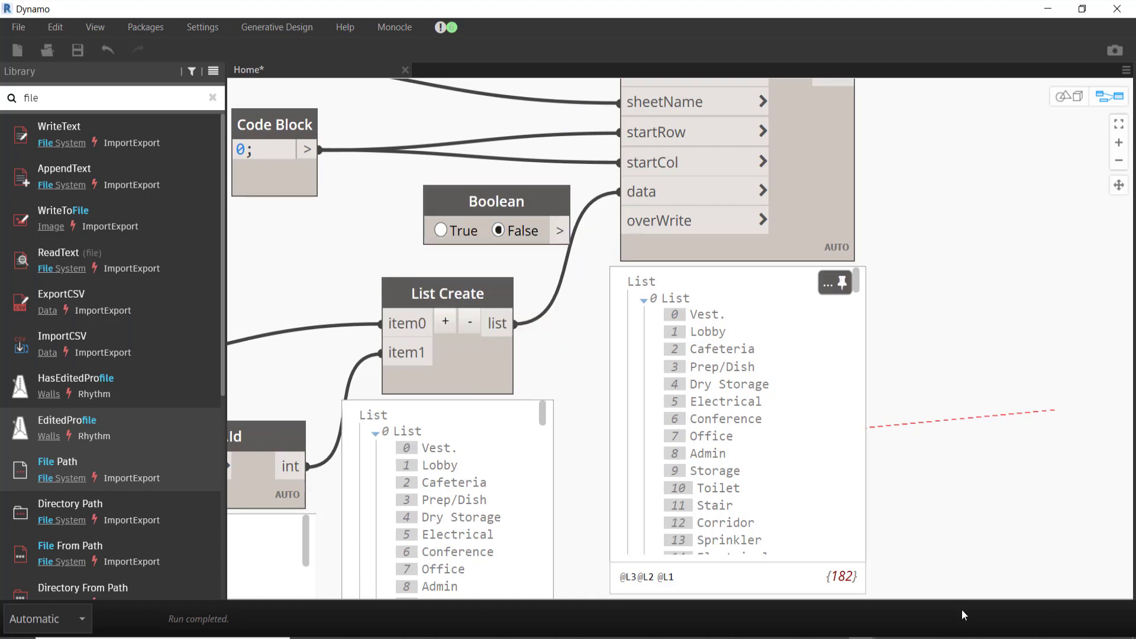
click(836, 638)
Step: Enlarge test.xlsx to check room names and IDs, then minimize Excel
click(927, 600)
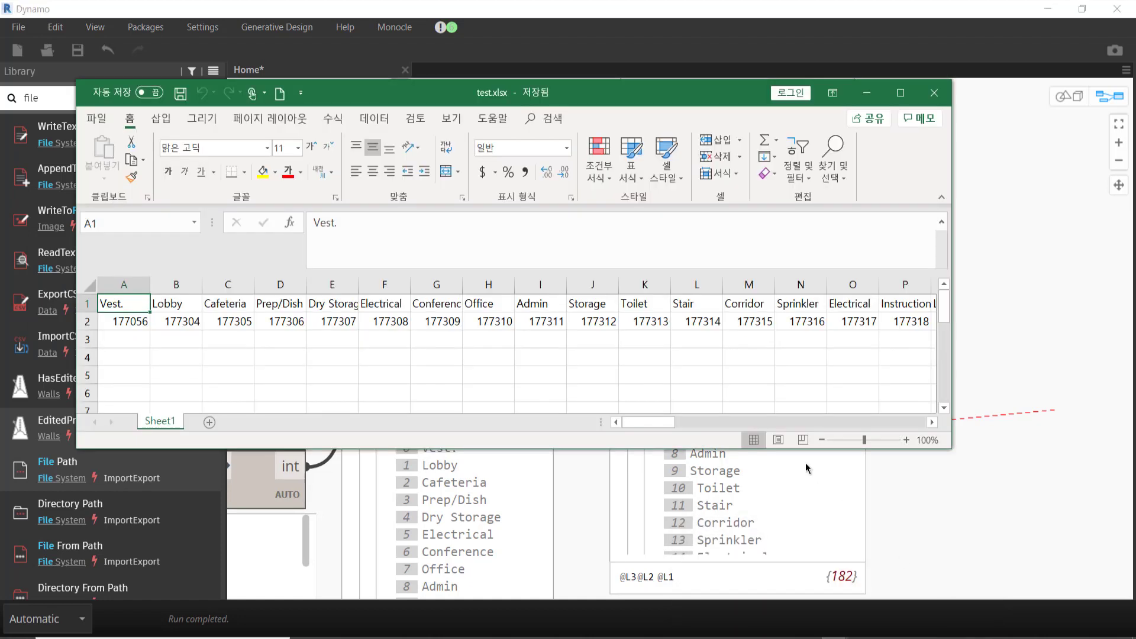
double_click(354, 91)
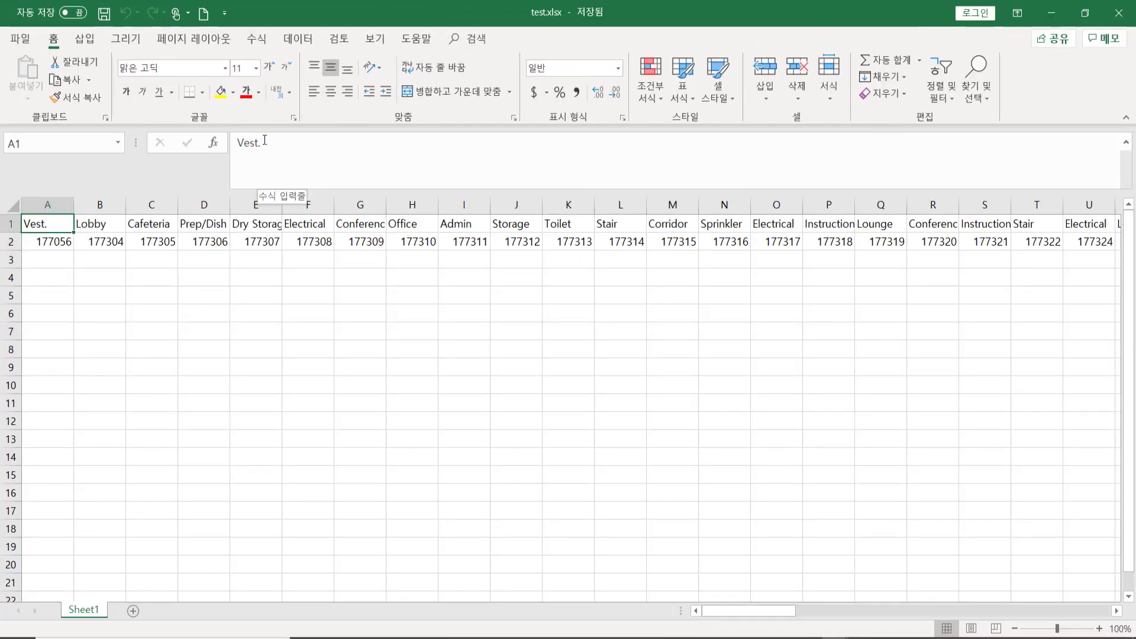
click(1053, 18)
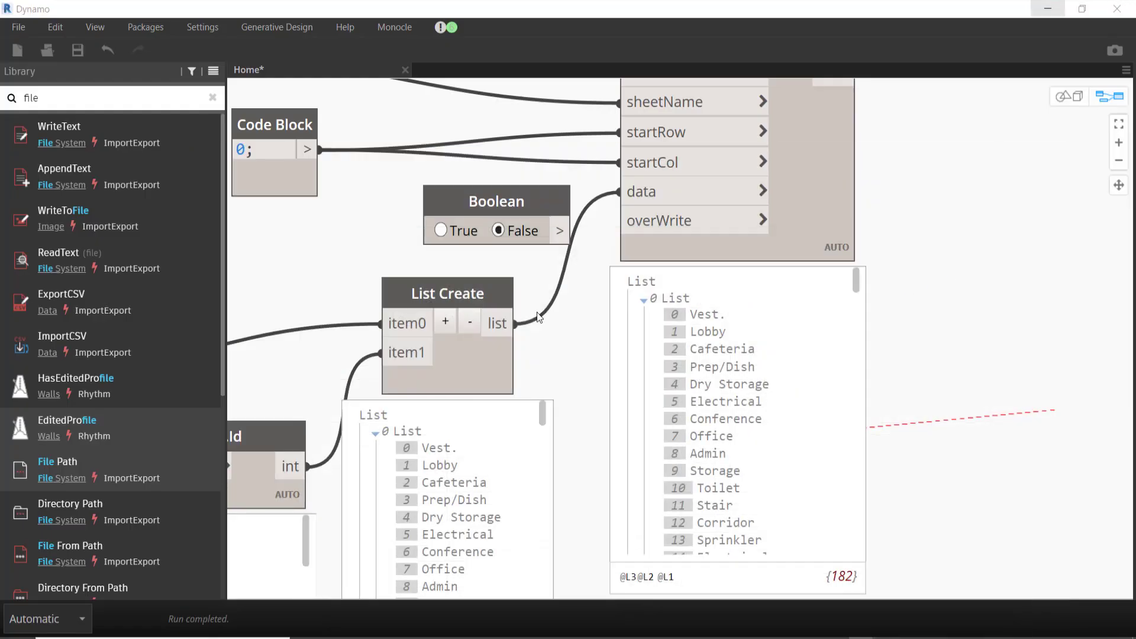
Step: Save the graph to the Desktop under the new name test 0618.dyn
key(ctrl+s)
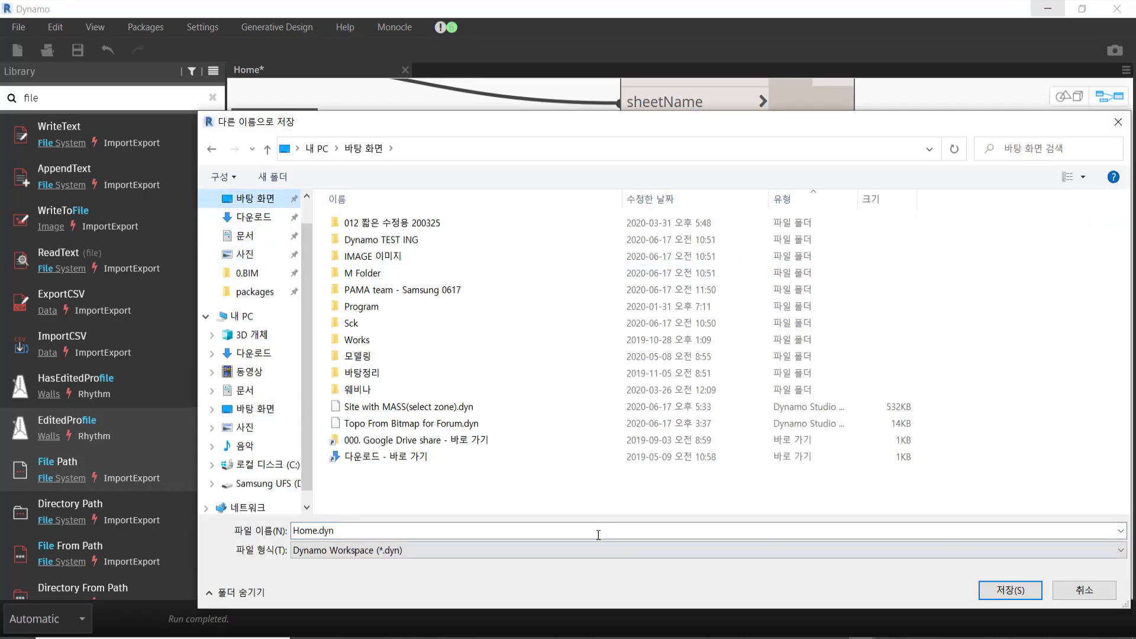
double_click(585, 531)
text(test 0618)
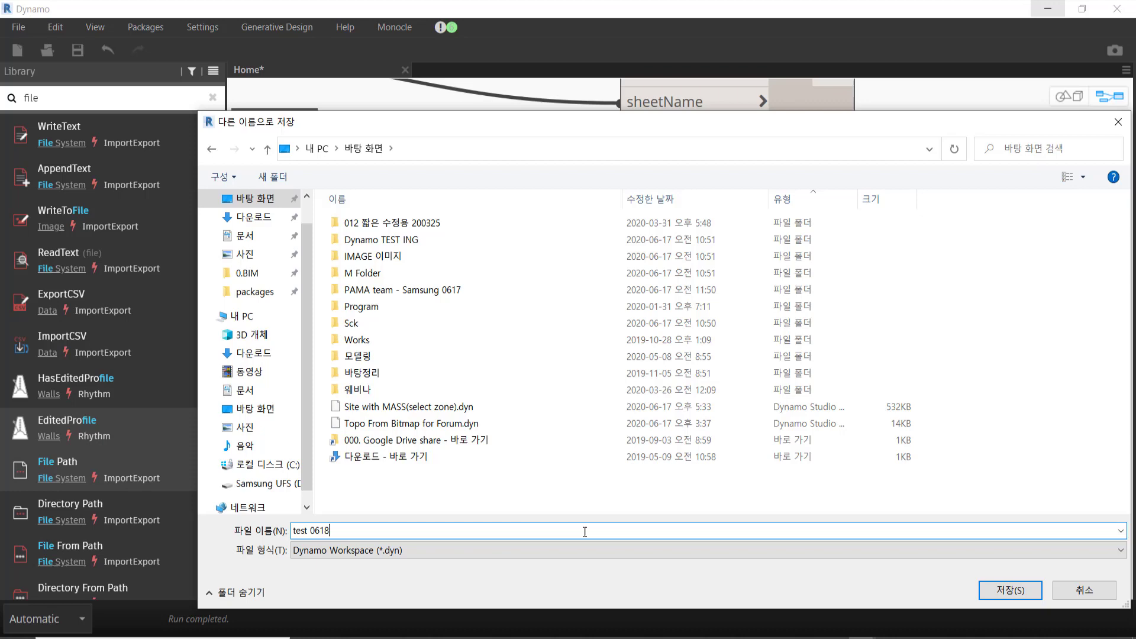
key(Return)
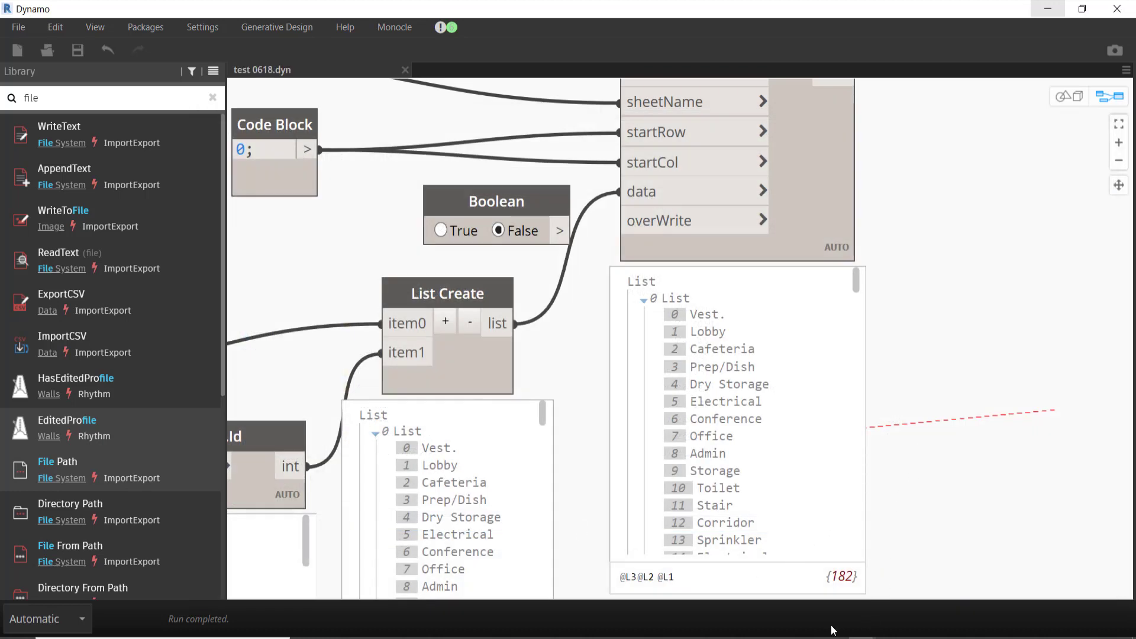
Step: Play the Excel to Revit tutorial video and skim it ahead to about 6:34
click(398, 637)
click(980, 279)
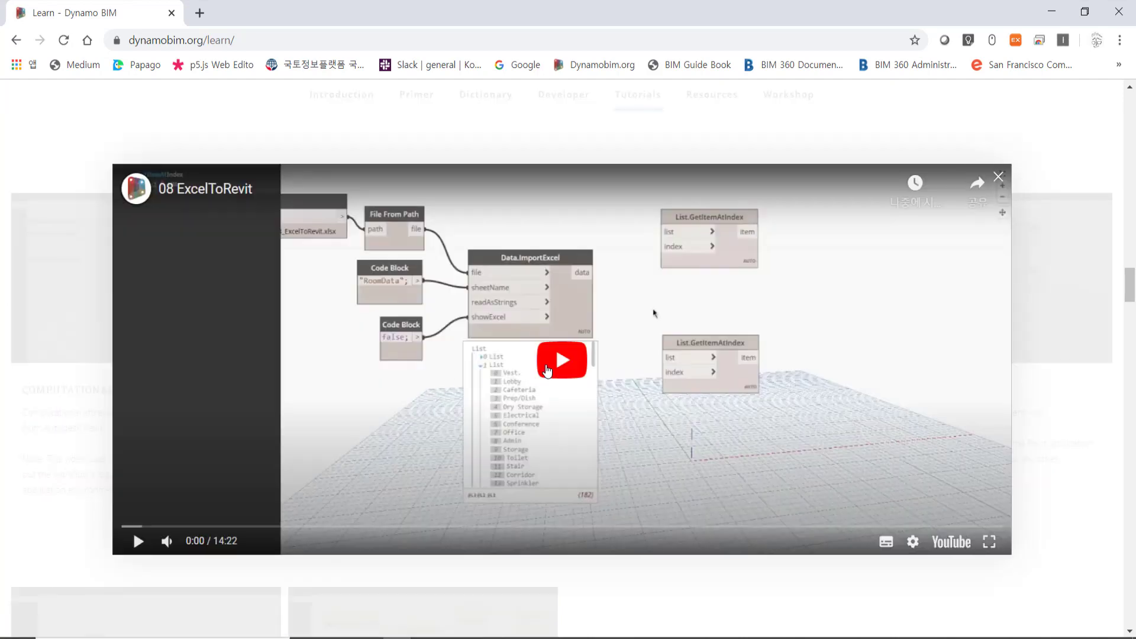
click(555, 347)
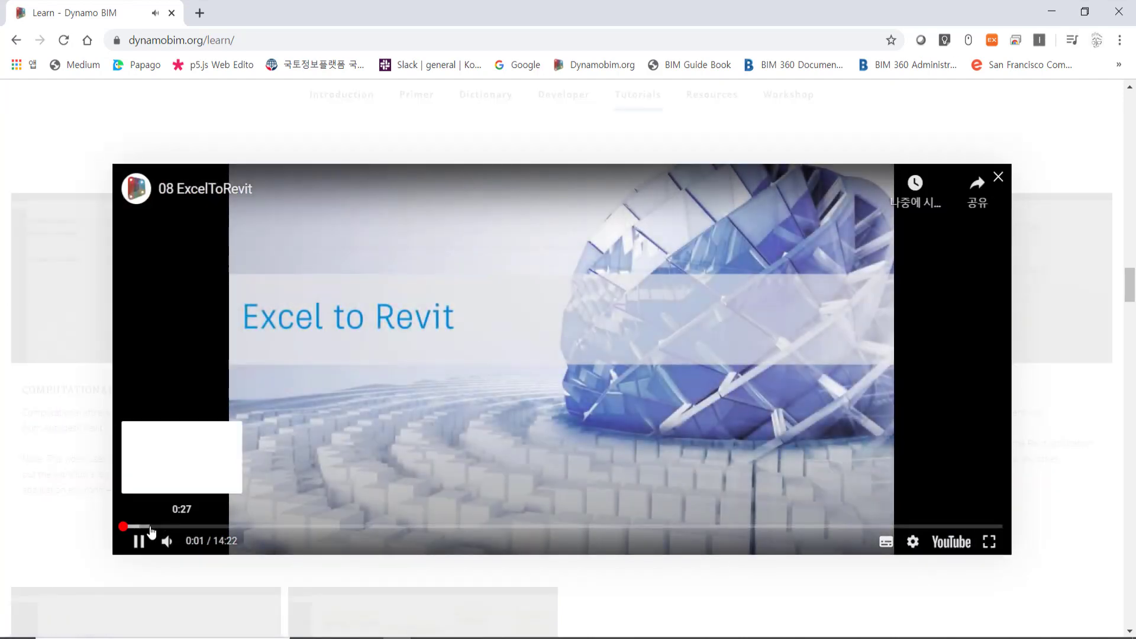
click(160, 526)
click(257, 527)
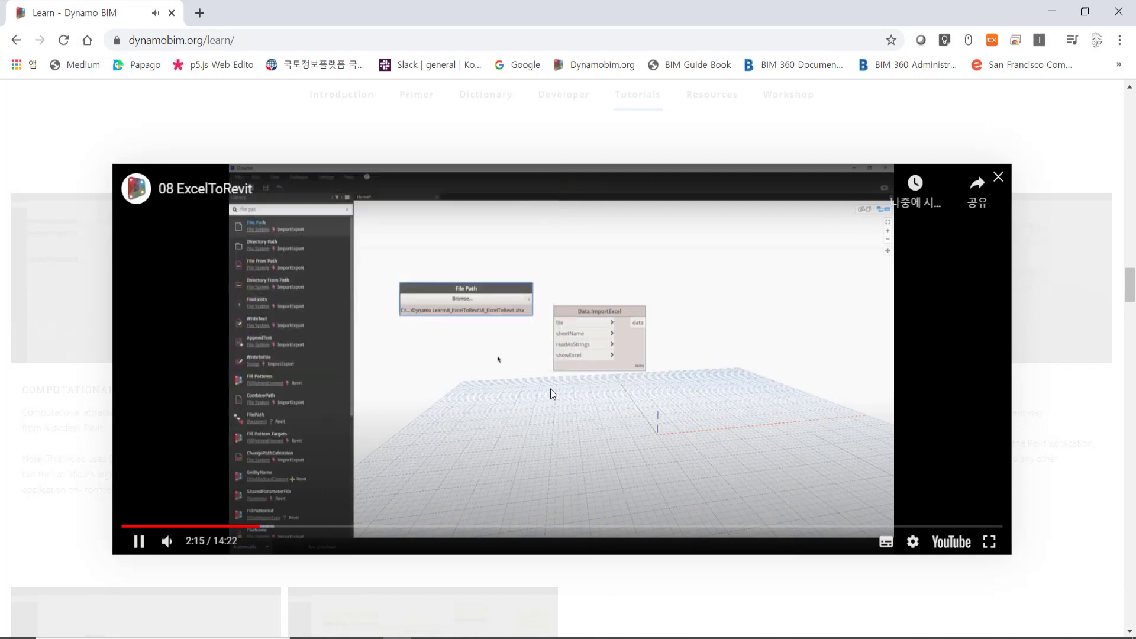
drag(345, 526, 406, 526)
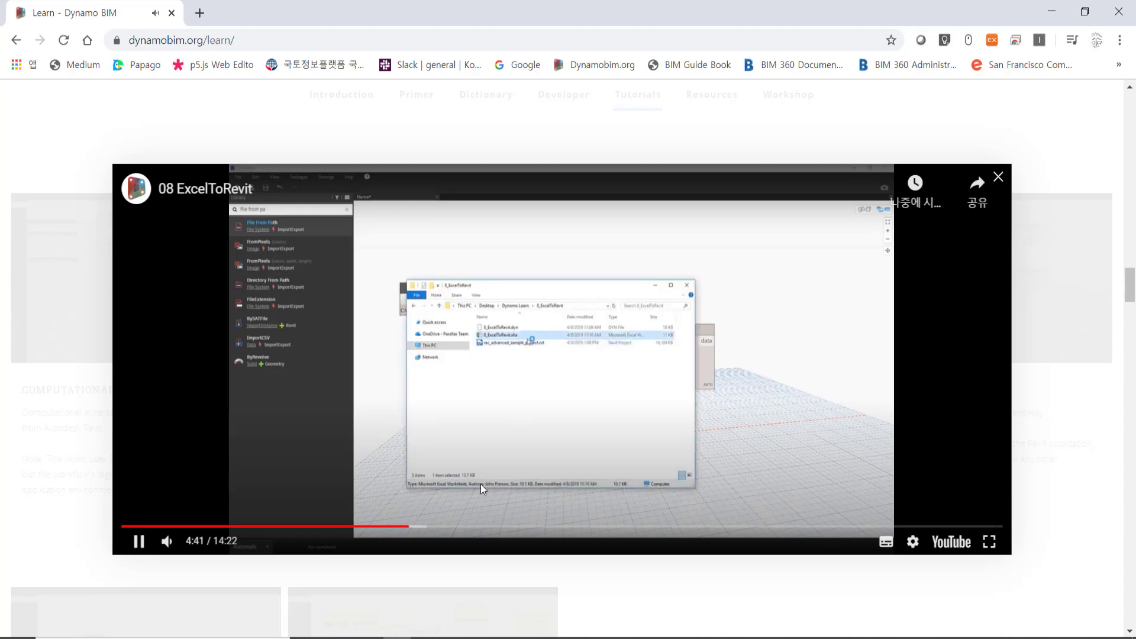
click(432, 526)
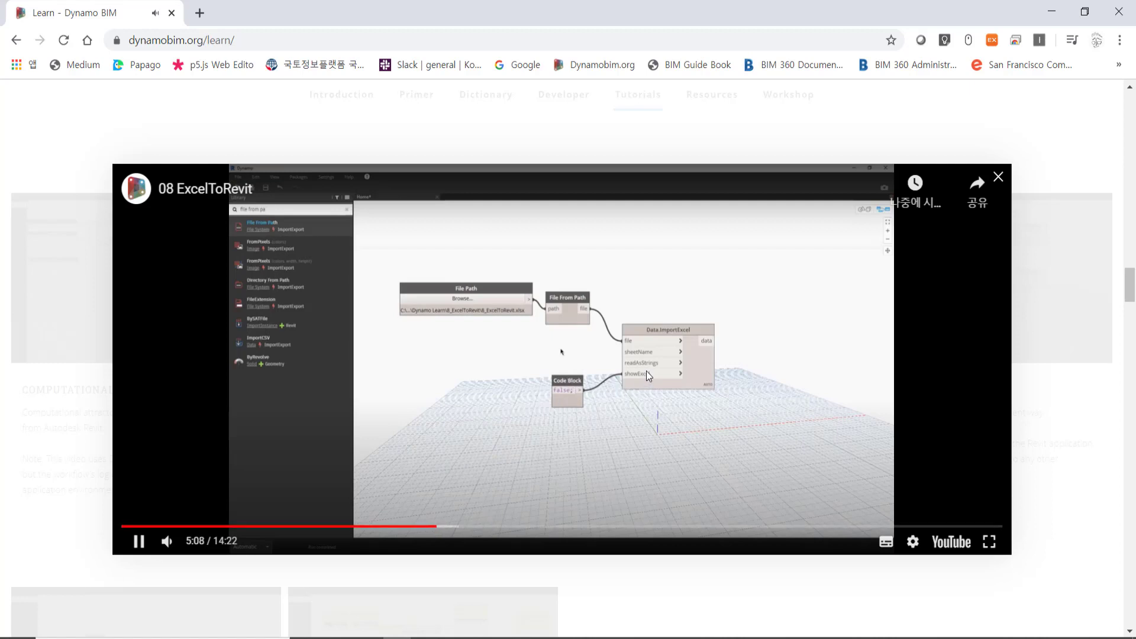
click(472, 527)
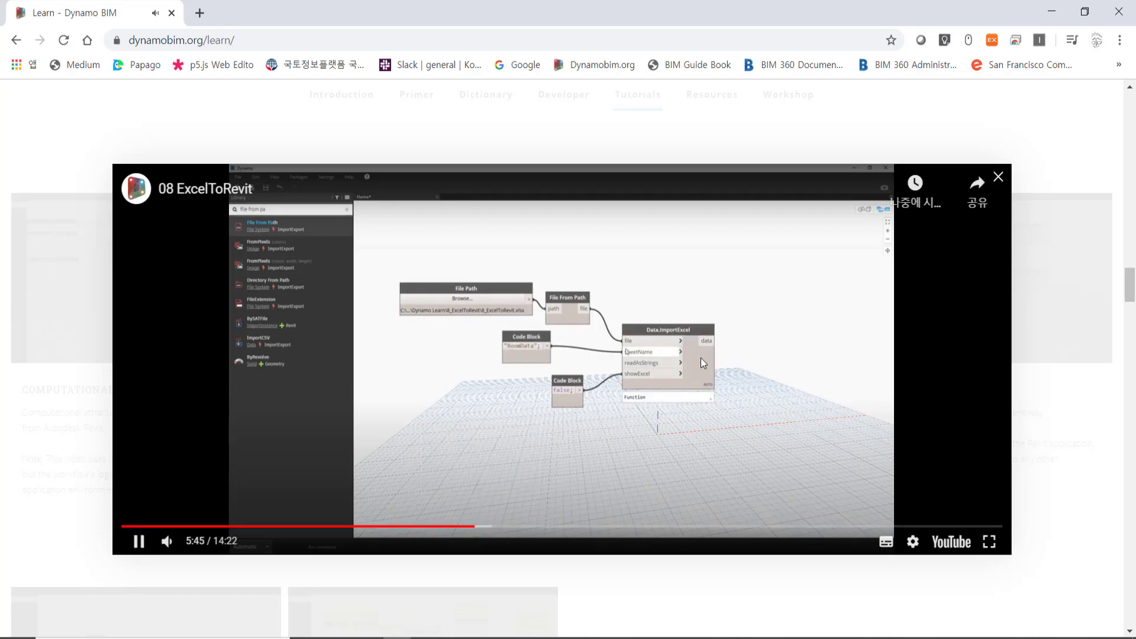
click(522, 526)
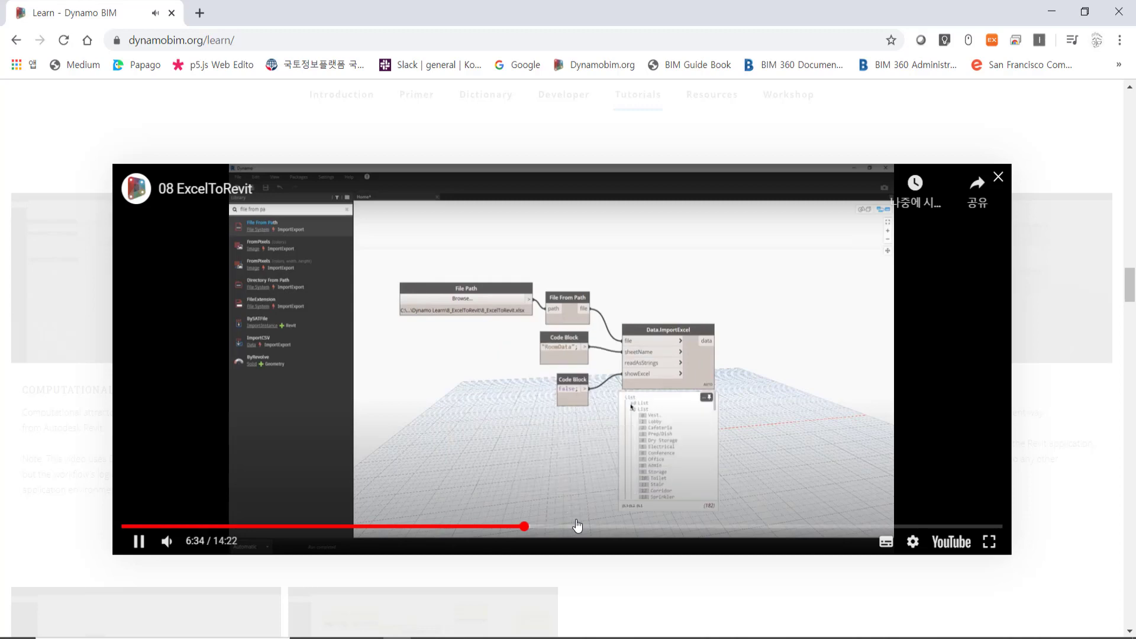
Step: Skim the tutorial from about 7:46 to 10:41, then pause it
click(598, 526)
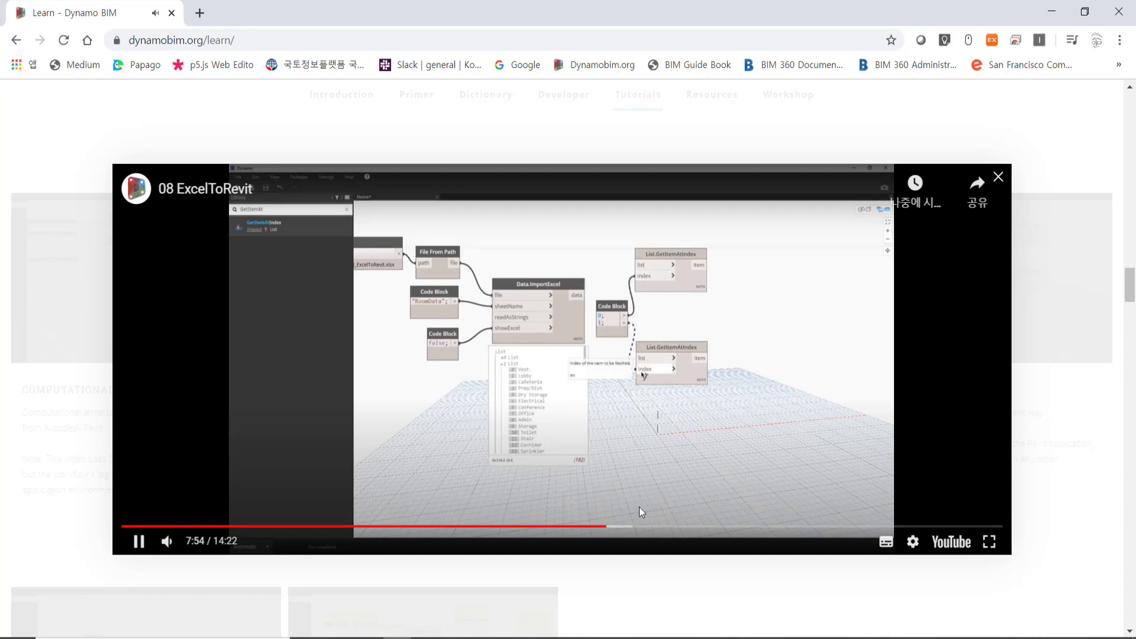
click(629, 527)
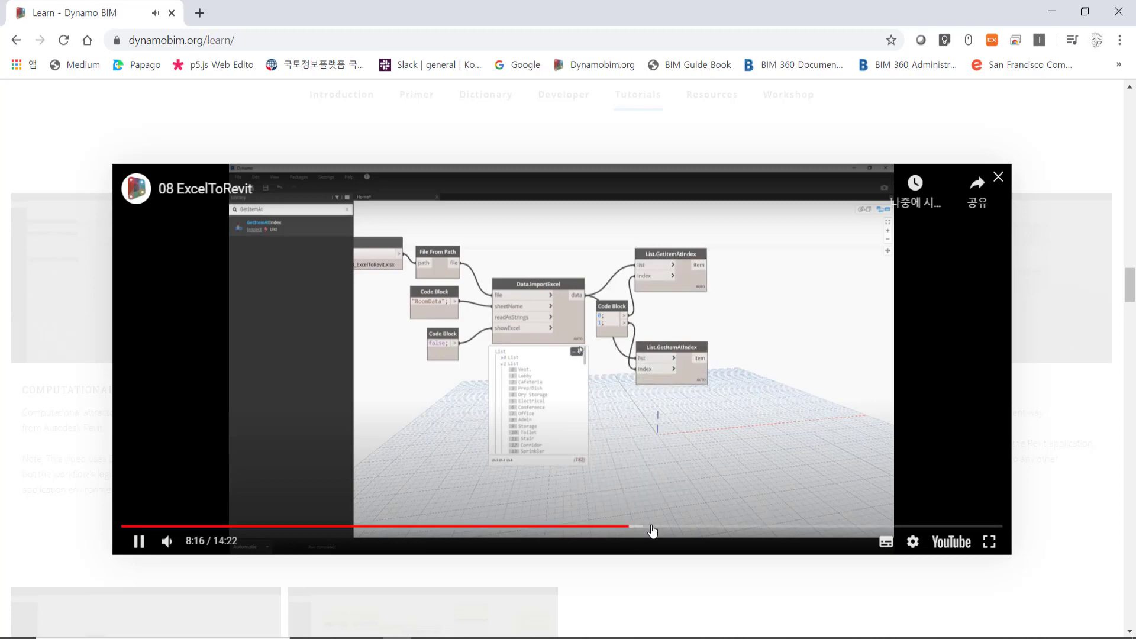
click(652, 527)
click(689, 527)
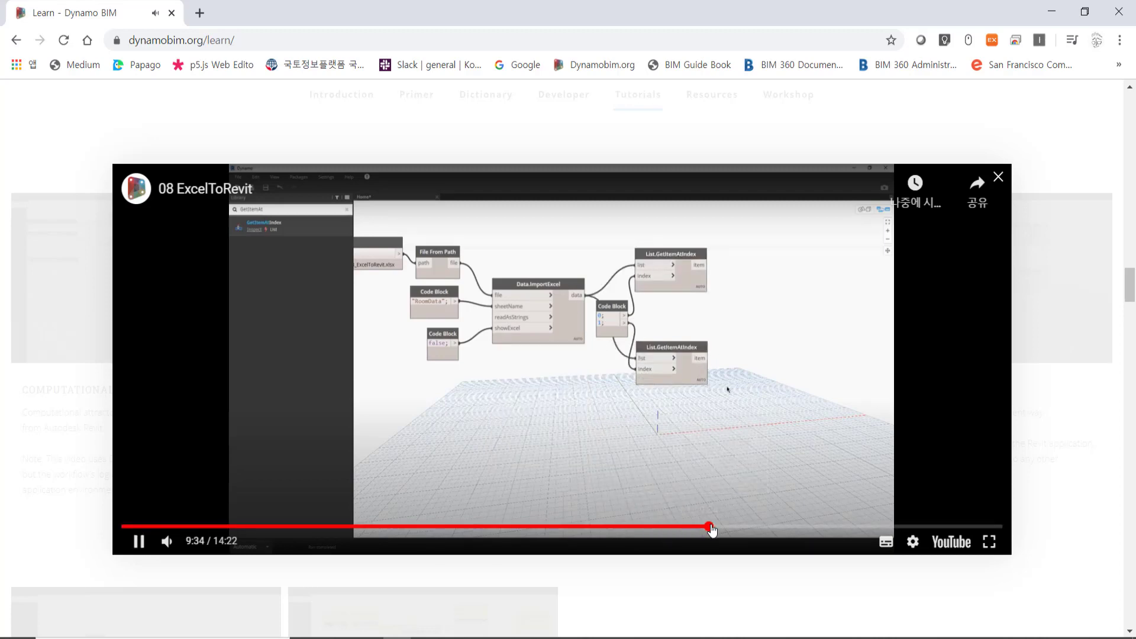
click(722, 527)
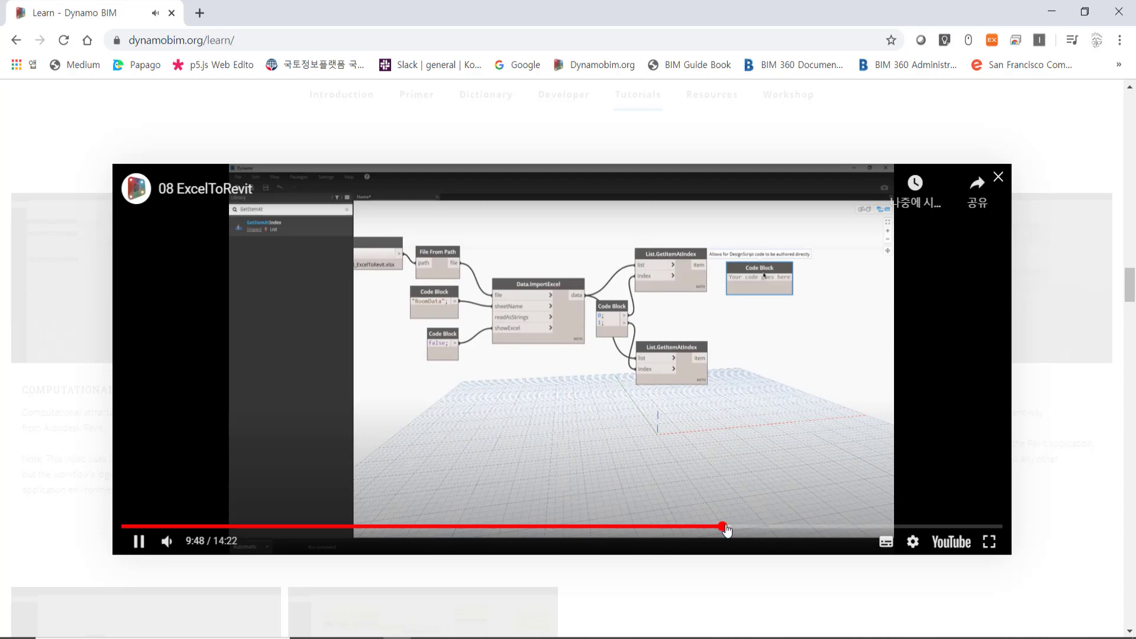
click(734, 527)
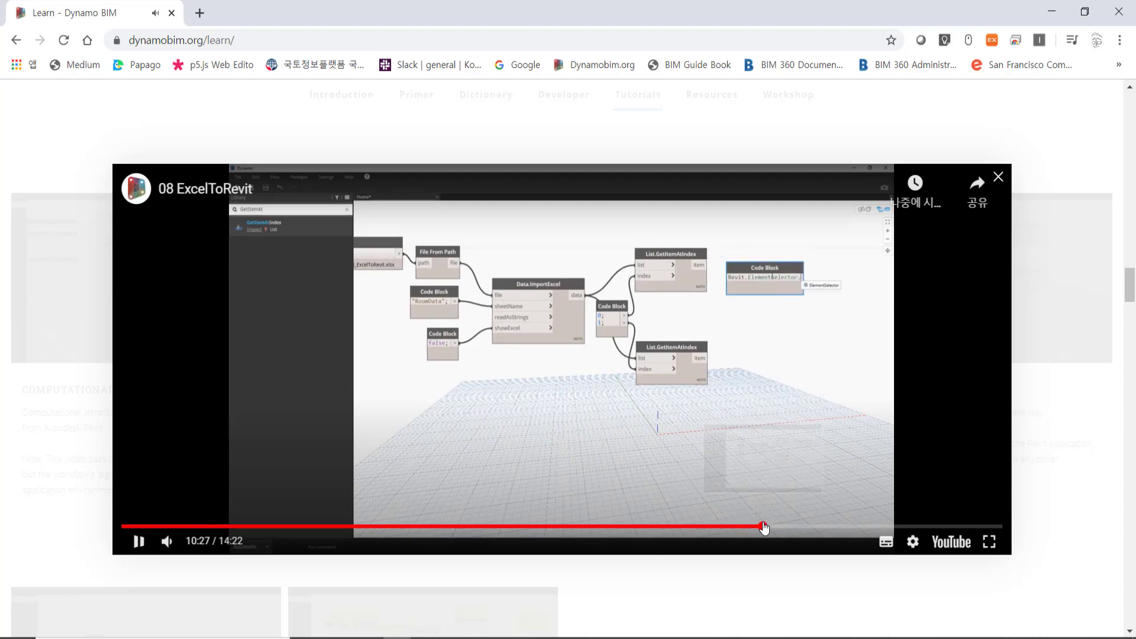
click(760, 527)
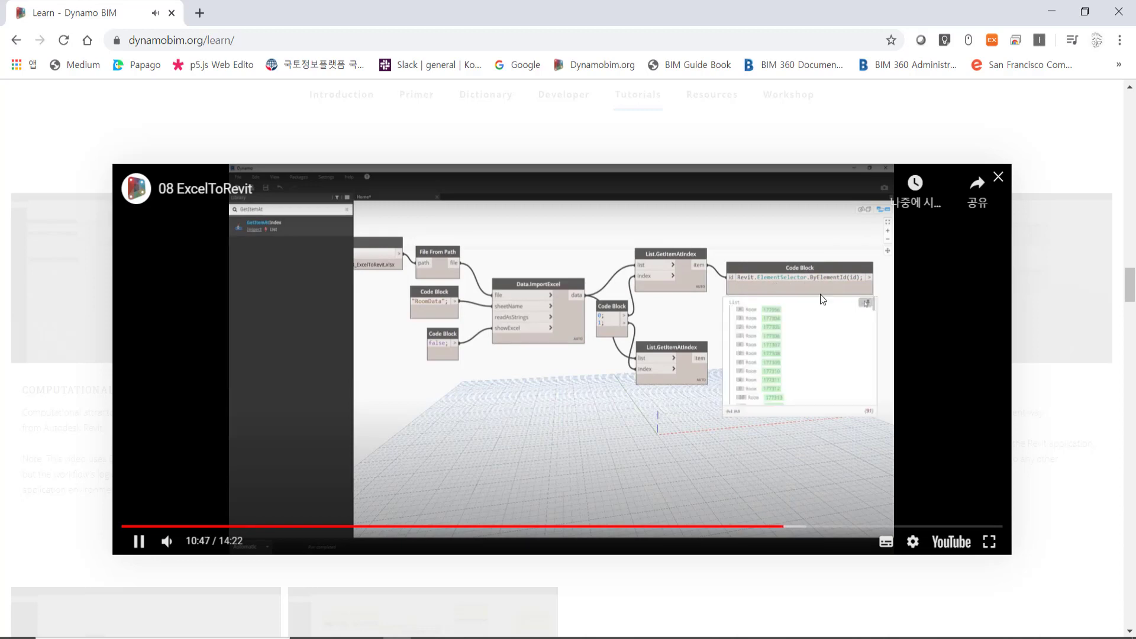
click(822, 313)
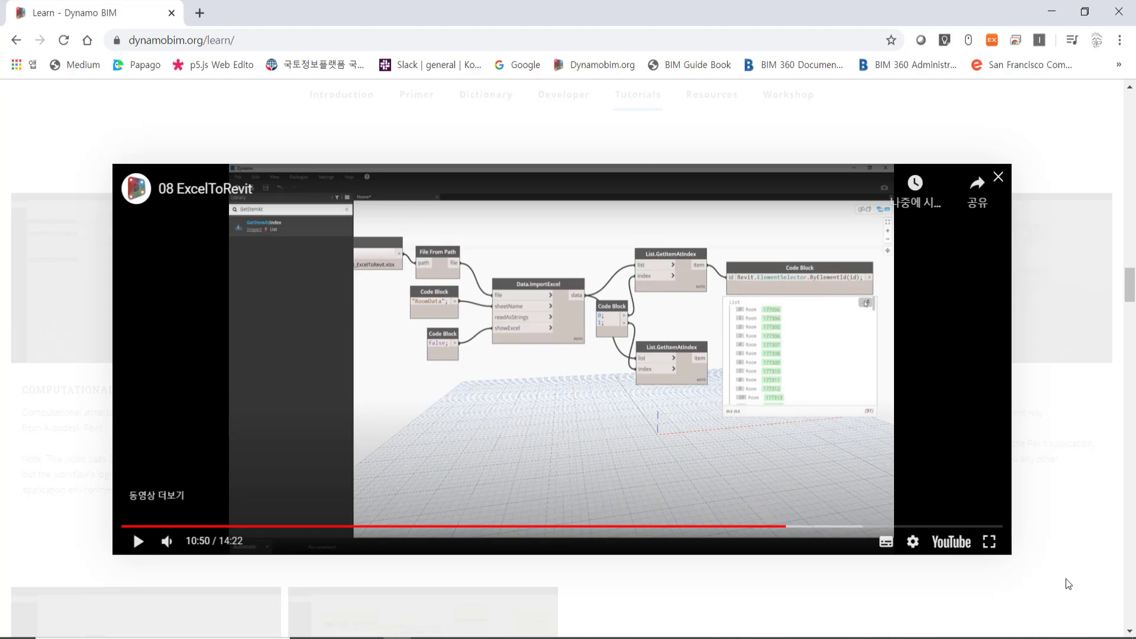
Step: Scrub the paused tutorial from 11:08 through the Revit floor plan part to 14:09
drag(796, 527, 804, 527)
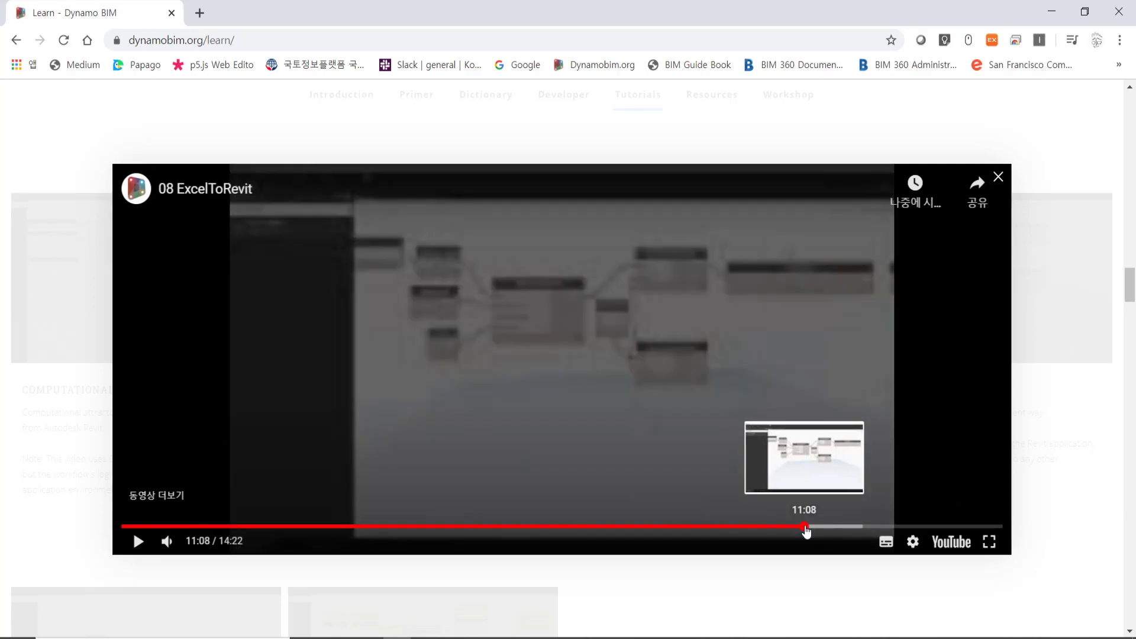
click(829, 526)
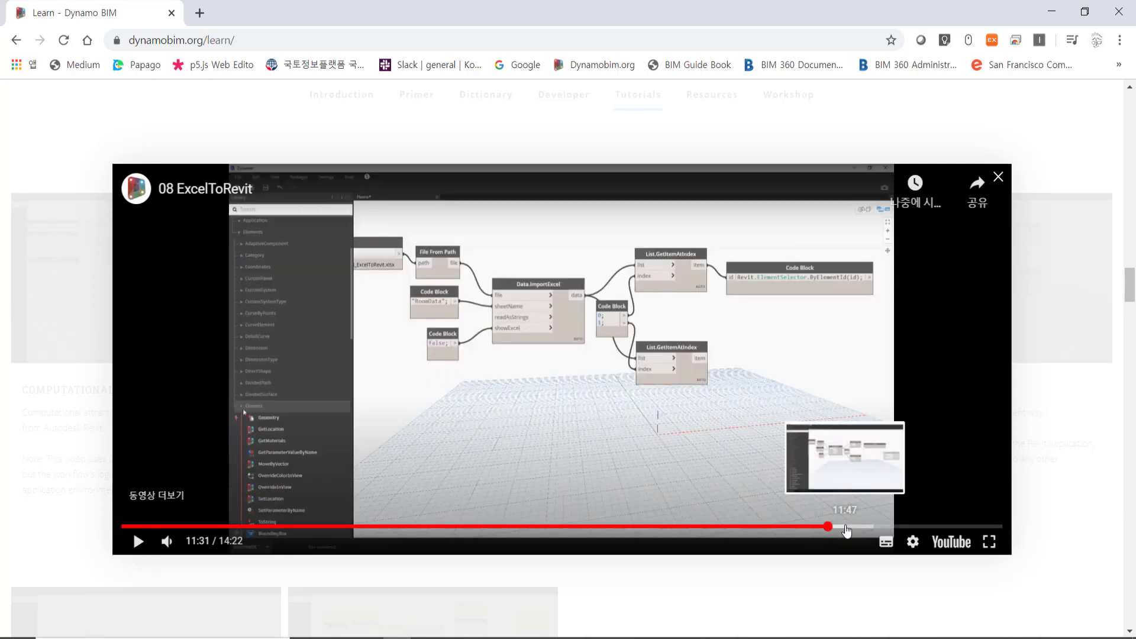
click(859, 527)
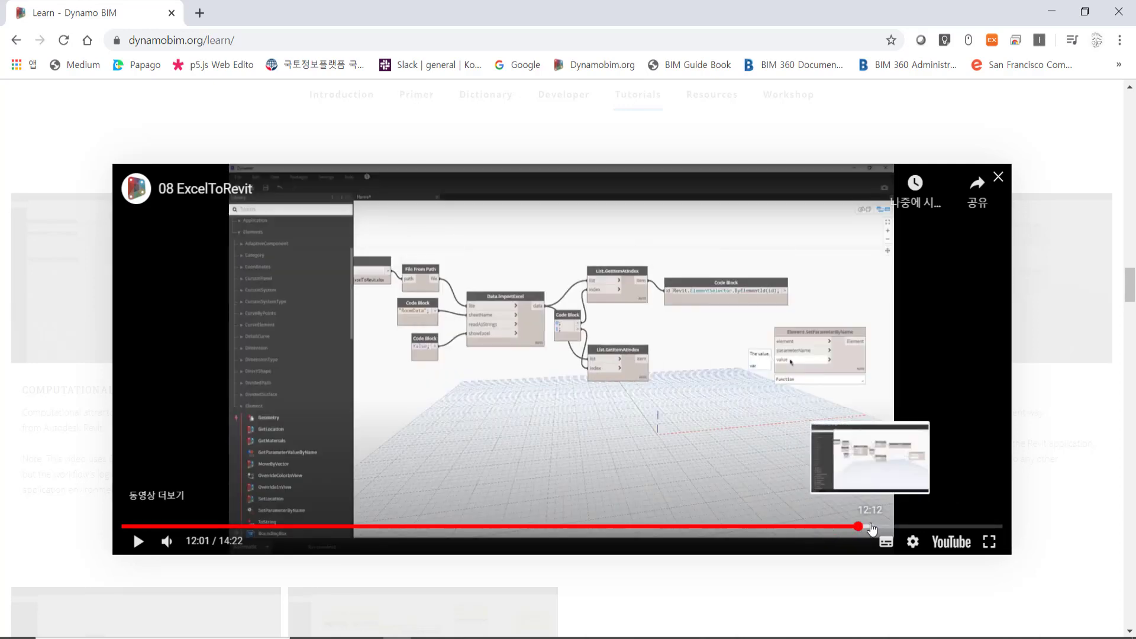
click(882, 527)
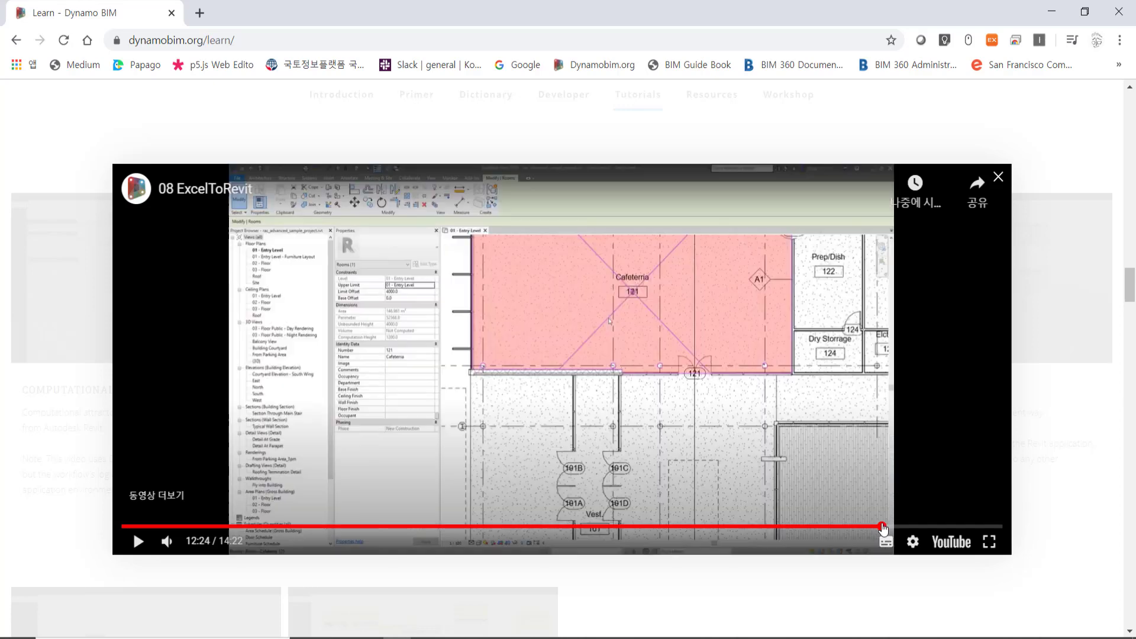
click(921, 527)
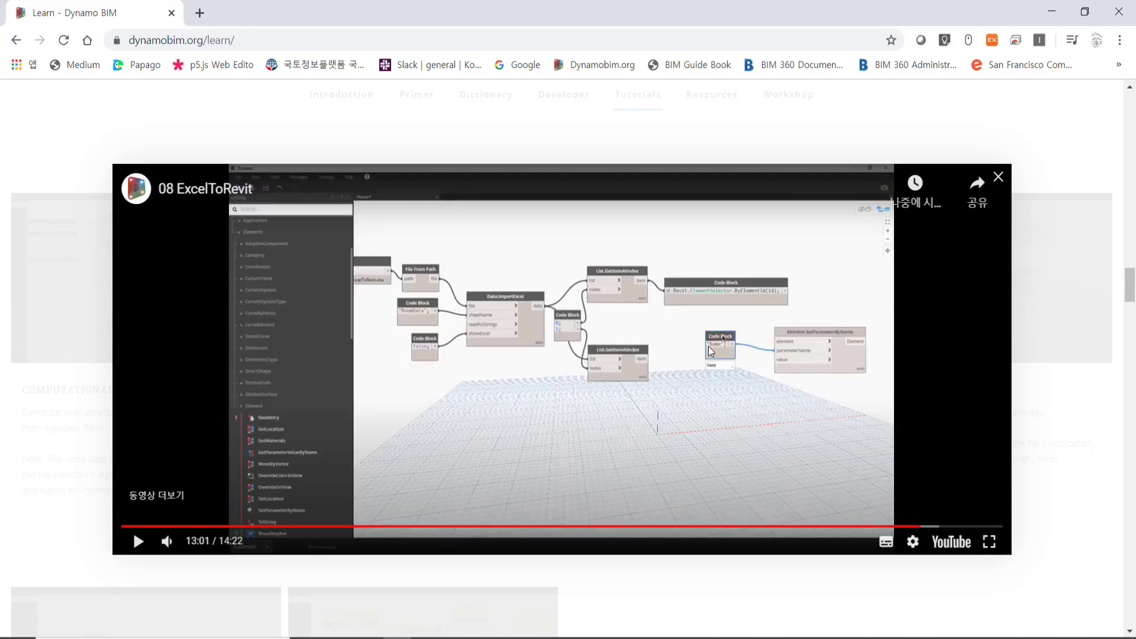
click(939, 527)
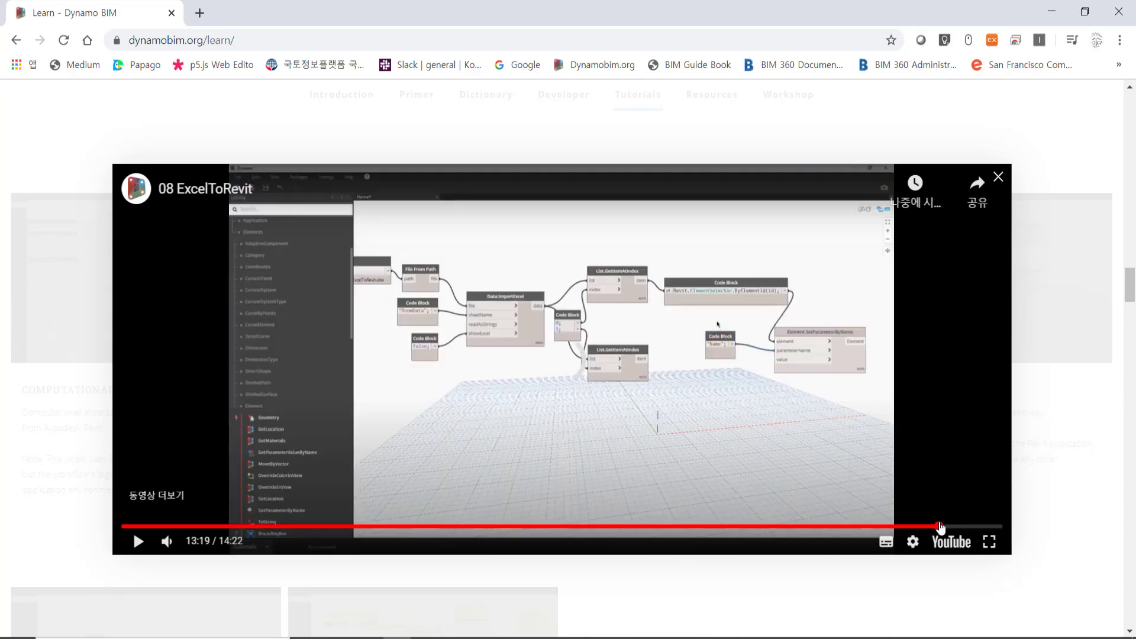
click(971, 527)
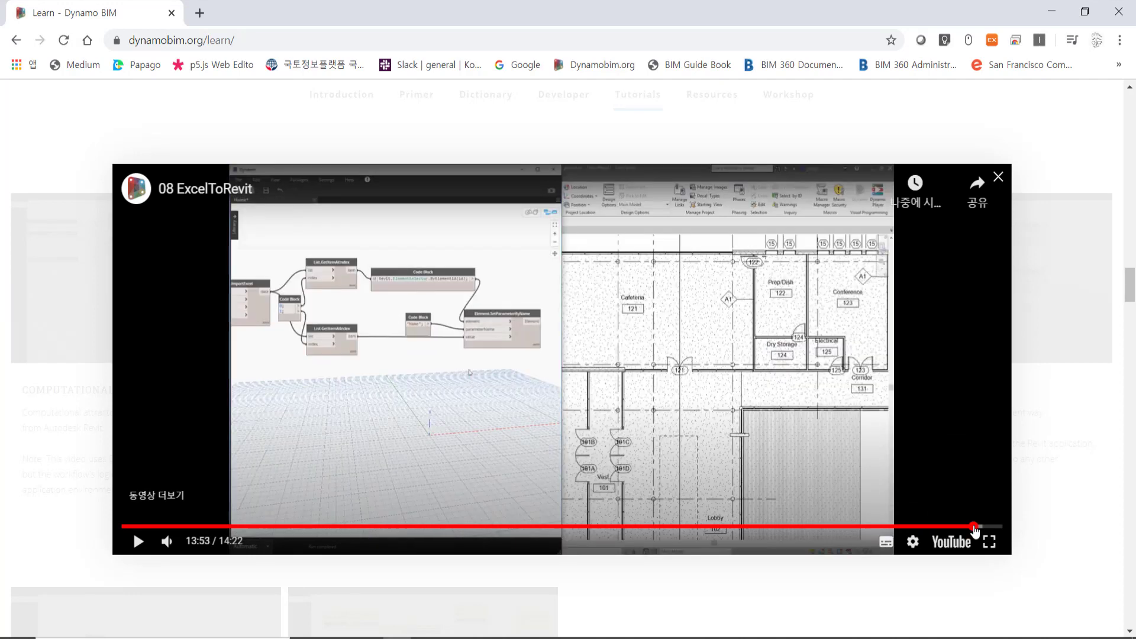
click(989, 526)
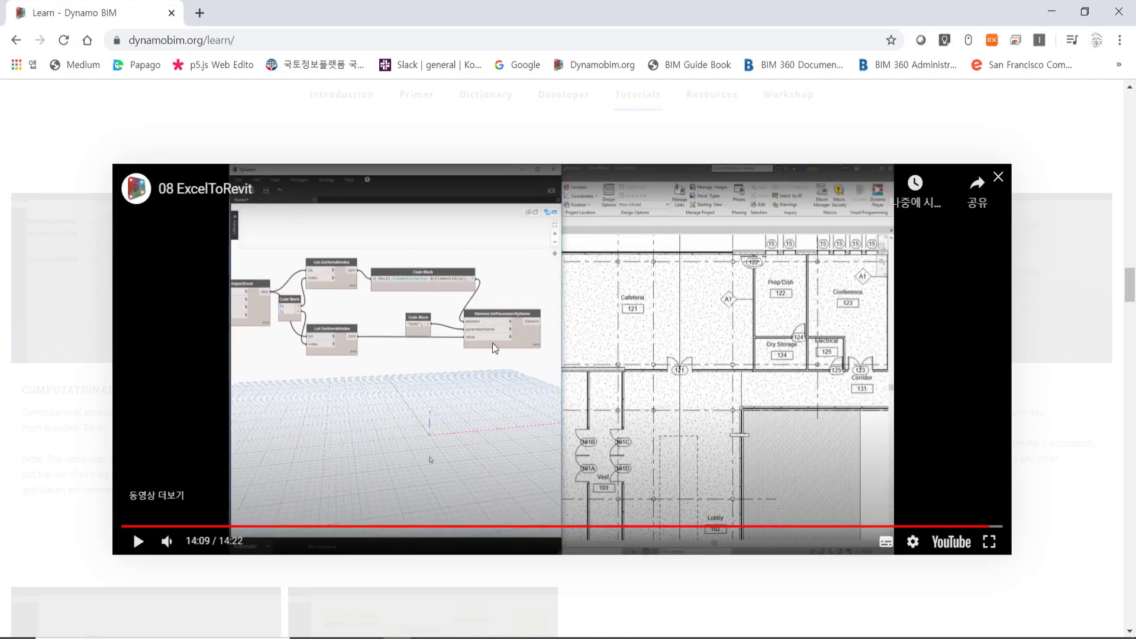
Step: Play the video's last part, close it, and minimize the browser
click(639, 338)
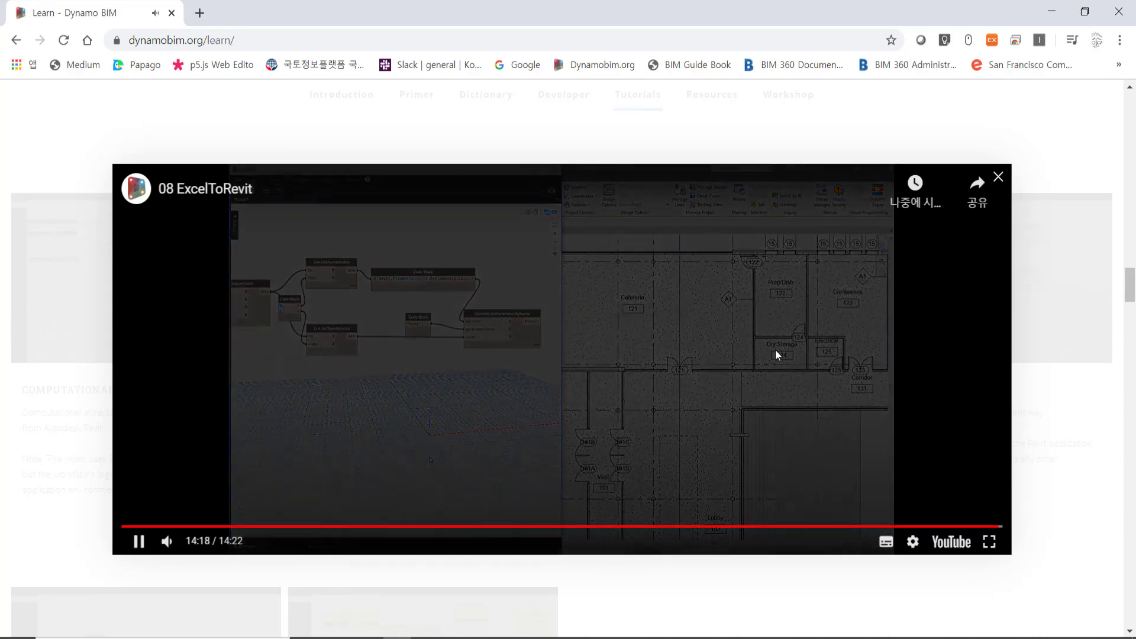
click(775, 350)
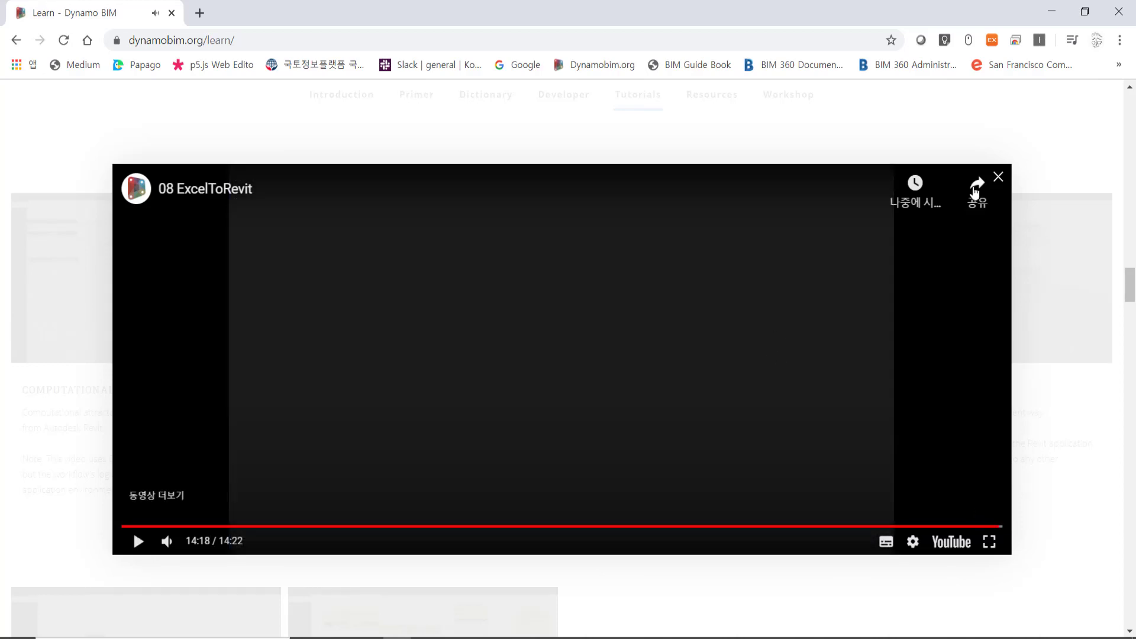
click(999, 177)
click(1053, 11)
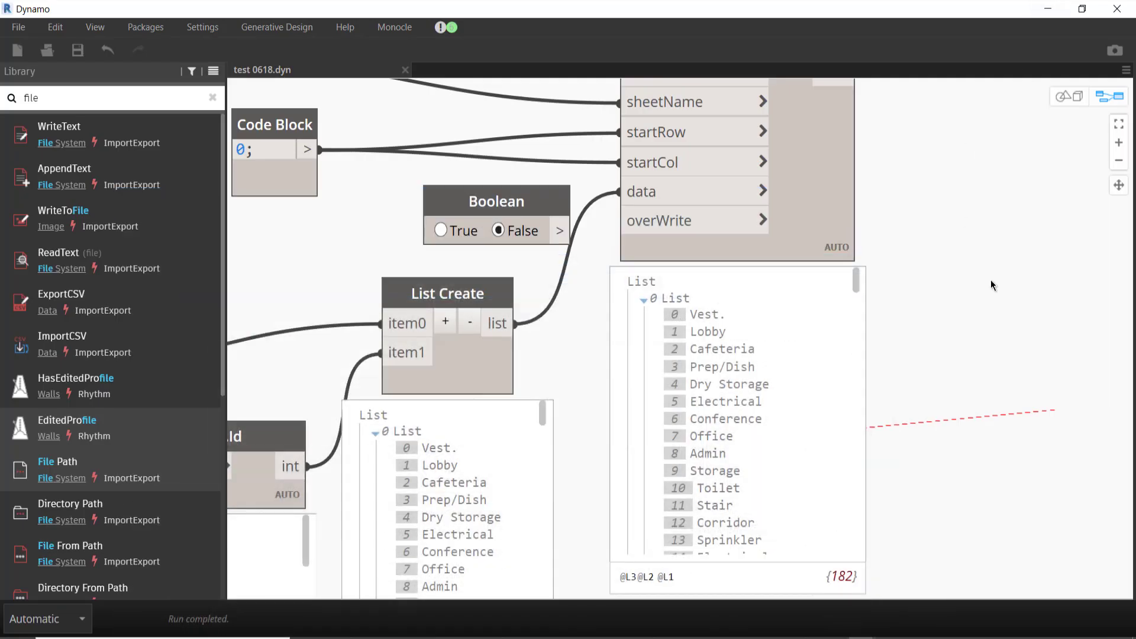
scroll(1002, 274, down, 3)
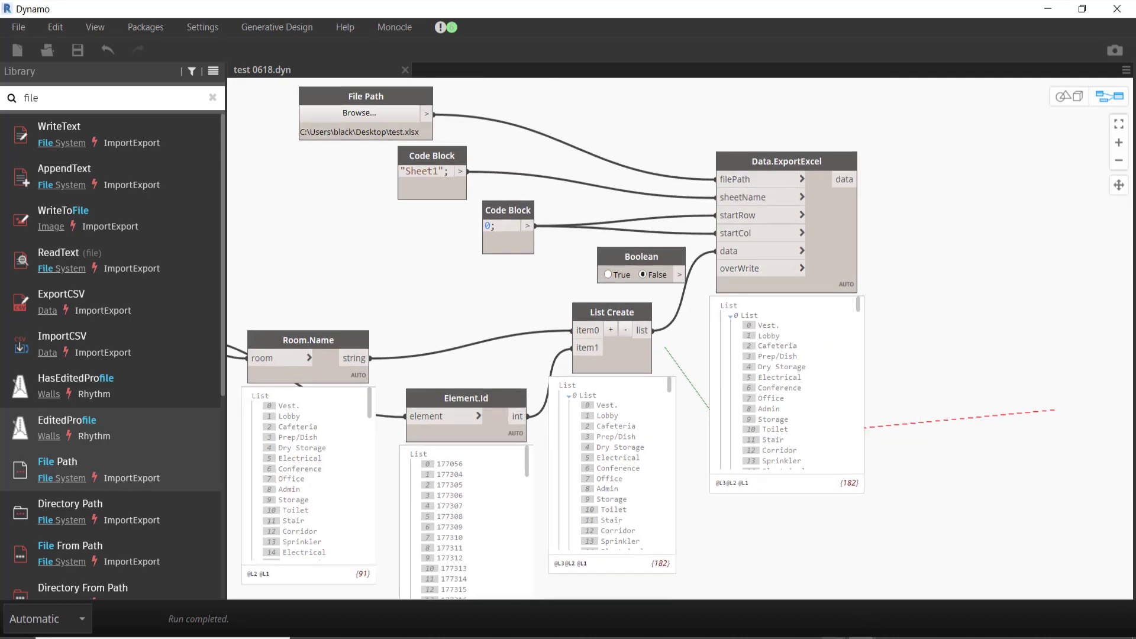
click(866, 592)
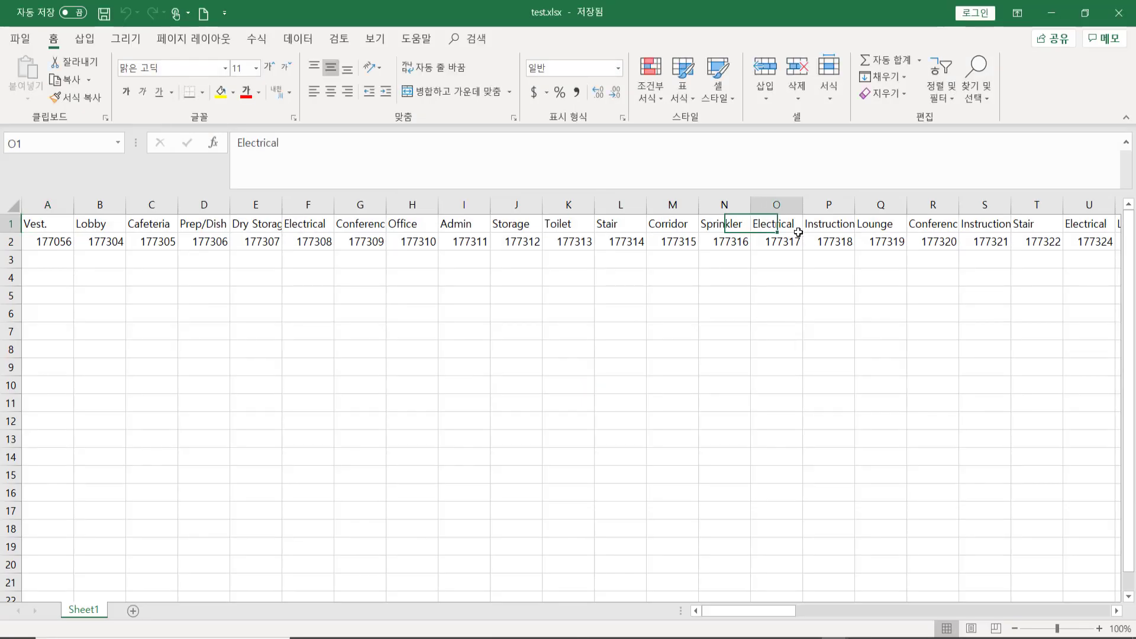
click(789, 240)
click(1052, 13)
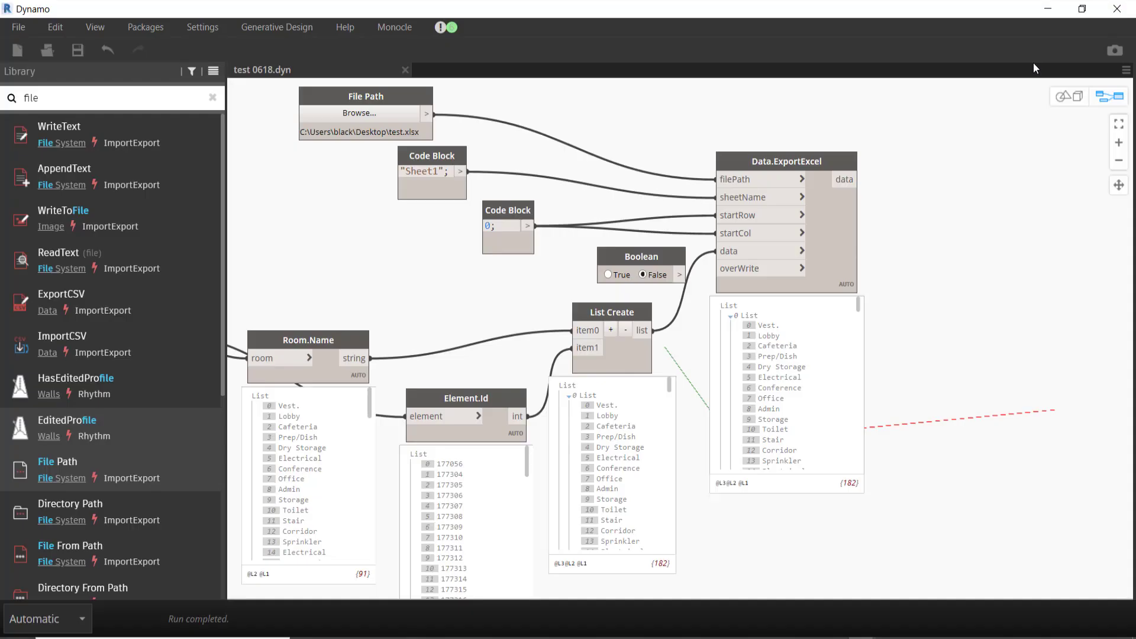
middle_drag(574, 283, 618, 307)
text(element para)
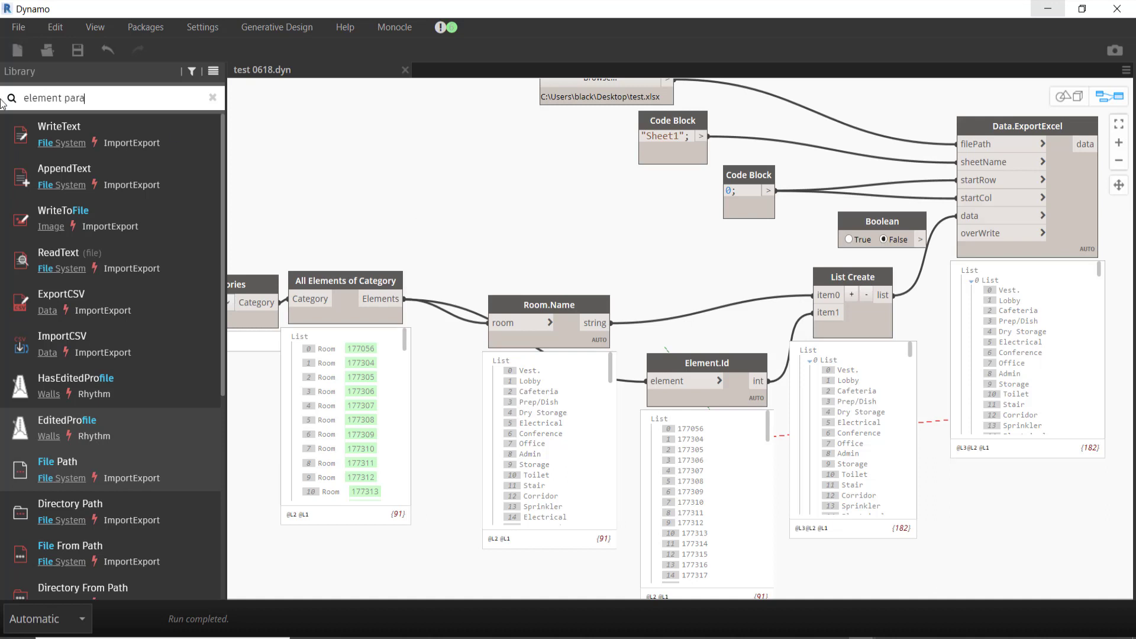
text(meters)
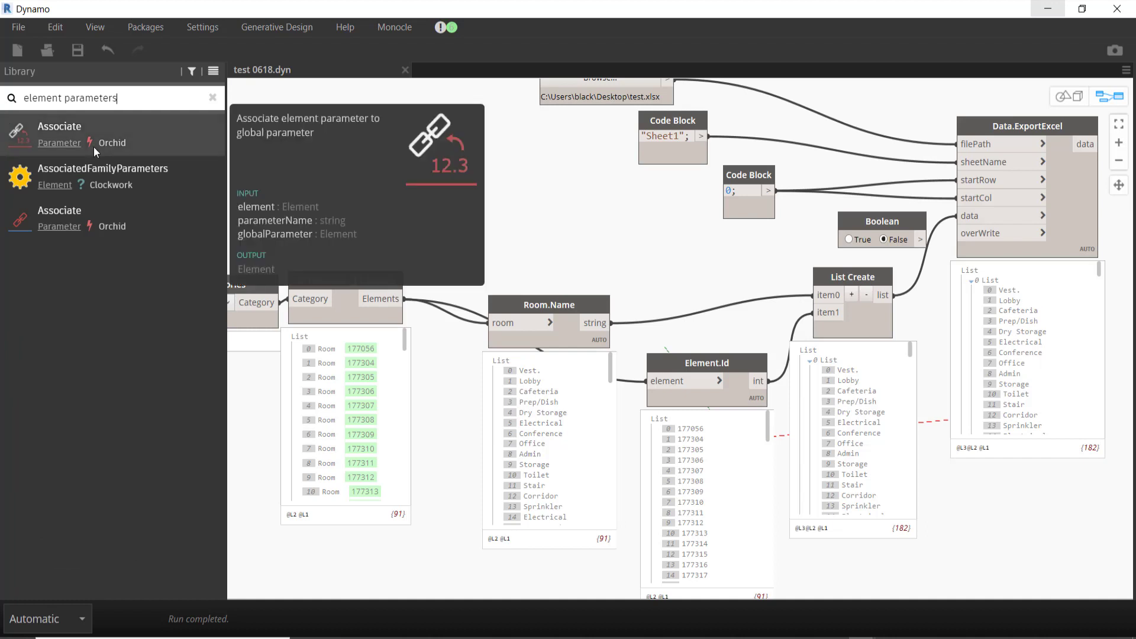
double_click(66, 97)
key(BackSpace)
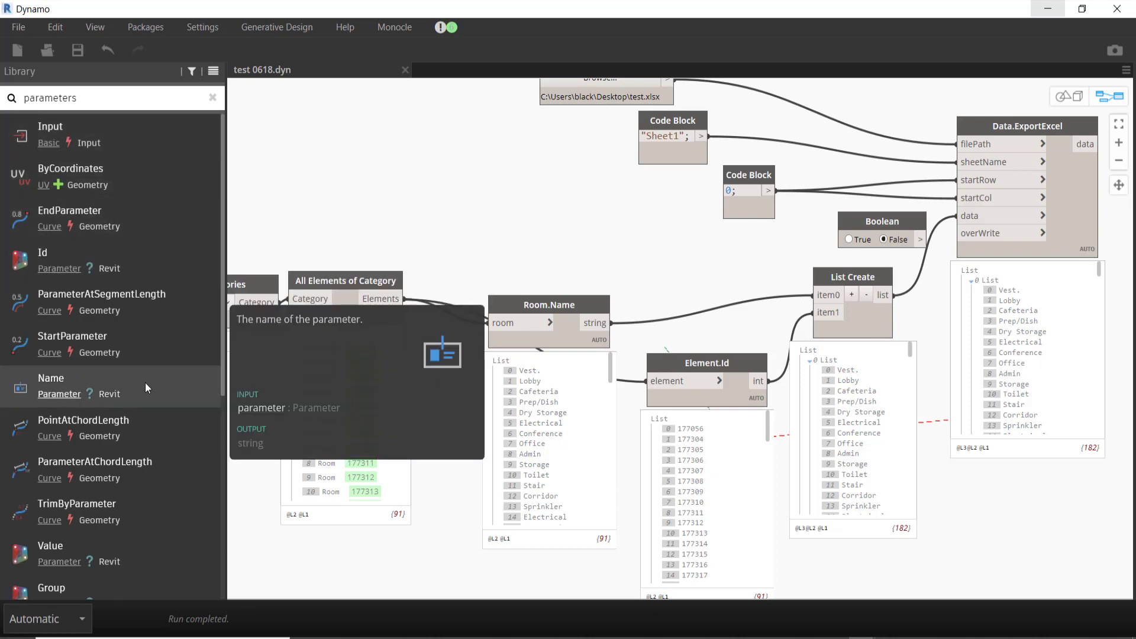
click(145, 382)
drag(711, 355, 665, 251)
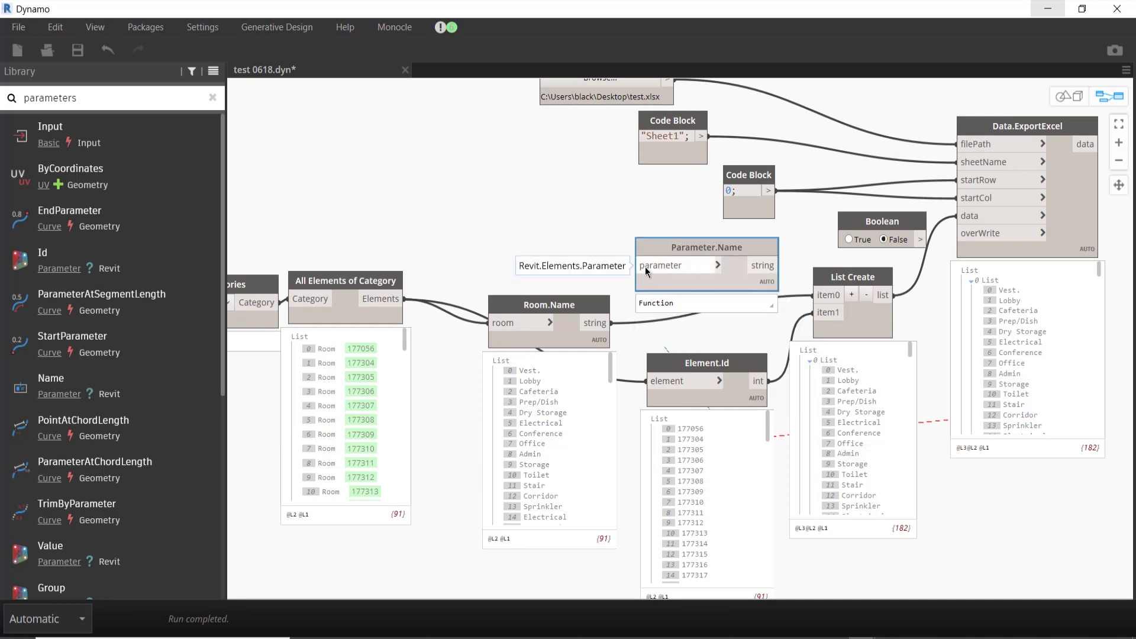
click(402, 300)
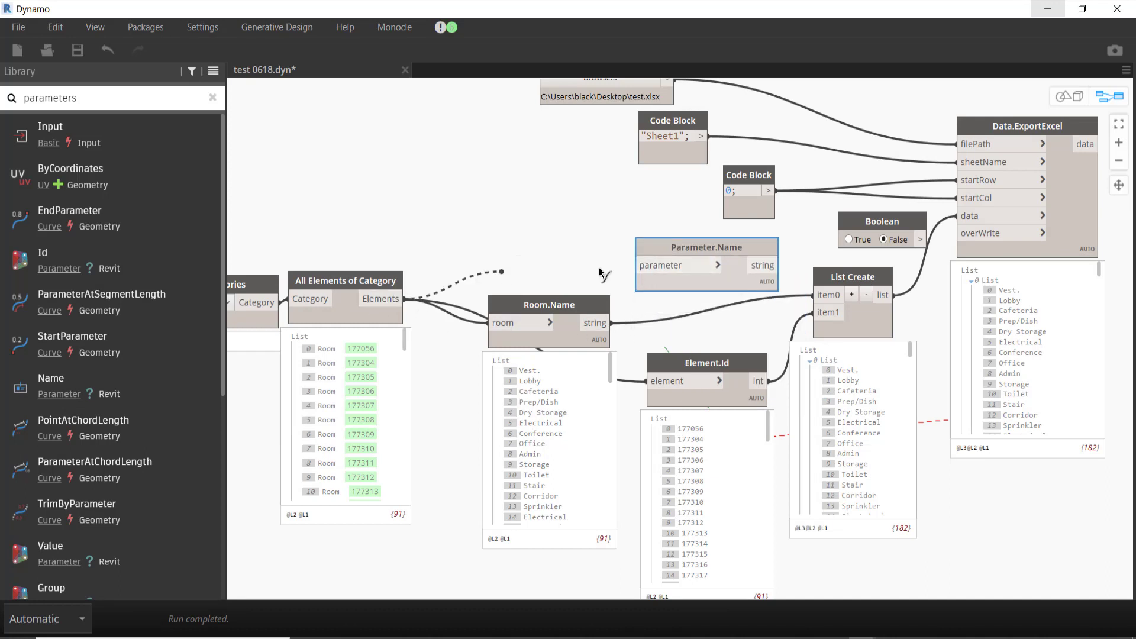
click(645, 266)
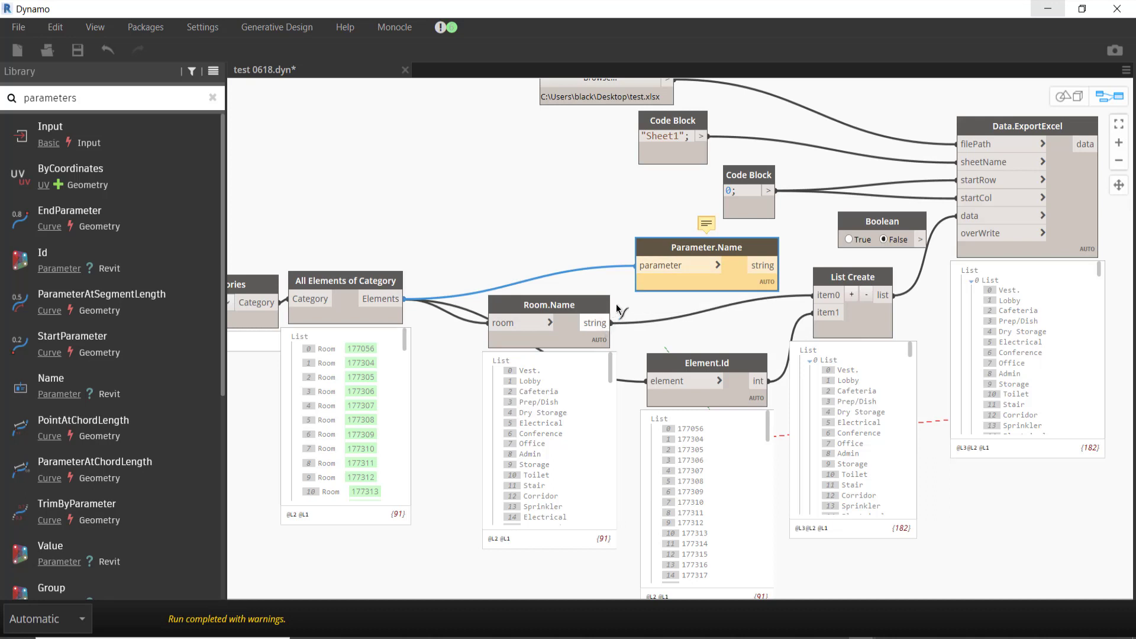
click(612, 322)
click(638, 266)
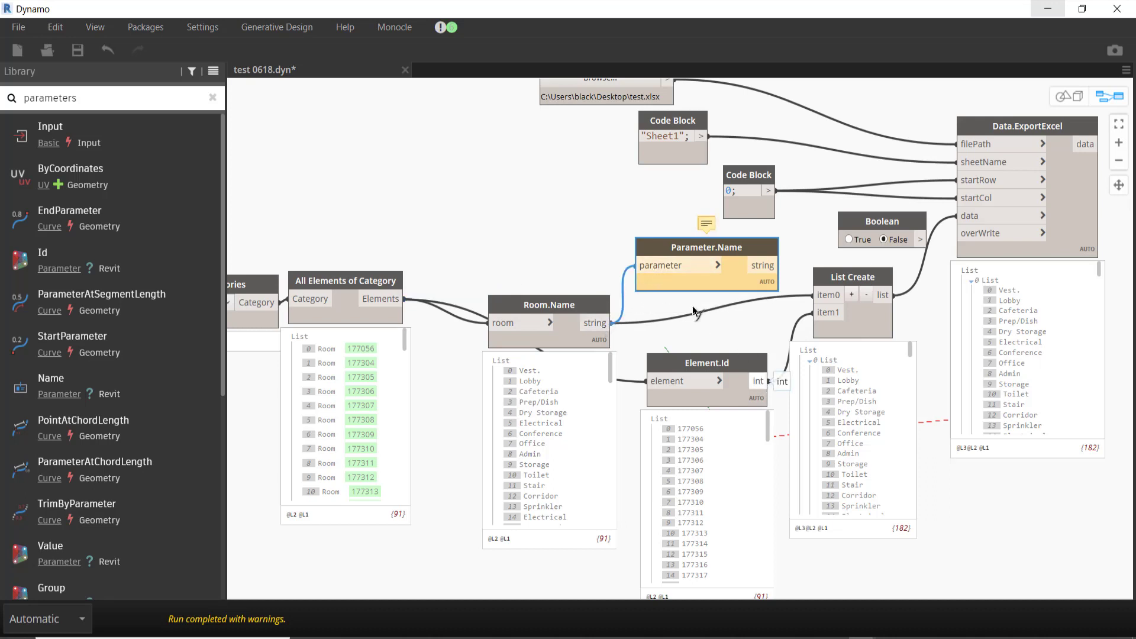
click(771, 381)
click(638, 265)
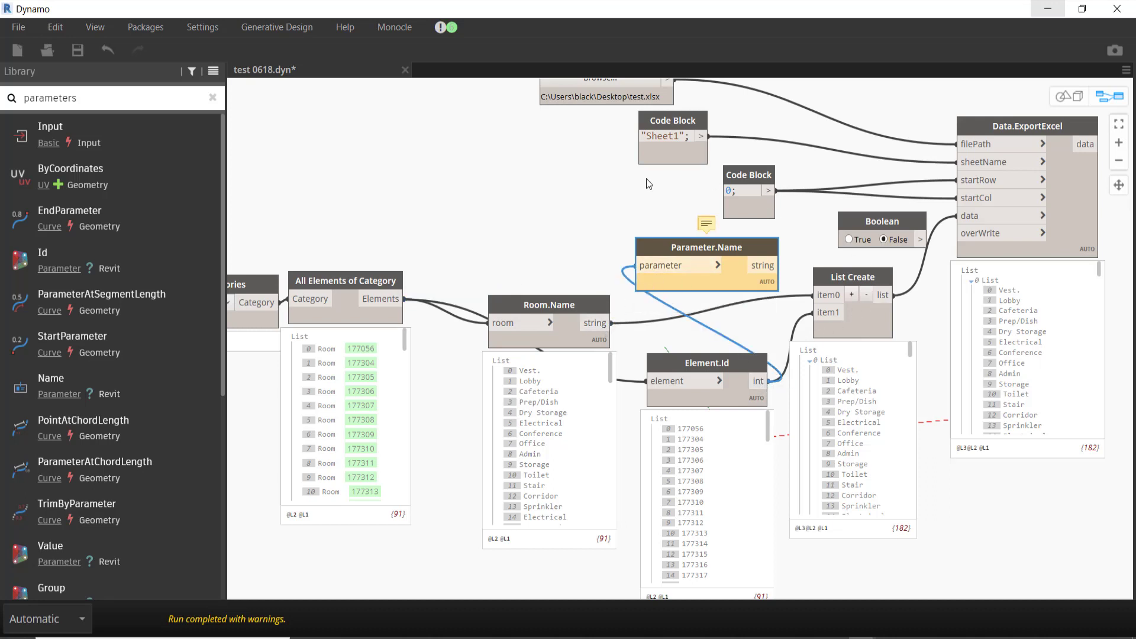
click(644, 272)
click(538, 233)
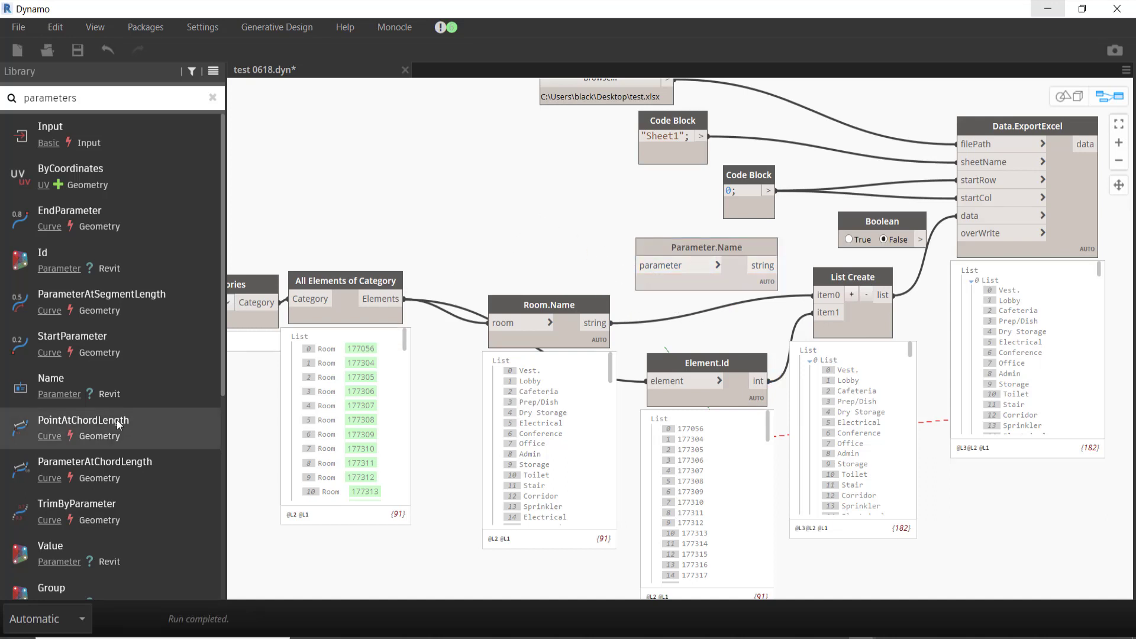
mouse_move(59, 259)
mouse_down()
mouse_move(781, 370)
mouse_move(725, 299)
mouse_up()
drag(696, 216, 657, 306)
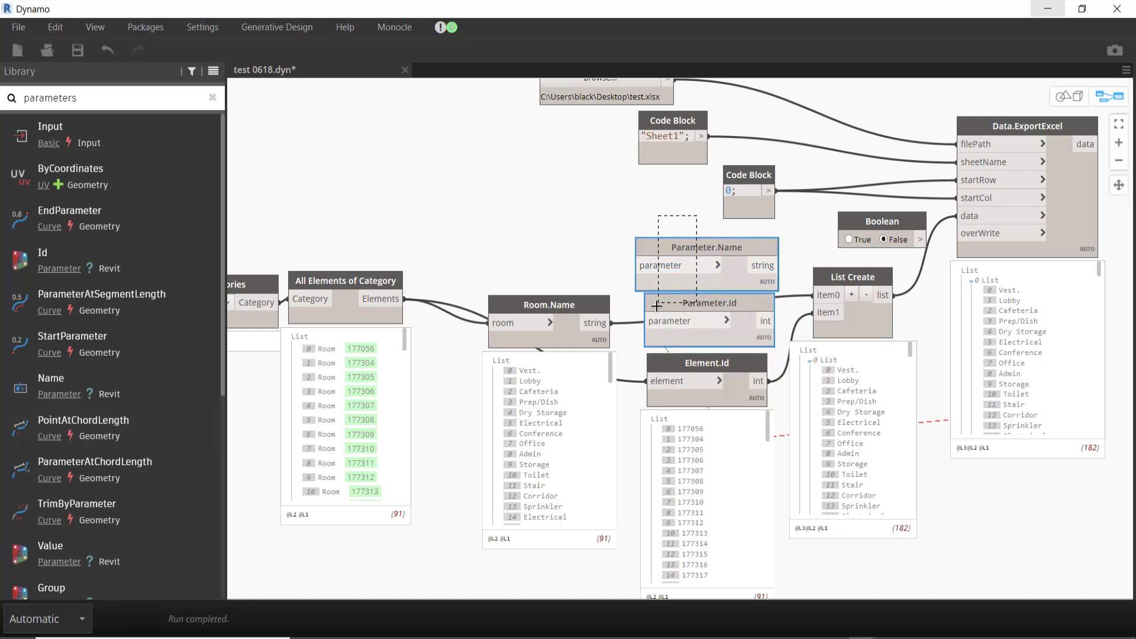
key(Delete)
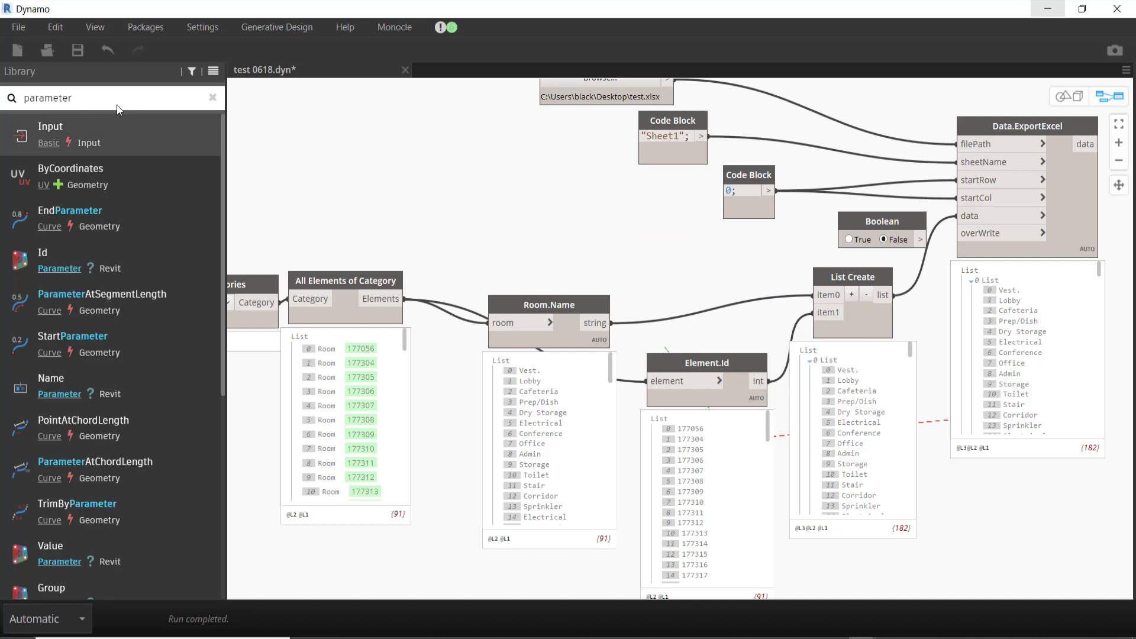
Step: Clear the Library search and browse to Revit > Elements > Element
click(211, 98)
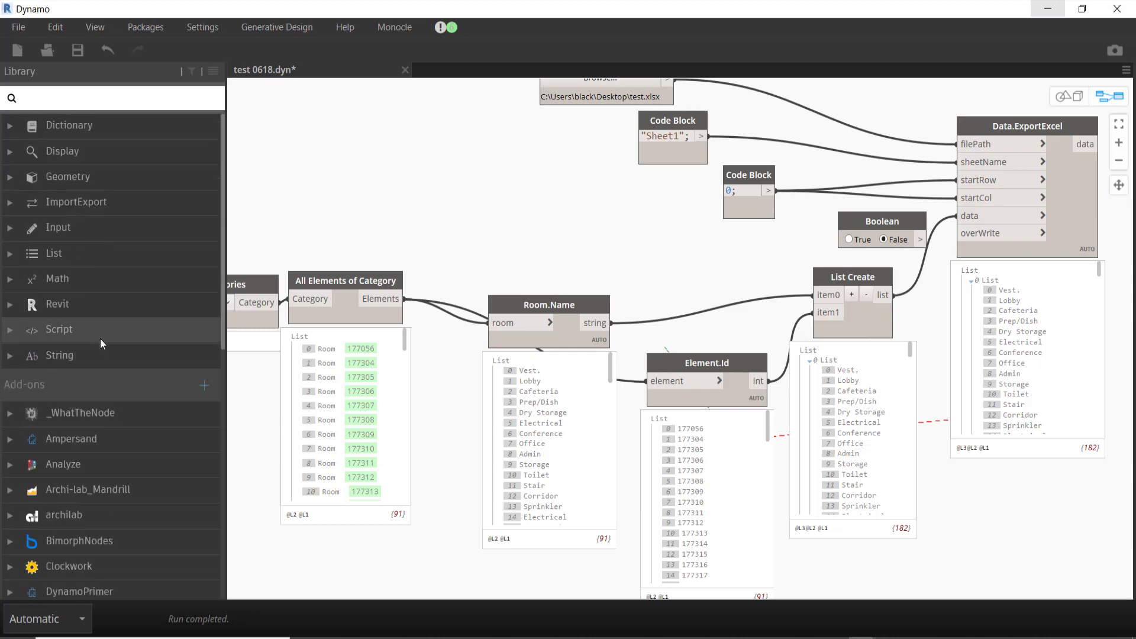
click(120, 307)
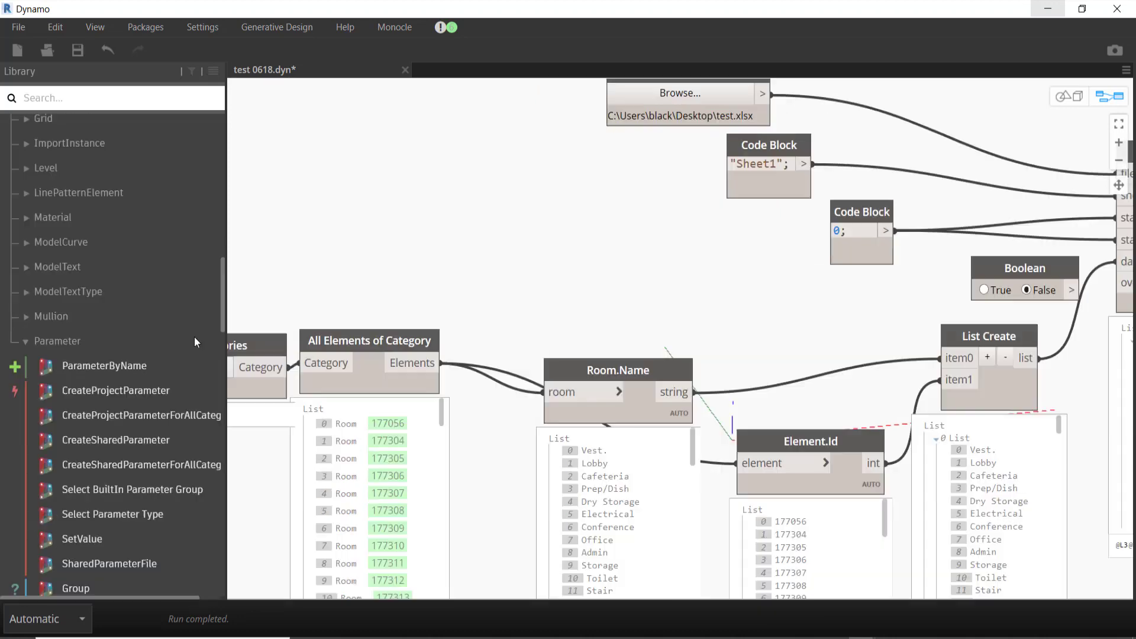
click(144, 325)
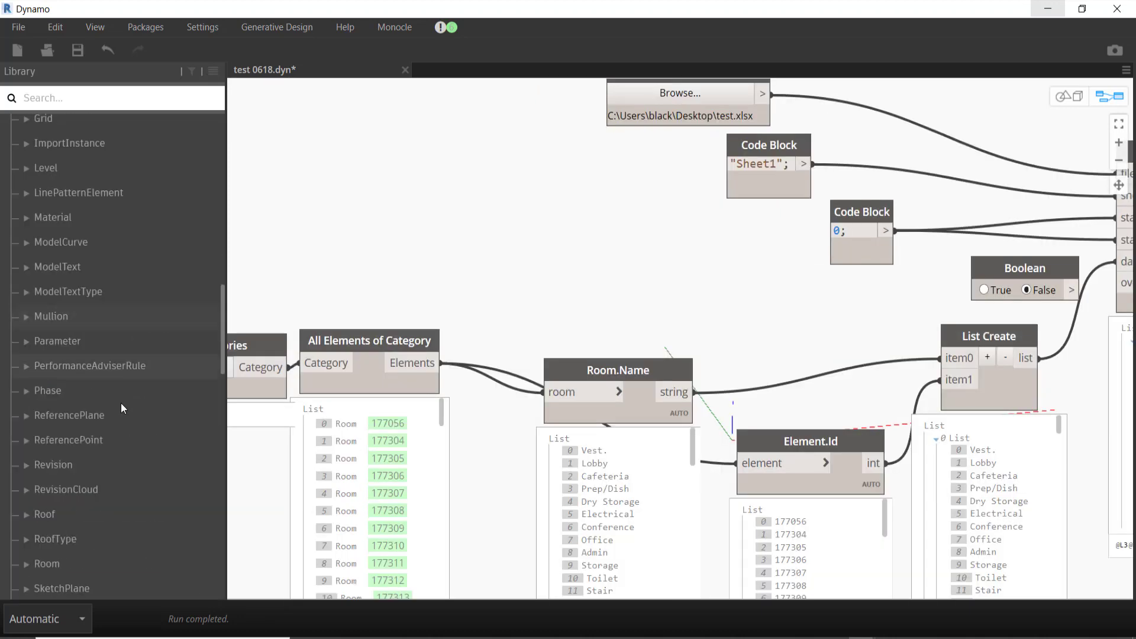
scroll(108, 467, down, 3)
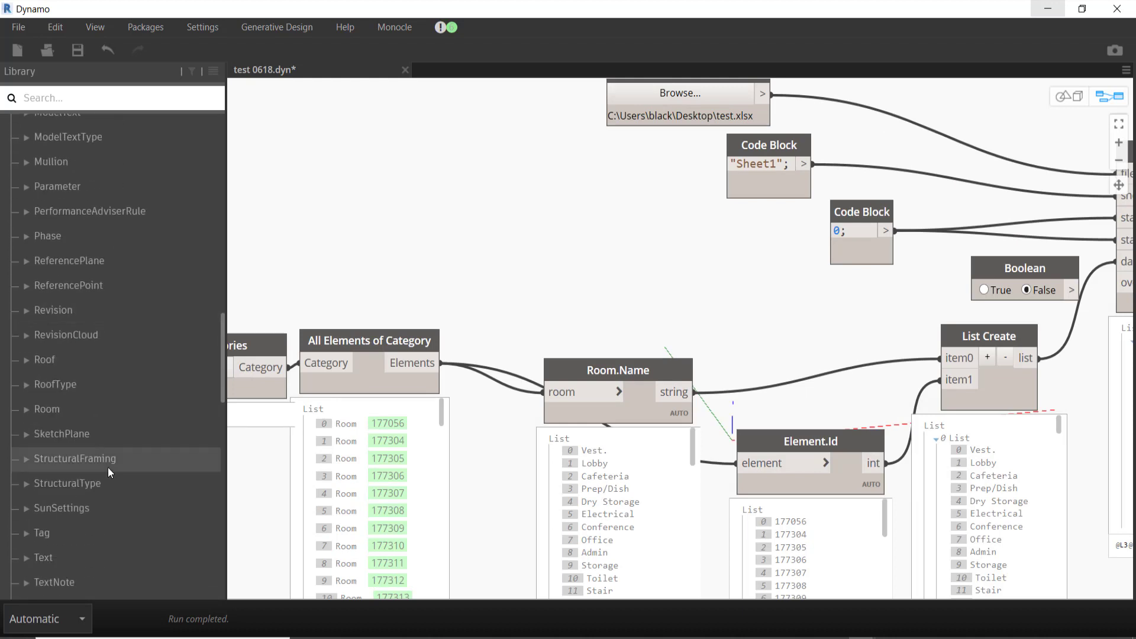
scroll(108, 467, down, 2)
scroll(108, 467, down, 2)
scroll(108, 467, down, 1)
scroll(107, 466, up, 8)
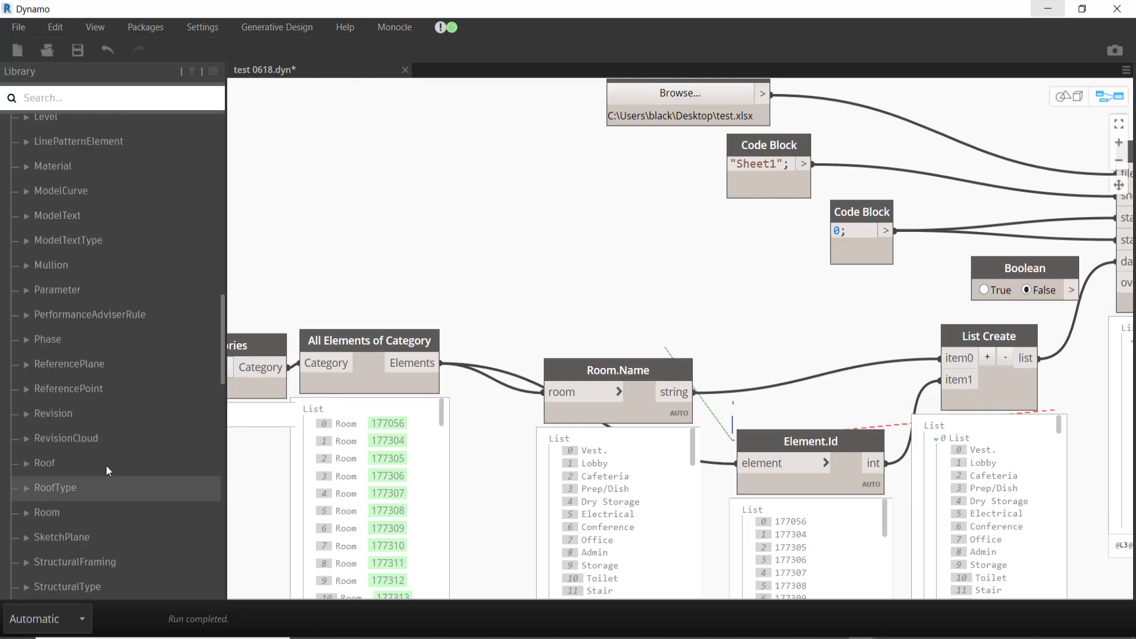
scroll(105, 466, up, 4)
scroll(105, 466, up, 2)
scroll(105, 465, up, 3)
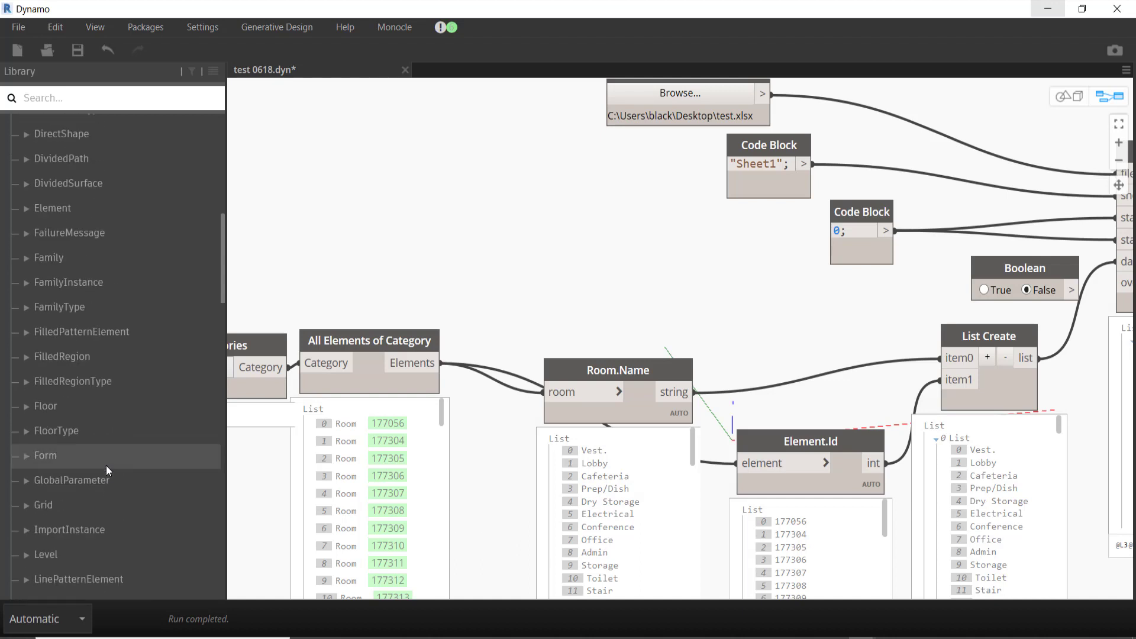
scroll(105, 466, up, 2)
scroll(106, 465, up, 2)
scroll(106, 465, up, 1)
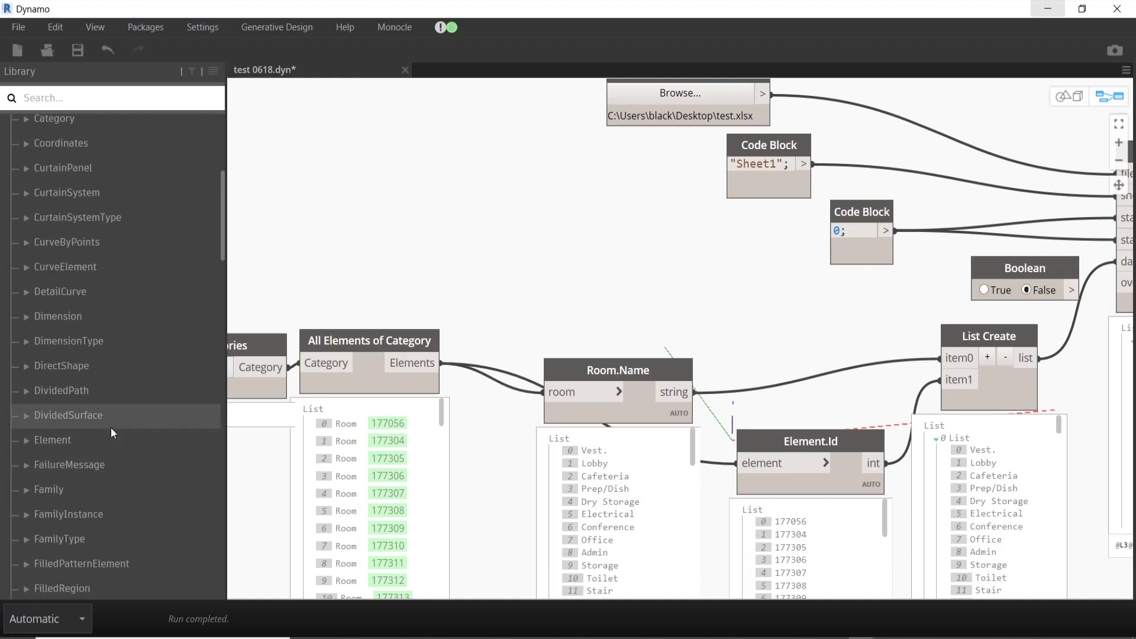
click(111, 429)
click(106, 442)
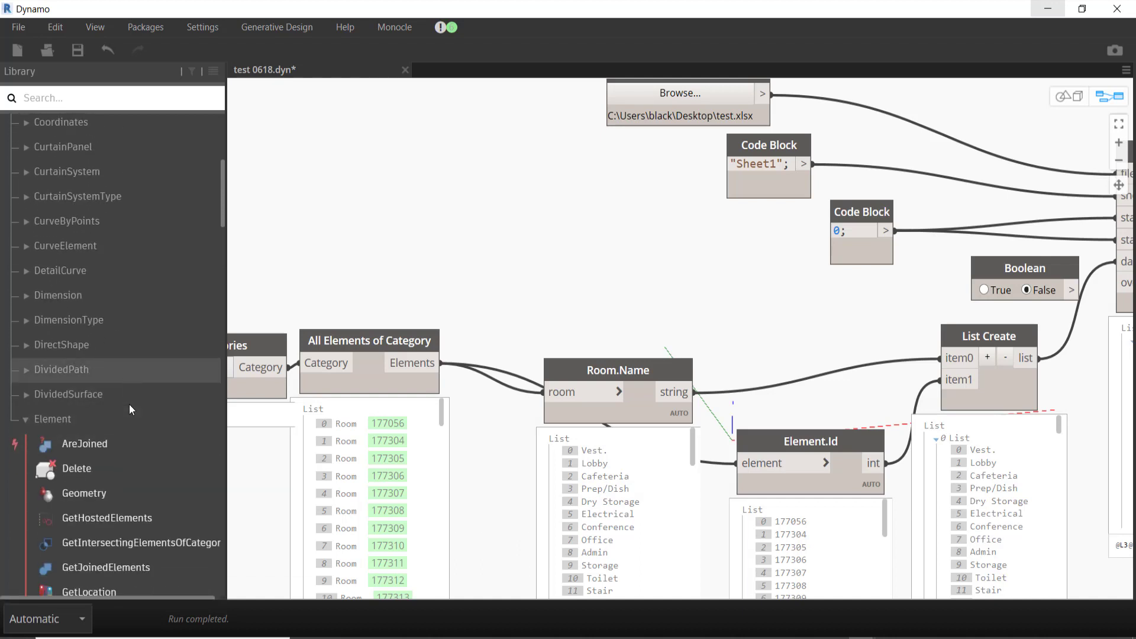
scroll(129, 404, down, 4)
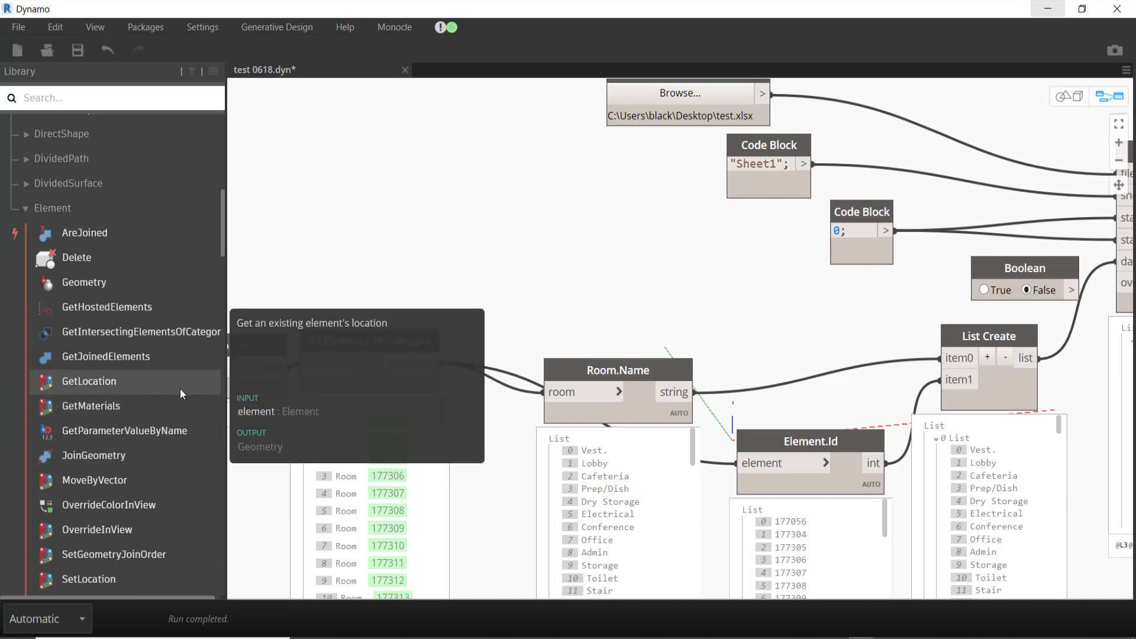
scroll(179, 391, down, 3)
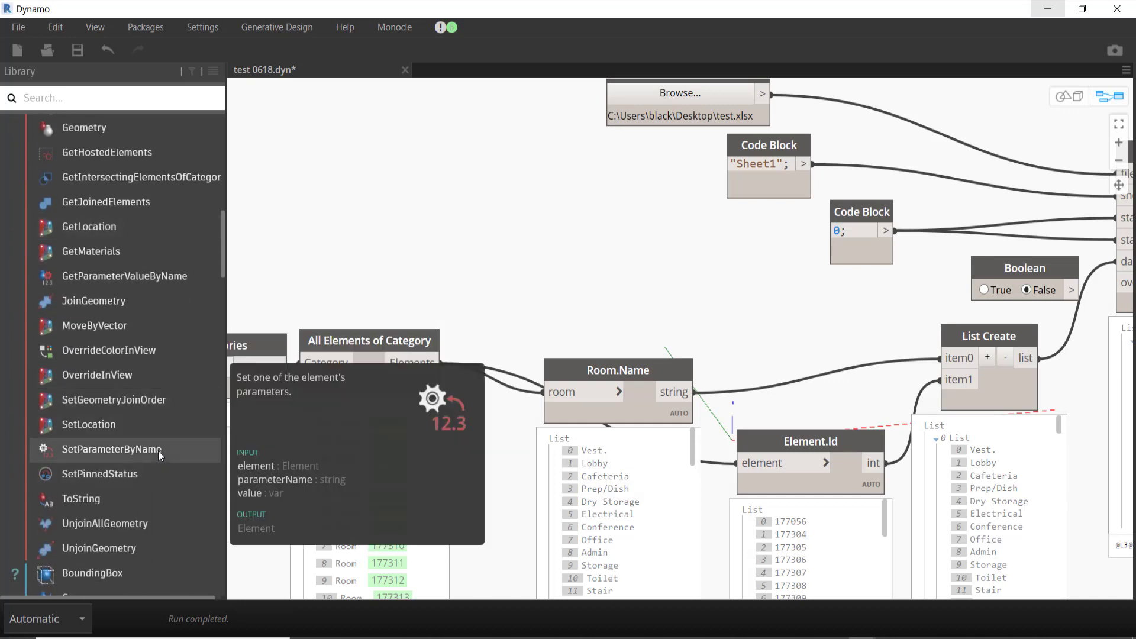
Step: Place Element.SetParameterByName and Element.GetParameterValueByName nodes above the room graph
click(158, 449)
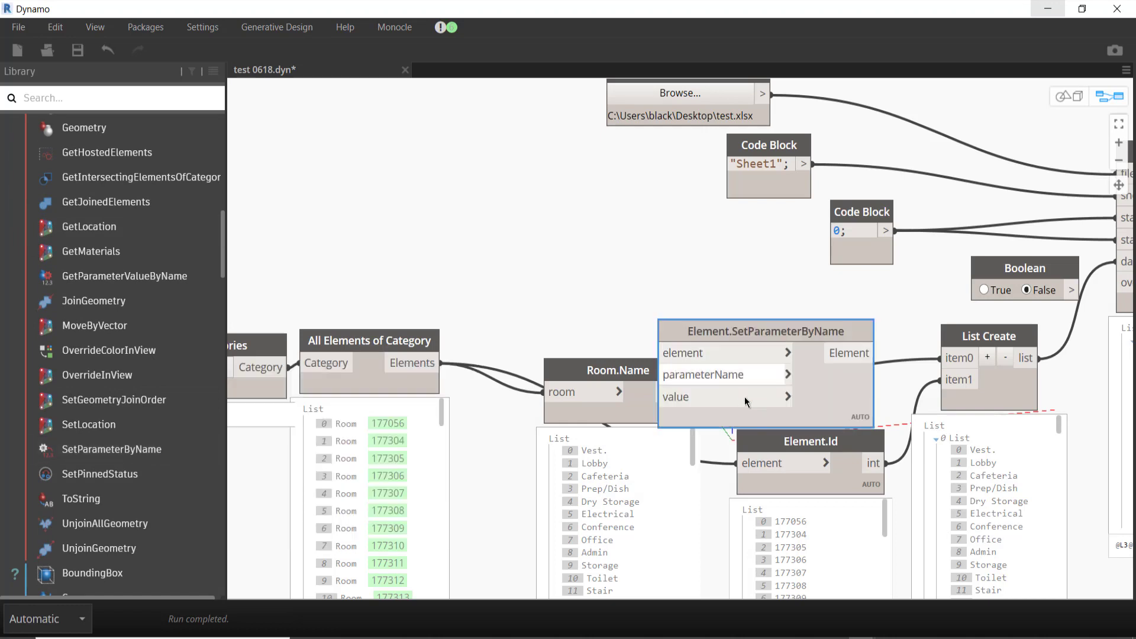
drag(818, 403, 588, 235)
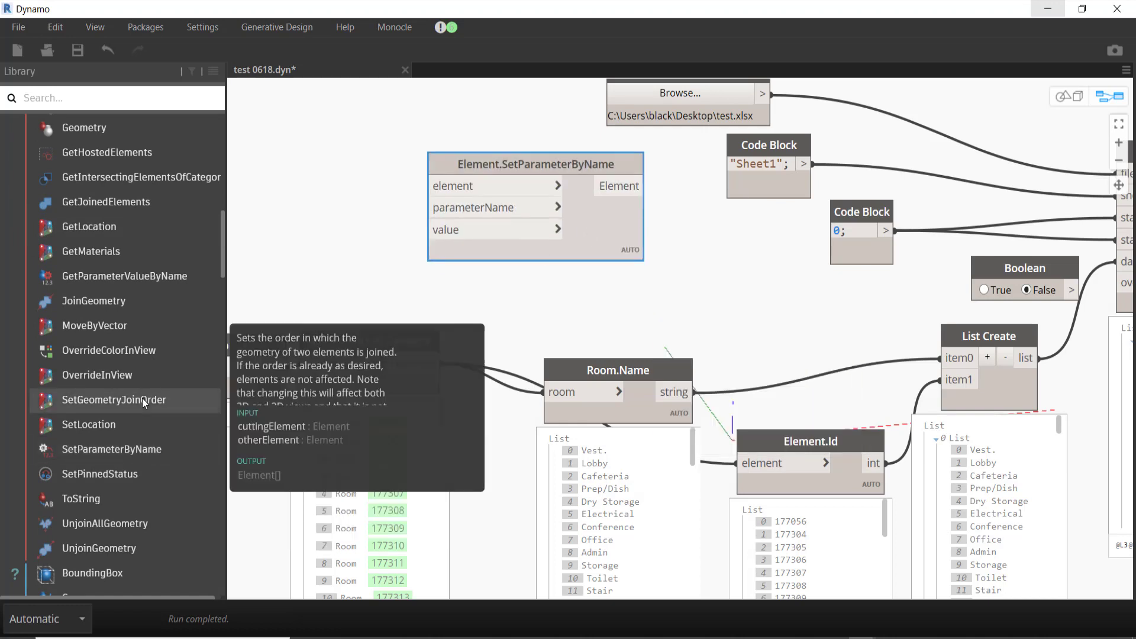
click(120, 277)
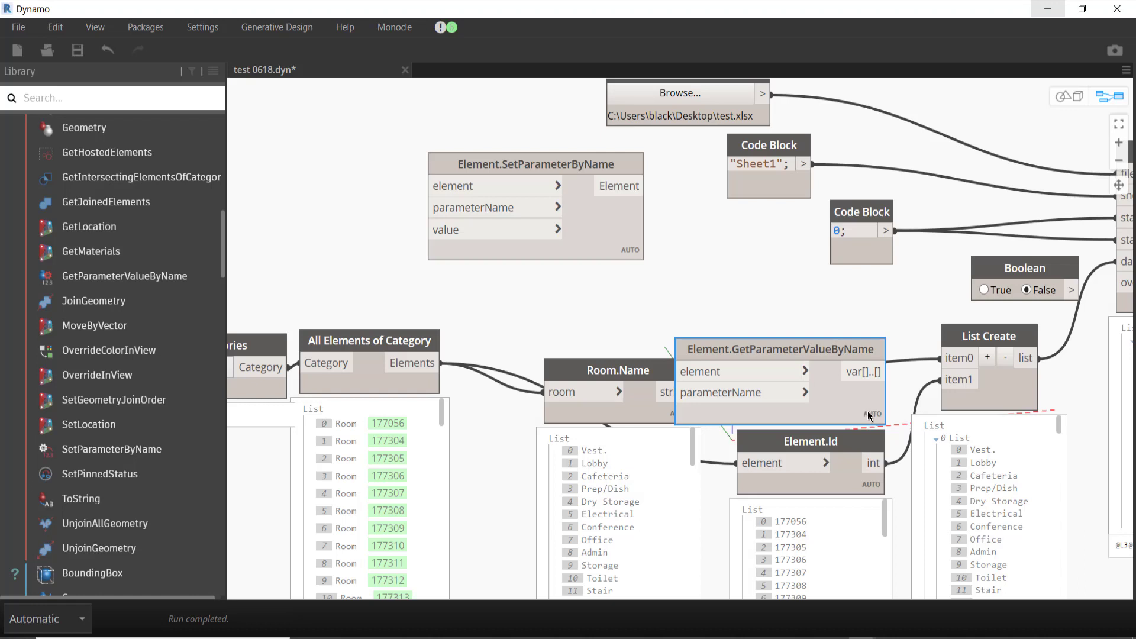
drag(869, 416, 694, 324)
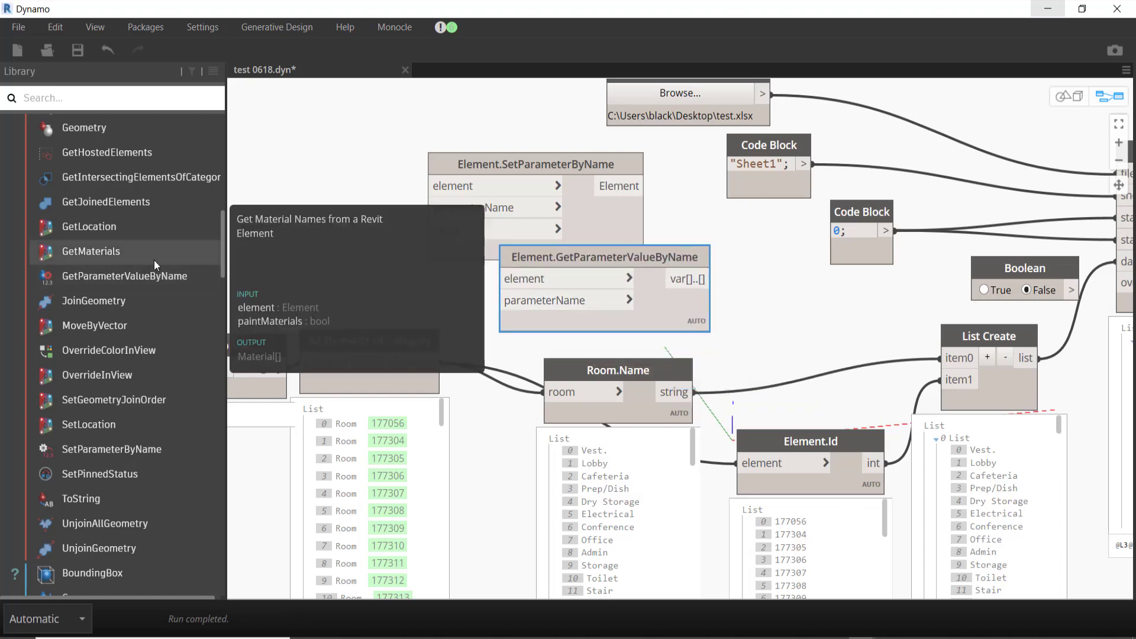
scroll(154, 261, down, 2)
scroll(153, 260, down, 2)
scroll(154, 261, down, 2)
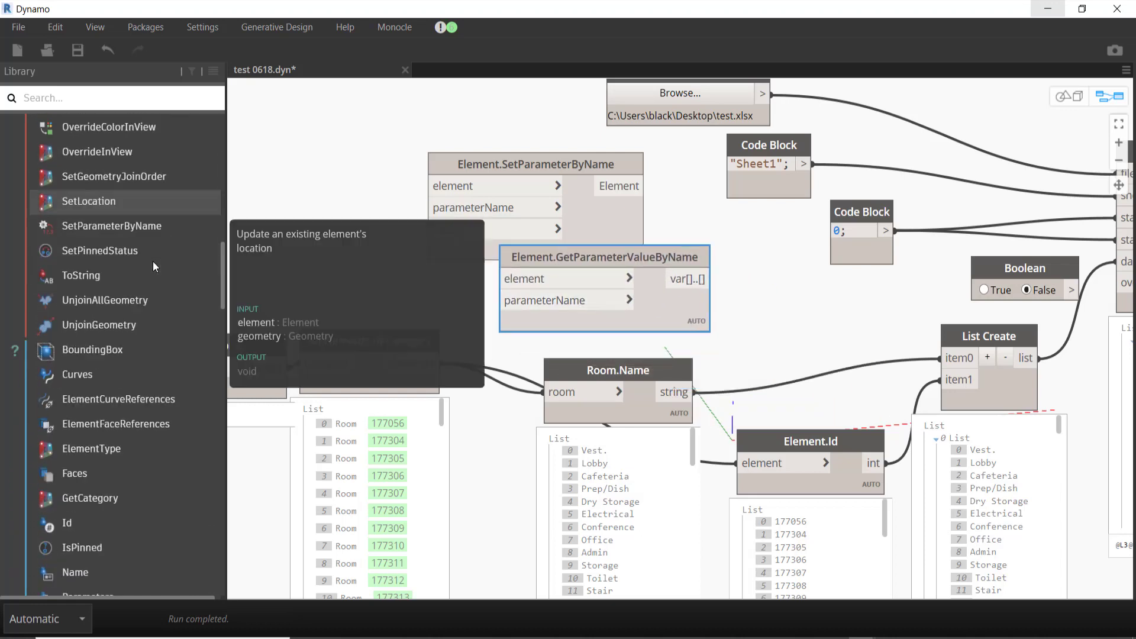
scroll(152, 261, down, 2)
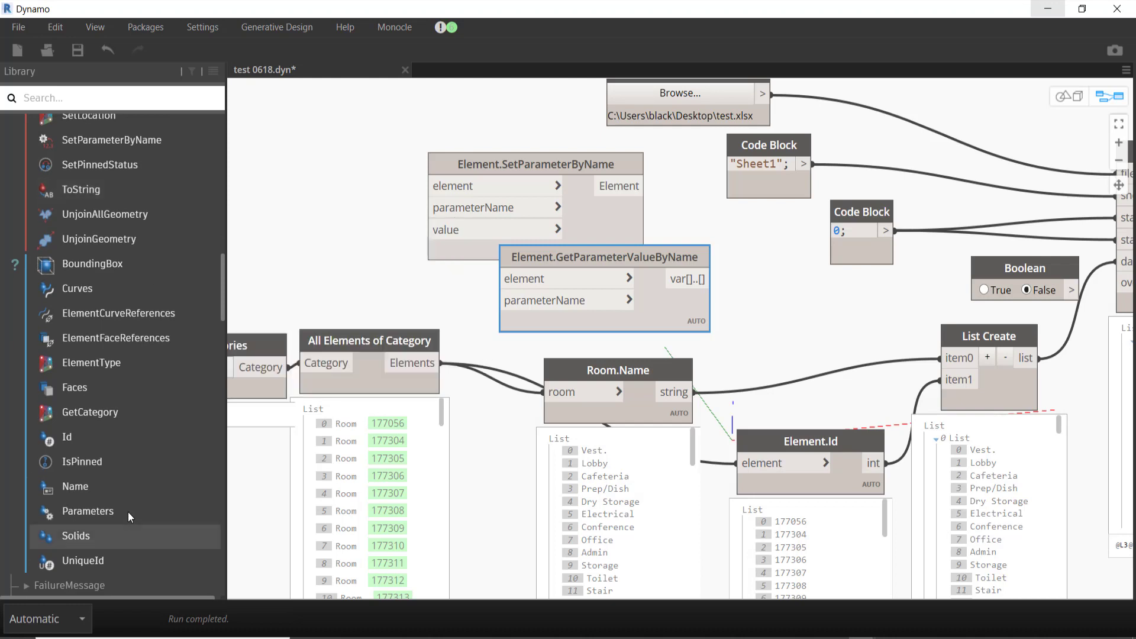
Step: Feed room elements into Element.Parameters, pin its preview, and send Parameter[] to export data
click(128, 513)
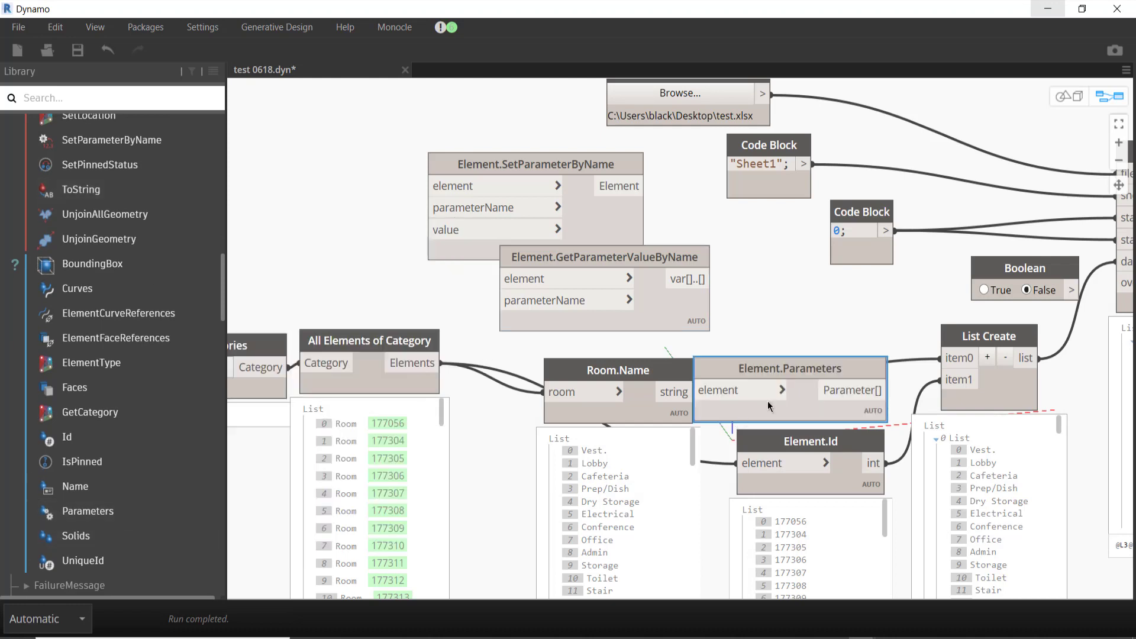
drag(812, 376, 851, 309)
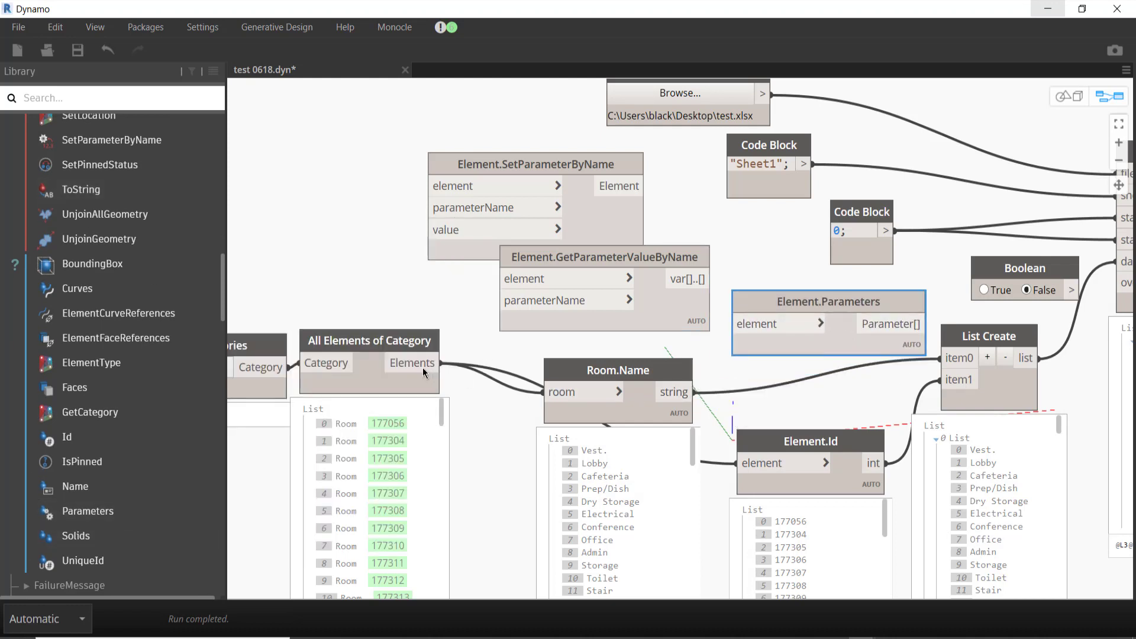
click(440, 363)
click(804, 327)
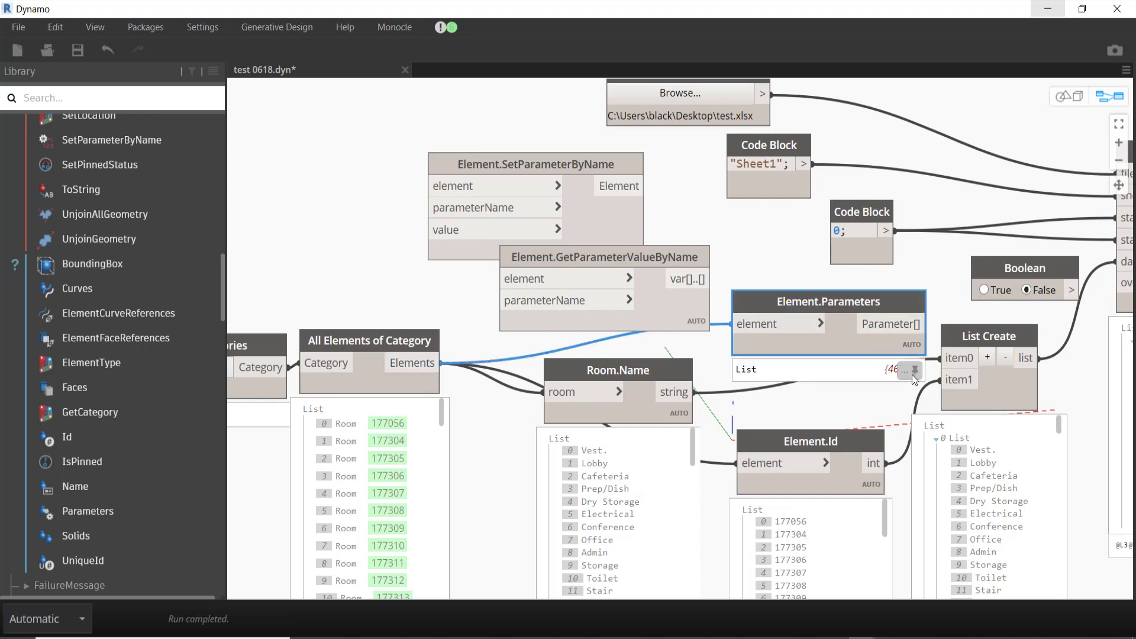
click(912, 375)
mouse_move(543, 360)
middle_down()
mouse_move(516, 371)
mouse_move(542, 372)
middle_up()
click(559, 374)
click(808, 308)
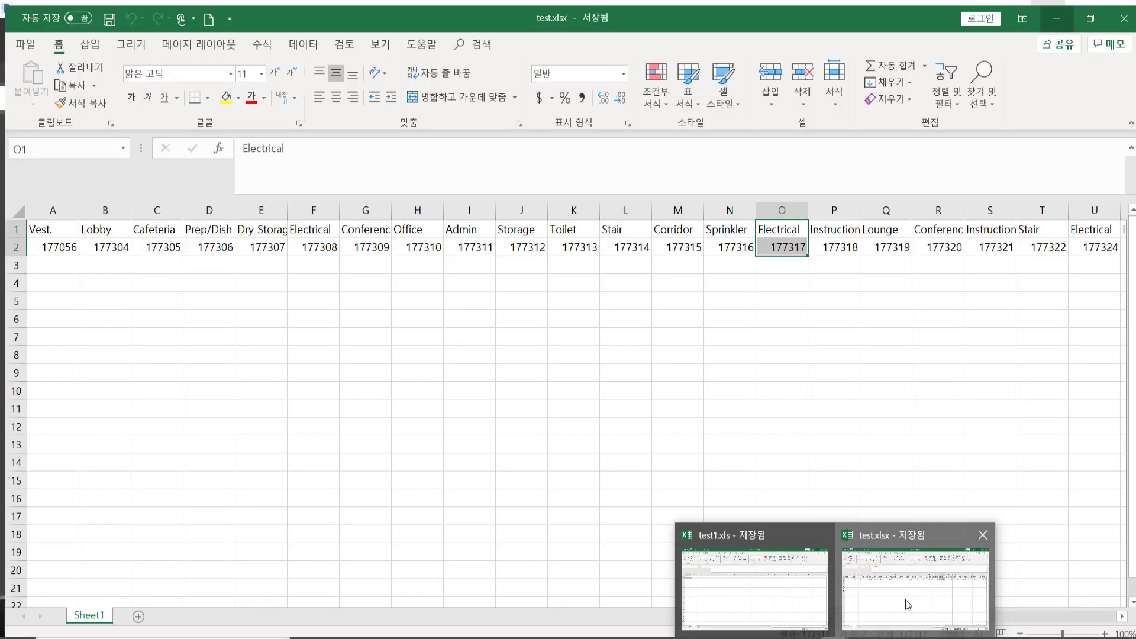
Step: Select the whole test.xlsx sheet and AutoFit all columns to show full parameter text
click(905, 599)
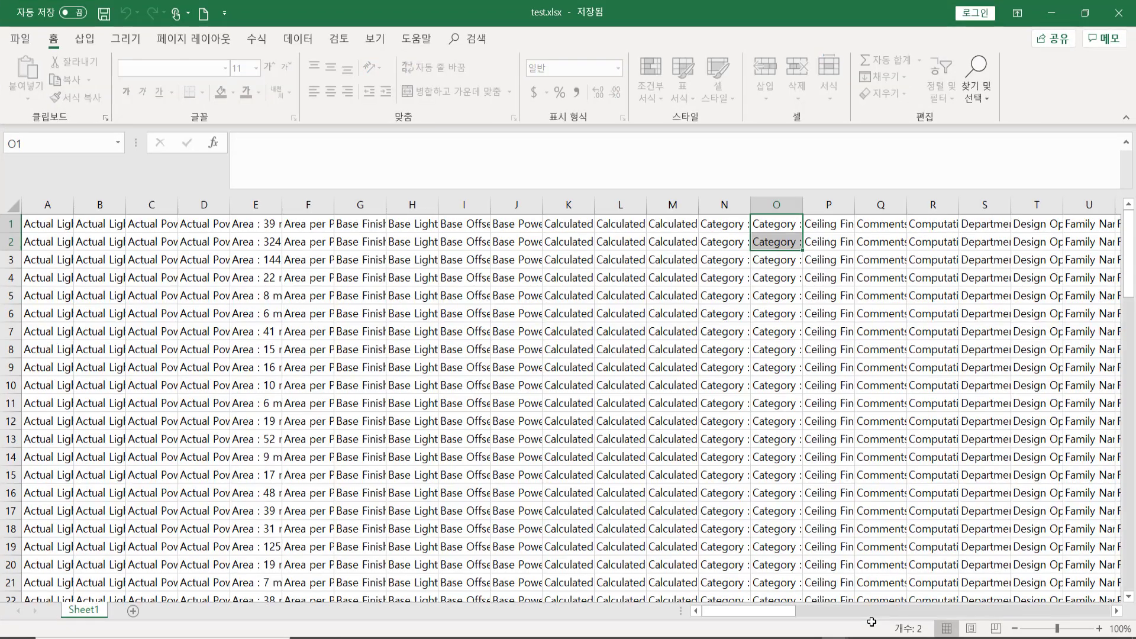
ctrl+scroll(329, 353, down, 3)
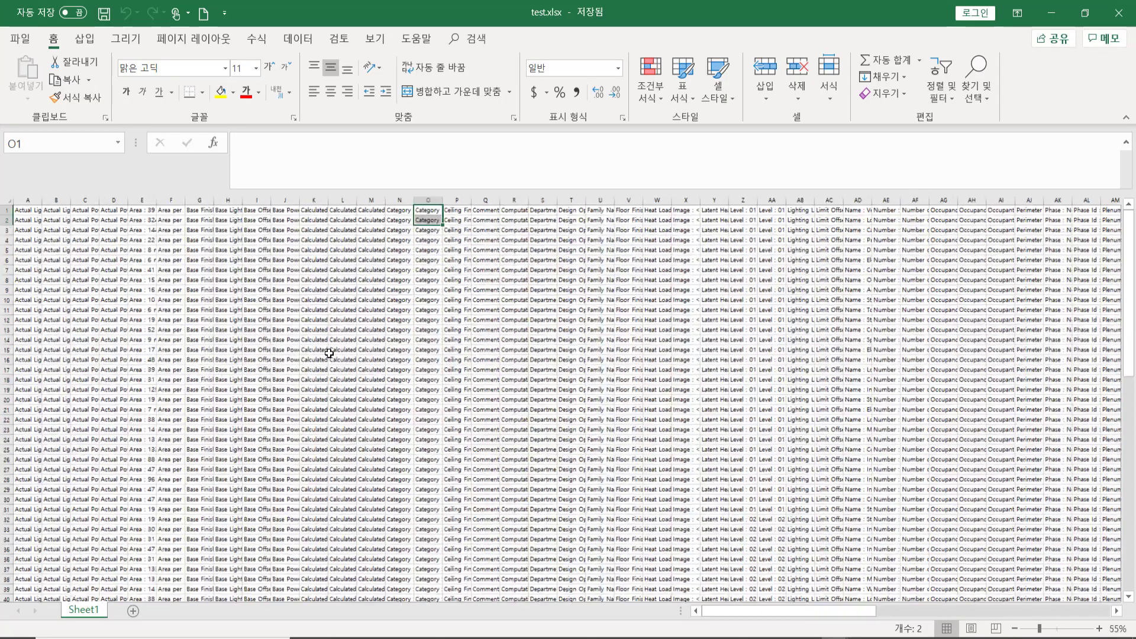
ctrl+scroll(330, 350, down, 2)
ctrl+scroll(330, 355, down, 1)
ctrl+scroll(64, 241, up, 1)
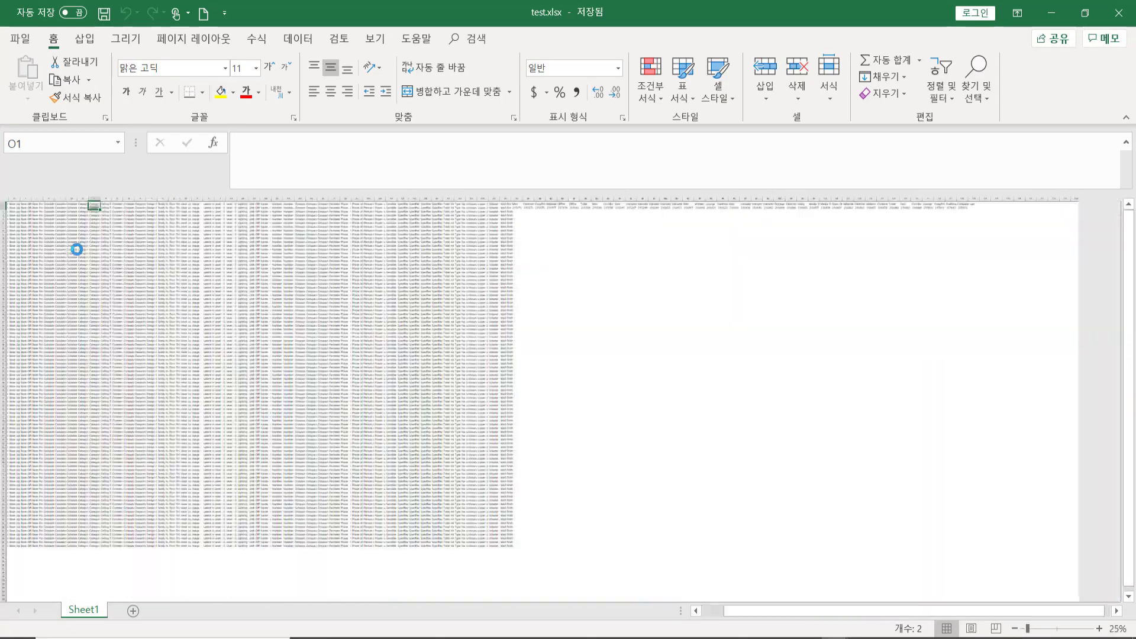
ctrl+scroll(45, 223, up, 1)
click(7, 202)
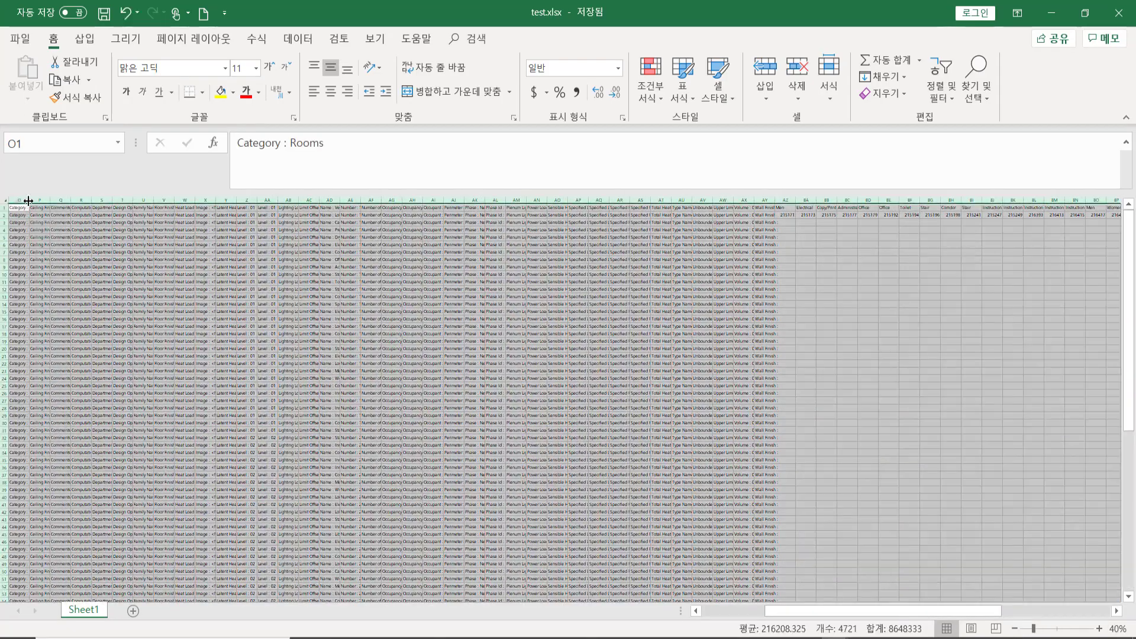
double_click(29, 200)
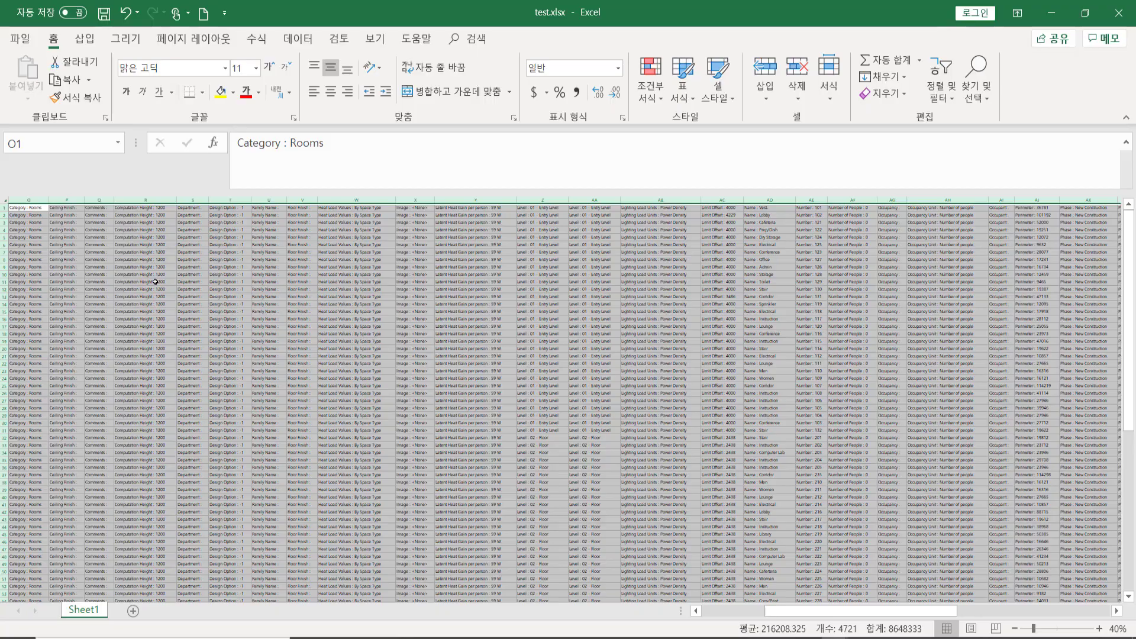
Step: Wire the Boolean to overWrite and rearrange the export, Boolean and Element.Parameters nodes
click(1051, 12)
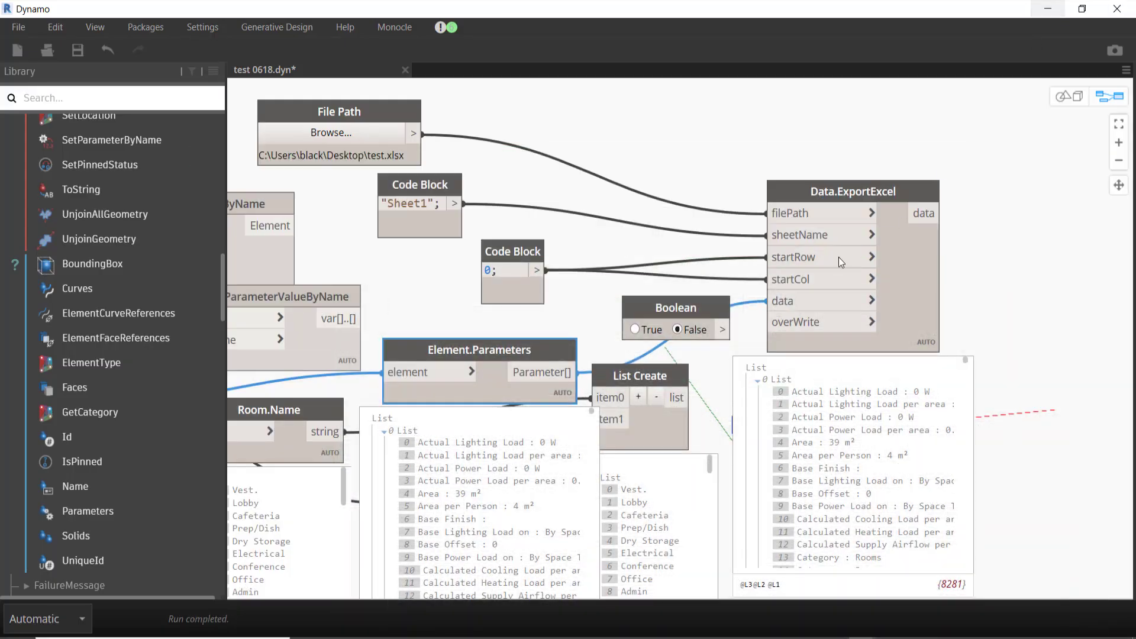
click(726, 332)
drag(922, 320, 992, 259)
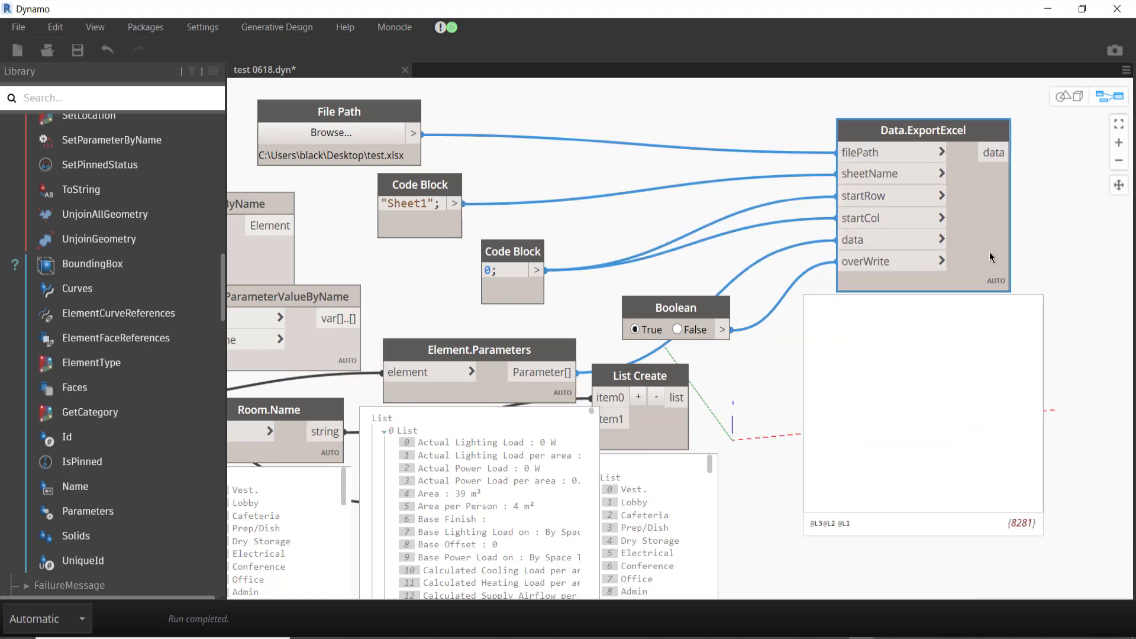
drag(695, 309, 724, 331)
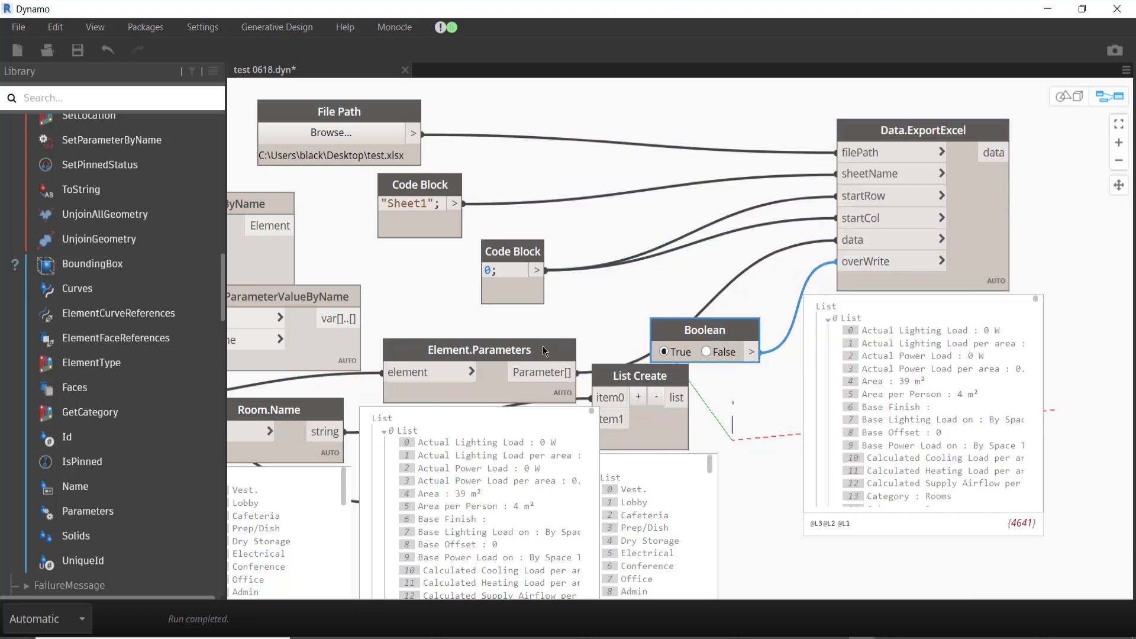
drag(545, 351, 536, 321)
Step: Add a List.Transpose node via canvas search 'trans' and place it beside the Boolean
right_click(590, 290)
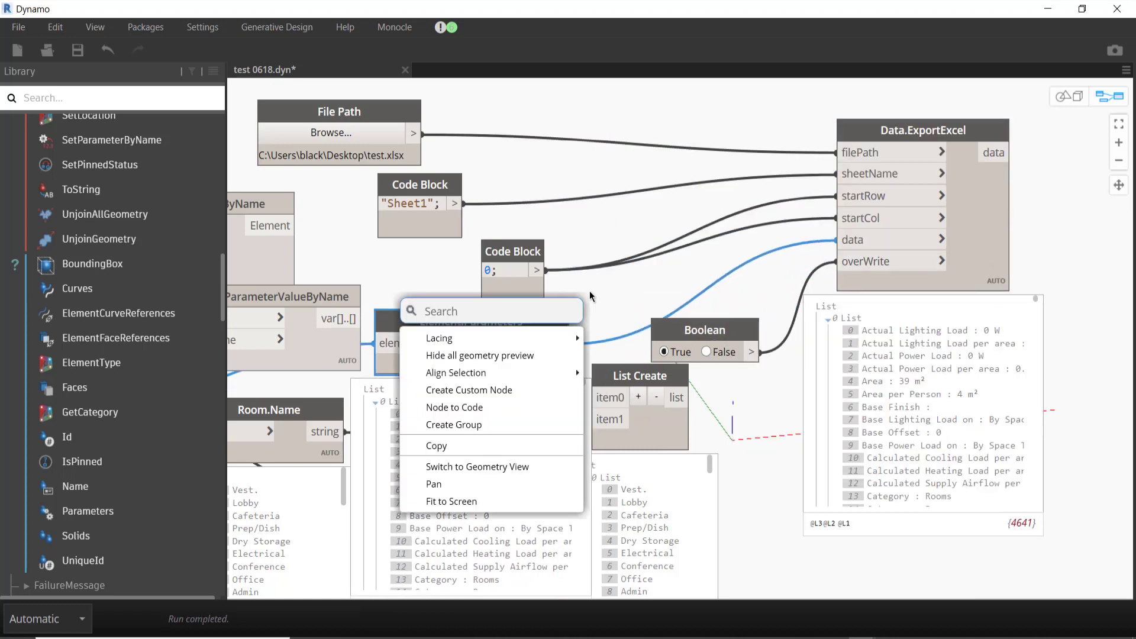
text(trans)
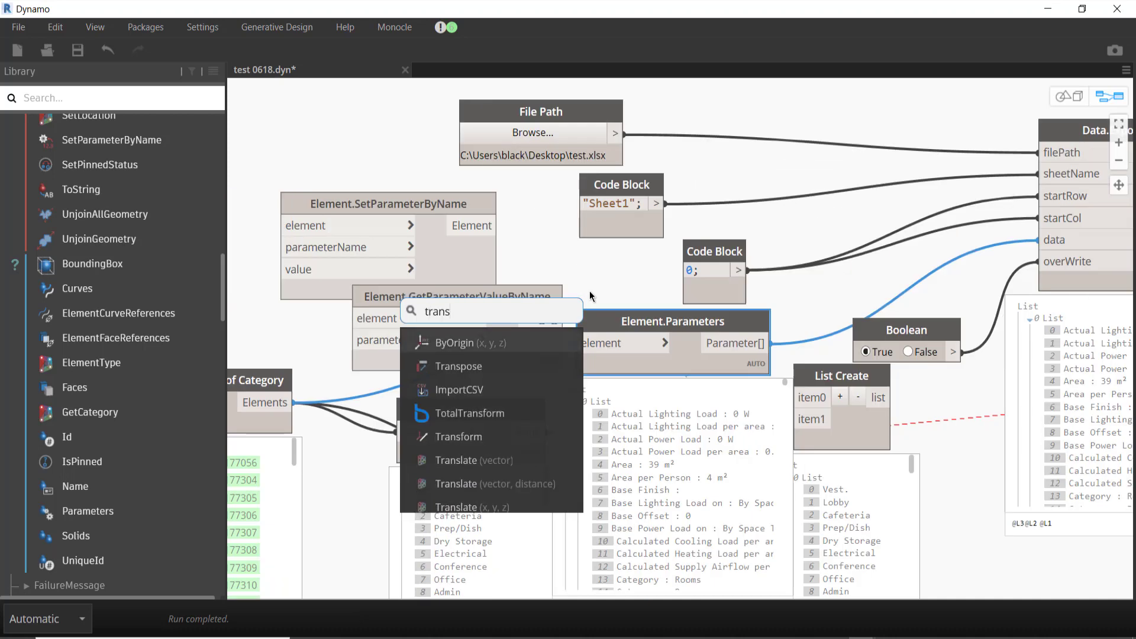
click(593, 363)
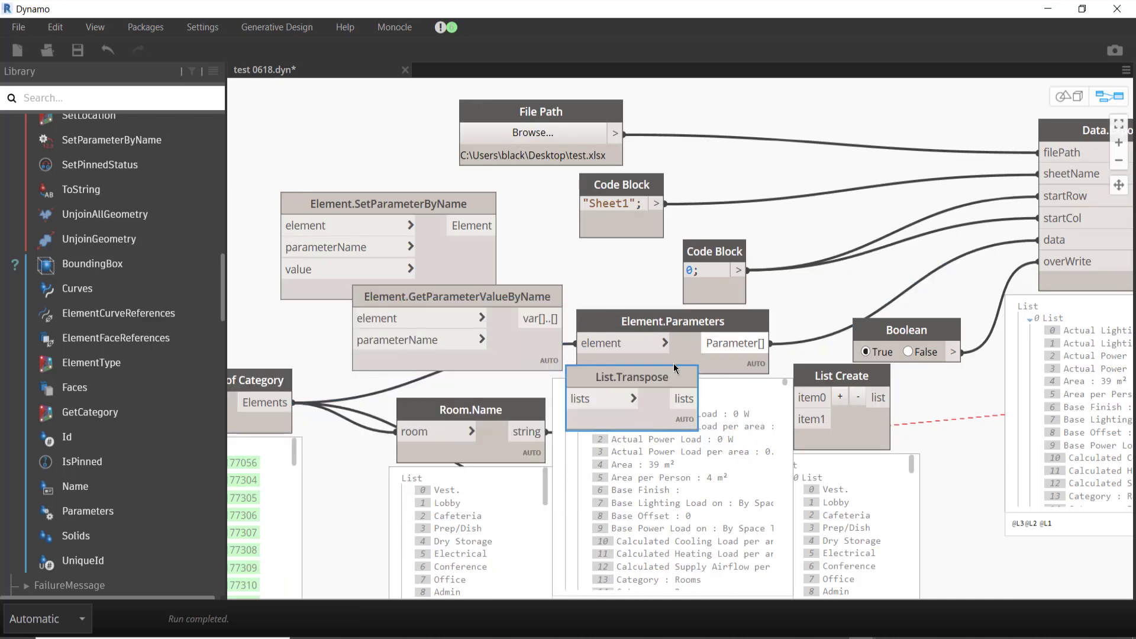
drag(627, 376, 886, 265)
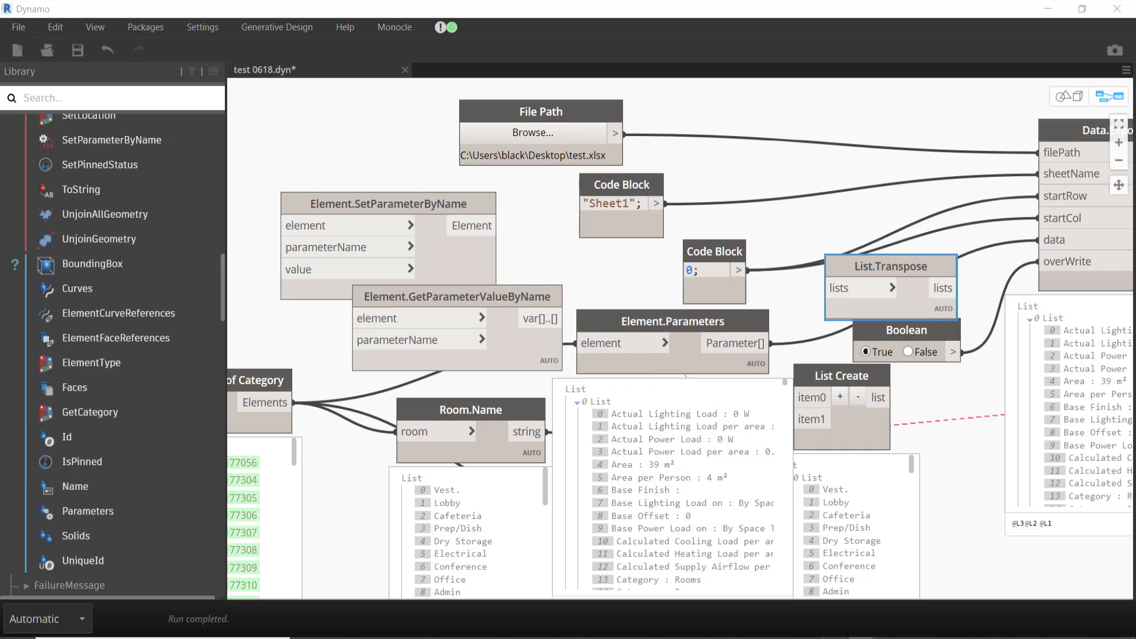
click(920, 569)
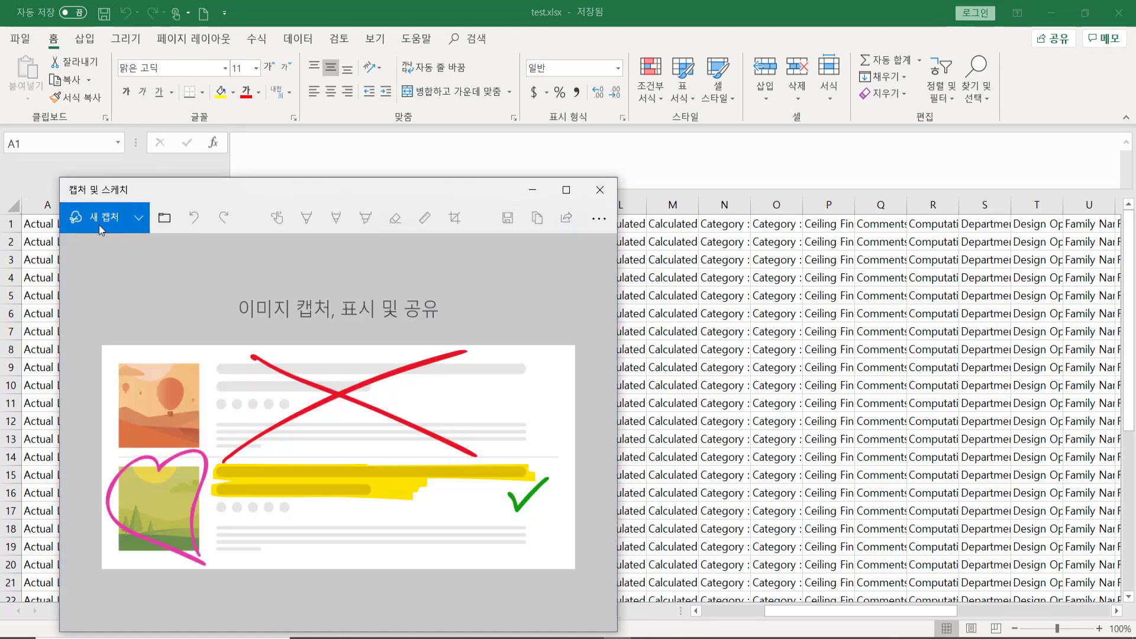
Step: Snip the sheet's top-left region in Snip & Sketch, then return to Dynamo
click(98, 225)
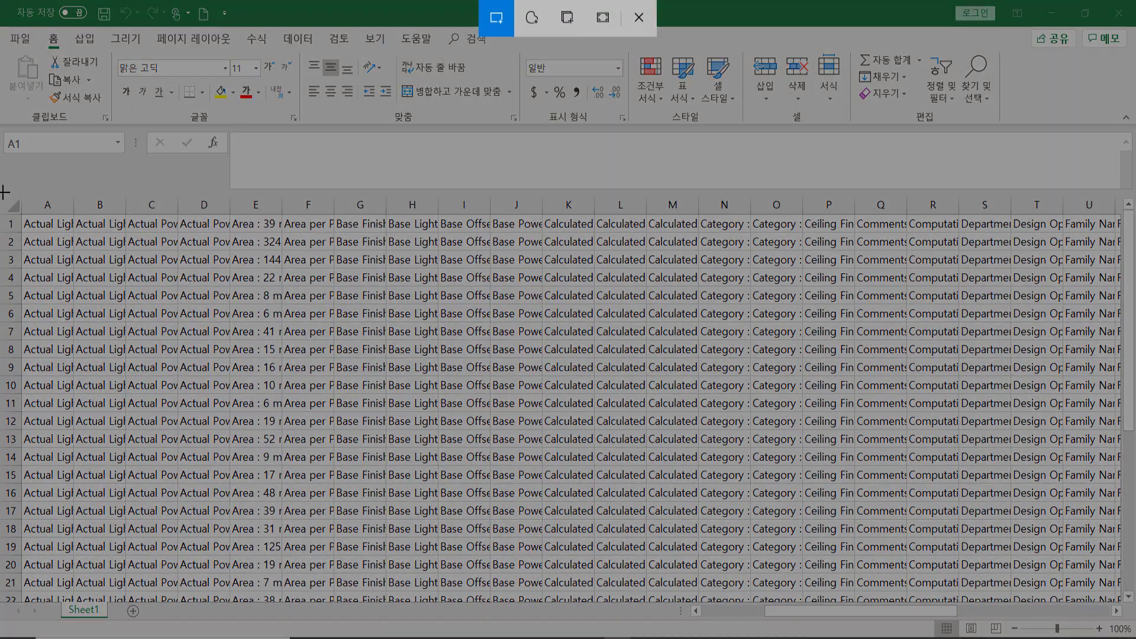
drag(3, 192, 1076, 602)
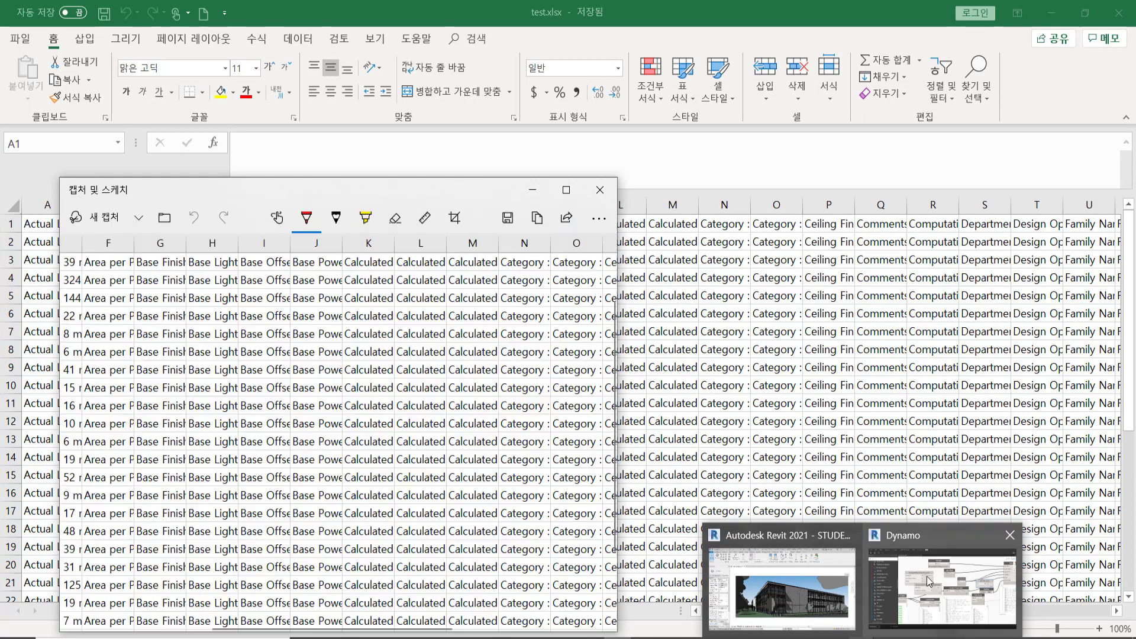
click(927, 576)
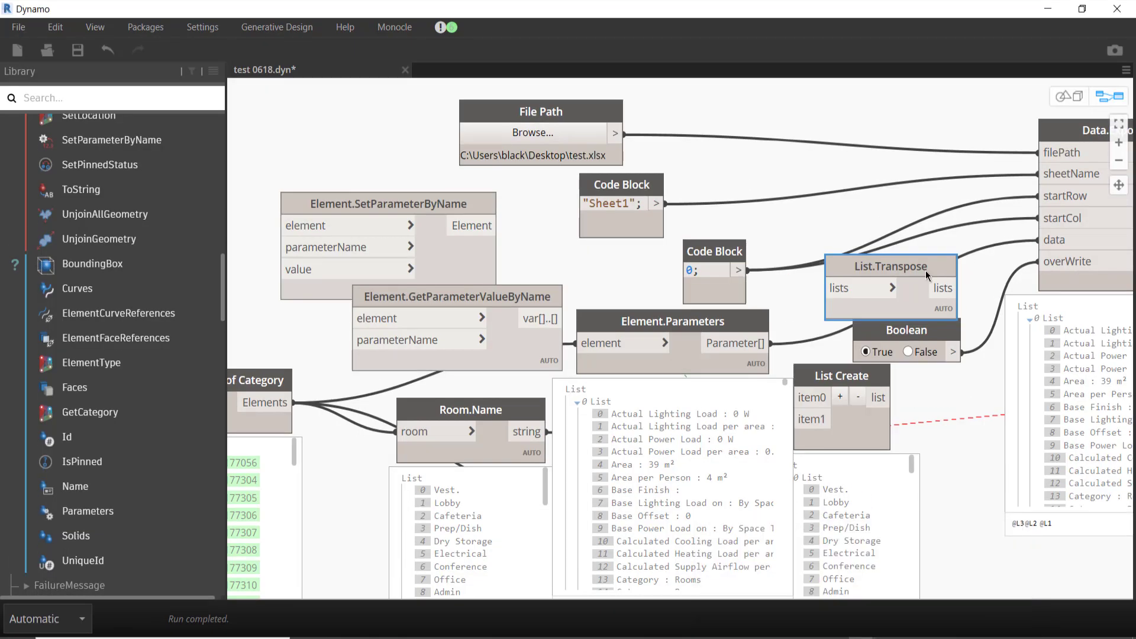
Step: Route Element.Parameters through List.Transpose into the export data and check test.xlsx
click(827, 289)
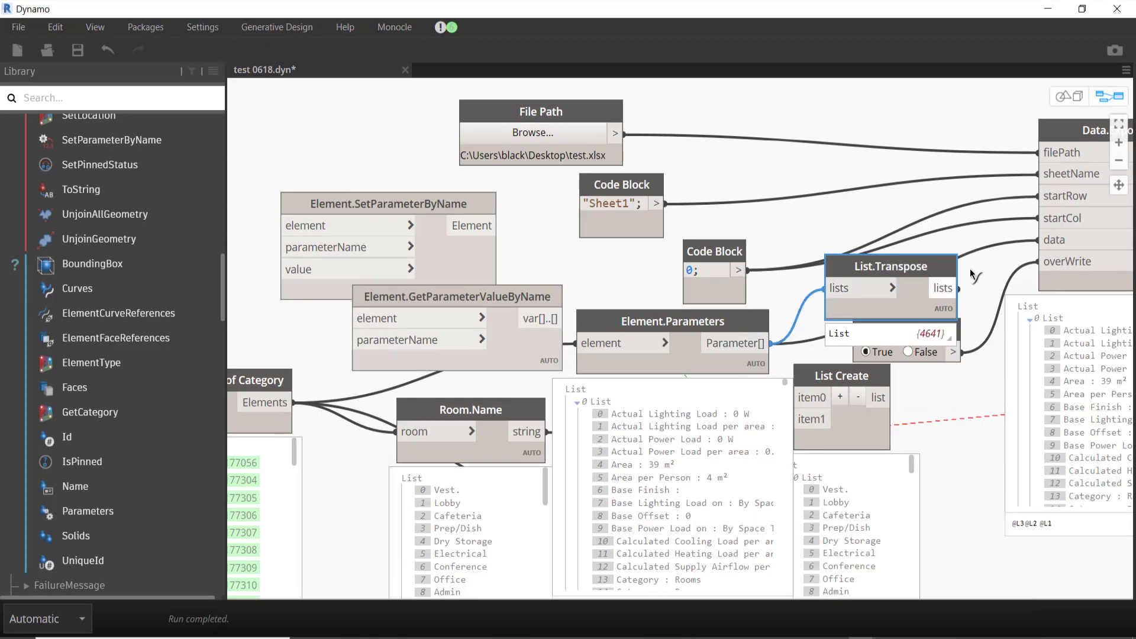
drag(957, 288, 1039, 240)
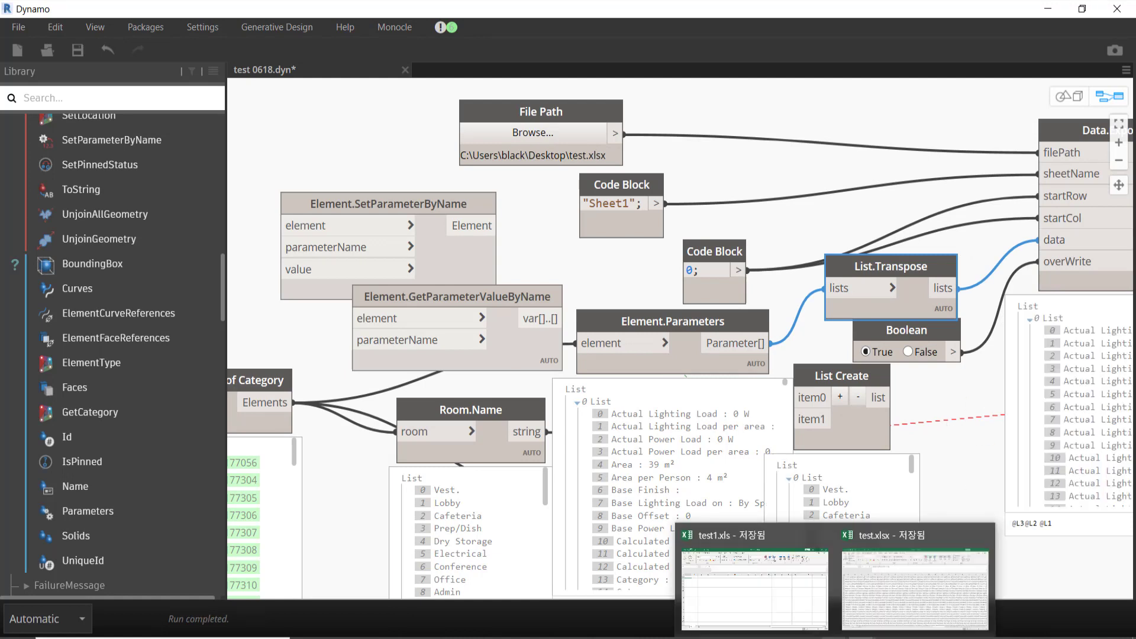
click(888, 592)
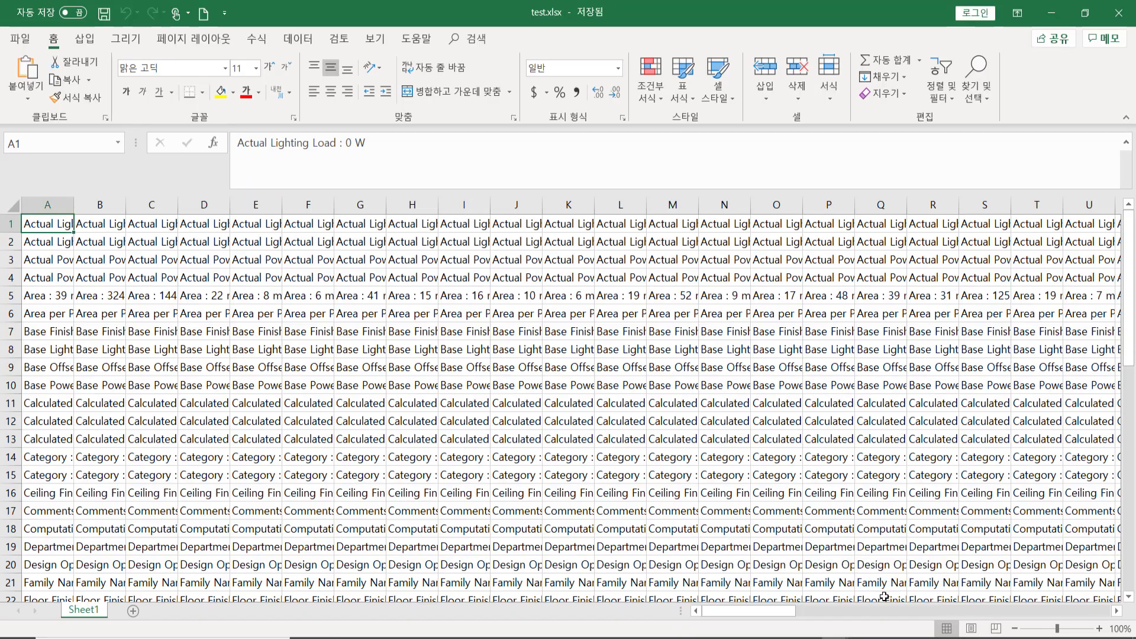
click(1115, 15)
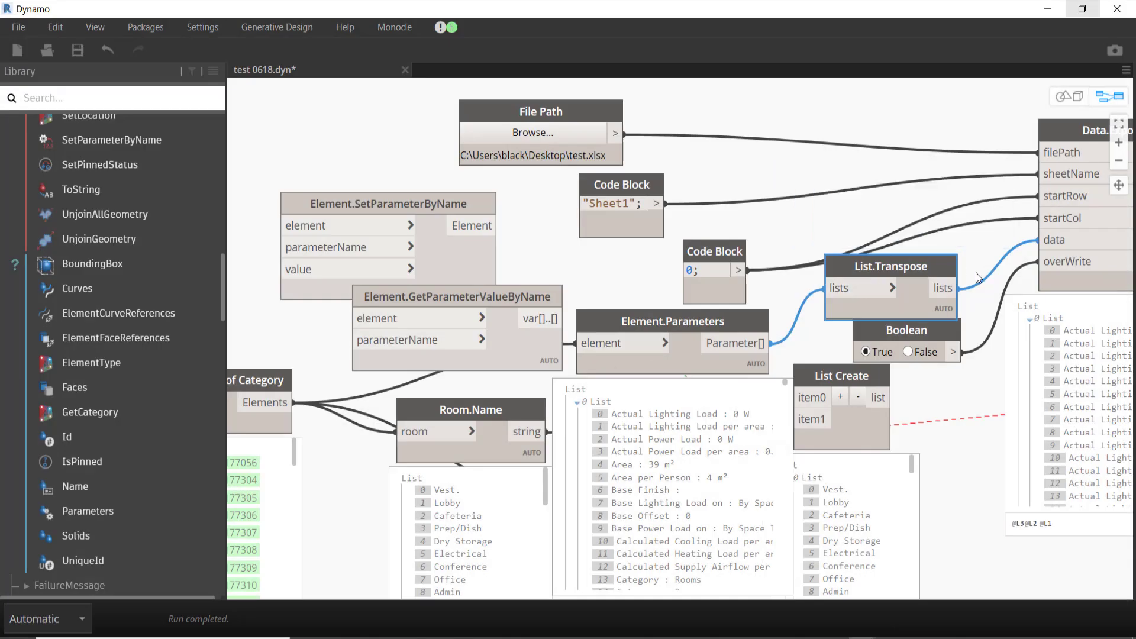
click(1043, 241)
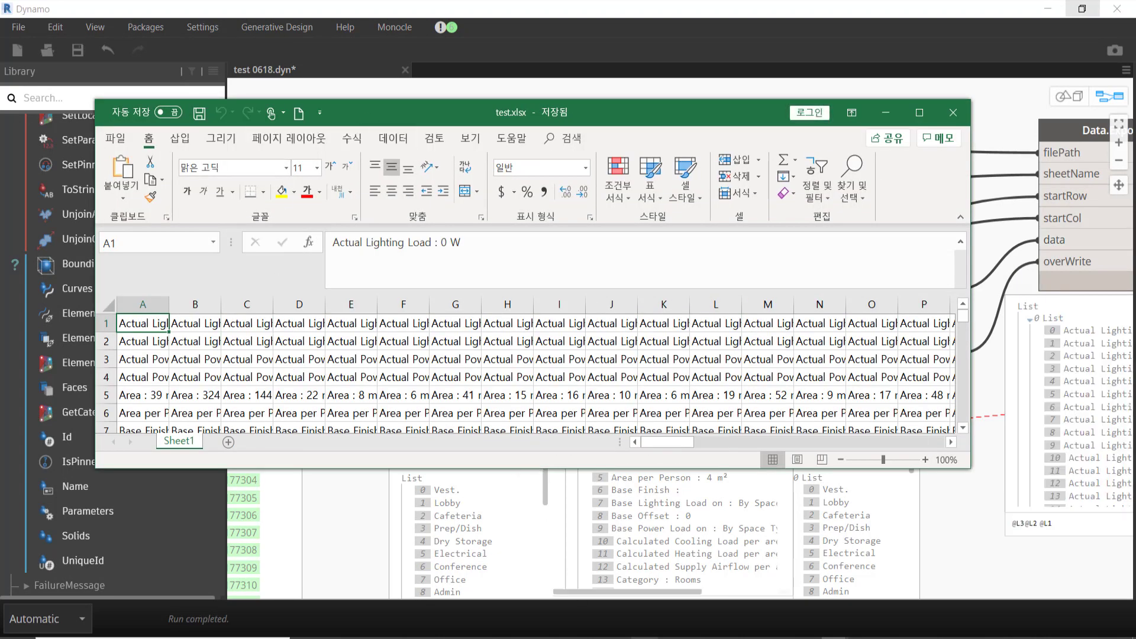
Step: Bring up the earlier sheet snip and mark columns A and B with red pen
key(alt+Tab)
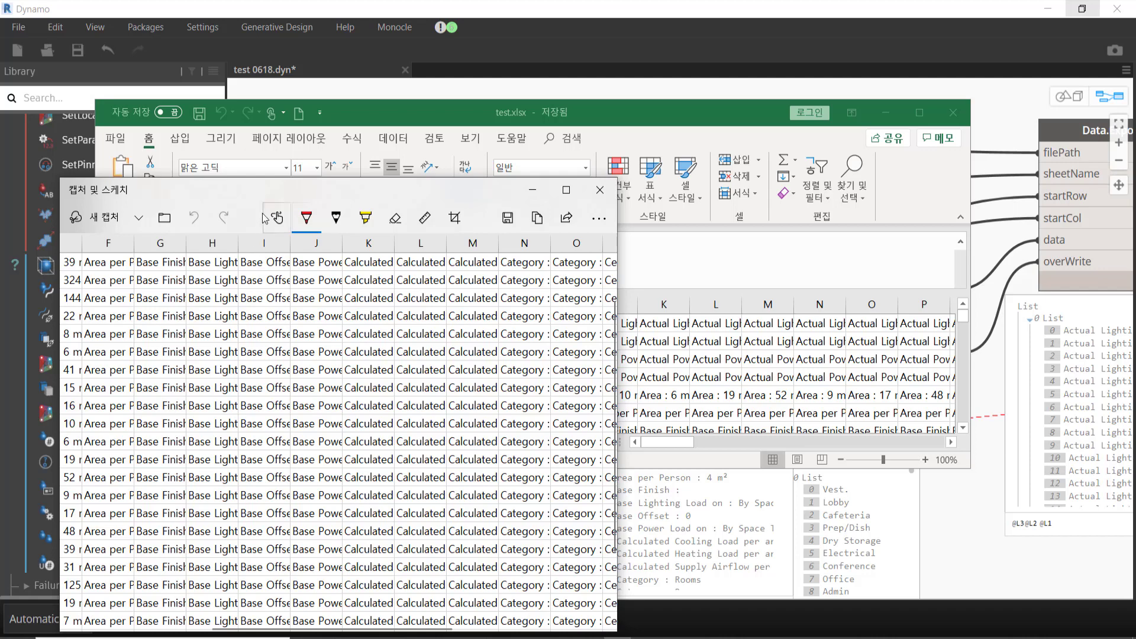
mouse_move(266, 189)
mouse_down()
mouse_move(627, 296)
mouse_move(630, 193)
mouse_move(655, 164)
mouse_up()
scroll(558, 569, down, 2)
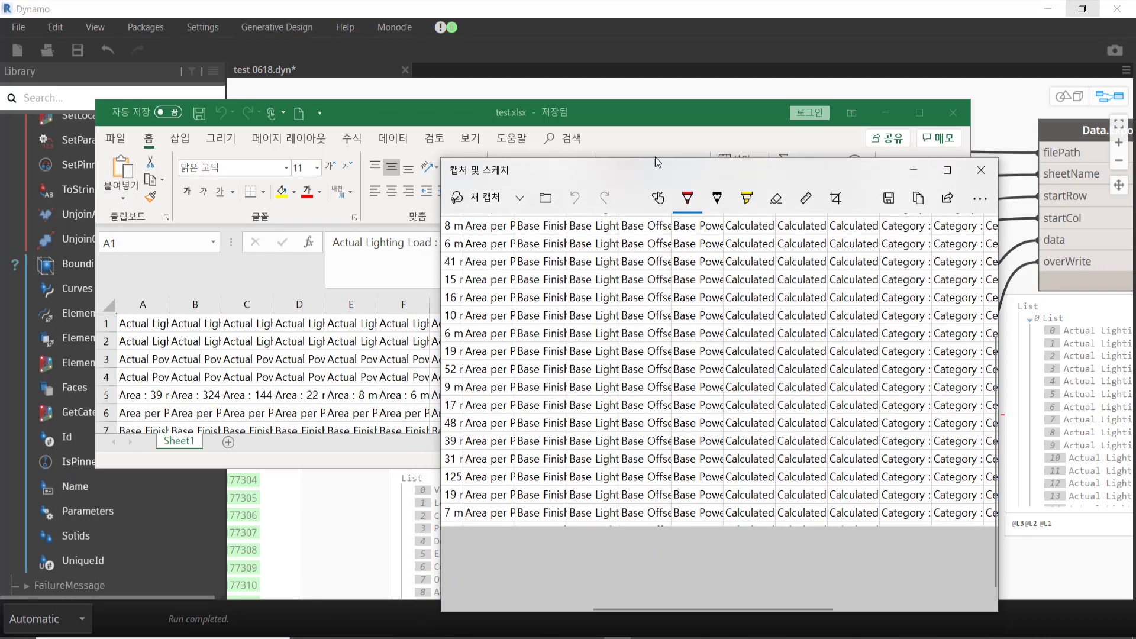
drag(649, 593, 511, 593)
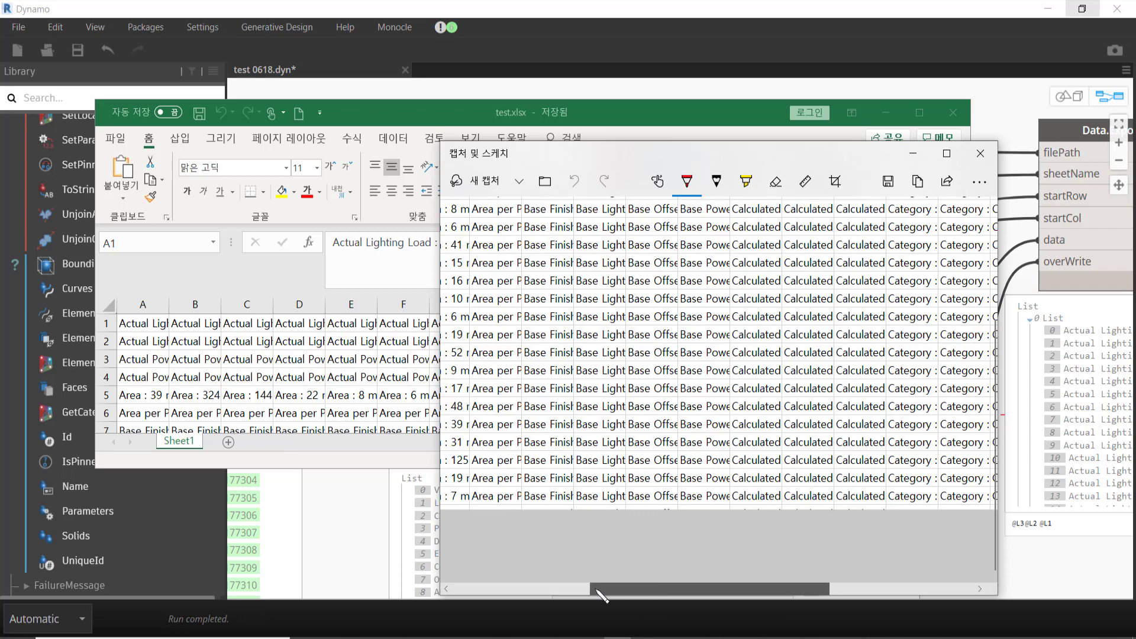
scroll(530, 285, up, 3)
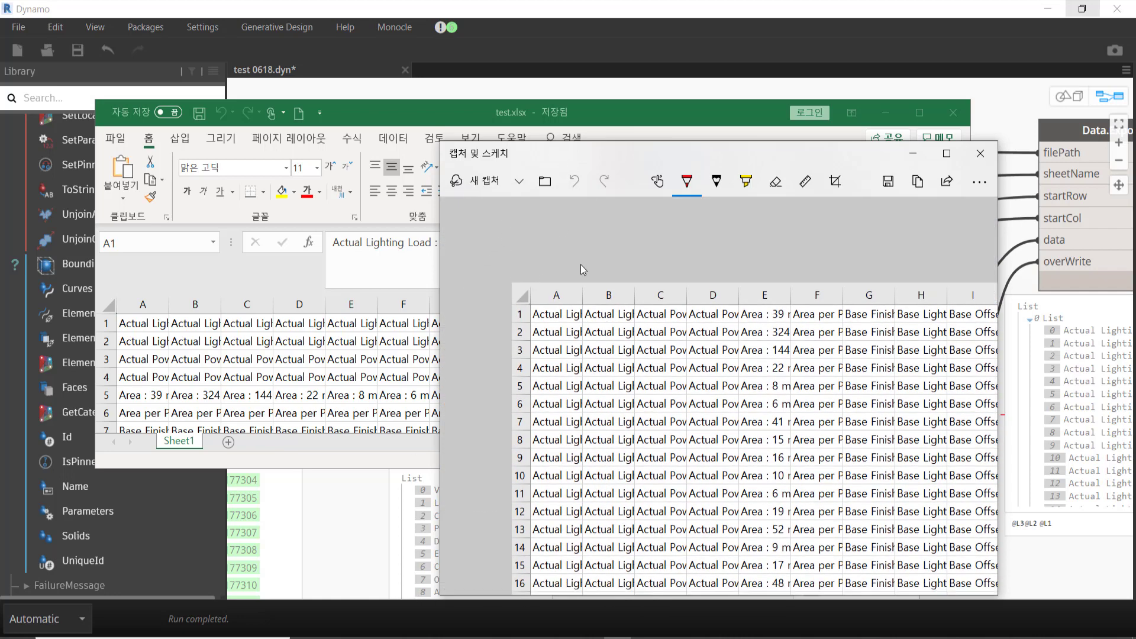
Step: Compare the snip with the transposed sheet's top 16 cells, then close Snip & Sketch
drag(556, 151, 182, 361)
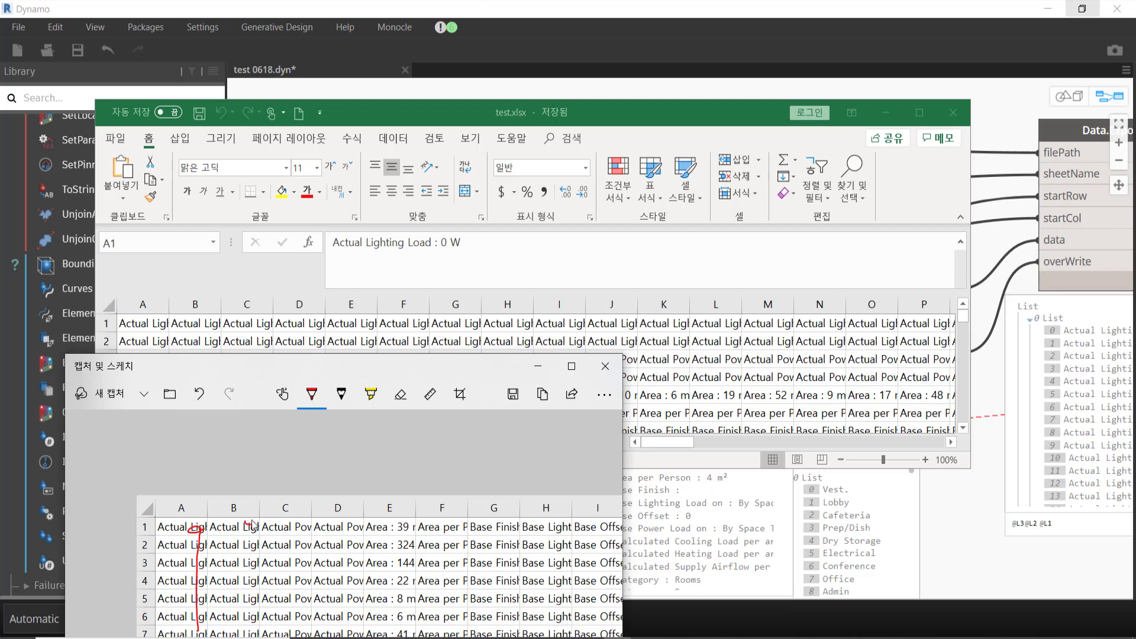
drag(215, 365, 217, 410)
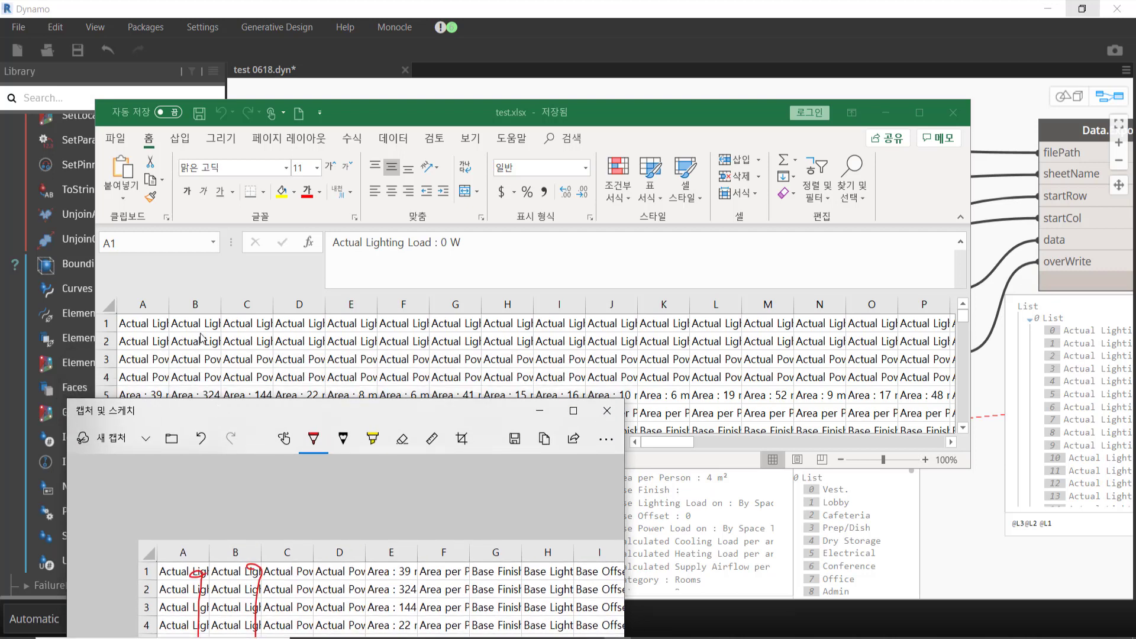
click(155, 323)
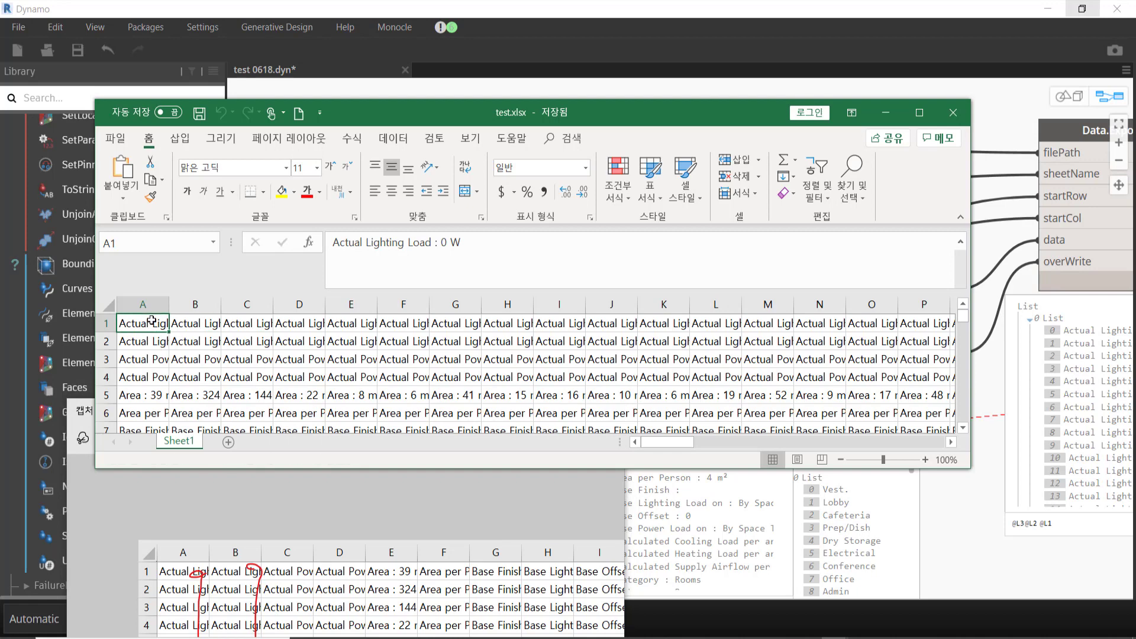
drag(152, 320, 299, 377)
click(521, 521)
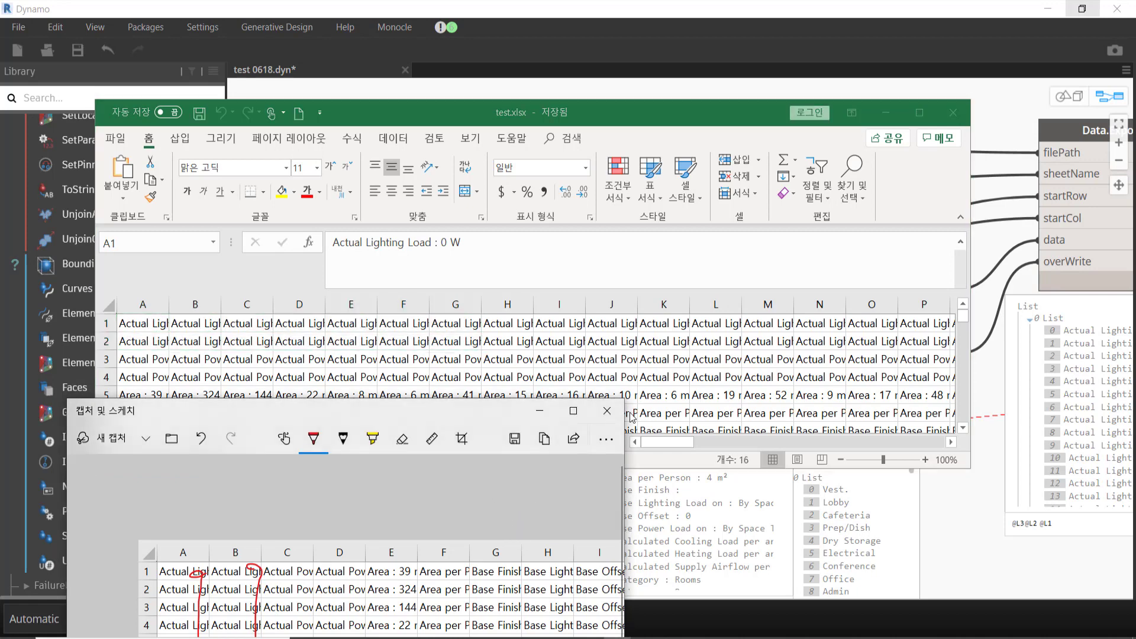
click(607, 411)
Step: Close Excel and scroll the Element.Parameters preview down to the last parameter, Wall Finish
click(951, 114)
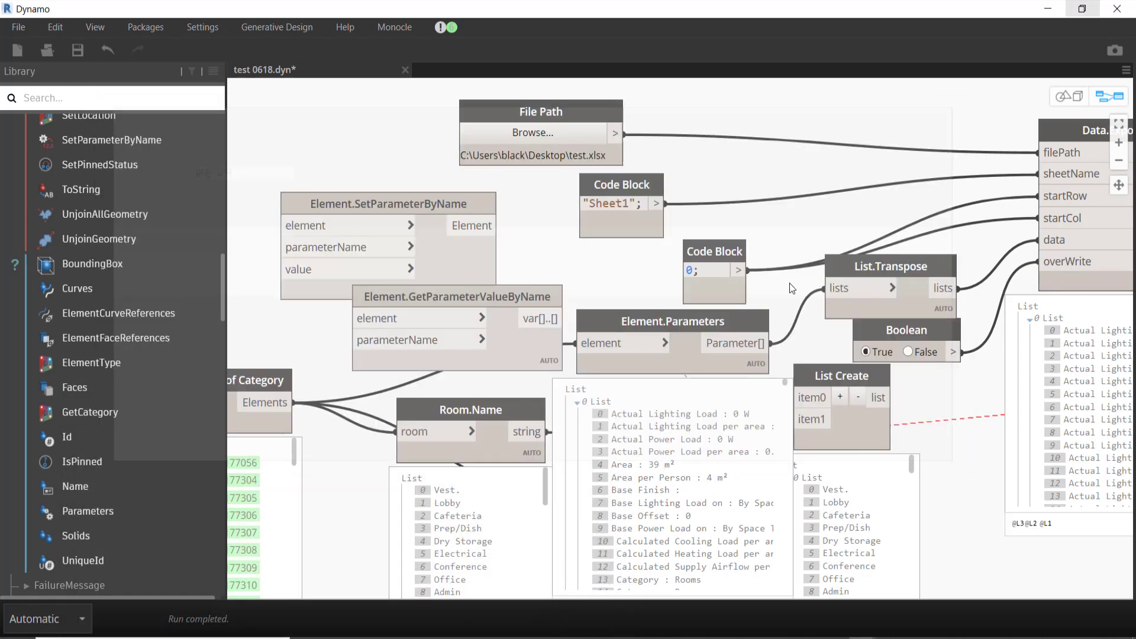
middle_drag(789, 283, 727, 307)
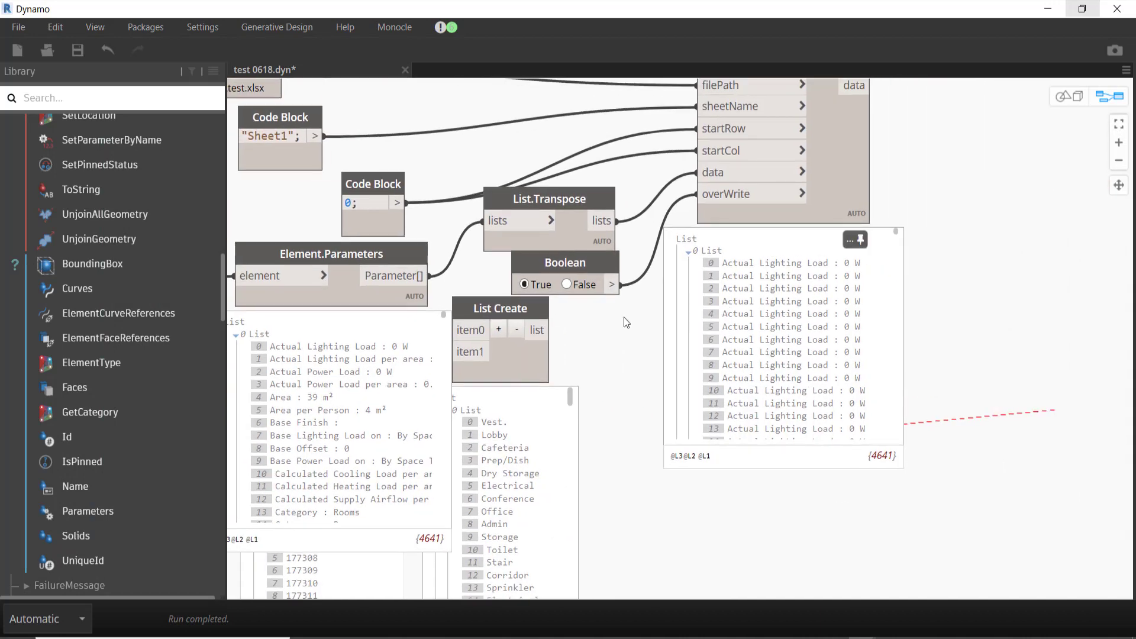
scroll(641, 339, down, 2)
scroll(642, 340, down, 3)
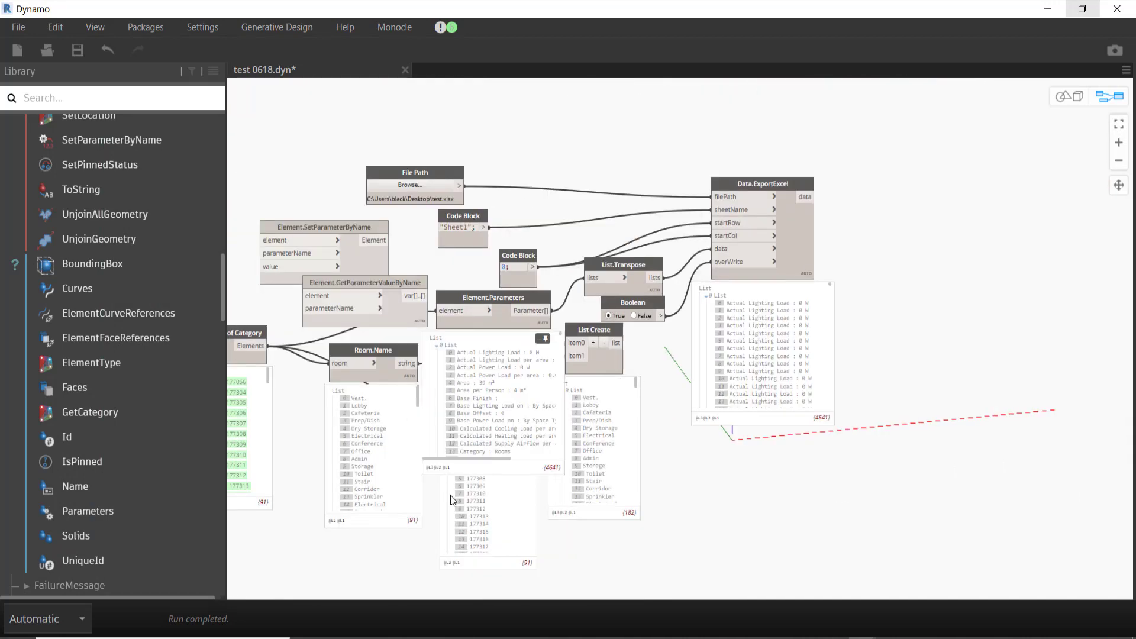
scroll(541, 489, up, 2)
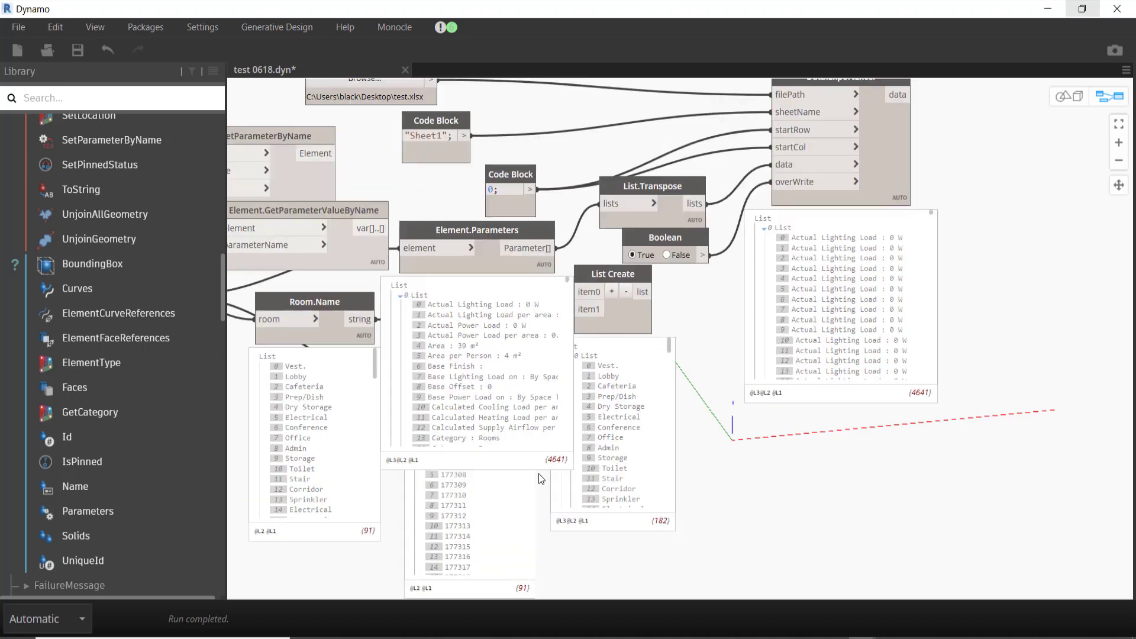
scroll(539, 474, up, 1)
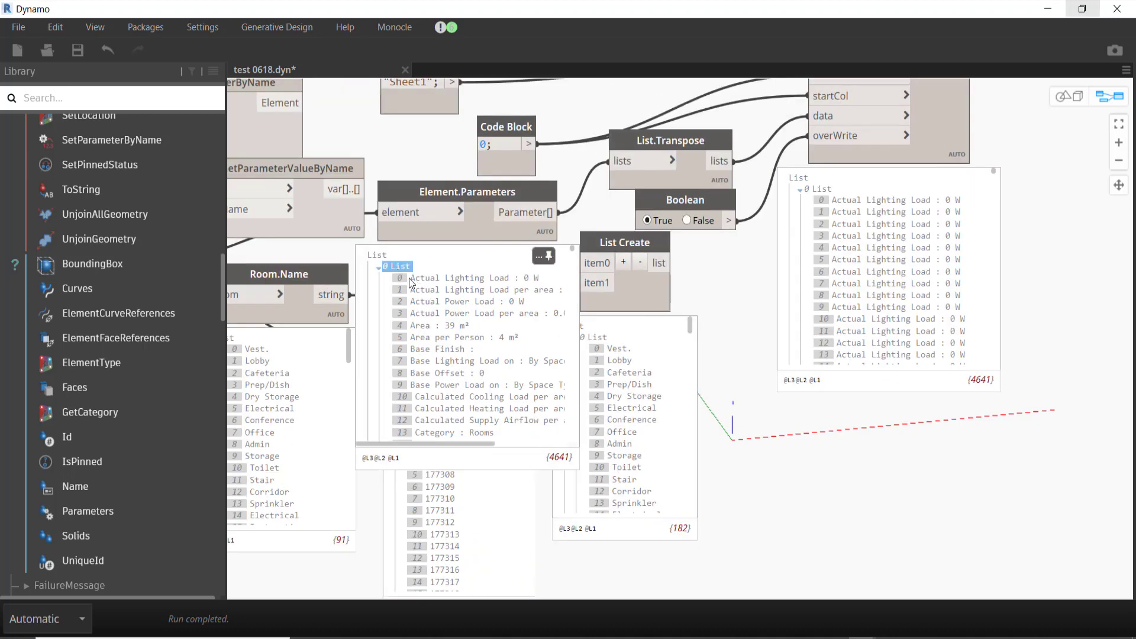
scroll(413, 290, down, 1)
scroll(414, 313, down, 3)
scroll(417, 332, down, 3)
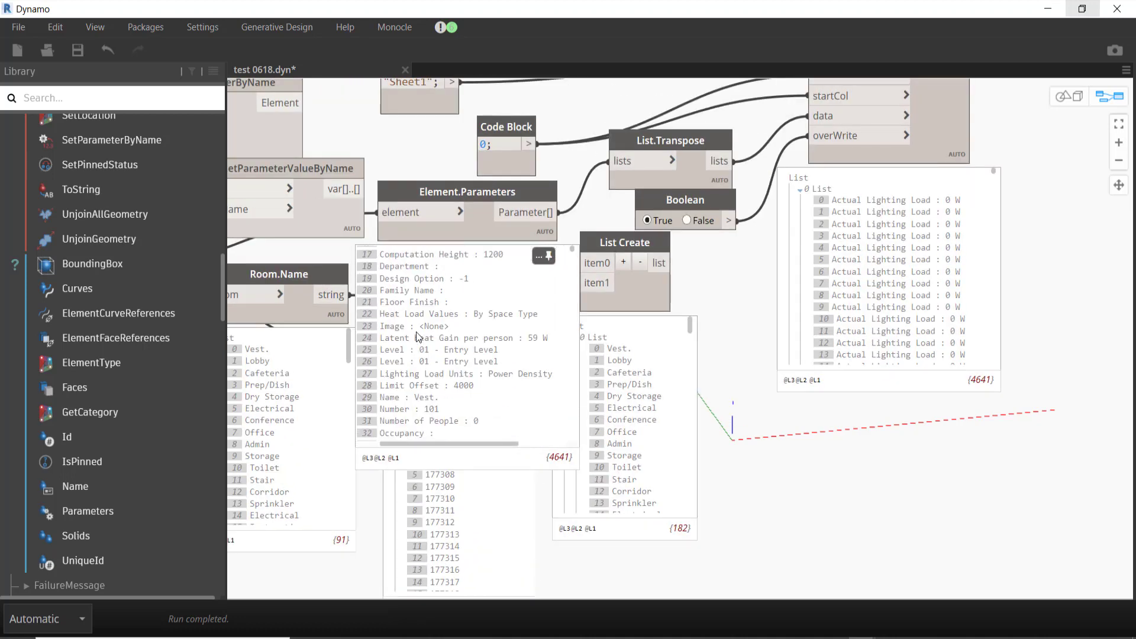
scroll(417, 332, down, 2)
scroll(417, 334, down, 3)
scroll(416, 338, down, 2)
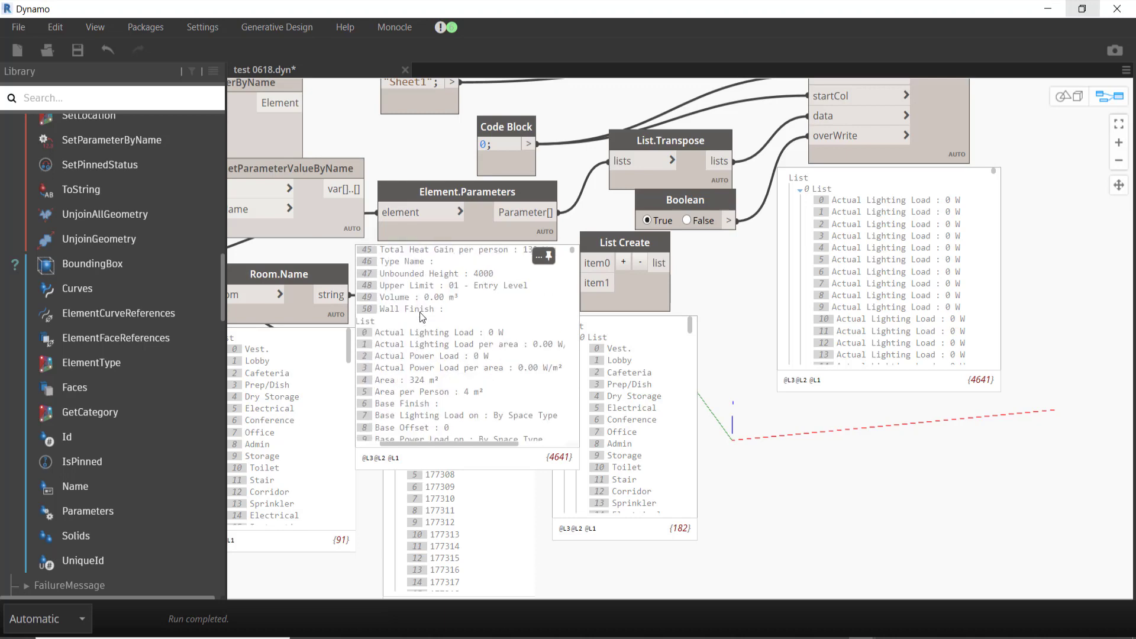
click(421, 313)
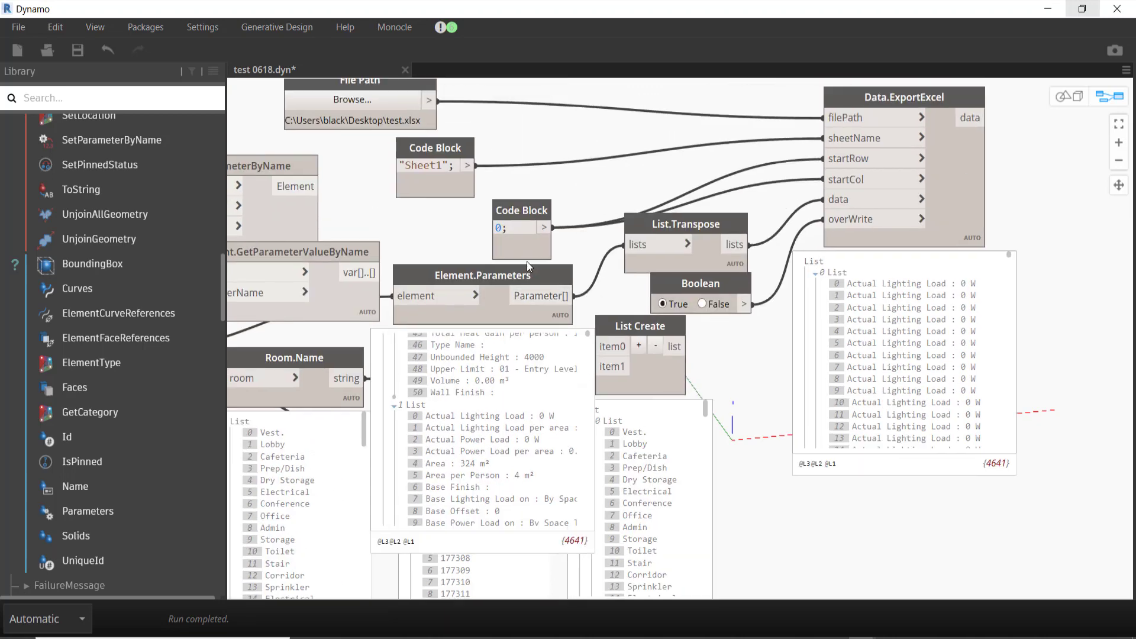
Step: Place the Element.Parameters and List.Transpose nodes side by side
drag(527, 261, 947, 509)
middle_drag(947, 509, 556, 276)
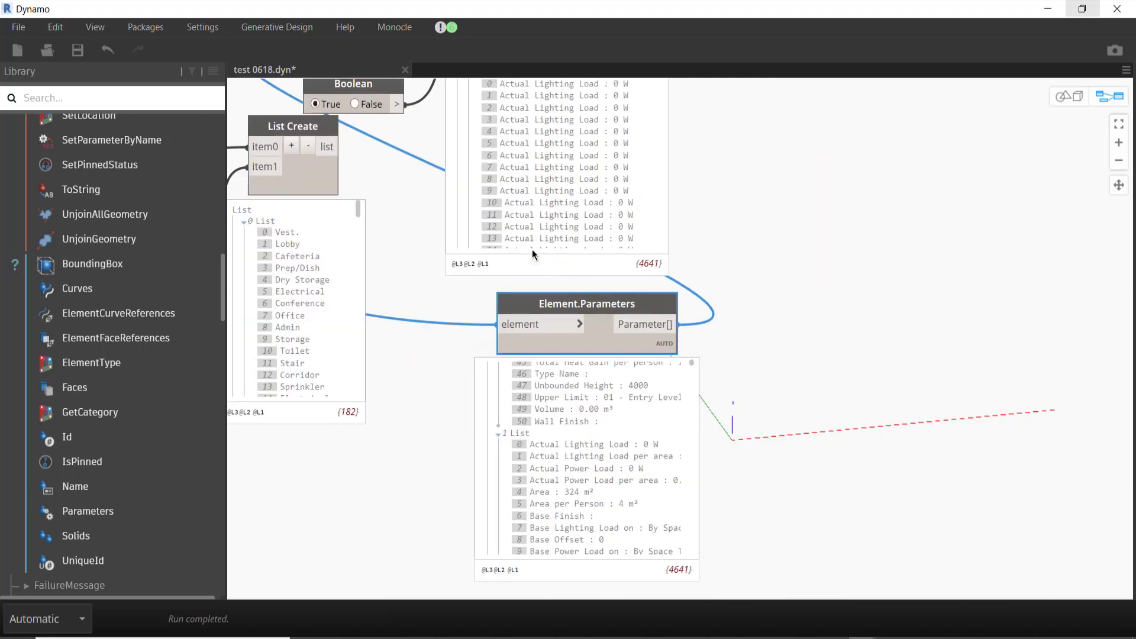
middle_drag(474, 308, 474, 433)
drag(358, 132, 829, 421)
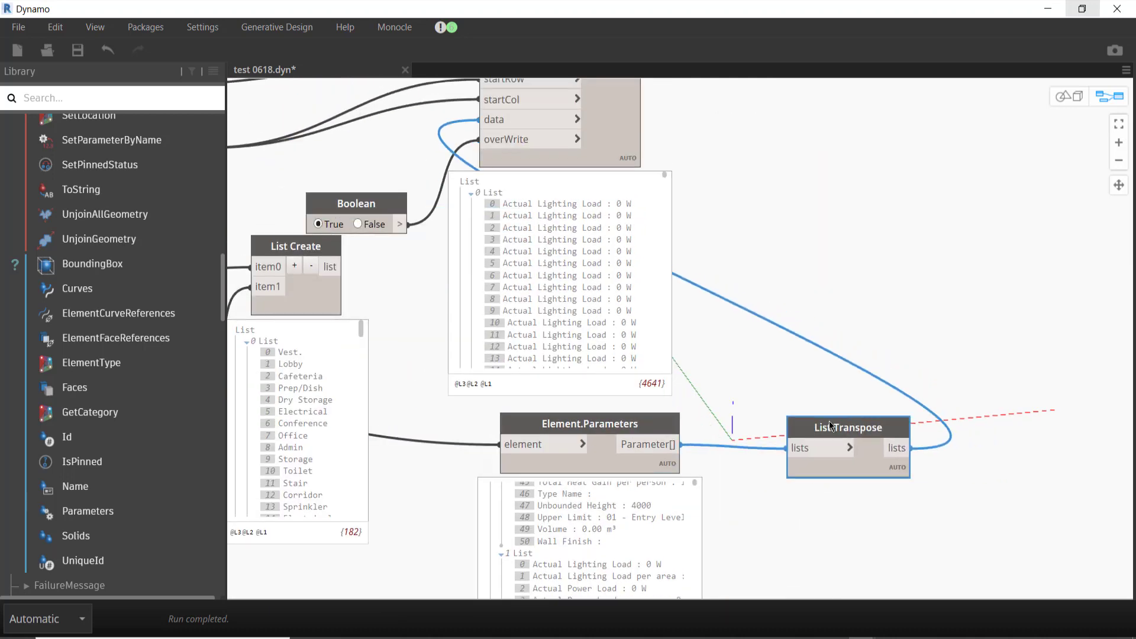
scroll(843, 454, up, 4)
scroll(843, 459, up, 1)
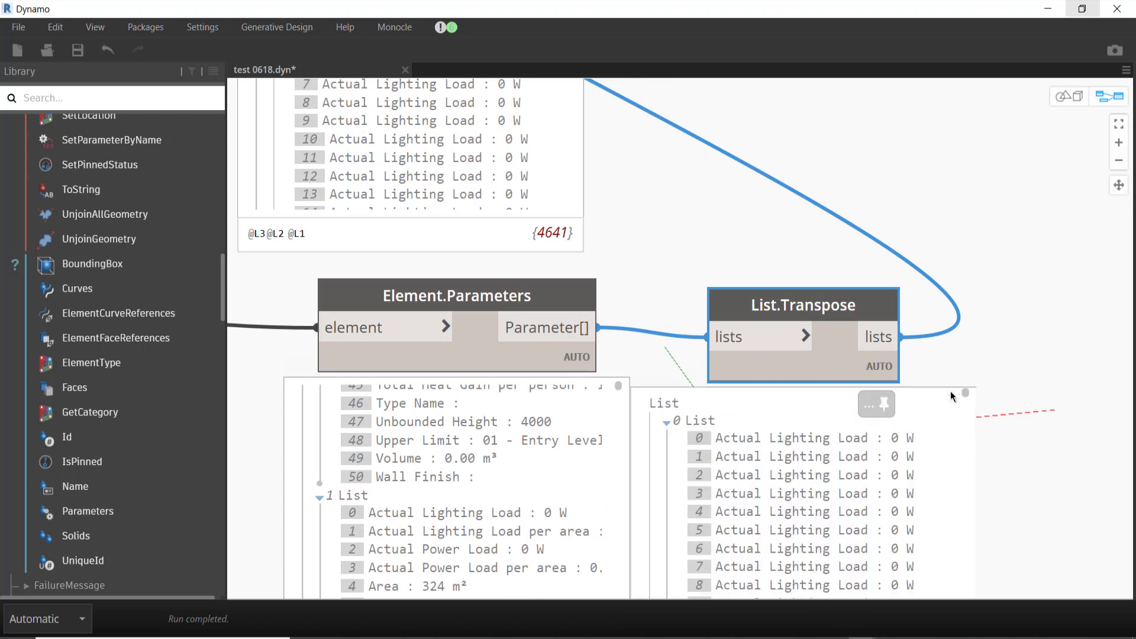
middle_drag(842, 461, 701, 385)
Step: Scroll List.Transpose's preview to confirm 91 Actual Lighting Load entries (0–90) grouped per parameter
scroll(637, 390, down, 5)
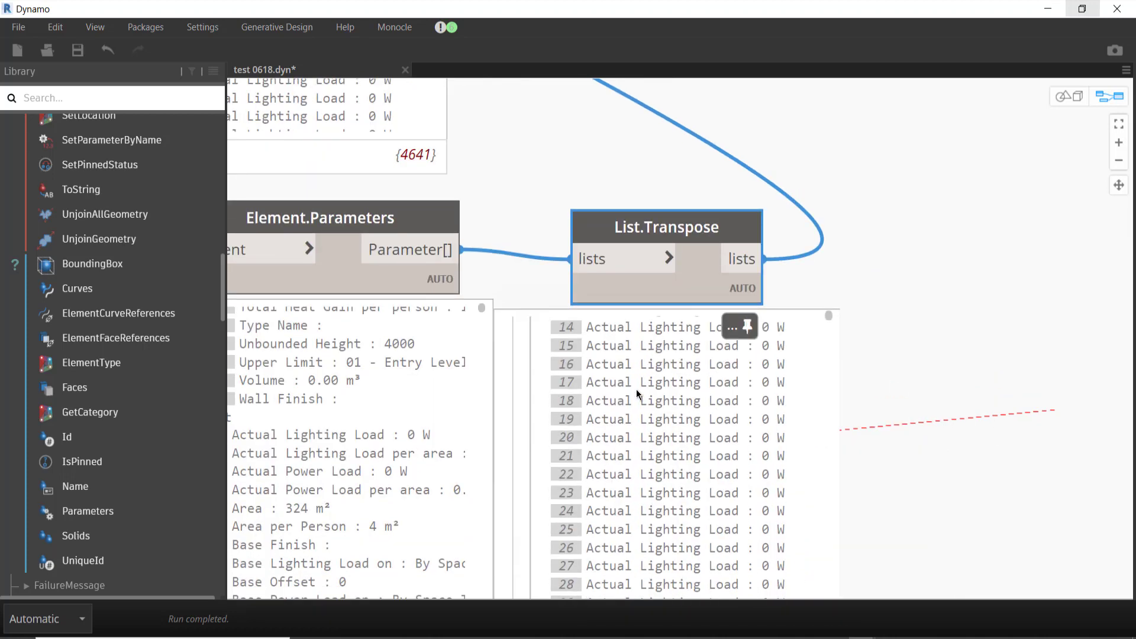
scroll(635, 397, down, 5)
scroll(634, 398, down, 5)
scroll(634, 398, down, 5)
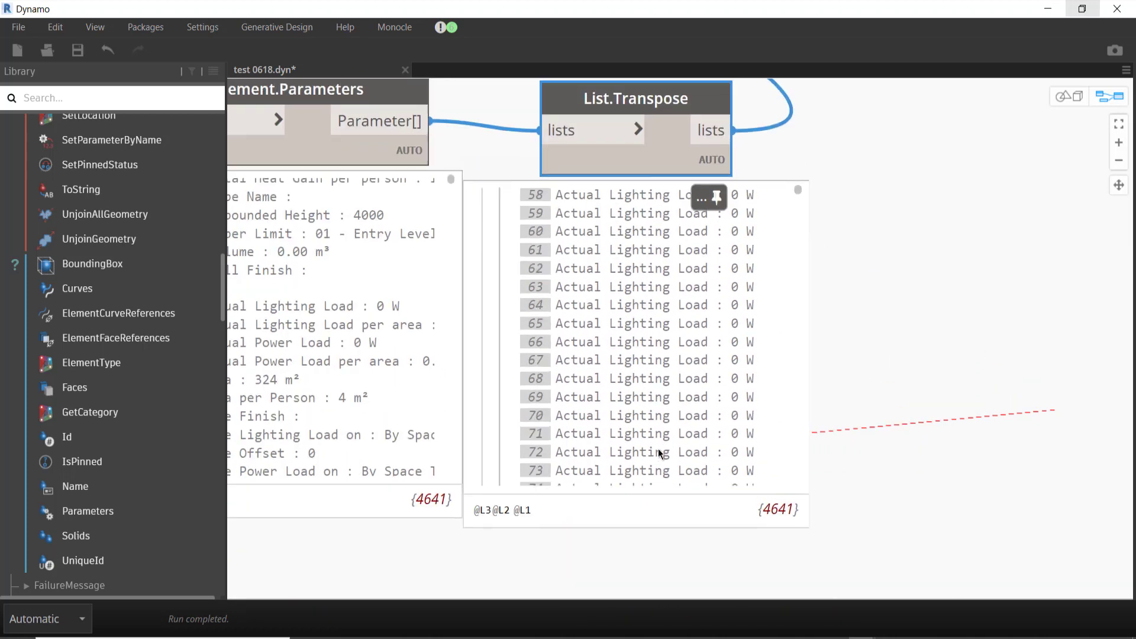
scroll(658, 448, down, 3)
scroll(659, 439, down, 3)
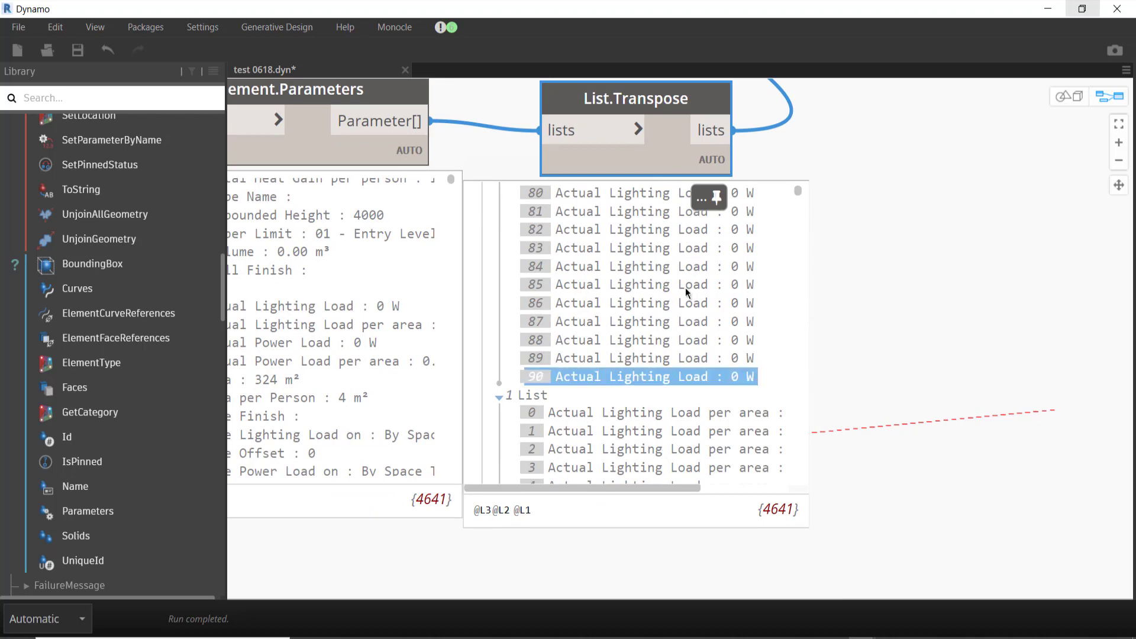
scroll(818, 287, left, 5)
scroll(548, 302, down, 2)
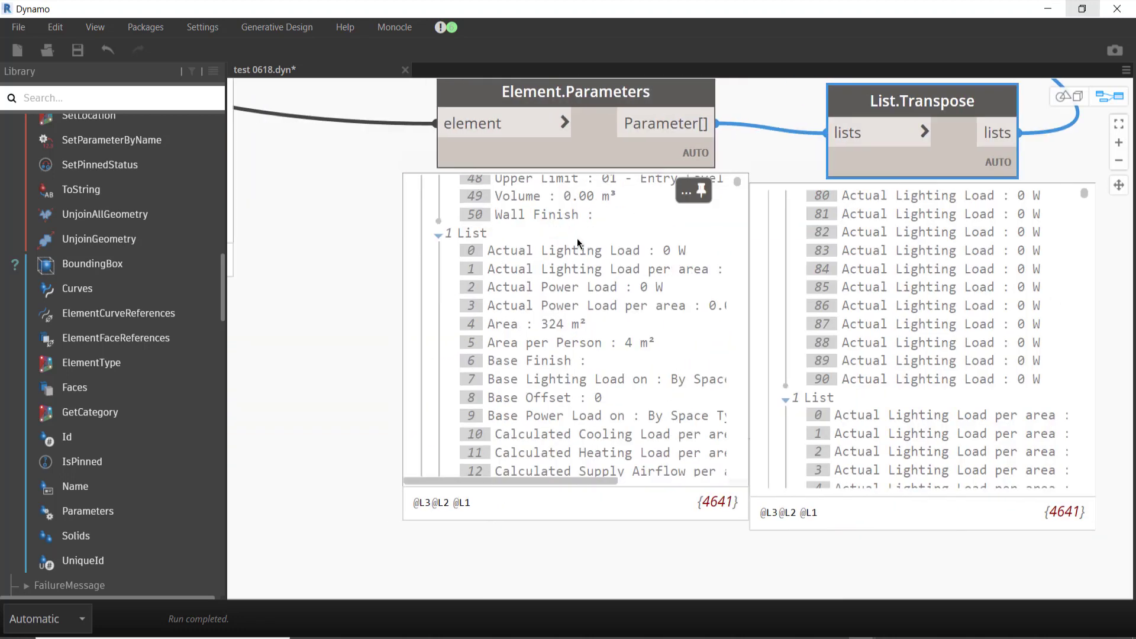
drag(613, 225, 514, 381)
scroll(515, 385, up, 5)
scroll(494, 409, up, 5)
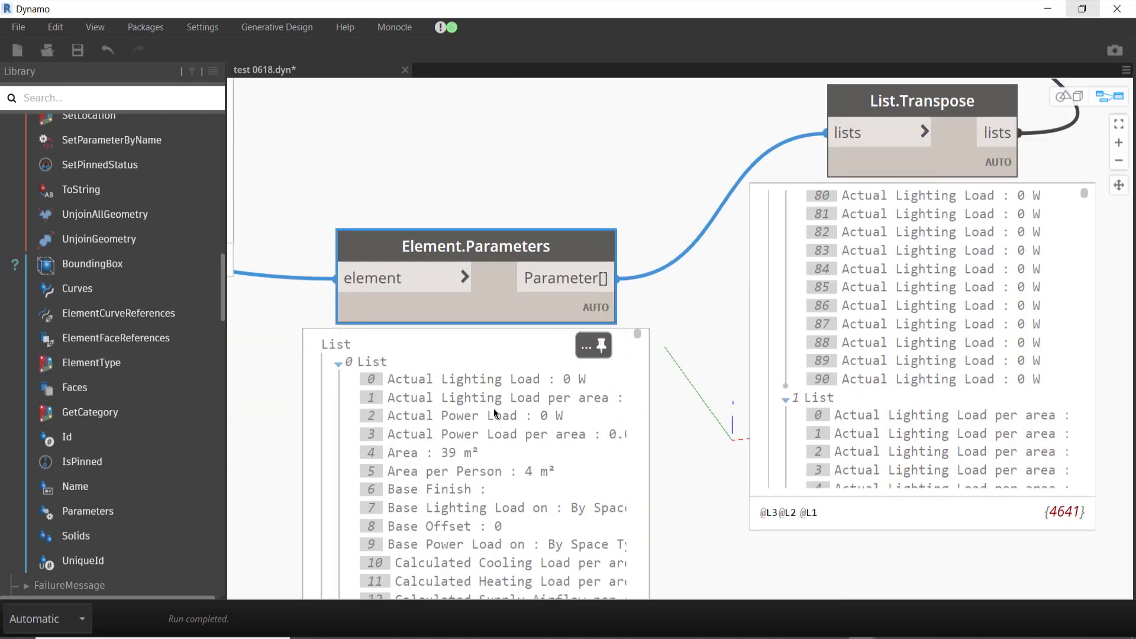
scroll(792, 211, right, 5)
scroll(792, 210, down, 1)
scroll(433, 284, down, 3)
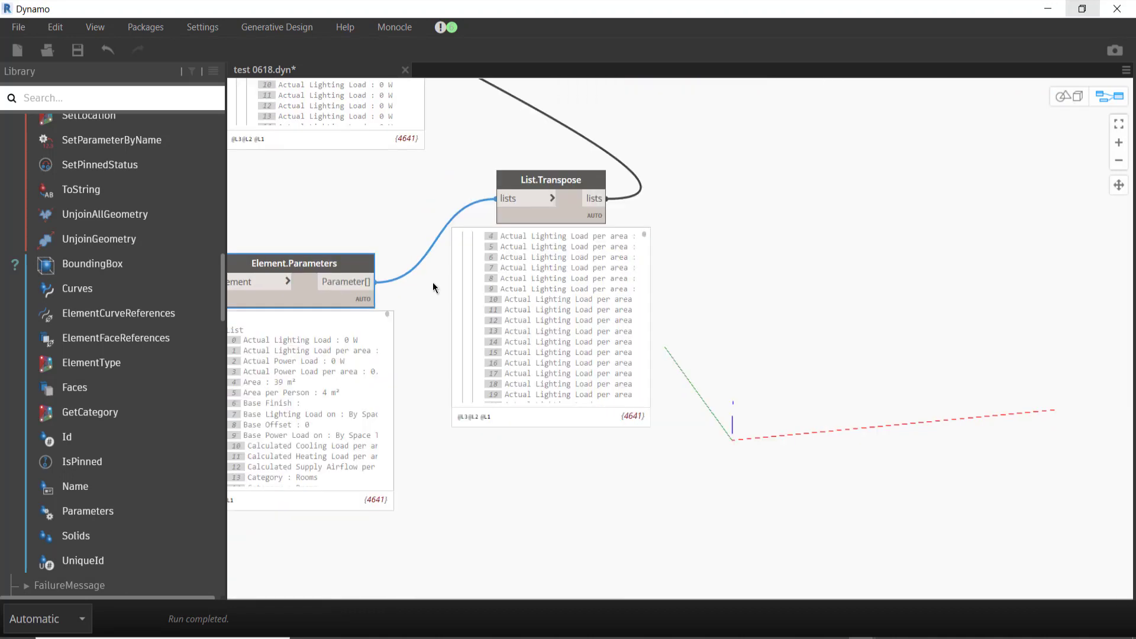
scroll(452, 304, down, 5)
scroll(478, 288, up, 5)
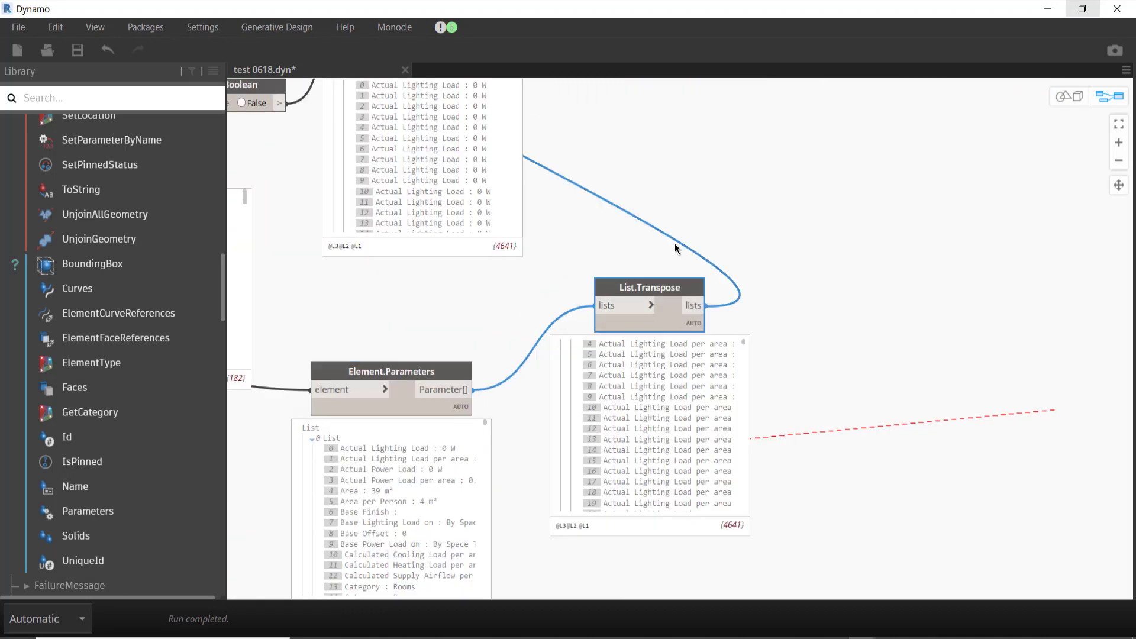
scroll(675, 243, down, 2)
Step: Add a Code Block with the range 1..50..1, producing values 1 to 50
double_click(614, 464)
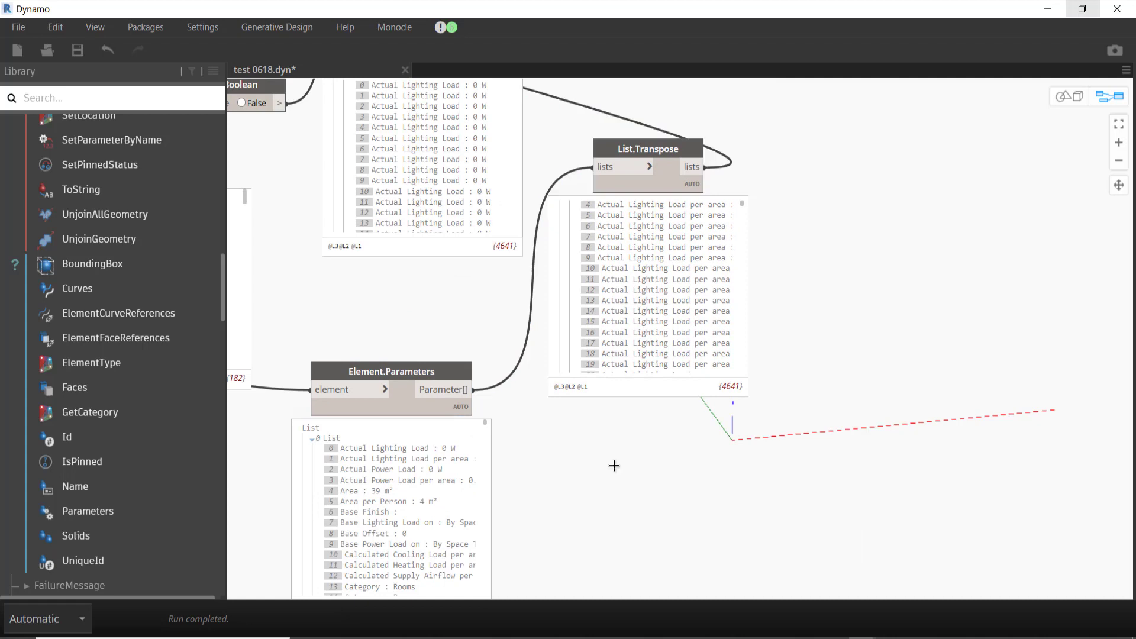
text(0..50..1)
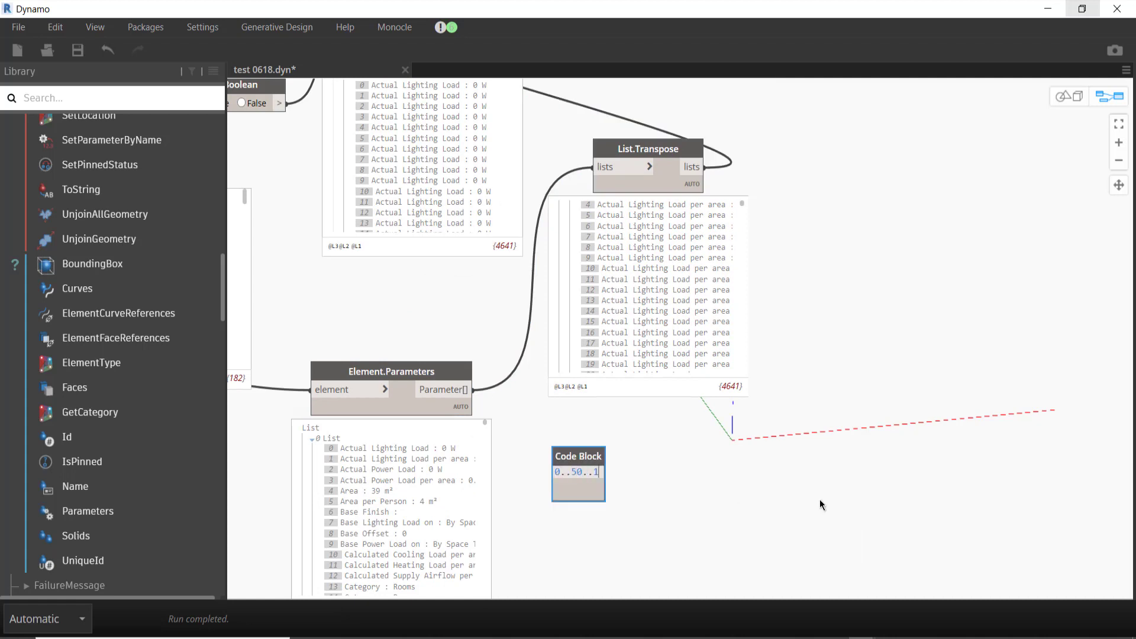
click(717, 507)
click(610, 506)
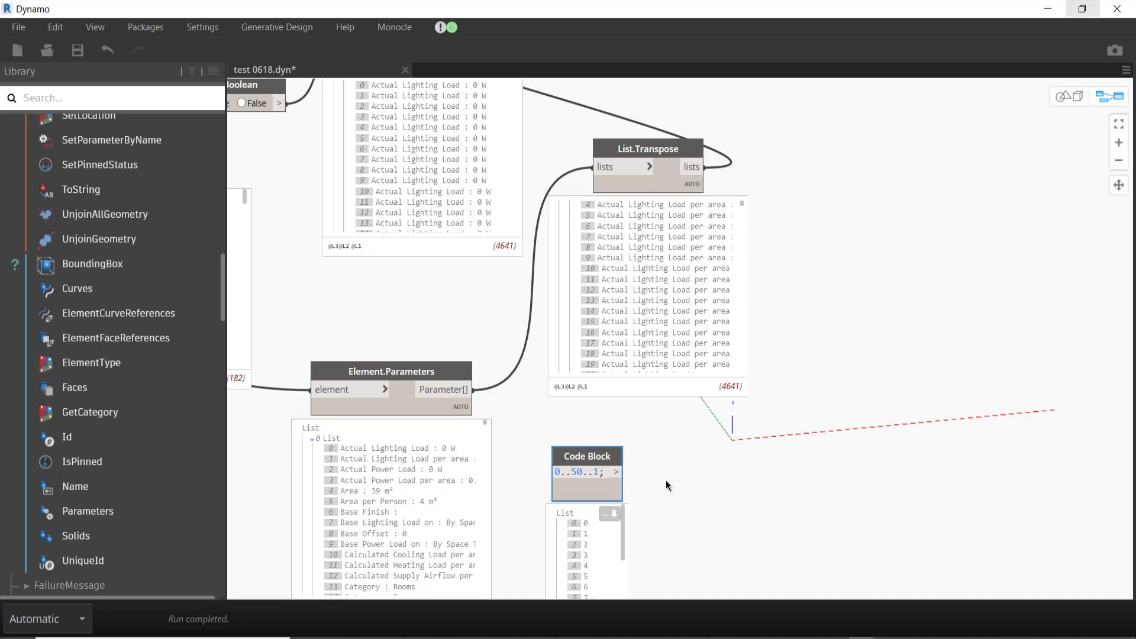
middle_drag(666, 480, 737, 367)
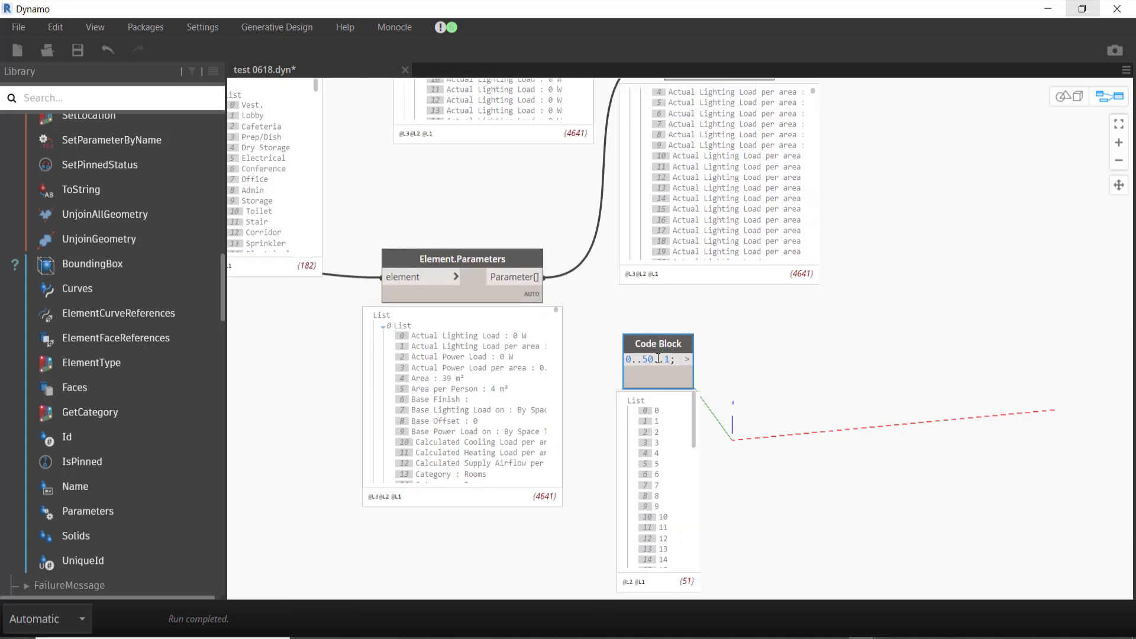
text(1)
click(864, 367)
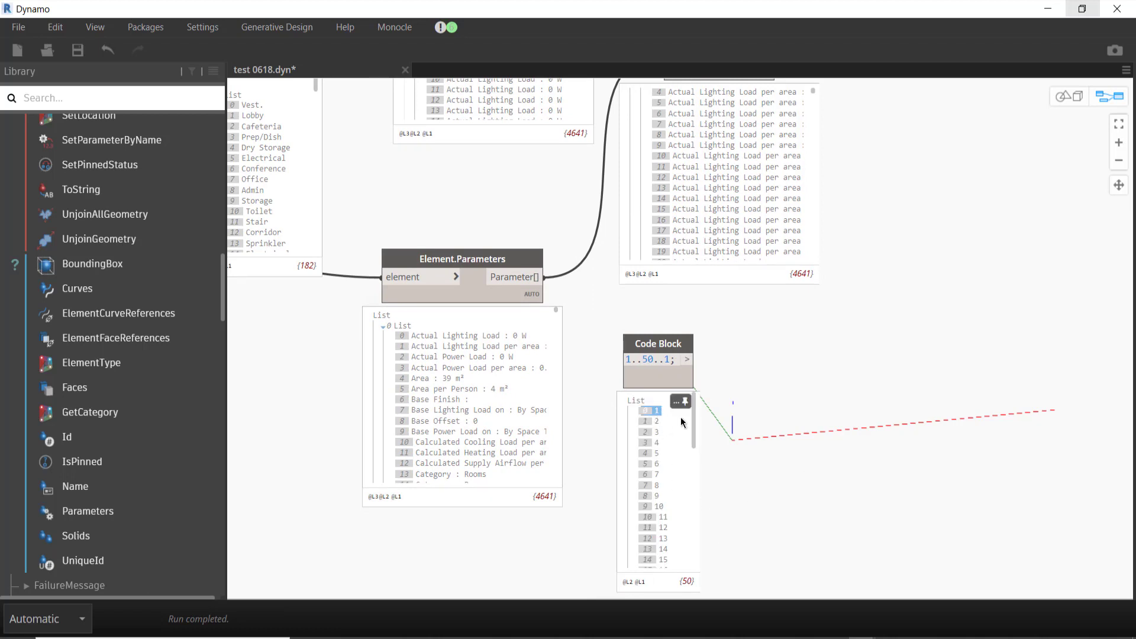
Step: Nudge the Code Block and Element.Parameters nodes slightly downward on the canvas
scroll(677, 532, down, 5)
scroll(659, 407, up, 5)
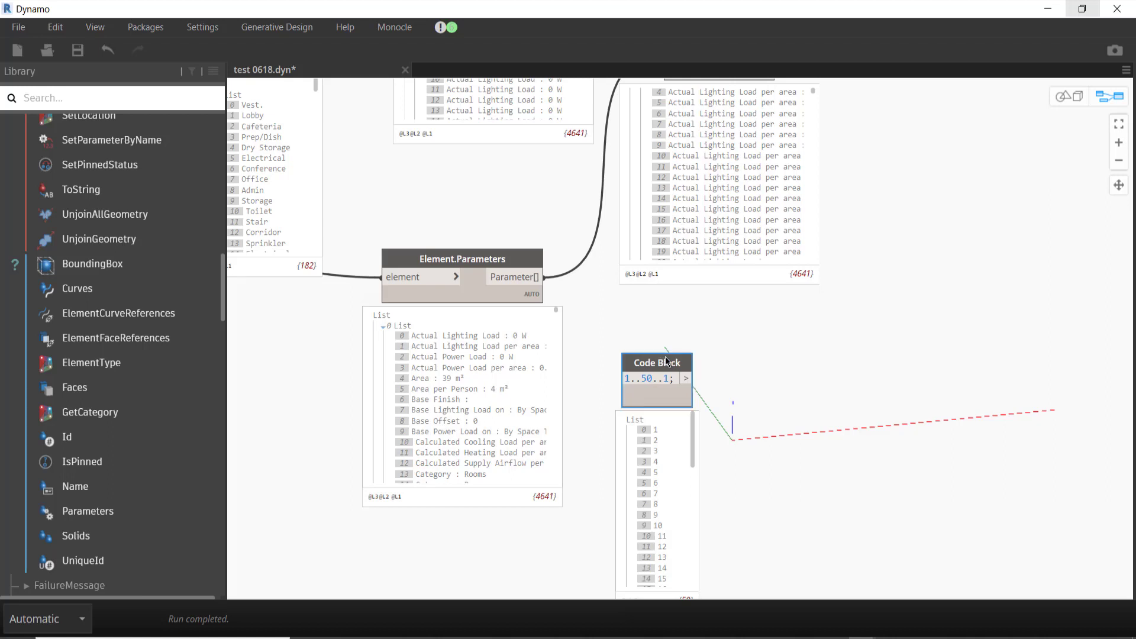
drag(666, 340, 667, 414)
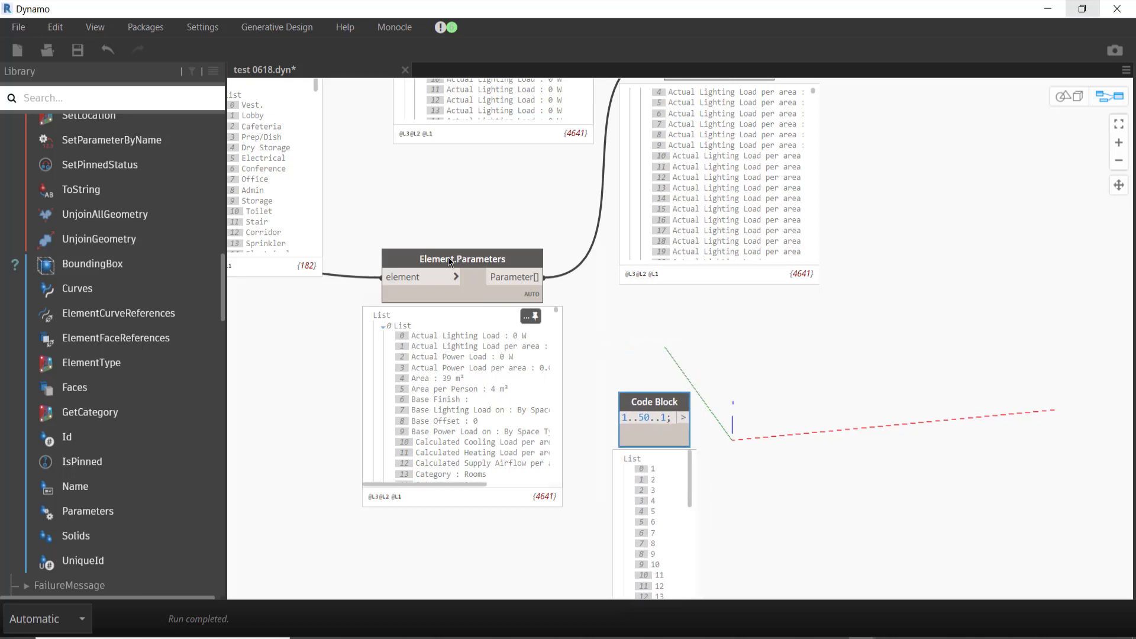
drag(463, 283, 472, 304)
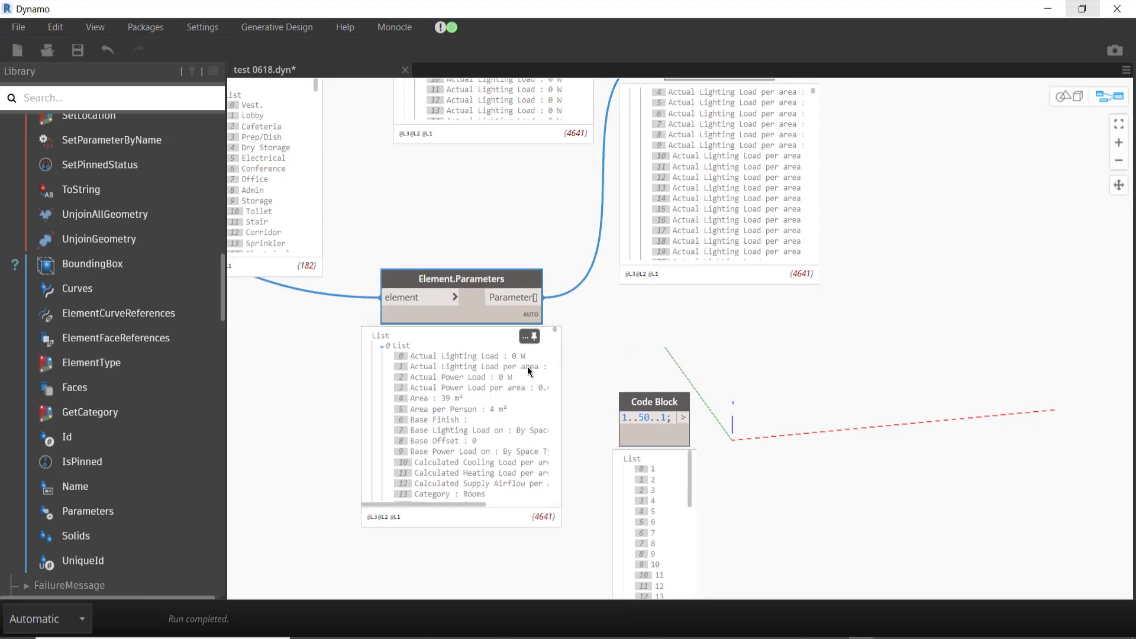
right_click(745, 376)
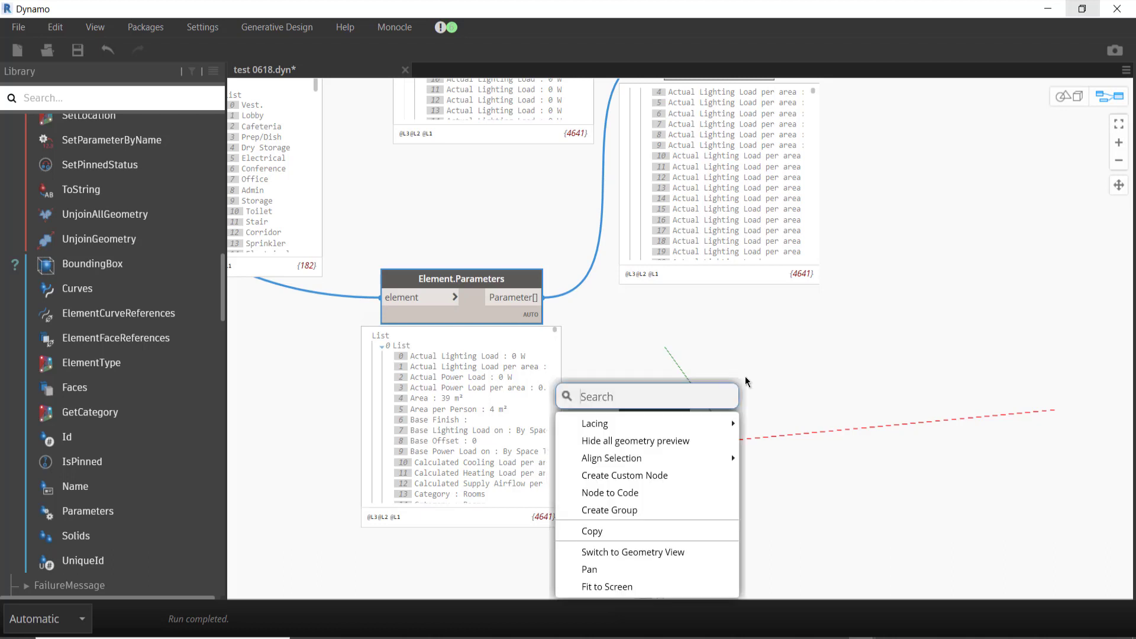
Step: Add a List Create node with the 1..50 list in item0 and Element.Parameters in item1
text(list)
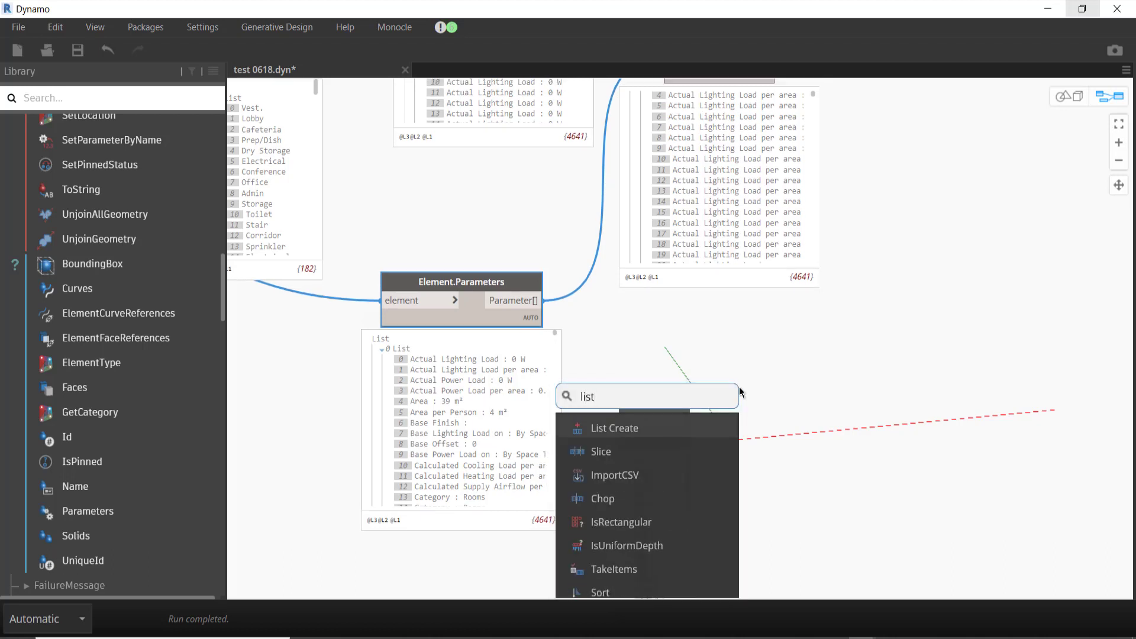
click(697, 432)
drag(736, 460, 873, 307)
click(815, 381)
drag(516, 296, 828, 335)
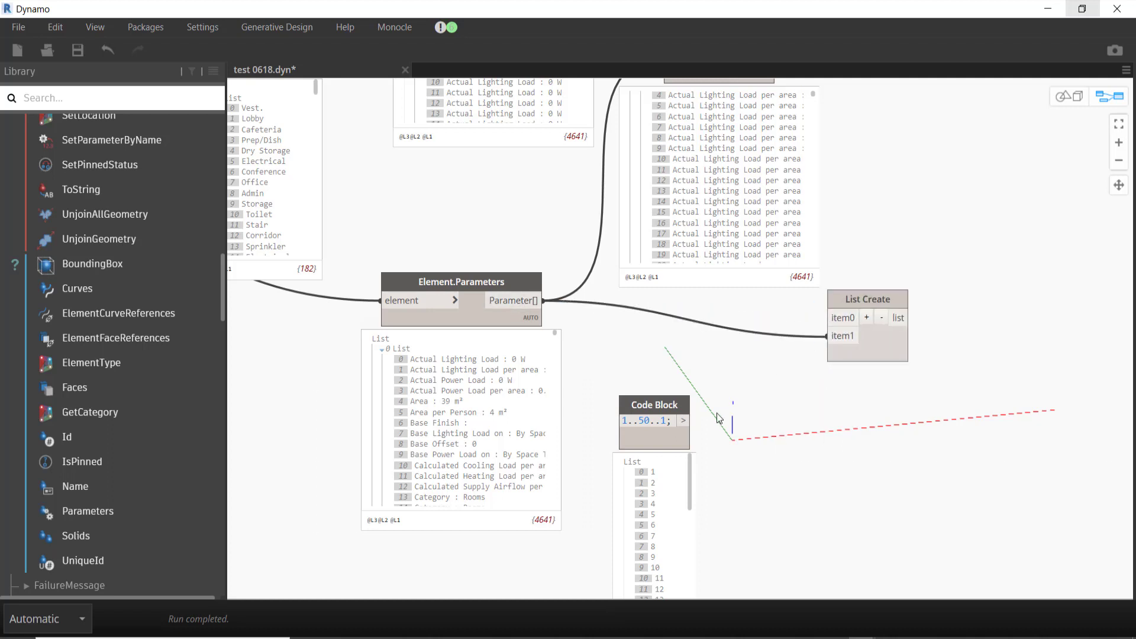
click(829, 319)
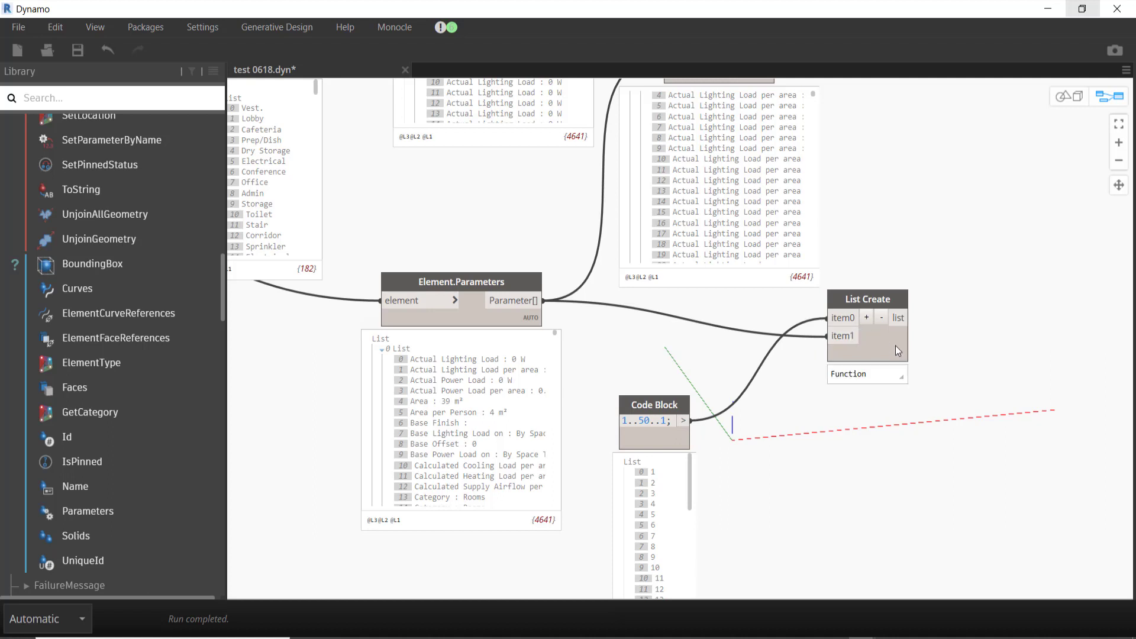
Step: Inspect the 4691-item combined preview and reconnect the index list to item0
click(901, 375)
middle_drag(858, 410, 811, 336)
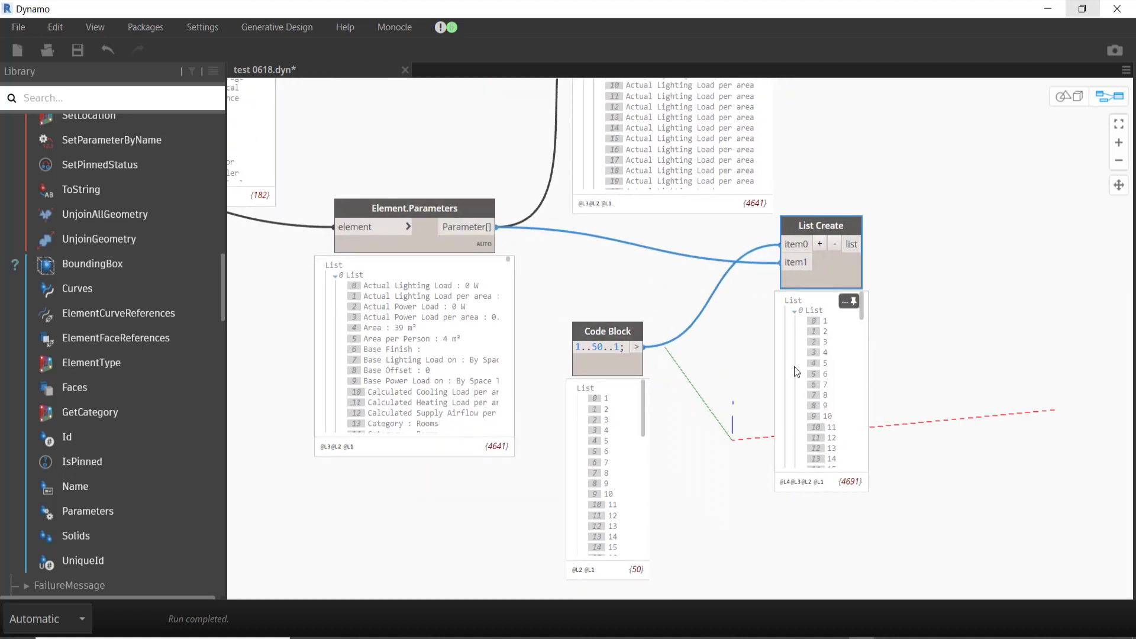
click(795, 314)
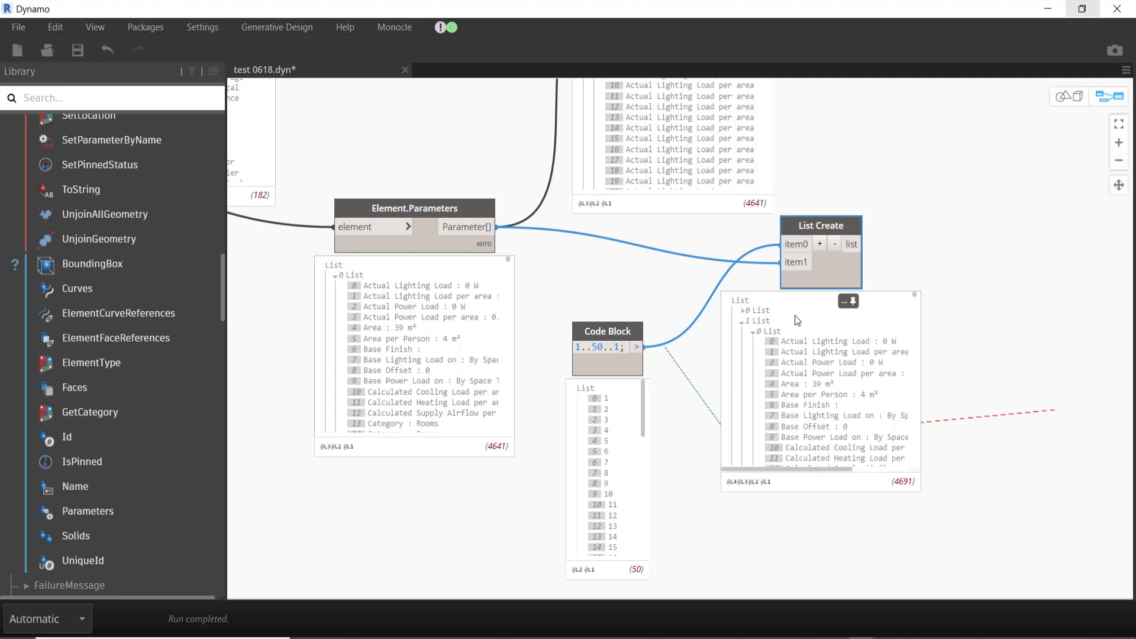
mouse_move(750, 322)
click(808, 244)
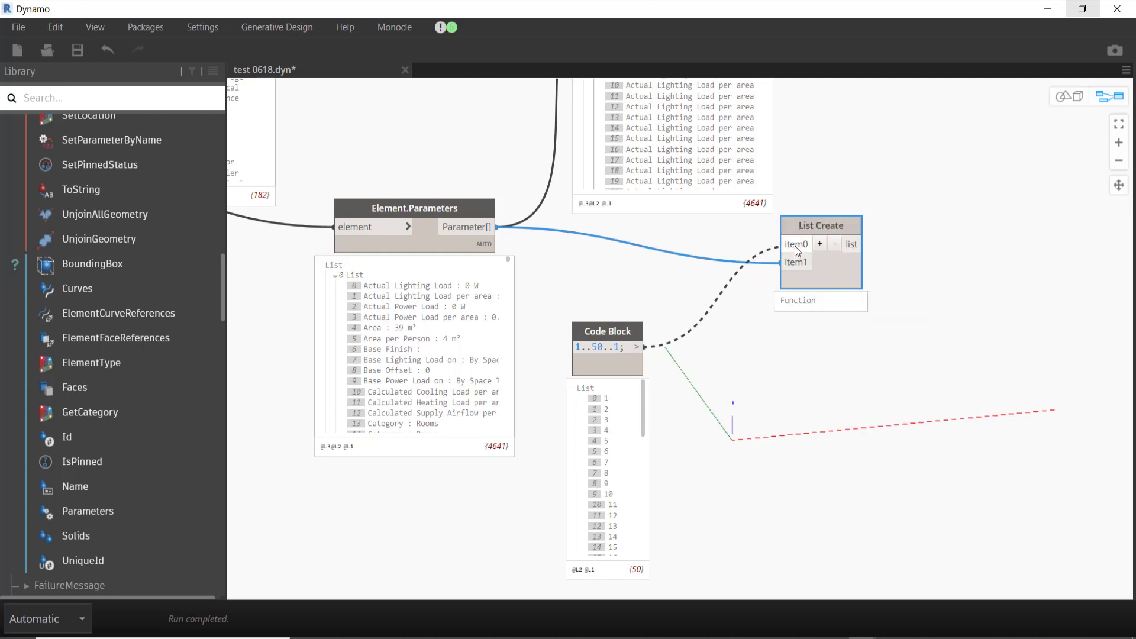
click(794, 246)
text(join)
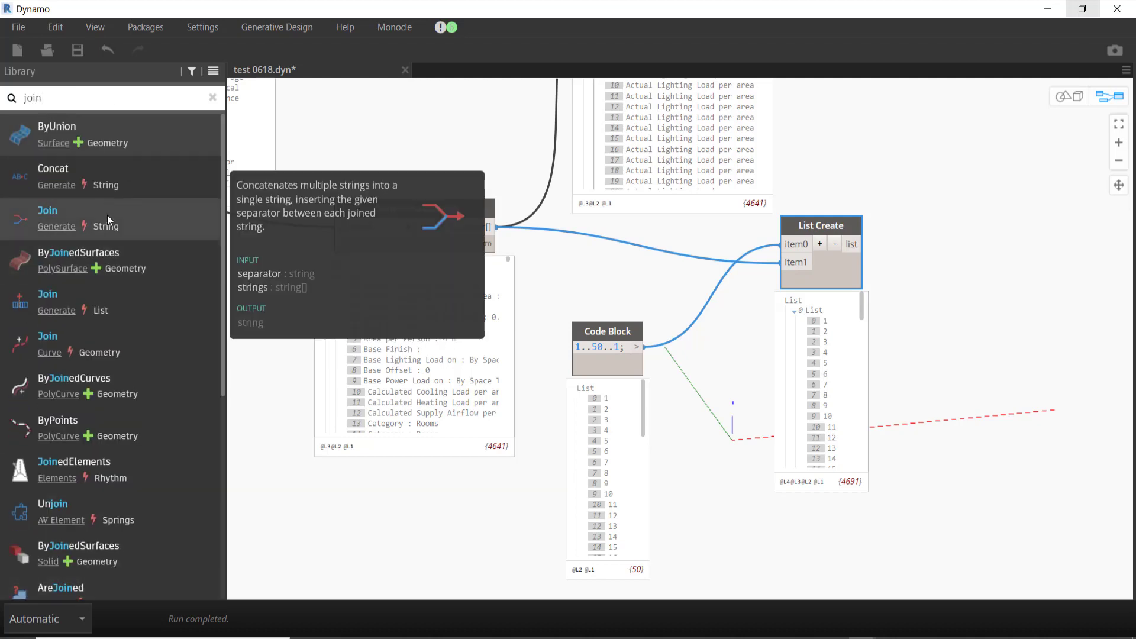
Step: Add List.Join with Element.Parameters in list0 and the 1..50 index list in list1
click(119, 218)
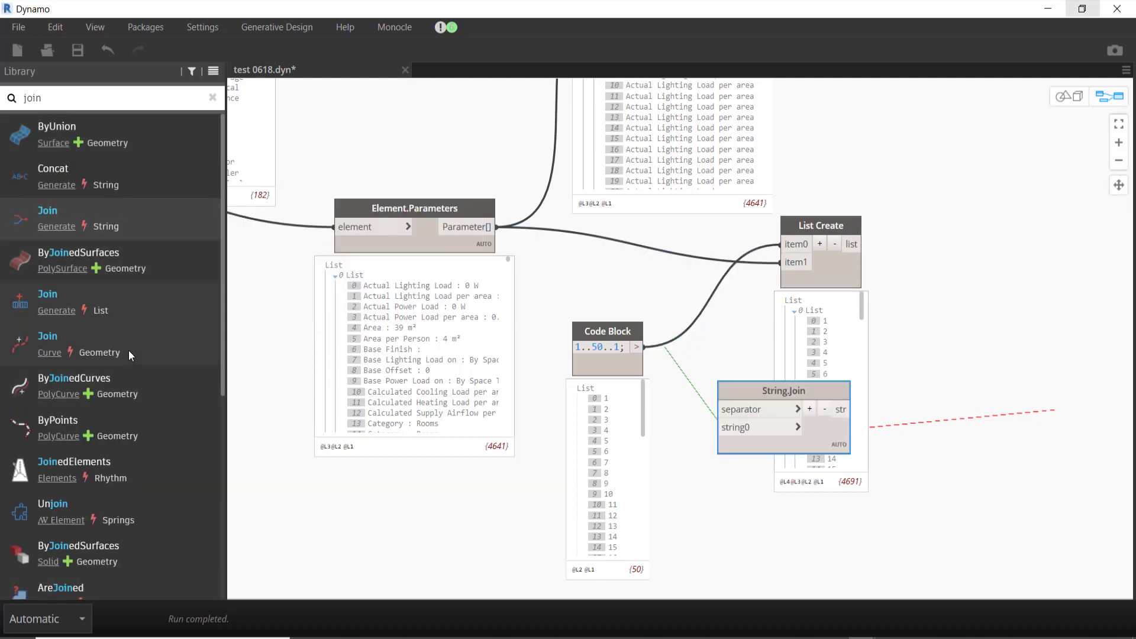
click(143, 308)
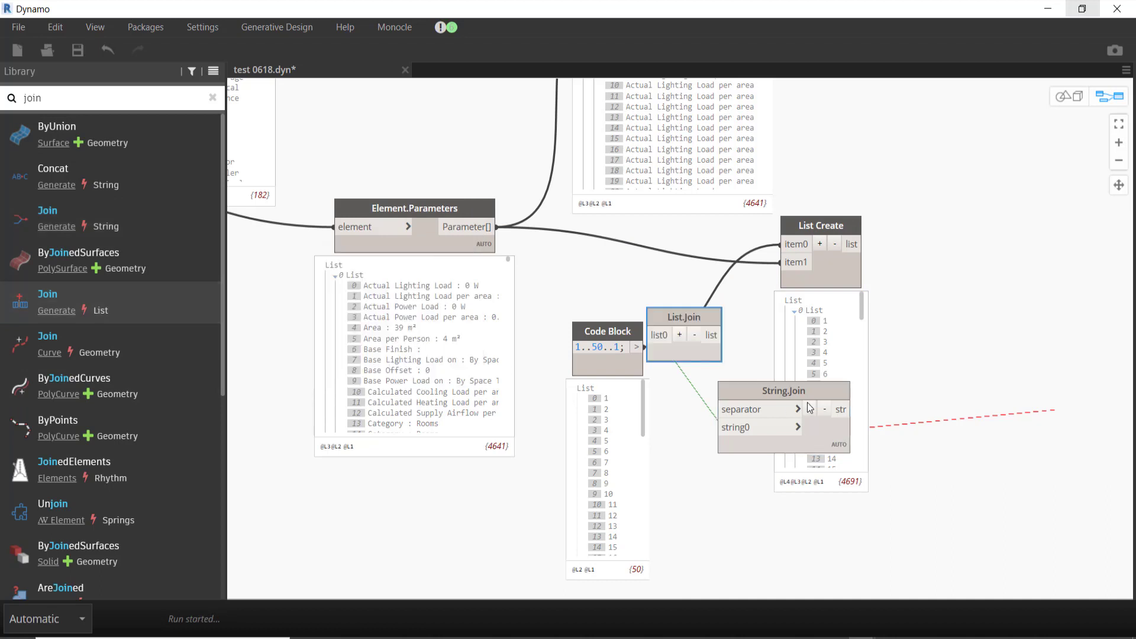
click(679, 334)
drag(679, 321, 718, 252)
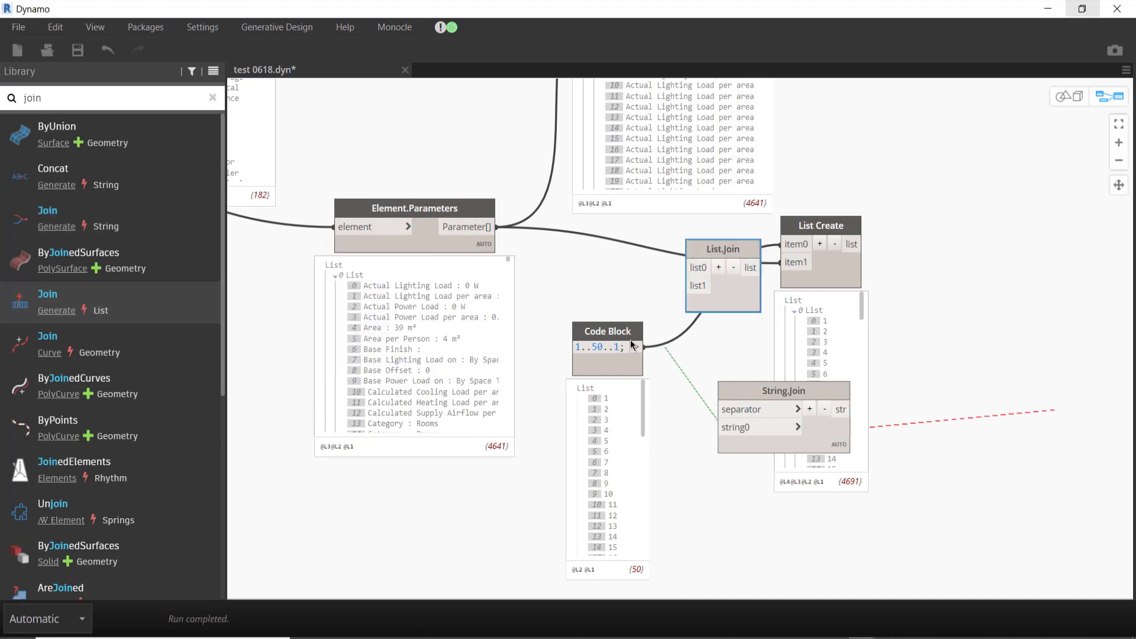
click(699, 286)
click(496, 227)
click(699, 267)
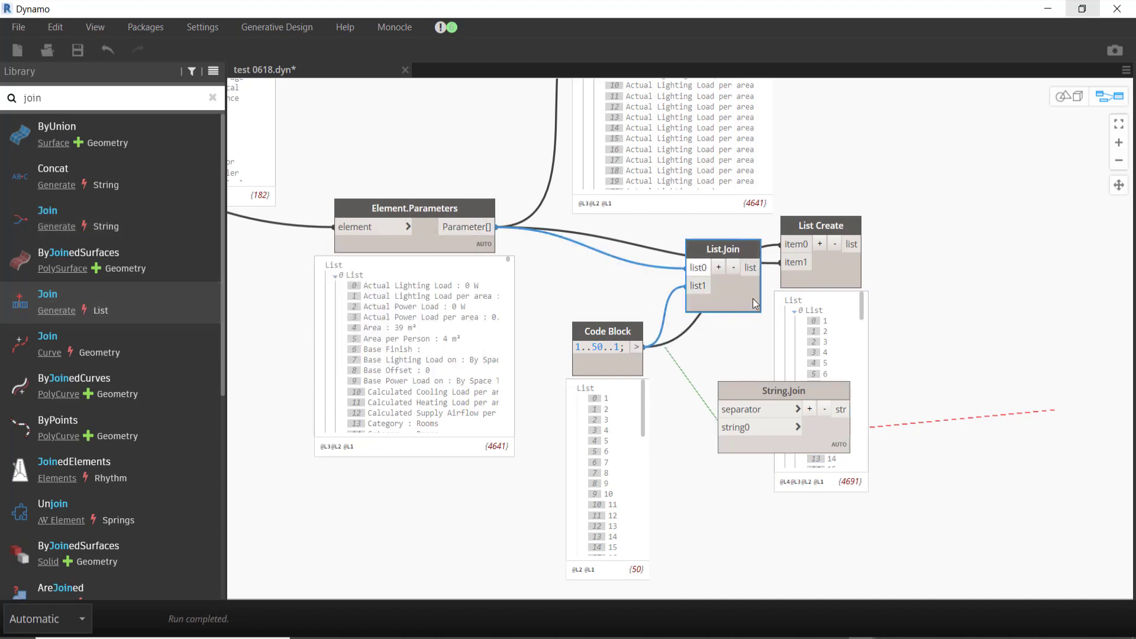
drag(737, 296, 1027, 264)
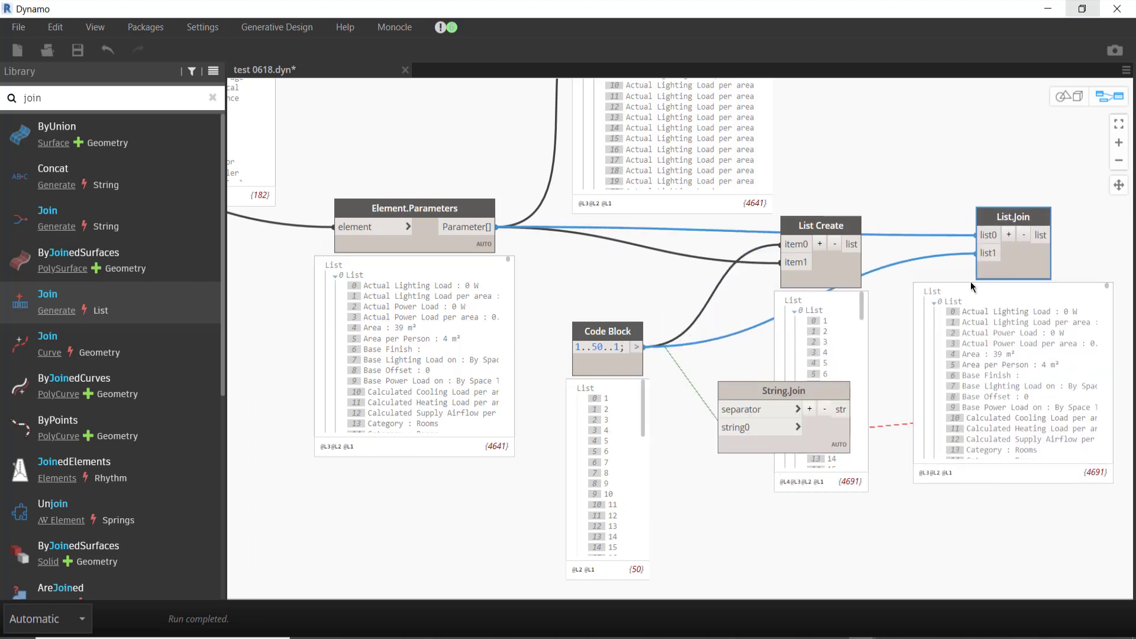
Step: Collapse sublists in the joined 4691-item preview to reveal the appended index numbers
click(935, 302)
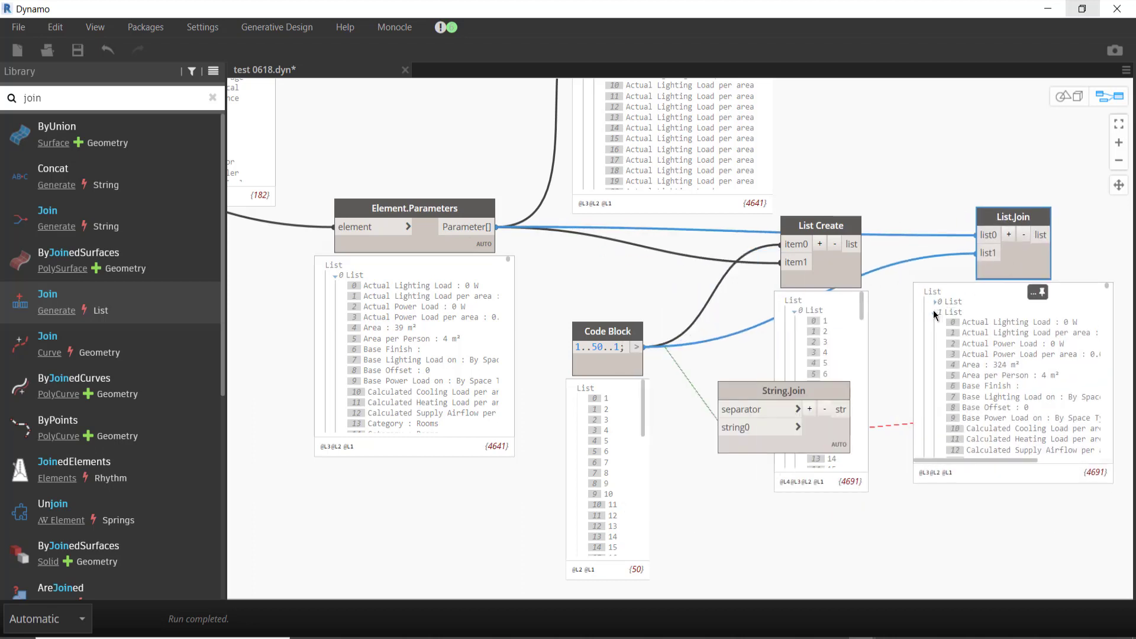
click(935, 313)
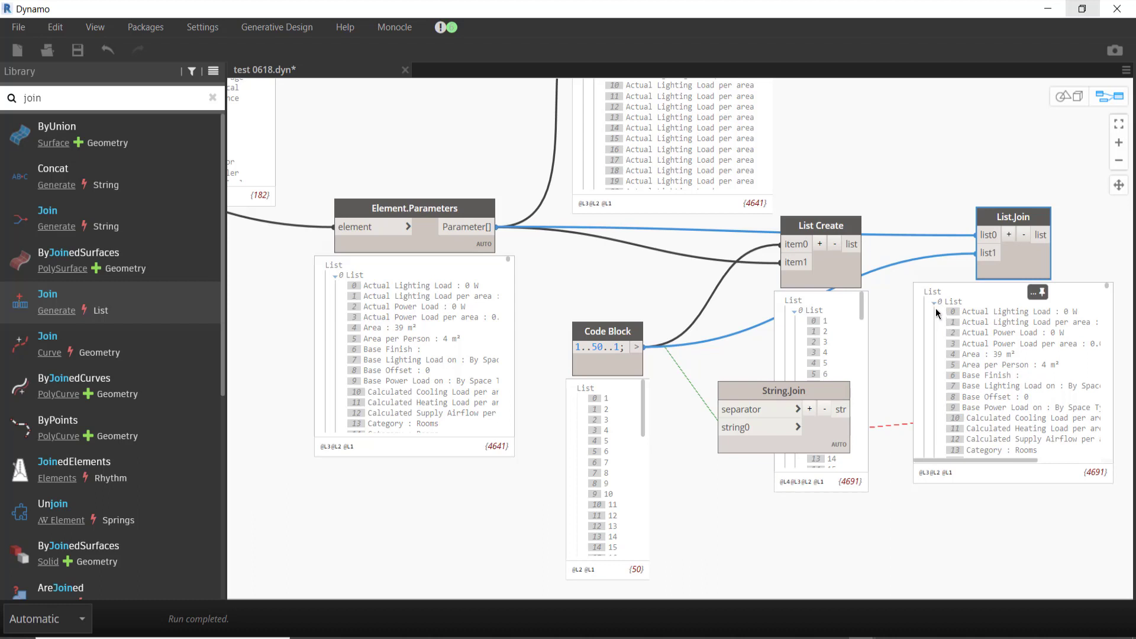
click(936, 323)
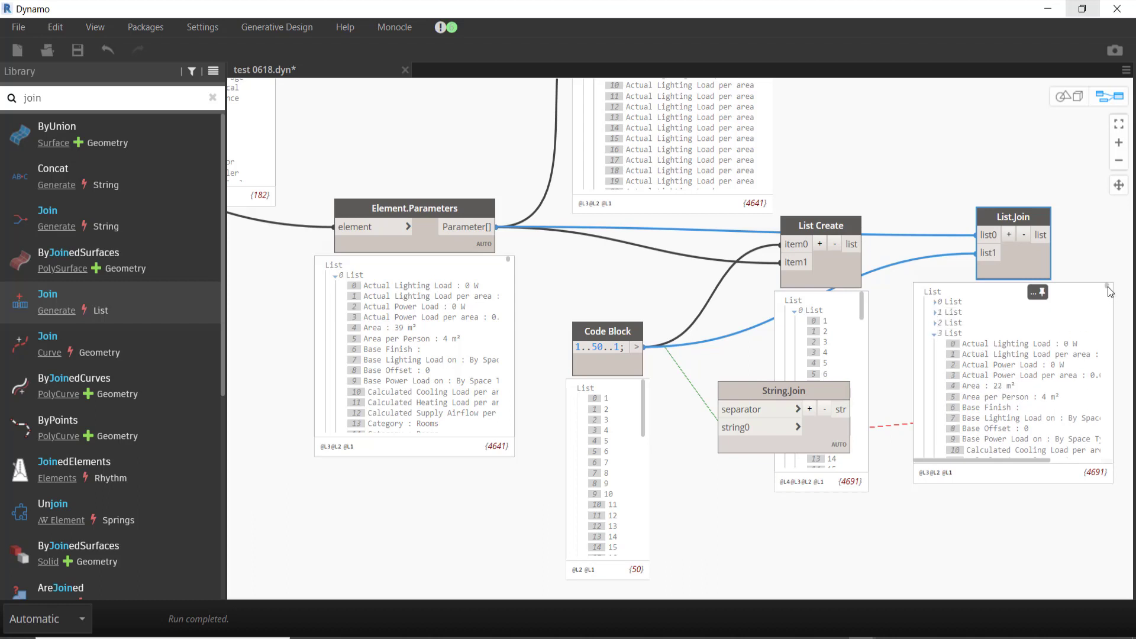
drag(1109, 290, 1097, 467)
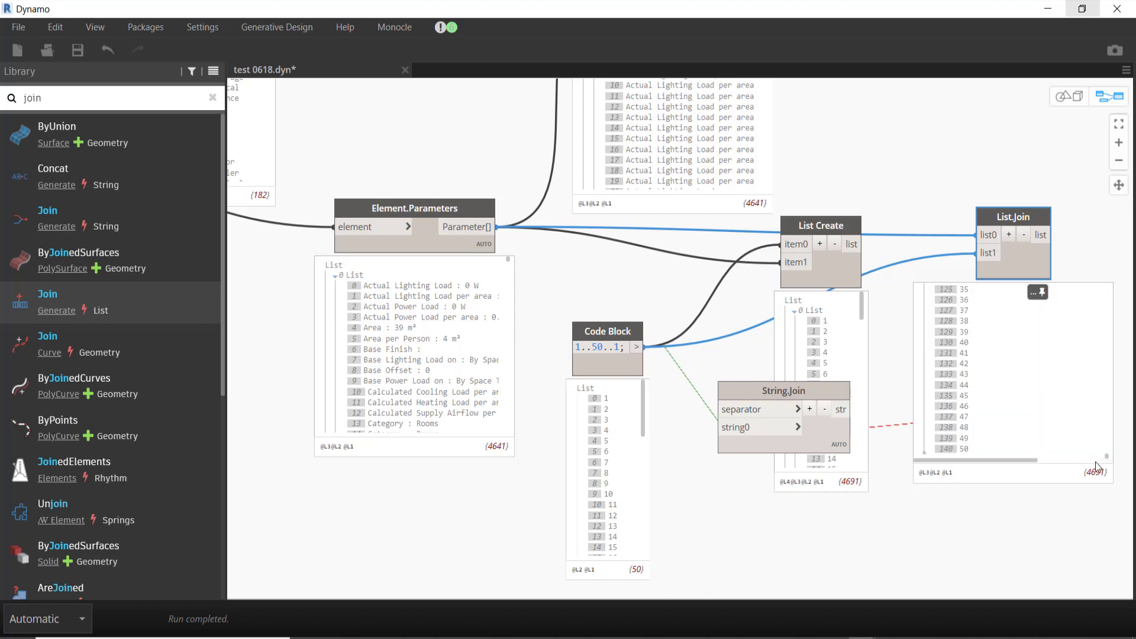
scroll(1100, 433, up, 2)
scroll(1099, 432, up, 3)
scroll(1100, 431, up, 3)
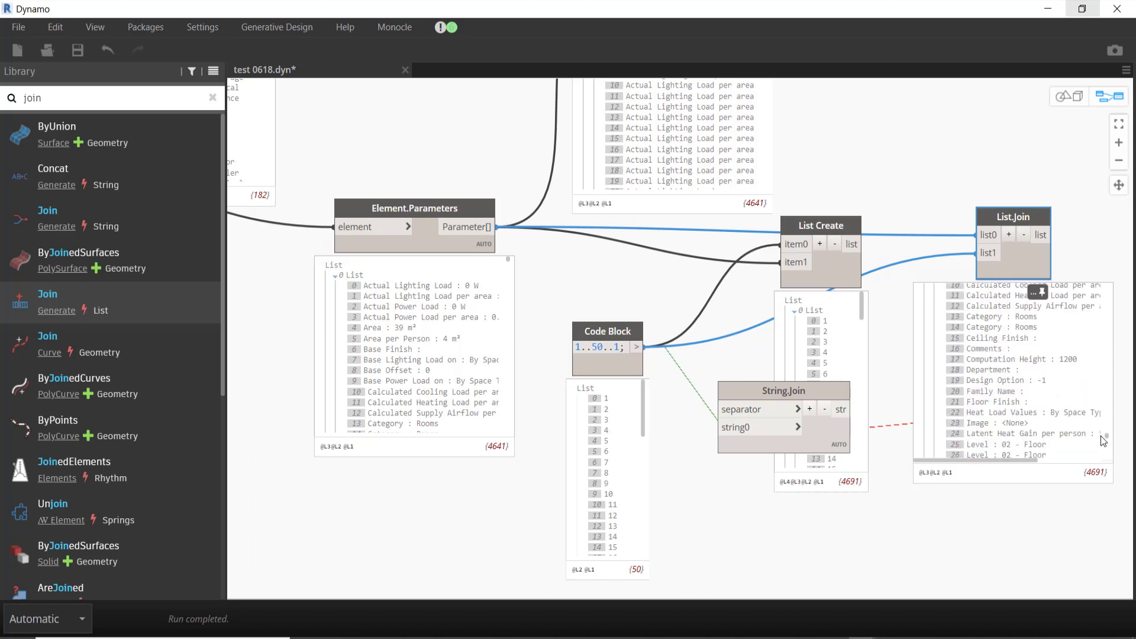
scroll(1102, 444, down, 3)
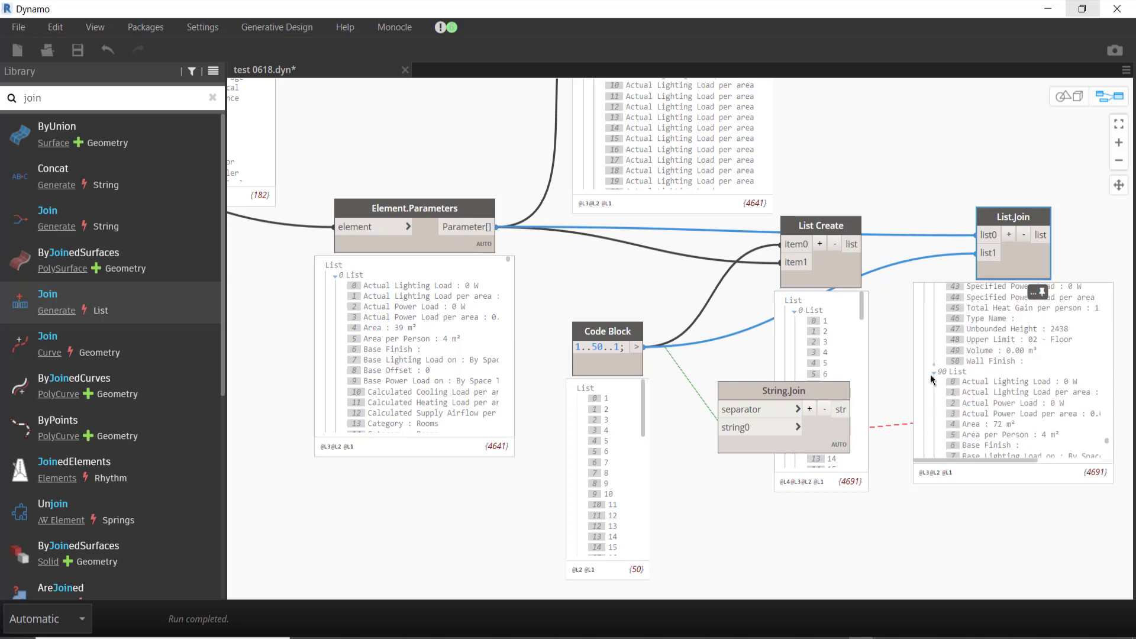
click(935, 372)
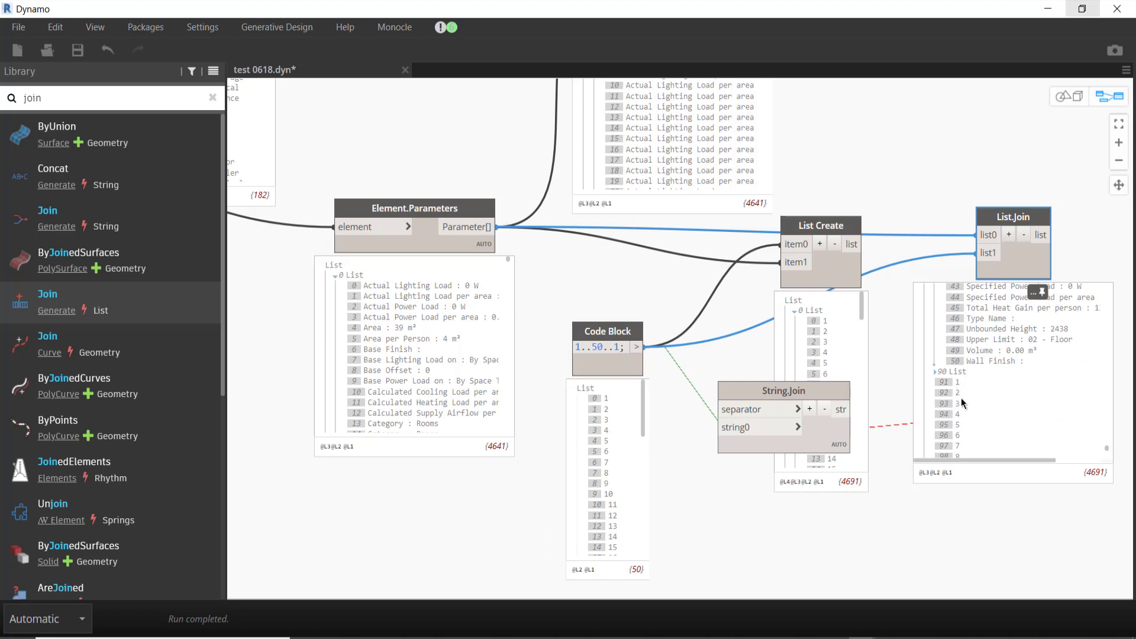
scroll(958, 375, up, 5)
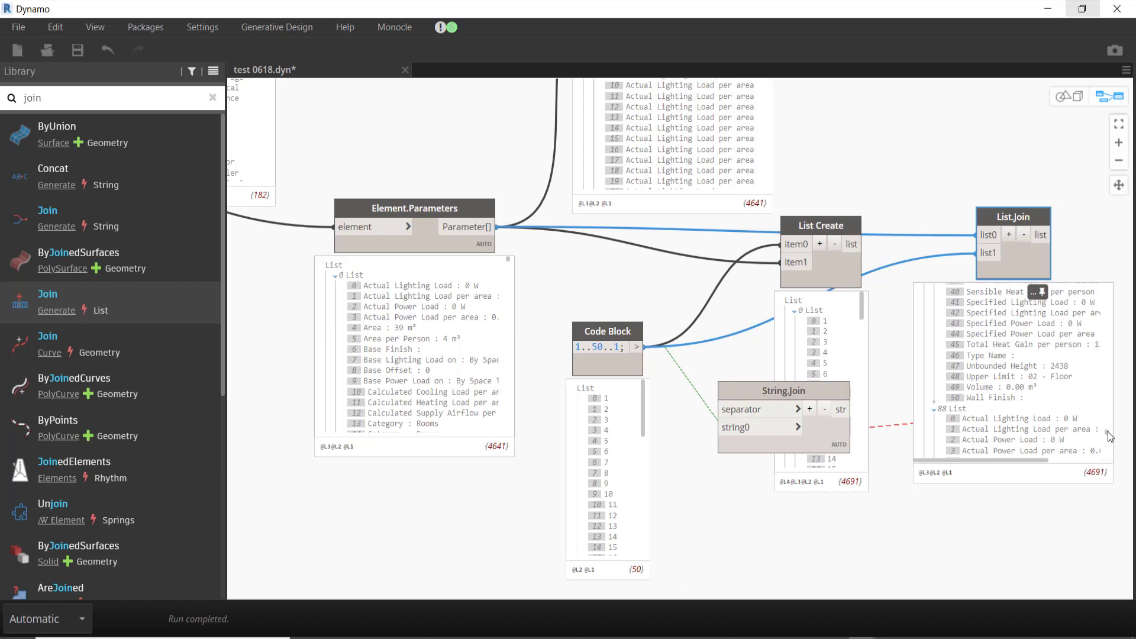
scroll(1109, 438, up, 5)
scroll(1109, 287, up, 5)
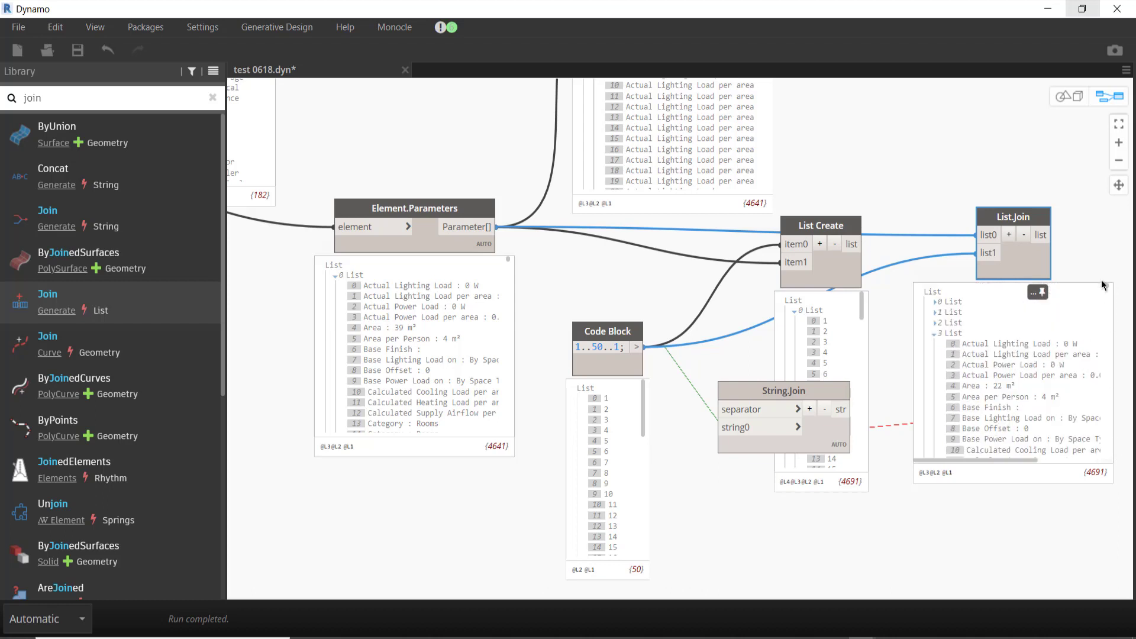
click(934, 335)
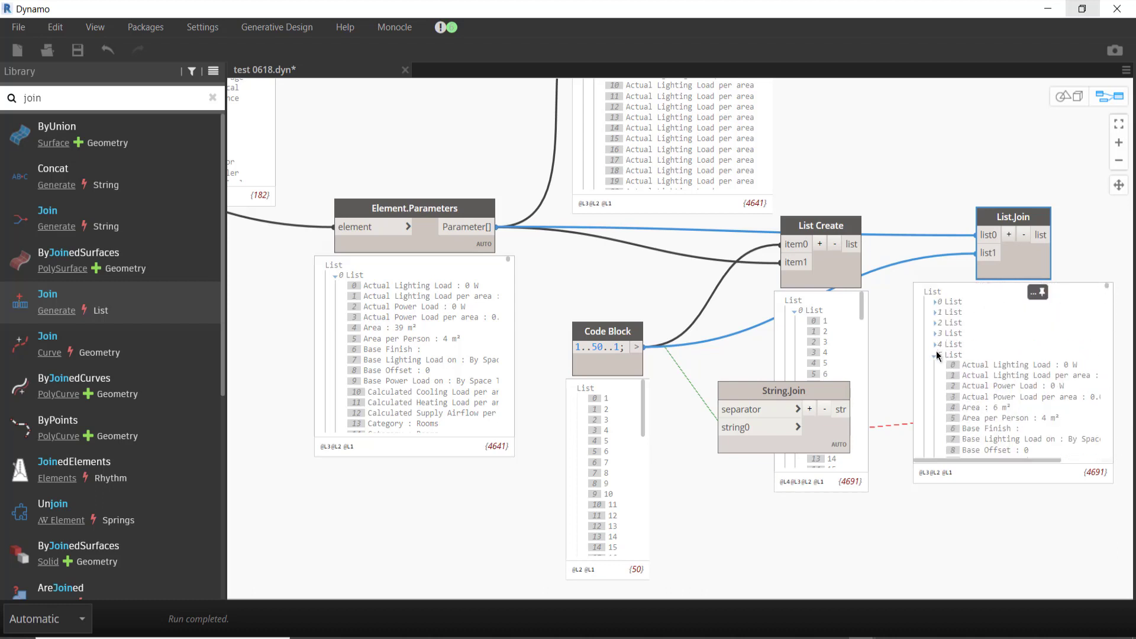
Step: Remove the stray String.Join node from the graph
drag(758, 390, 731, 516)
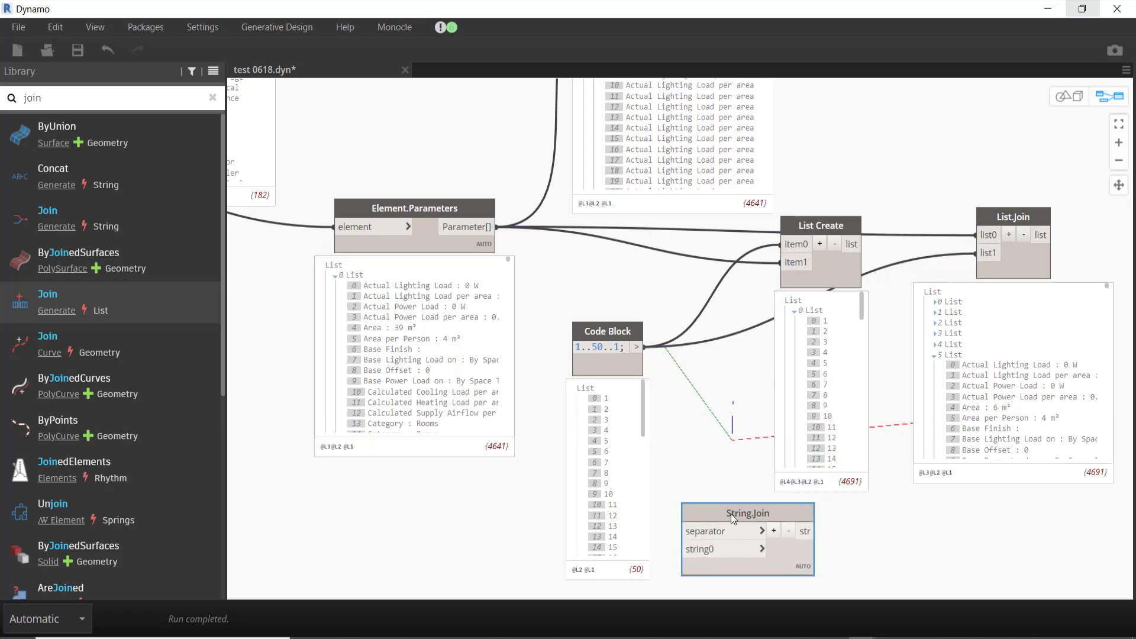
right_click(731, 514)
click(636, 329)
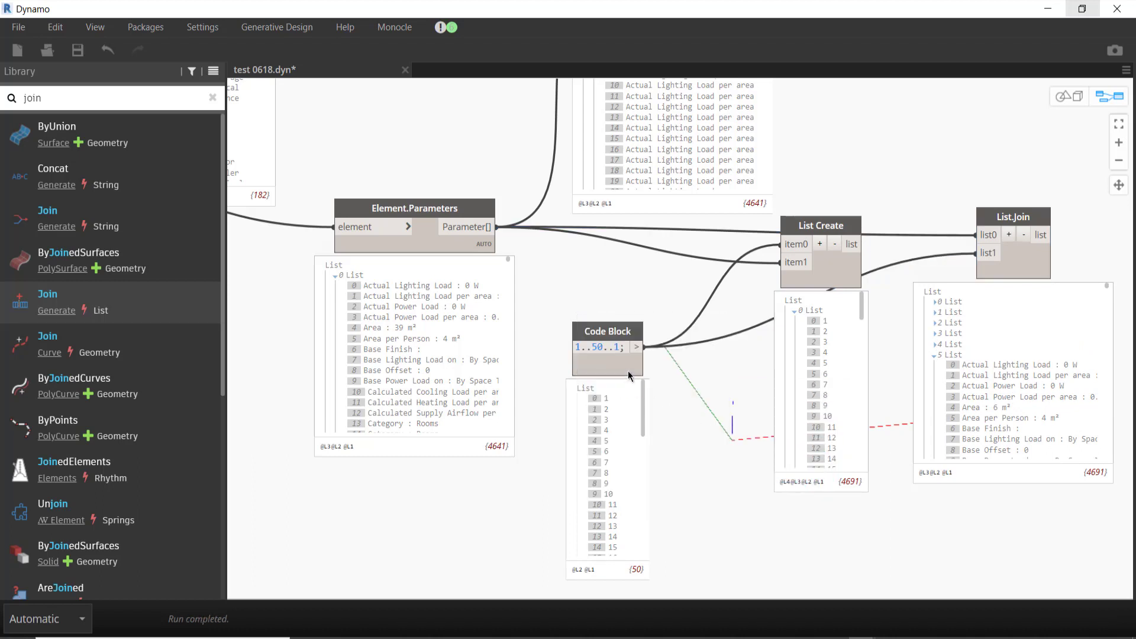
Step: Duplicate the List Create node and reduce the copy to a single item0 input
click(629, 374)
text(list)
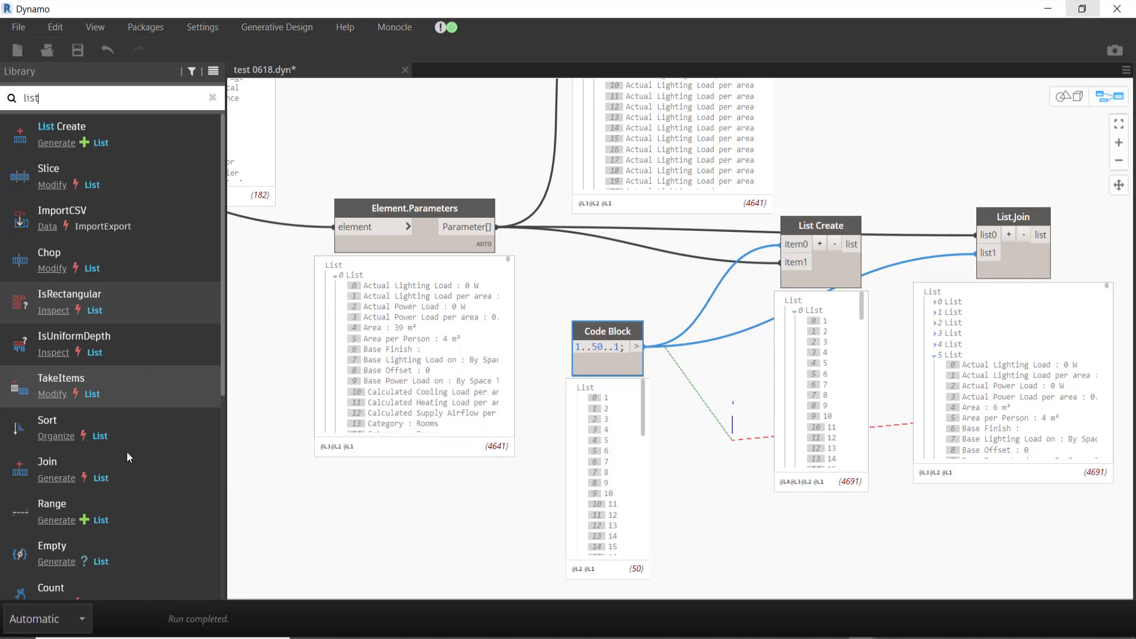
scroll(129, 476, down, 2)
scroll(129, 476, down, 1)
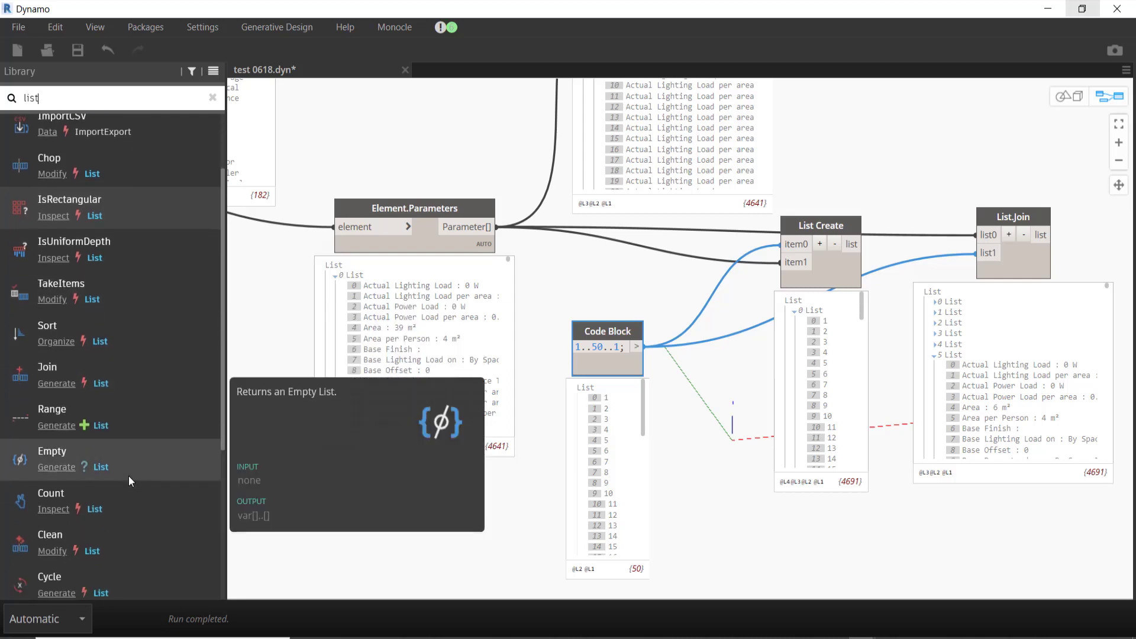
scroll(129, 476, down, 1)
click(784, 299)
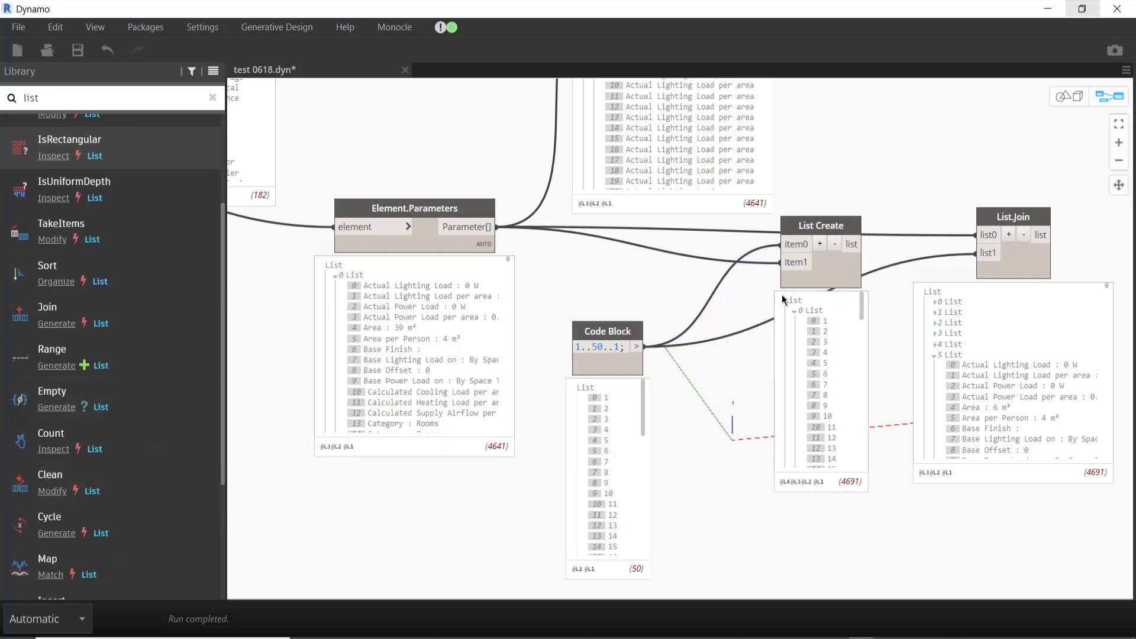
click(836, 264)
key(ctrl+c)
key(ctrl+v)
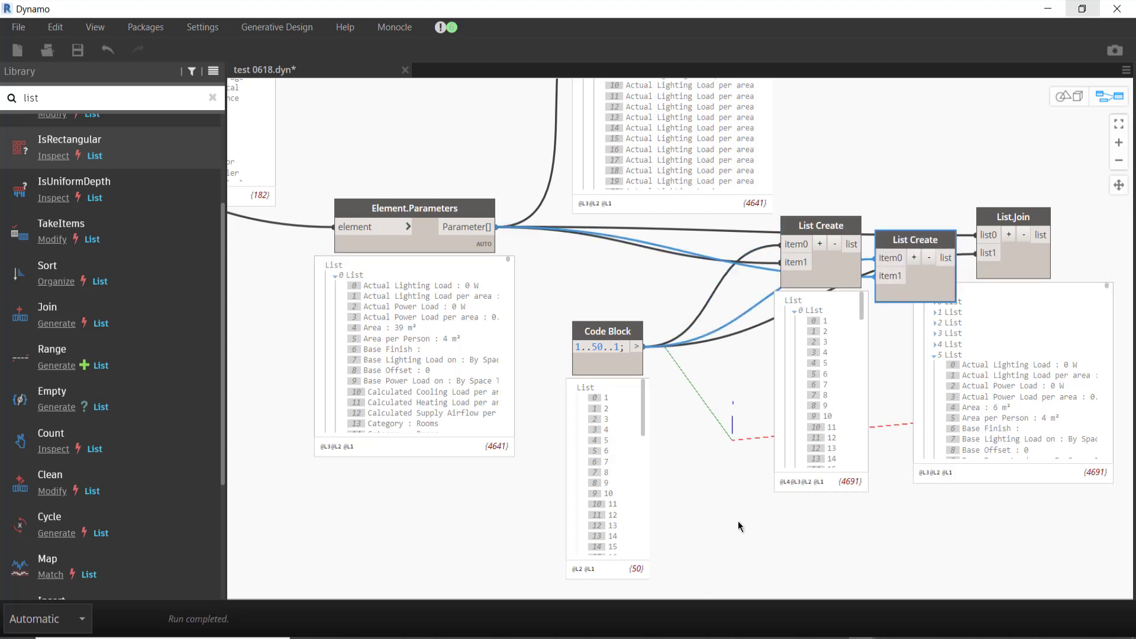
drag(929, 268, 762, 432)
click(762, 431)
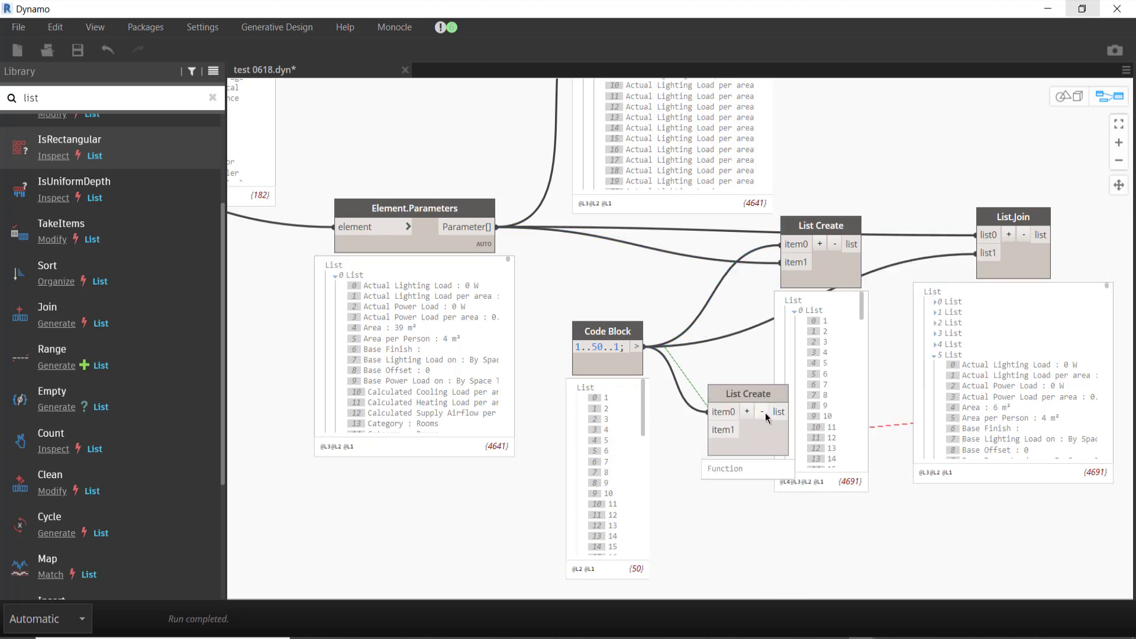
drag(759, 438, 748, 428)
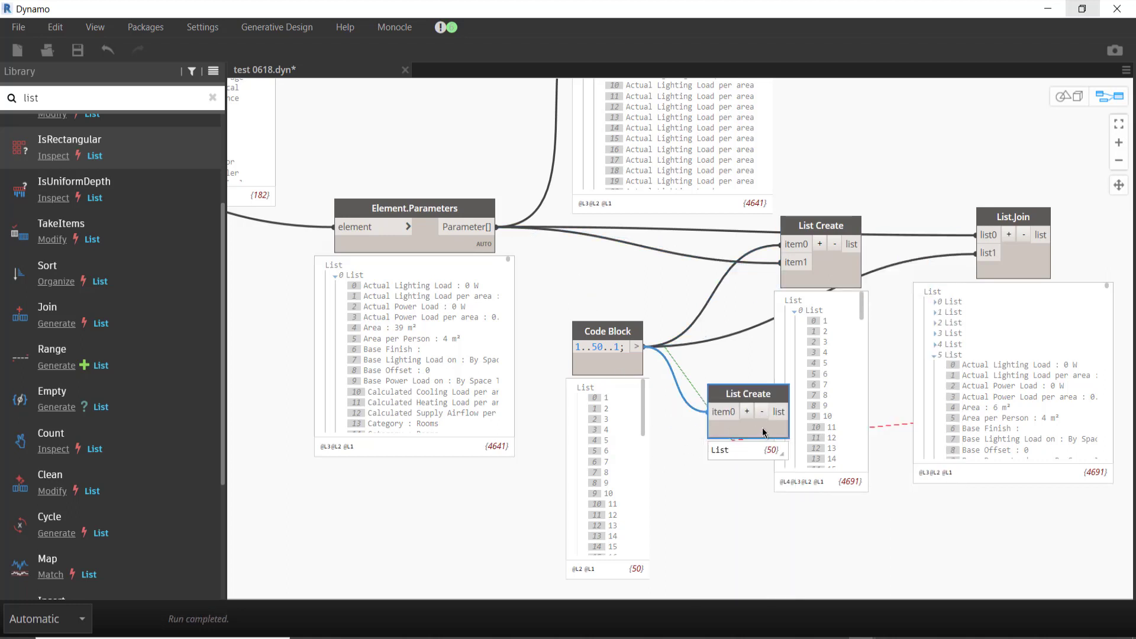
mouse_move(737, 400)
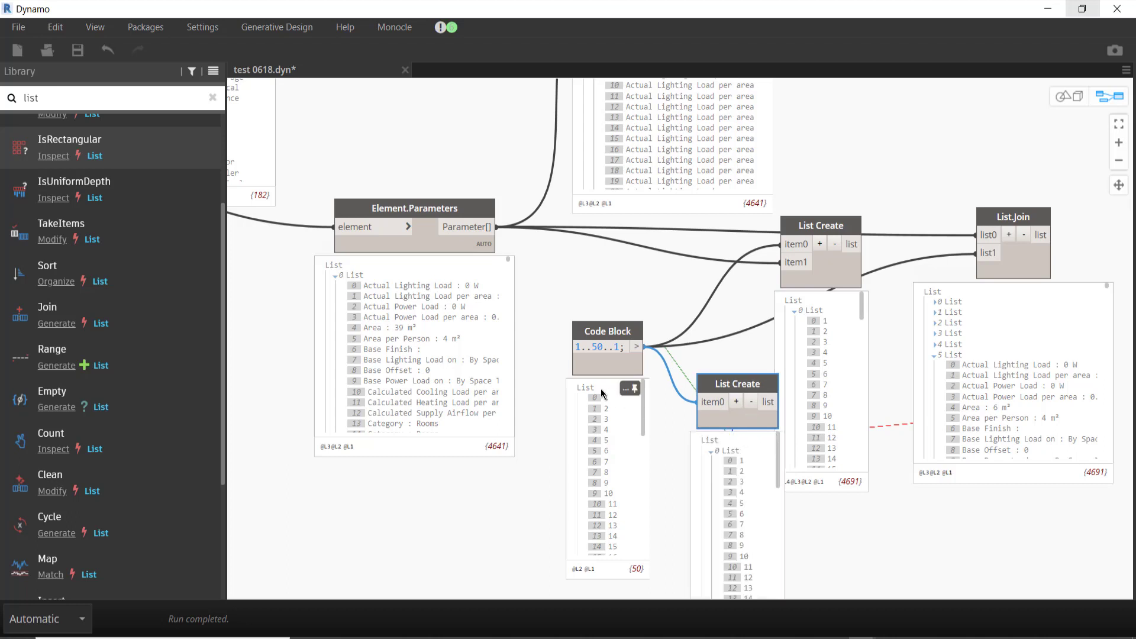
mouse_move(755, 426)
mouse_down()
mouse_move(715, 420)
mouse_move(779, 261)
mouse_up()
Step: Feed the new List Create into the original's item0 and inspect the nested room outputs
click(794, 243)
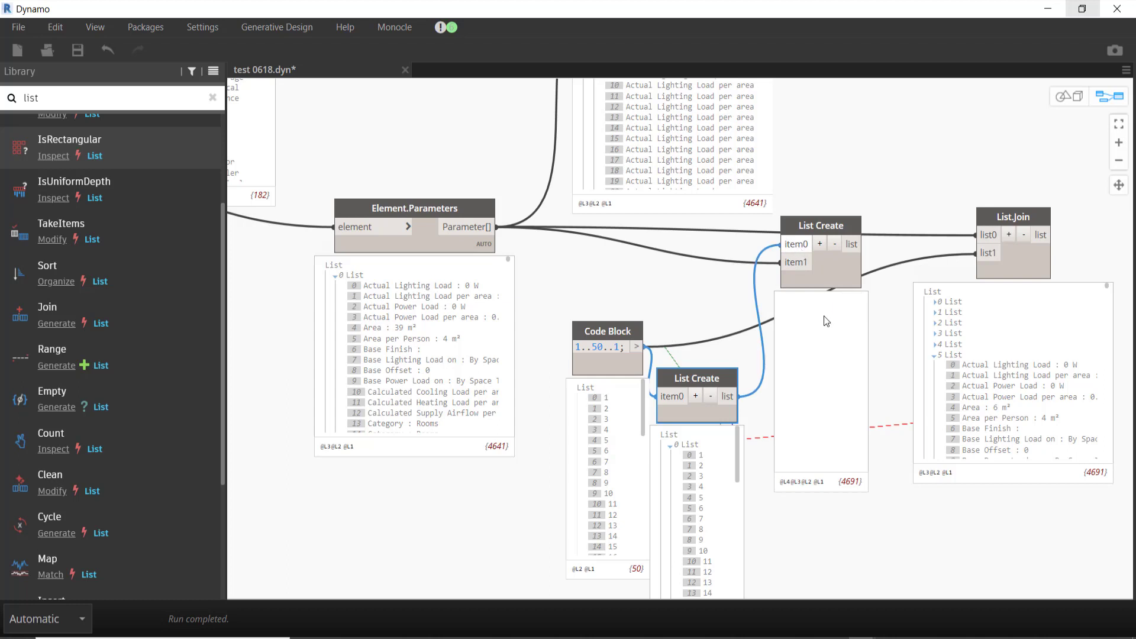
click(799, 322)
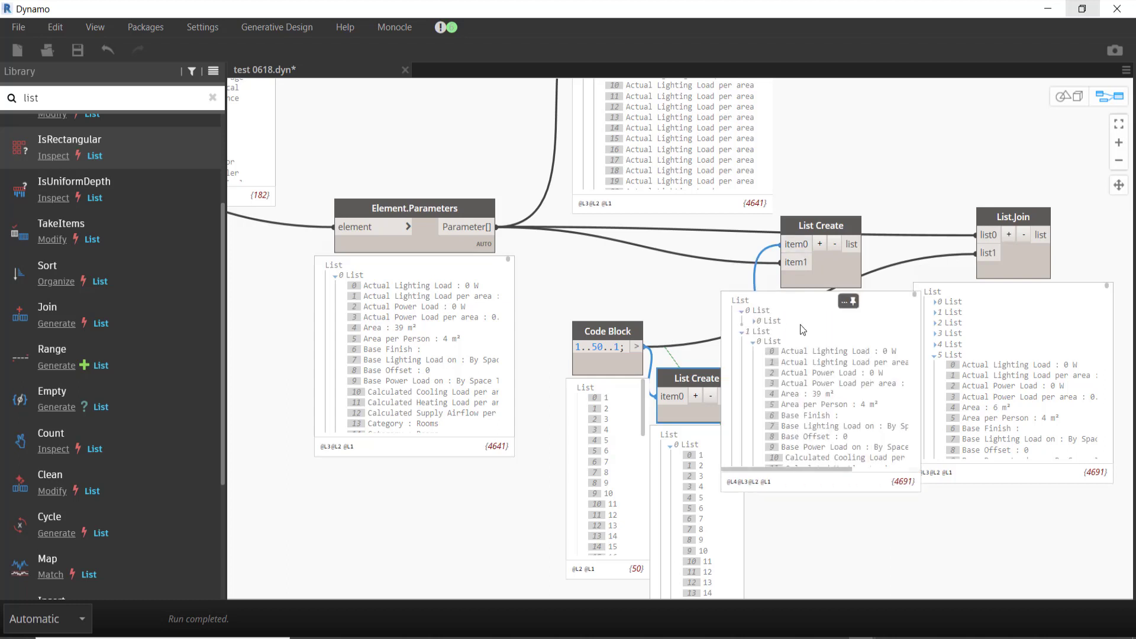
click(755, 353)
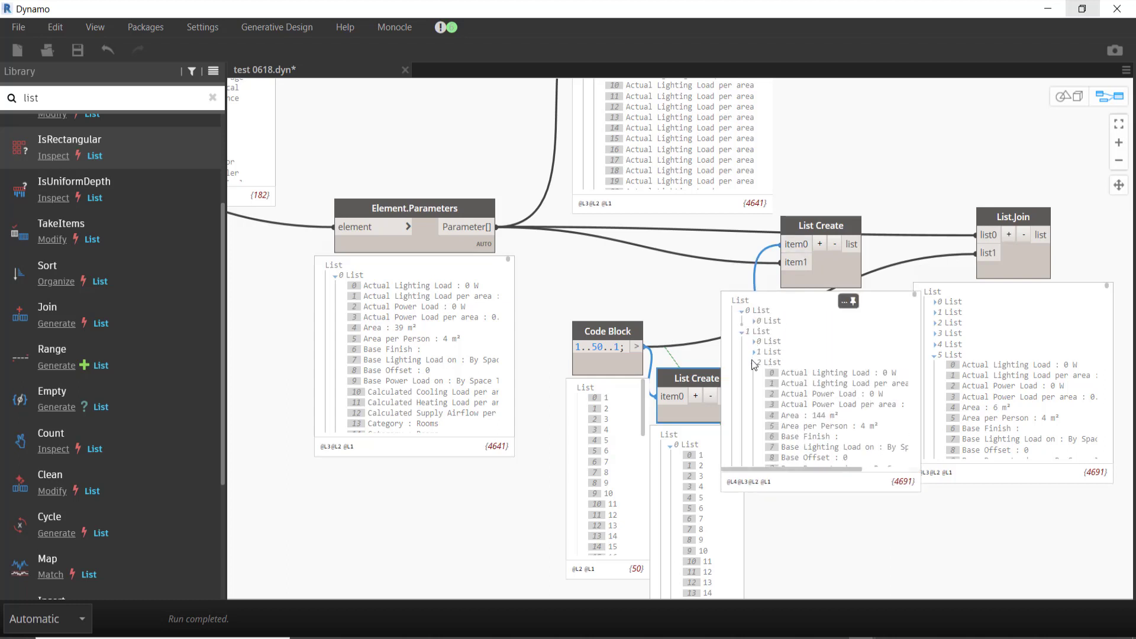
click(755, 374)
click(754, 374)
click(755, 384)
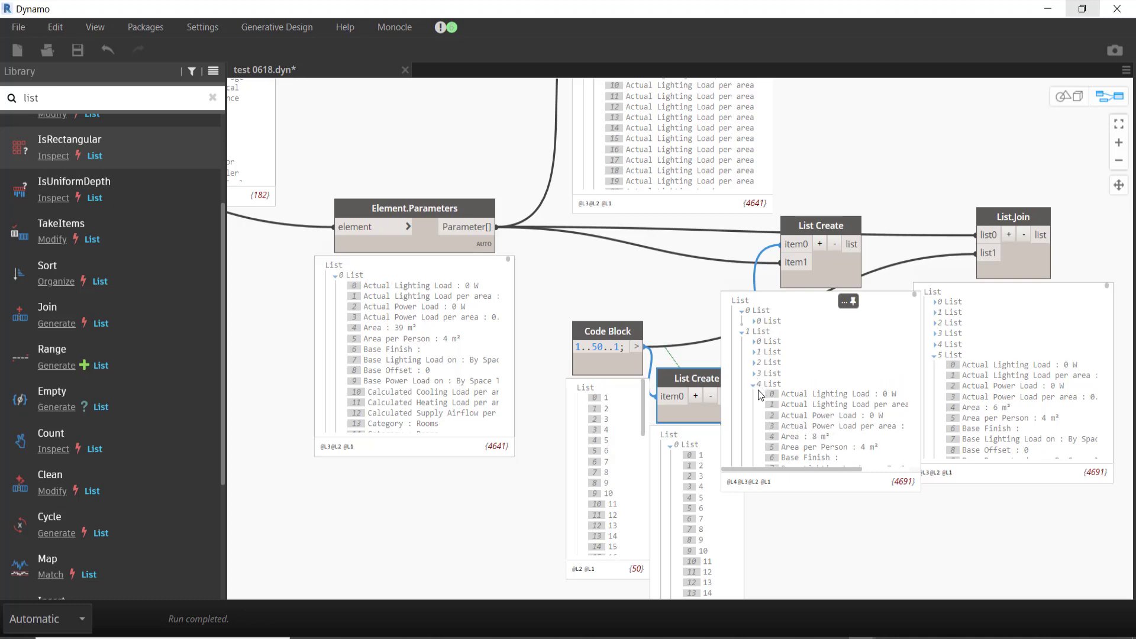
click(756, 385)
click(756, 395)
Step: Move the List Create node up next to List.Transpose
drag(857, 274, 520, 271)
middle_drag(525, 219, 554, 462)
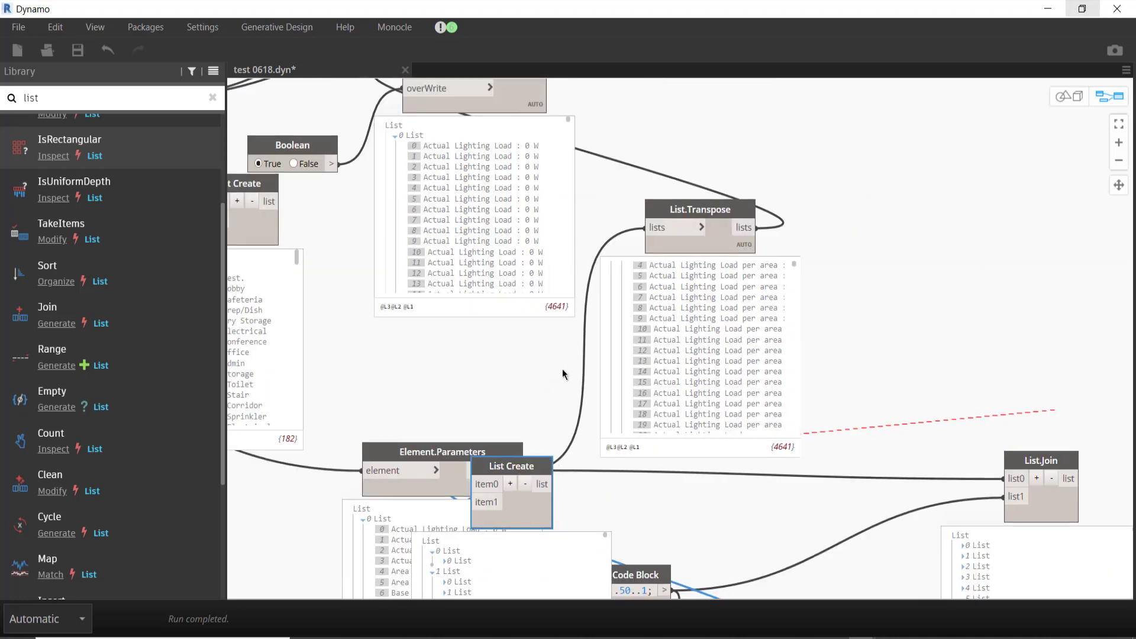
mouse_move(540, 503)
mouse_down()
mouse_move(583, 330)
mouse_move(681, 231)
mouse_up()
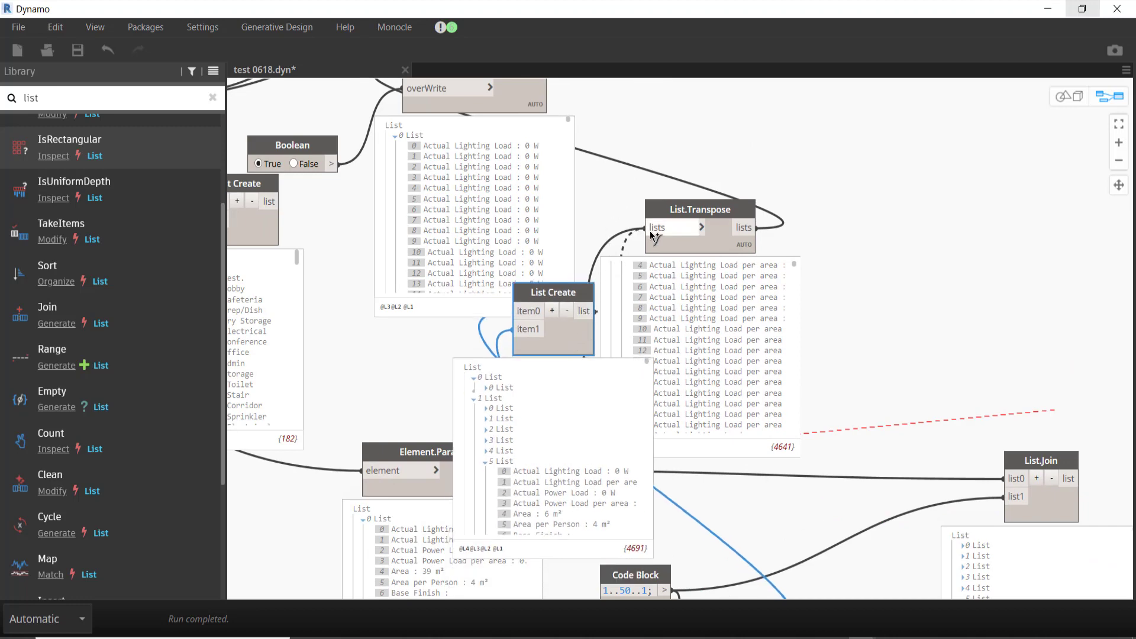
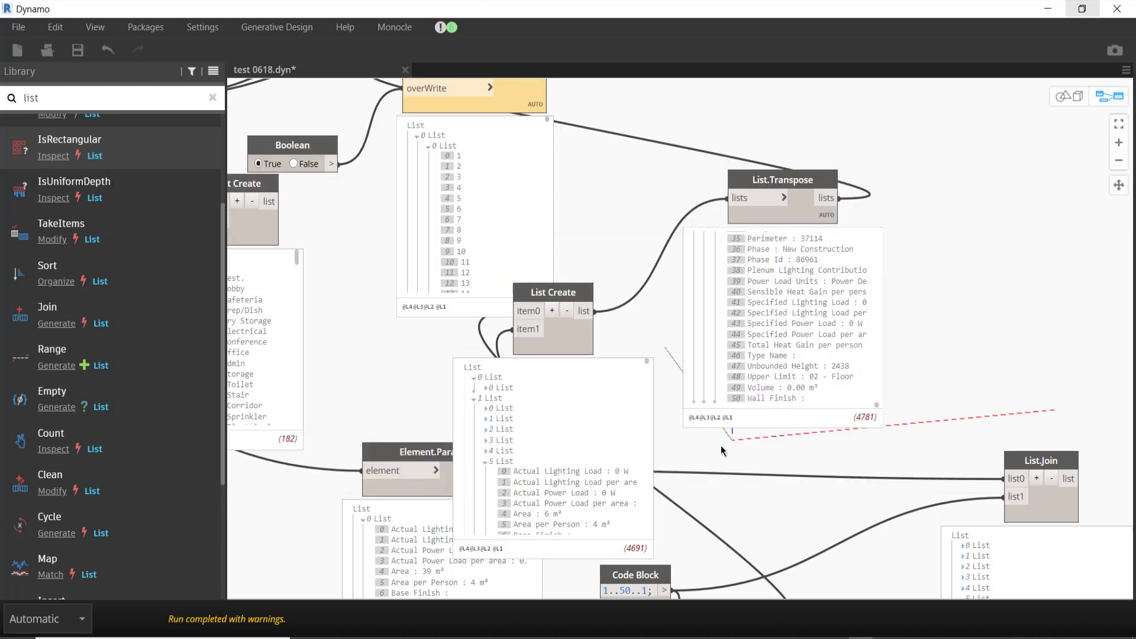
Step: Add a List.Flatten node between List Create and List.Transpose, fed by List Create
middle_drag(721, 451, 717, 410)
drag(573, 294, 612, 297)
middle_drag(829, 167, 714, 271)
drag(662, 244, 1044, 111)
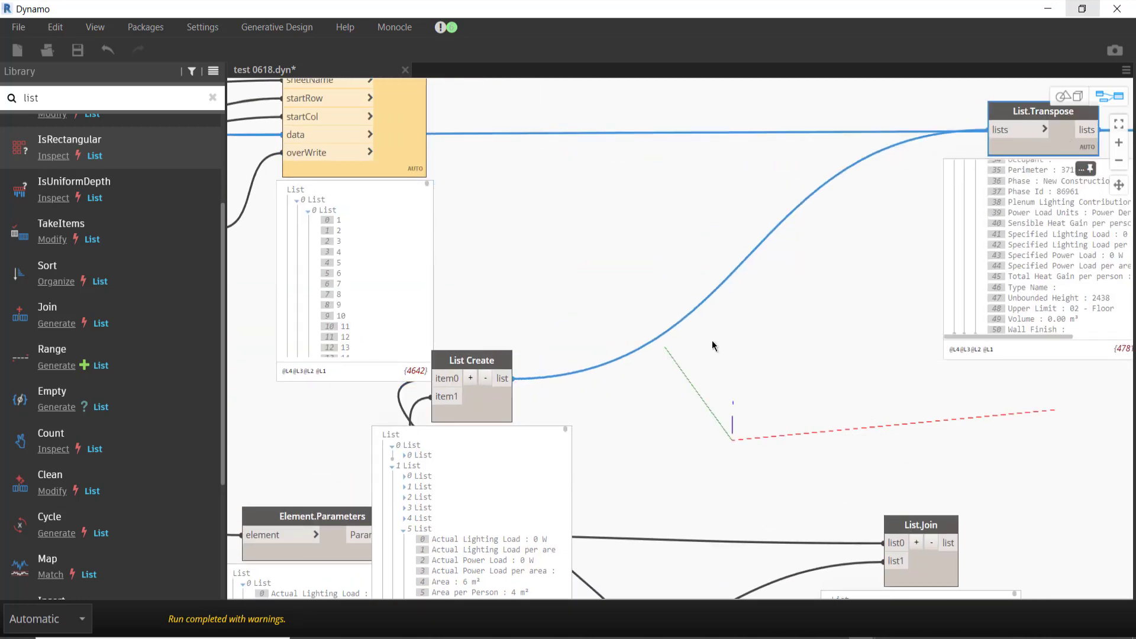
right_click(695, 357)
text(f)
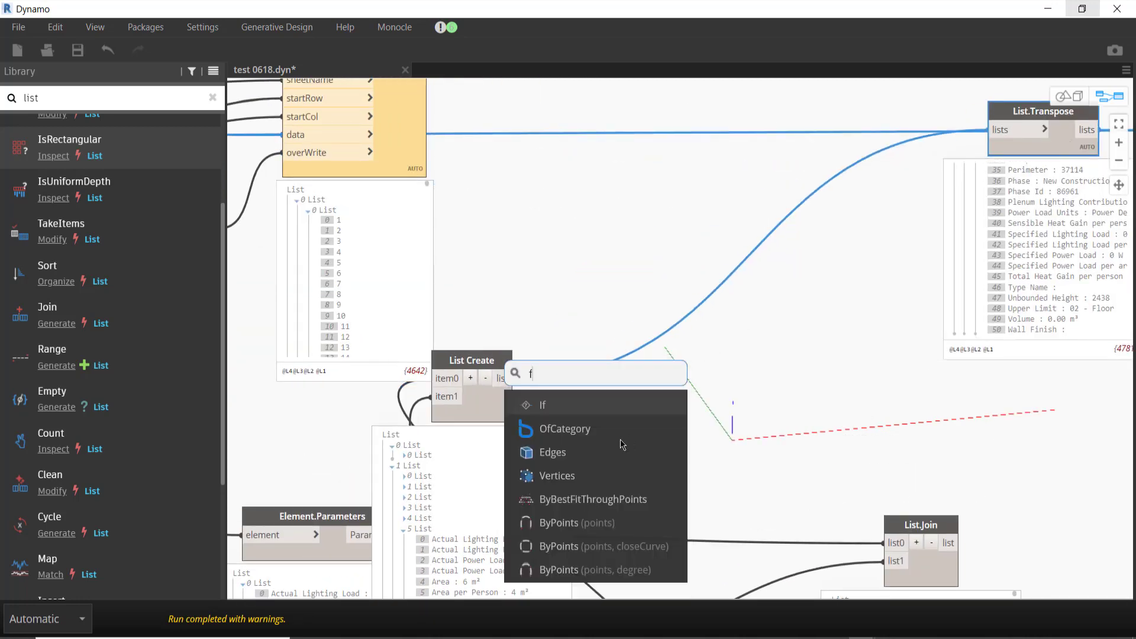
text(latt)
click(542, 402)
drag(621, 413, 735, 308)
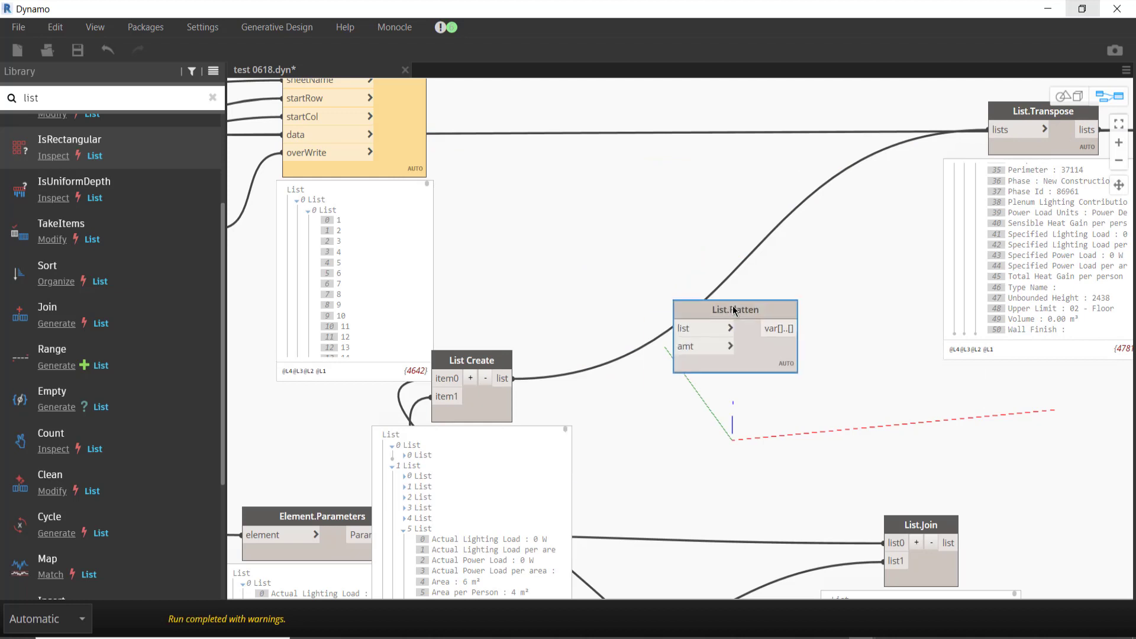
drag(513, 378, 675, 328)
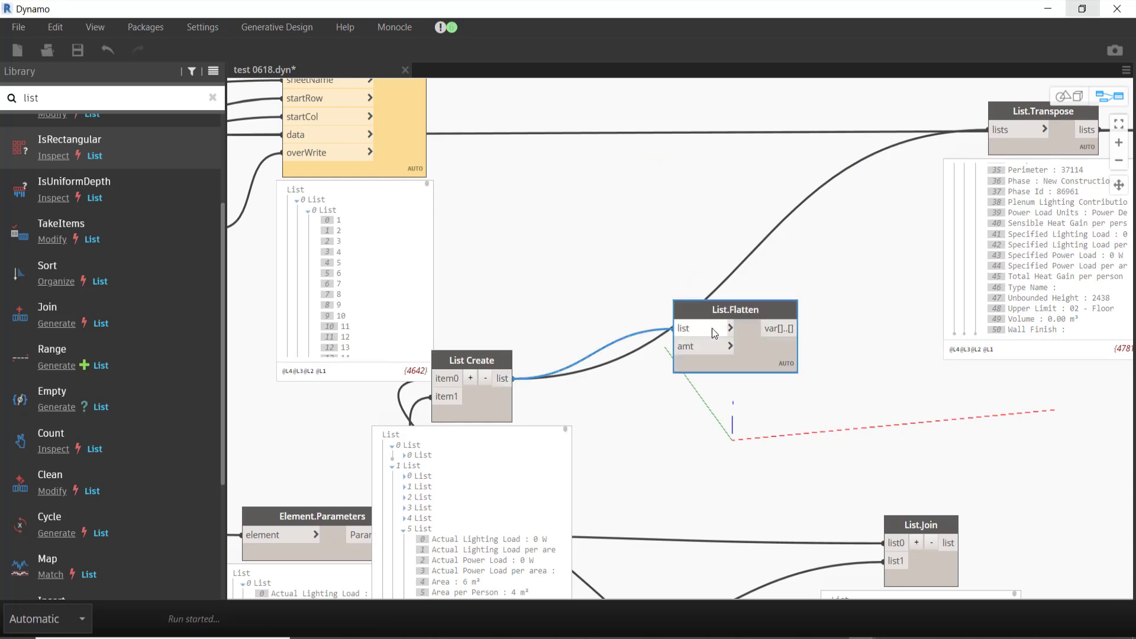
mouse_move(730, 382)
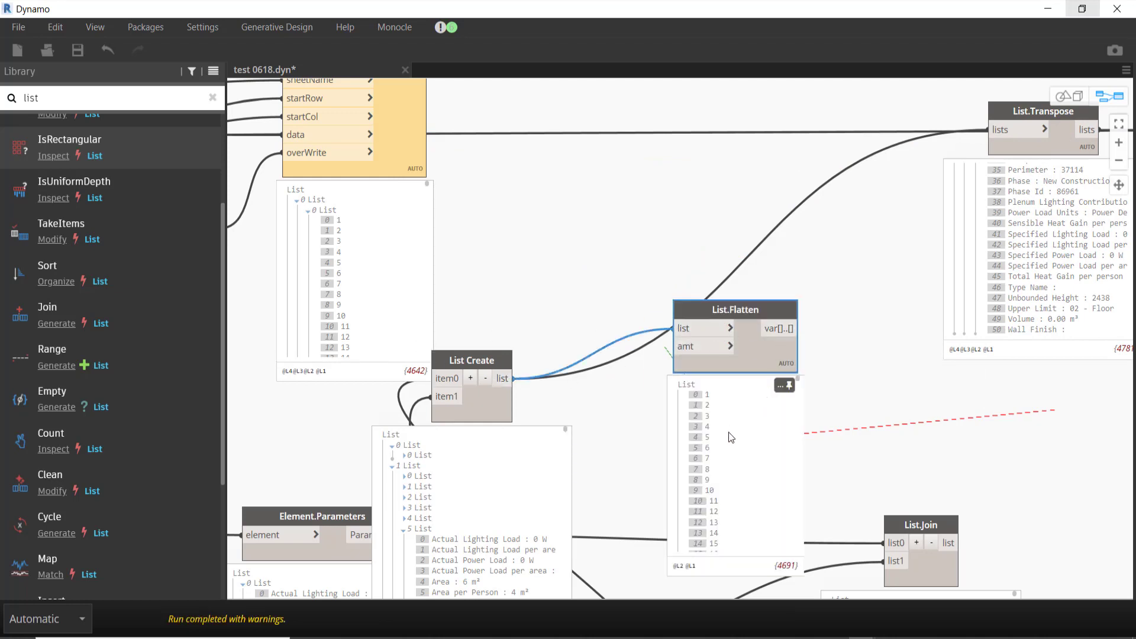
scroll(731, 437, down, 5)
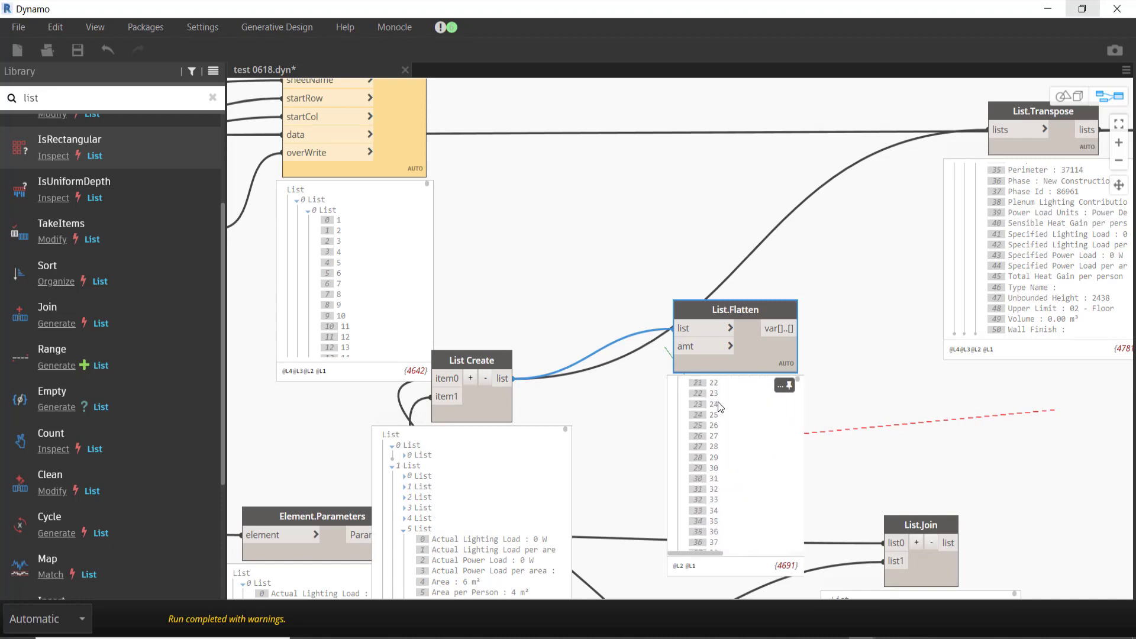
middle_drag(550, 396, 562, 272)
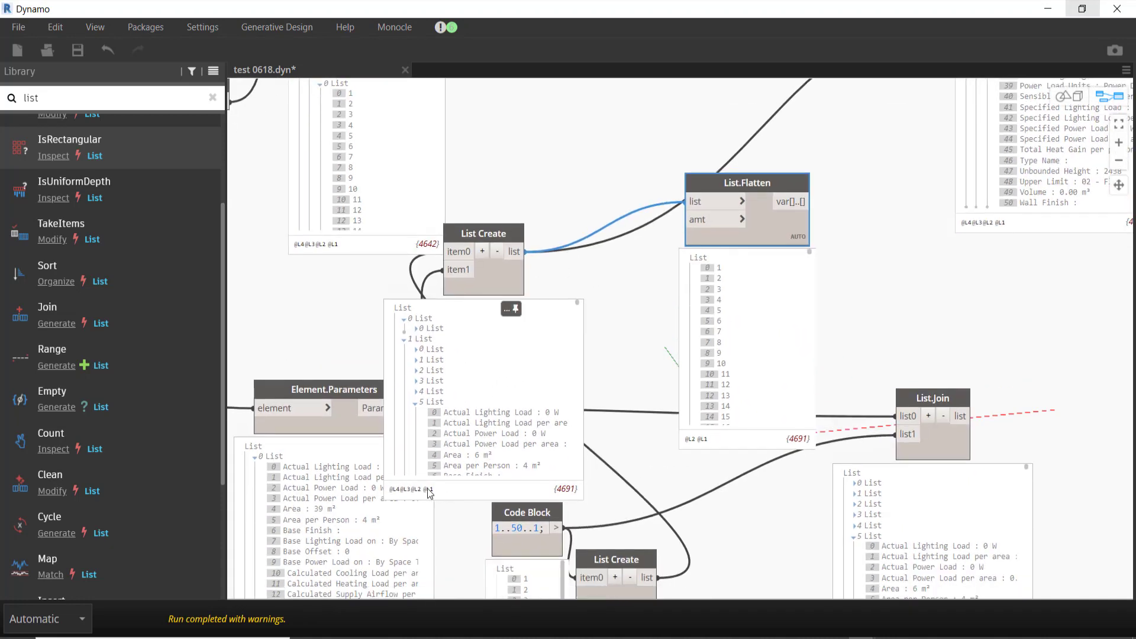
click(744, 202)
click(655, 203)
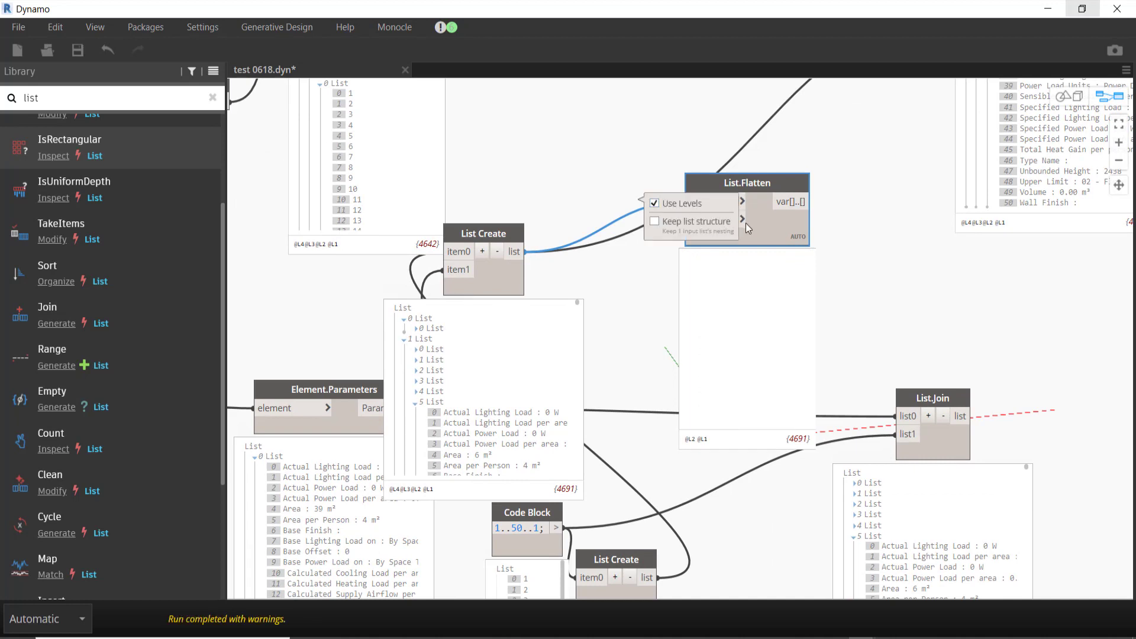
click(723, 267)
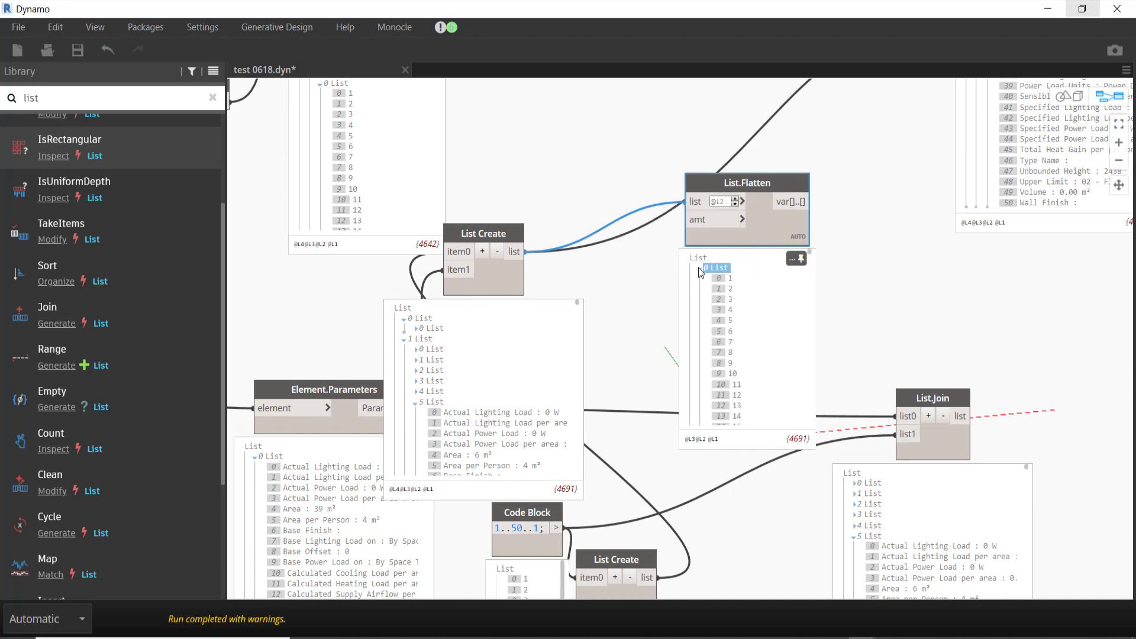
Step: Expand and collapse room lists in the List.Flatten preview to check each room's parameters
click(700, 269)
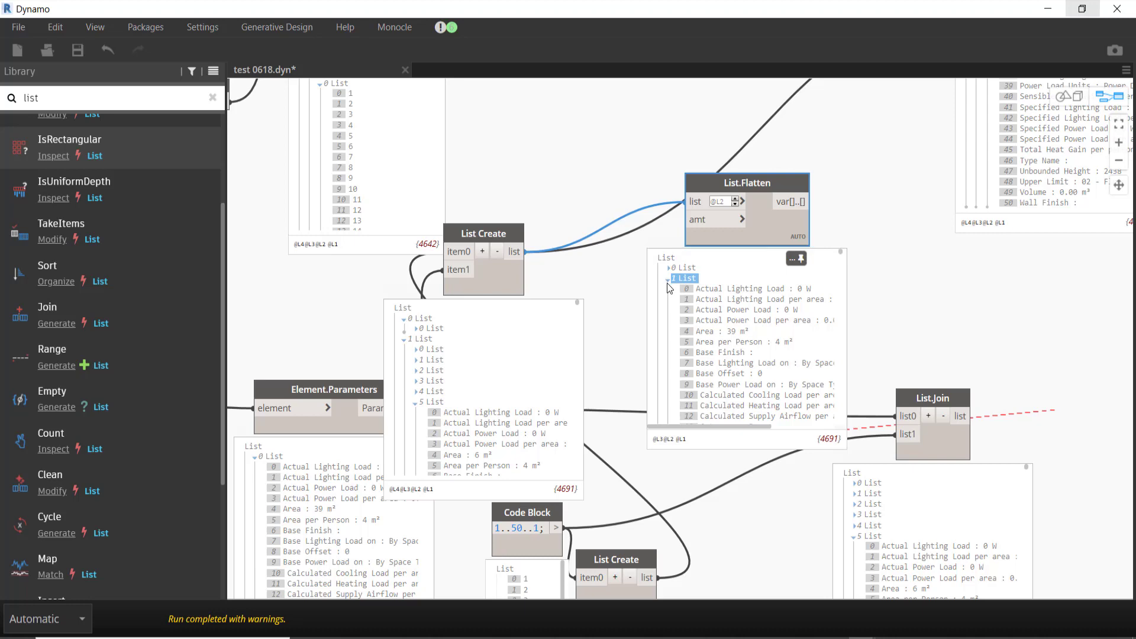
click(668, 282)
click(669, 300)
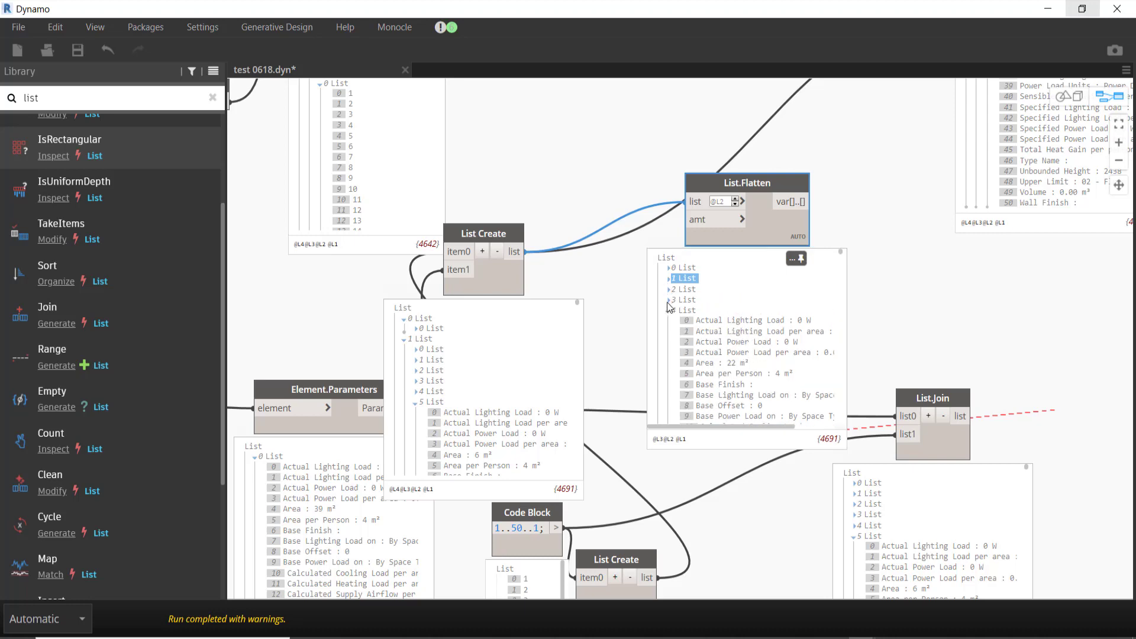
click(667, 309)
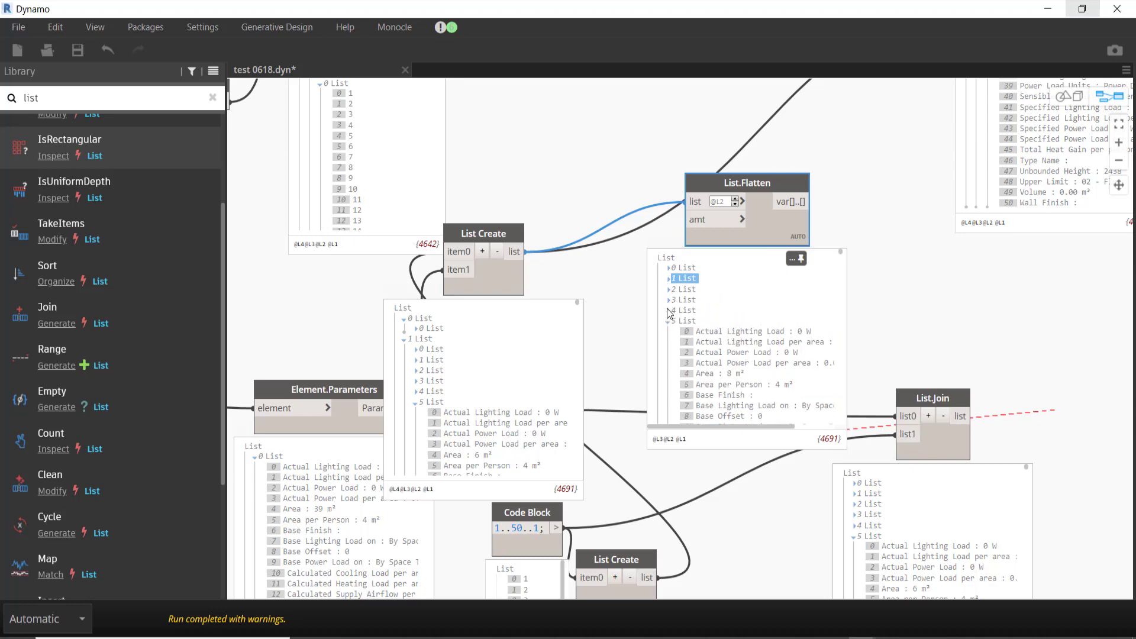
click(813, 202)
Step: Select the whole test.xlsx sheet and AutoFit all column widths
click(802, 205)
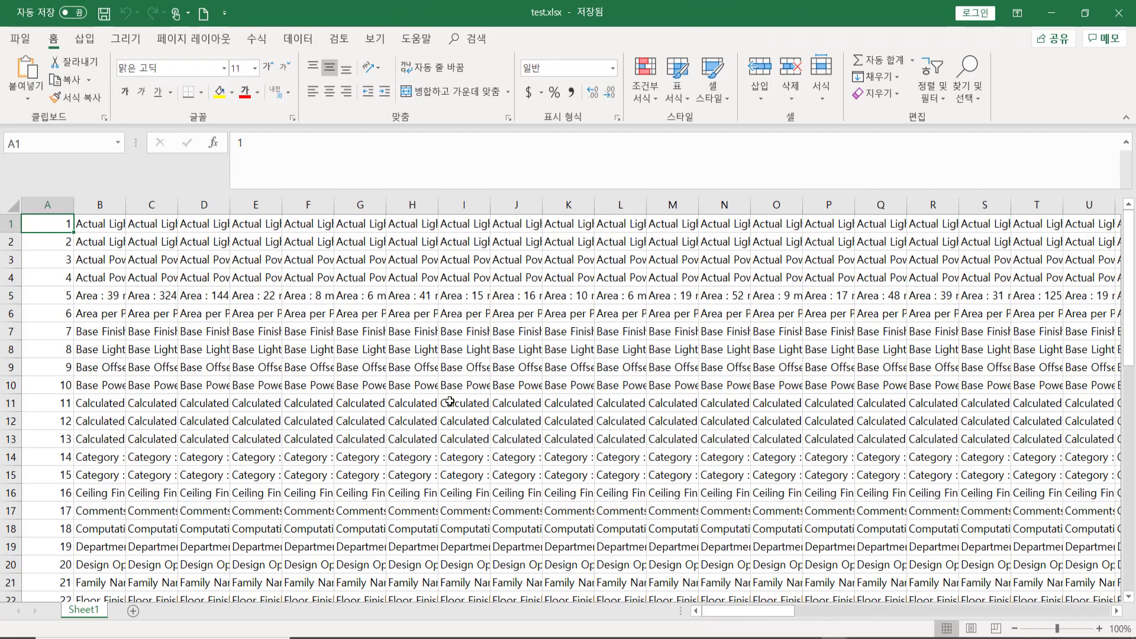
click(14, 206)
double_click(74, 204)
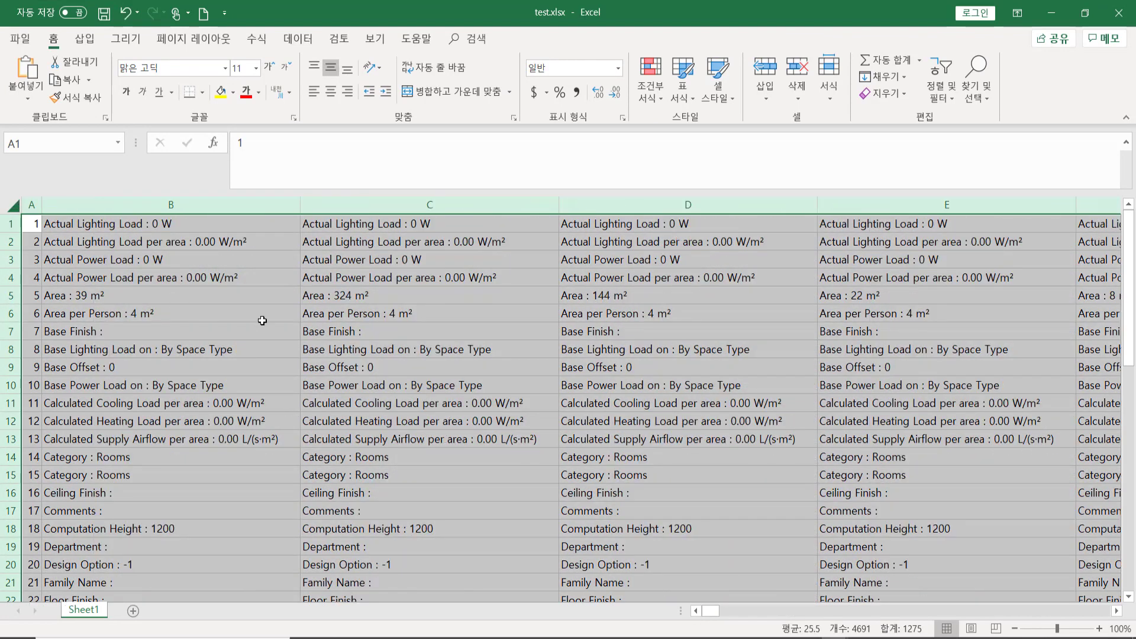
Step: Inspect the exported values in column B, including Area in B5 and Area per Person in B6
click(64, 225)
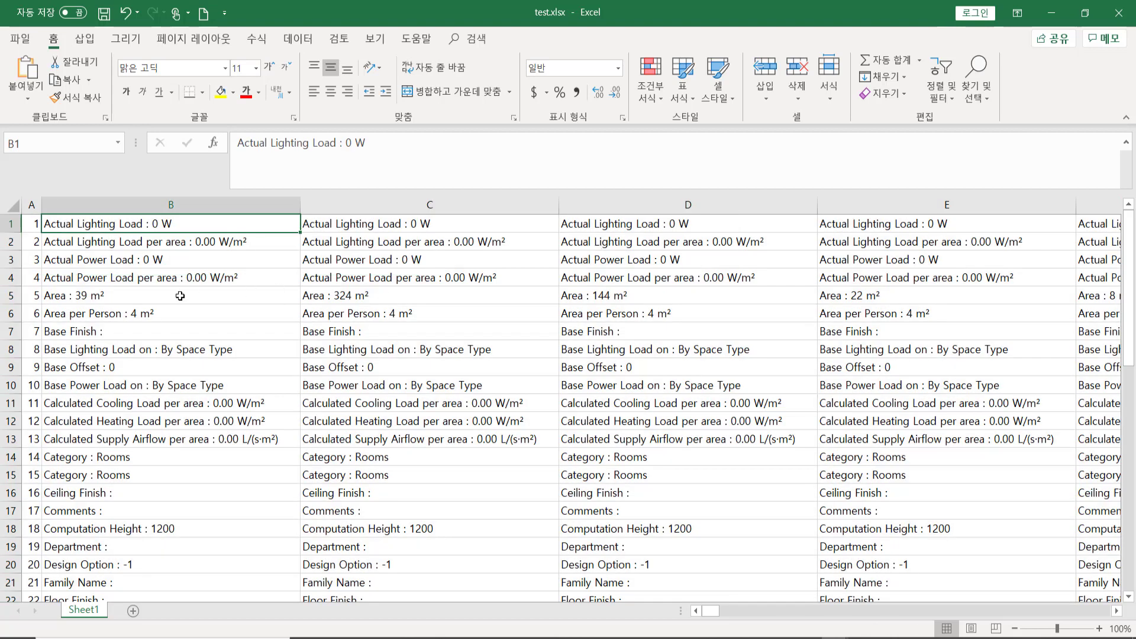
click(148, 297)
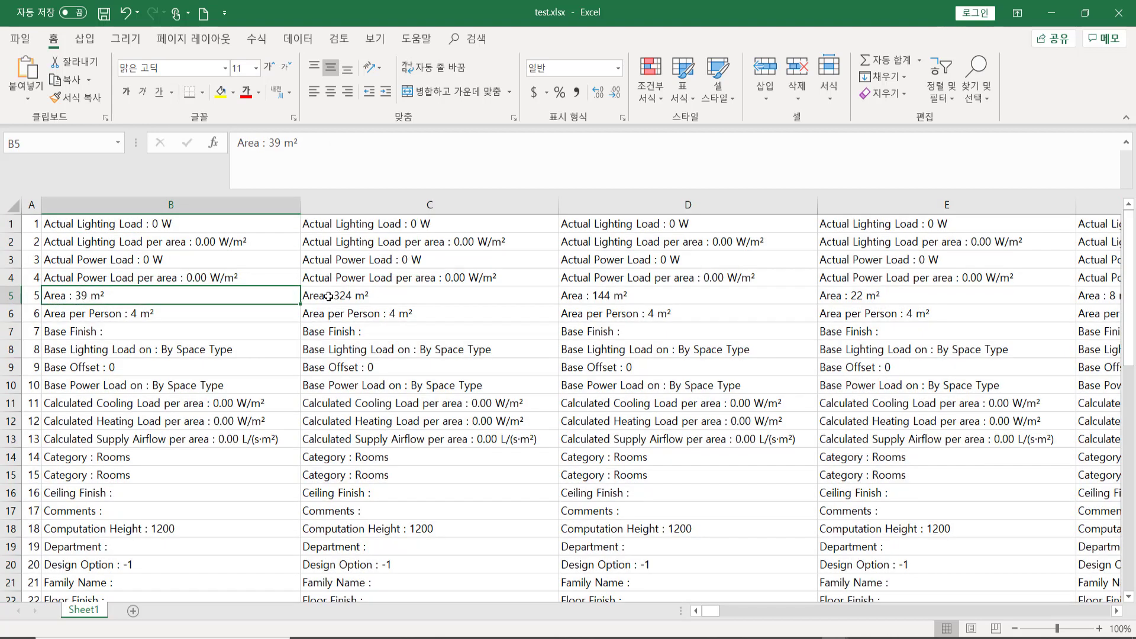
click(111, 320)
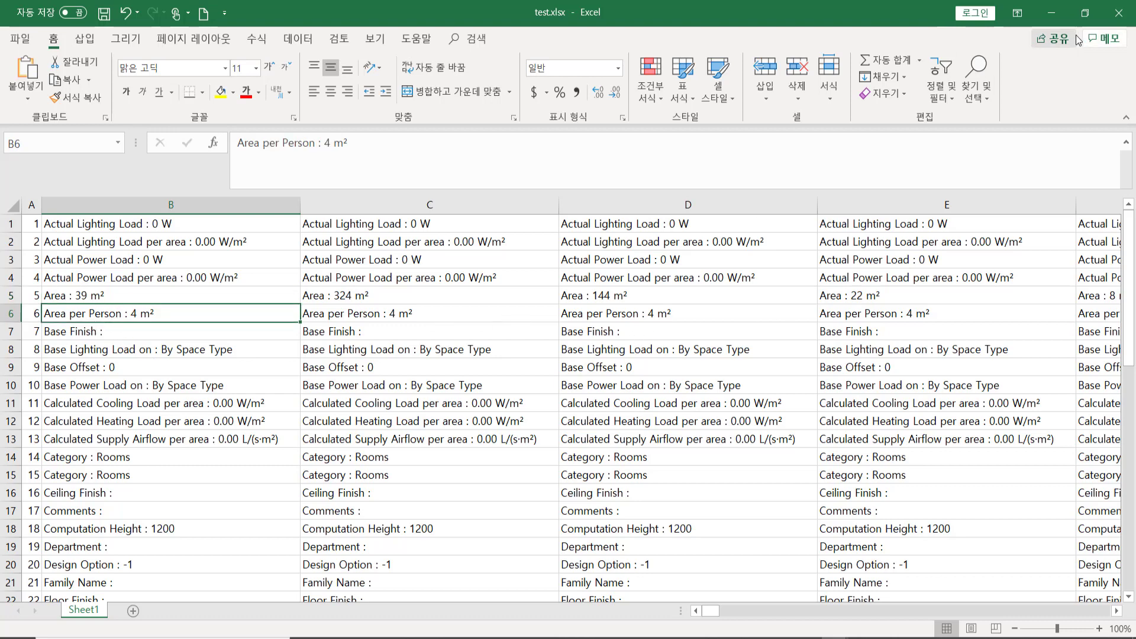
click(63, 226)
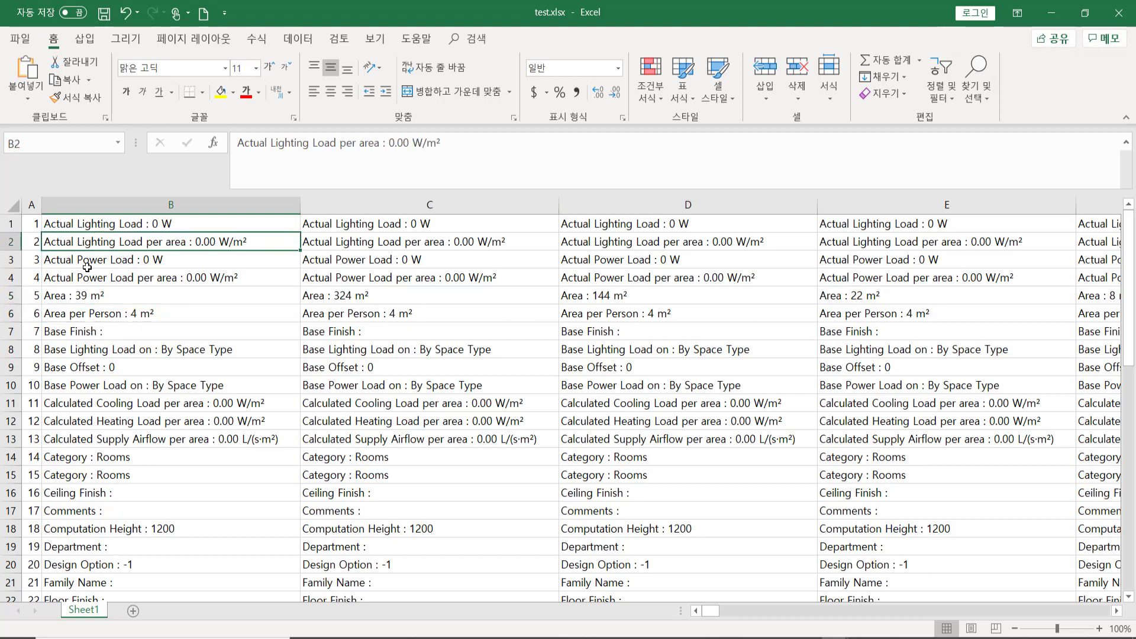
click(81, 260)
click(87, 290)
Step: Check the last values of column B at B43 and B45, then close the unresponsive Excel
click(128, 261)
key(ctrl+Down)
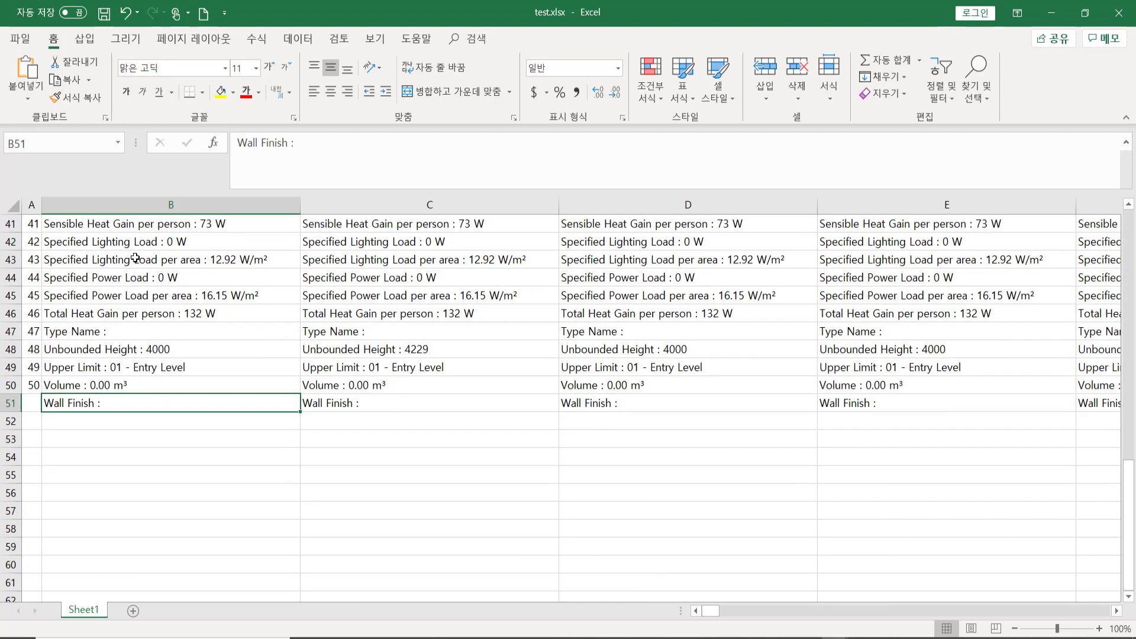
click(128, 260)
scroll(99, 380, up, 3)
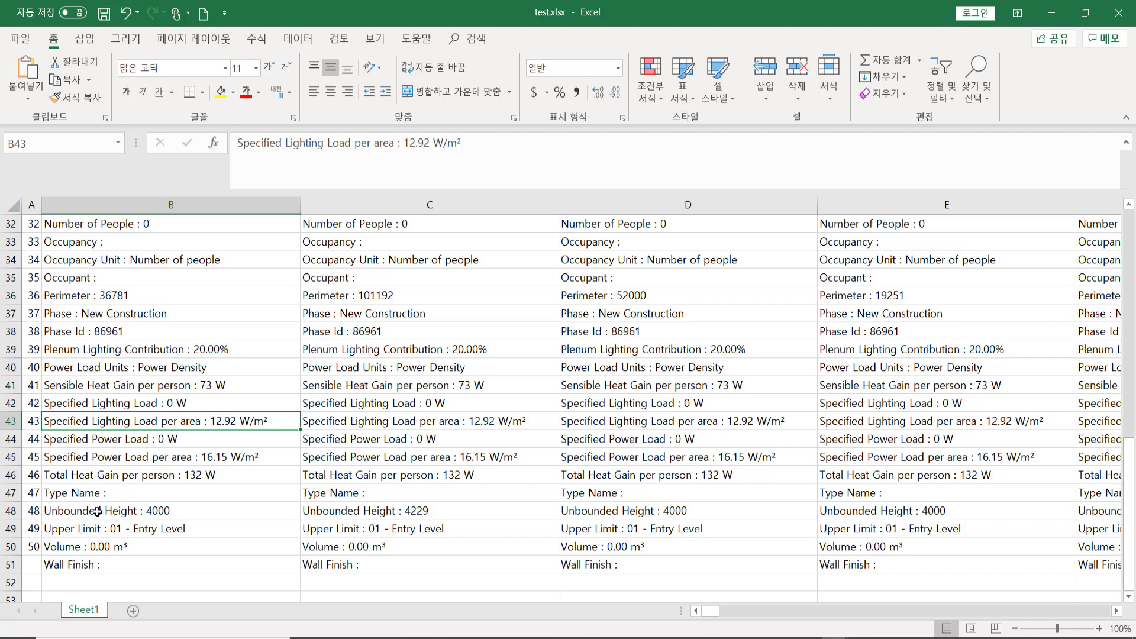
click(66, 461)
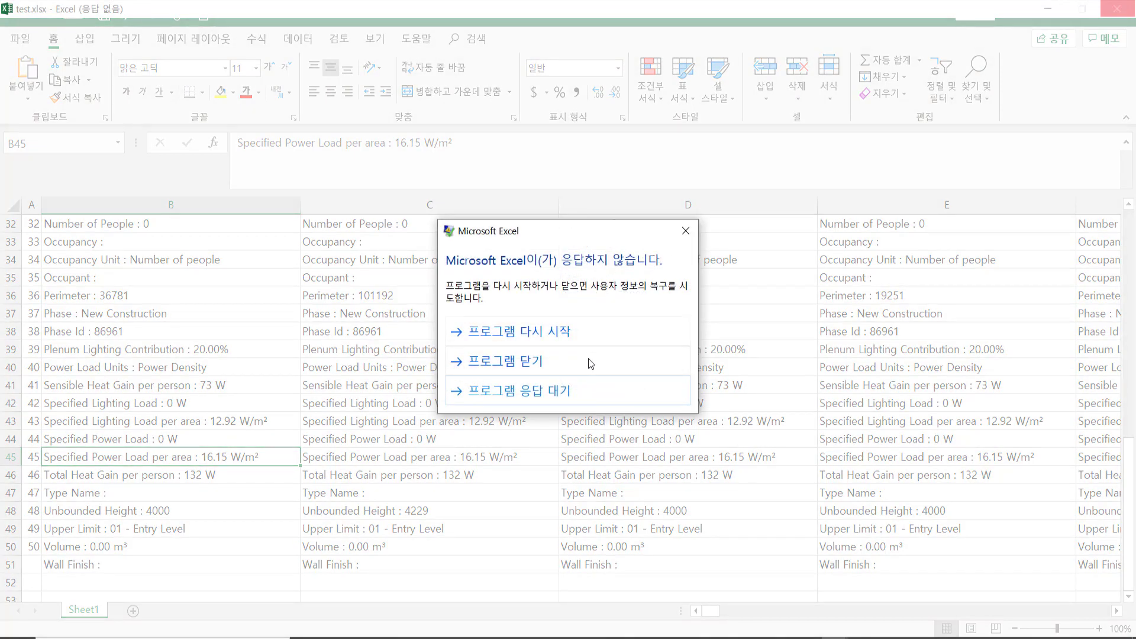
click(592, 363)
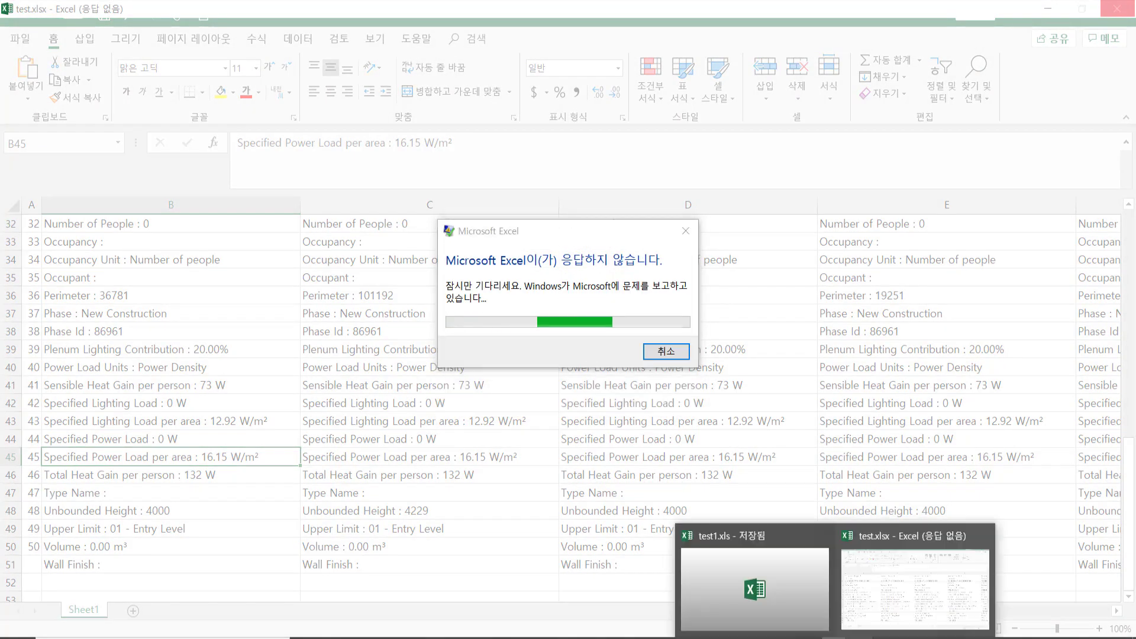
Step: Back in Dynamo, reposition the Element.Parameters node and inspect its room parameter preview
click(945, 586)
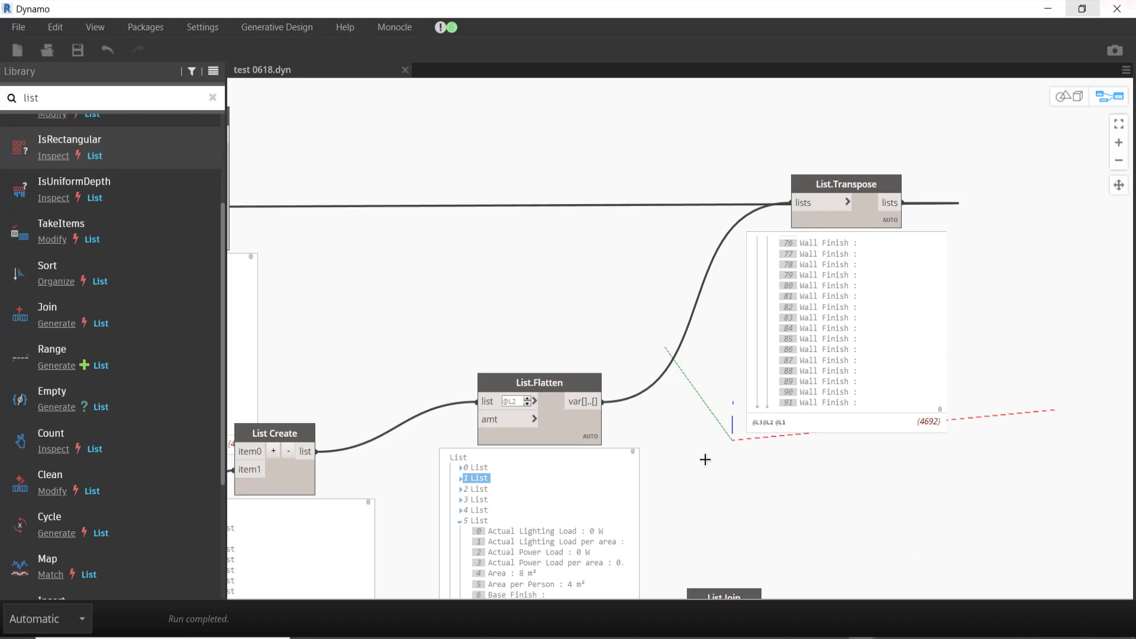
scroll(706, 425, down, 3)
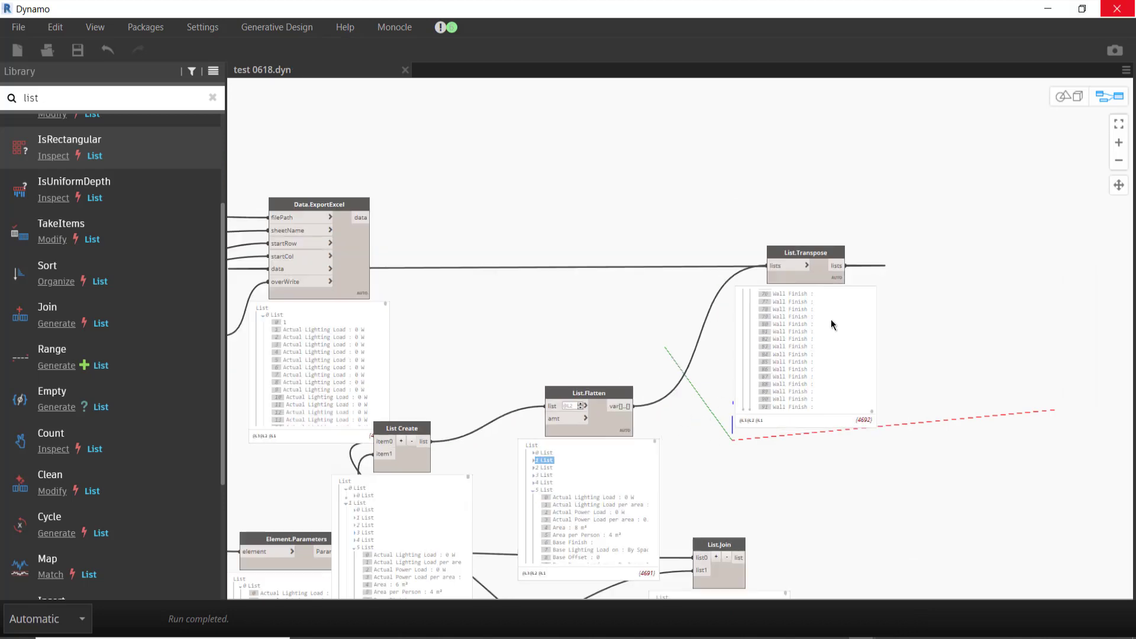
mouse_move(853, 342)
mouse_down()
mouse_move(780, 371)
mouse_move(769, 317)
mouse_up()
scroll(780, 372, up, 5)
scroll(761, 383, up, 2)
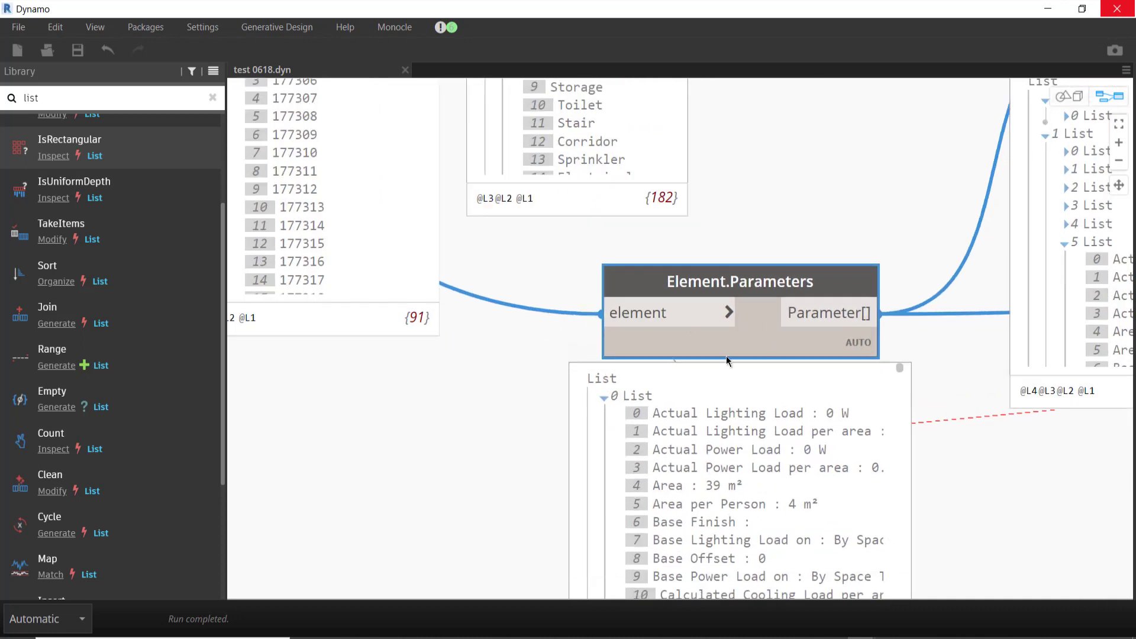
click(725, 410)
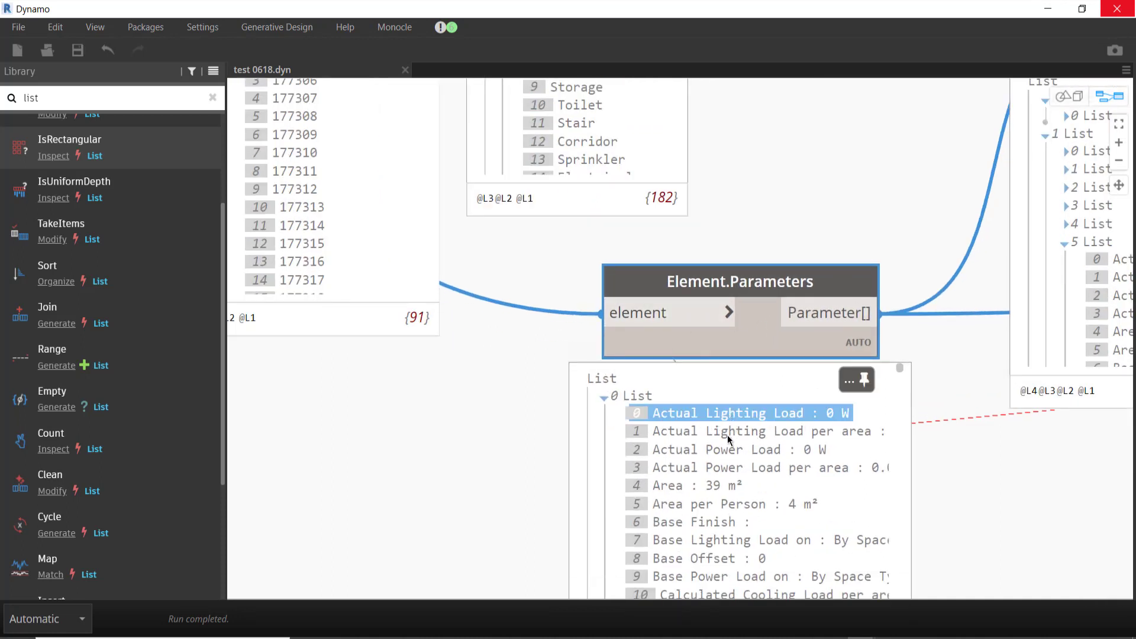
click(350, 169)
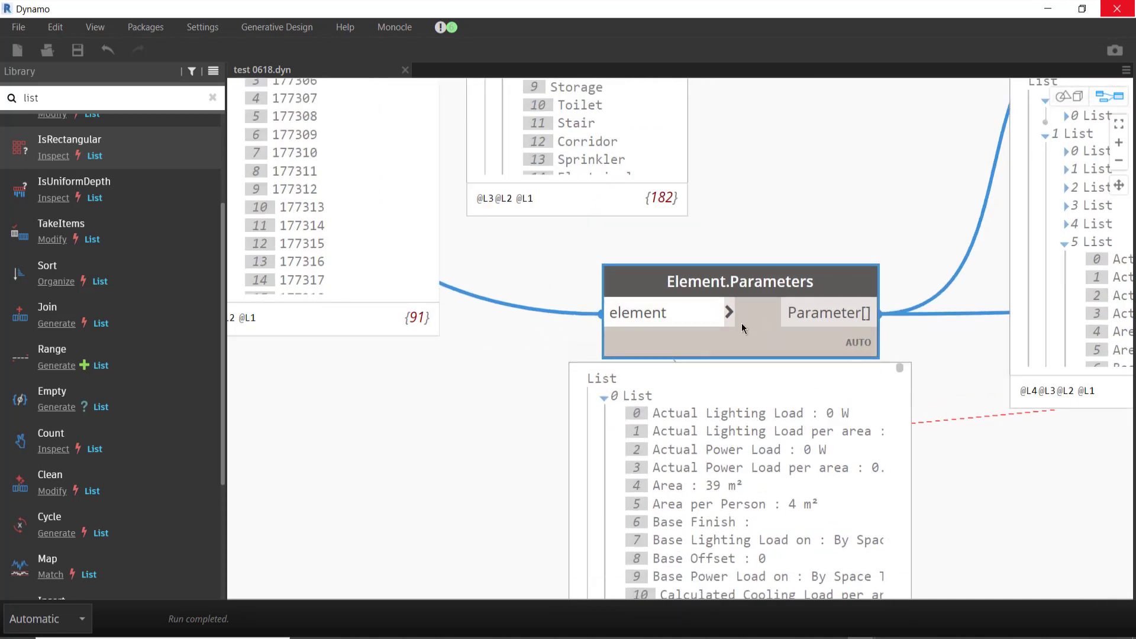
drag(744, 329, 750, 372)
Step: Add a Parameter.Name node fed by Element.Parameters' Parameter[] output
click(2, 98)
text(param)
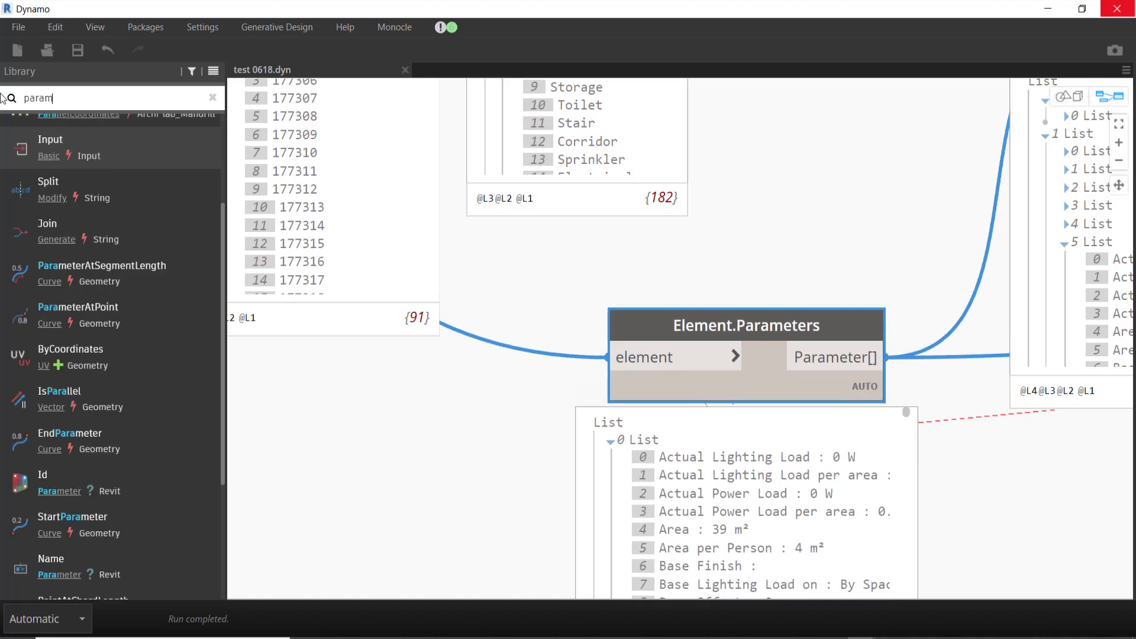
text(eter)
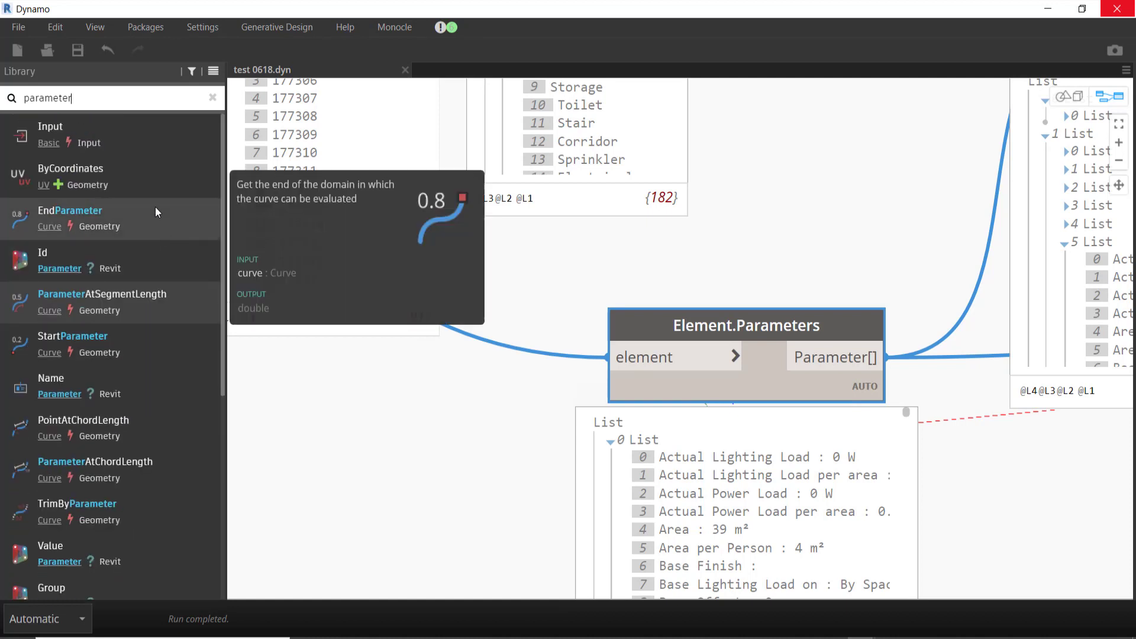
click(152, 390)
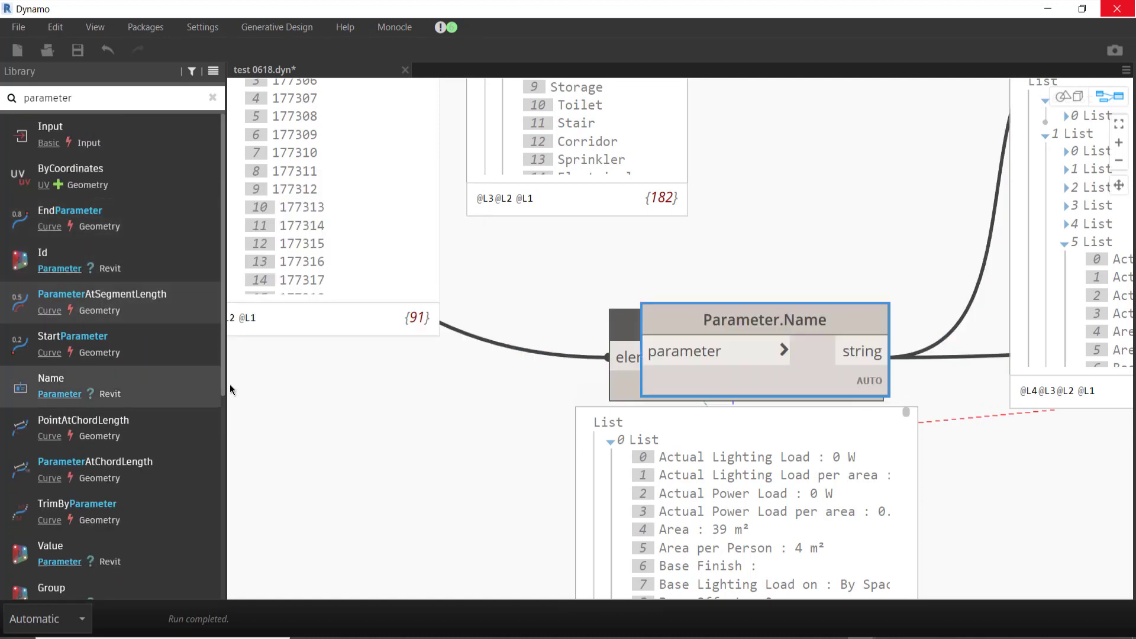
mouse_move(683, 393)
mouse_down()
mouse_move(510, 421)
mouse_move(418, 505)
mouse_up()
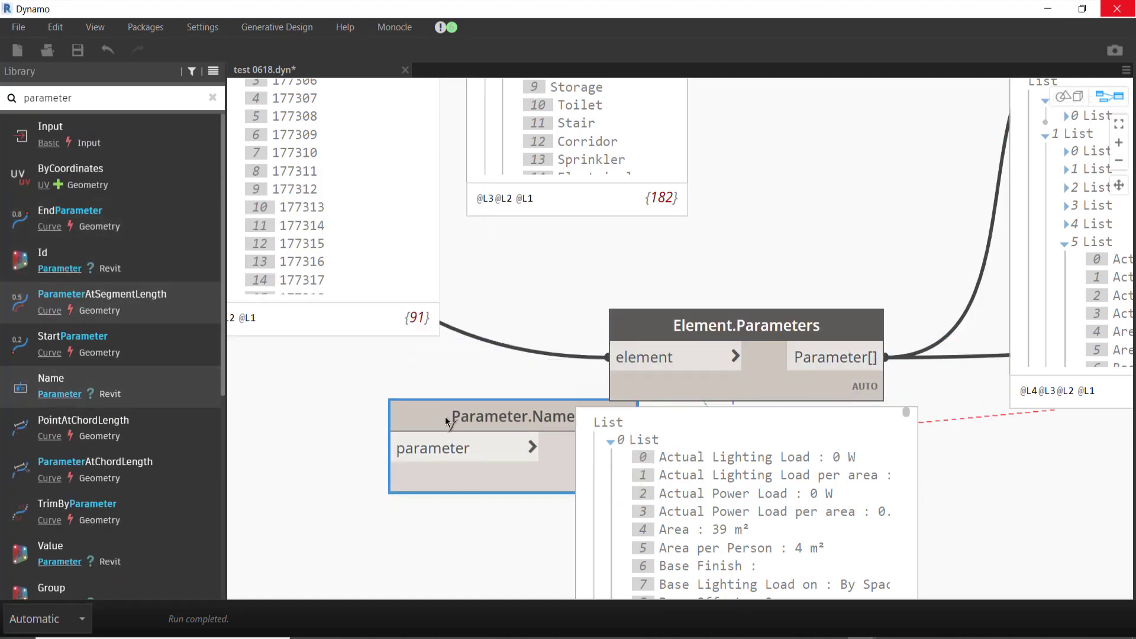
mouse_move(886, 357)
mouse_down()
mouse_move(429, 447)
mouse_move(387, 474)
mouse_up()
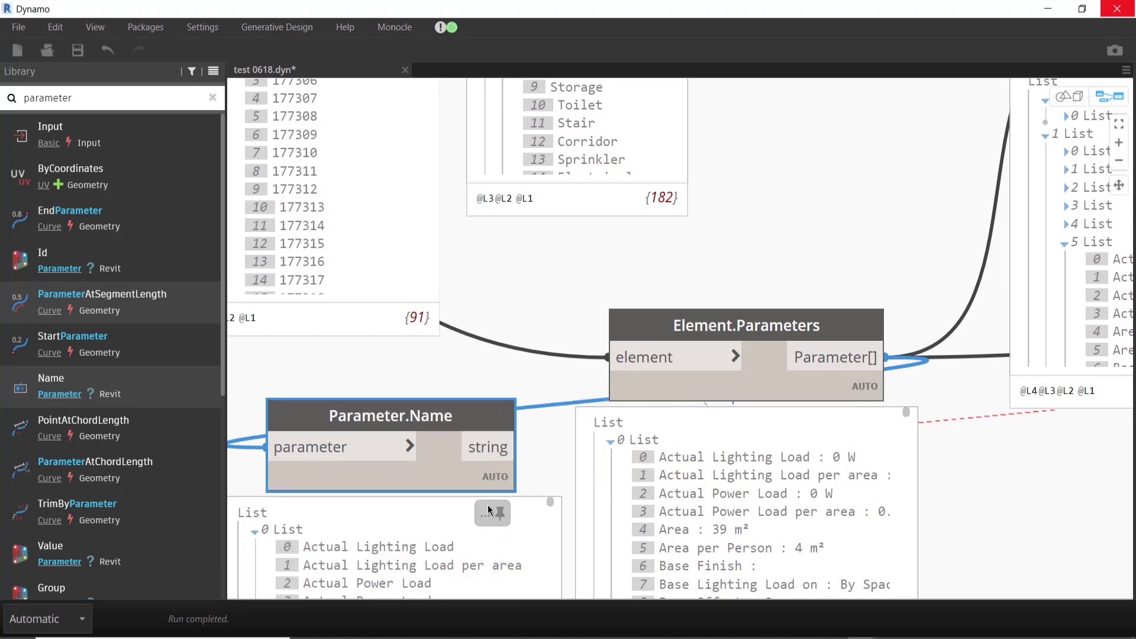
scroll(573, 287, down, 3)
scroll(463, 347, down, 3)
scroll(462, 347, down, 3)
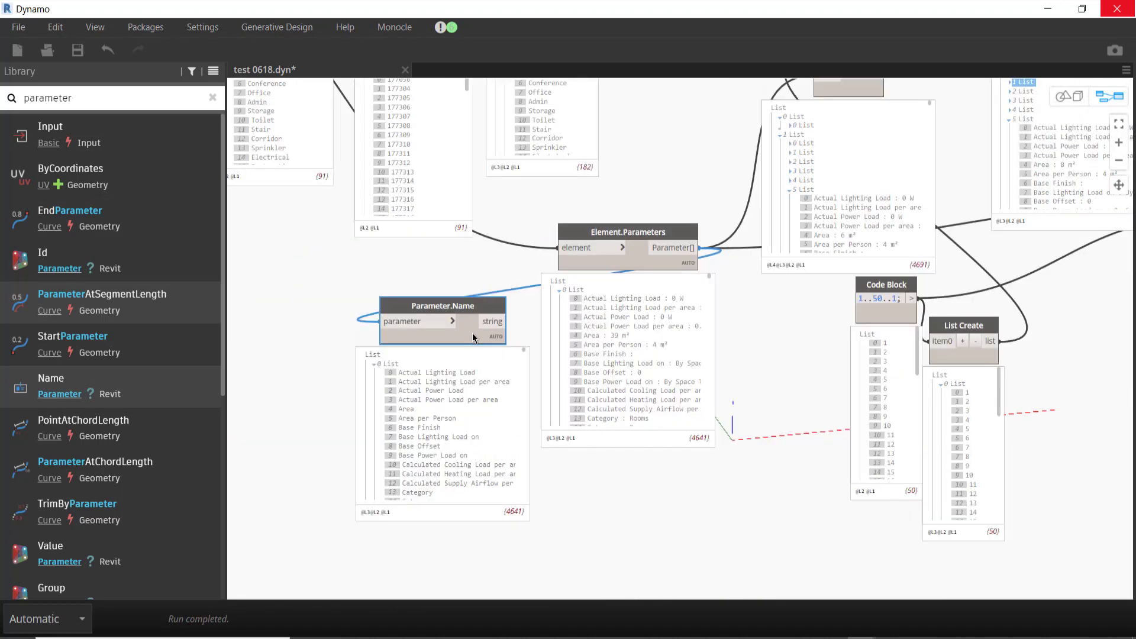
drag(477, 339, 475, 489)
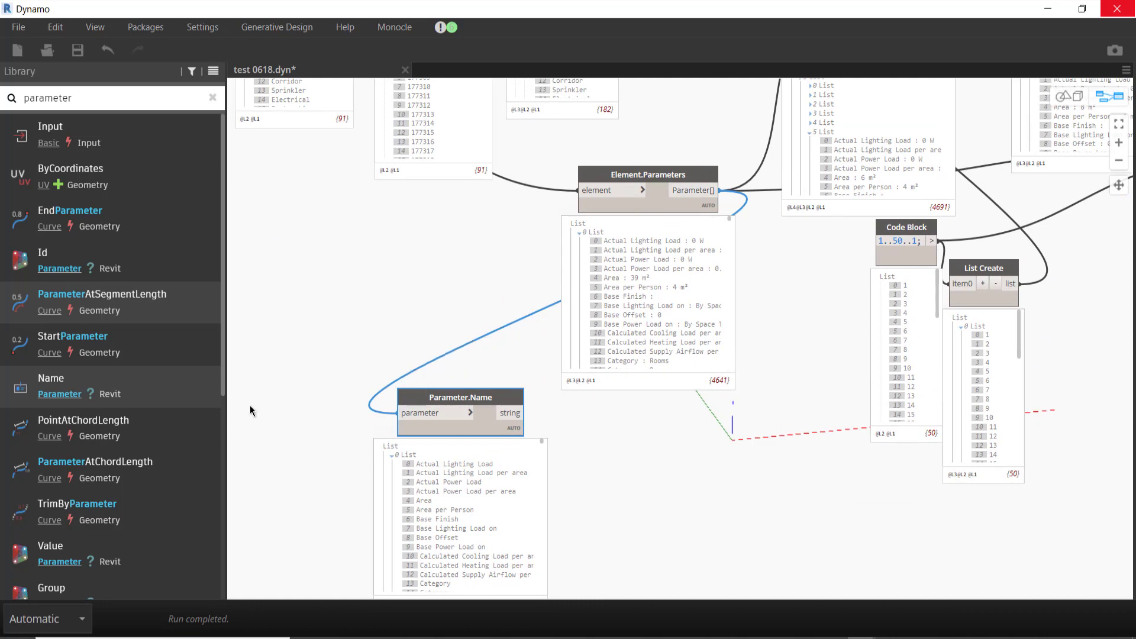
Step: Add a Parameter.ParameterType node fed by Element.Parameters and inspect its Length and Area types
scroll(67, 393, down, 10)
scroll(66, 393, up, 5)
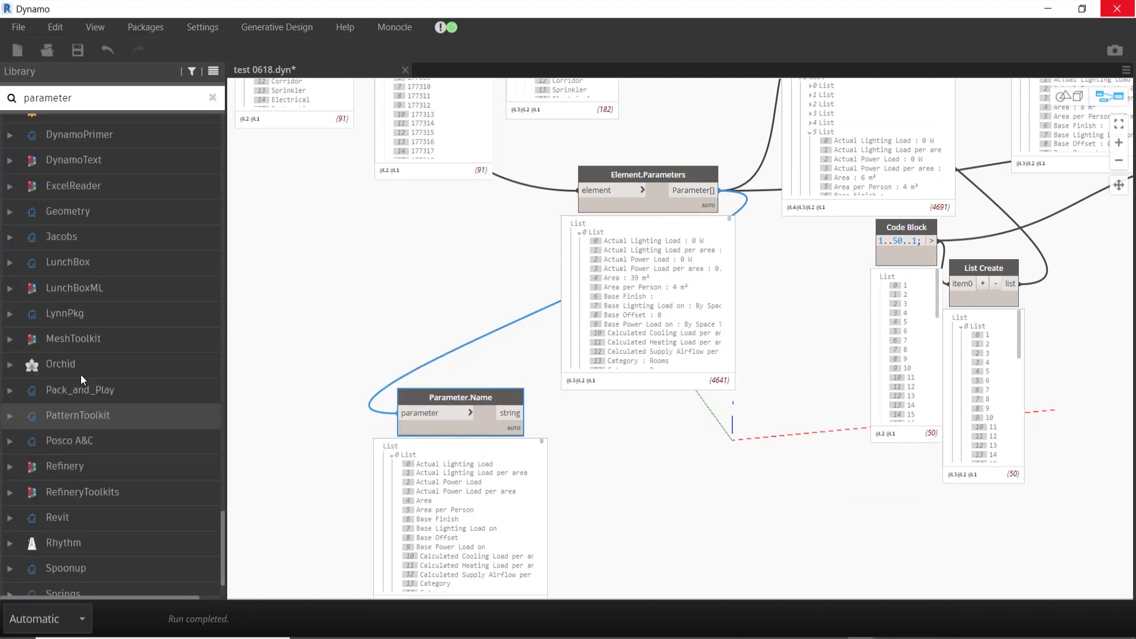
scroll(80, 375, up, 5)
scroll(90, 398, up, 5)
scroll(135, 213, up, 3)
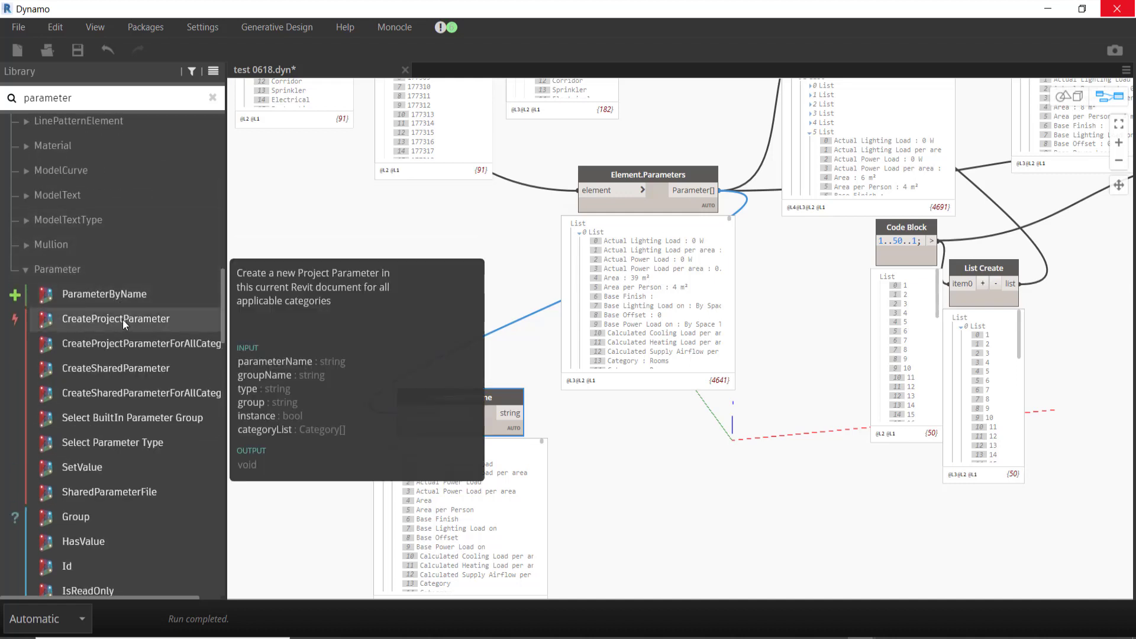
scroll(133, 468, down, 1)
scroll(133, 467, down, 2)
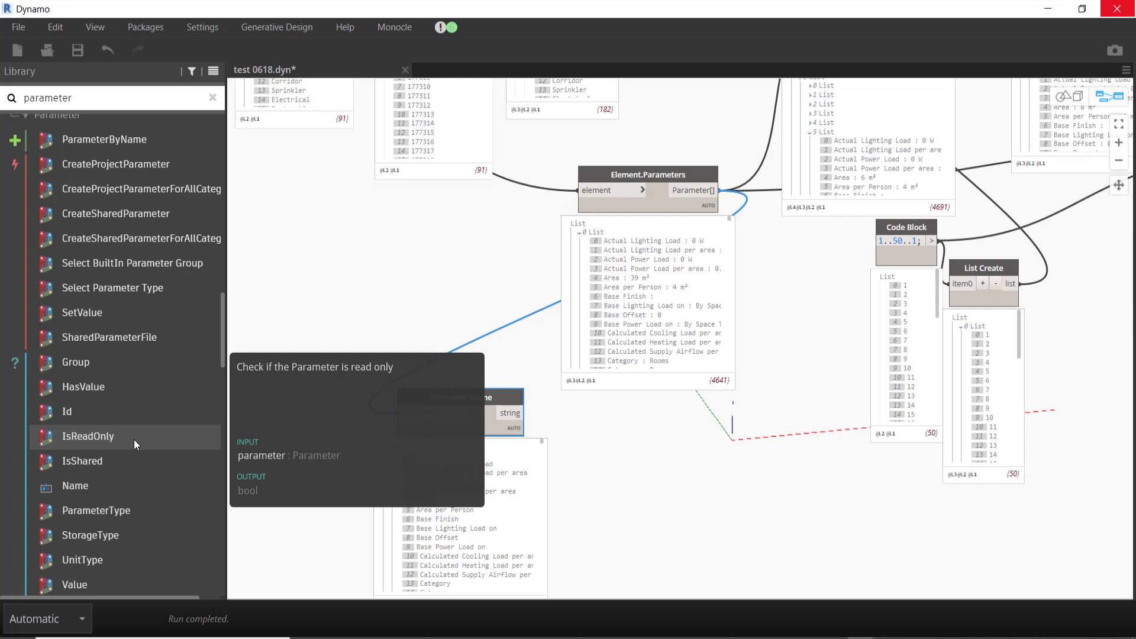
scroll(134, 439, down, 2)
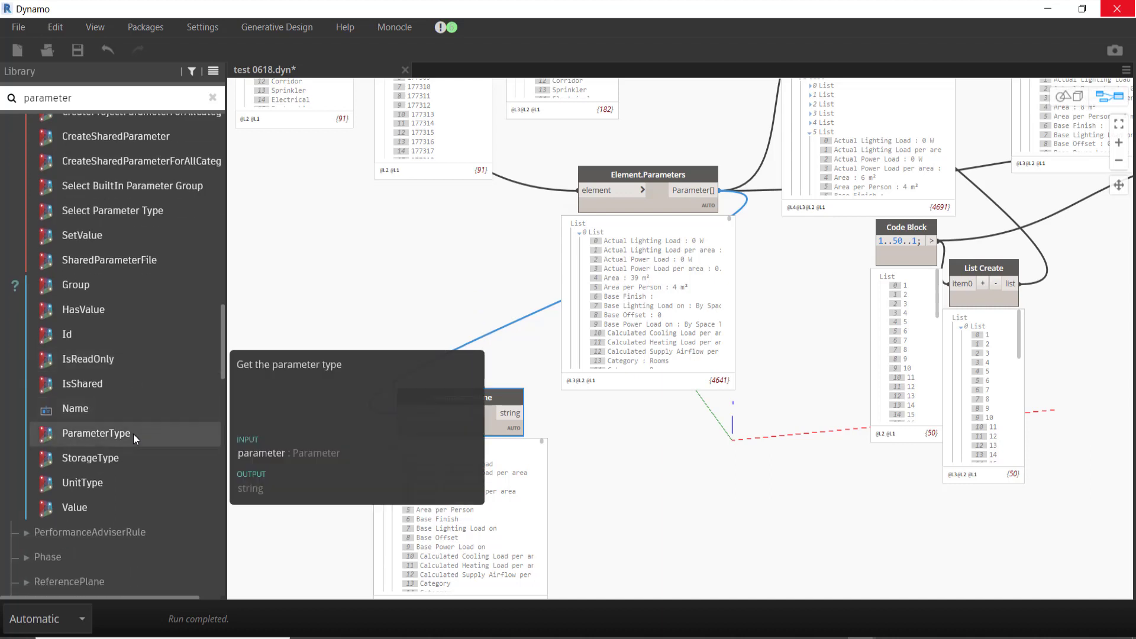
click(133, 434)
drag(747, 372, 721, 437)
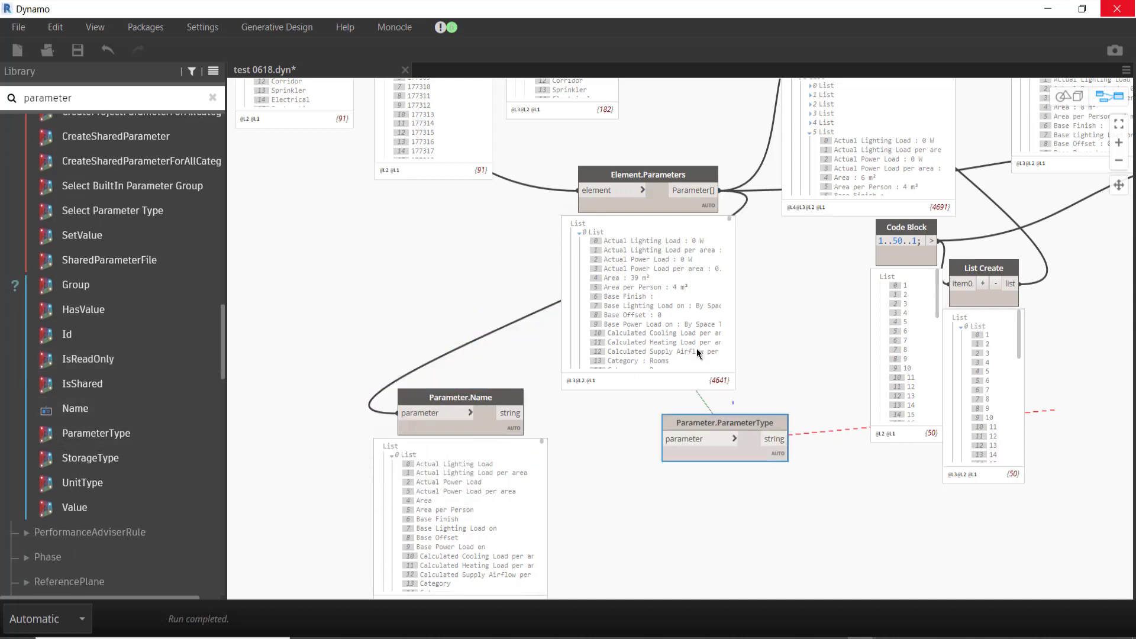
click(688, 190)
click(688, 439)
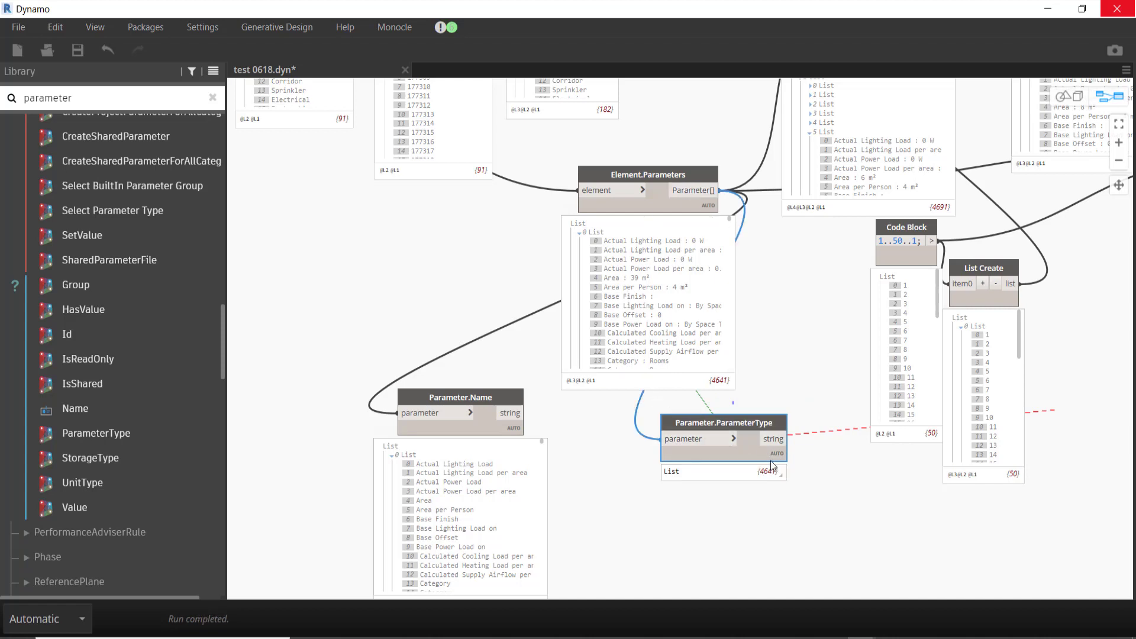
middle_drag(781, 495, 760, 446)
mouse_move(701, 492)
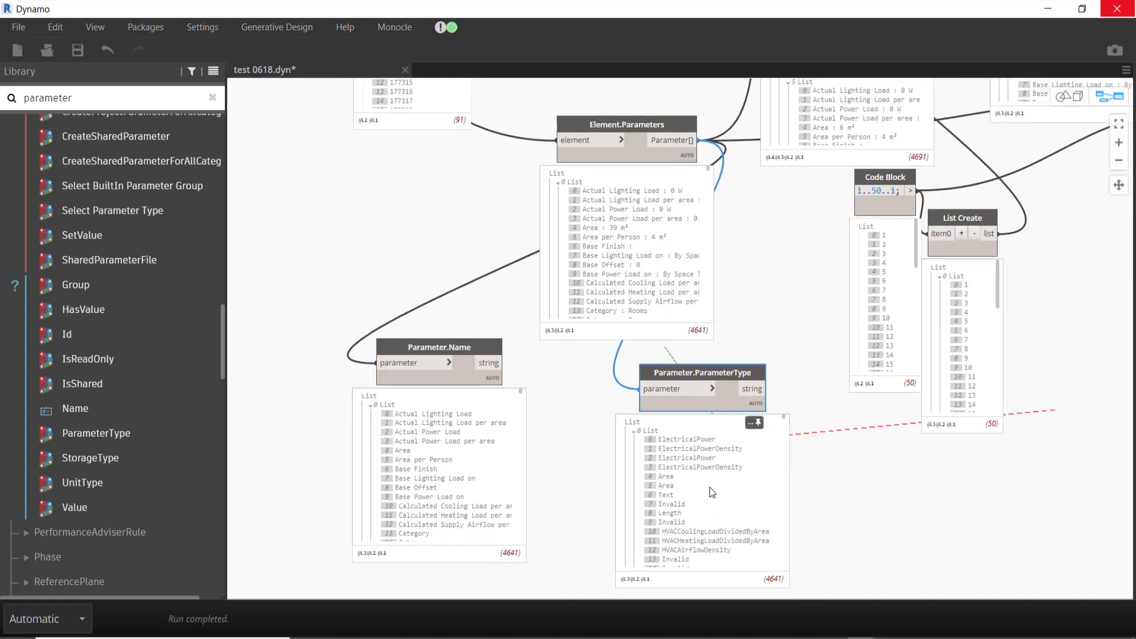
click(675, 512)
click(674, 477)
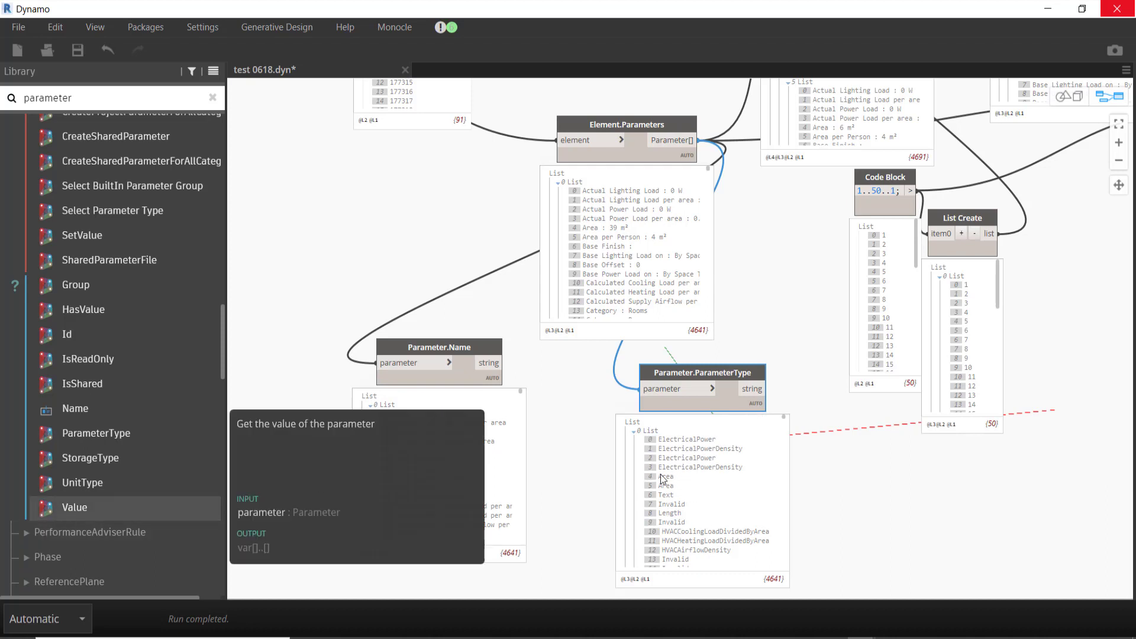
Step: Add a Parameter.Value node fed by Element.Parameters and review its values list
mouse_move(74, 507)
mouse_down()
mouse_move(796, 401)
mouse_move(891, 483)
mouse_up()
click(819, 478)
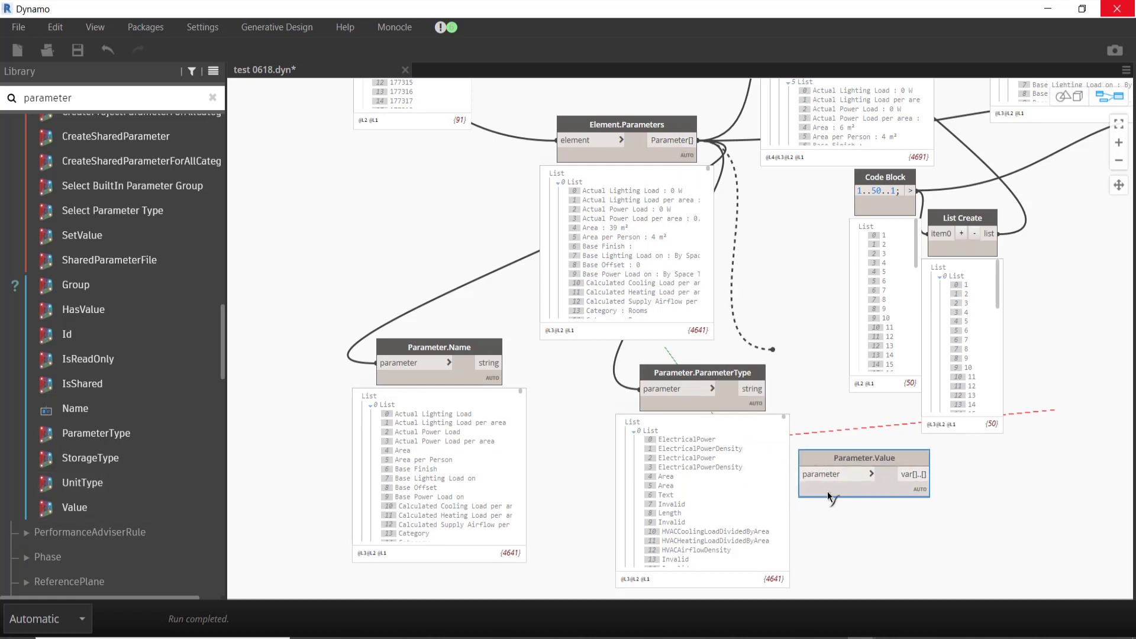
click(819, 478)
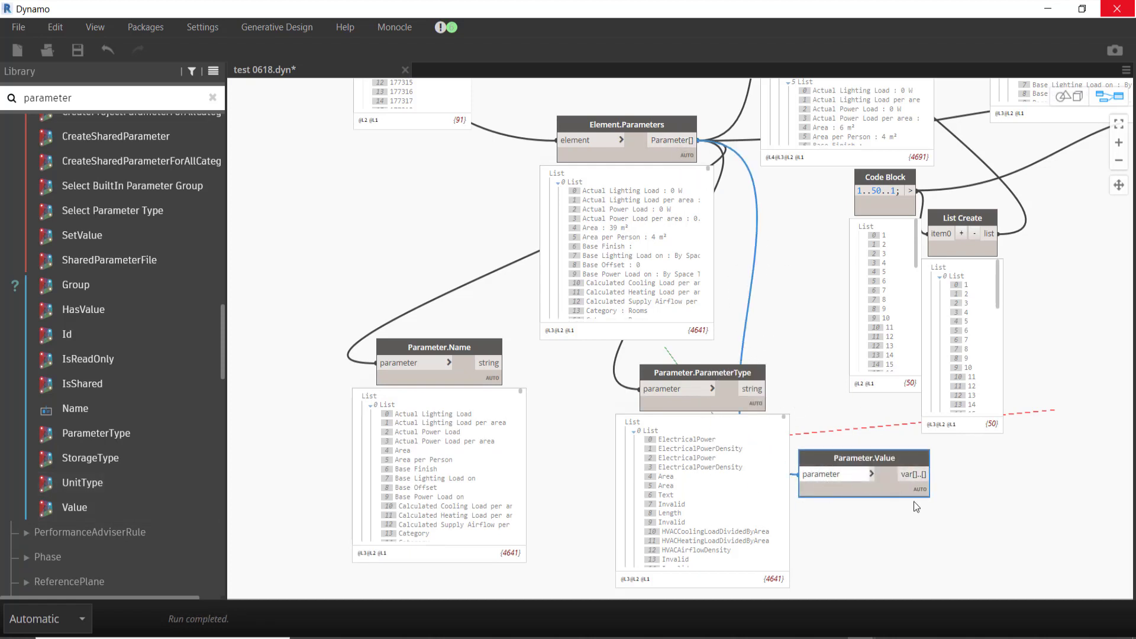
mouse_move(864, 479)
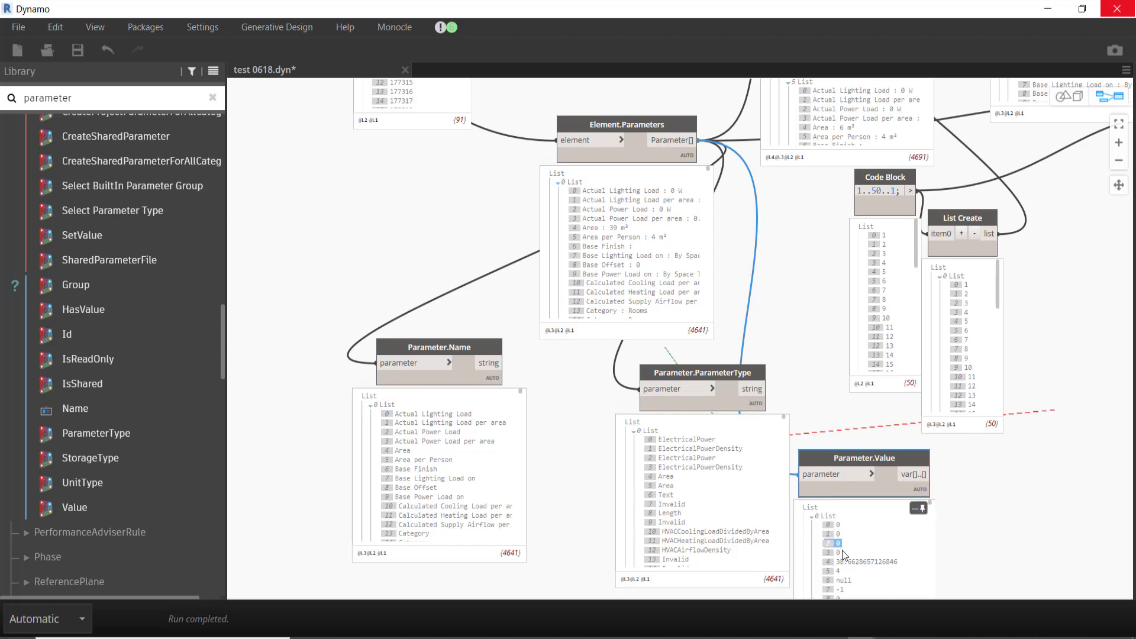
scroll(877, 554, down, 1)
middle_drag(935, 542, 928, 434)
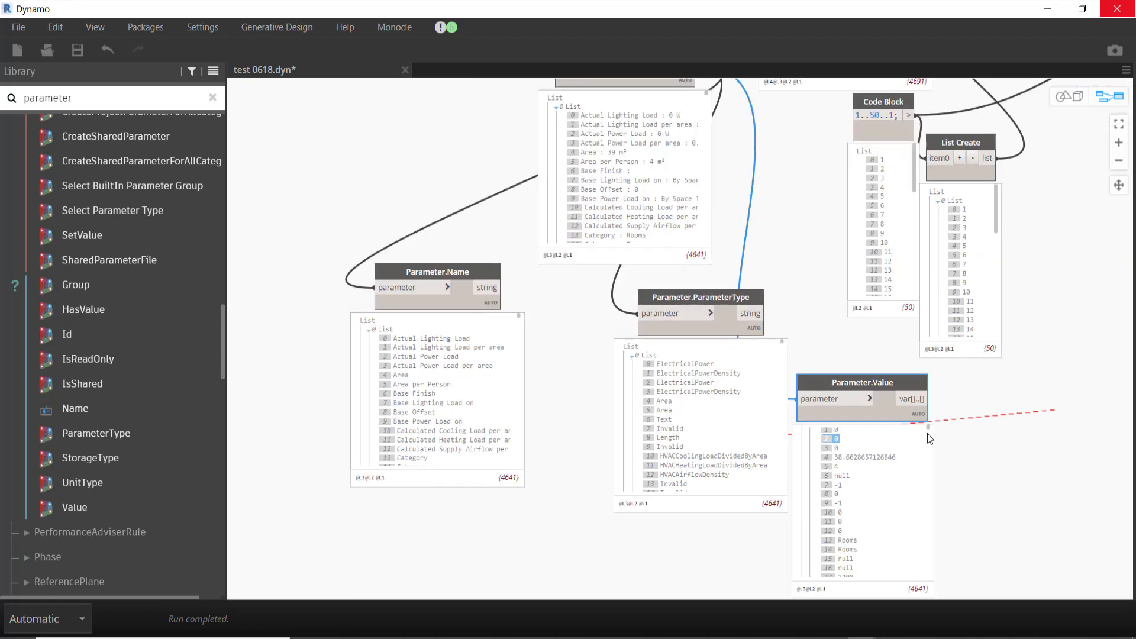
scroll(859, 500, down, 3)
scroll(859, 502, down, 5)
scroll(859, 502, down, 3)
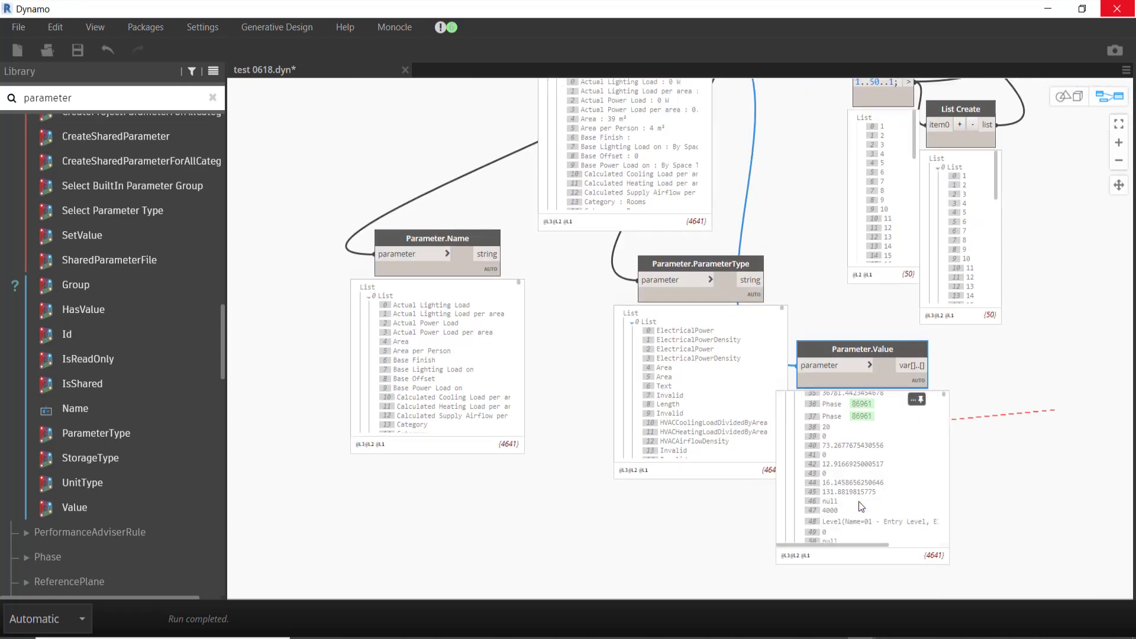
scroll(858, 502, down, 3)
scroll(859, 502, down, 4)
scroll(859, 502, down, 3)
scroll(858, 502, down, 5)
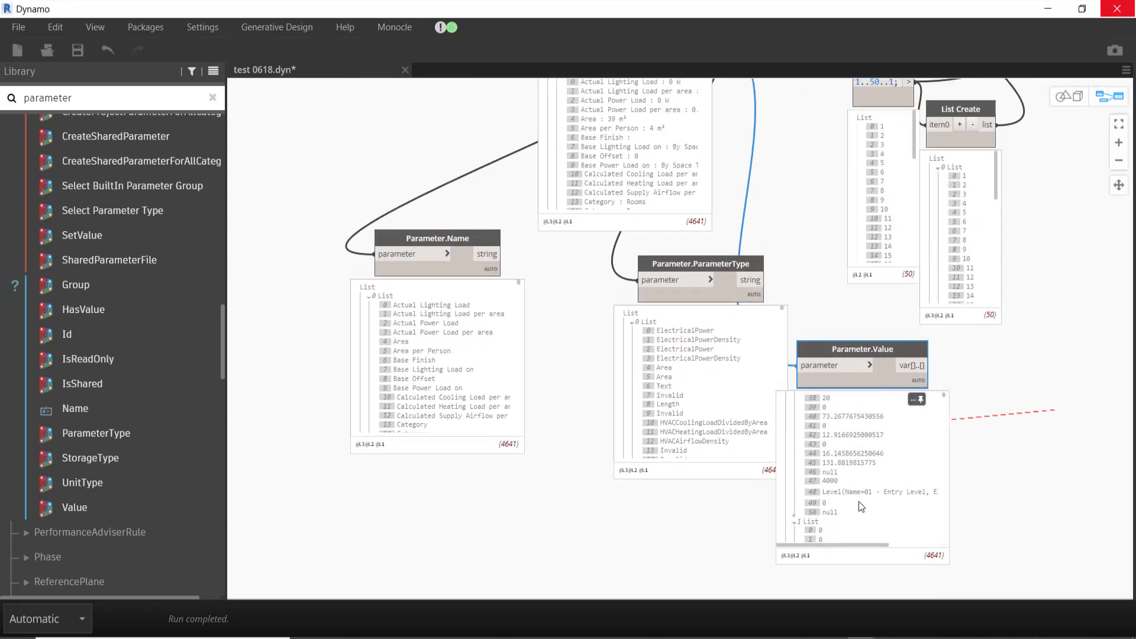
scroll(858, 502, down, 5)
Step: Move ParameterType aside and line up Parameter.Value beside Parameter.Name
mouse_move(722, 287)
mouse_down()
mouse_move(661, 368)
mouse_move(655, 448)
mouse_up()
drag(861, 364, 888, 380)
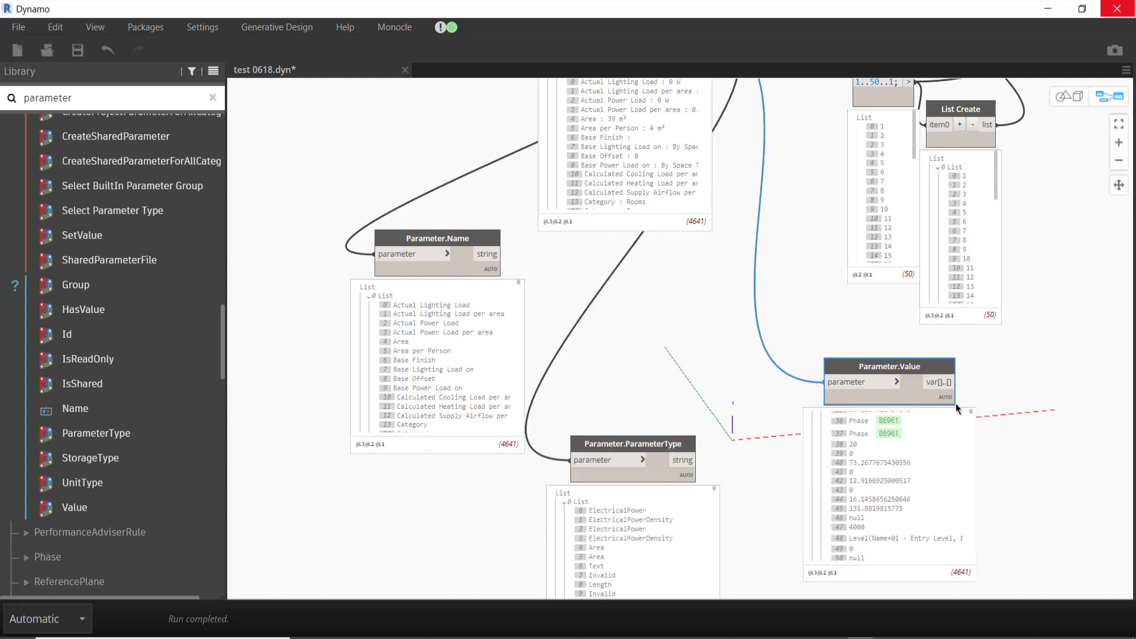
drag(957, 407, 1079, 418)
drag(438, 238, 825, 373)
middle_drag(1032, 393, 801, 427)
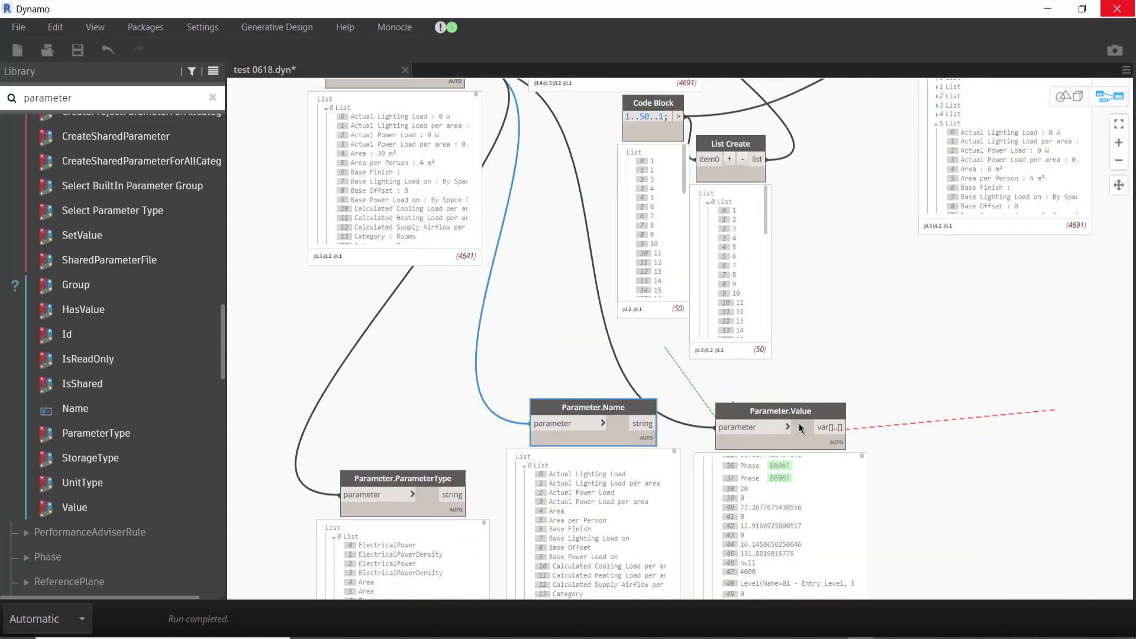
drag(763, 438, 908, 420)
drag(658, 438, 761, 453)
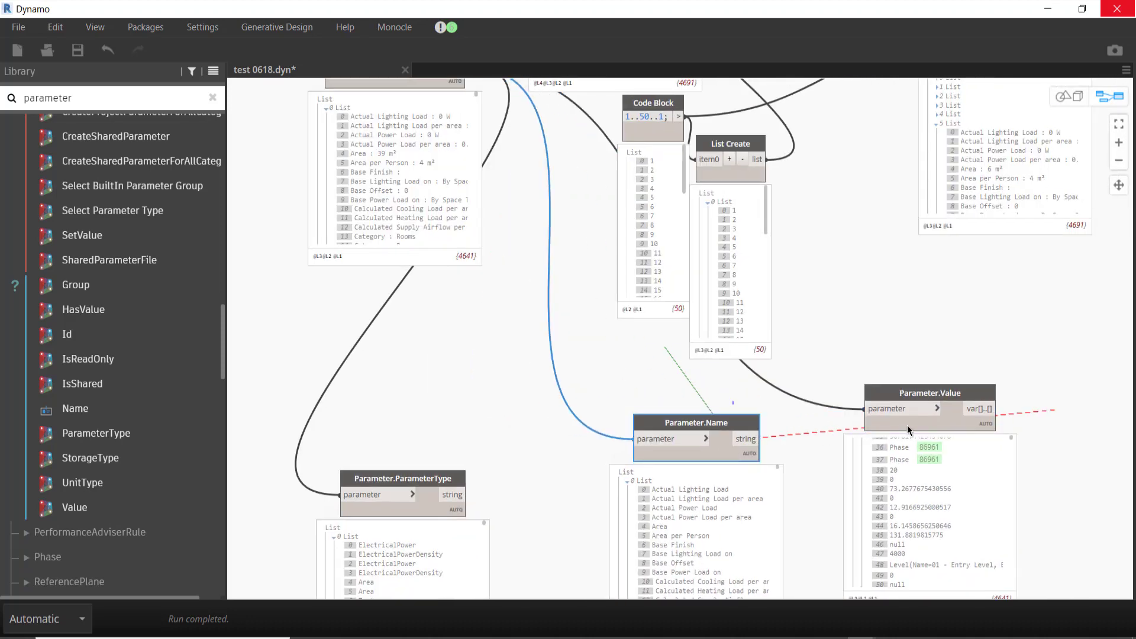
drag(907, 425, 905, 471)
click(729, 451)
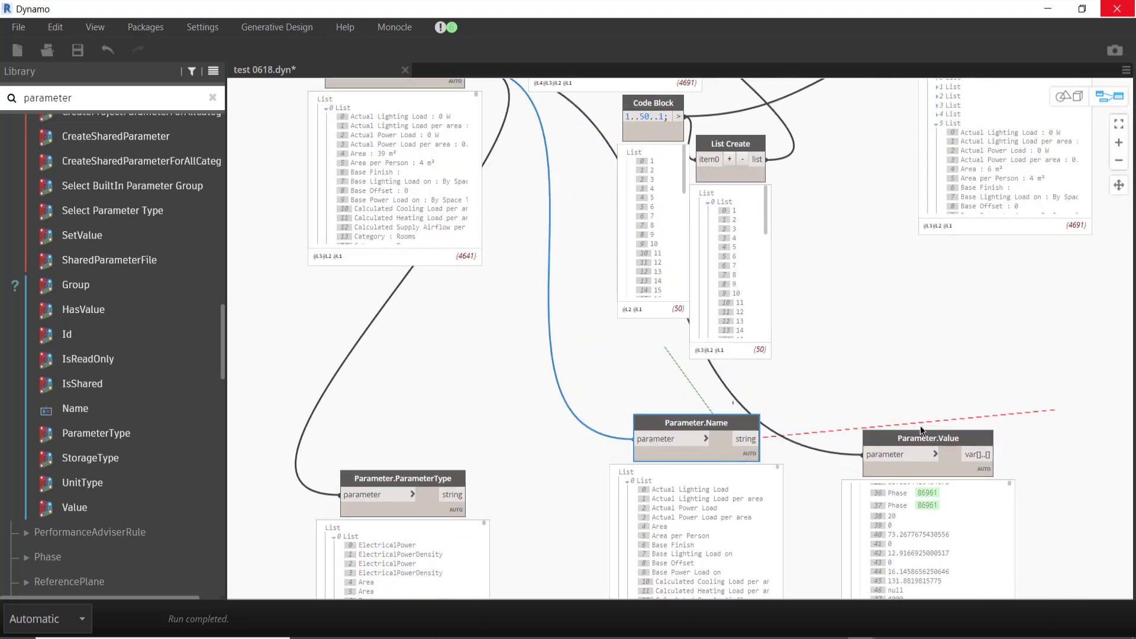
Step: Add a List Create node with Parameter.Name in item0 and Parameter.Value in item1
right_click(1072, 377)
text(li)
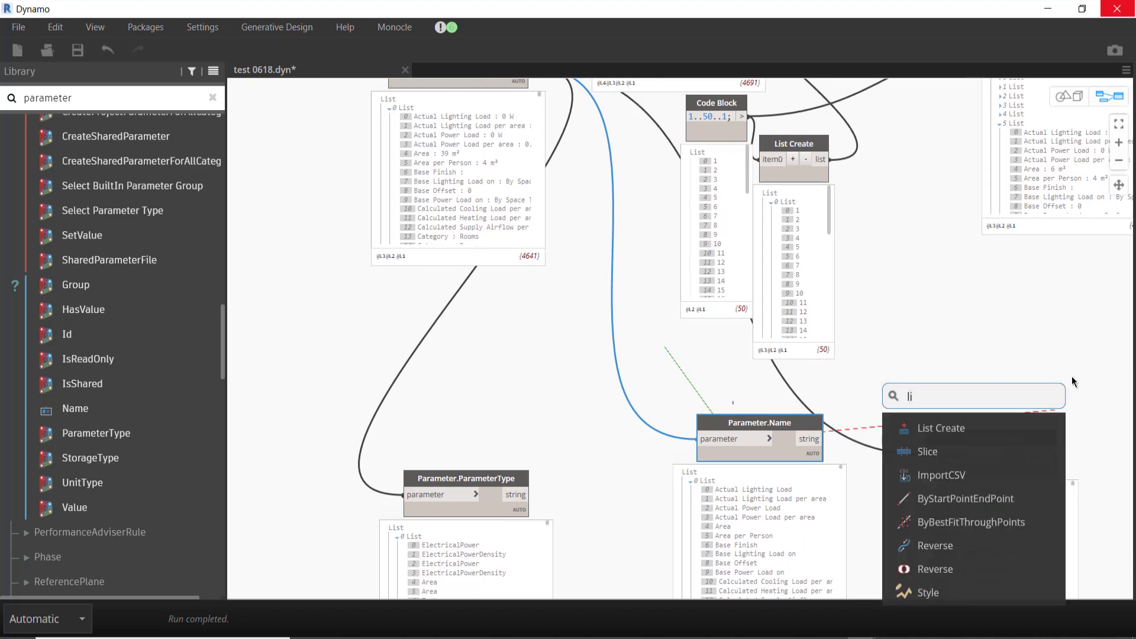
text(st c)
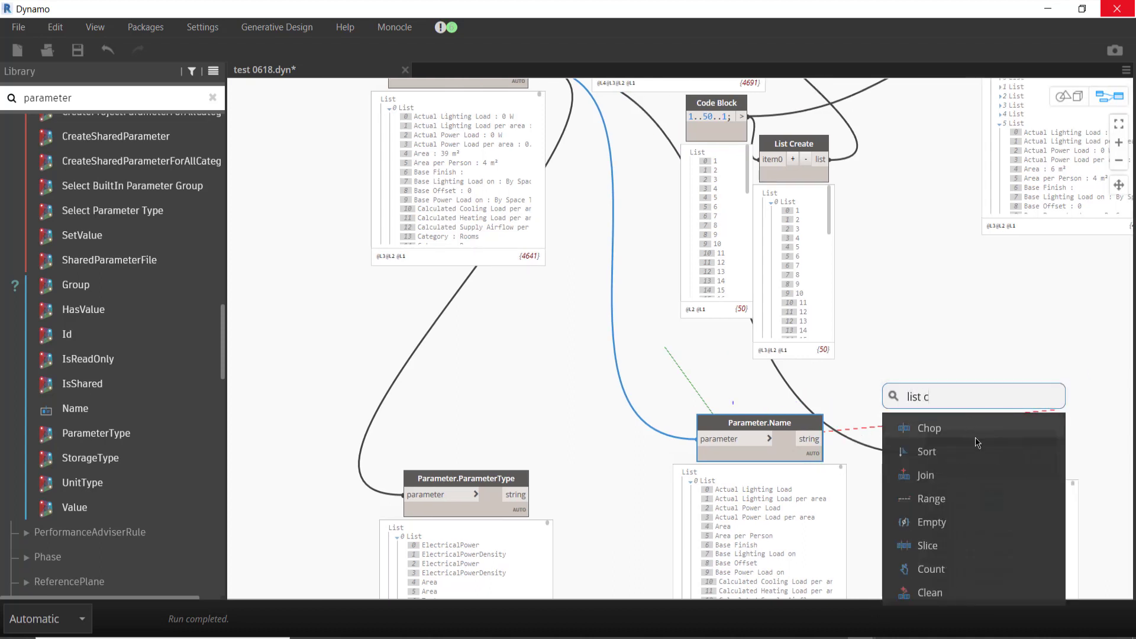
text(reate)
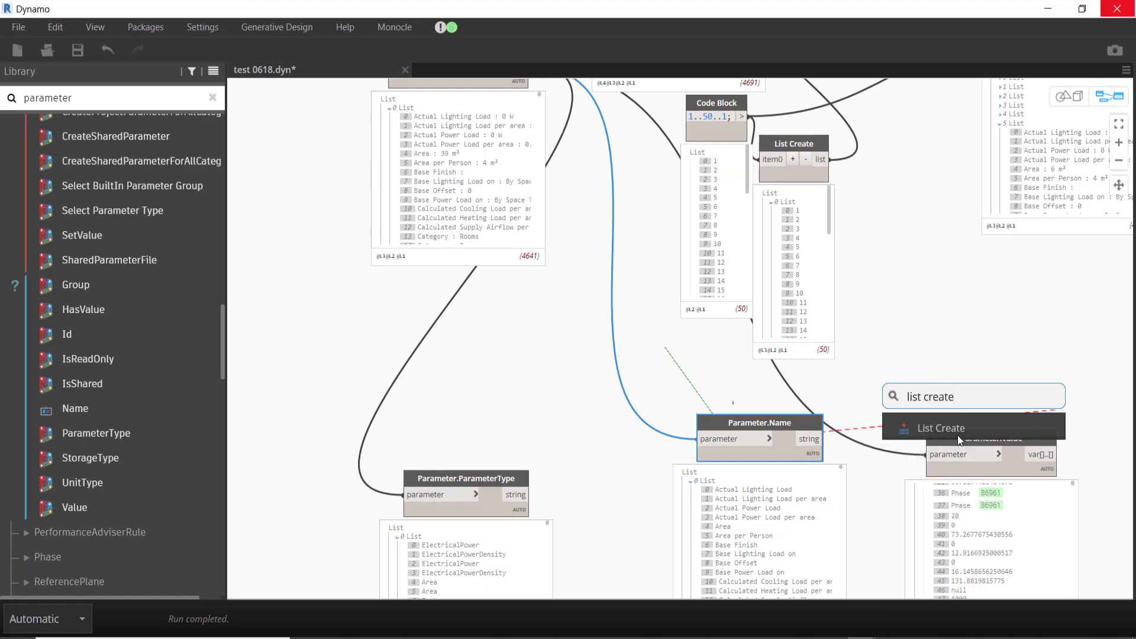
click(958, 435)
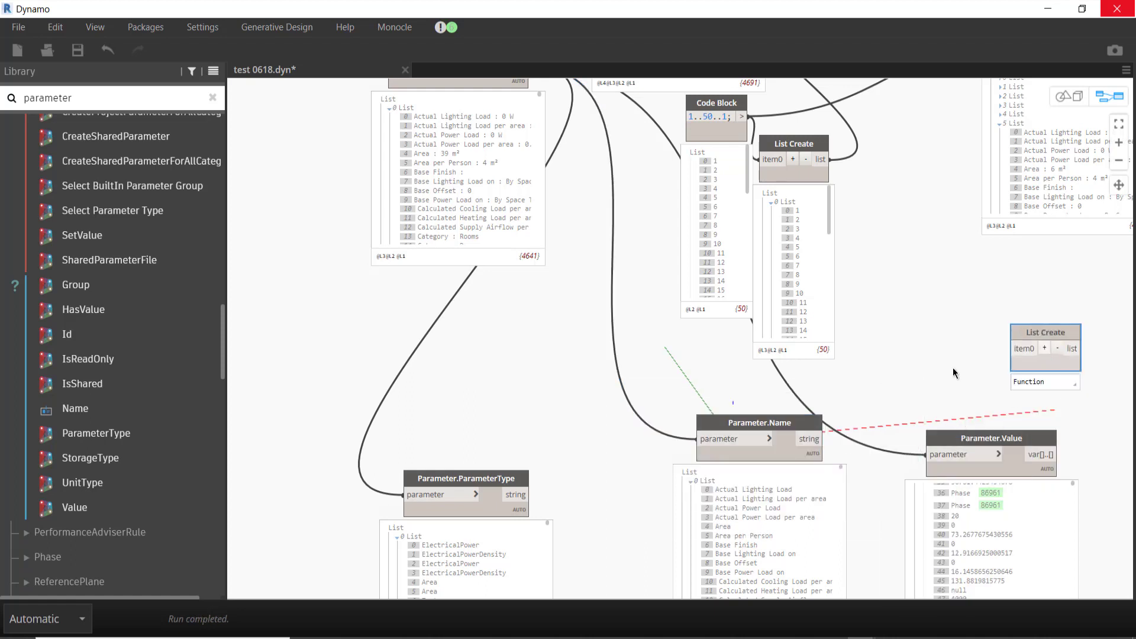
drag(827, 439, 1011, 349)
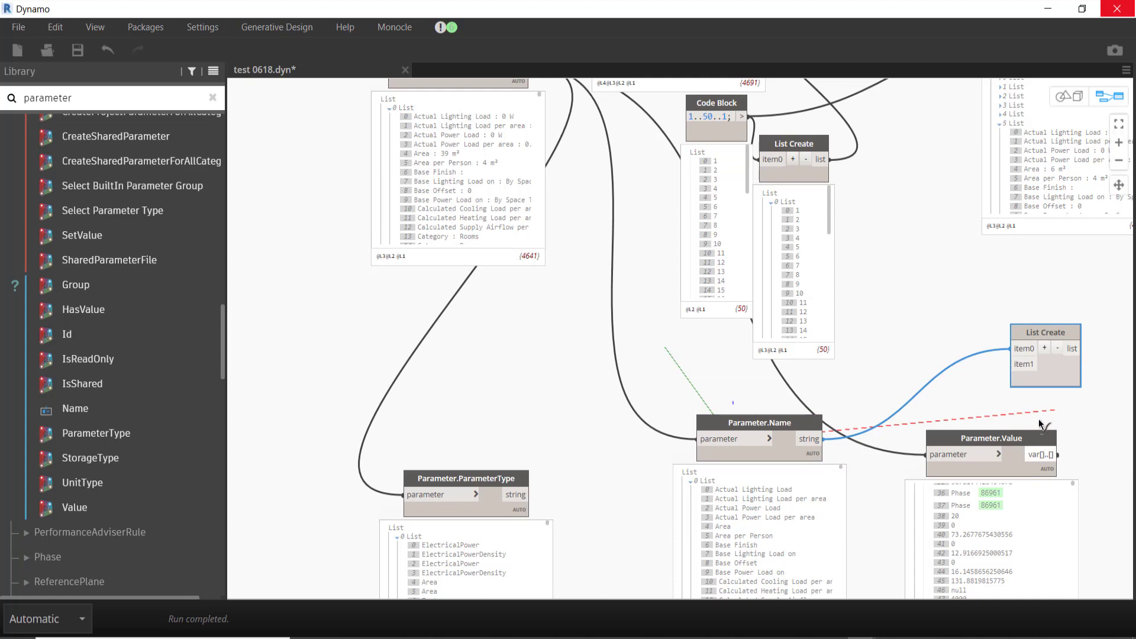
drag(1058, 455, 1013, 364)
middle_drag(1085, 393, 647, 415)
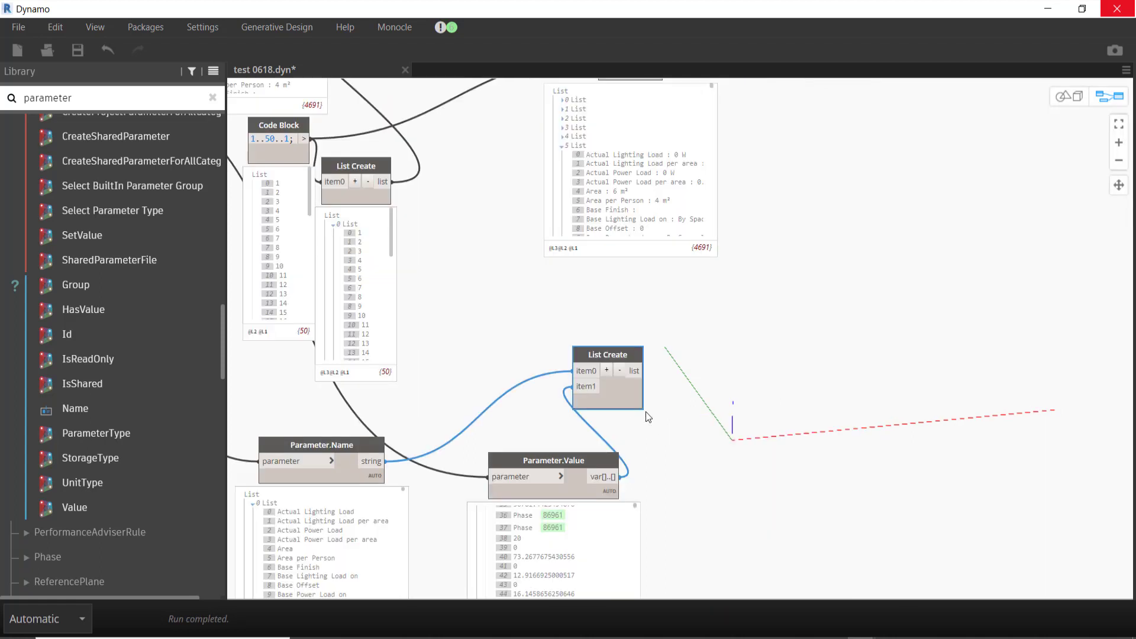
drag(641, 396, 790, 380)
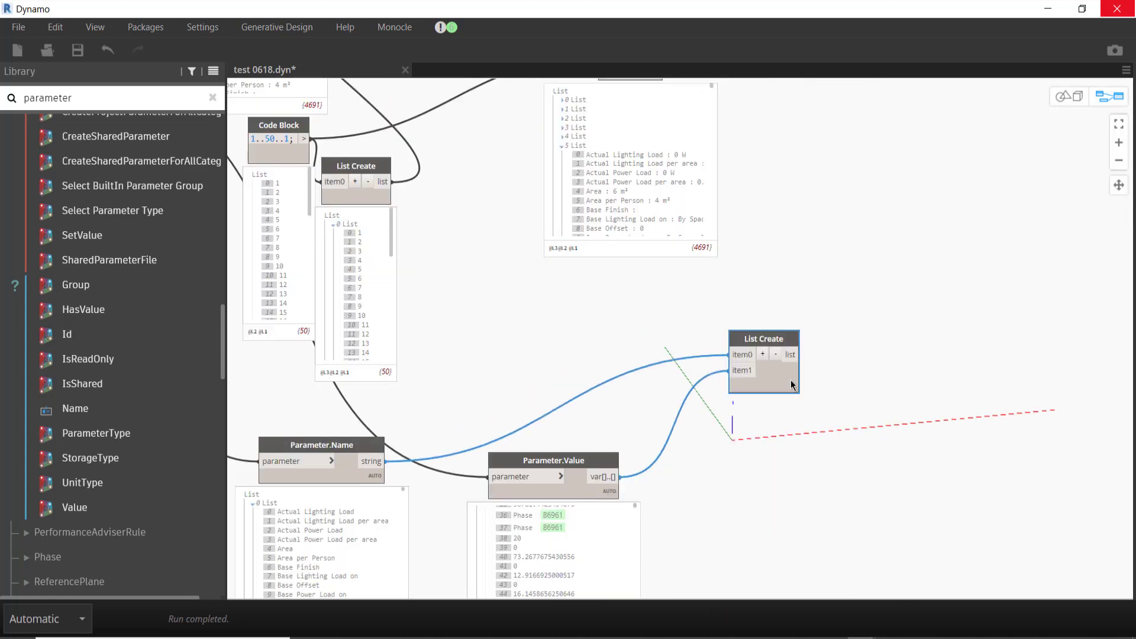
right_click(971, 346)
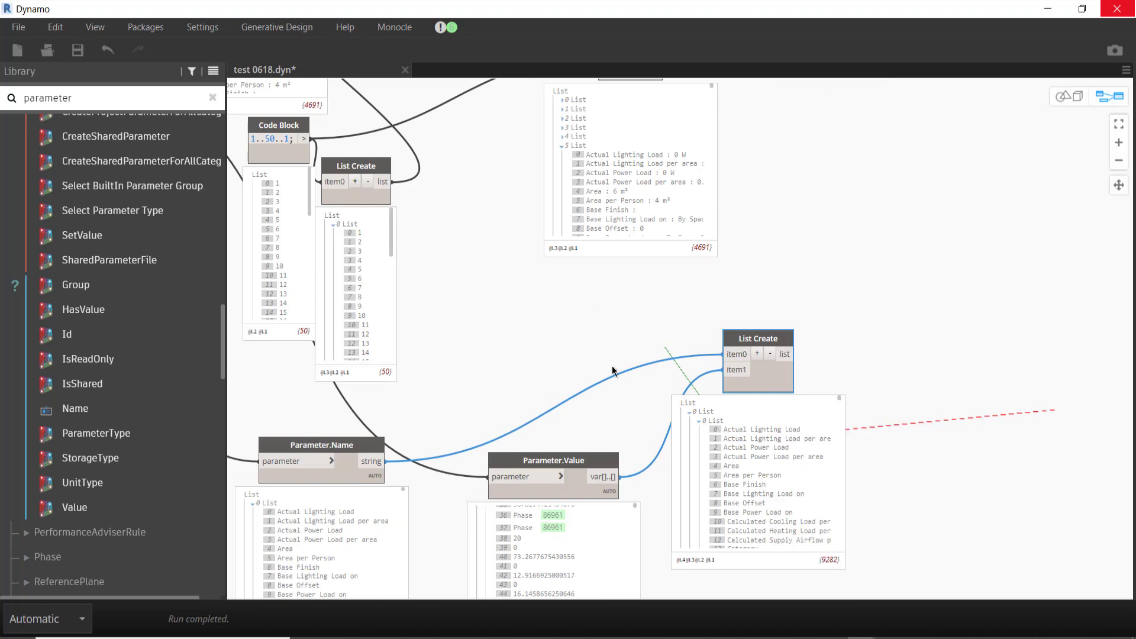
Step: Pan across the graph to locate the existing List.Transpose node
middle_drag(447, 82, 612, 407)
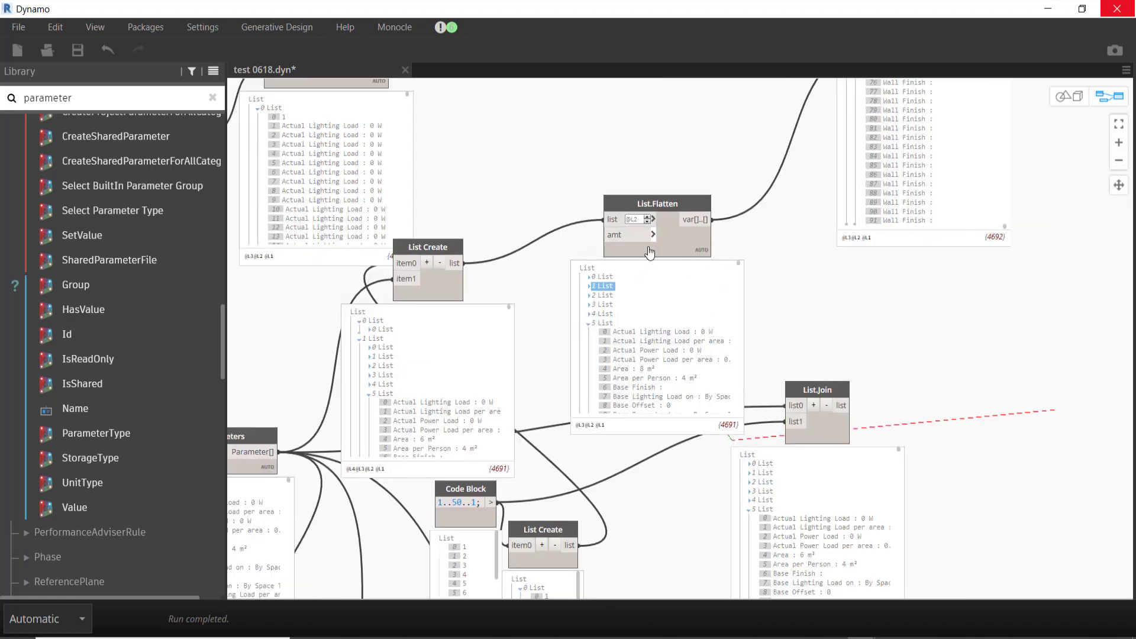
middle_drag(386, 349, 617, 325)
middle_drag(311, 174, 414, 255)
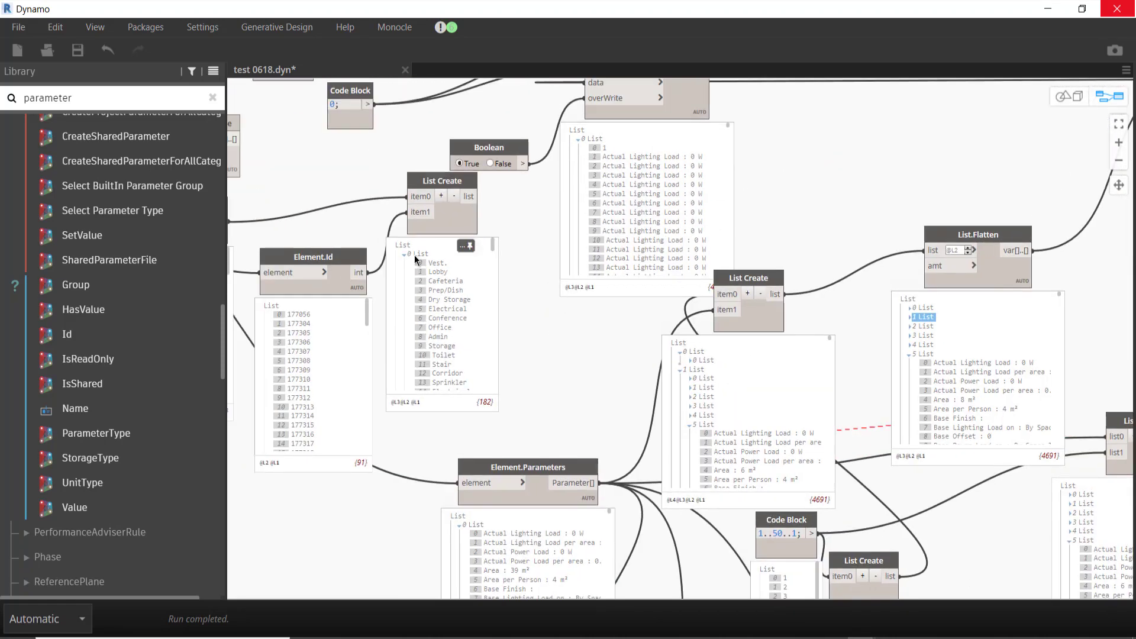
middle_drag(510, 169, 534, 204)
middle_drag(272, 232, 538, 290)
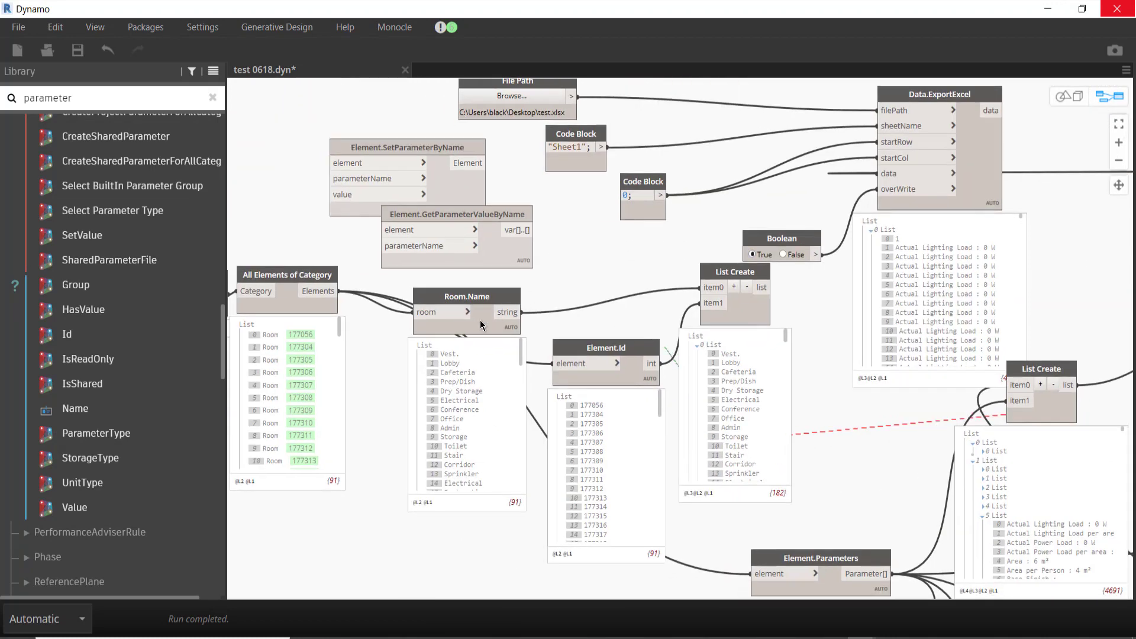
middle_drag(1042, 499, 731, 447)
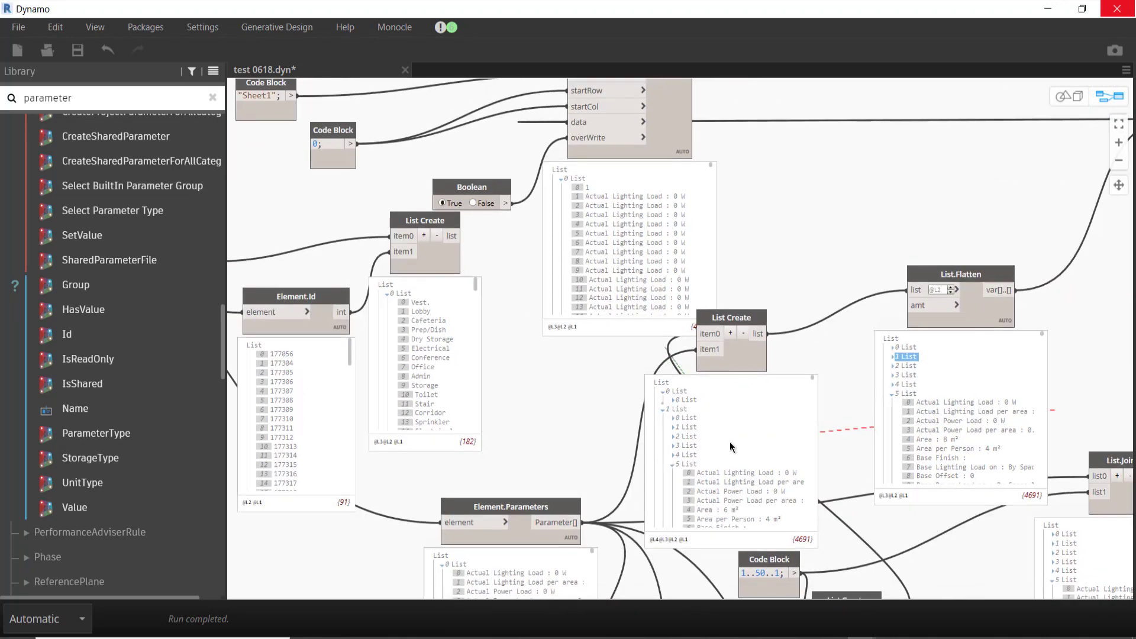
middle_drag(882, 416, 542, 383)
middle_drag(833, 83, 470, 296)
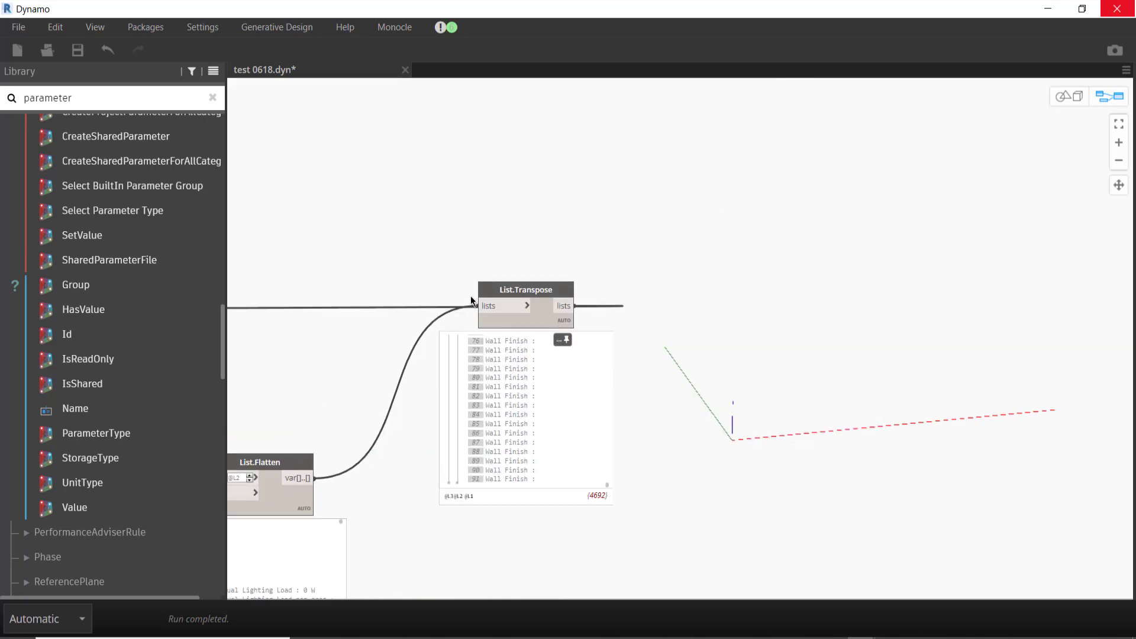
Step: Duplicate List.Transpose and wire the names-and-values List Create into the copy
click(529, 318)
scroll(609, 317, down, 5)
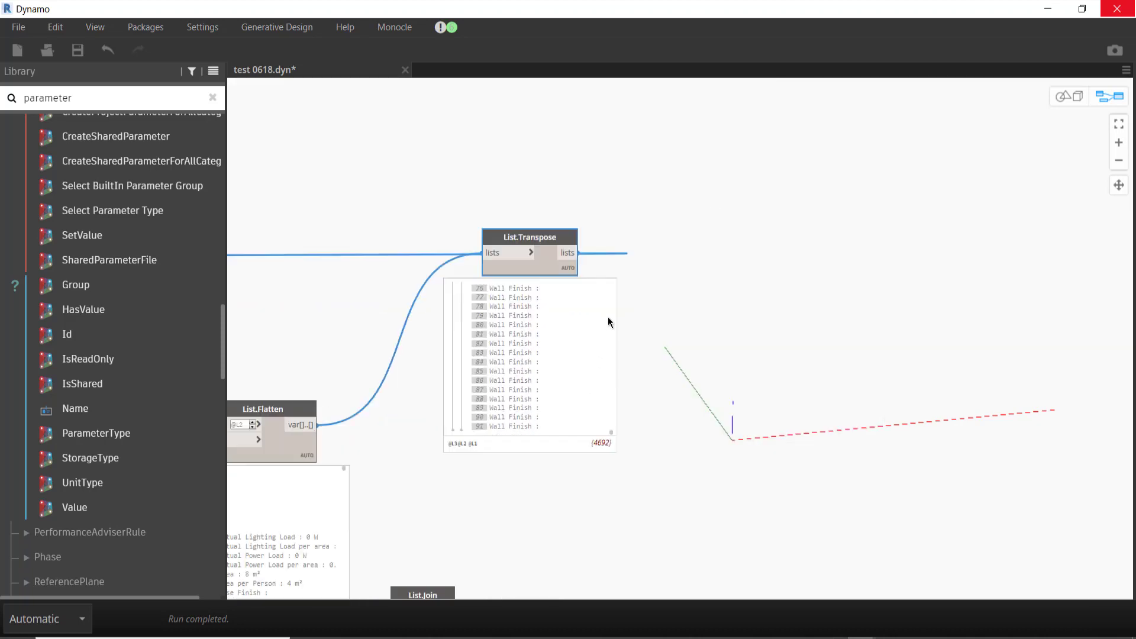
click(639, 492)
key(ctrl+v)
scroll(670, 240, down, 5)
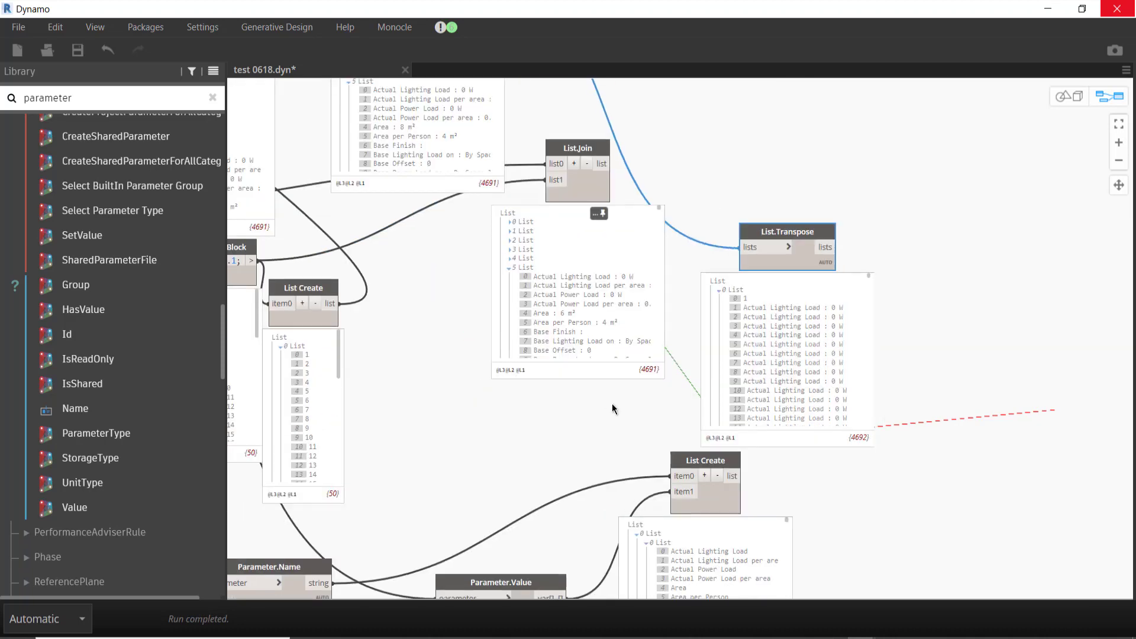
click(732, 478)
click(747, 247)
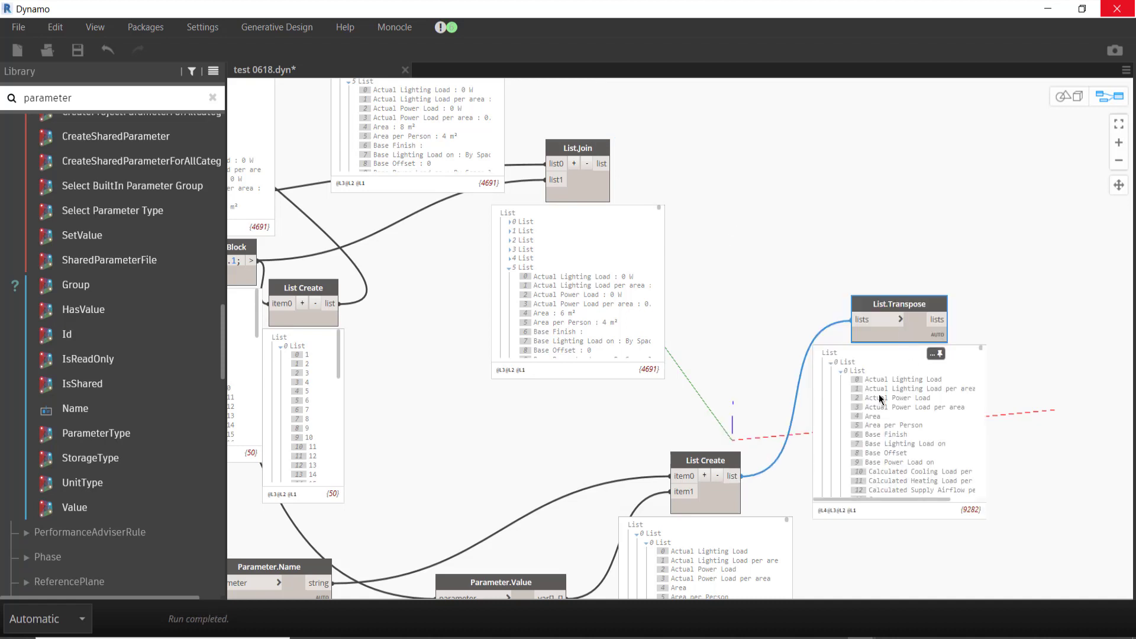
scroll(909, 441, down, 3)
scroll(909, 441, down, 3)
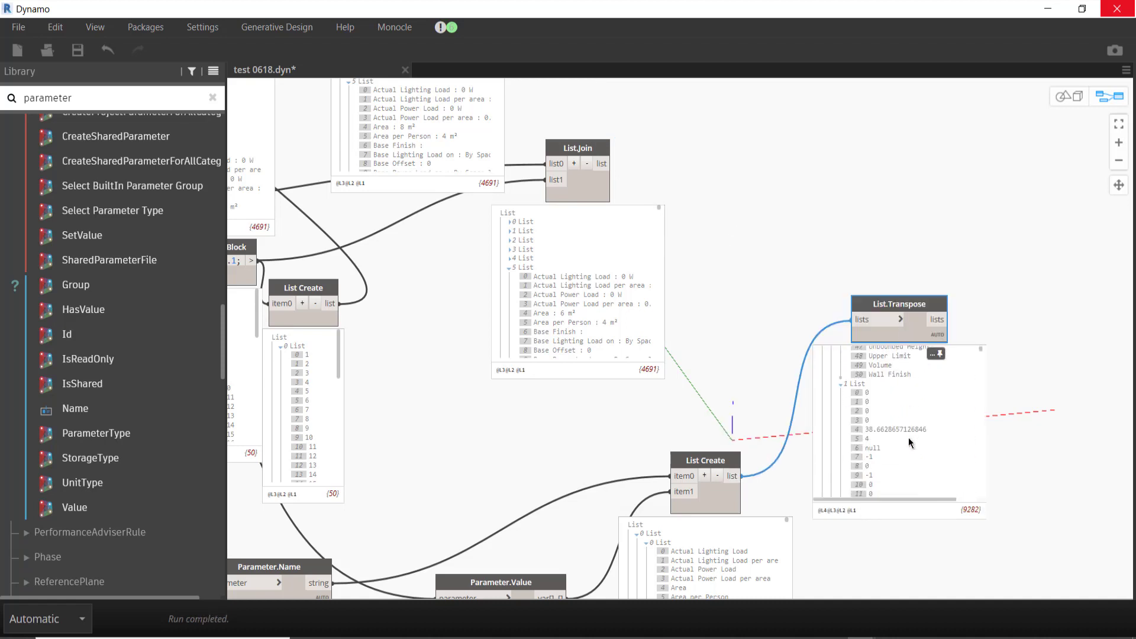
scroll(909, 440, down, 2)
scroll(909, 440, down, 2)
Step: Move Parameter.Value lower and Parameter.Name up and to the right
middle_drag(740, 473, 740, 285)
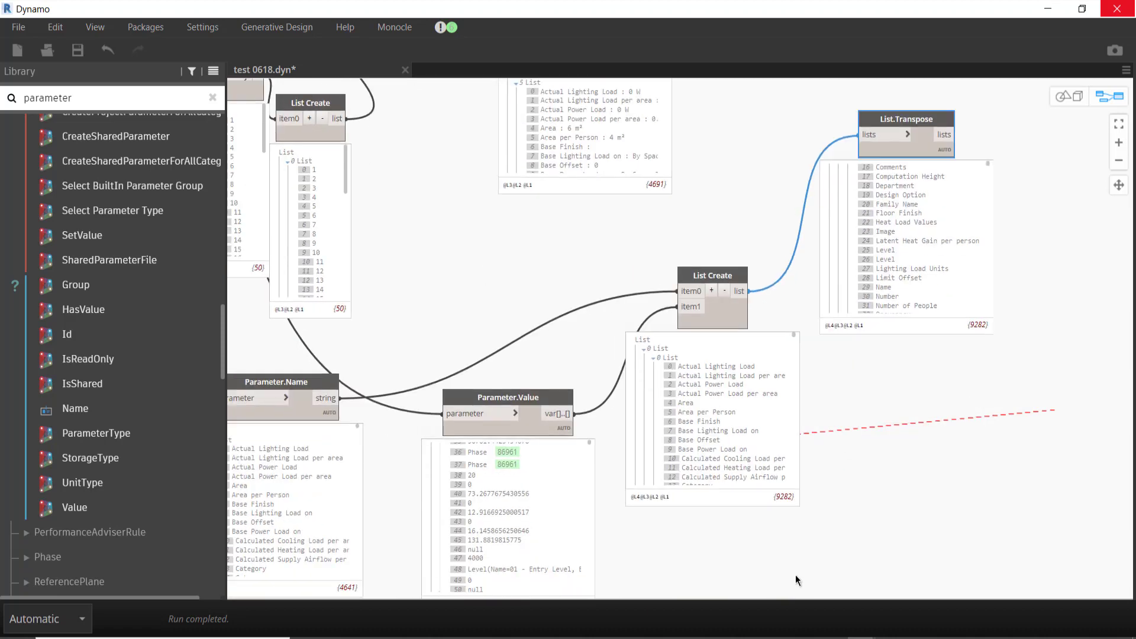
scroll(722, 553, up, 2)
middle_drag(722, 552, 837, 425)
mouse_move(712, 413)
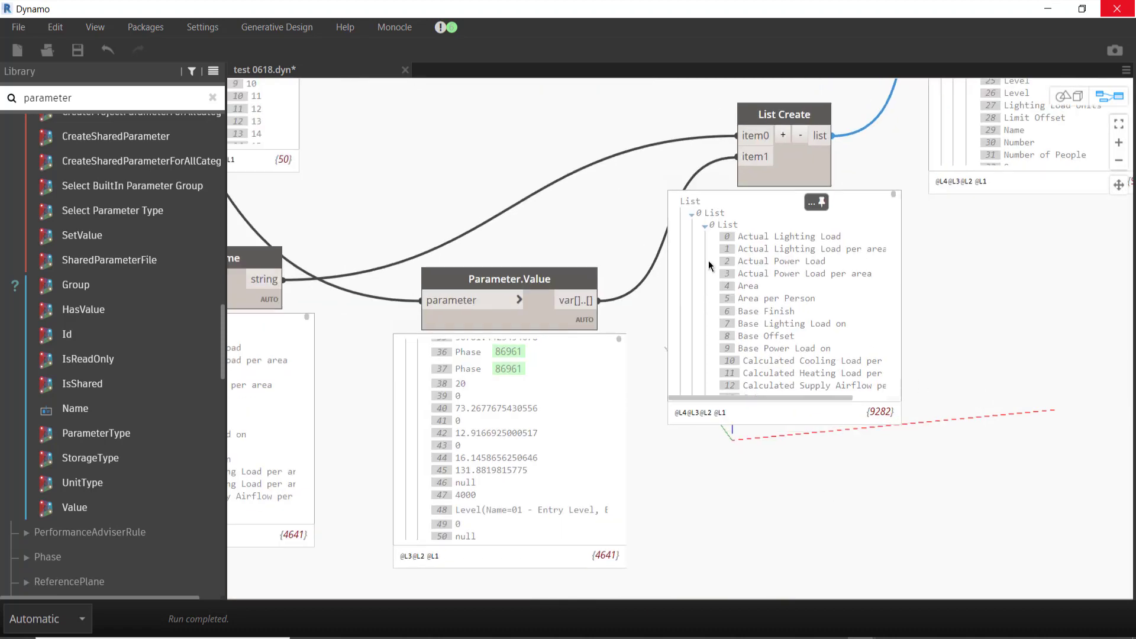
middle_drag(751, 521, 837, 496)
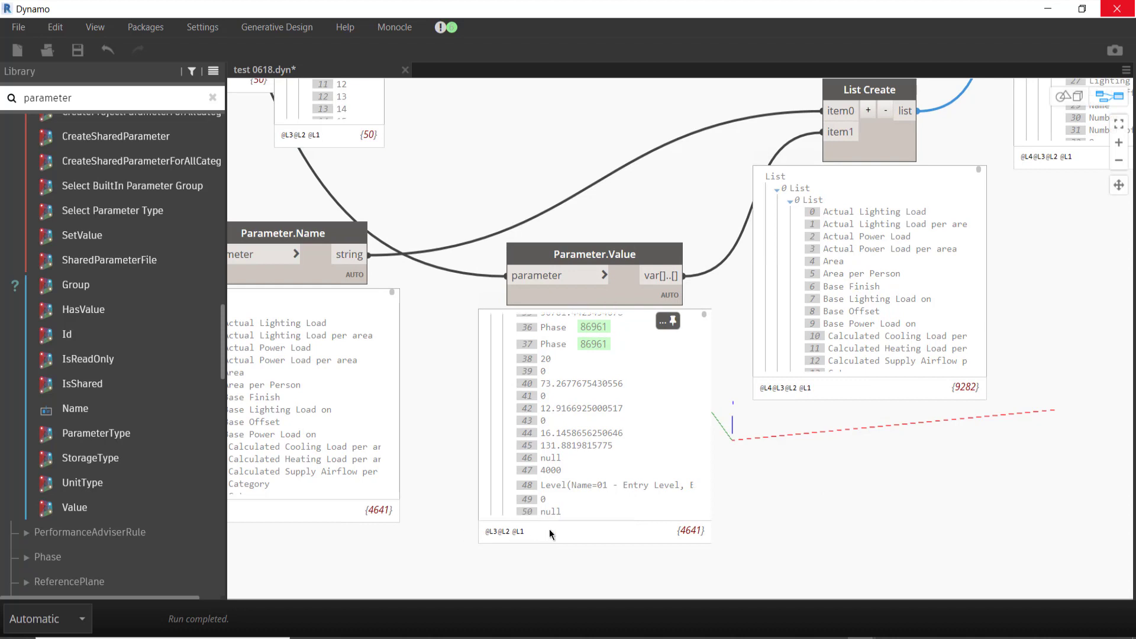
middle_drag(549, 529, 672, 529)
drag(717, 329, 683, 453)
drag(452, 268, 514, 225)
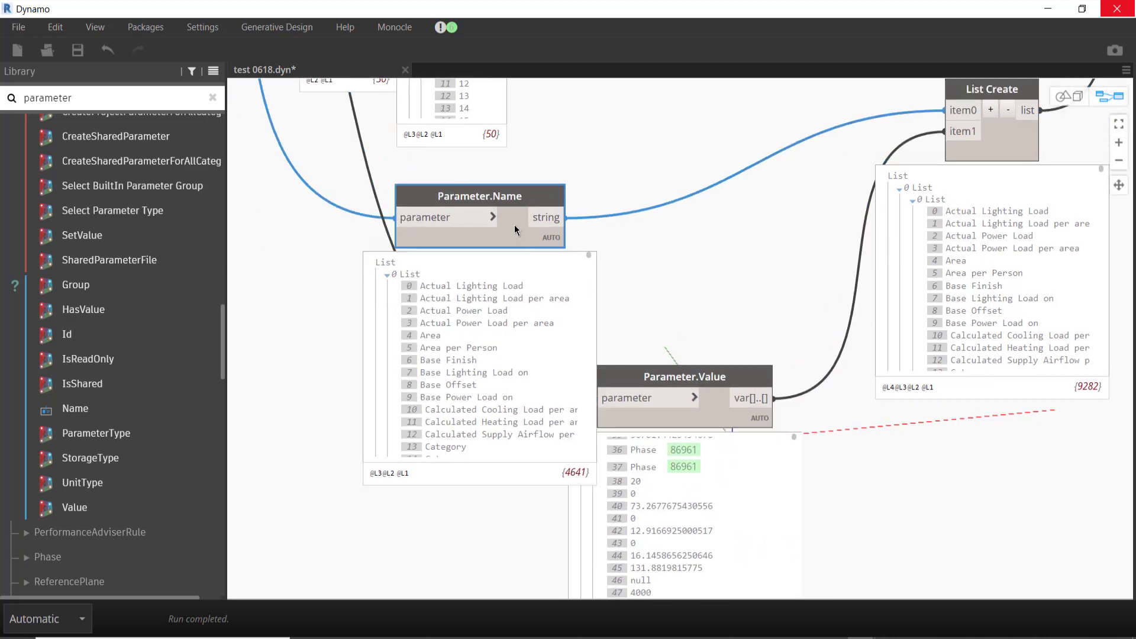
click(664, 235)
Step: Collapse the first two room lists in the Parameter.Name and Parameter.Value previews
click(376, 268)
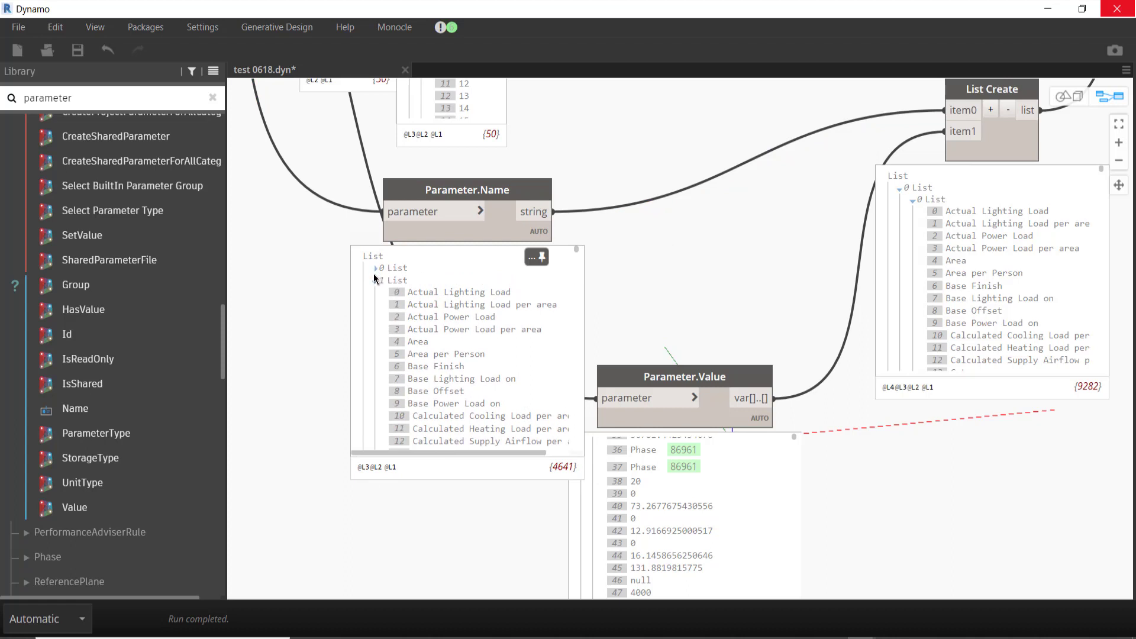
click(376, 282)
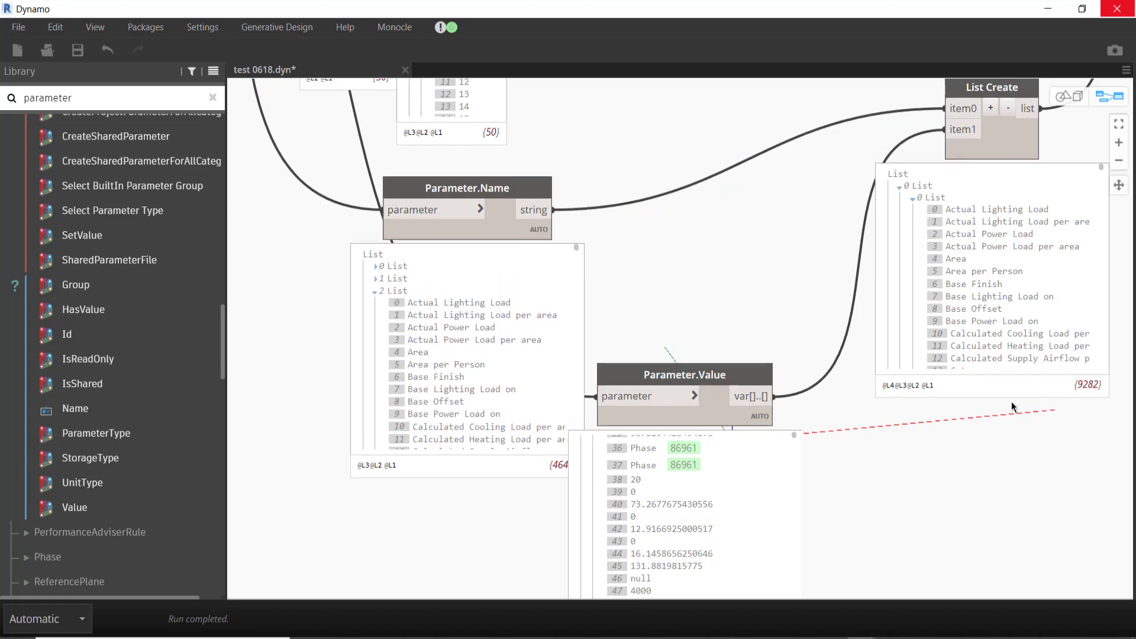
middle_drag(1011, 401, 1063, 307)
scroll(721, 438, up, 10)
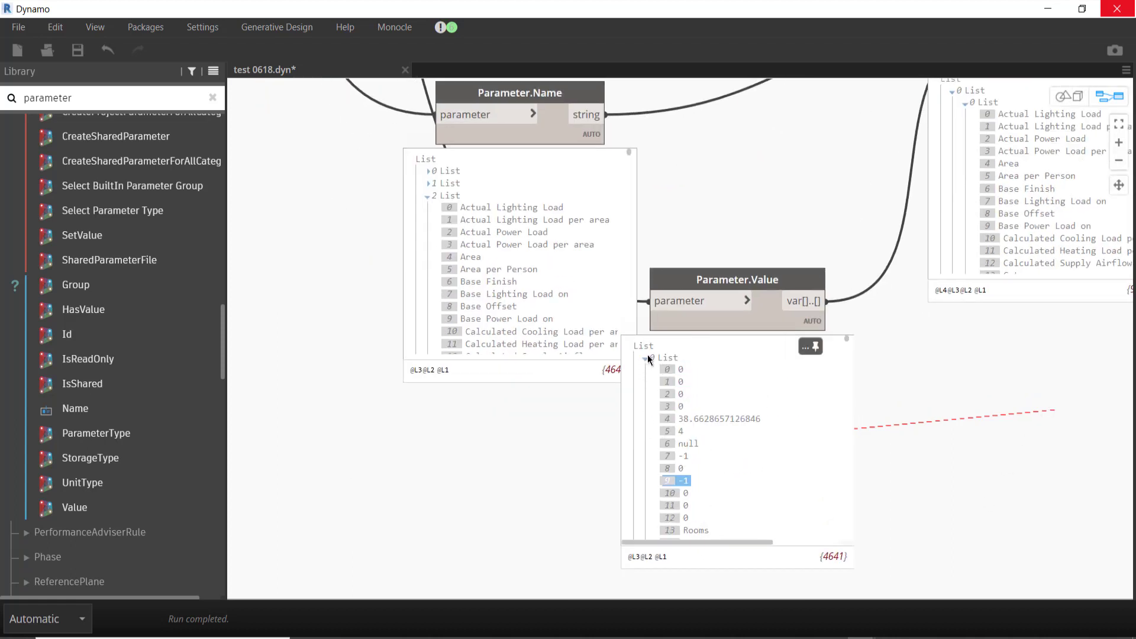
click(647, 358)
click(668, 371)
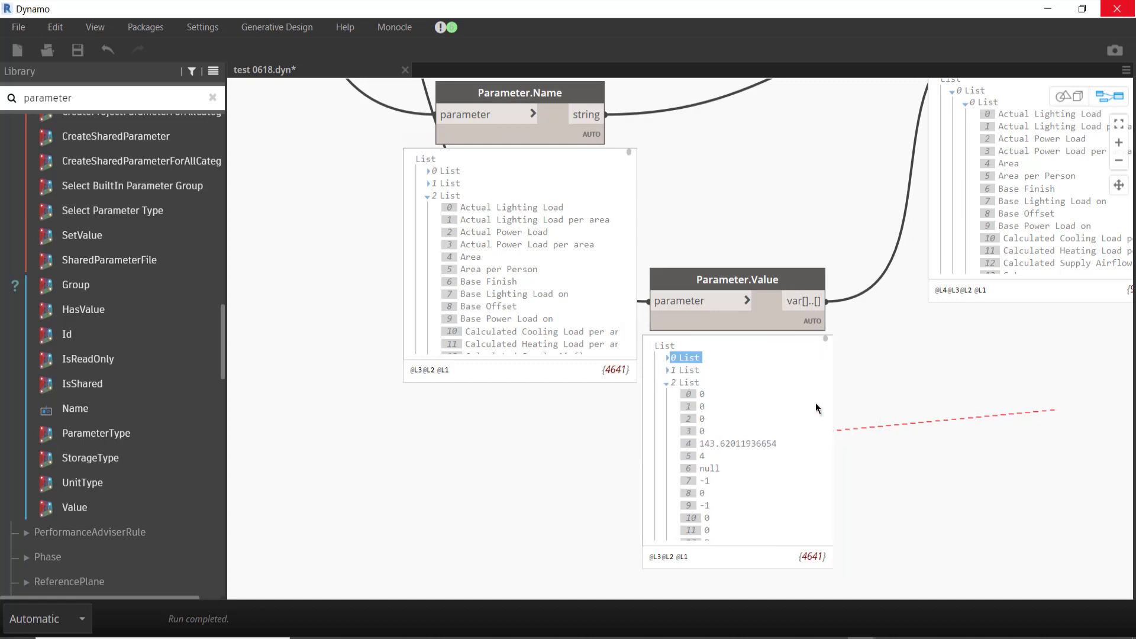
Step: Shift Parameter.Value further down and List Create right, collapsing List Create's two nested lists
middle_drag(840, 492, 787, 601)
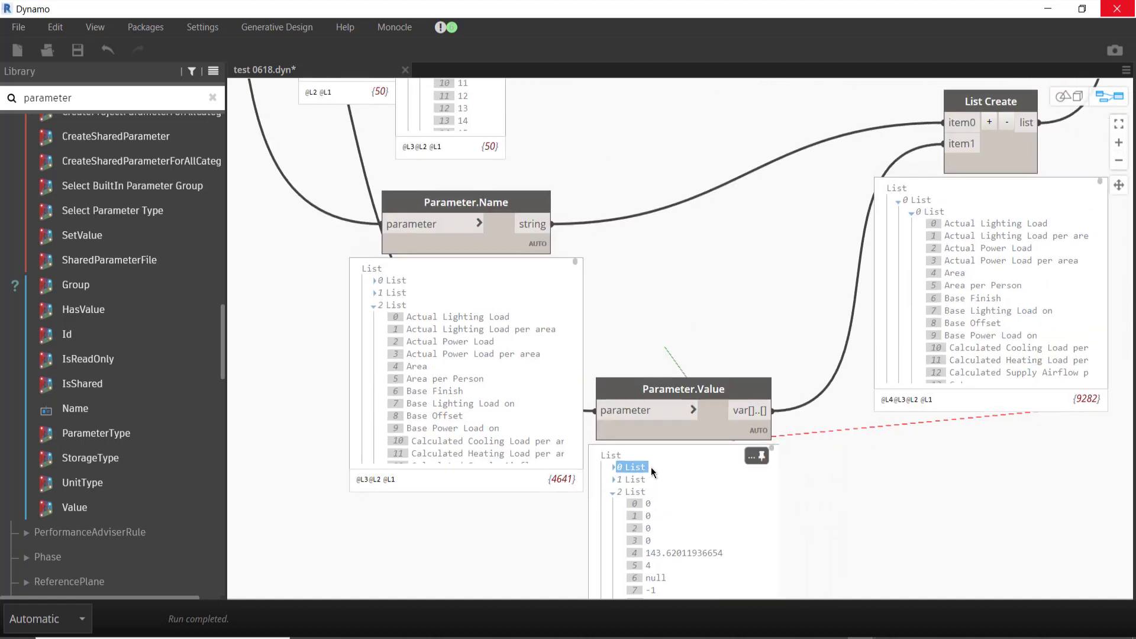
mouse_move(713, 429)
mouse_down()
mouse_move(714, 473)
mouse_move(464, 583)
mouse_up()
drag(1006, 155, 1056, 151)
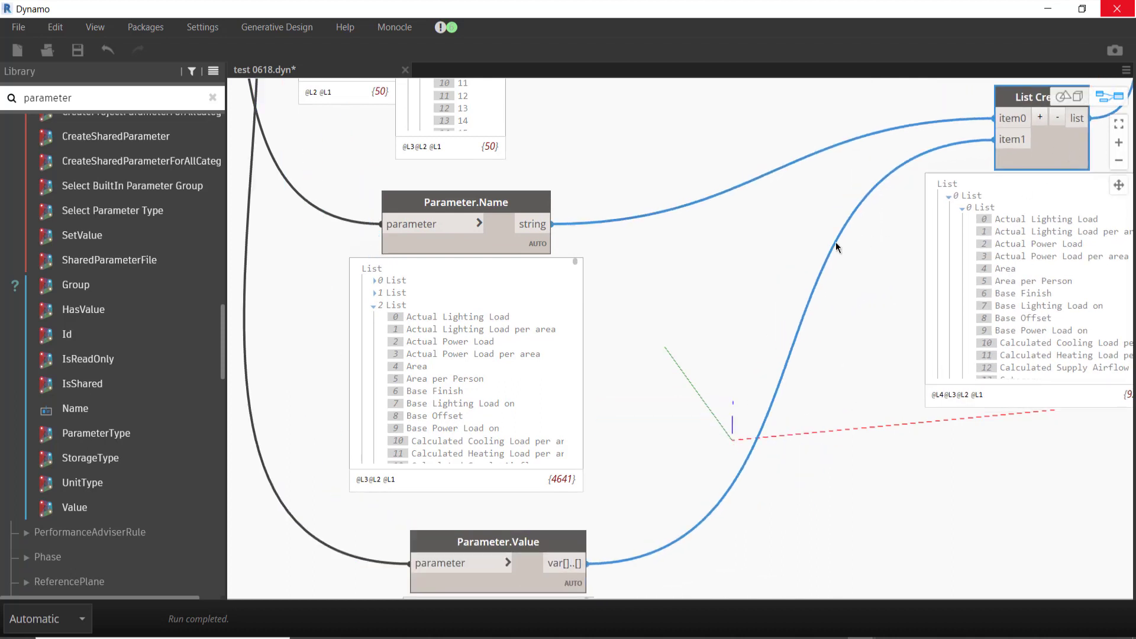
middle_drag(993, 198, 757, 233)
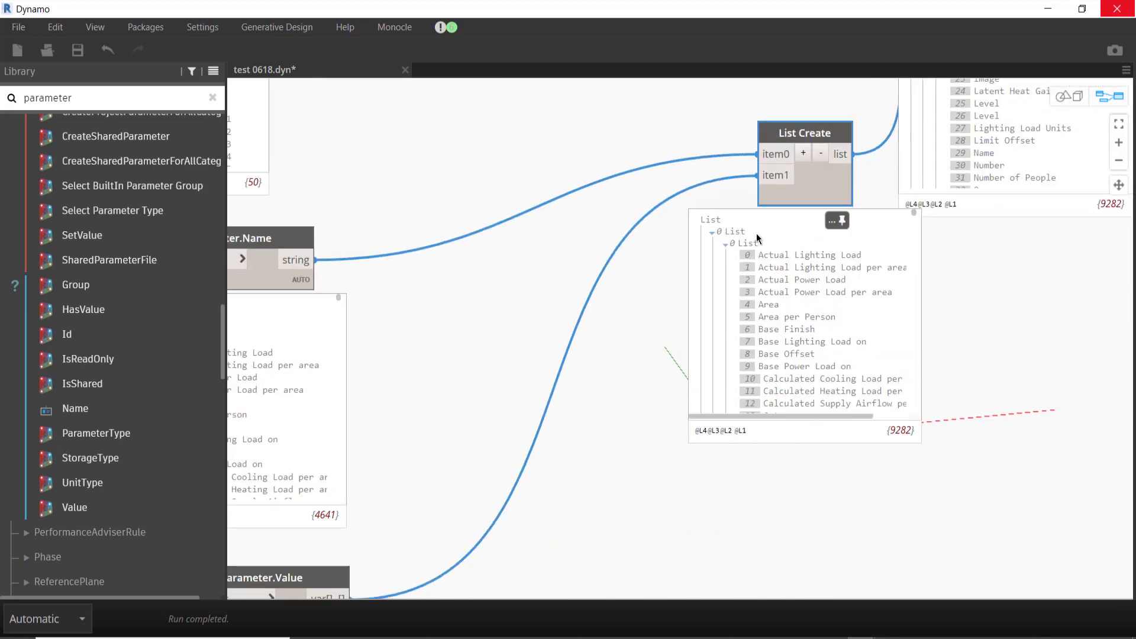
click(711, 231)
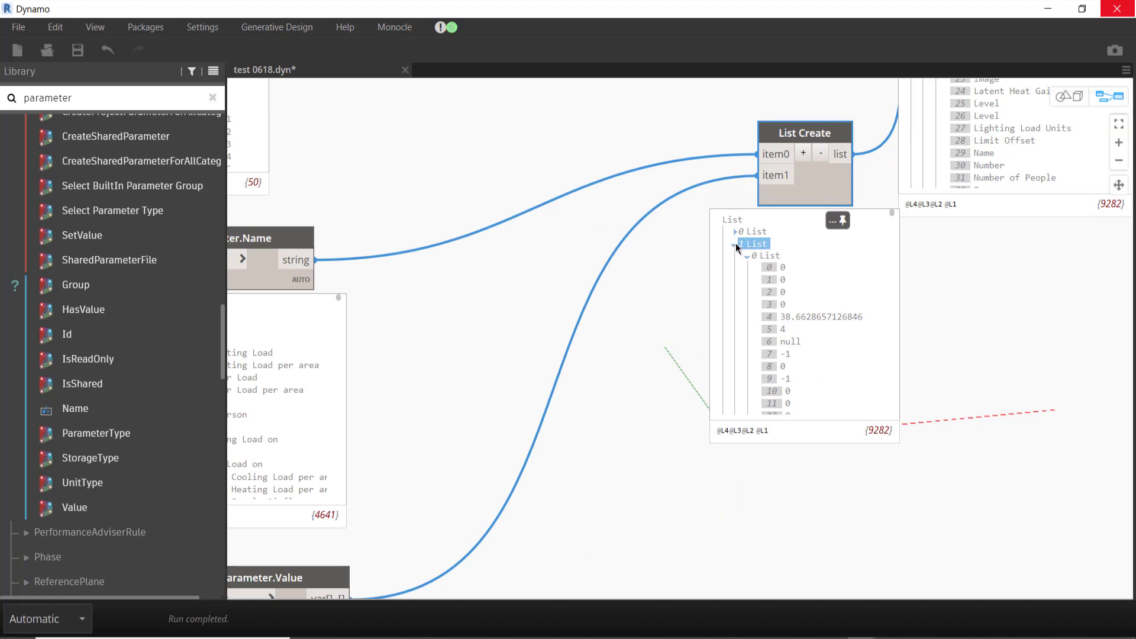
click(736, 243)
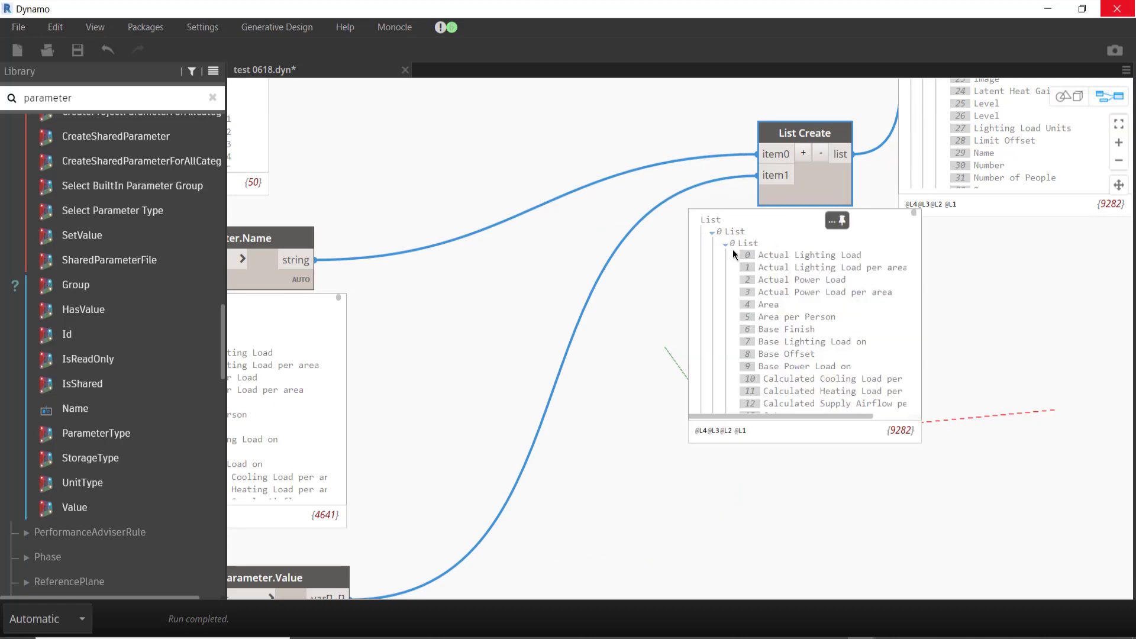
middle_drag(831, 189, 652, 271)
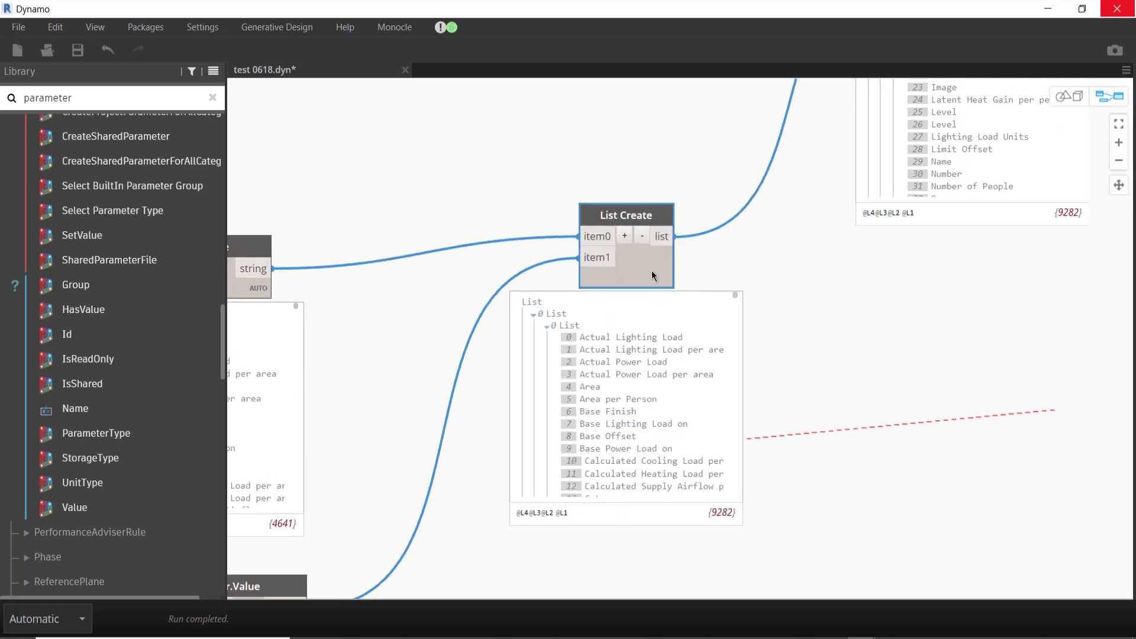
right_click(903, 304)
text(fl)
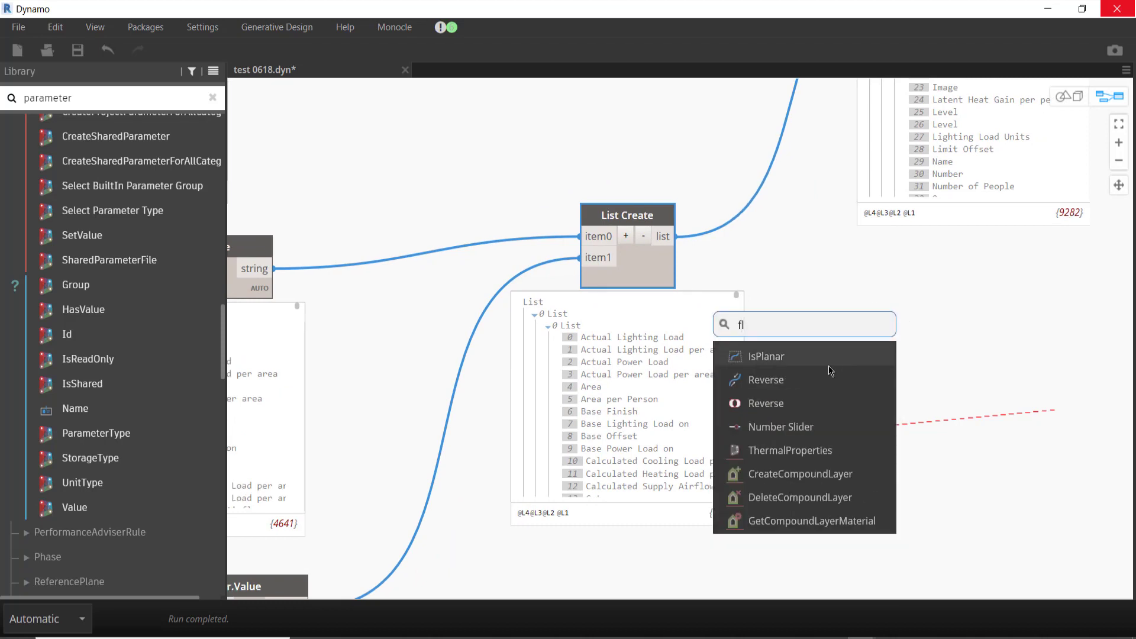
text(att)
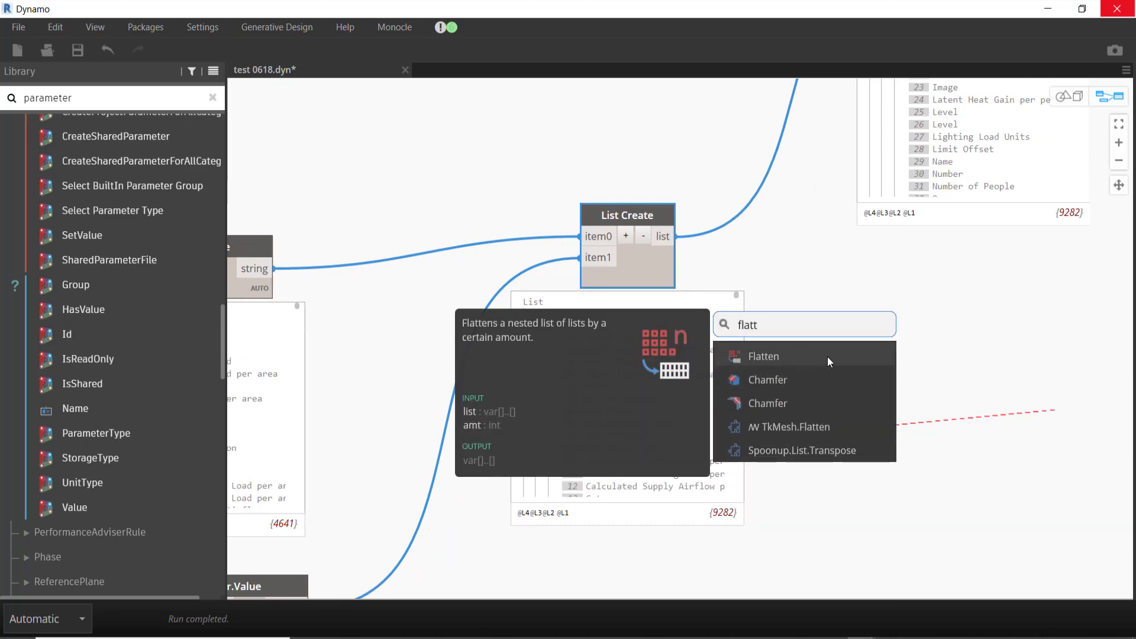
click(827, 356)
click(676, 236)
click(833, 409)
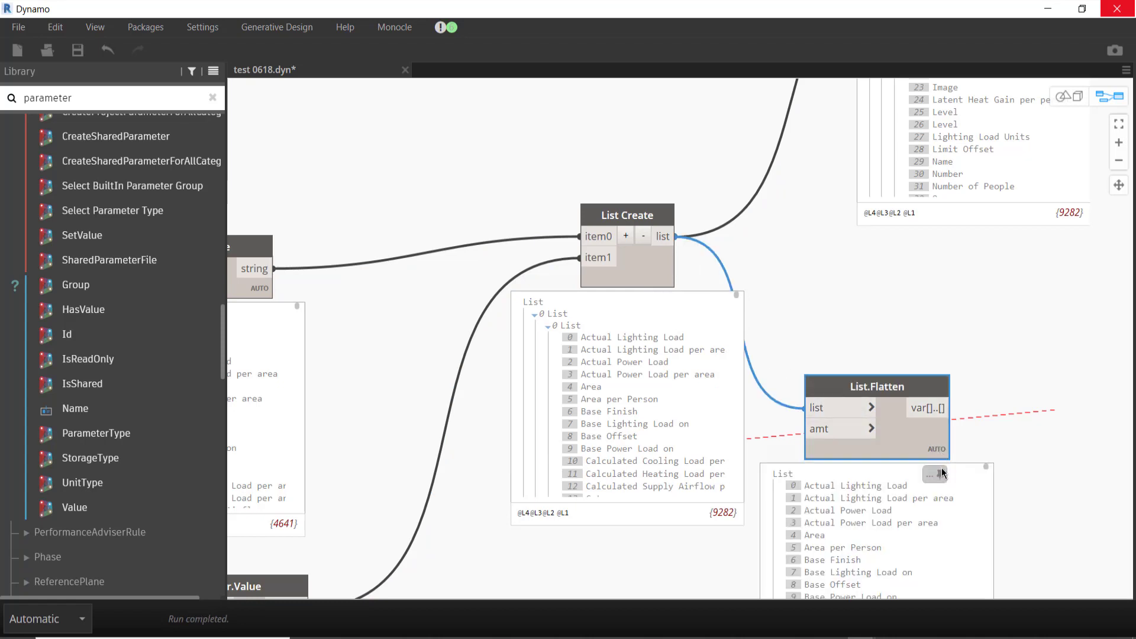
mouse_move(878, 417)
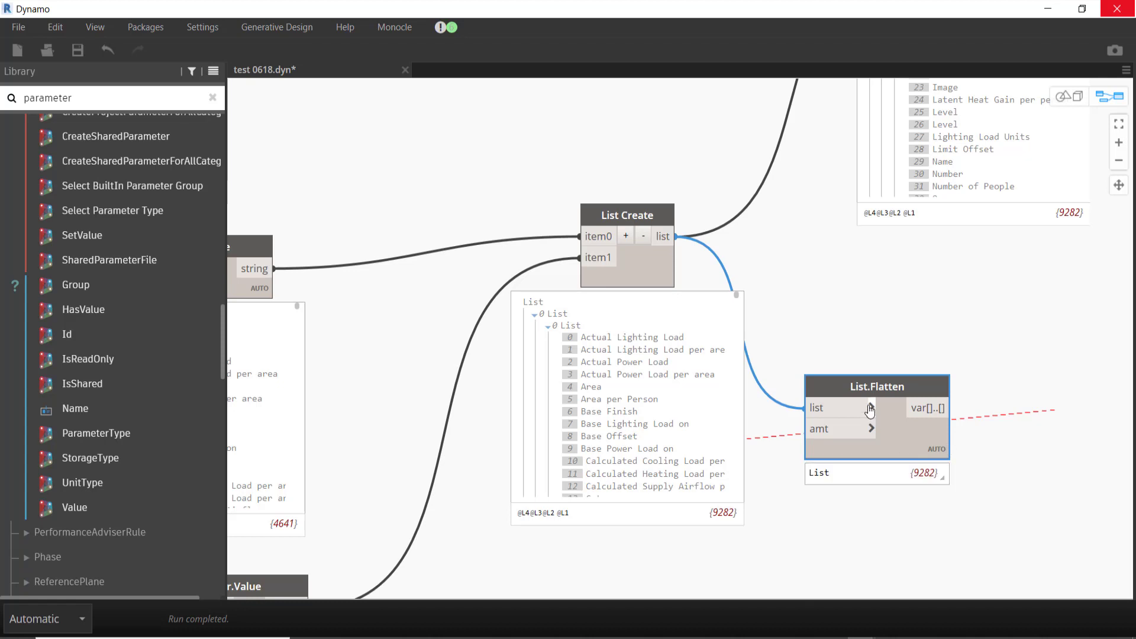
click(871, 407)
click(769, 410)
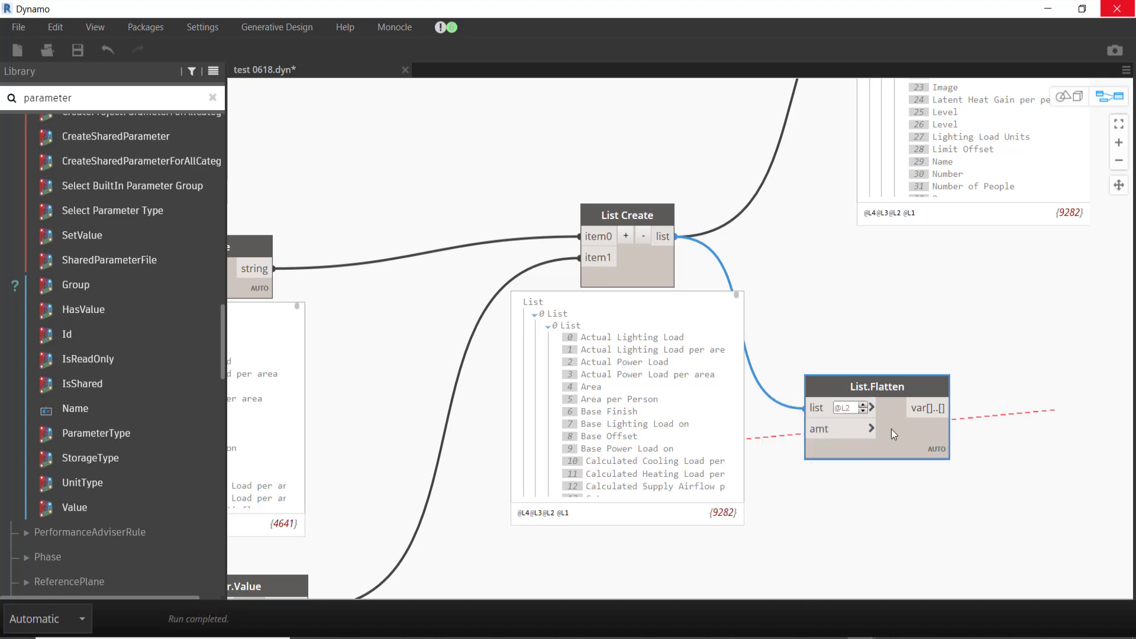
mouse_move(876, 472)
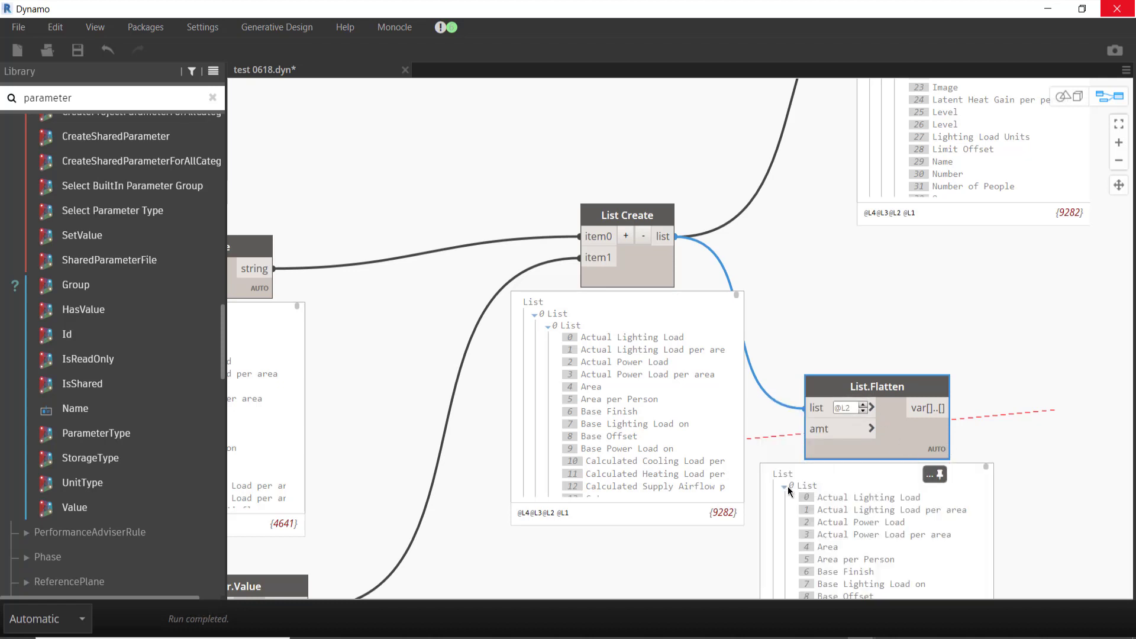
Step: Expand the List.Flatten preview to inspect each room's flattened parameter names and values
click(786, 487)
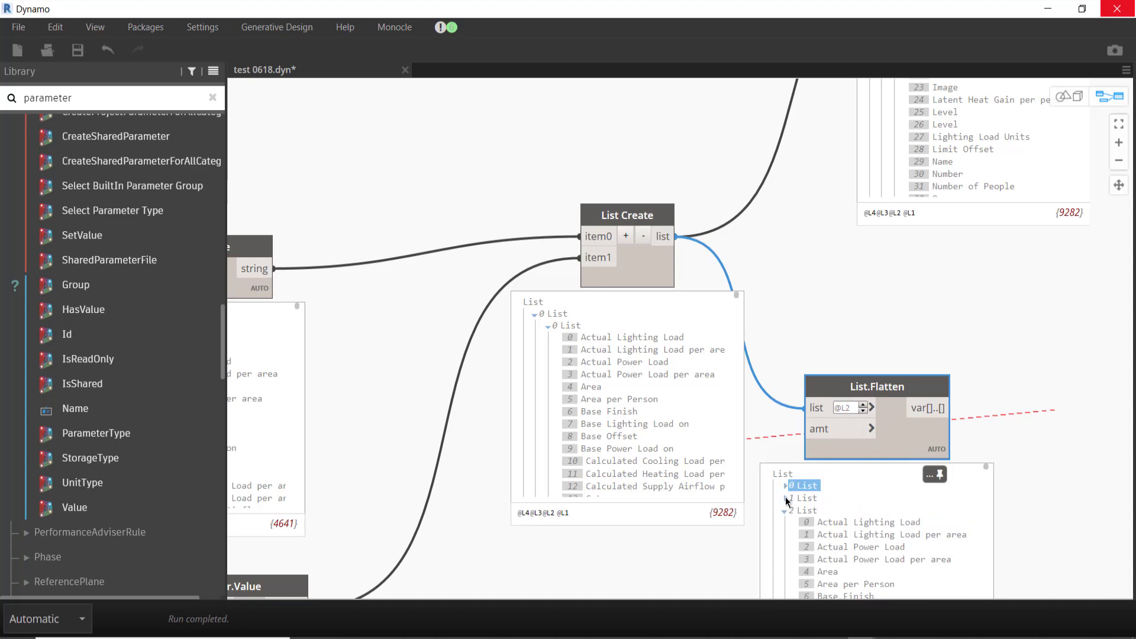
click(783, 510)
middle_drag(1006, 532, 1014, 373)
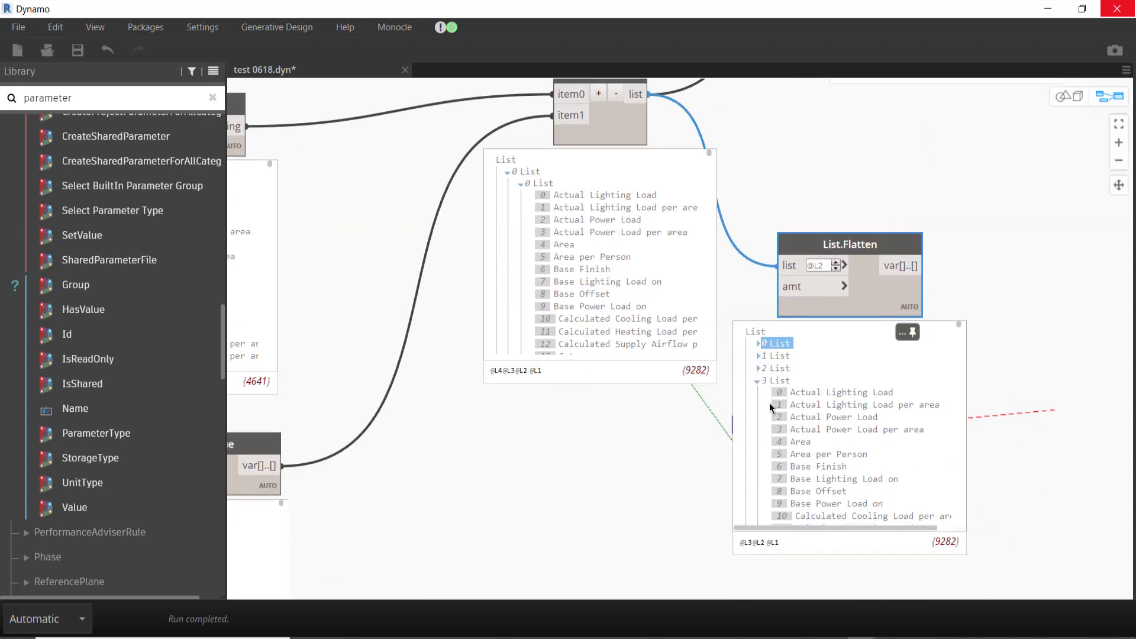
click(758, 381)
mouse_move(960, 330)
mouse_down()
mouse_move(956, 545)
mouse_move(956, 504)
mouse_up()
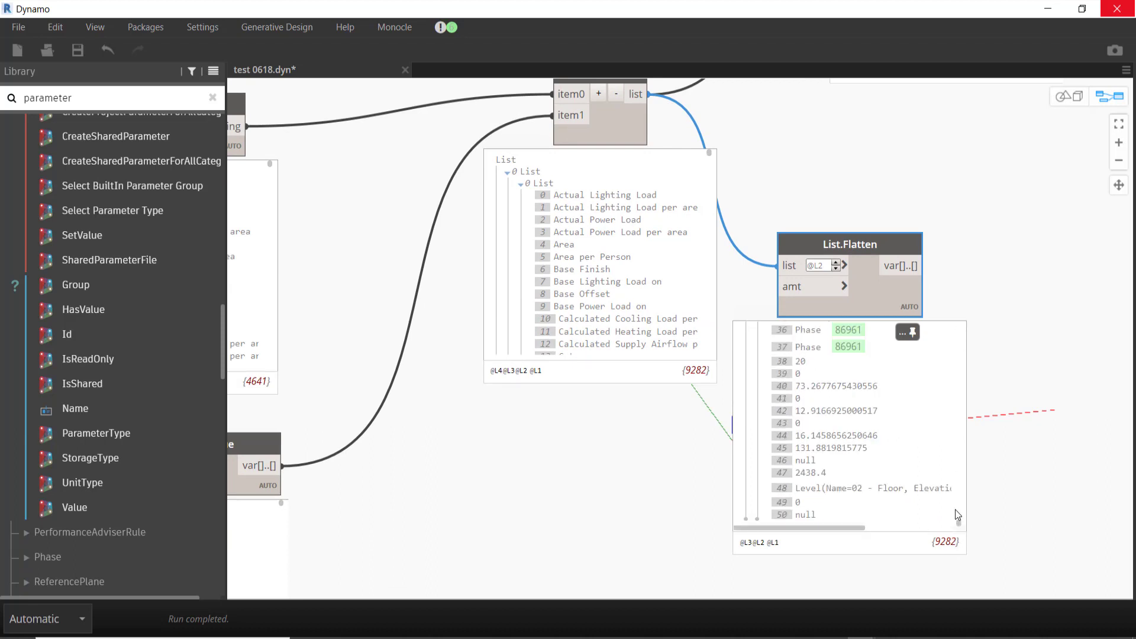
Step: Connect List.Flatten's output to List.Transpose's lists input, placing Transpose beside Flatten
scroll(856, 473, down, 3)
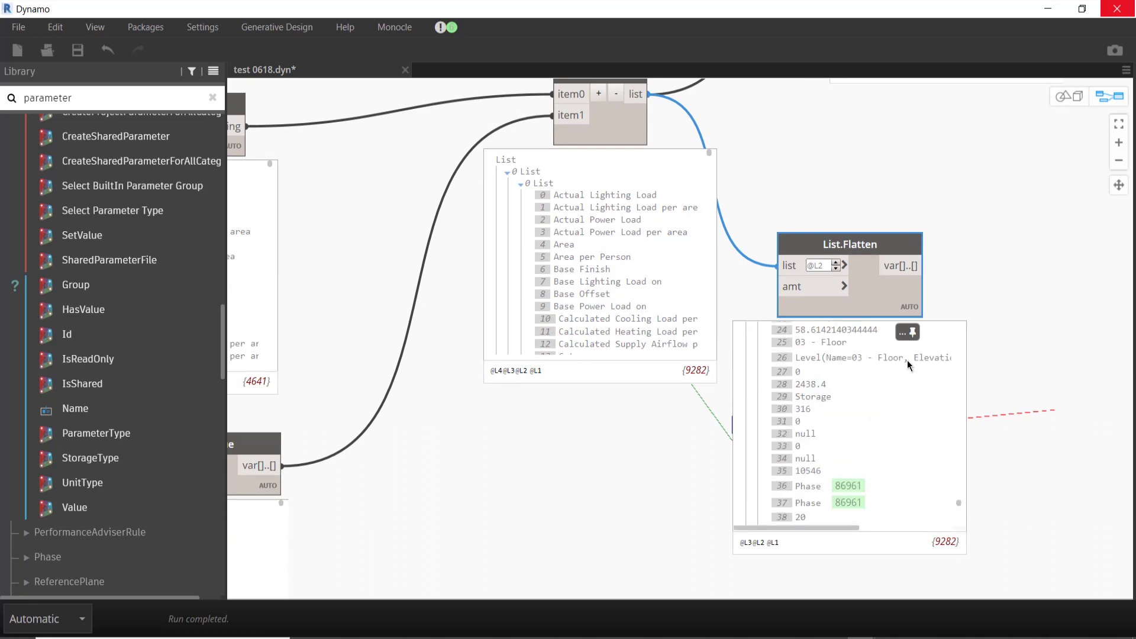
middle_drag(863, 277, 680, 491)
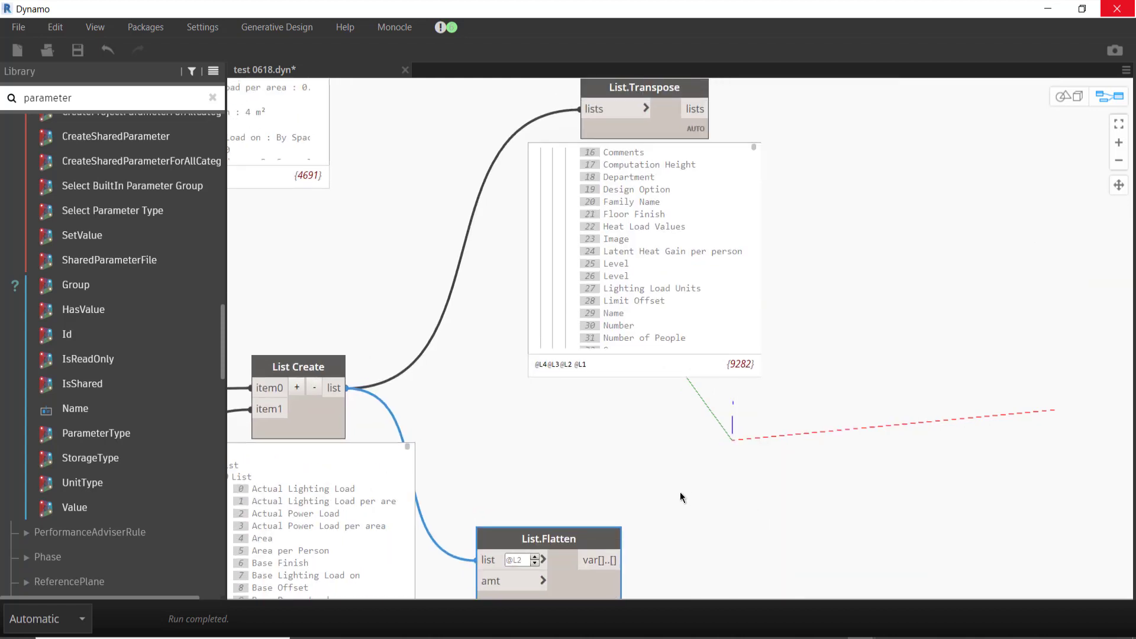
drag(551, 89, 985, 550)
click(618, 560)
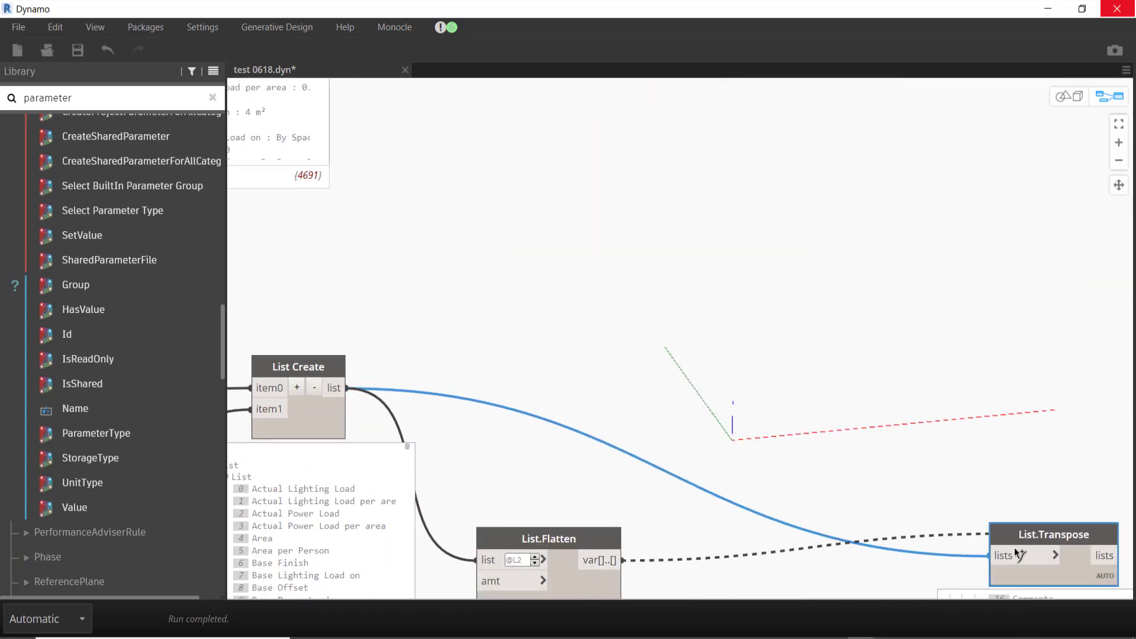
click(993, 556)
drag(1054, 534, 810, 369)
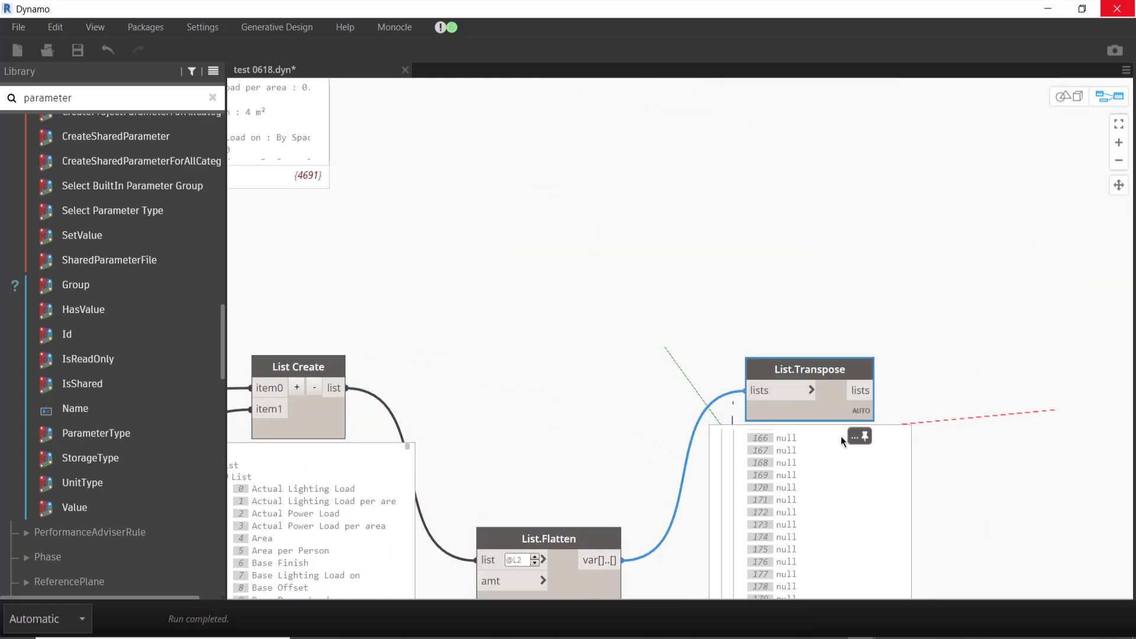
Step: Scroll List.Transpose's preview to see entries regrouped by parameter, such as repeated Wall Finish rows
scroll(765, 400, up, 2)
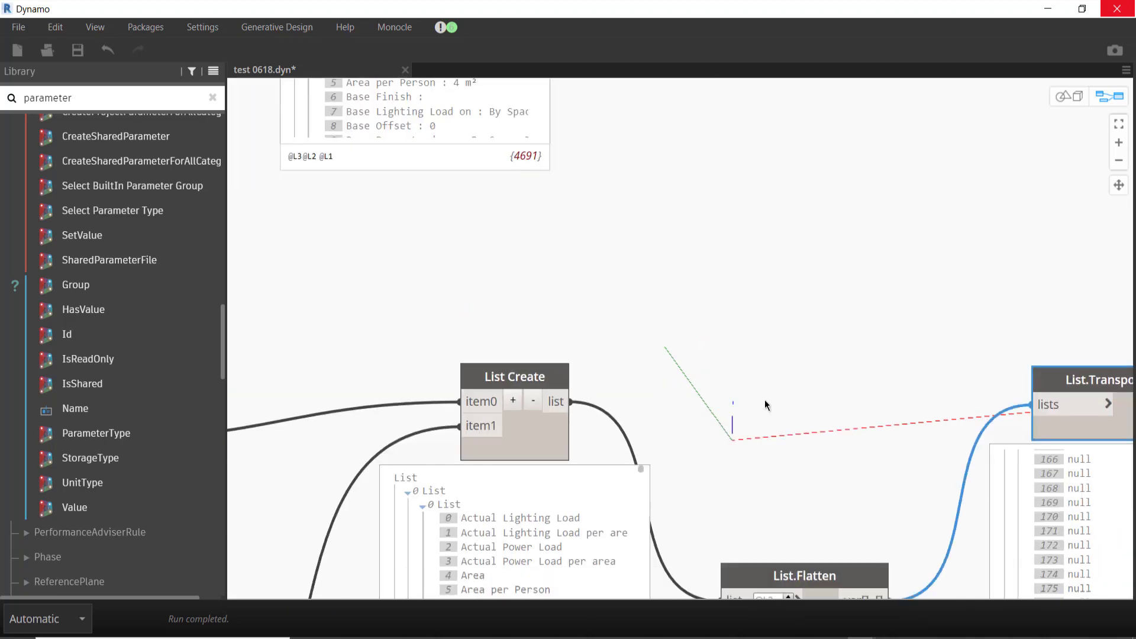
middle_drag(683, 280, 736, 337)
scroll(805, 459, up, 5)
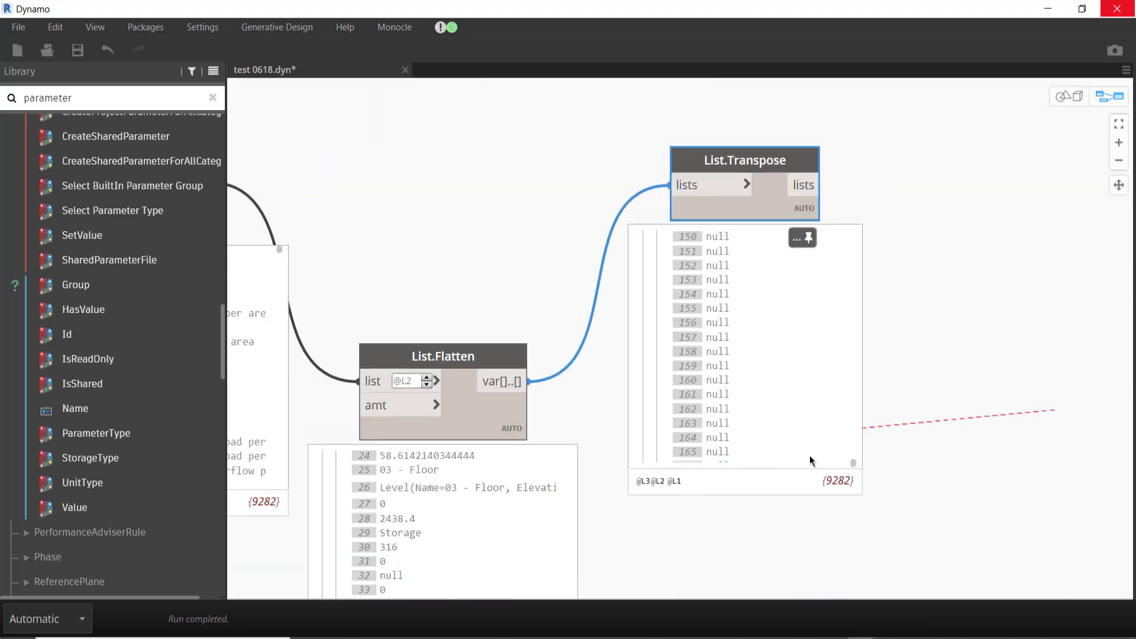
scroll(810, 459, up, 5)
scroll(809, 459, up, 4)
scroll(809, 458, up, 3)
scroll(810, 459, up, 2)
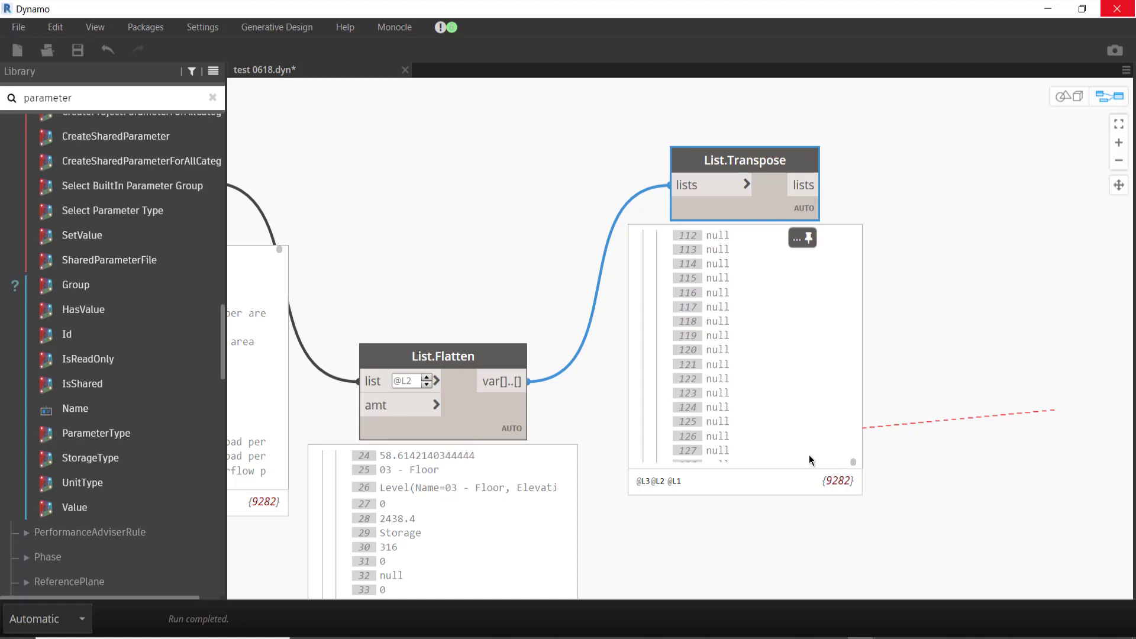
scroll(809, 455, up, 5)
scroll(808, 456, up, 5)
scroll(808, 455, up, 5)
scroll(805, 441, up, 5)
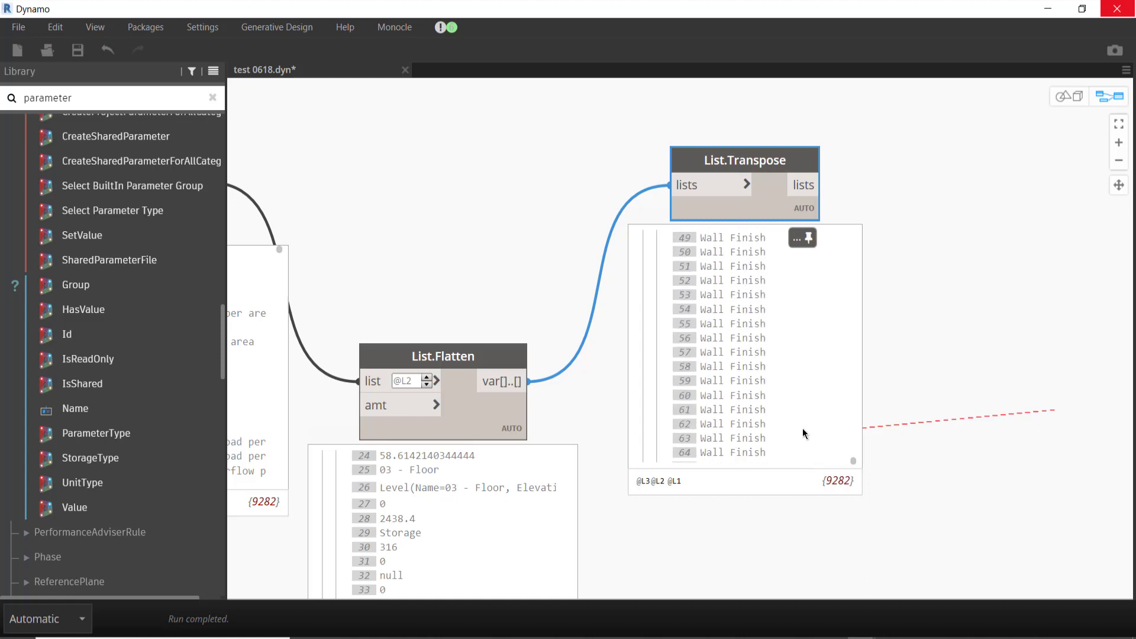
scroll(803, 428, up, 5)
scroll(801, 423, up, 5)
scroll(801, 419, up, 5)
scroll(796, 414, up, 4)
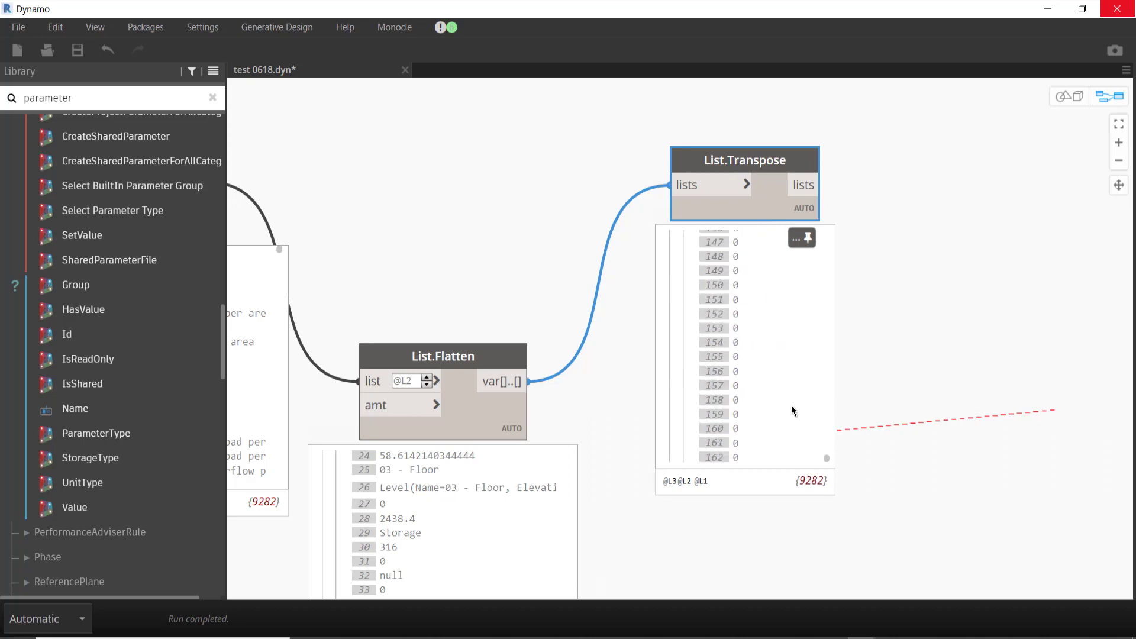
scroll(793, 410, up, 5)
scroll(793, 410, up, 5)
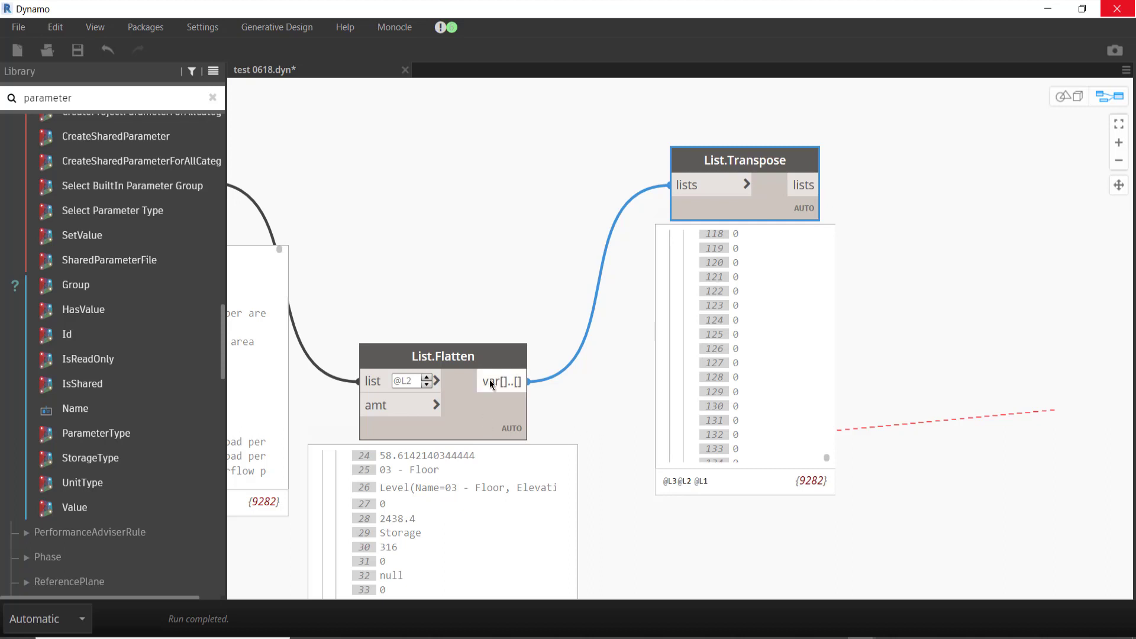
click(427, 378)
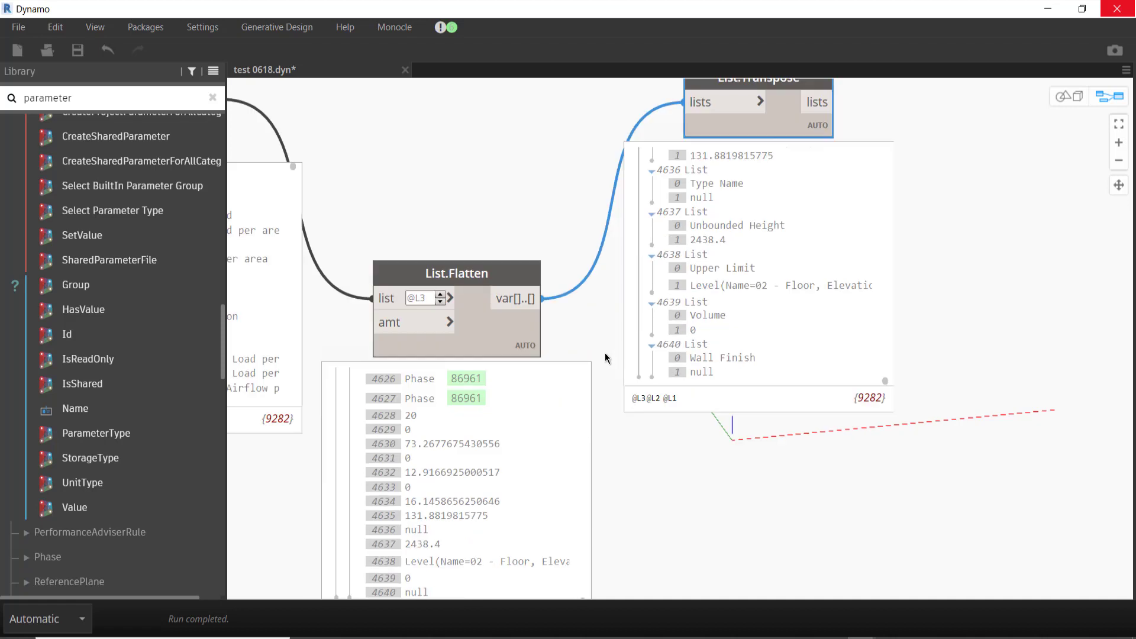
scroll(734, 317, up, 5)
scroll(734, 318, up, 5)
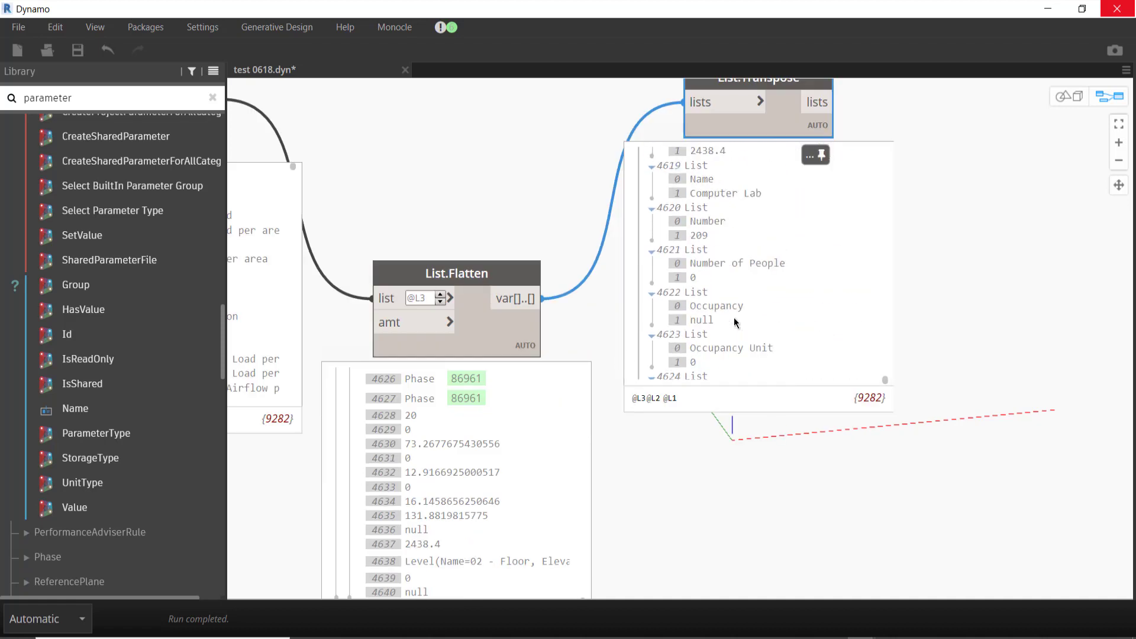
scroll(734, 317, up, 5)
scroll(779, 323, up, 5)
scroll(779, 324, up, 1)
drag(887, 375, 882, 141)
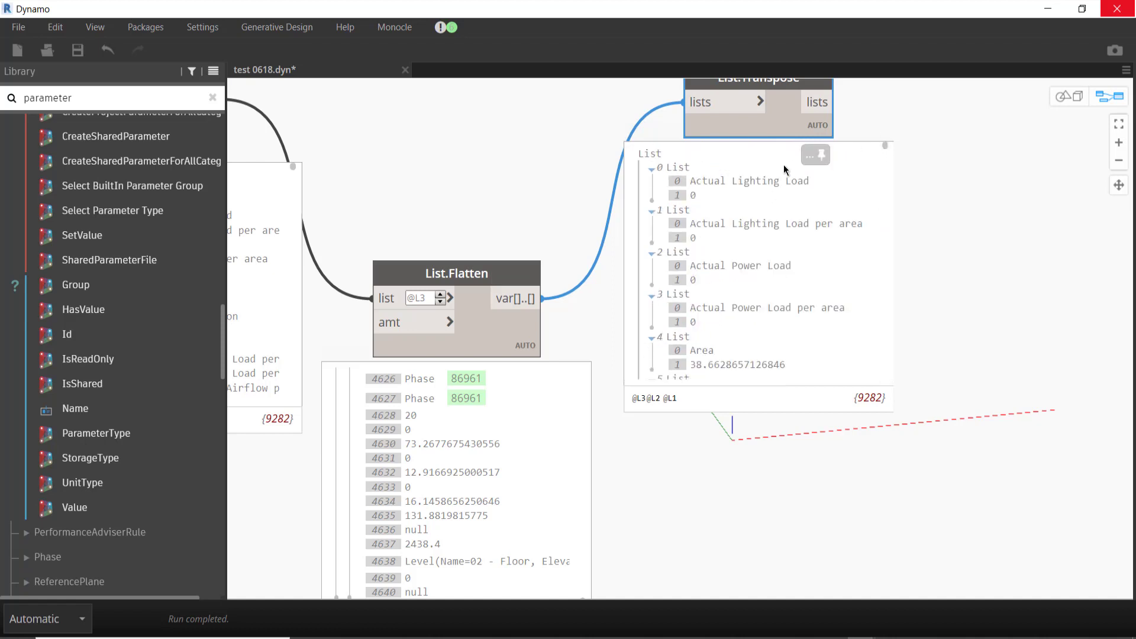
Step: Check List.Transpose's name–value pairs, such as Actual Lighting Load and Area 38.6628657126846
click(757, 183)
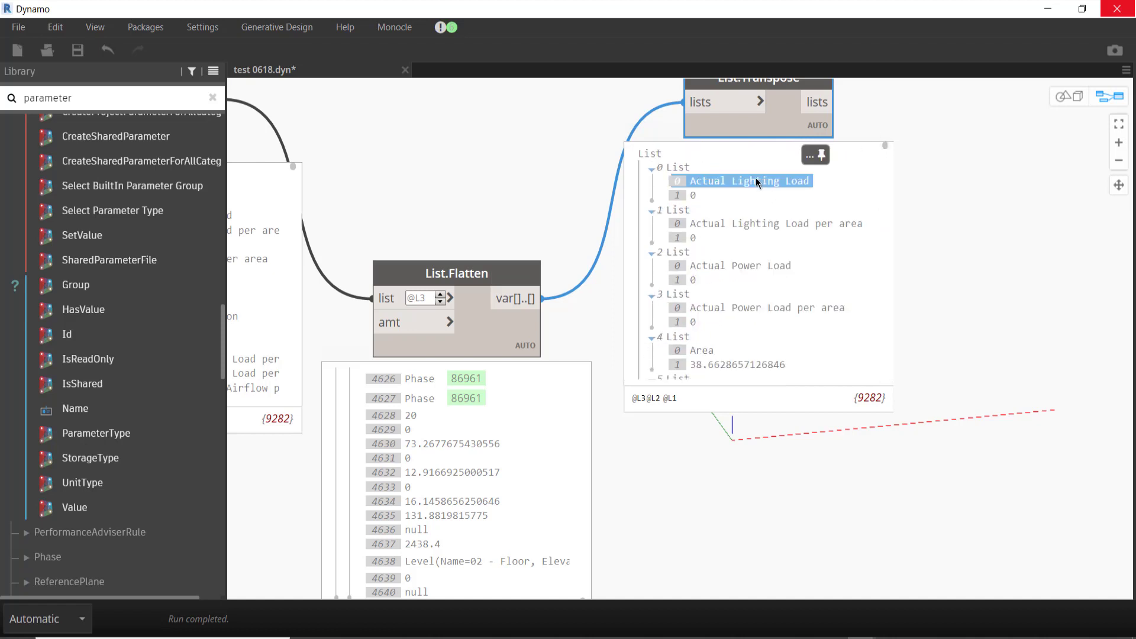
key(Down)
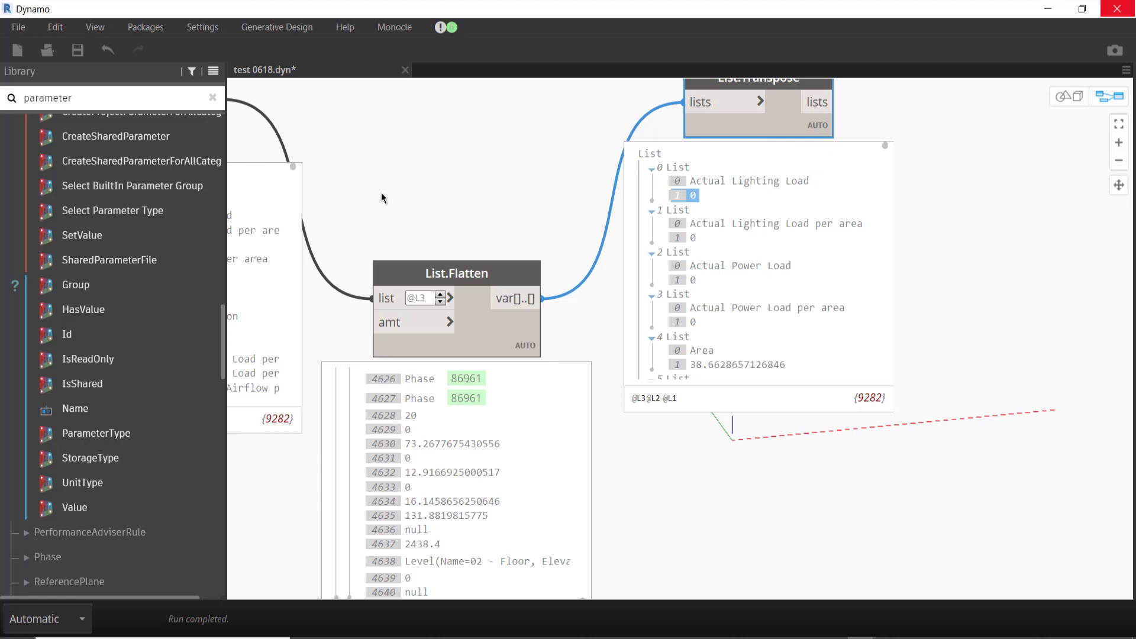
middle_drag(386, 200, 430, 390)
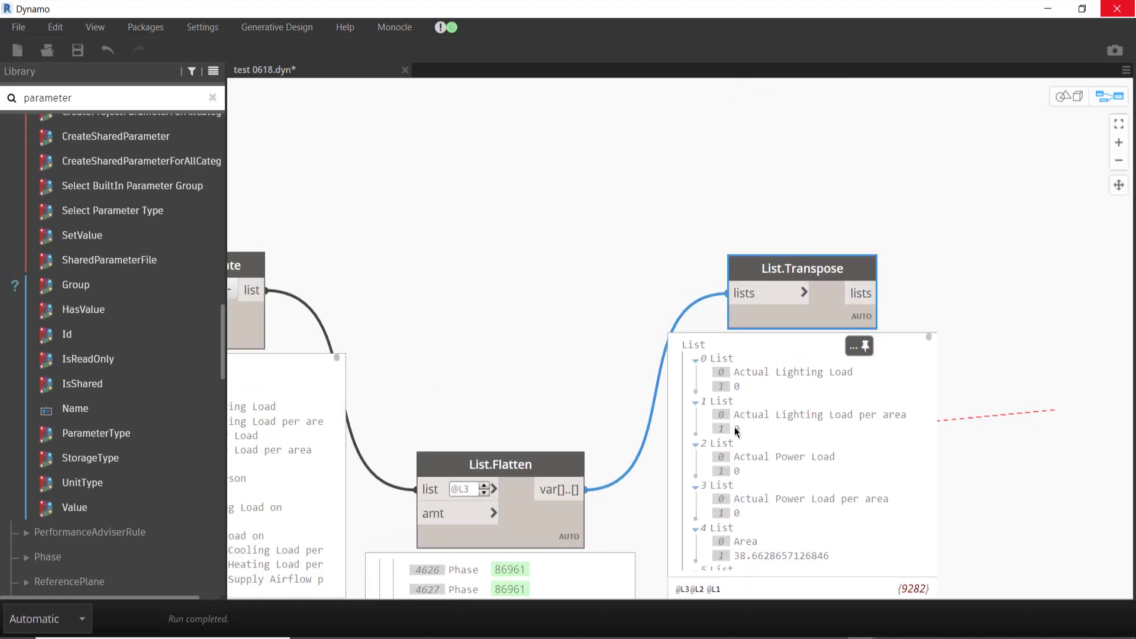
click(746, 555)
click(758, 555)
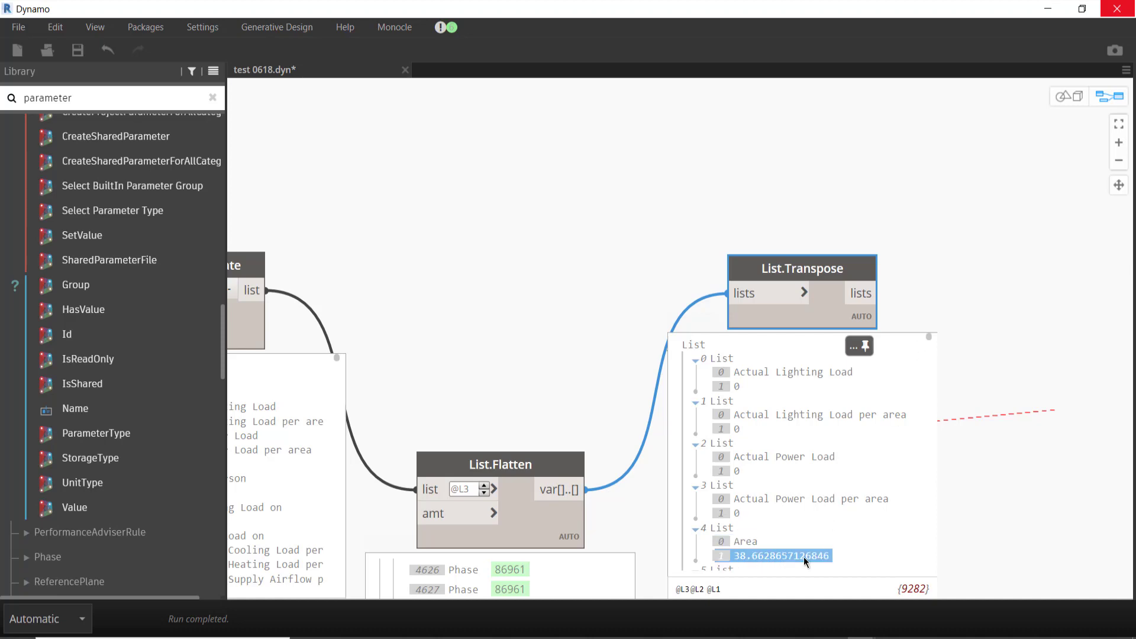
click(868, 293)
Step: Feed List.Transpose's output into the Excel export node's data input, writing name–value pairs to test.xlsx
scroll(710, 178, down, 5)
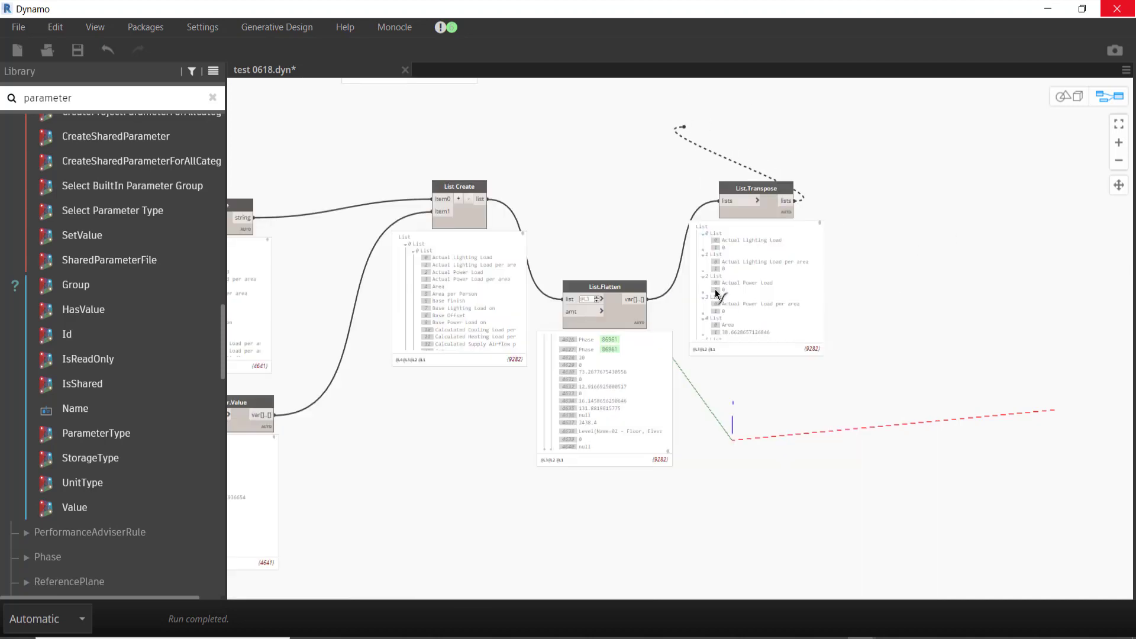
scroll(811, 398, down, 3)
scroll(738, 350, up, 3)
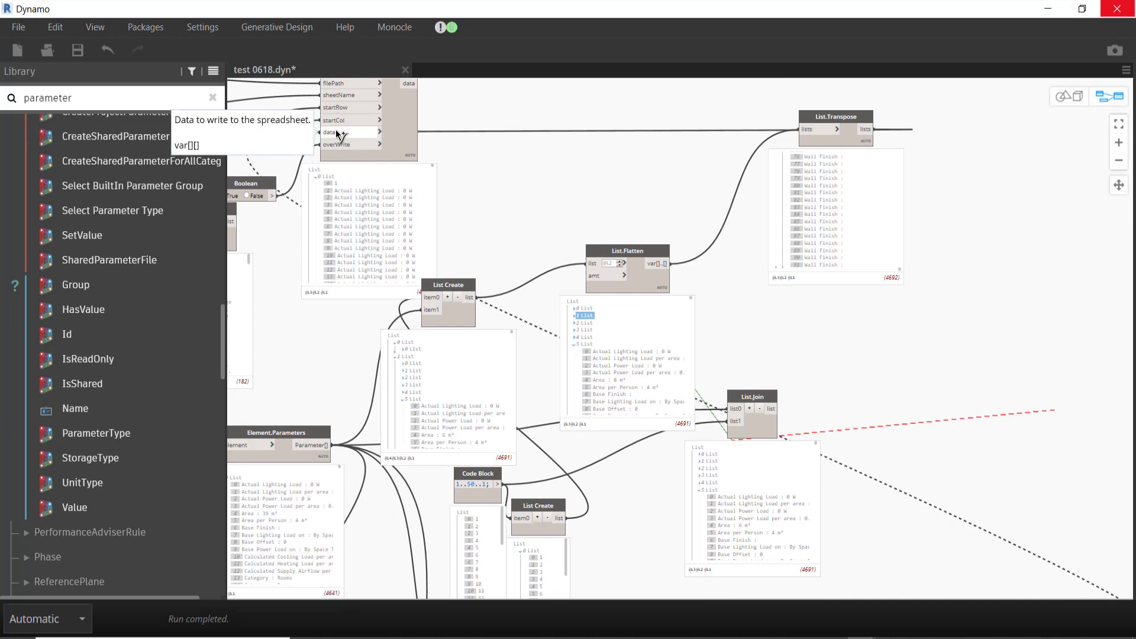
click(364, 132)
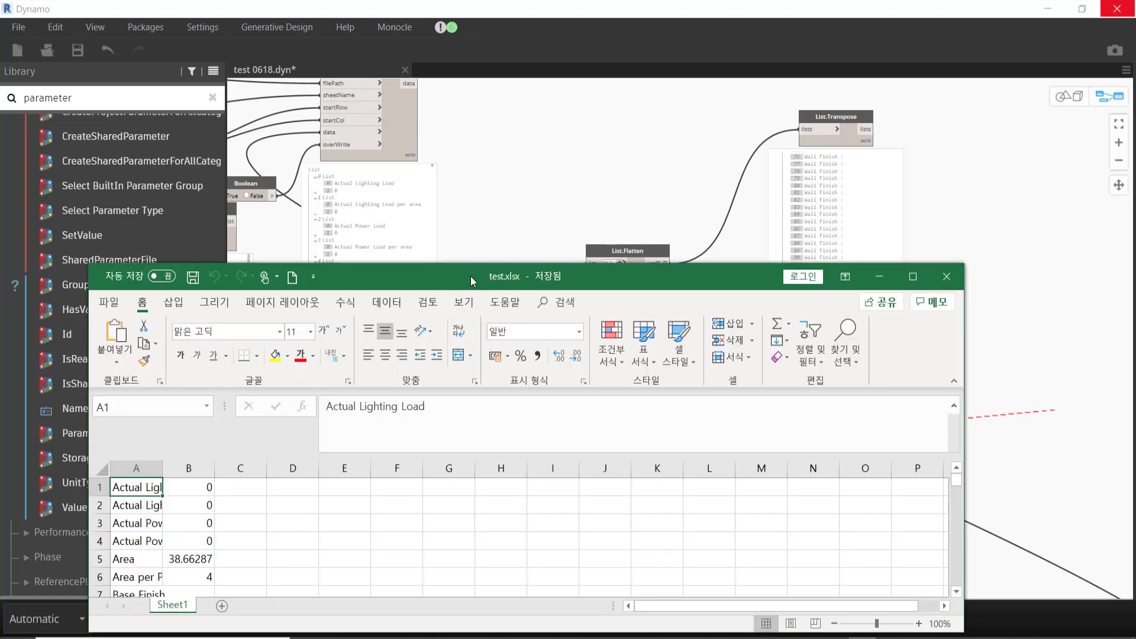
Step: Maximize test.xlsx and widen columns A and B to show full parameter names and values
double_click(471, 275)
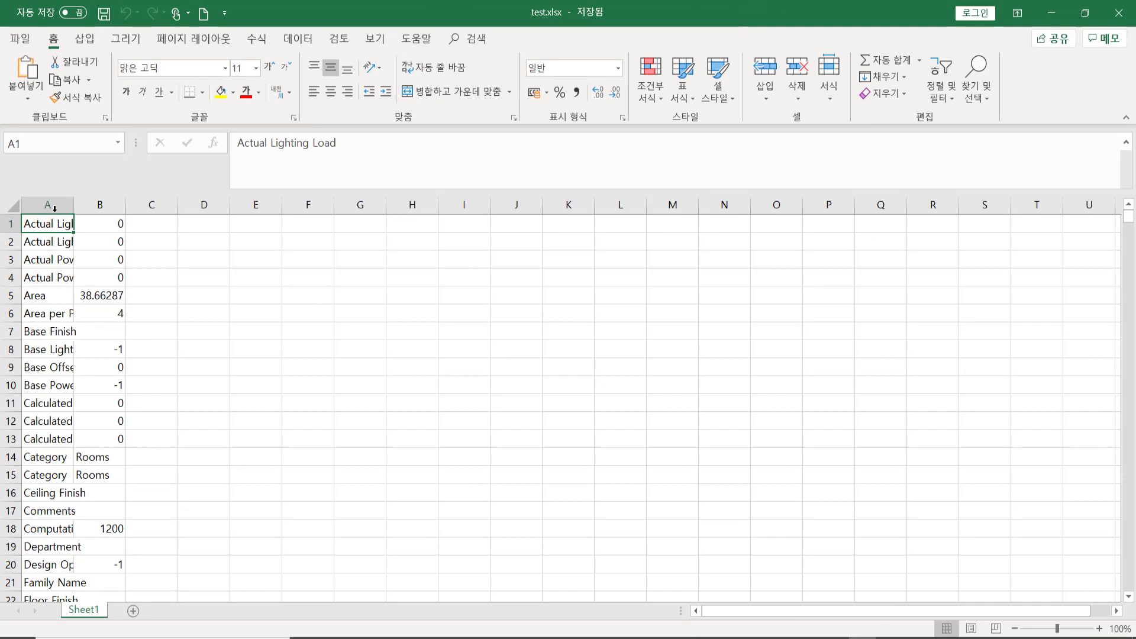
drag(55, 208, 98, 208)
click(106, 207)
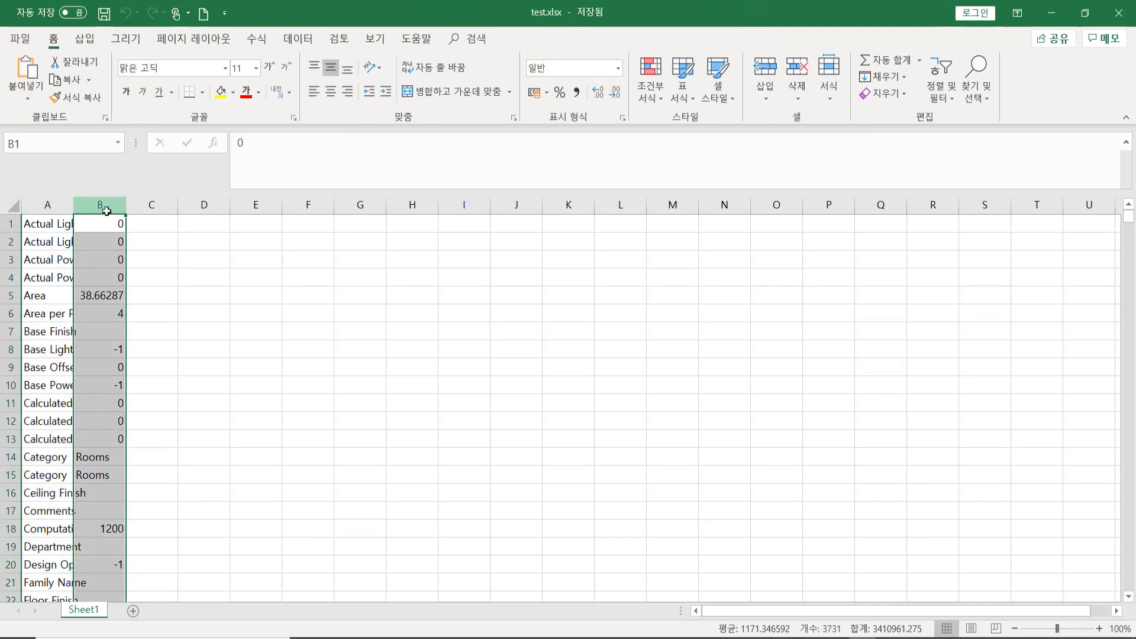
double_click(73, 205)
click(89, 294)
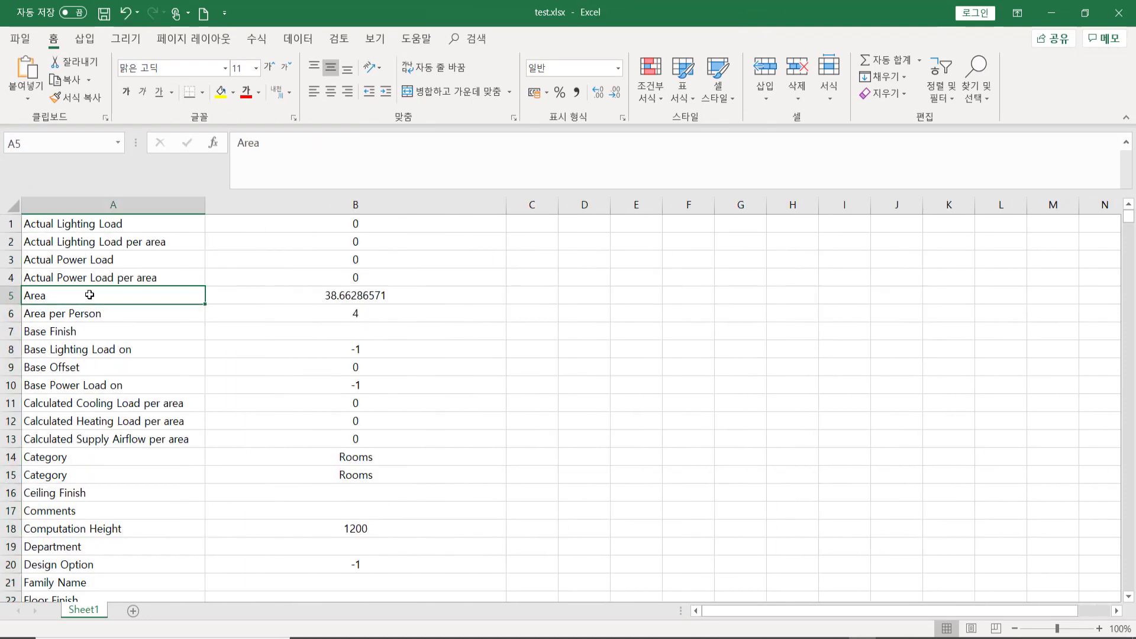
Step: Jump to the last data row, check Area 72.14925912 at row 4595, then minimize Excel
scroll(36, 302, down, 1)
scroll(73, 310, up, 1)
key(ctrl+Down)
scroll(72, 579, up, 6)
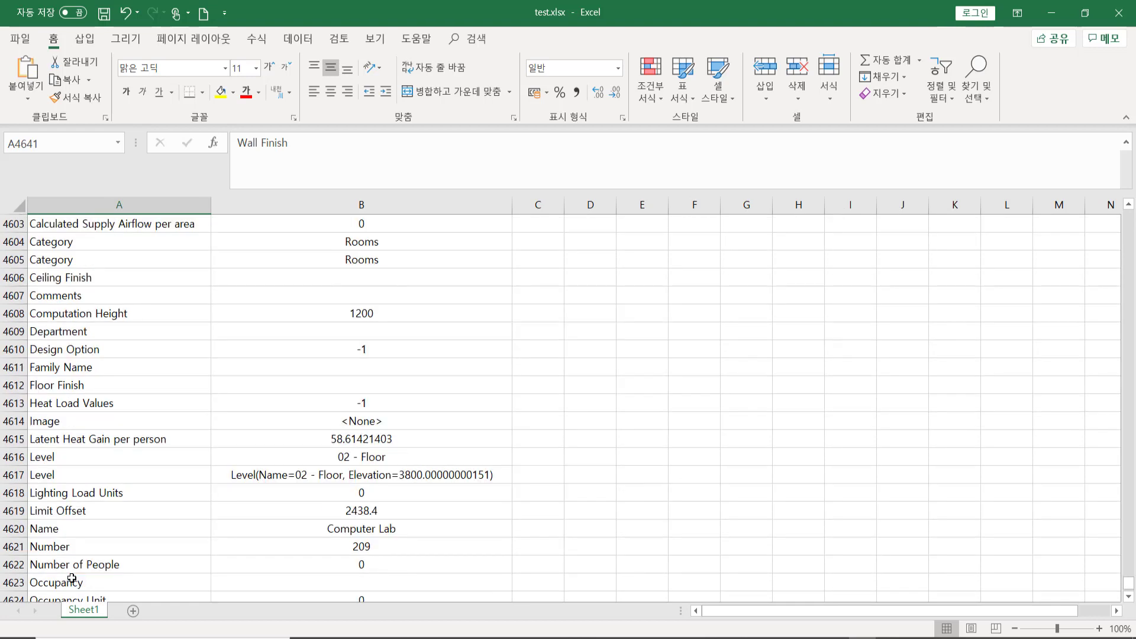
scroll(72, 579, up, 6)
click(75, 402)
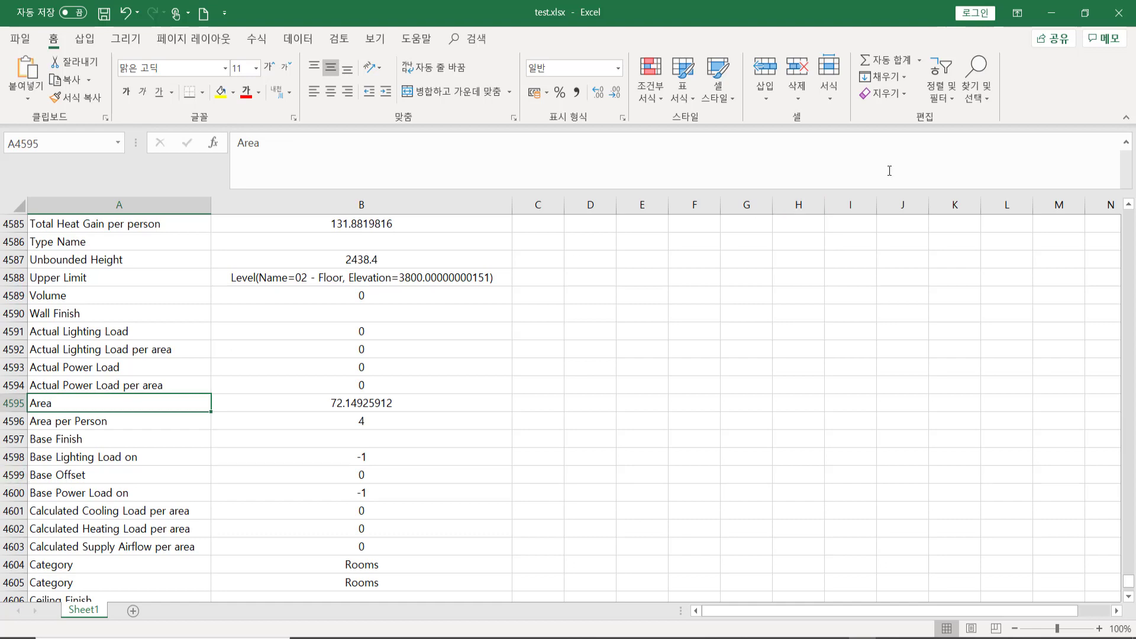
click(1049, 12)
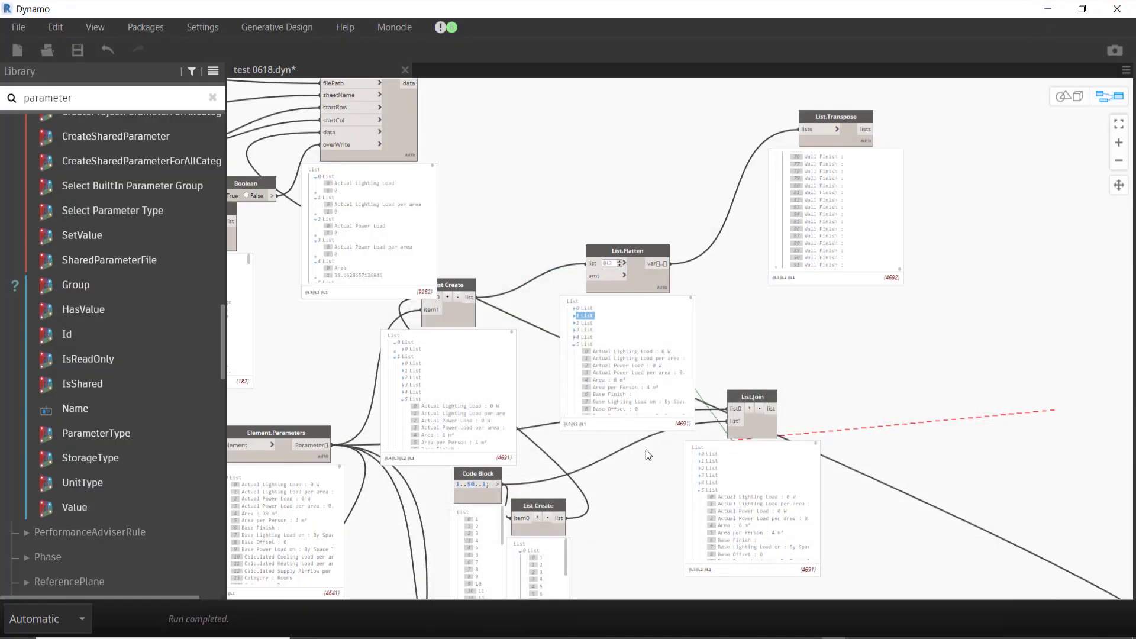
middle_drag(639, 427, 802, 267)
scroll(712, 365, right, 2)
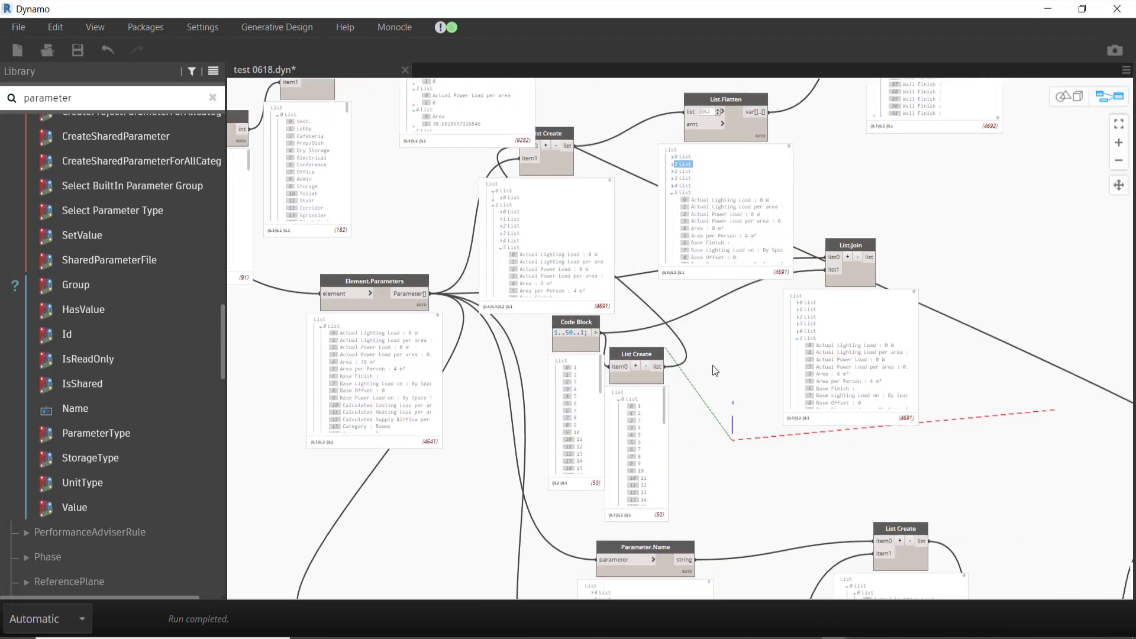
scroll(697, 368, down, 3)
scroll(769, 236, right, 5)
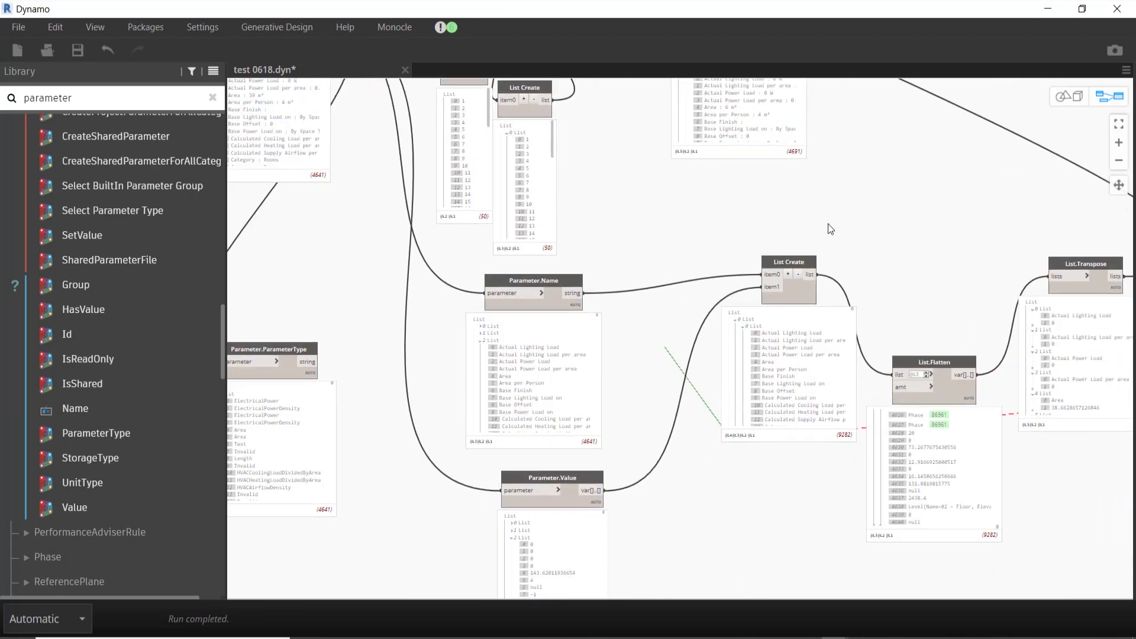
scroll(687, 218, right, 5)
scroll(570, 240, right, 4)
scroll(515, 284, up, 3)
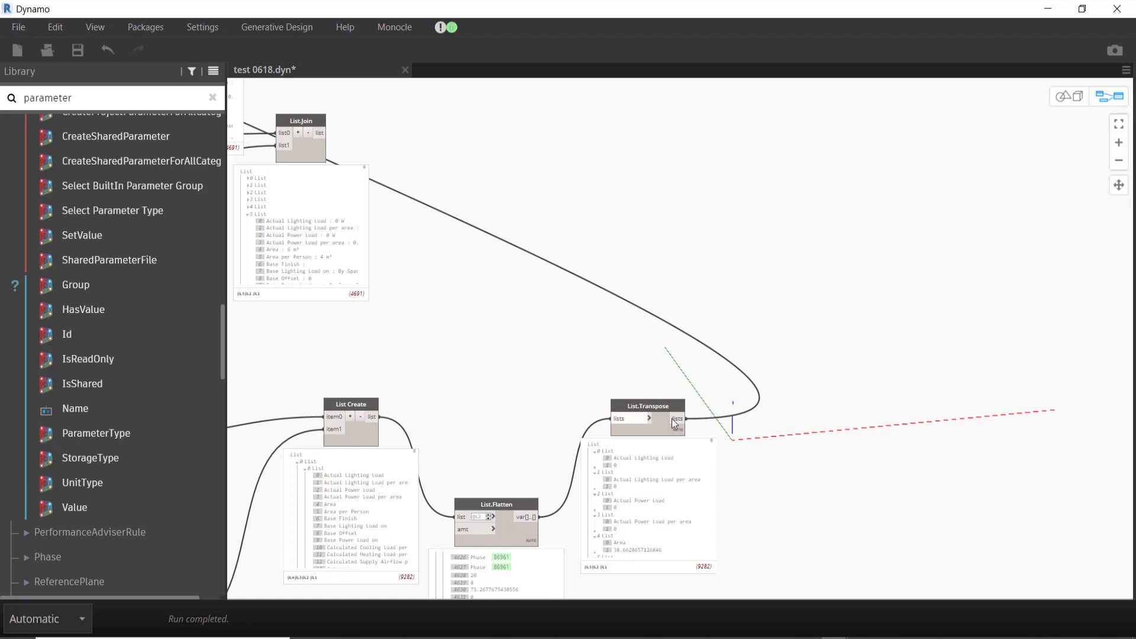
scroll(716, 461, down, 5)
scroll(731, 369, left, 3)
scroll(631, 386, down, 1)
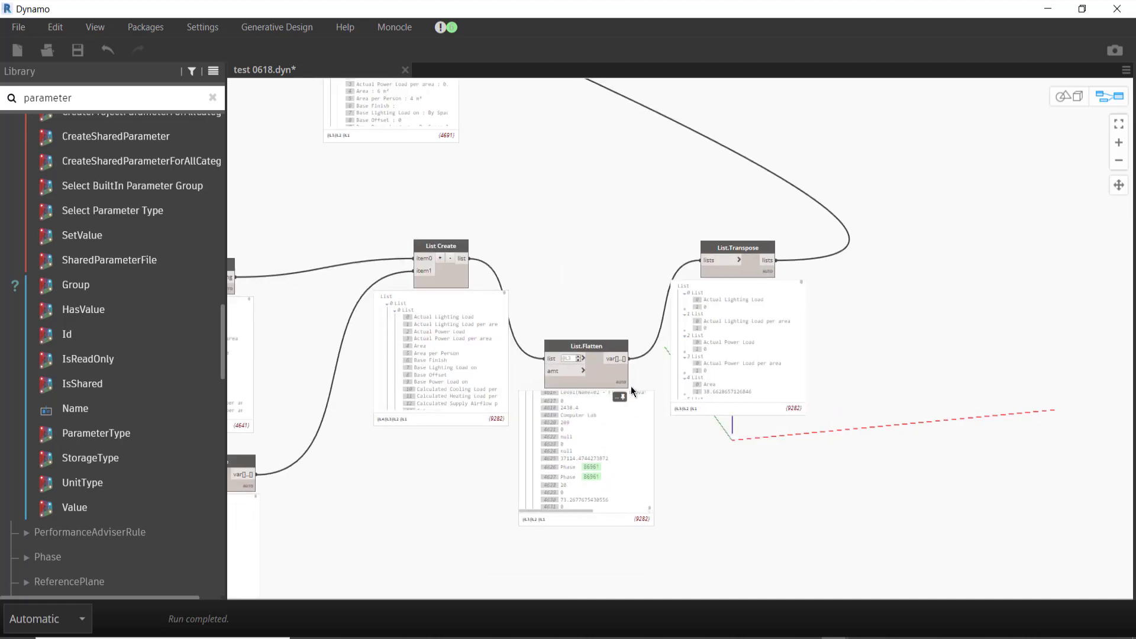
scroll(615, 470, up, 3)
scroll(616, 464, up, 4)
scroll(616, 464, up, 3)
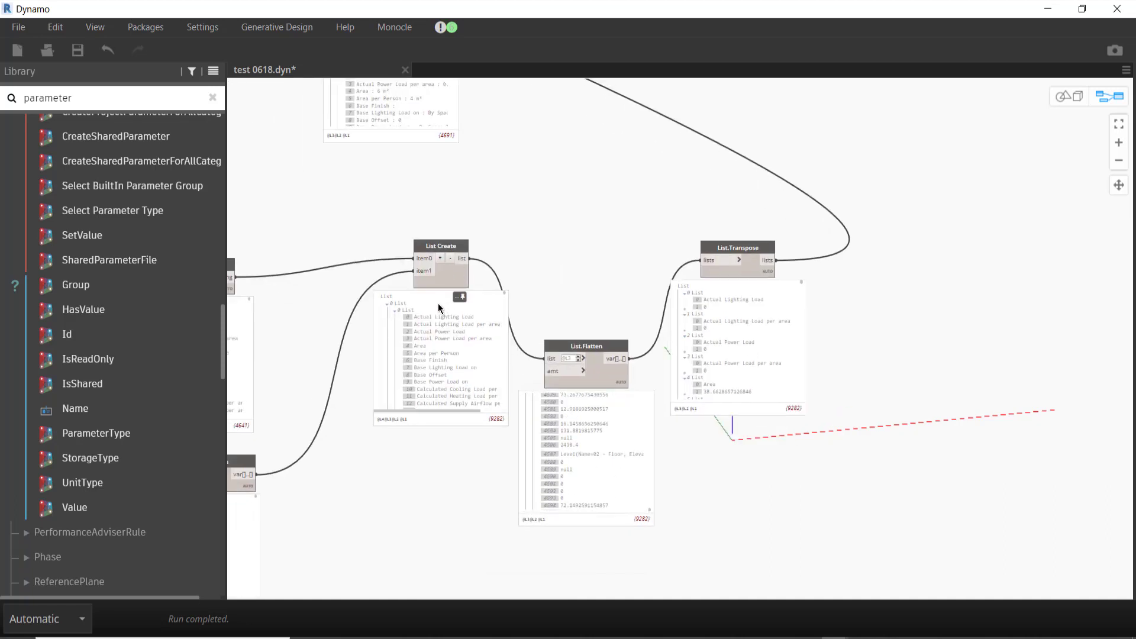
click(395, 311)
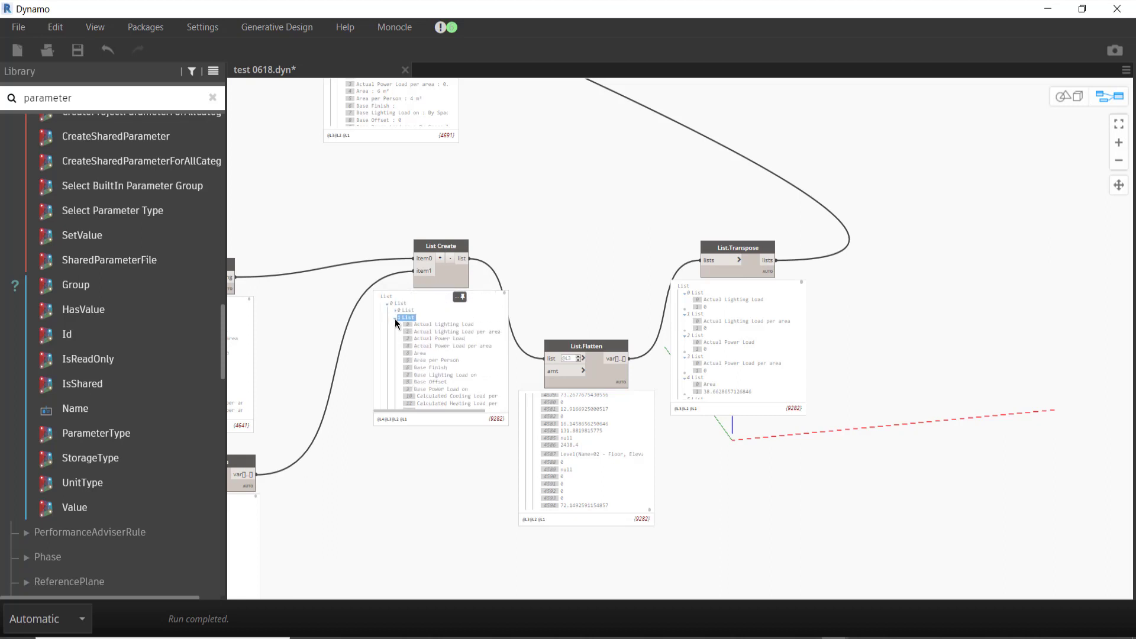
click(396, 318)
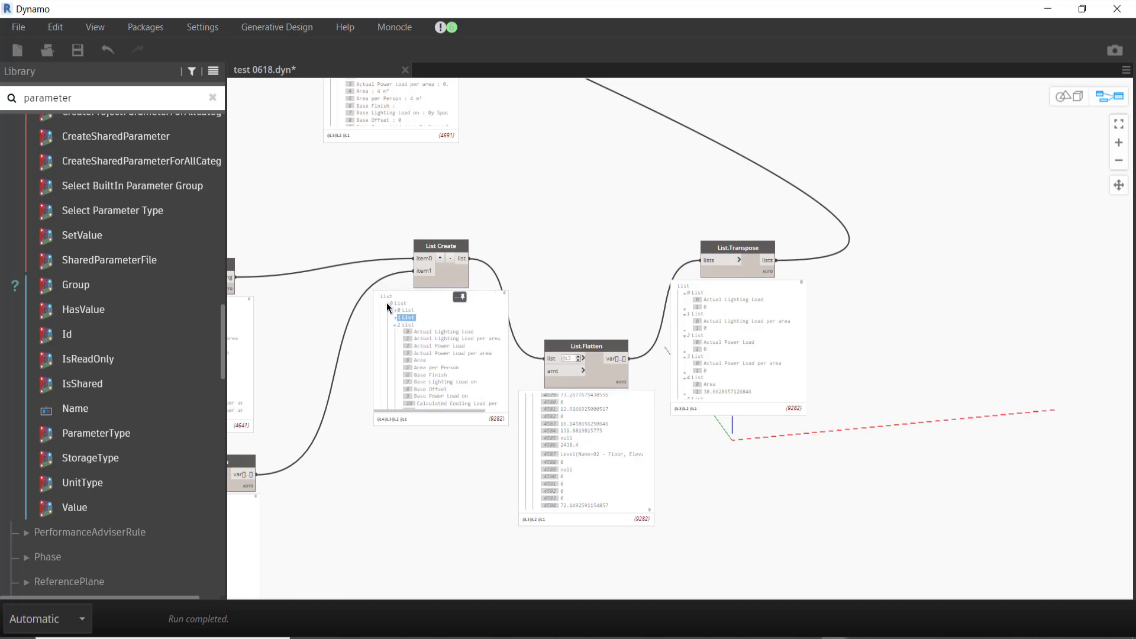
click(389, 304)
click(424, 311)
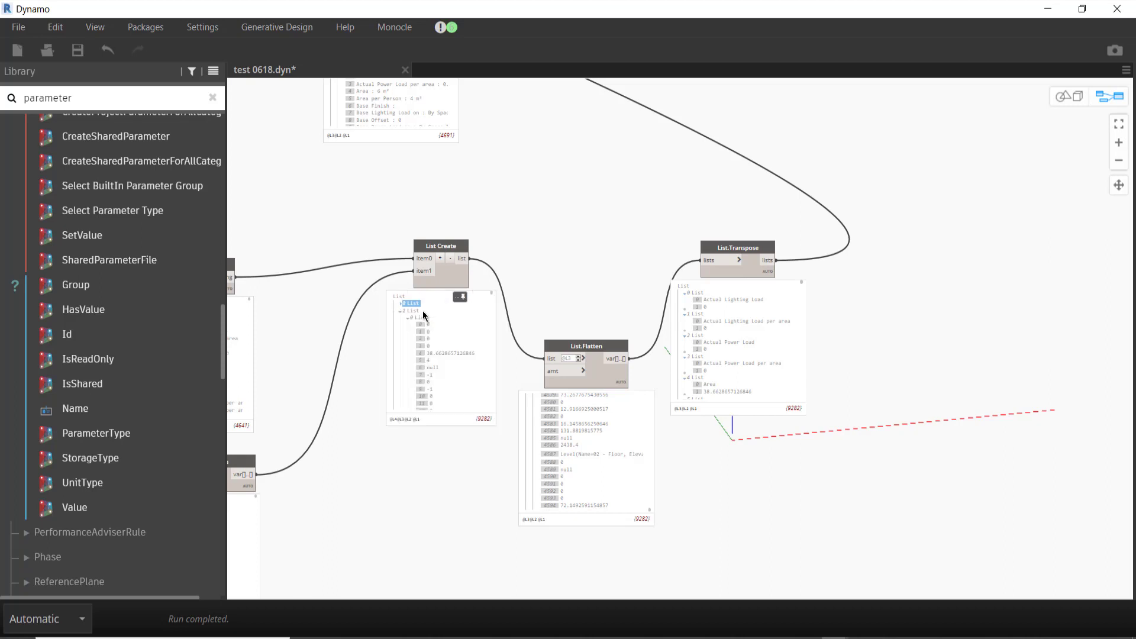
click(407, 318)
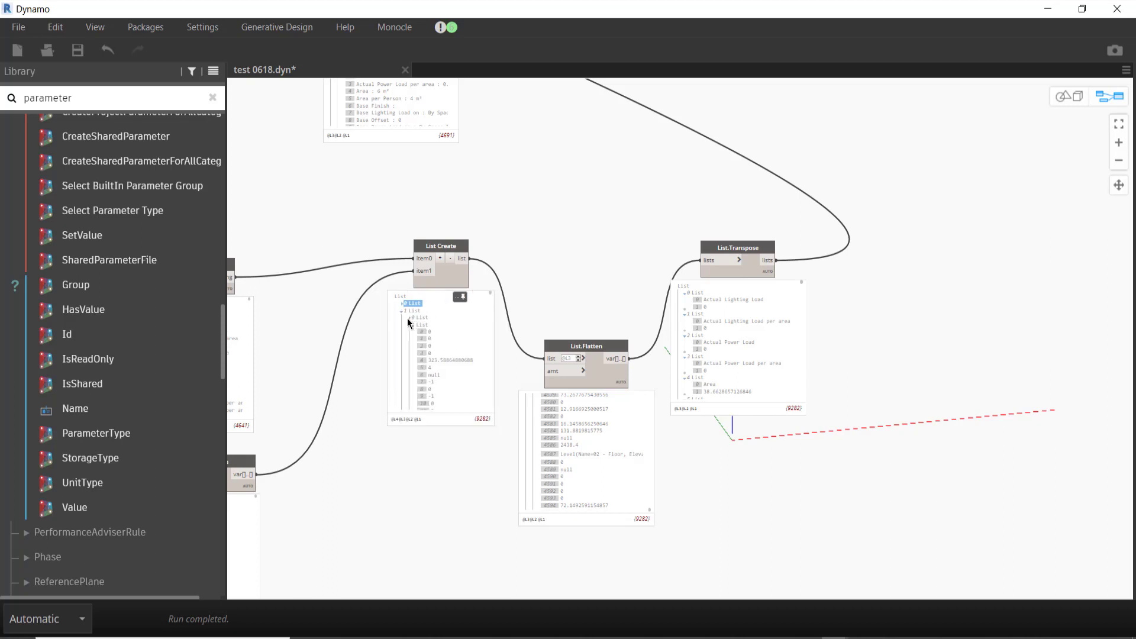
click(410, 325)
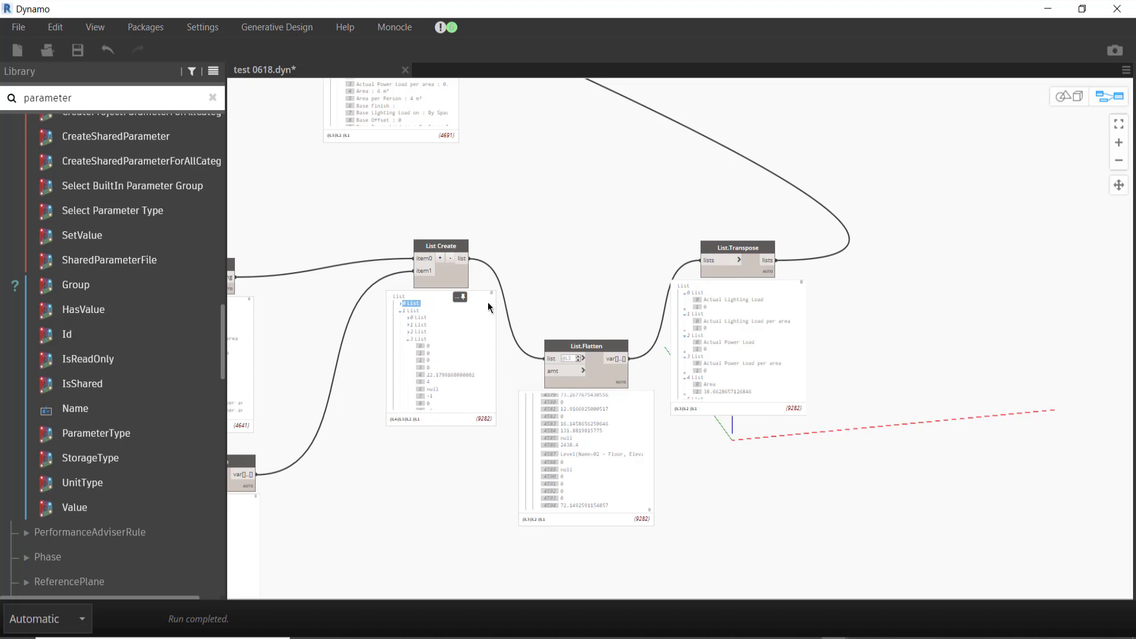
scroll(496, 355, down, 3)
scroll(497, 380, down, 3)
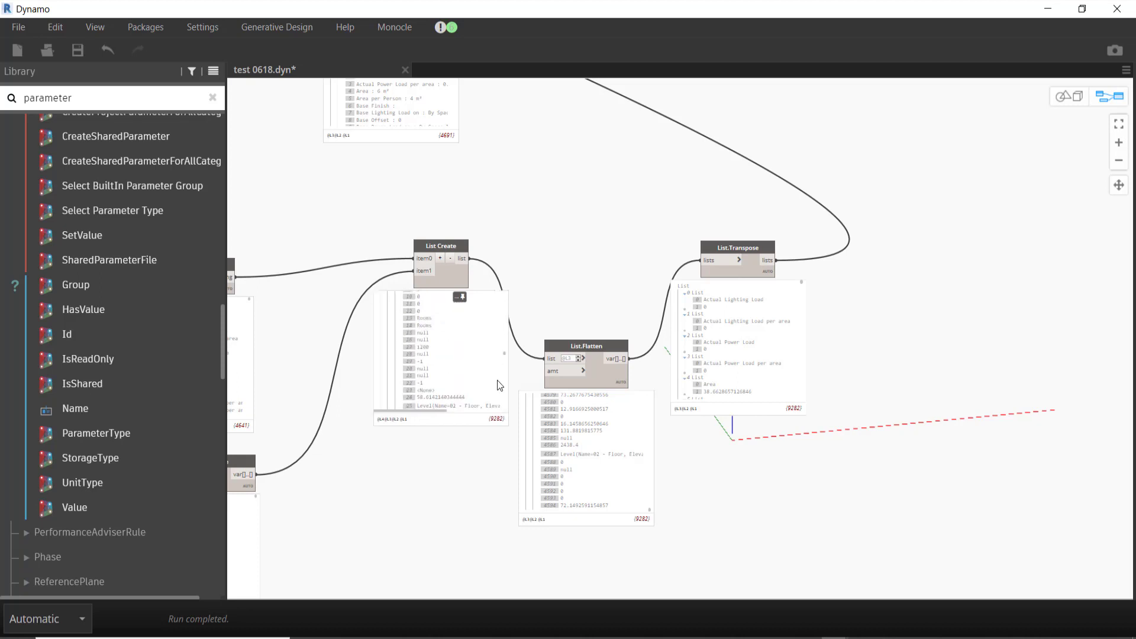
scroll(474, 381, down, 2)
scroll(450, 382, down, 3)
scroll(450, 383, down, 3)
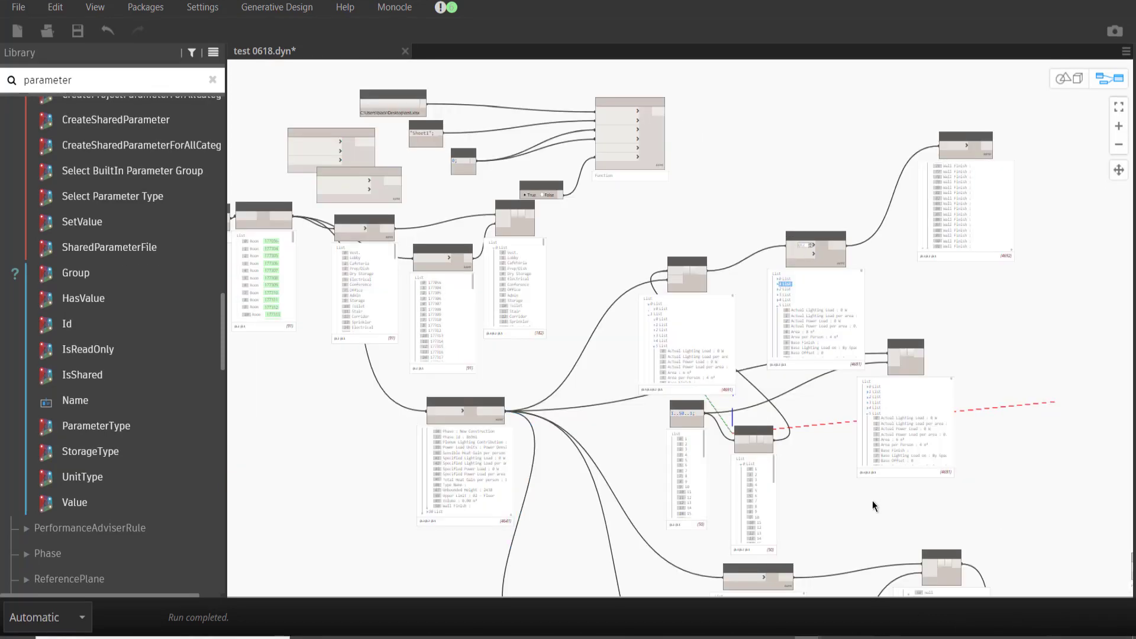
Step: Box-select and delete the unused right-side group of nodes
mouse_move(829, 481)
middle_down()
mouse_move(691, 361)
mouse_move(672, 390)
middle_up()
scroll(690, 363, down, 2)
scroll(690, 362, down, 3)
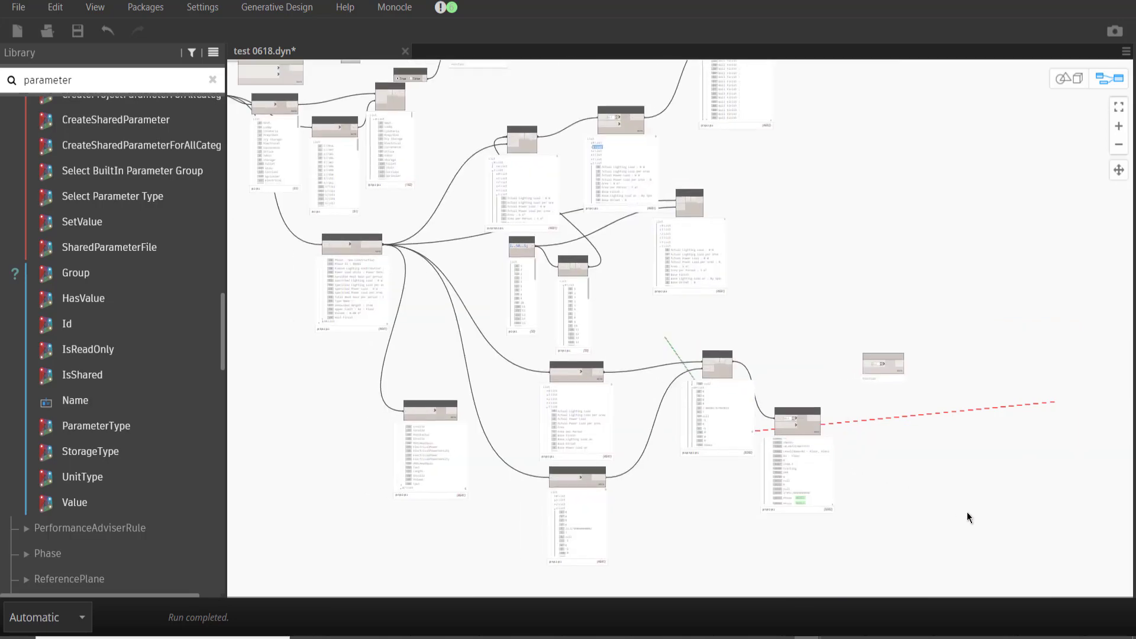
drag(968, 513, 565, 309)
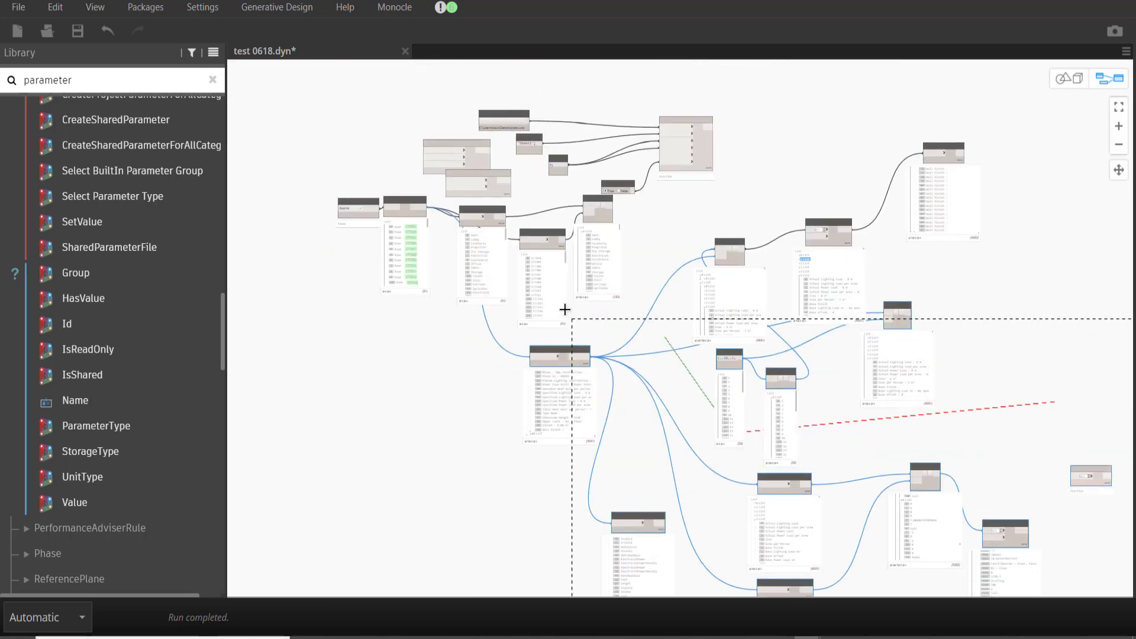
middle_drag(565, 309, 533, 261)
mouse_move(533, 261)
mouse_down()
mouse_move(677, 152)
mouse_move(707, 83)
mouse_up()
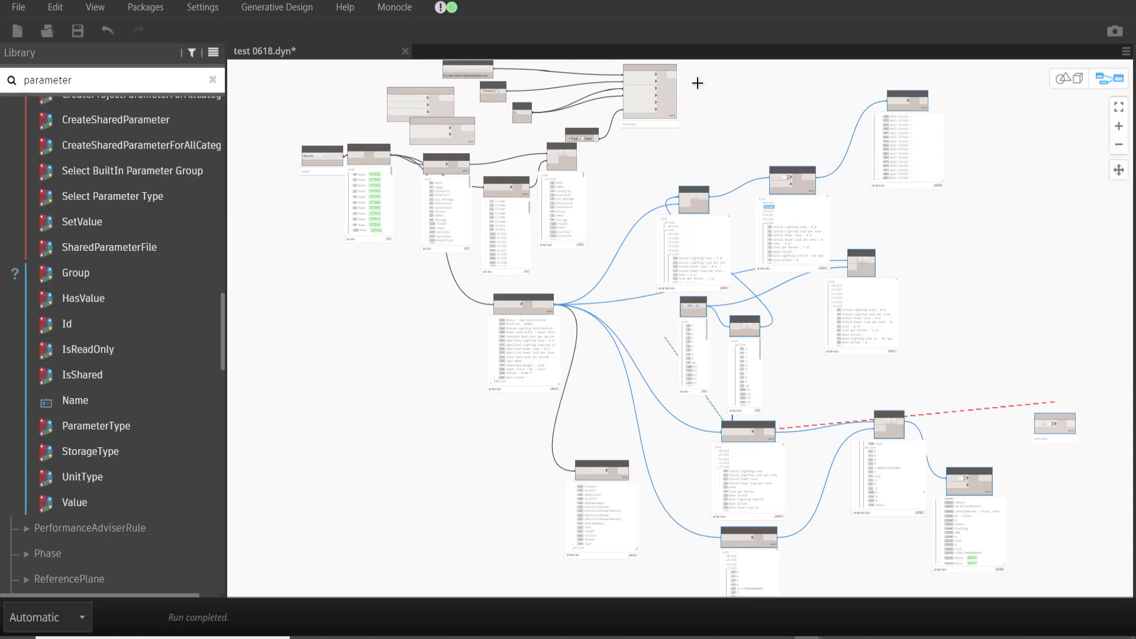
key(Delete)
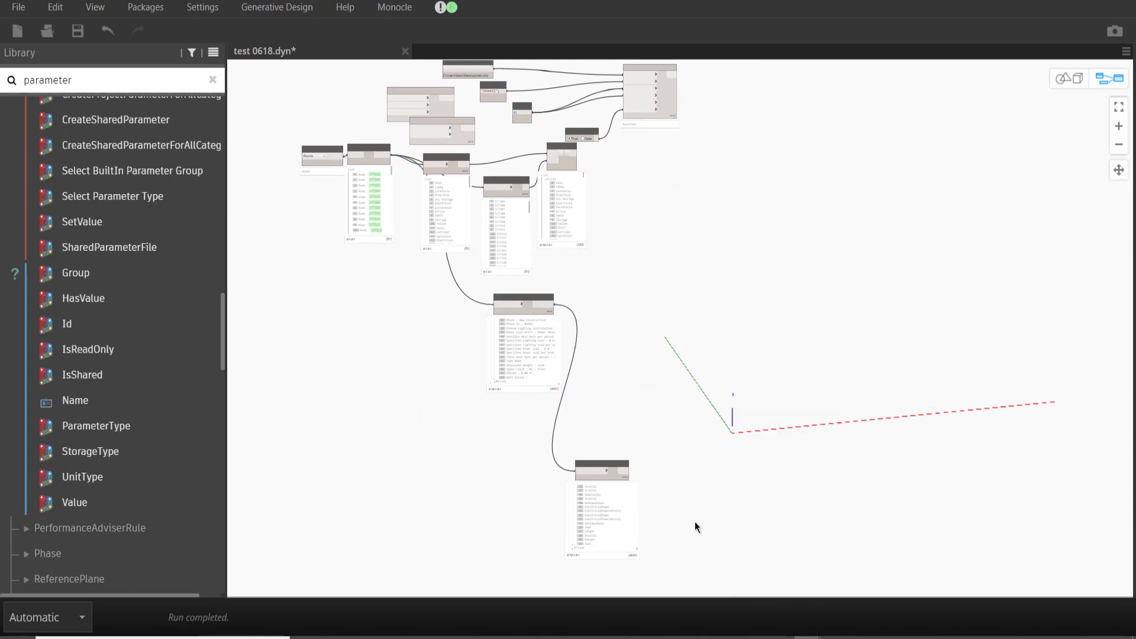
Step: Move Element.Parameters aside to the left and delete the Element.Id node
drag(695, 527, 497, 314)
scroll(494, 305, up, 2)
scroll(494, 305, up, 3)
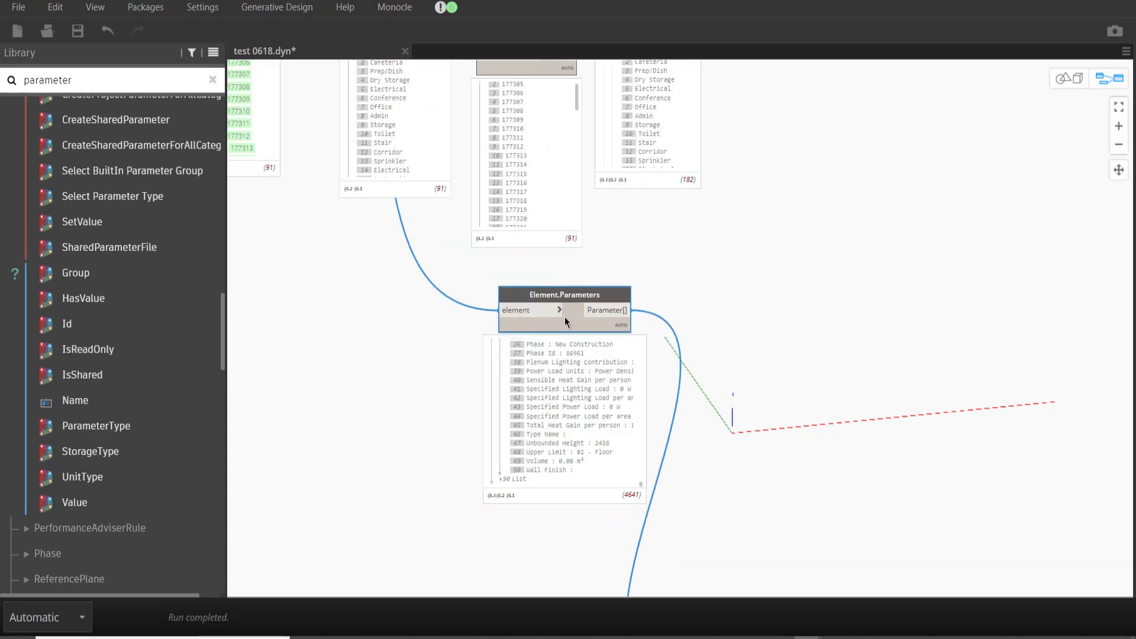
drag(564, 322, 200, 334)
mouse_move(439, 337)
middle_down()
mouse_move(567, 451)
mouse_move(551, 534)
mouse_move(559, 476)
mouse_move(541, 442)
middle_up()
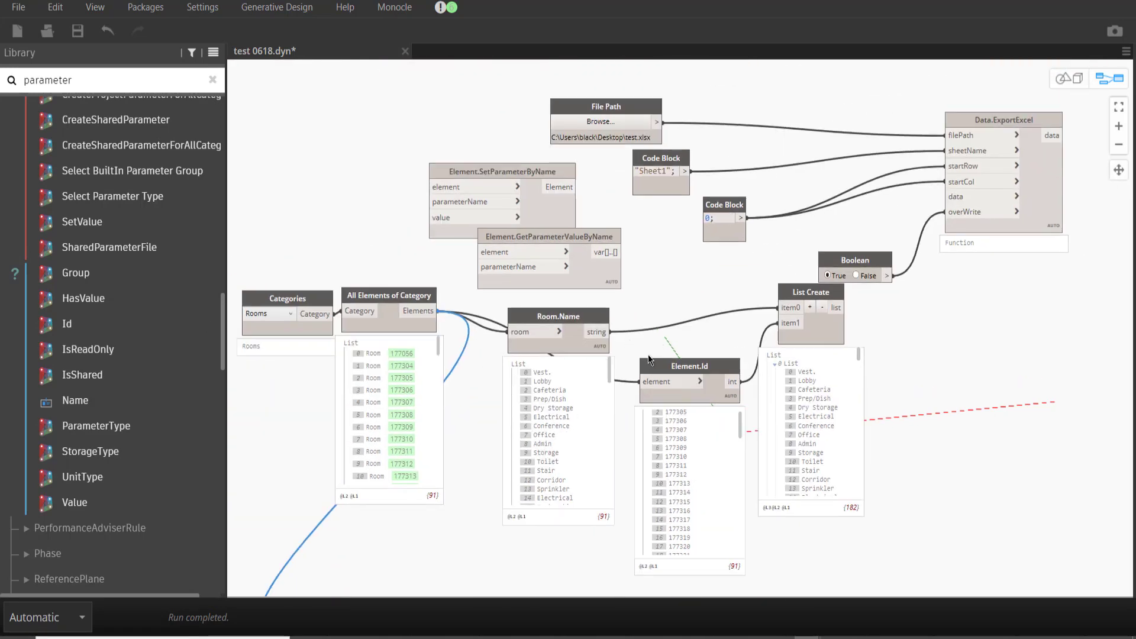
drag(686, 360, 688, 430)
right_click(688, 430)
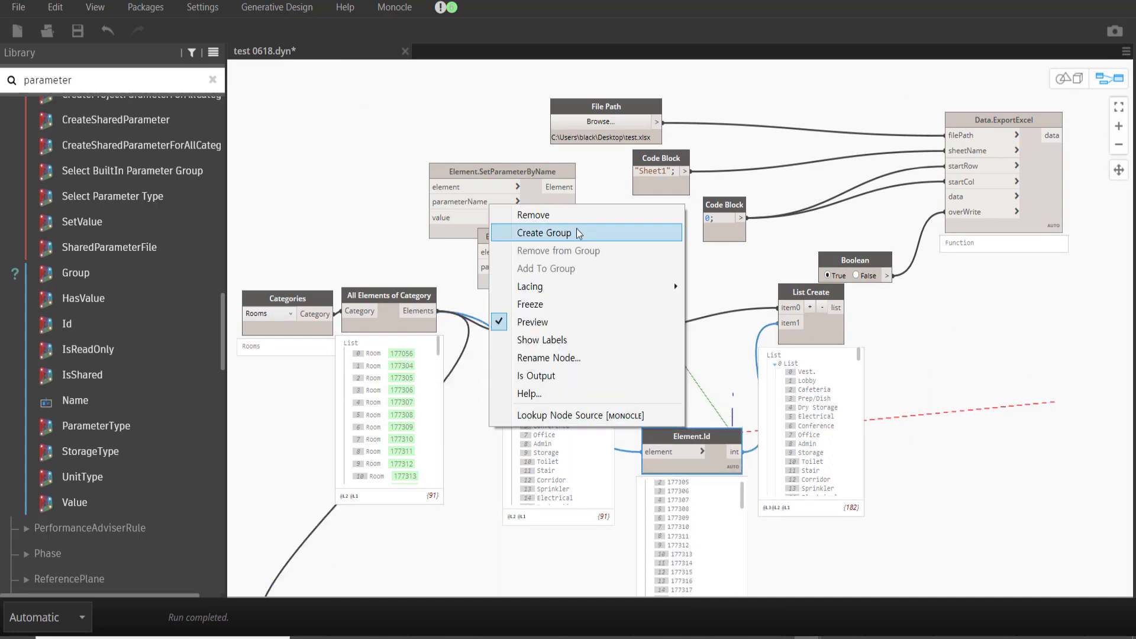
key(Escape)
key(Delete)
Step: Remove List Create's second input, rearrange nodes, and wire room elements into SetParameterByName's element input
drag(587, 328, 656, 320)
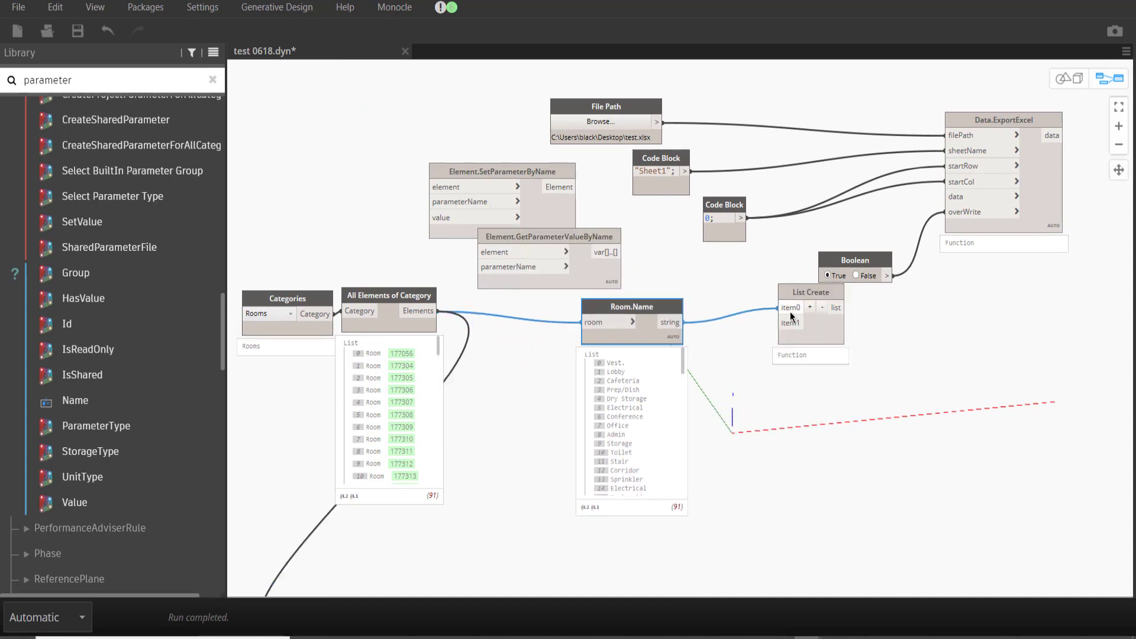
mouse_move(791, 316)
mouse_down()
mouse_move(807, 386)
mouse_move(708, 315)
mouse_move(618, 356)
mouse_up()
right_click(794, 397)
key(Escape)
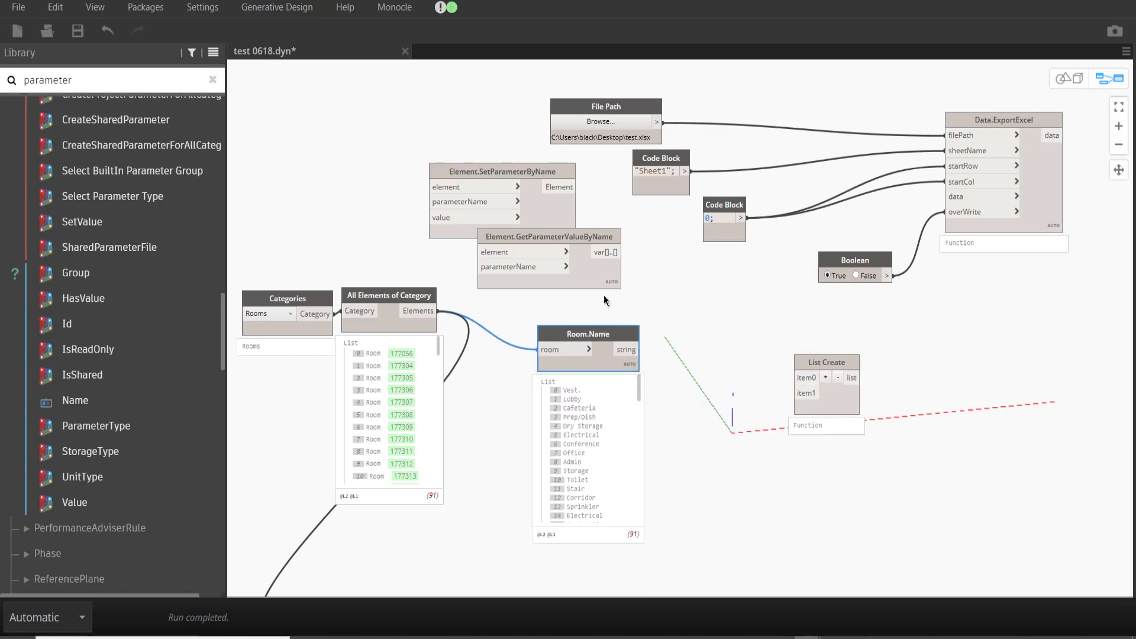
mouse_move(603, 300)
mouse_down()
mouse_move(526, 169)
mouse_move(1057, 324)
mouse_up()
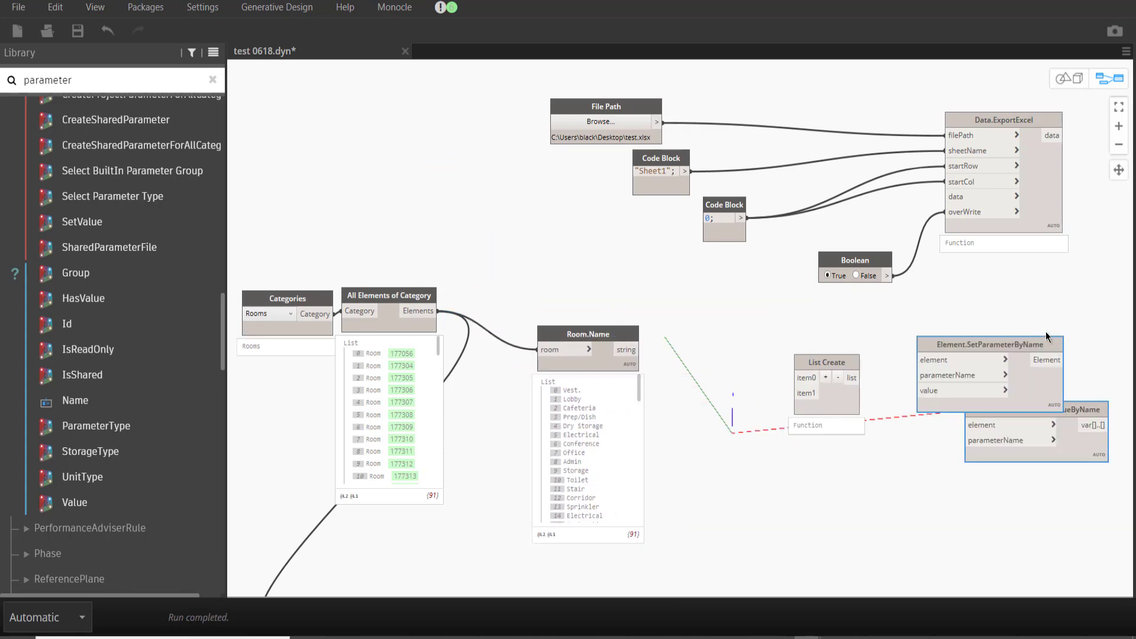
click(839, 382)
middle_drag(830, 391, 798, 396)
drag(798, 395, 797, 541)
click(835, 359)
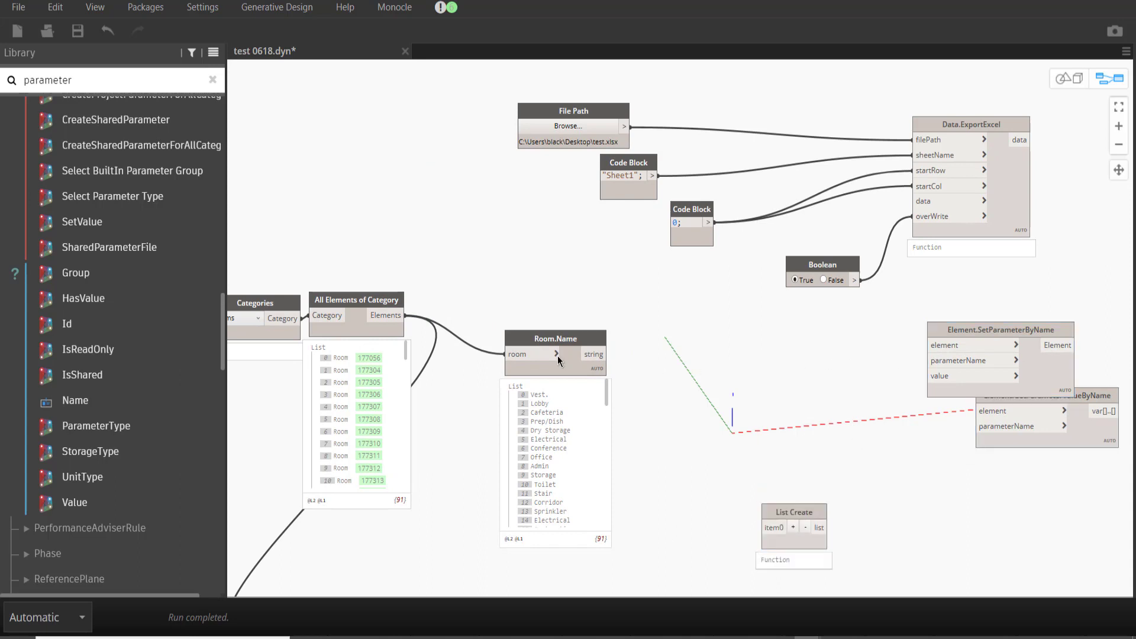
mouse_move(401, 315)
mouse_down()
mouse_move(930, 346)
mouse_move(809, 324)
mouse_up()
Step: Open the 01 - Entry Level floor plan from Revit's Project Browser
click(710, 304)
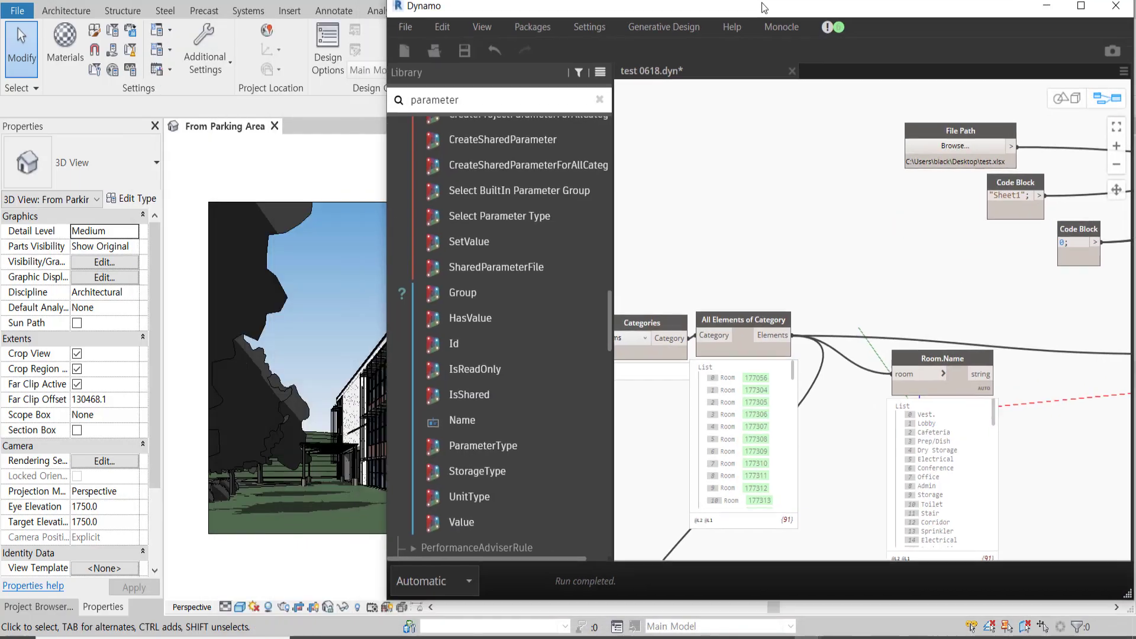
drag(764, 8, 765, 8)
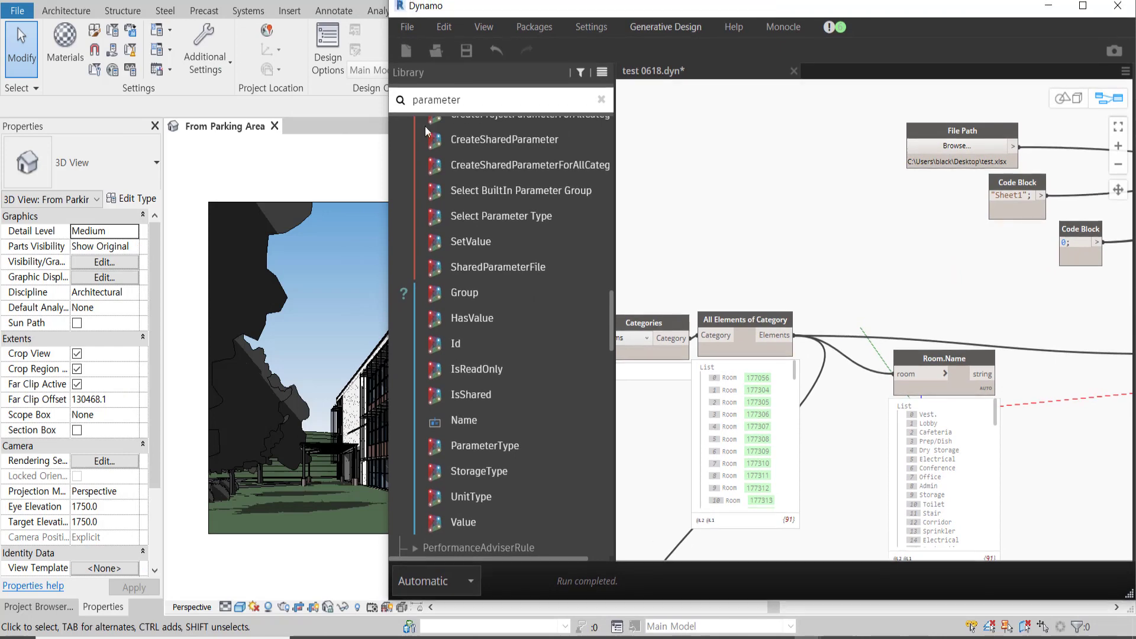
click(30, 610)
click(111, 171)
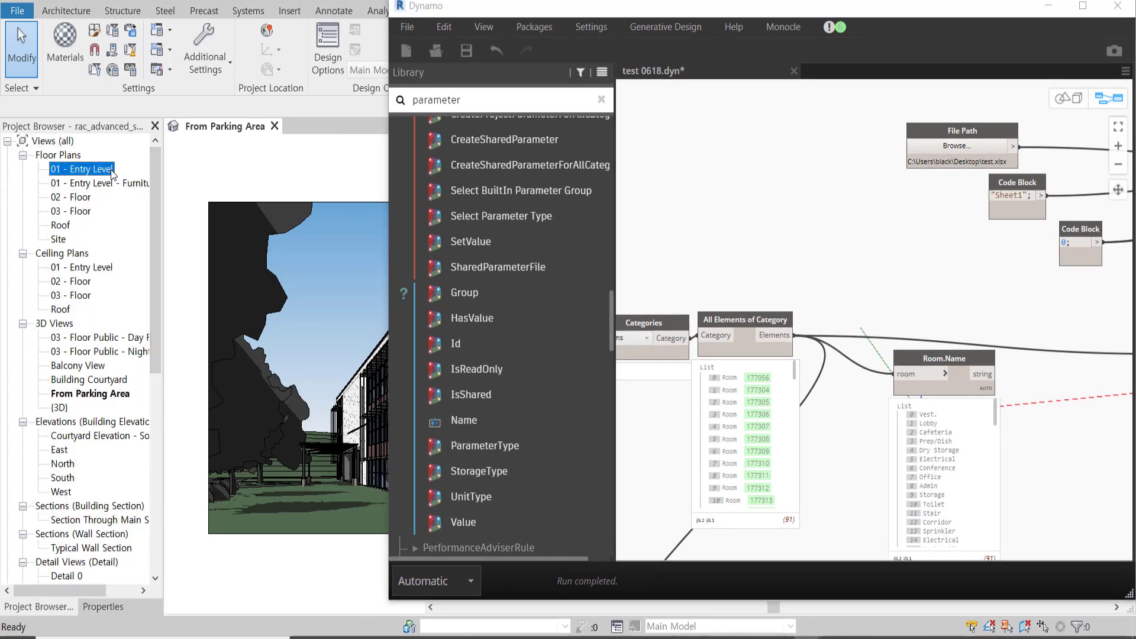
double_click(111, 172)
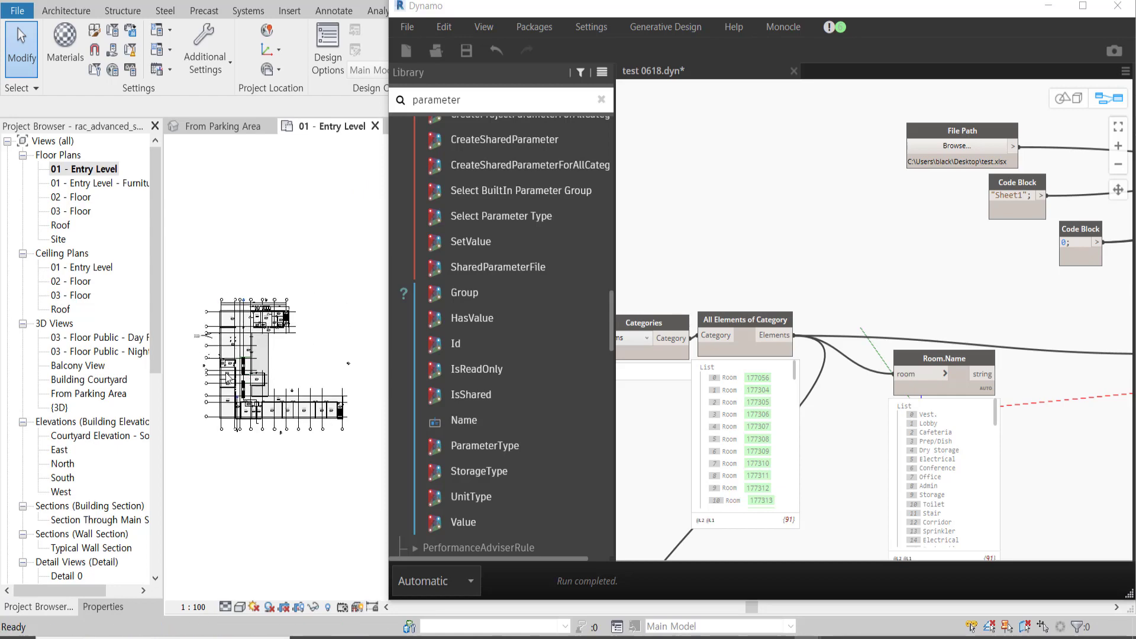
Step: Zoom to room Instruction 117 and select it to view its properties, with Comments empty
scroll(228, 379, up, 2)
scroll(225, 391, up, 3)
scroll(224, 399, up, 3)
scroll(222, 408, up, 2)
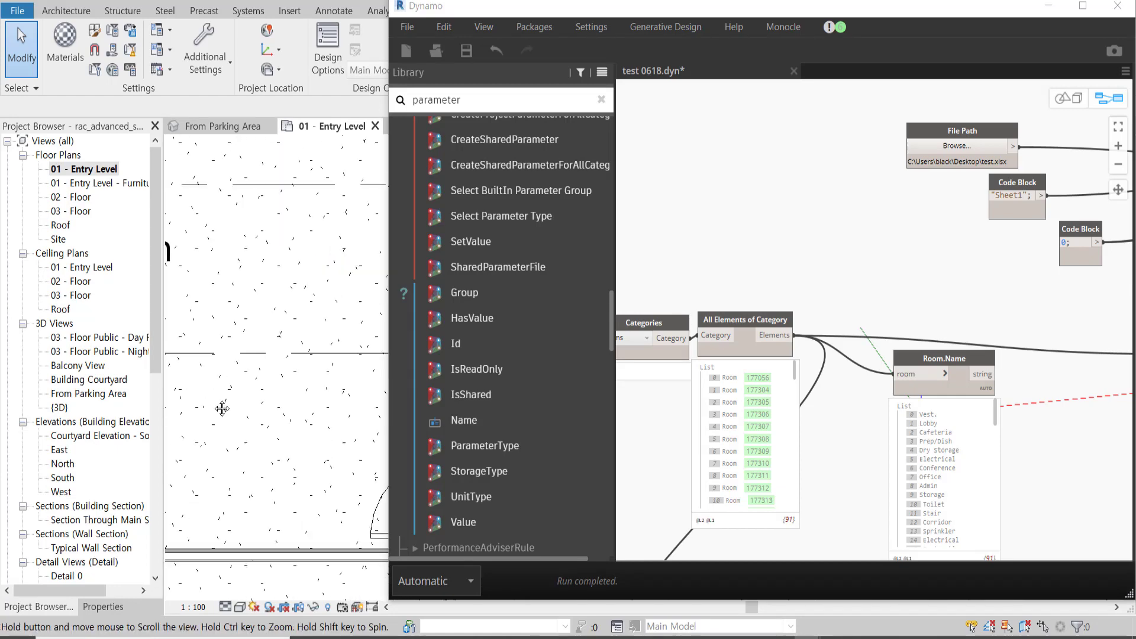
middle_drag(222, 409, 341, 391)
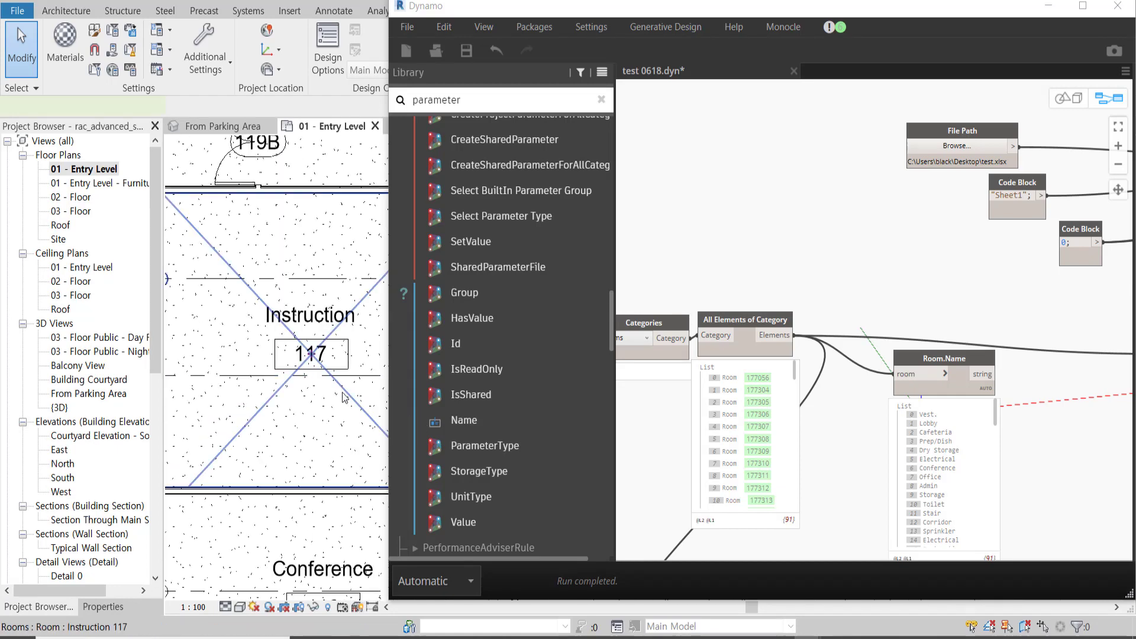
click(345, 397)
click(101, 609)
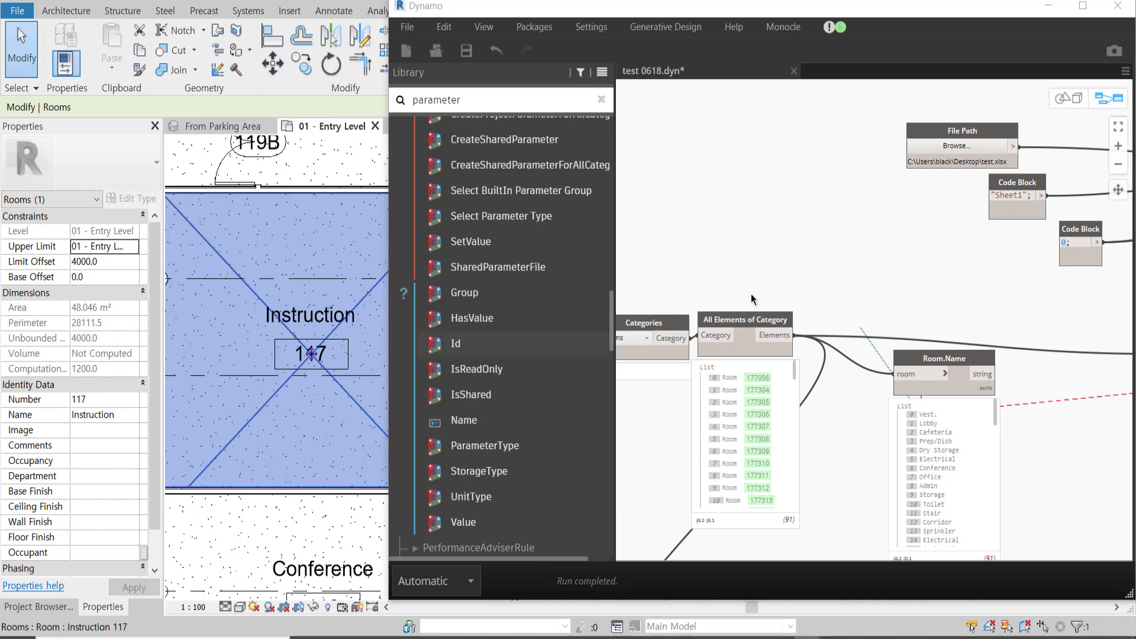
Step: Wire room elements into GetParameterValueByName with a "Number" Code Block as parameter name
scroll(781, 284, down, 3)
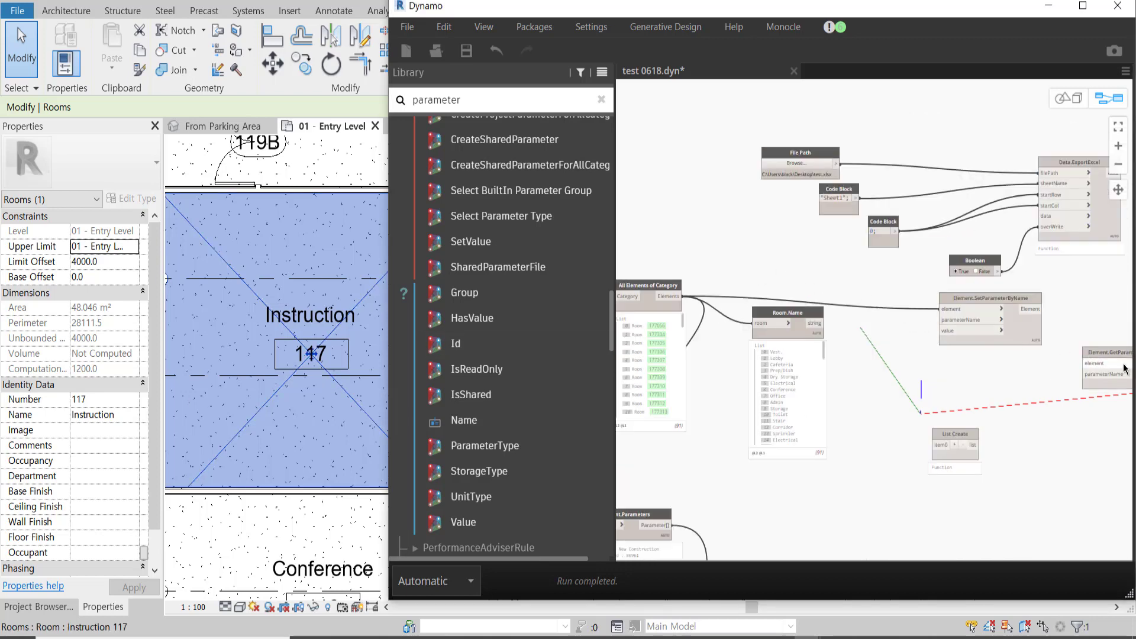
drag(1107, 353, 982, 376)
drag(674, 296, 962, 388)
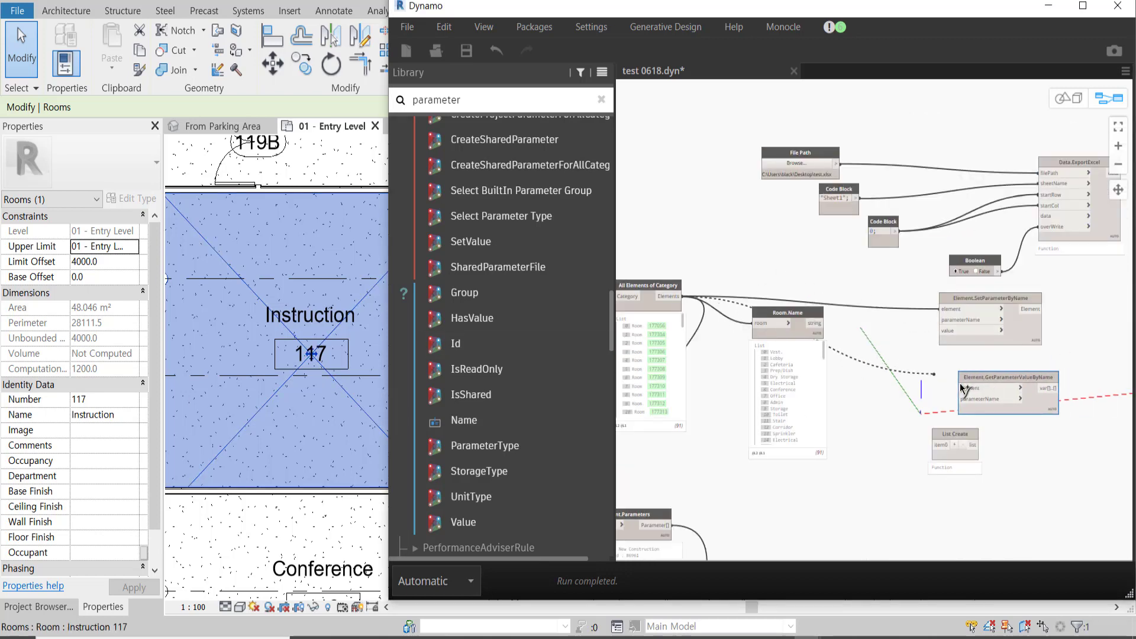
double_click(886, 408)
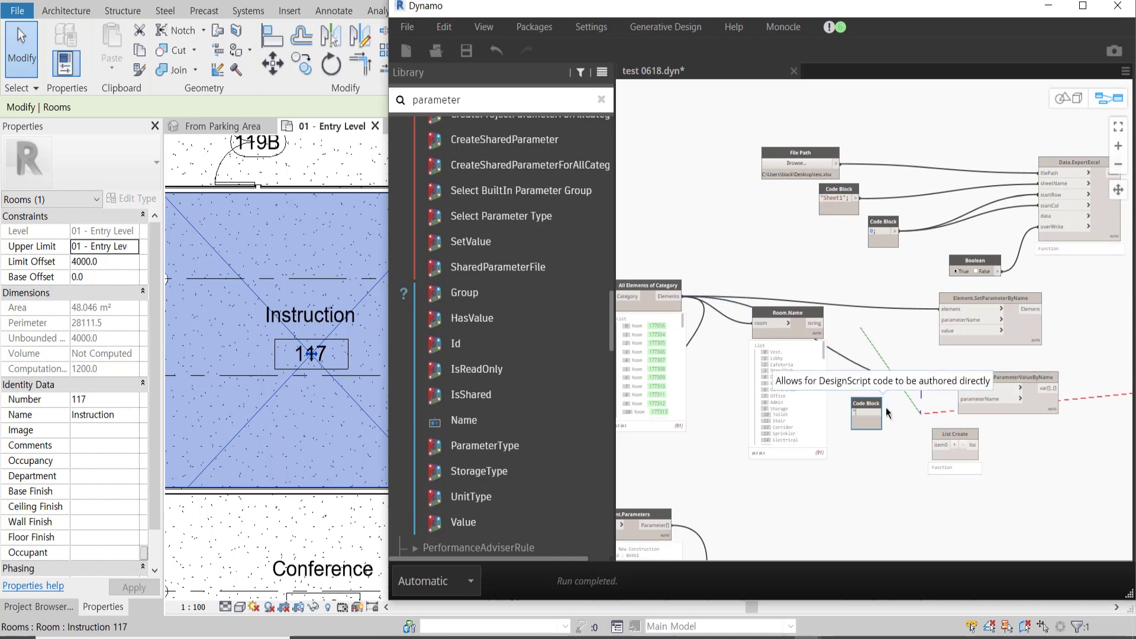
text(")
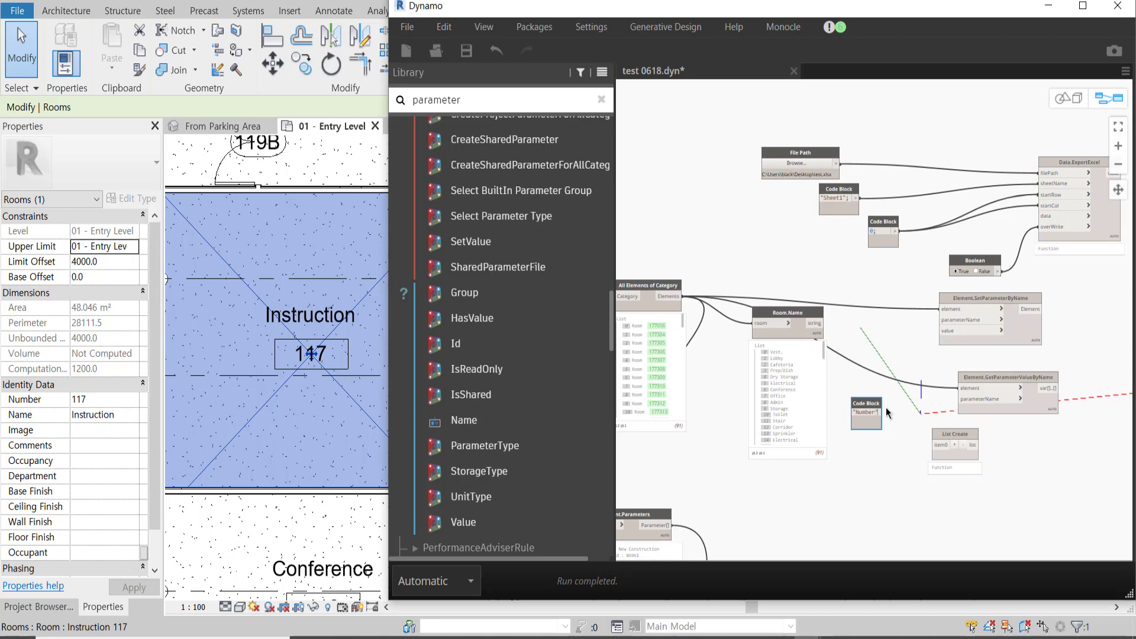
scroll(886, 411, up, 2)
drag(888, 414, 984, 397)
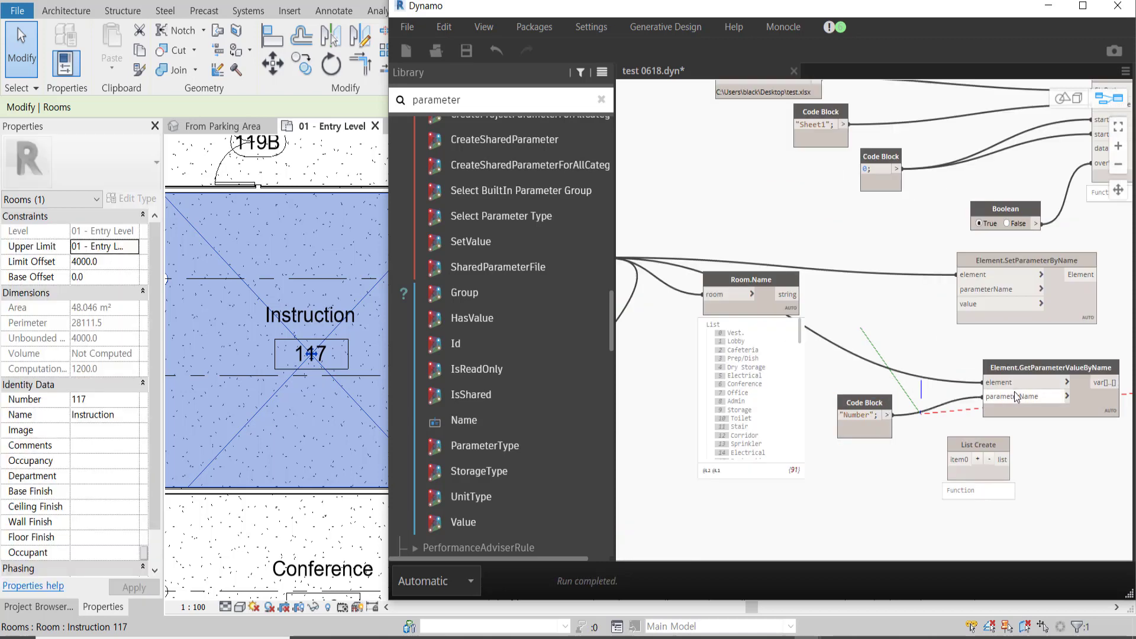
Step: Delete the List Create node and move the Number node pair down to empty canvas
drag(993, 457, 910, 474)
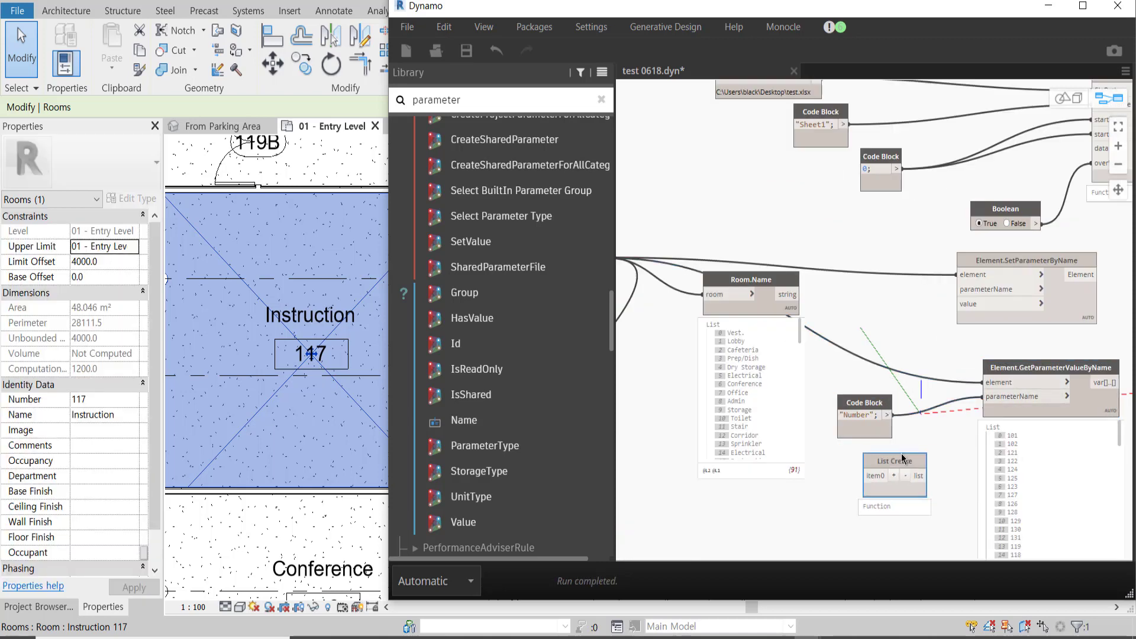
right_click(899, 459)
click(822, 279)
middle_drag(988, 487, 819, 367)
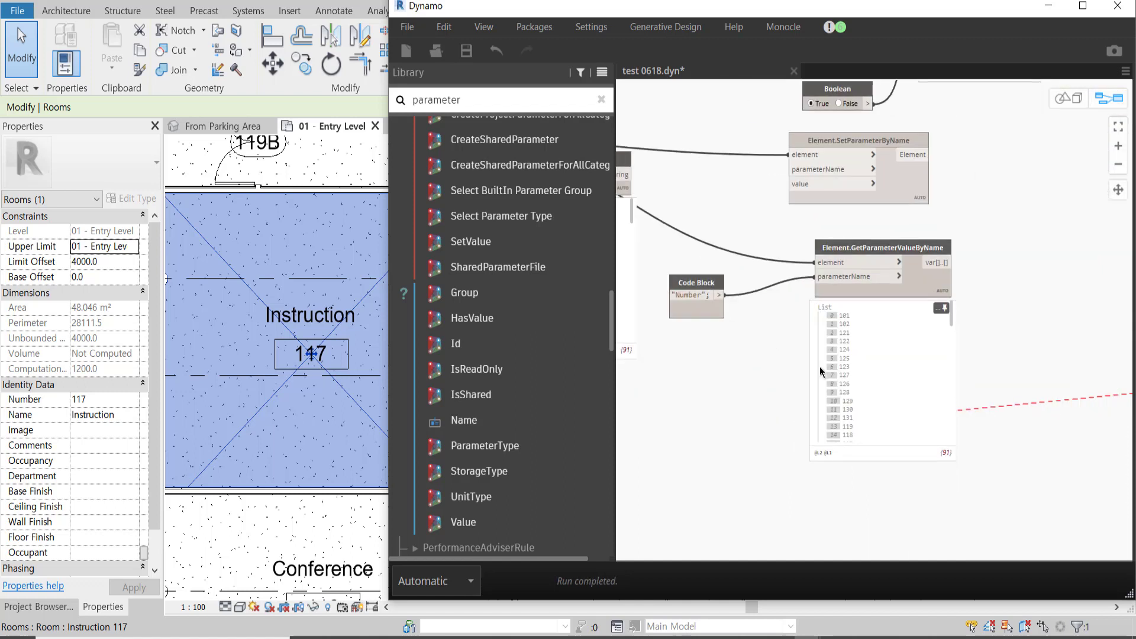
mouse_move(877, 291)
mouse_down()
mouse_move(869, 270)
mouse_move(821, 362)
mouse_move(884, 320)
mouse_up()
drag(697, 280, 746, 394)
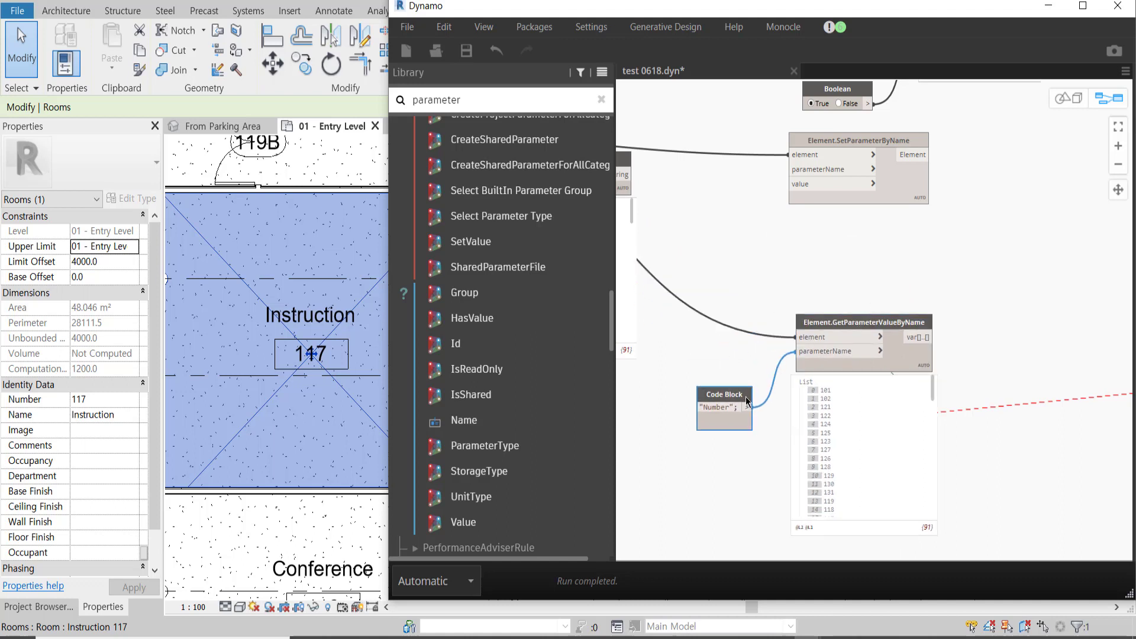
scroll(745, 389, down, 3)
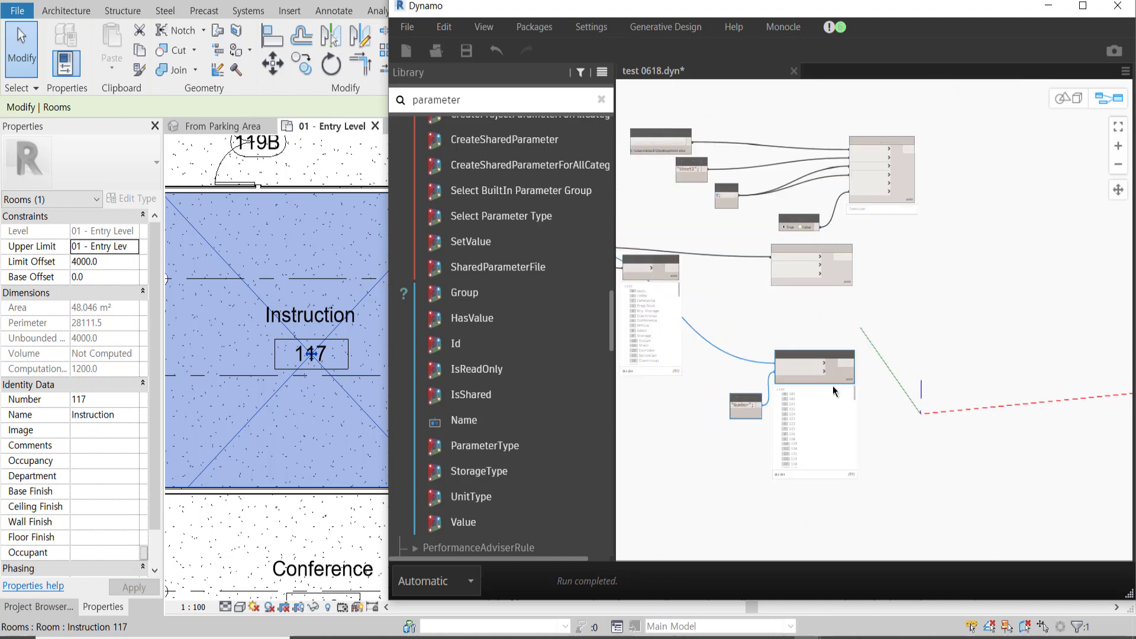
drag(835, 391, 857, 537)
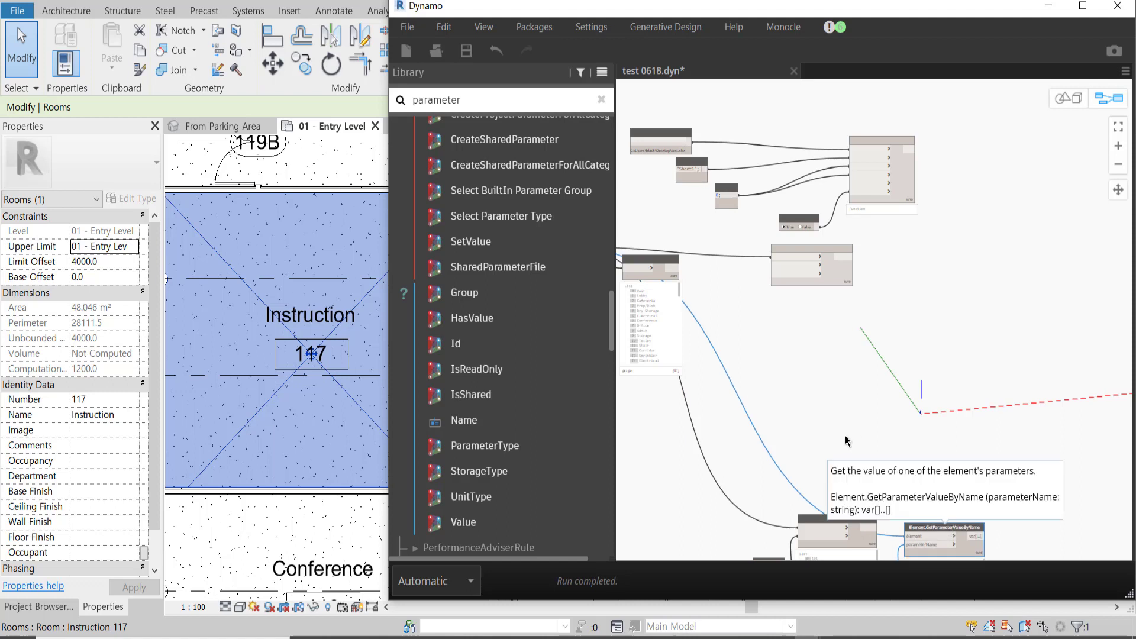
mouse_move(845, 436)
mouse_down()
mouse_move(821, 429)
mouse_move(826, 399)
mouse_move(943, 393)
mouse_move(946, 440)
mouse_up()
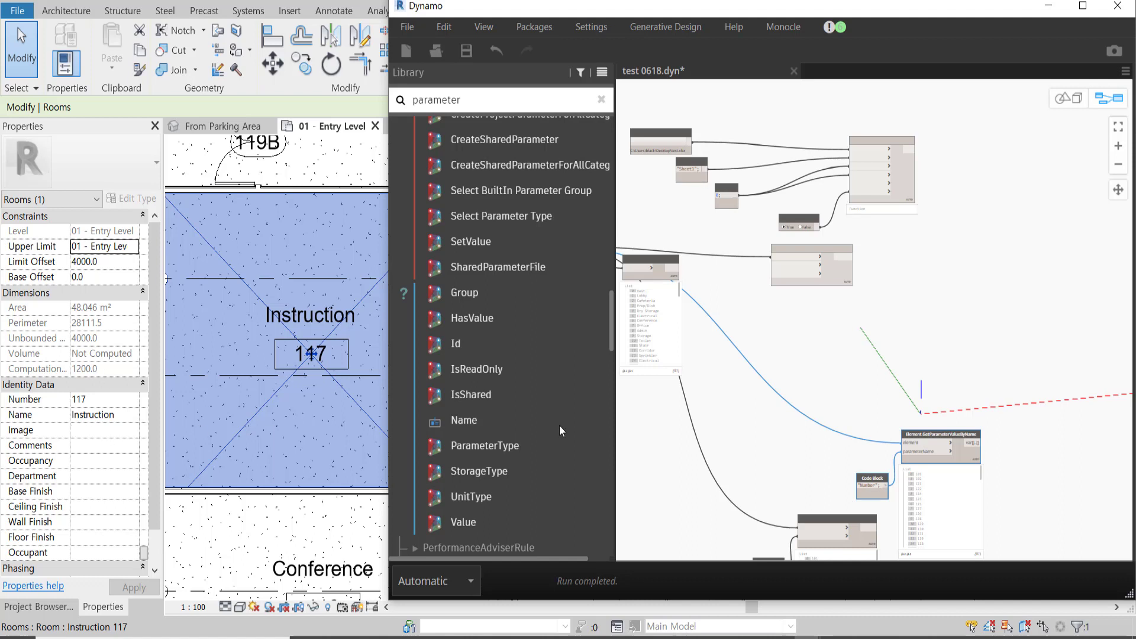
Step: Change the Code Block string to "Name" so the node lists room names
scroll(882, 506, up, 5)
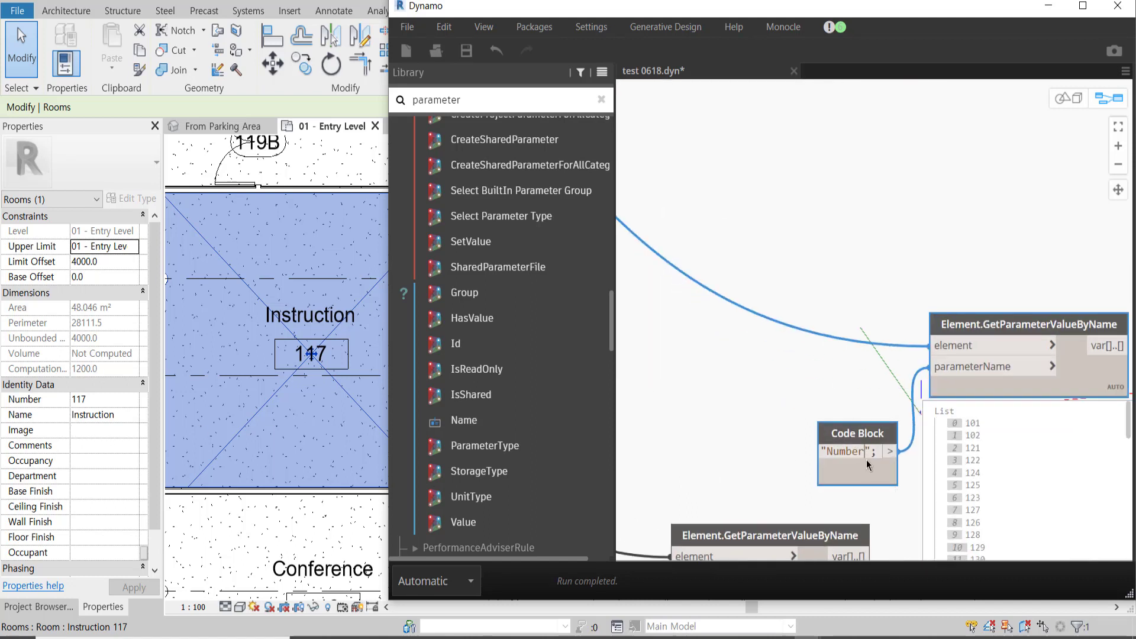
key(BackSpace)
key(BackSpace)
key(BackSpace)
key(BackSpace)
text(ame)
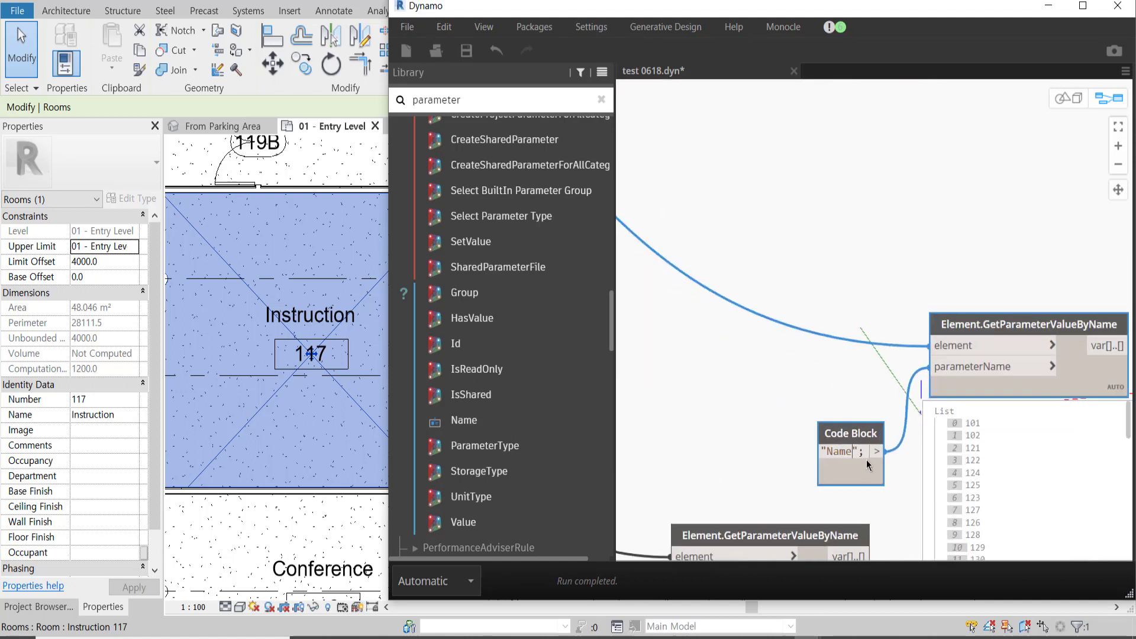
click(854, 368)
middle_drag(868, 407, 695, 351)
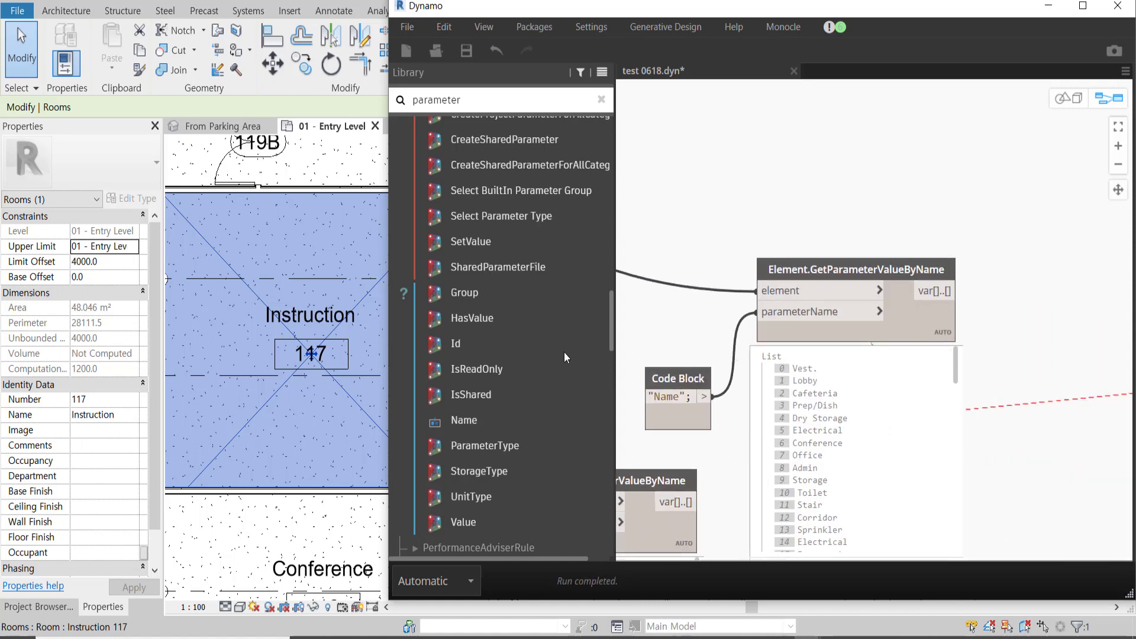
Step: Duplicate the node pair and set the copy's Code Block to "Comments", returning 91 blank values
drag(856, 188, 667, 401)
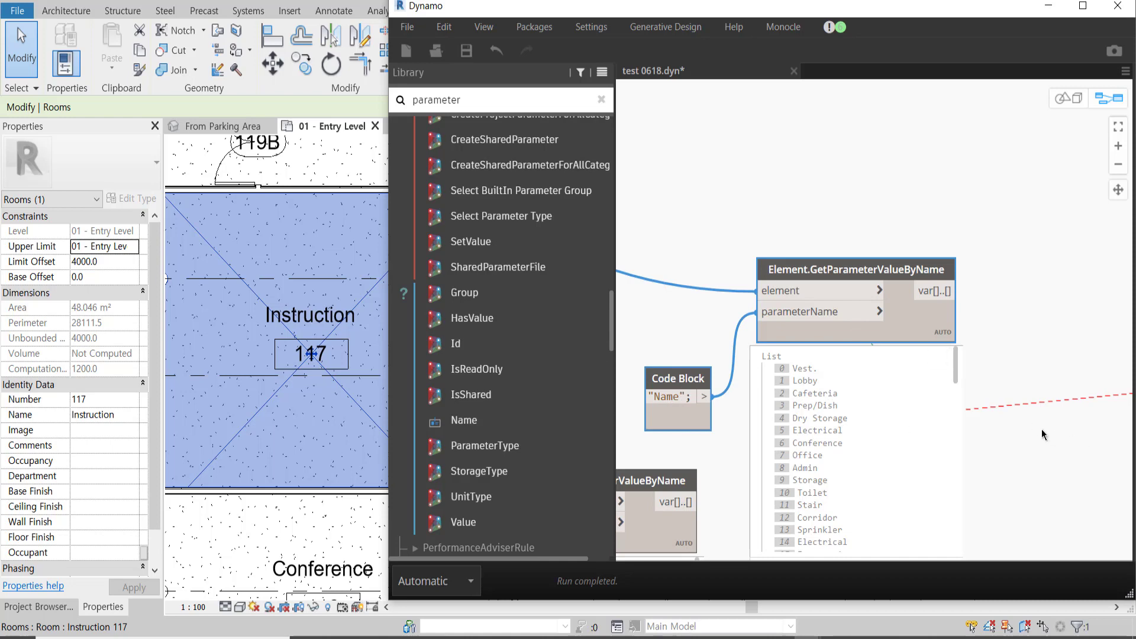
scroll(1042, 428, down, 3)
middle_drag(811, 470, 918, 357)
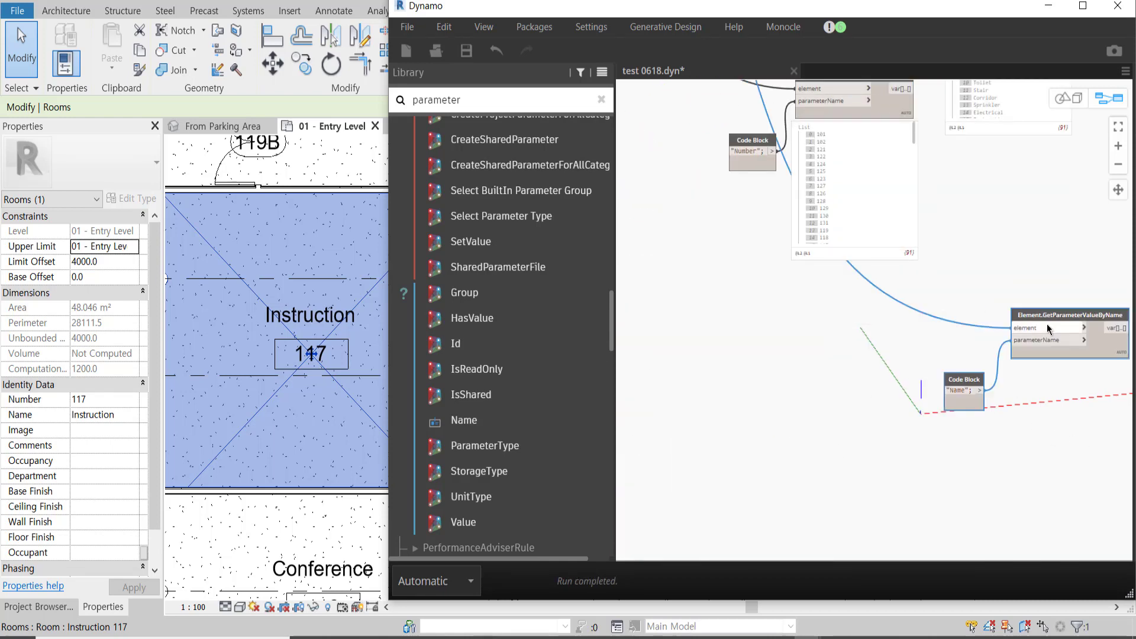
scroll(960, 323, up, 5)
scroll(855, 437, up, 2)
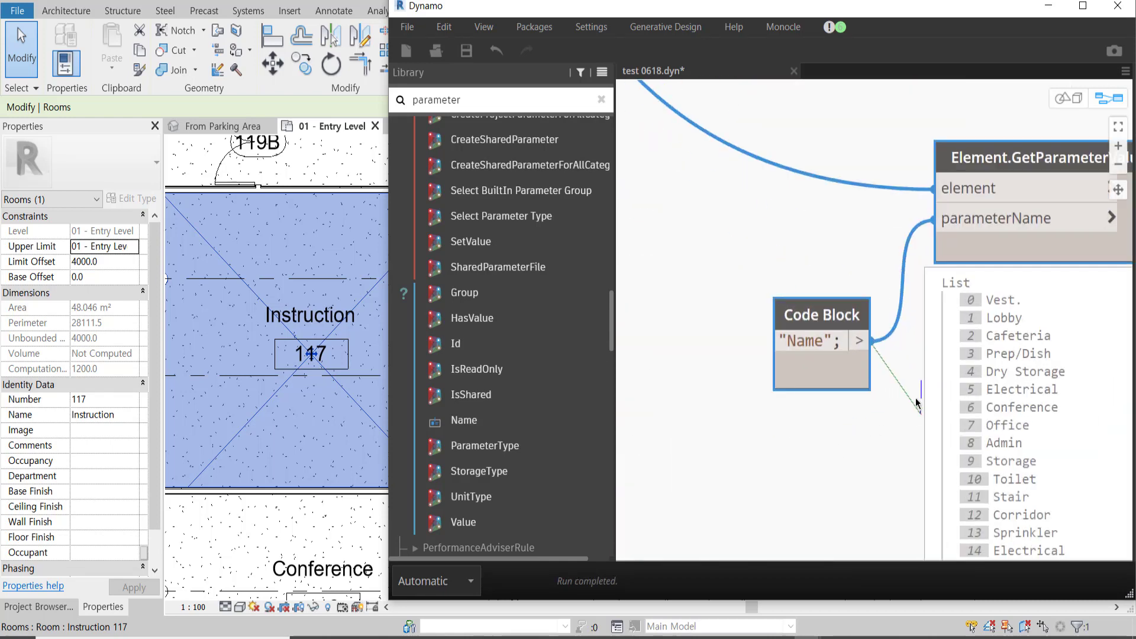
double_click(789, 341)
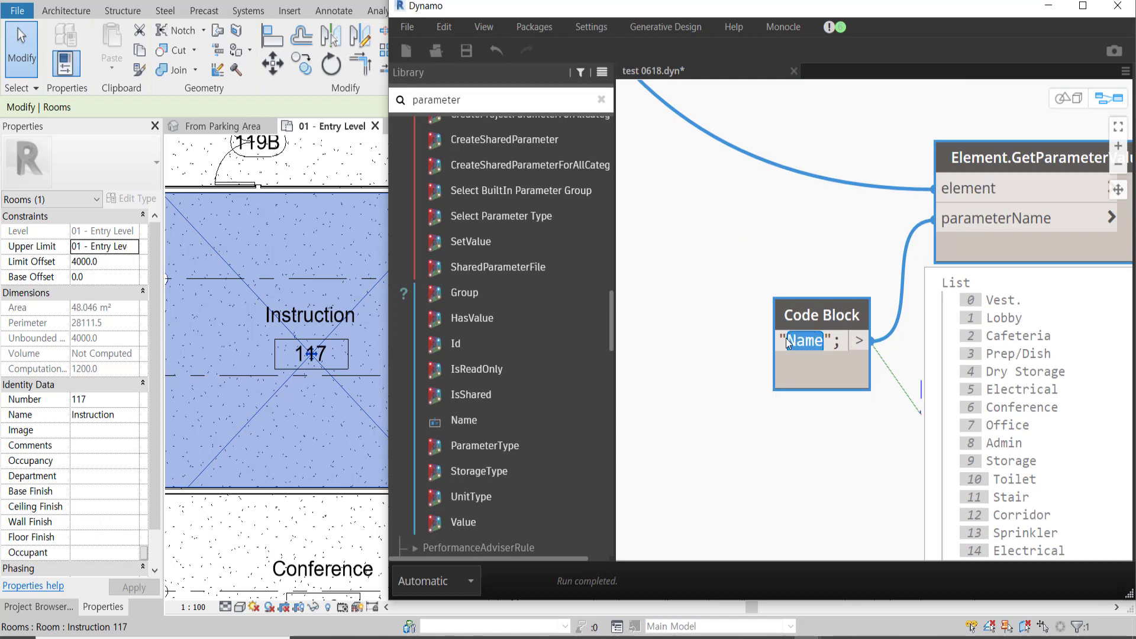
text(C)
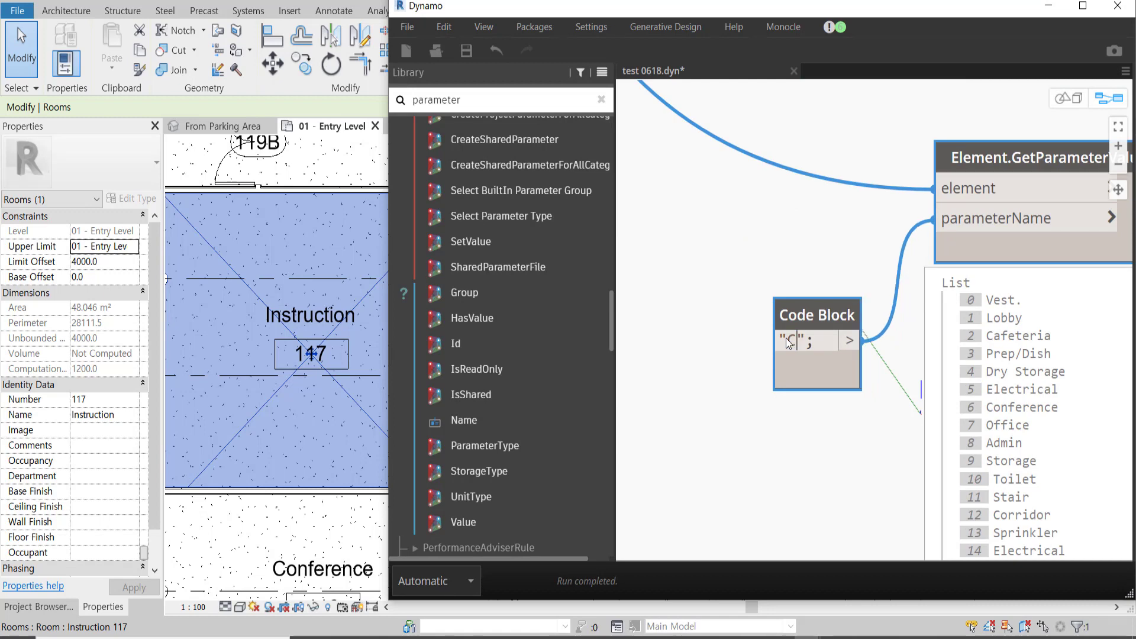
text(omments)
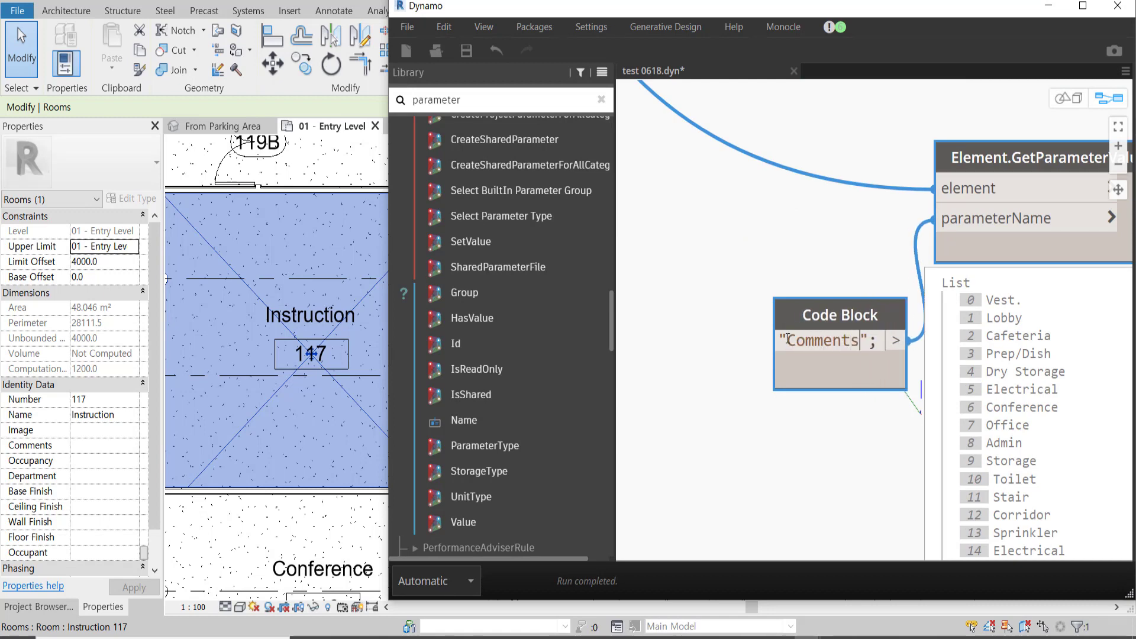
click(813, 442)
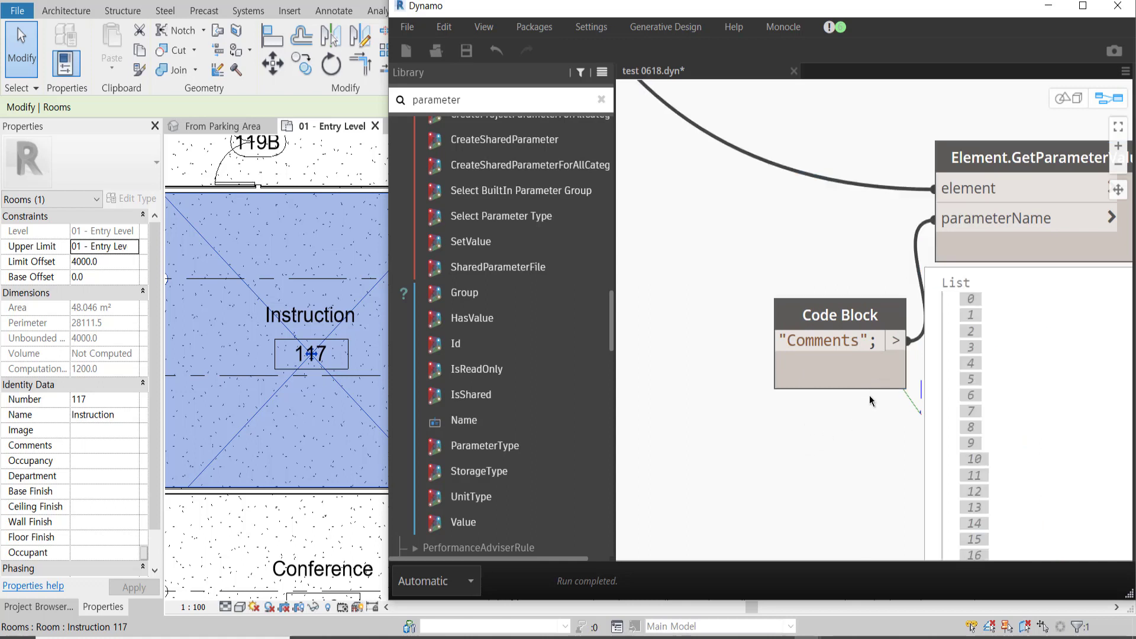
scroll(790, 378, down, 3)
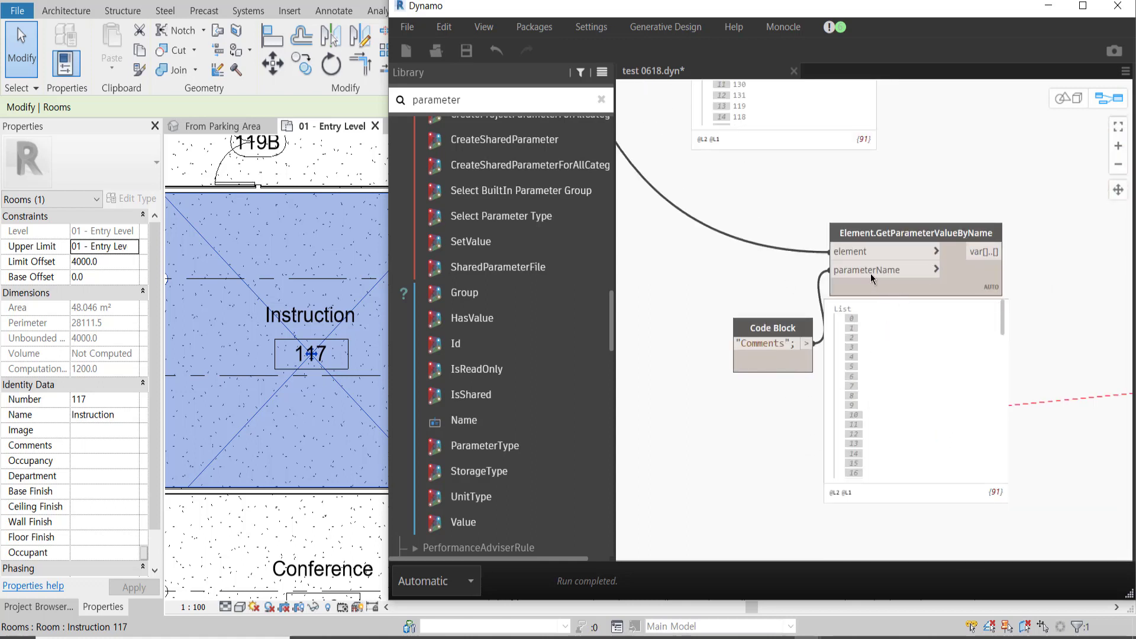
drag(929, 201, 723, 380)
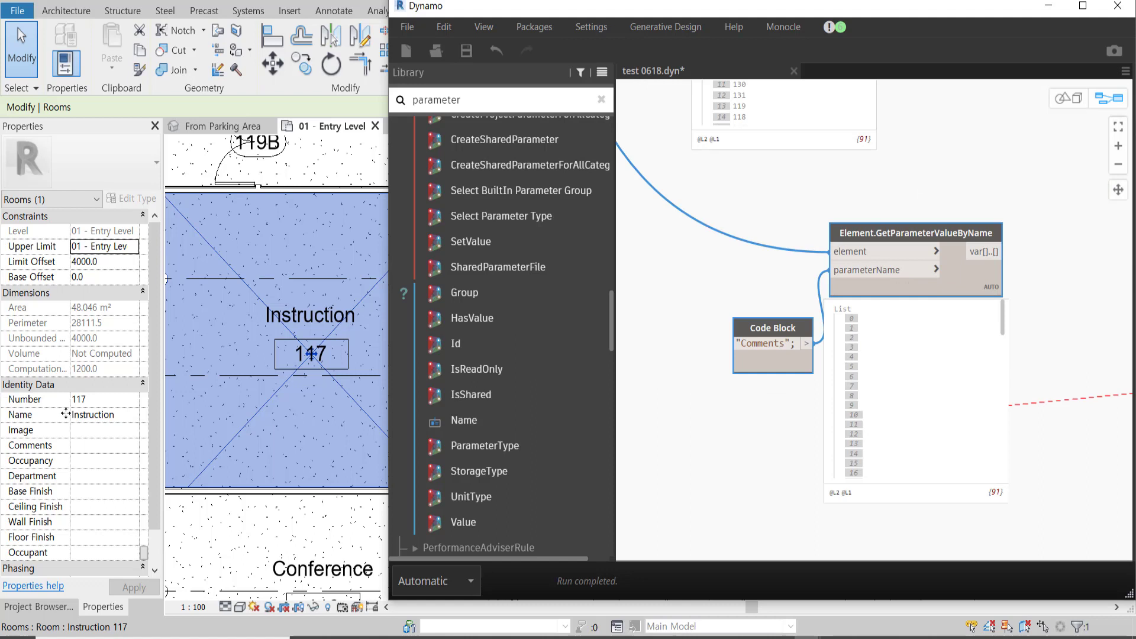
Step: Duplicate the Comments parameter nodes and change the copy to read room Area
key(ctrl+c)
key(ctrl+v)
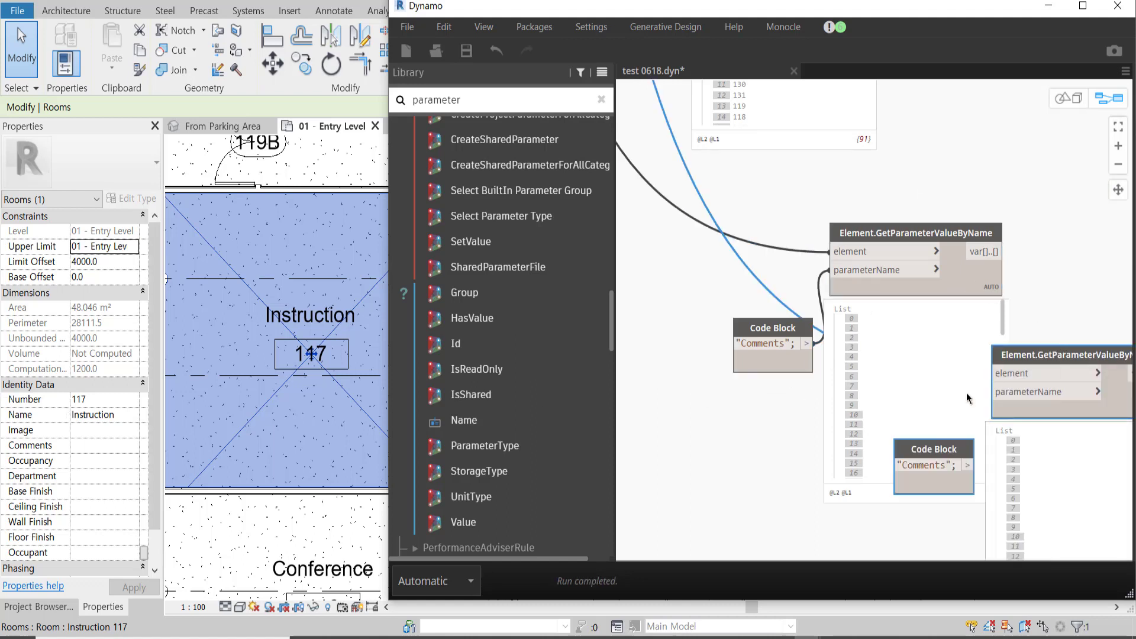
drag(963, 448, 796, 530)
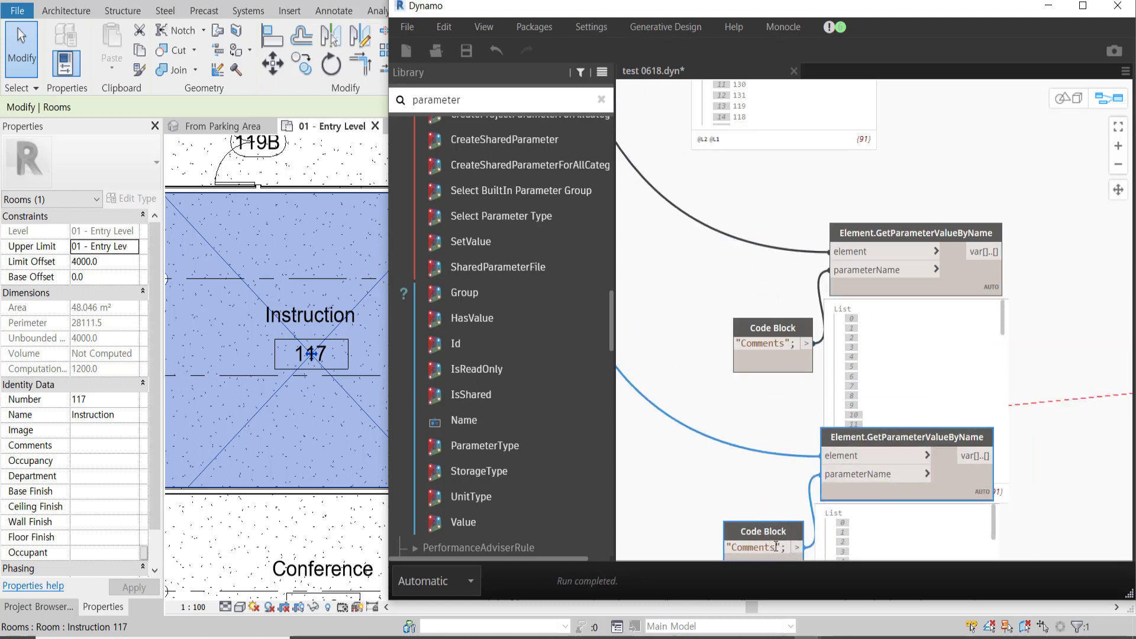
key(BackSpace)
key(BackSpace)
key(BackSpace)
key(BackSpace)
key(BackSpace)
key(BackSpace)
key(BackSpace)
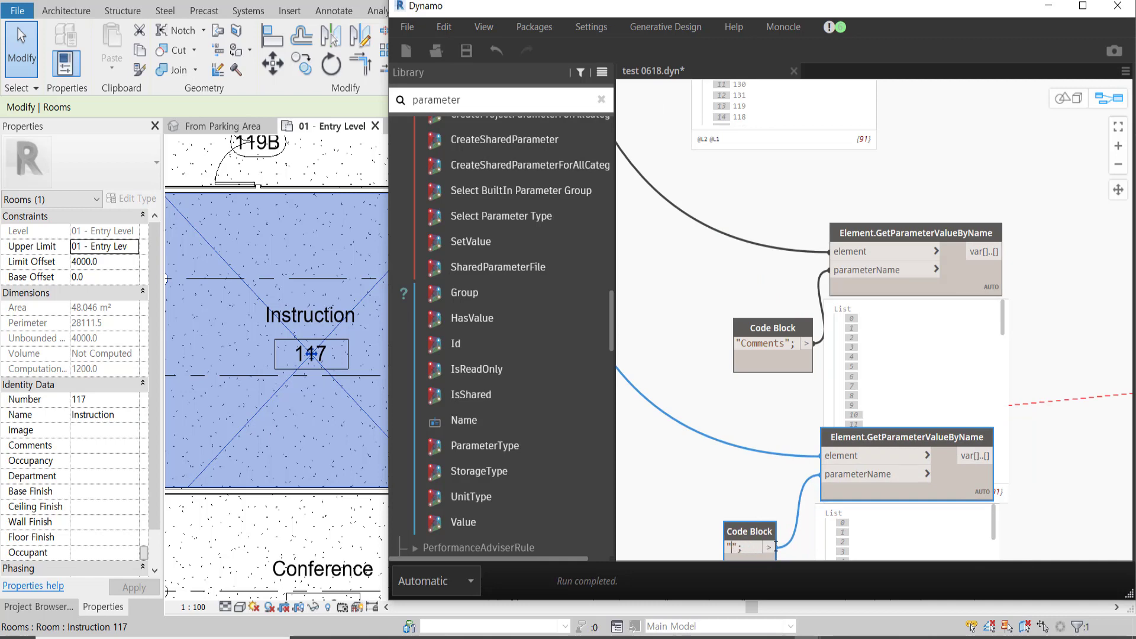
text(Area)
click(754, 488)
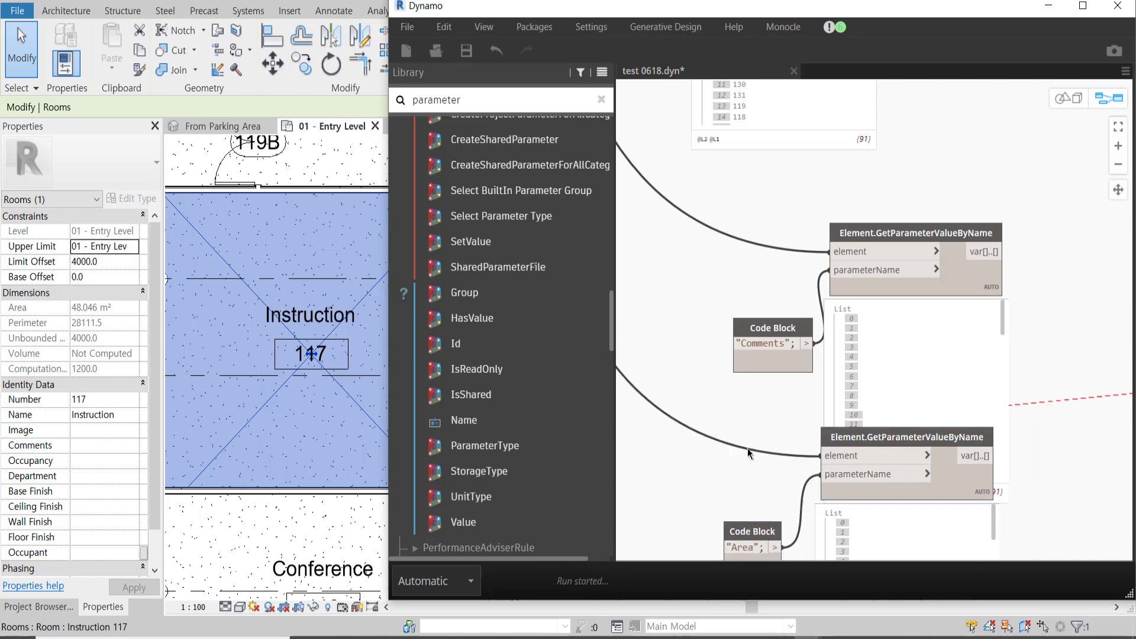
Step: Add a List Create node beside the parameter groups
middle_drag(716, 385, 651, 254)
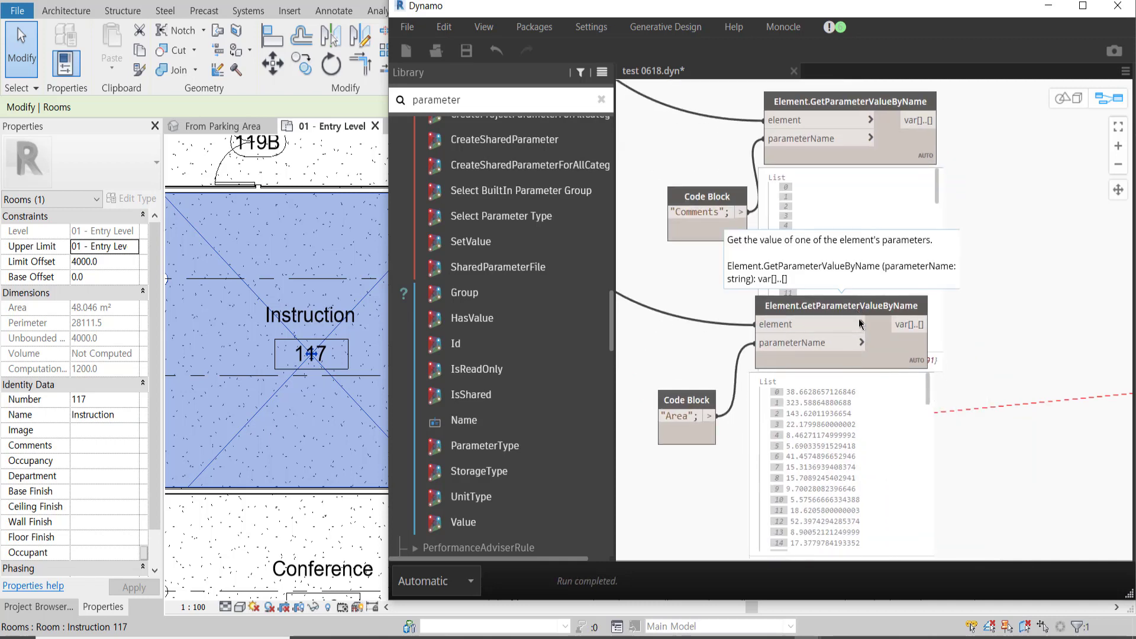
drag(840, 306, 844, 323)
scroll(925, 251, down, 2)
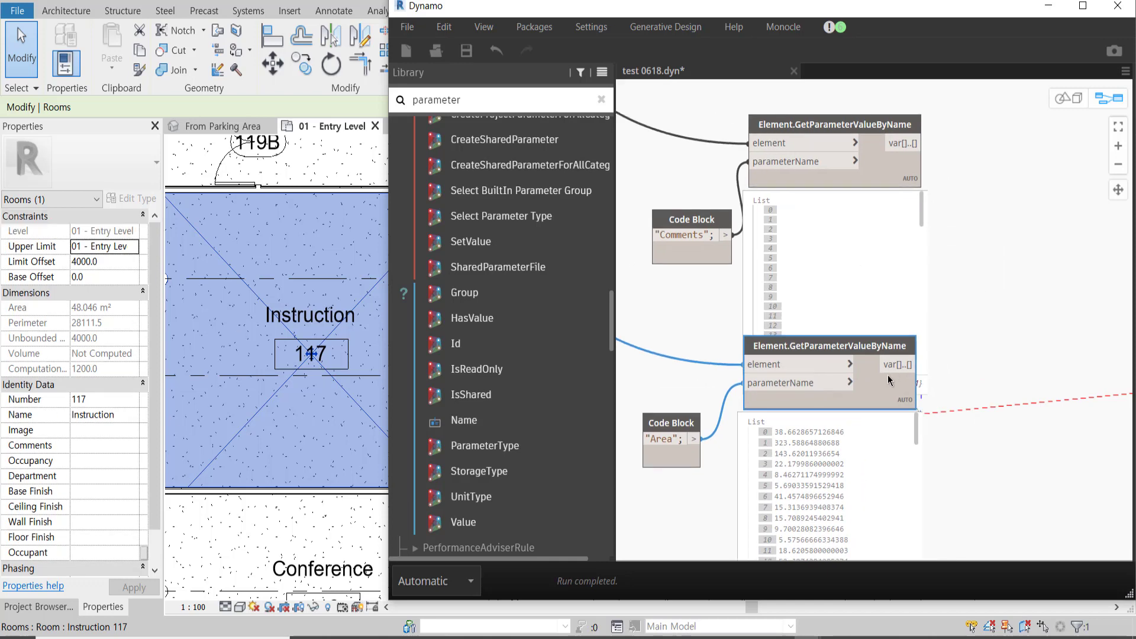
scroll(904, 328, down, 3)
right_click(947, 271)
text(list)
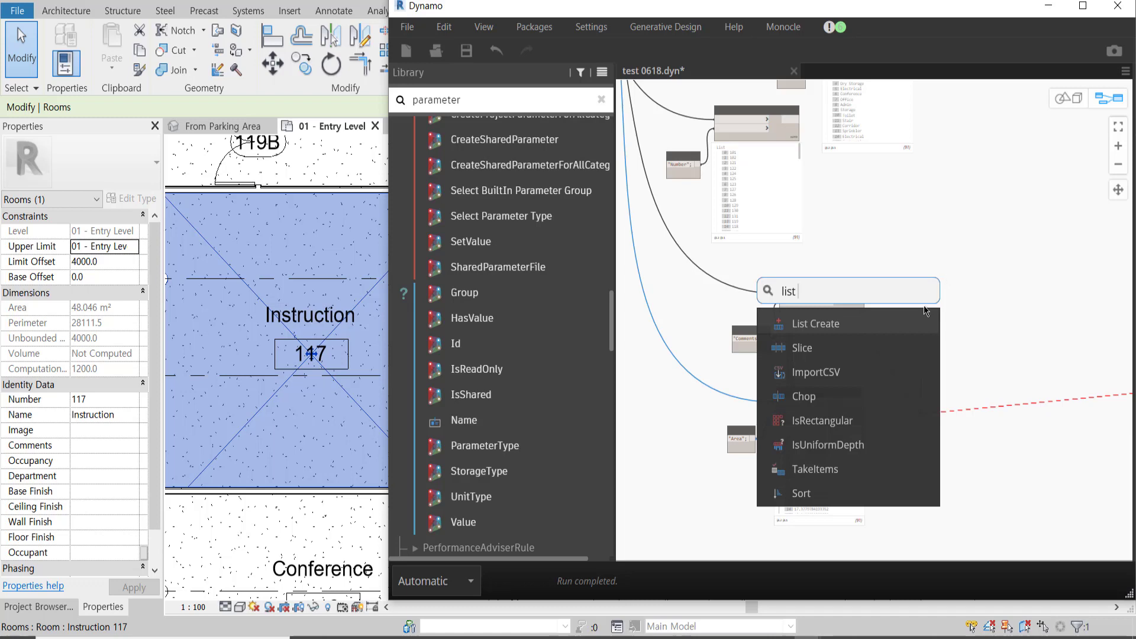
click(934, 322)
drag(937, 324, 971, 249)
Step: Wire the Name and Number lists into List Create
scroll(971, 248, up, 2)
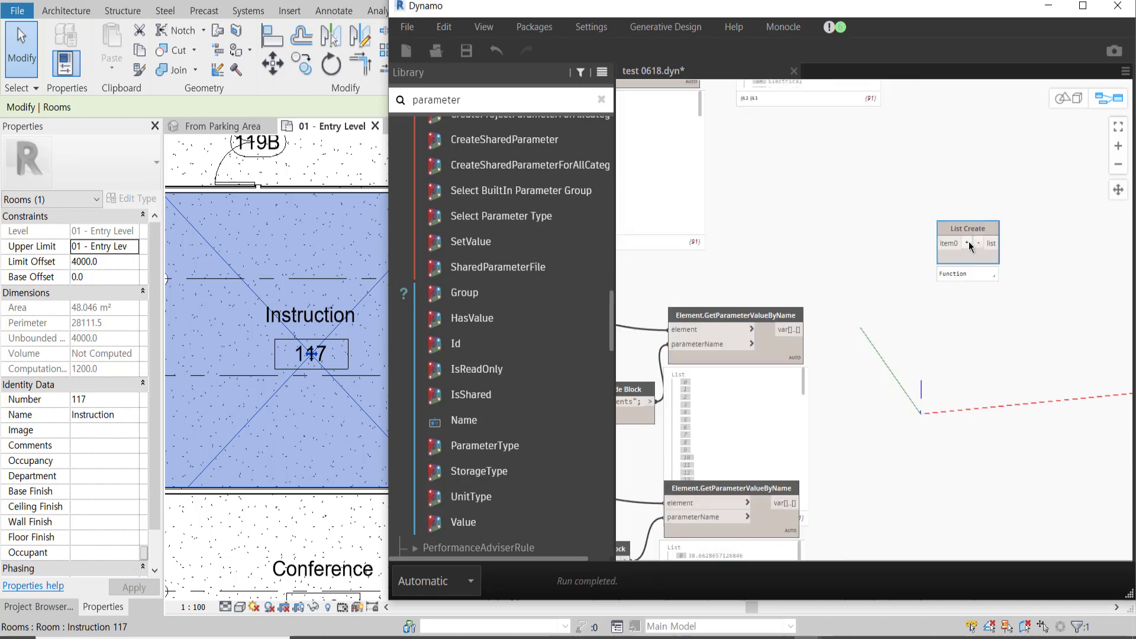
scroll(962, 272, down, 2)
scroll(935, 249, down, 2)
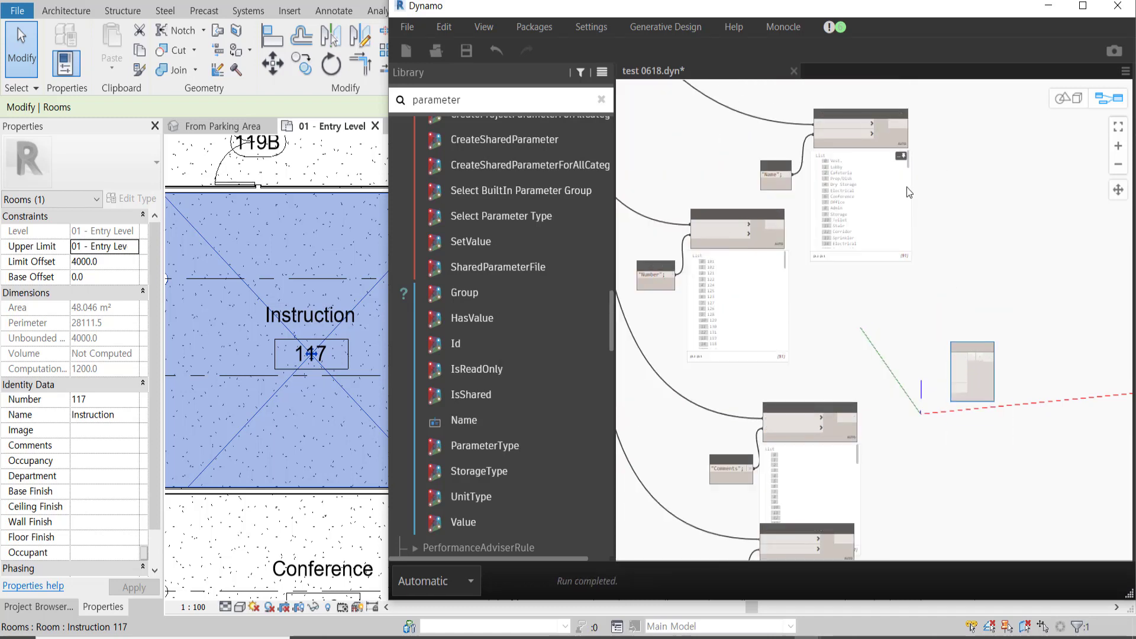
drag(908, 126, 954, 358)
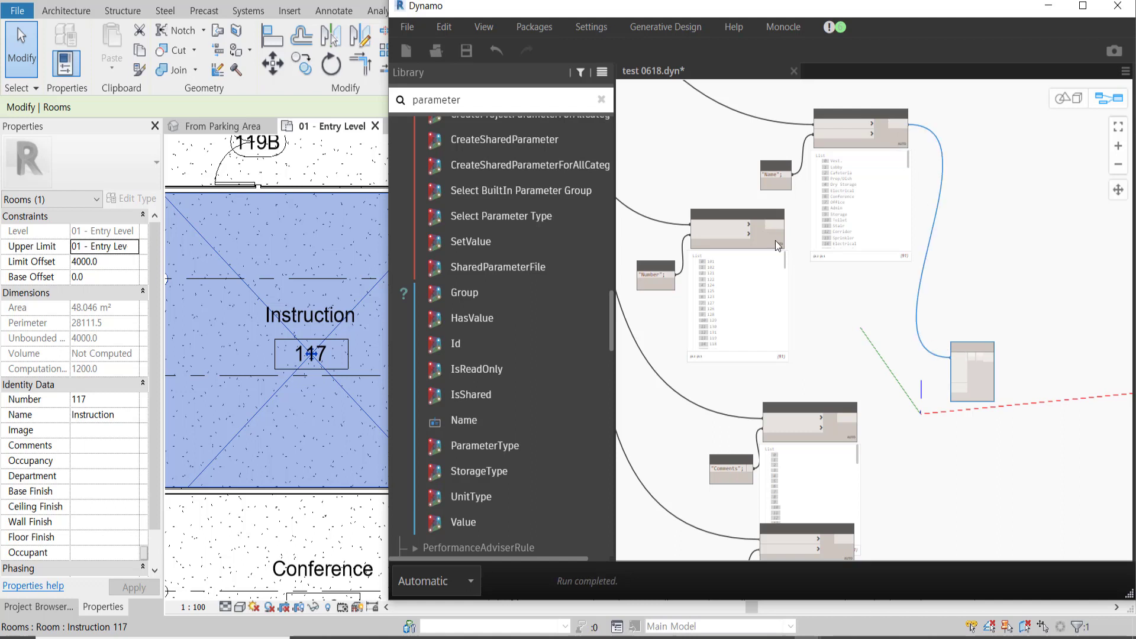
drag(784, 226, 958, 360)
click(957, 360)
click(889, 116)
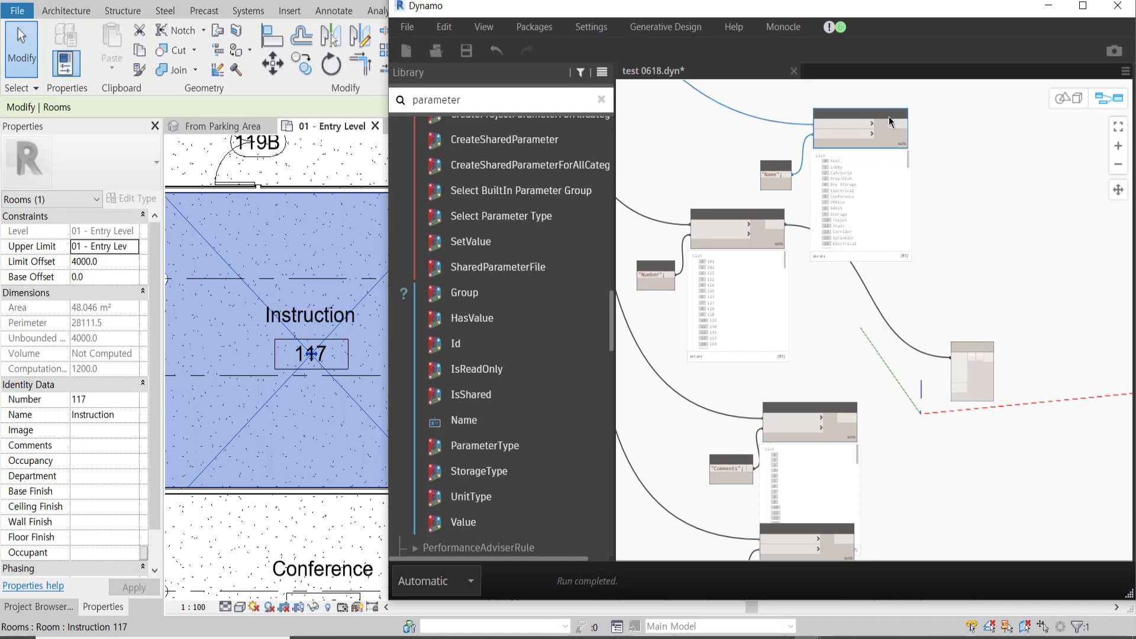
drag(908, 125, 959, 364)
click(954, 359)
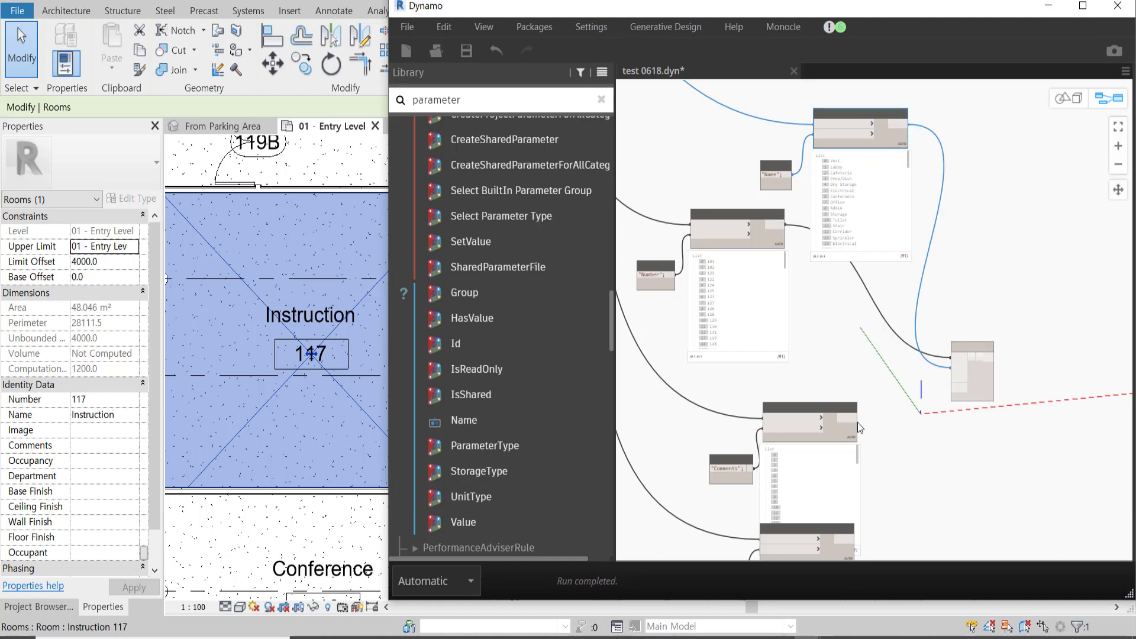
Step: Wire the Comments and Area lists into List Create, Area as item3
drag(858, 419, 964, 389)
click(955, 387)
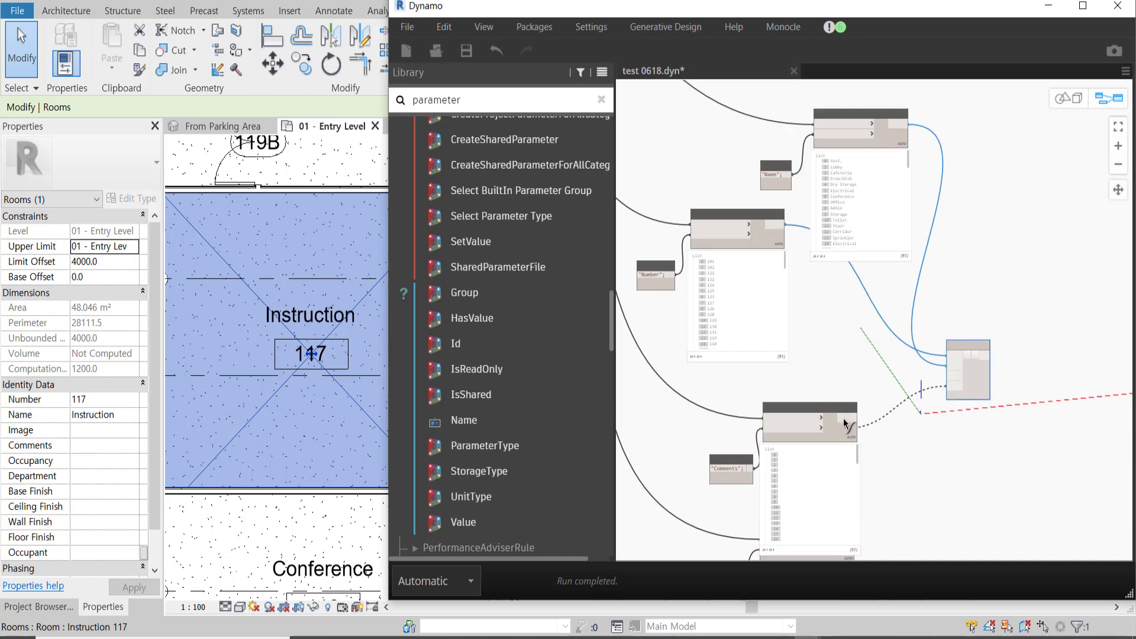
scroll(870, 438, down, 5)
click(844, 442)
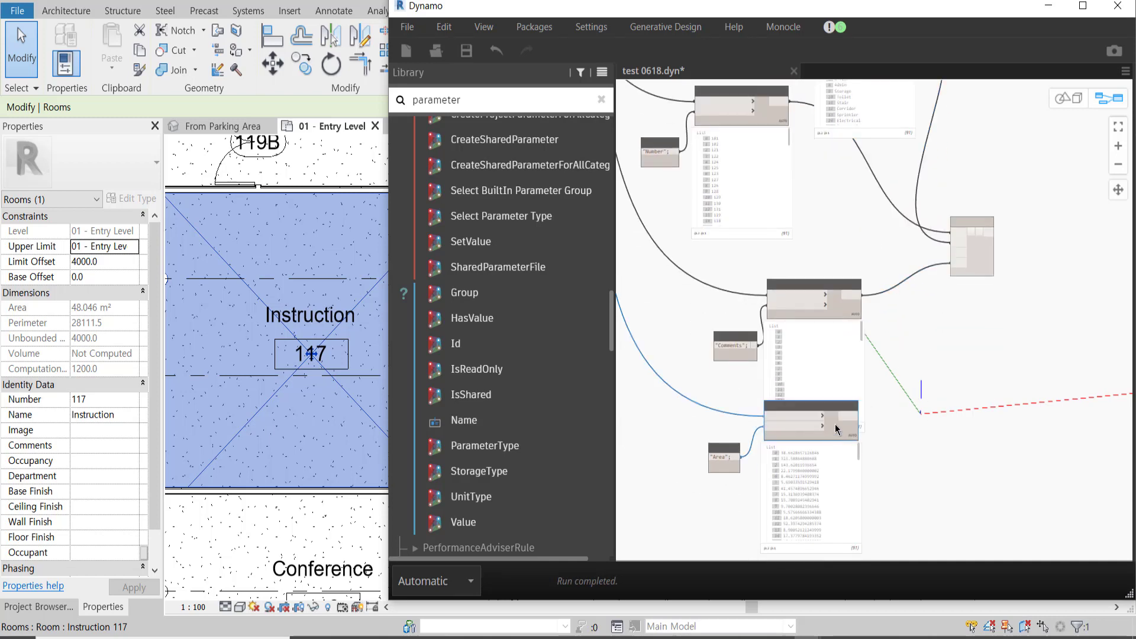
click(853, 420)
click(947, 259)
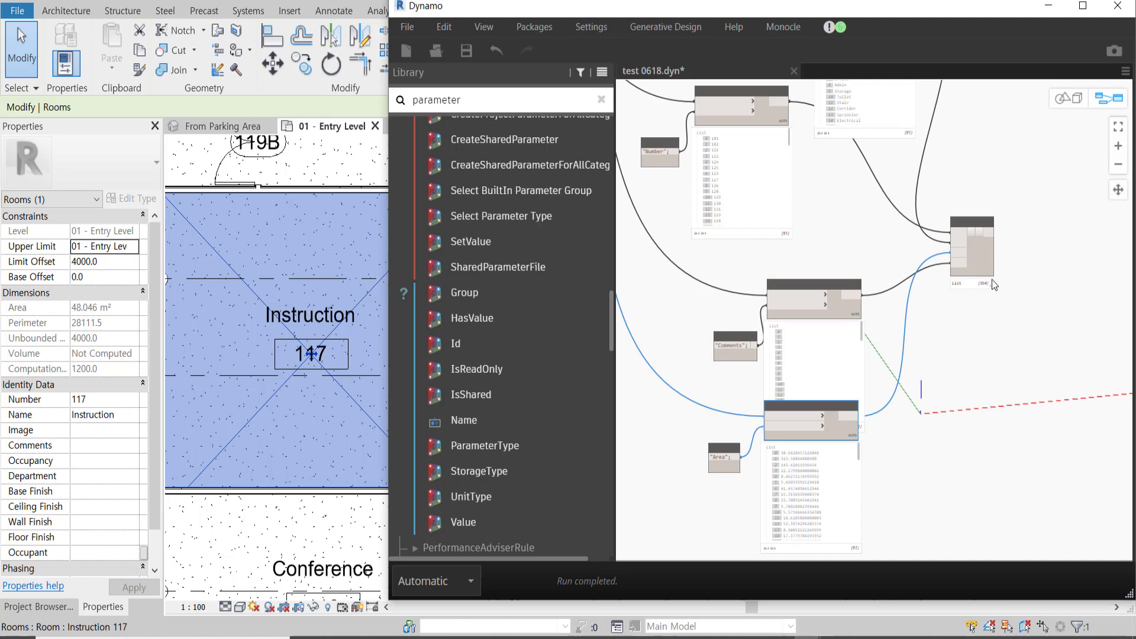
Step: Zoom around to confirm List Create feeds Data.ExportExcel
scroll(891, 290, up, 3)
scroll(868, 277, up, 3)
scroll(852, 355, up, 2)
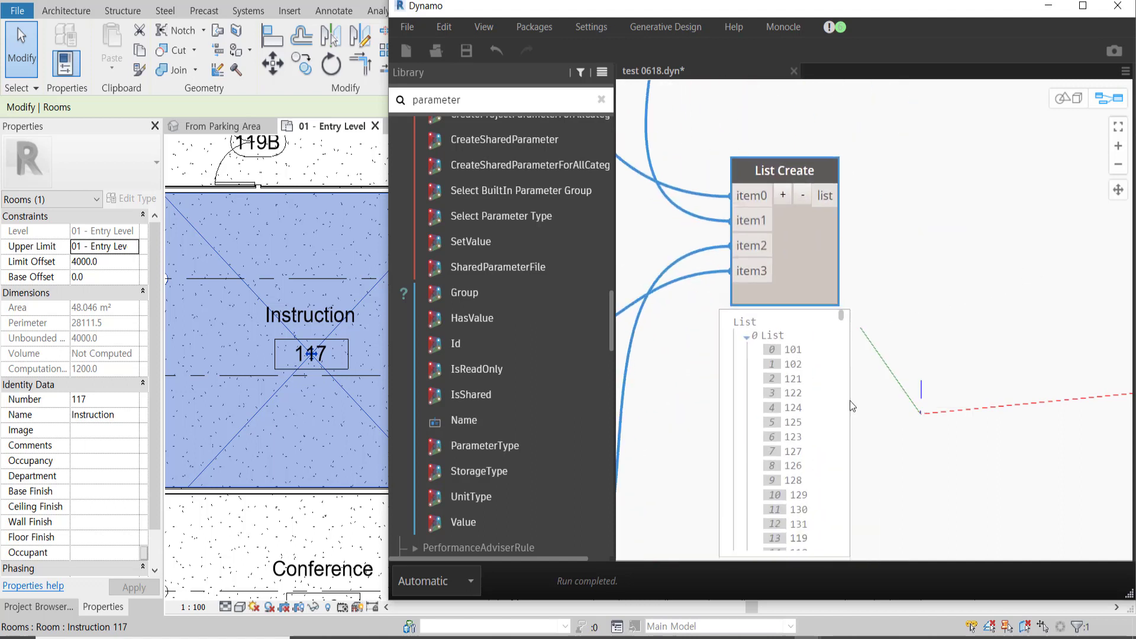
scroll(813, 256, down, 3)
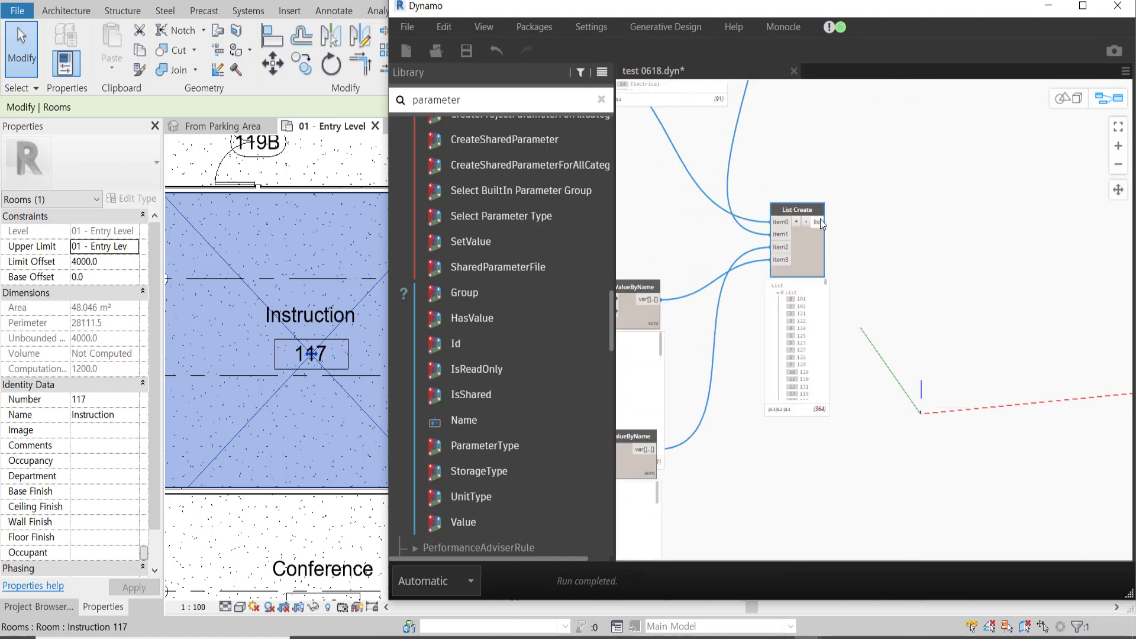
scroll(816, 219, down, 5)
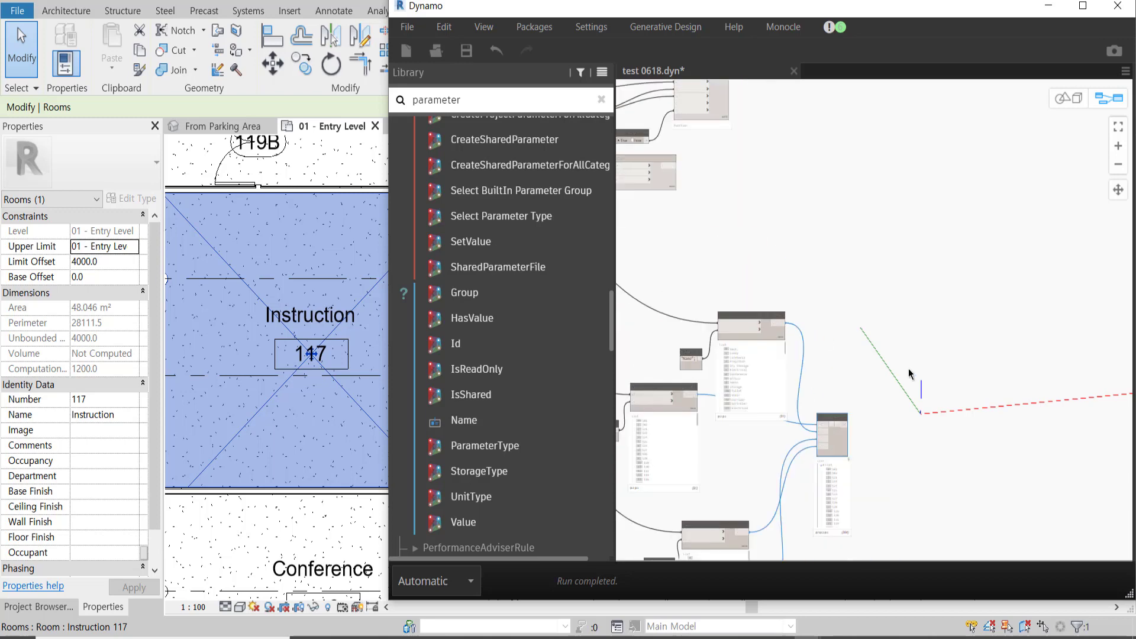
scroll(1006, 498, up, 5)
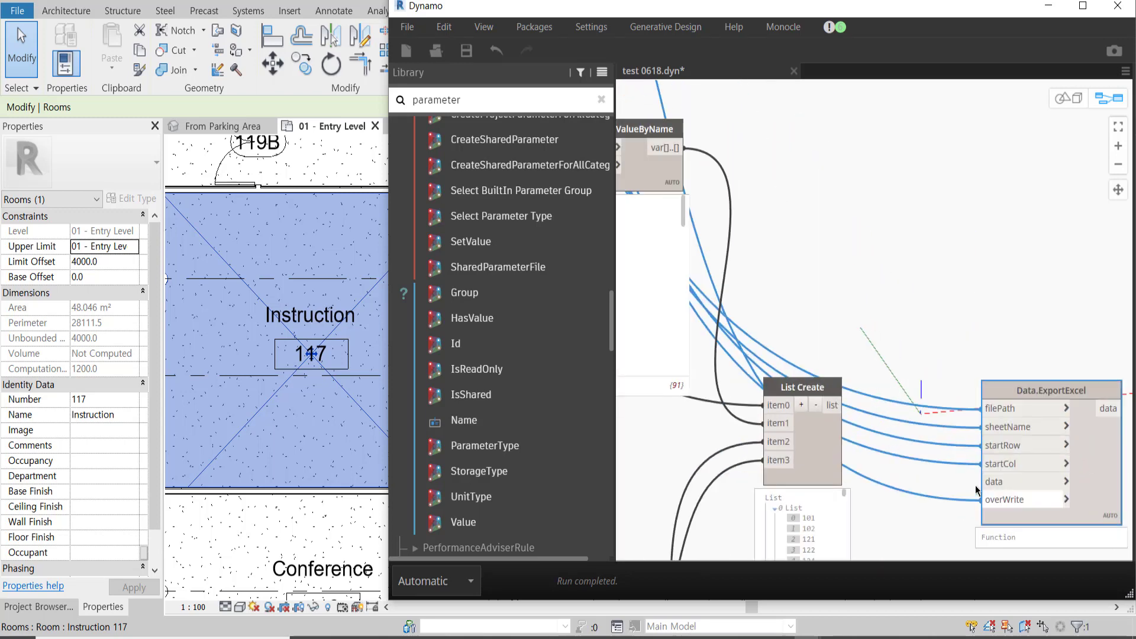
Step: Run the export to test.xlsx, AutoFit all Excel columns, then minimize Excel
click(907, 402)
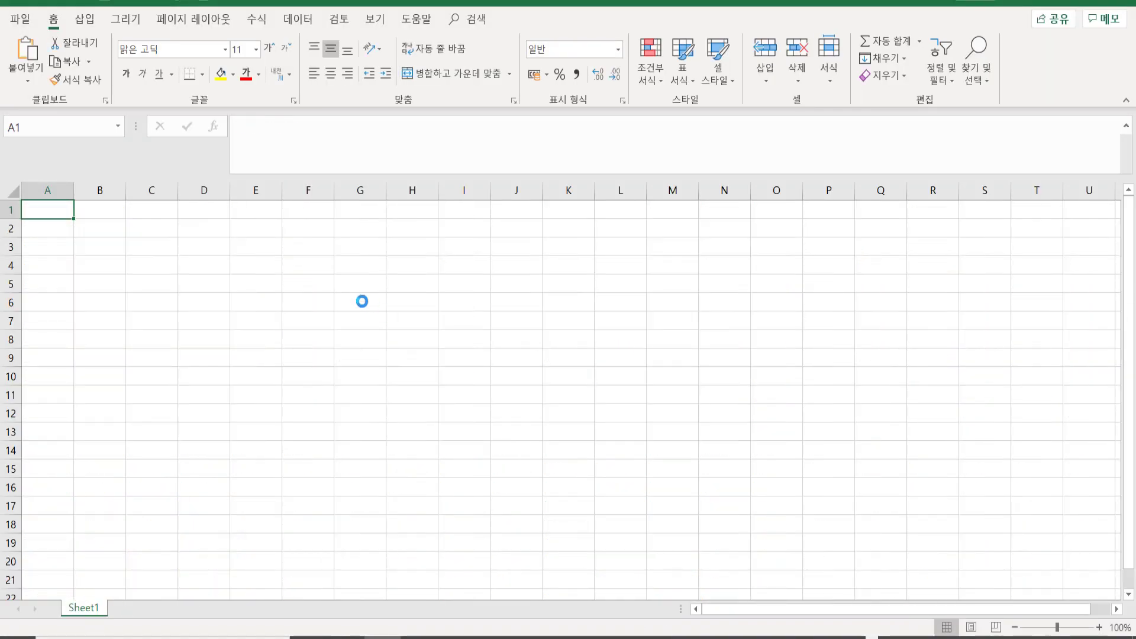
click(8, 191)
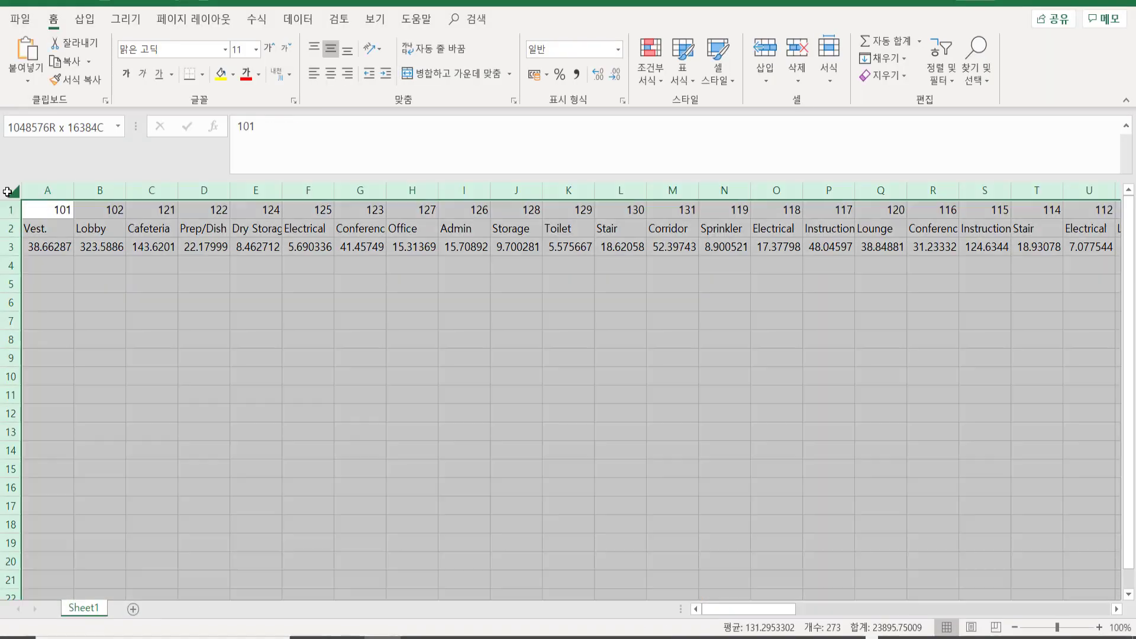
double_click(74, 191)
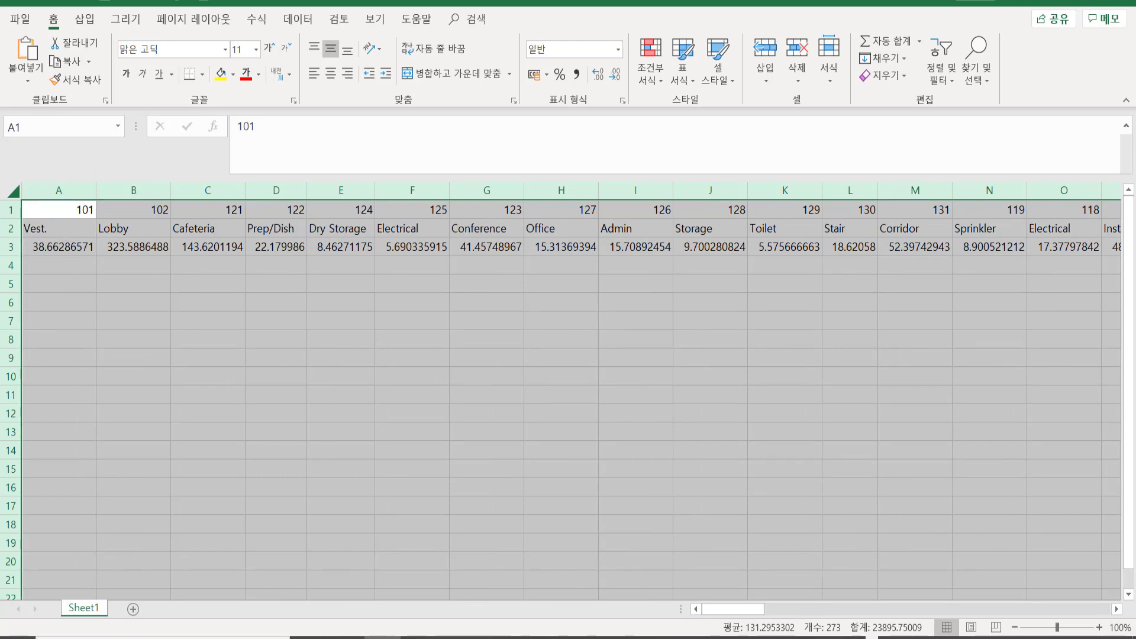
click(1053, 3)
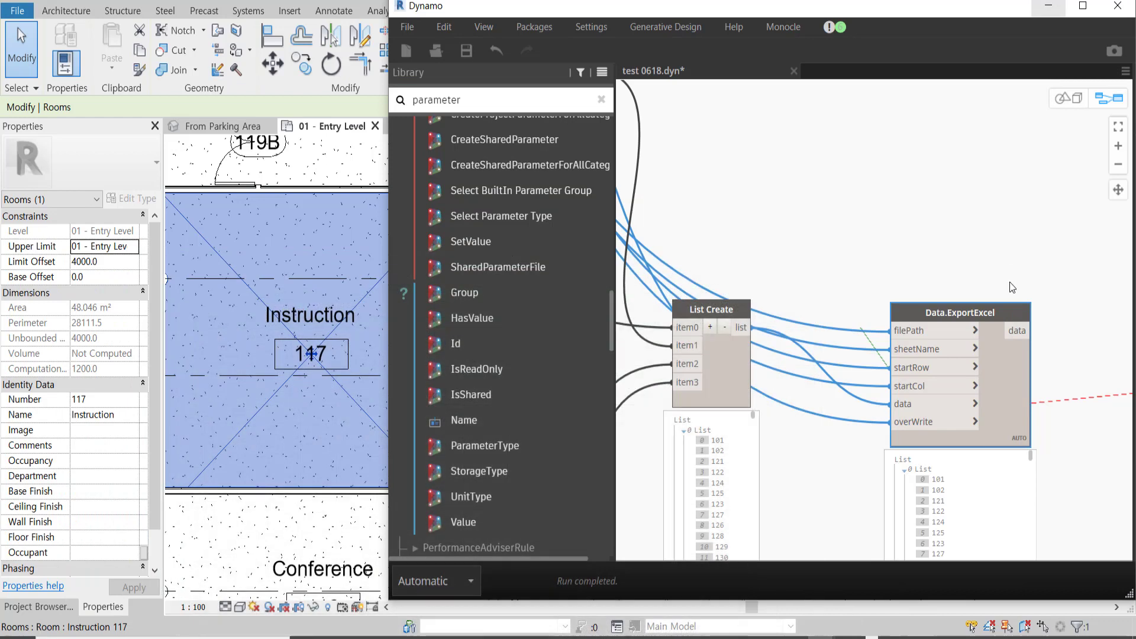
Step: Add a List.Transpose node next to List Create
right_click(881, 279)
text(s)
key(Escape)
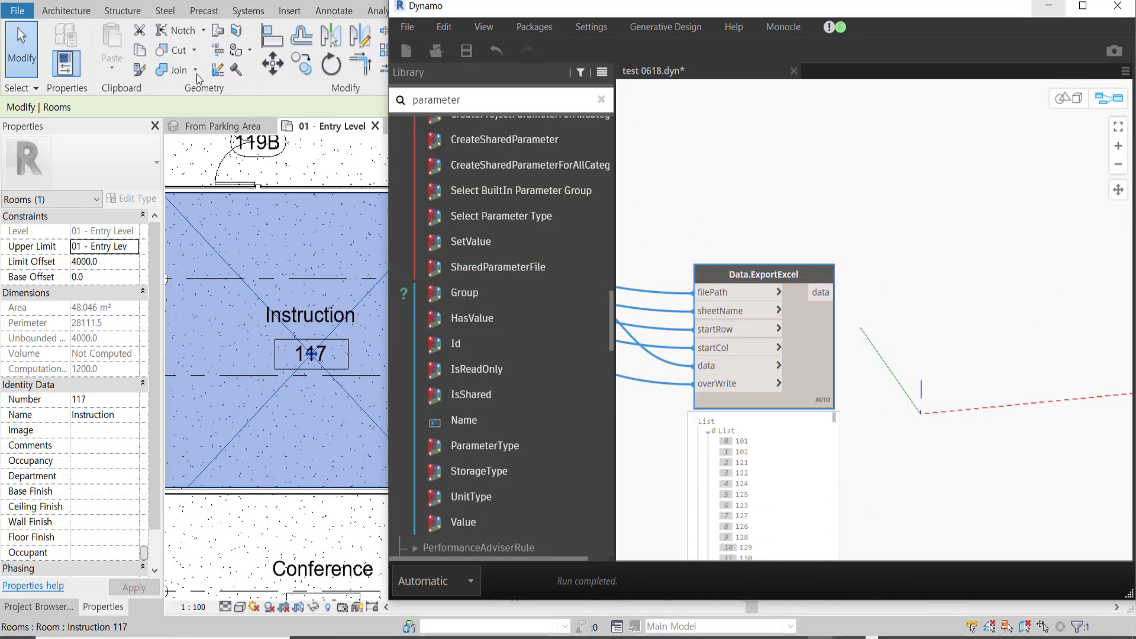
drag(478, 102, 398, 107)
text(transpose)
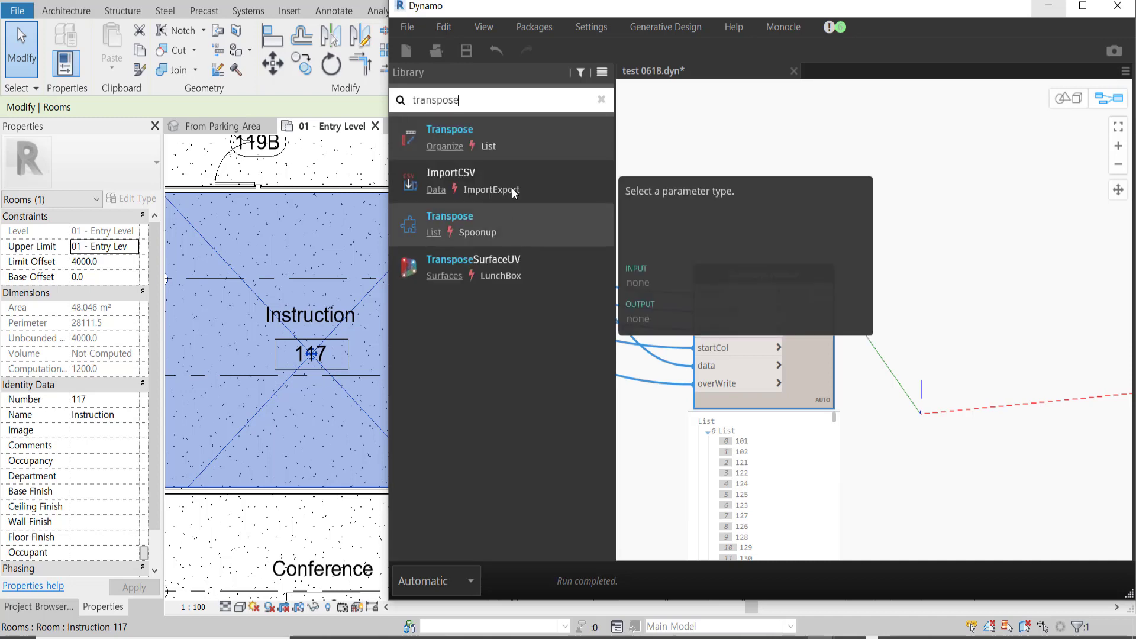
mouse_move(450, 134)
mouse_down()
mouse_move(912, 362)
mouse_move(772, 231)
mouse_move(651, 196)
mouse_up()
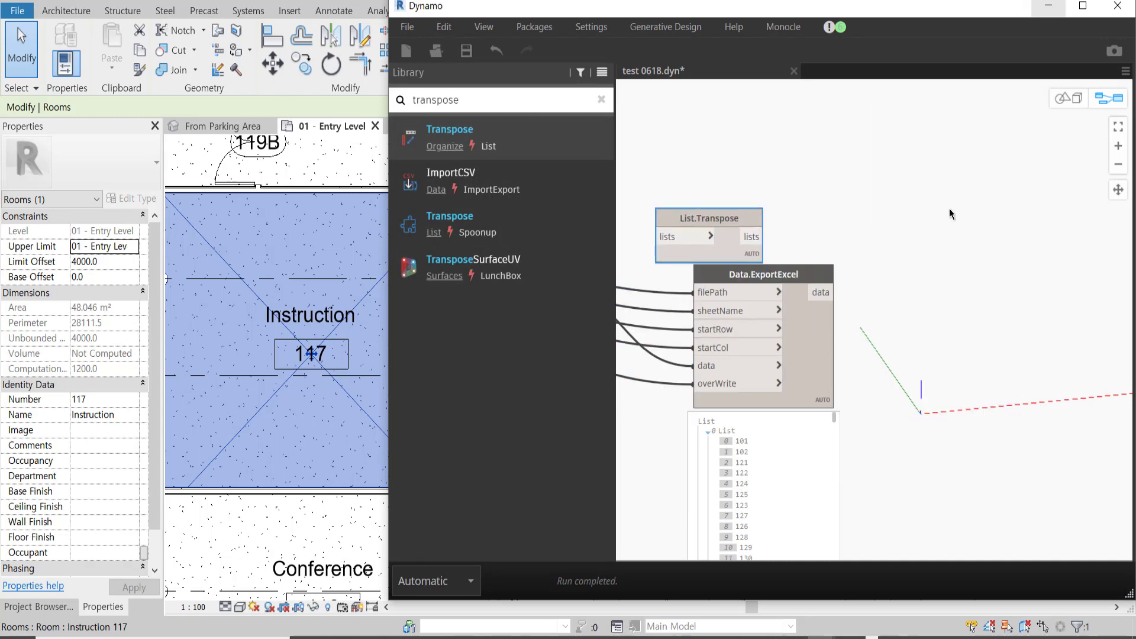
middle_drag(652, 195, 855, 212)
Step: Route List Create through List.Transpose into the Data.ExportExcel data input and preview the rows
click(870, 253)
drag(940, 266, 851, 185)
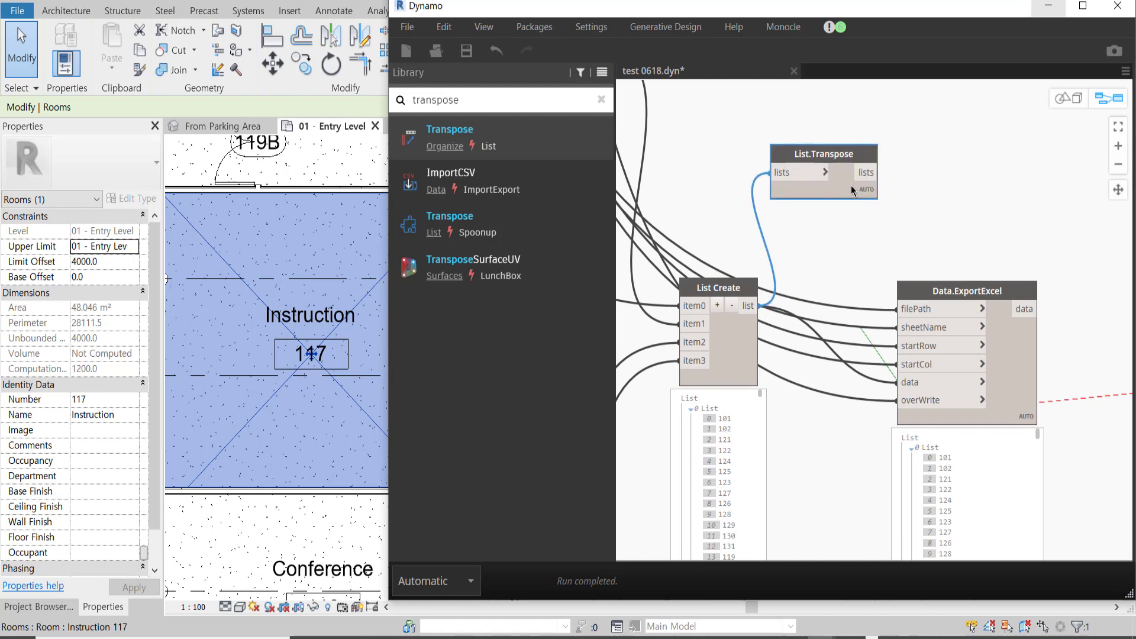
click(867, 174)
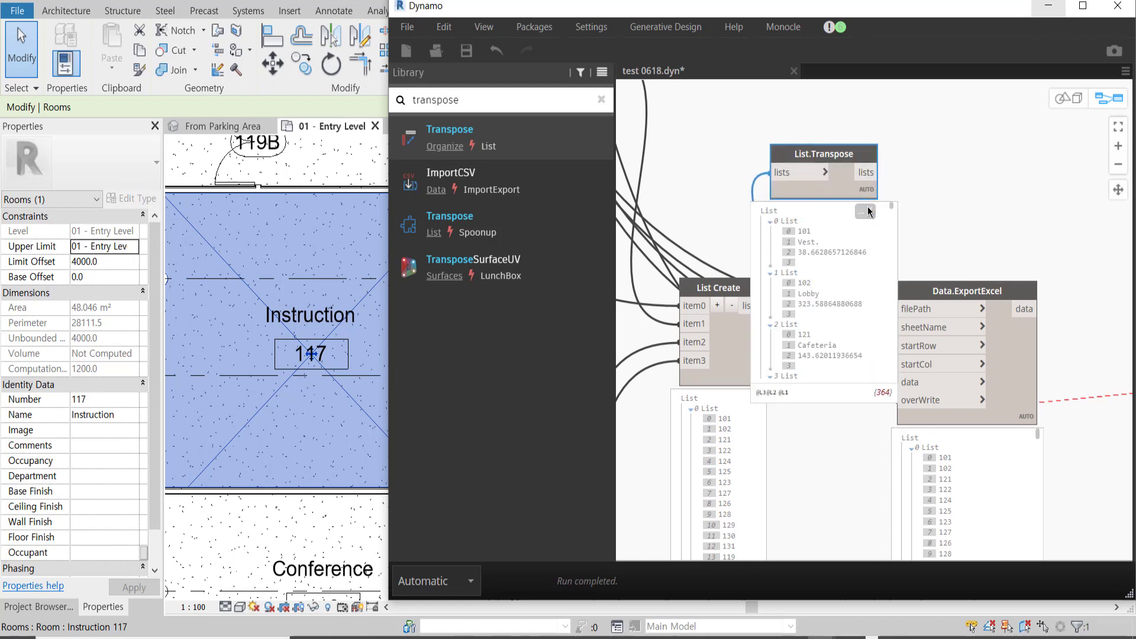
click(914, 383)
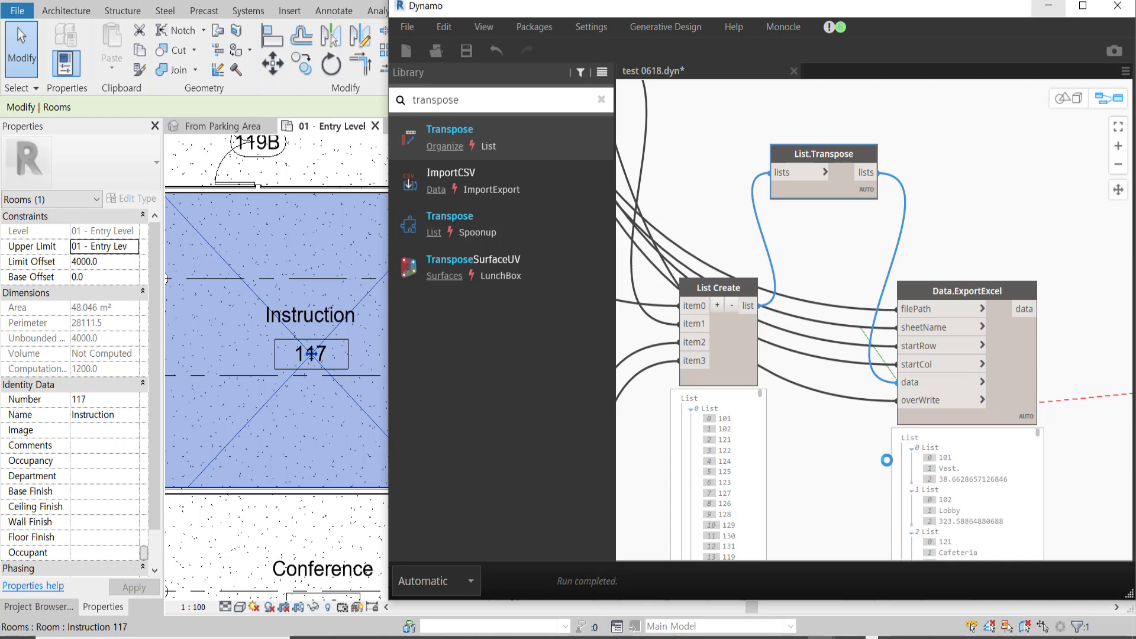
drag(898, 382, 843, 397)
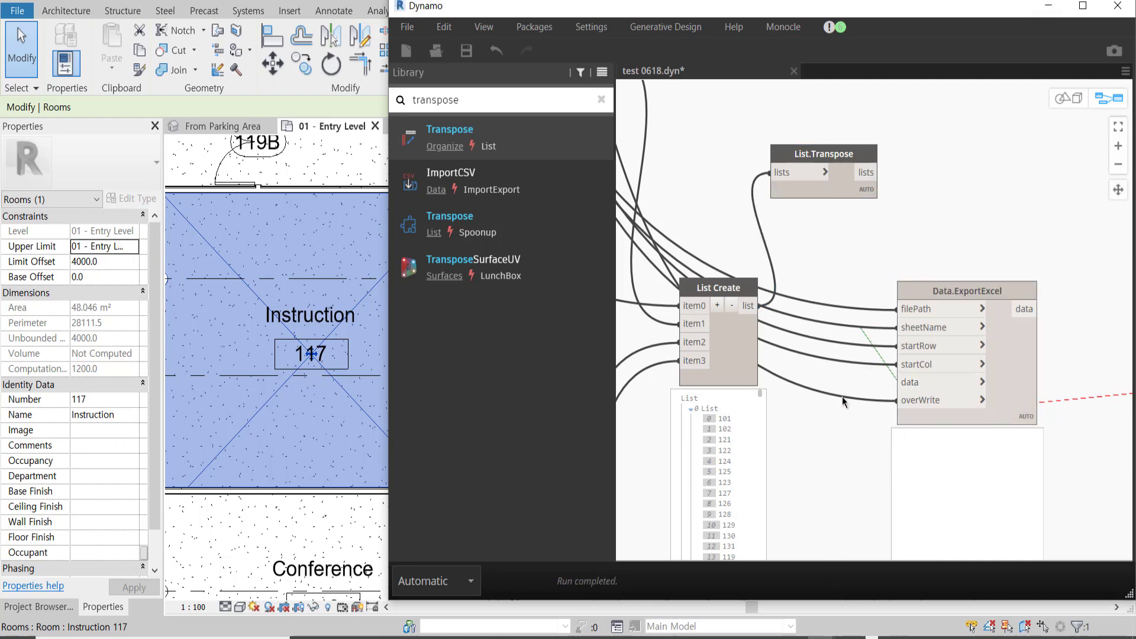
click(878, 172)
click(907, 381)
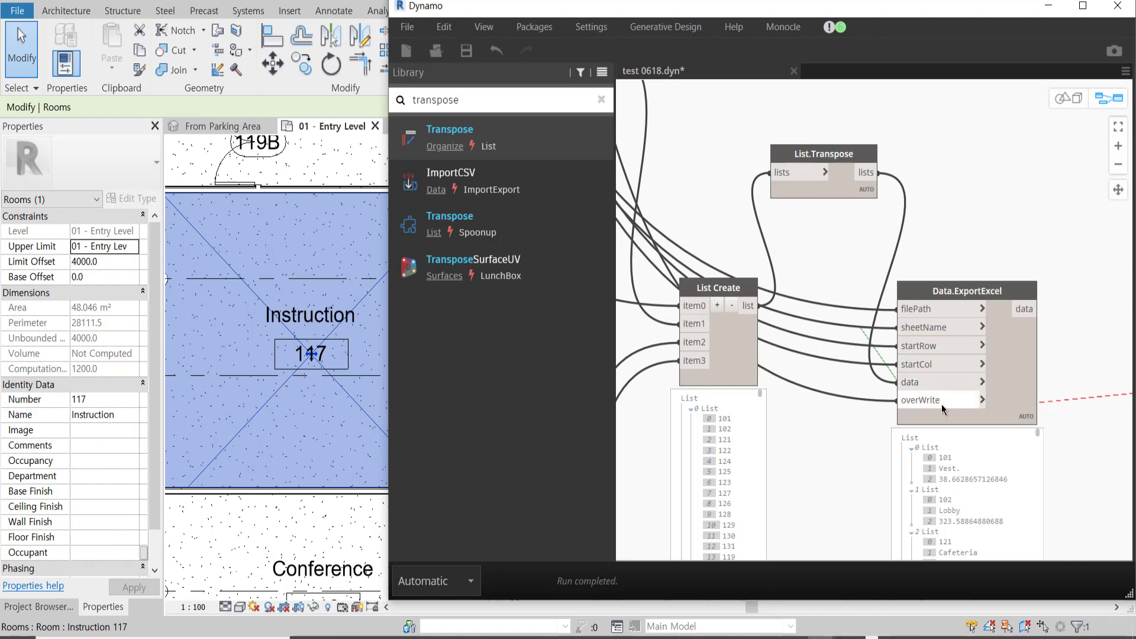
middle_drag(819, 344, 795, 236)
click(926, 362)
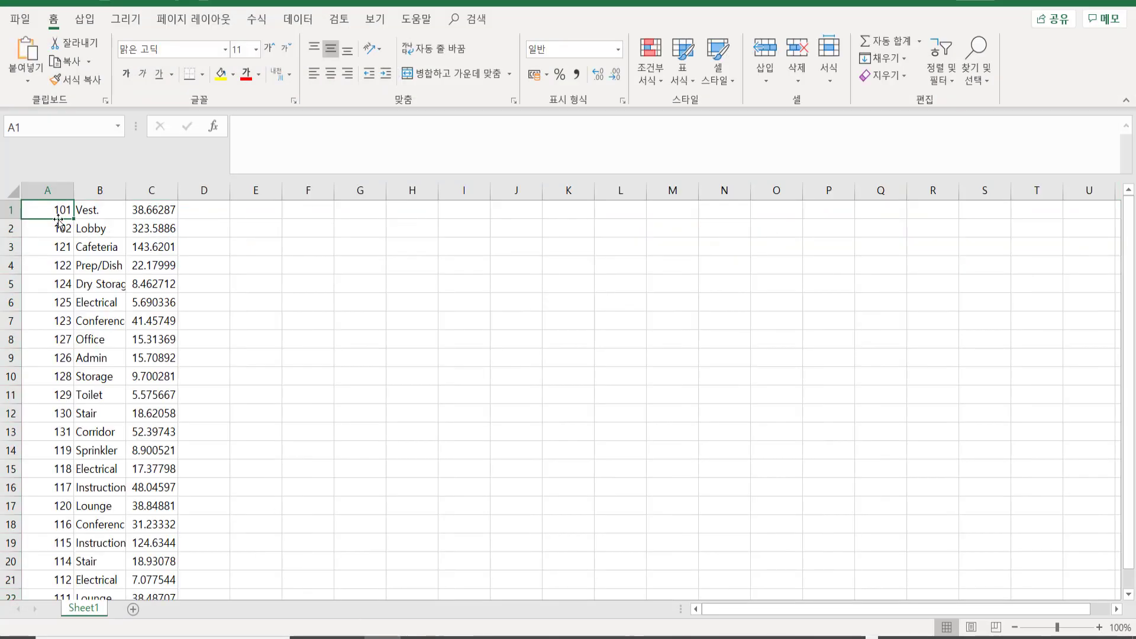
Step: Check the one-room-per-row values in columns A:C, then minimize Excel
click(56, 193)
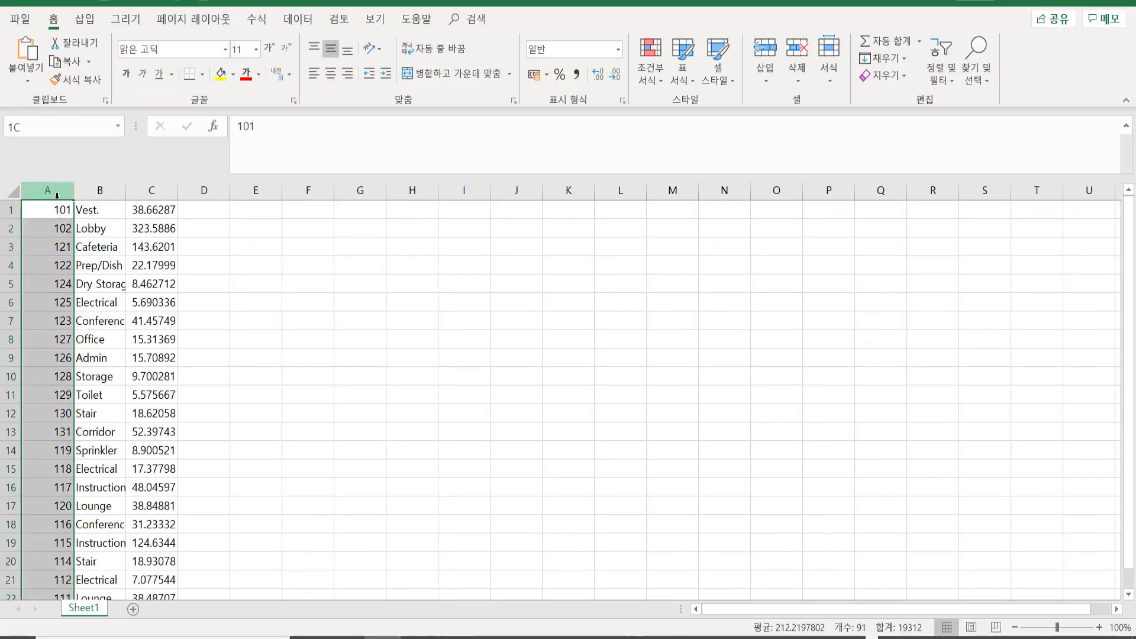
mouse_move(57, 193)
mouse_down()
mouse_move(141, 204)
mouse_move(34, 190)
mouse_up()
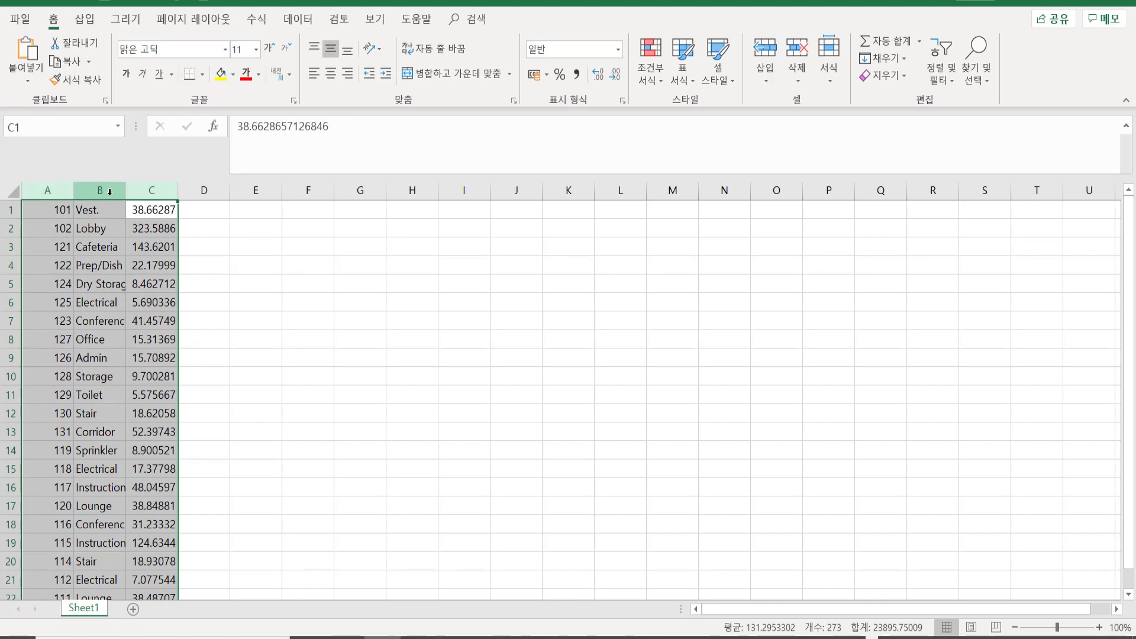
click(1052, 3)
Step: Add a List Create and a List.Flatten node beside the Name branch
middle_drag(692, 247, 897, 268)
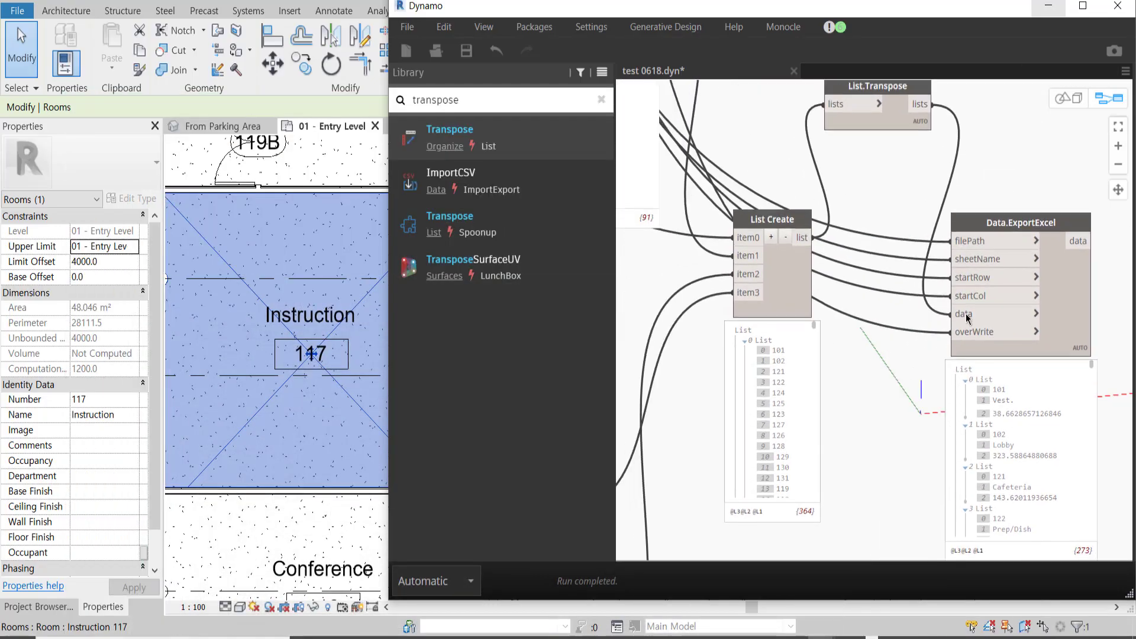
drag(924, 330, 1006, 351)
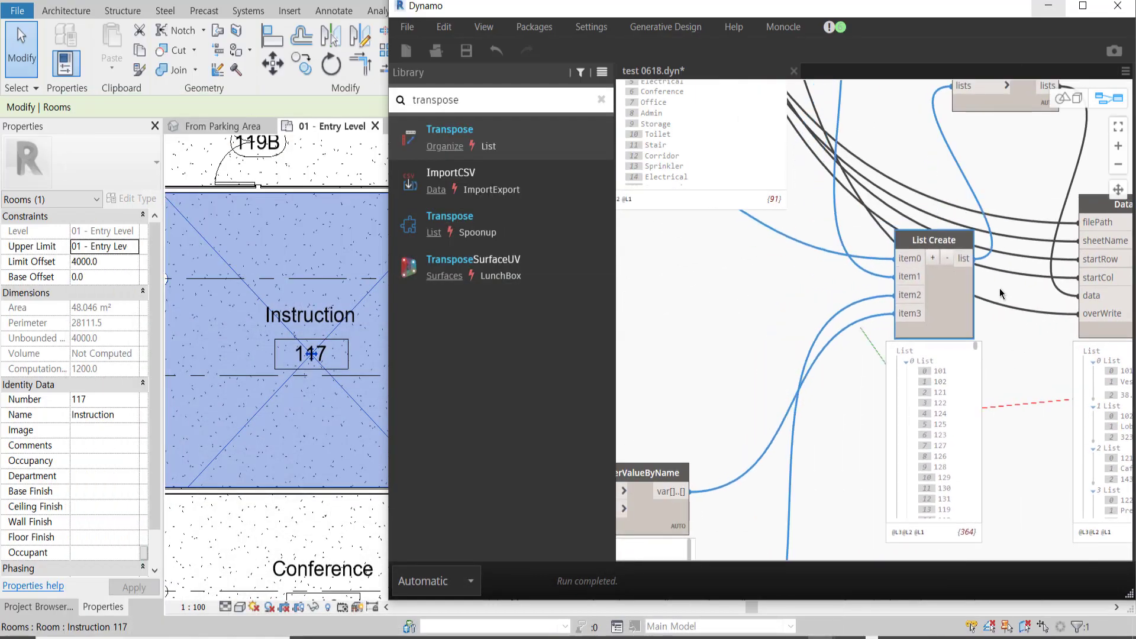
scroll(886, 427, down, 2)
middle_drag(886, 427, 986, 620)
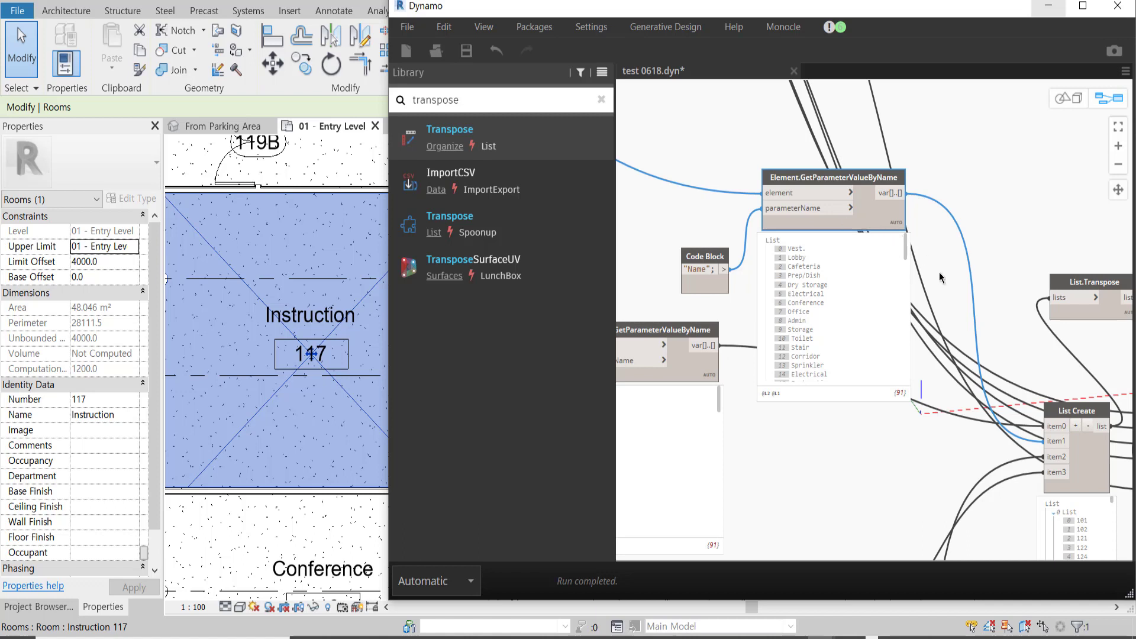
middle_drag(729, 365, 850, 325)
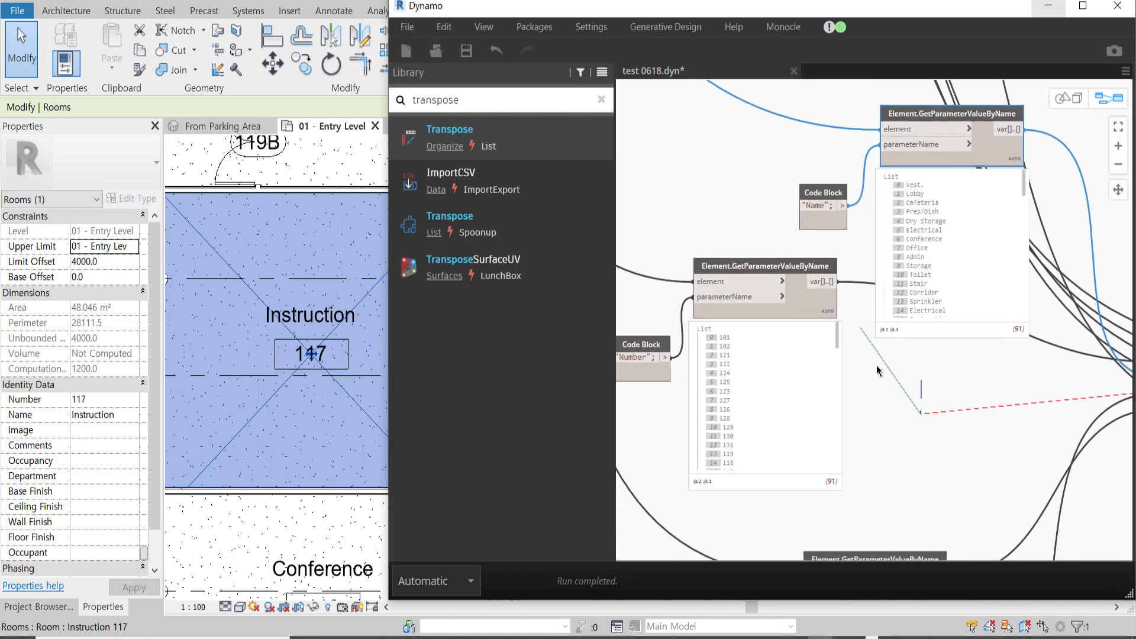
middle_drag(842, 245, 755, 302)
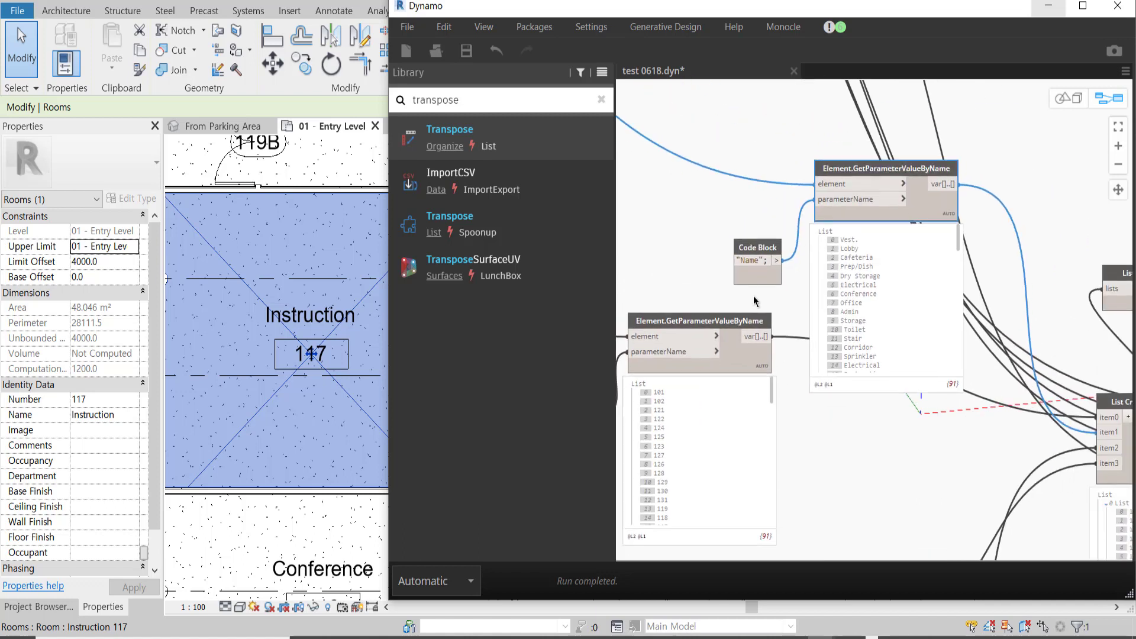
right_click(998, 228)
text(lis)
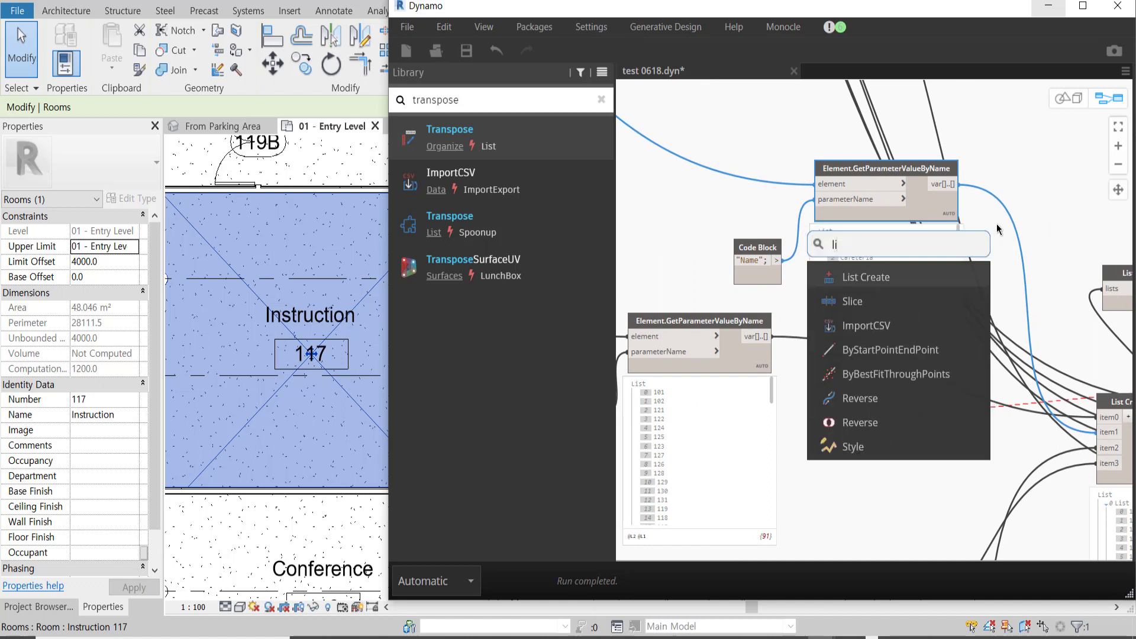
click(938, 273)
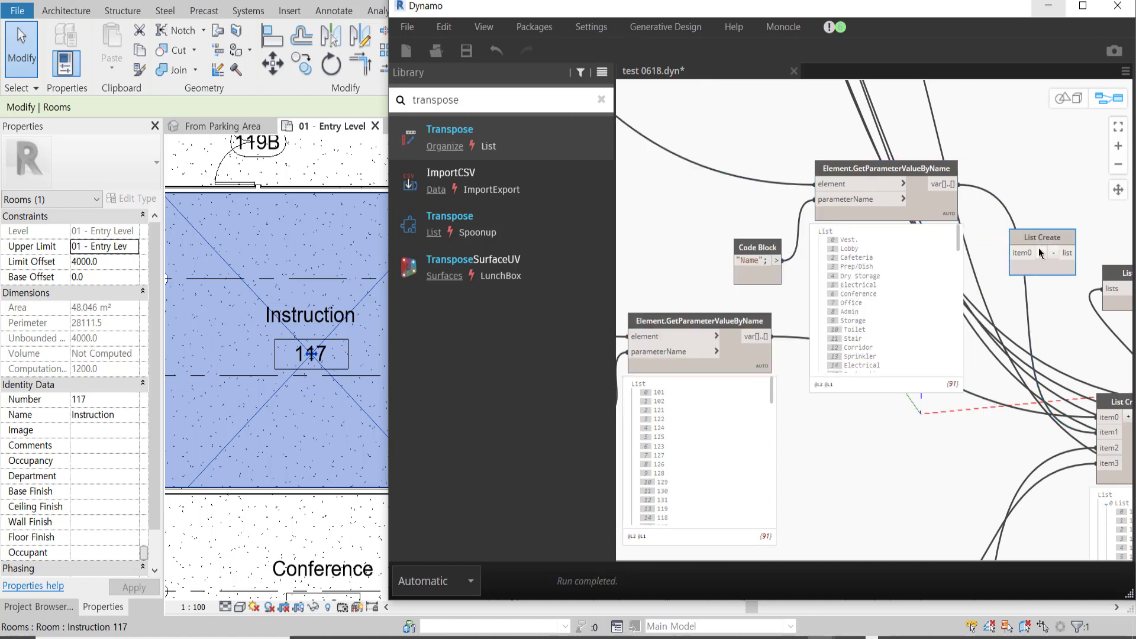
right_click(1085, 247)
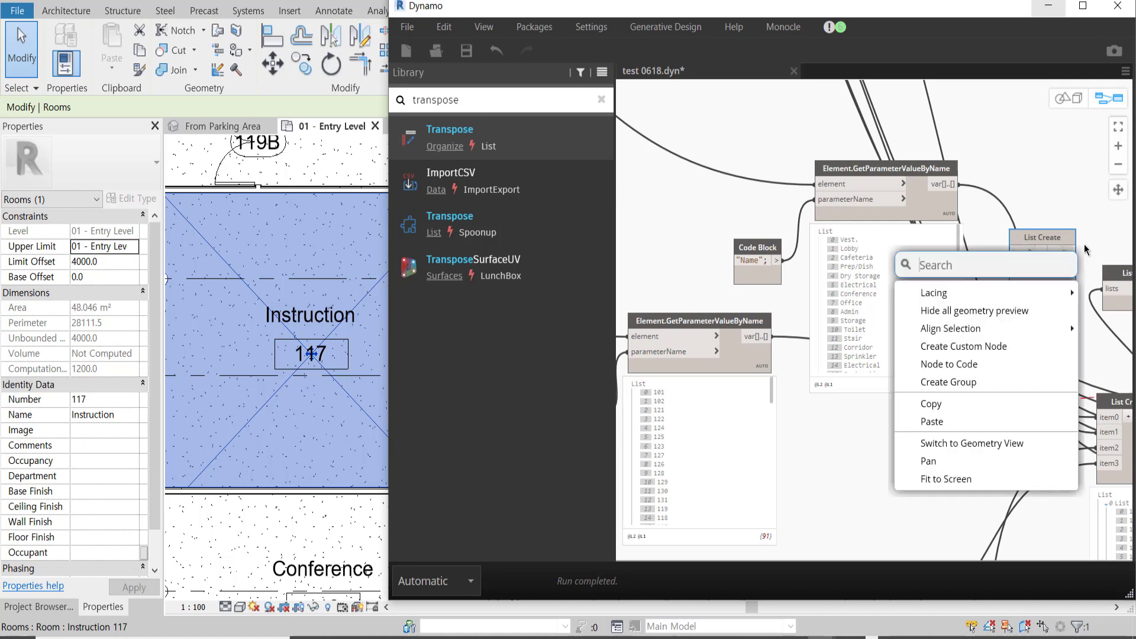
text(flatt)
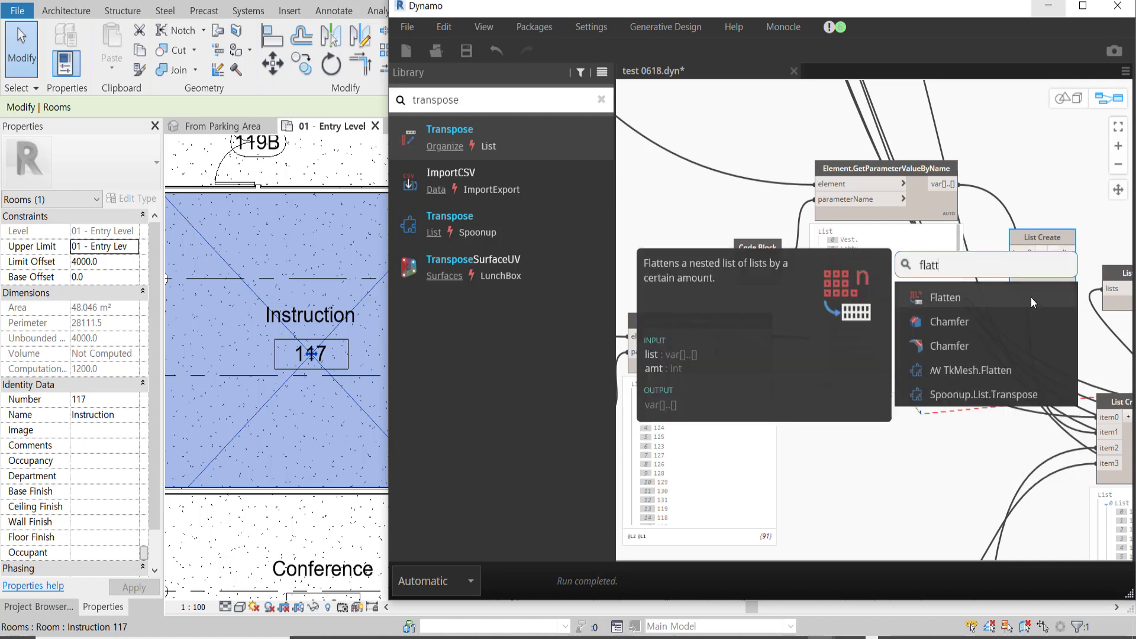
click(1031, 297)
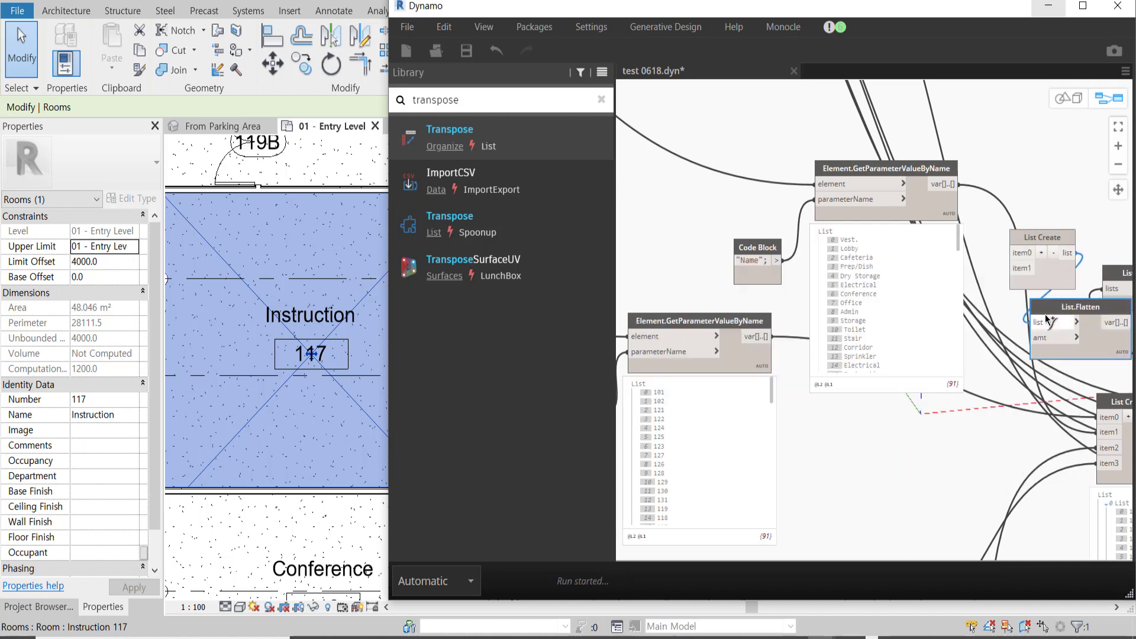
Step: Join the Name header with the room names, flatten, and wire into the export list
shift+click(1048, 278)
drag(1060, 299, 1030, 207)
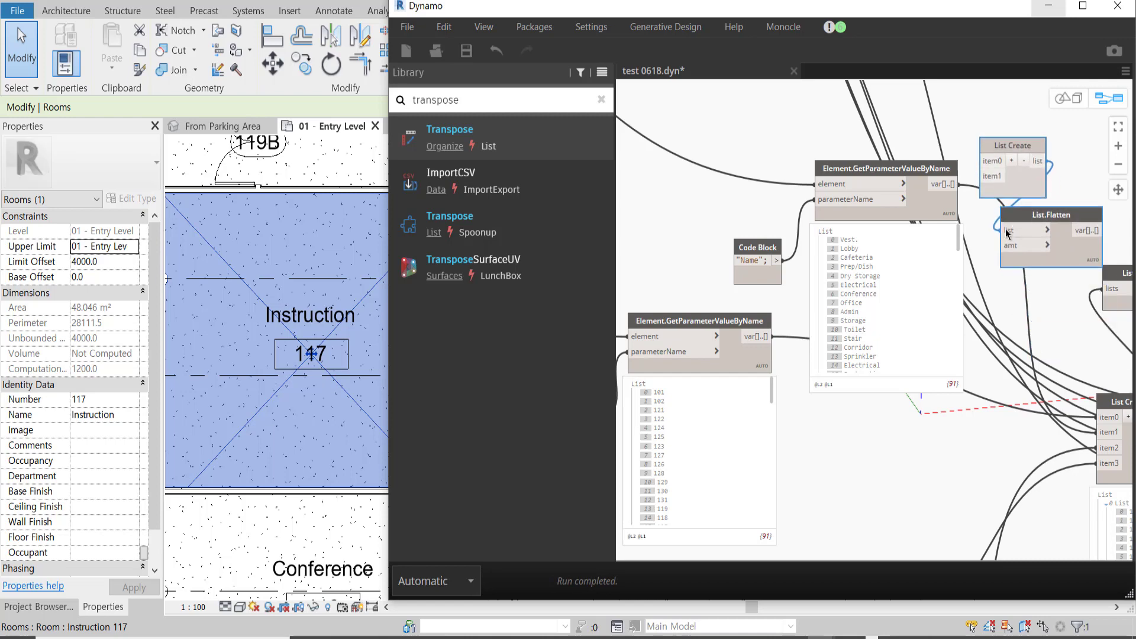
middle_drag(1031, 207, 962, 346)
mouse_move(855, 304)
mouse_down()
mouse_move(669, 419)
mouse_move(800, 190)
mouse_up()
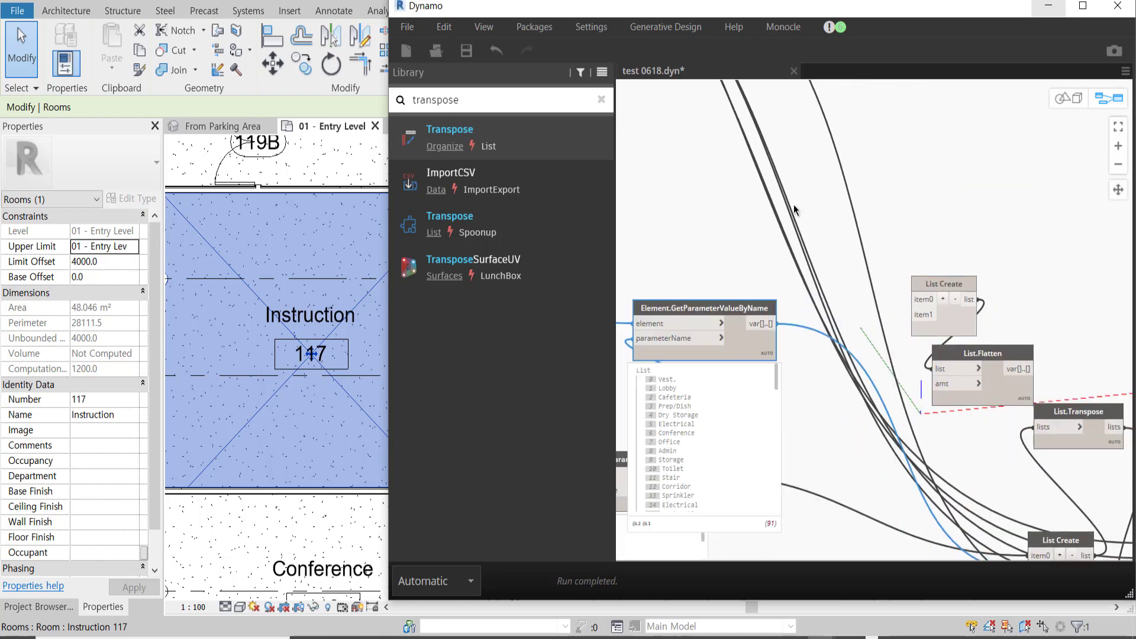
mouse_move(682, 393)
mouse_down()
mouse_move(642, 297)
mouse_move(912, 314)
mouse_move(921, 299)
mouse_up()
drag(839, 209, 921, 315)
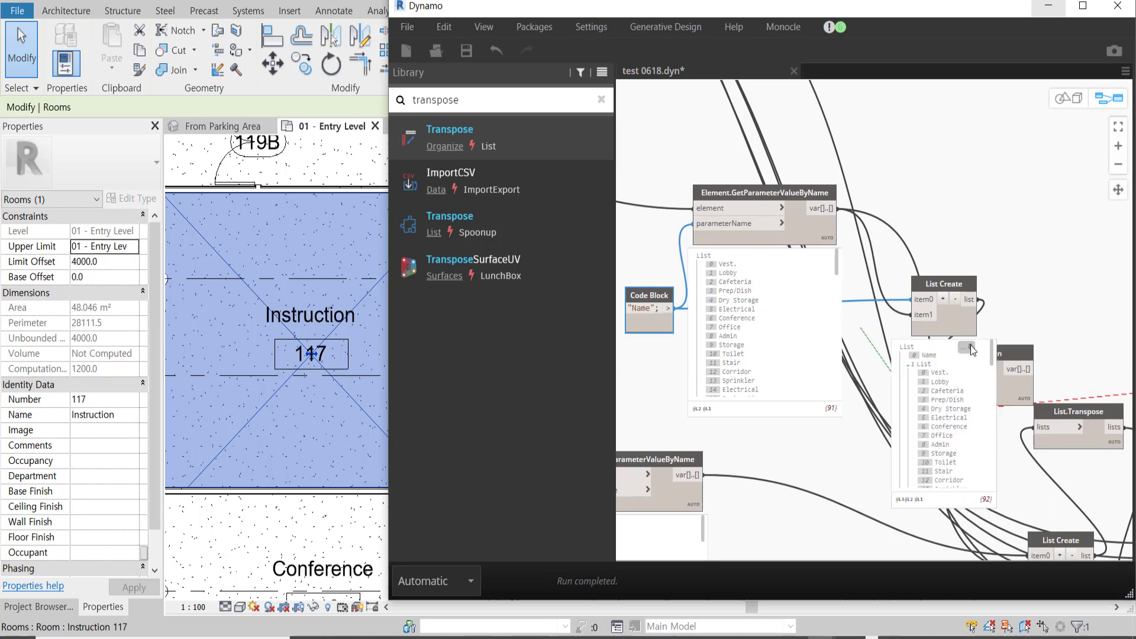
click(934, 362)
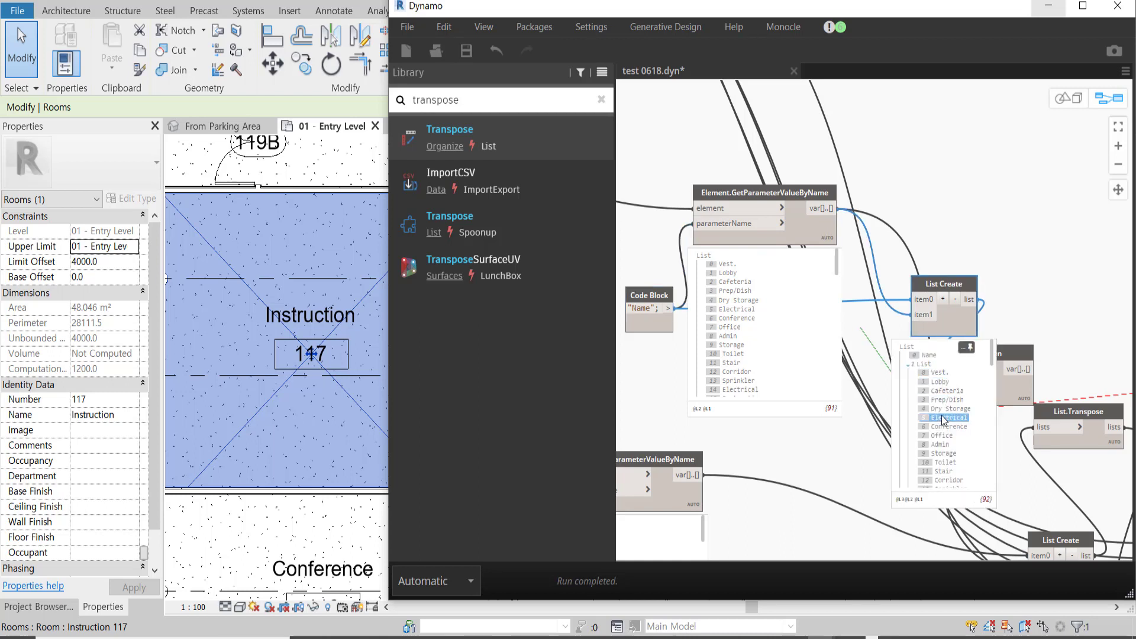
drag(972, 307, 930, 303)
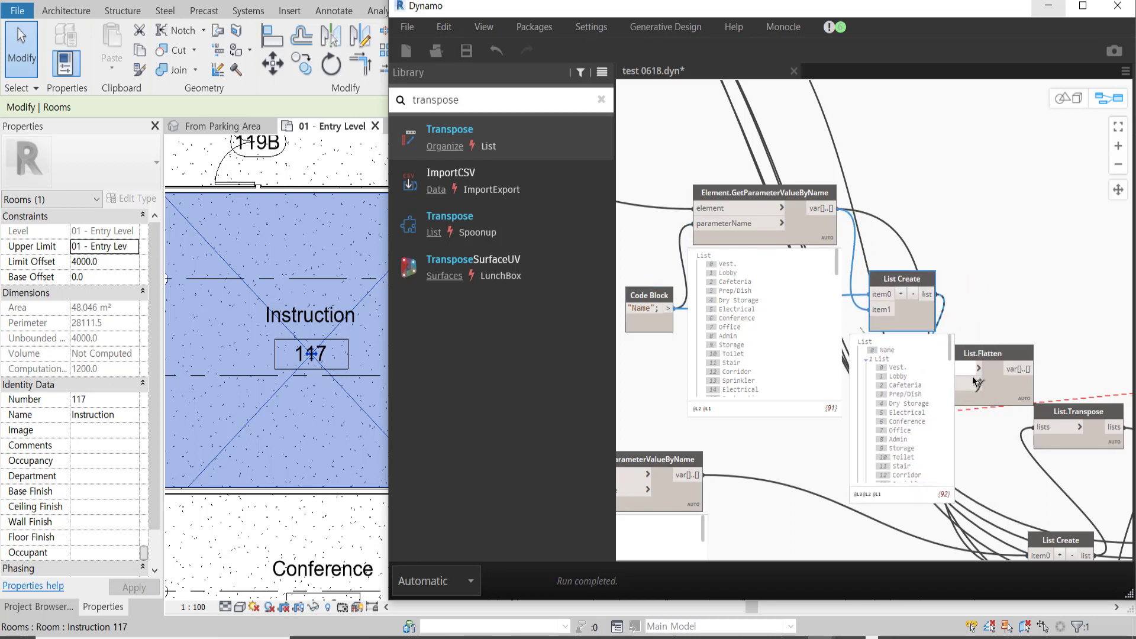
drag(1011, 353, 1010, 277)
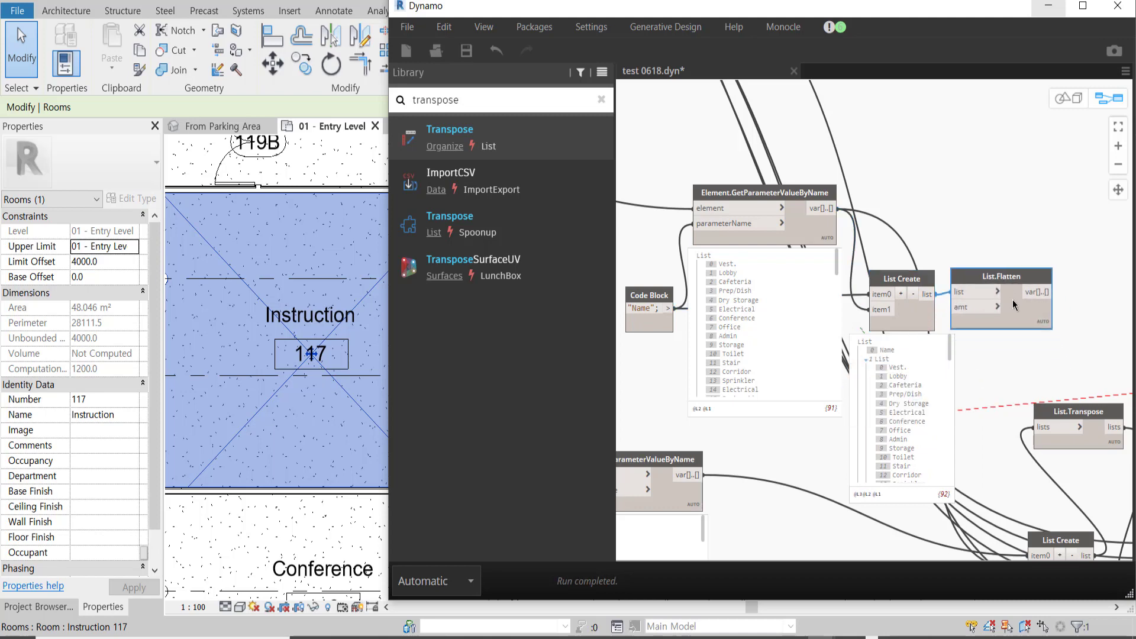
drag(1035, 323, 1010, 318)
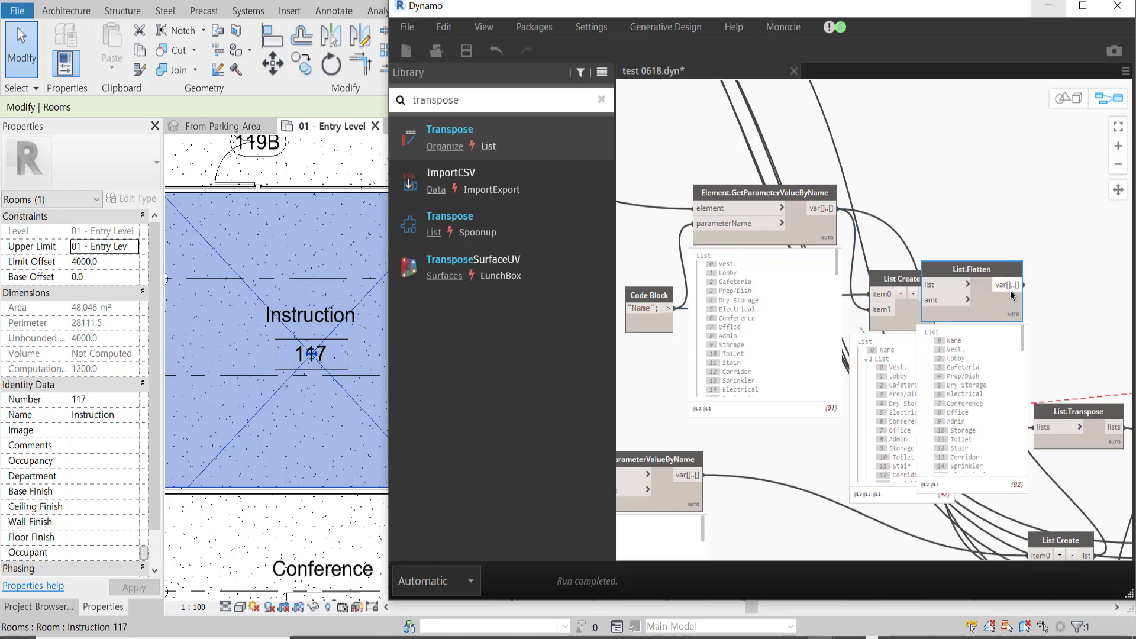
middle_drag(1011, 317, 859, 131)
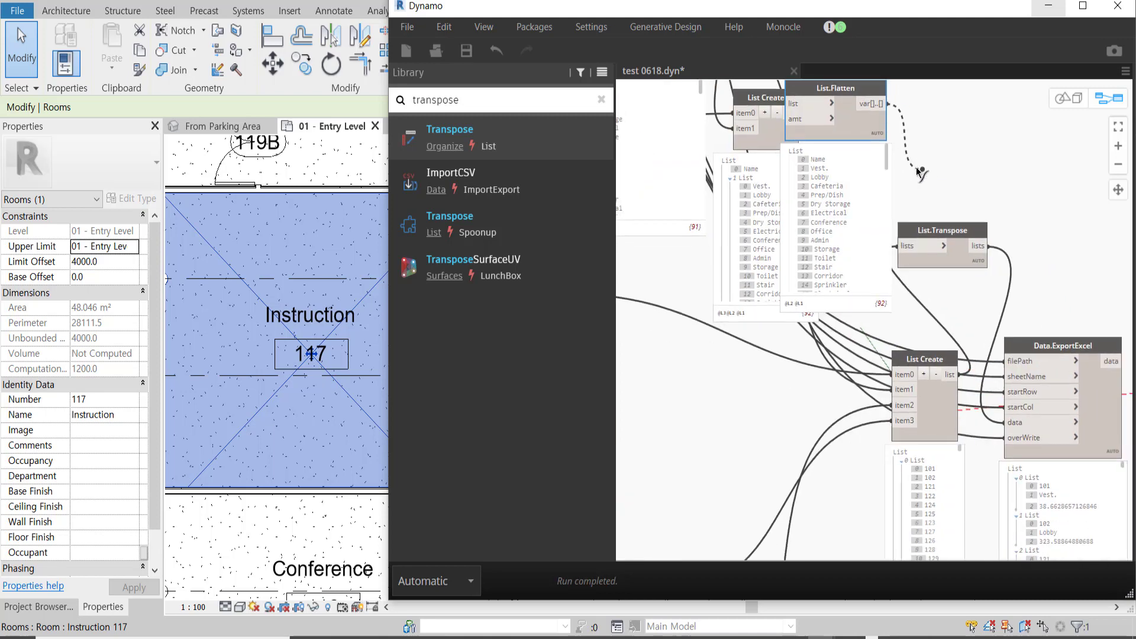
click(905, 377)
Step: Put the Number header before the room numbers and wire it into the export list
middle_drag(755, 241, 852, 342)
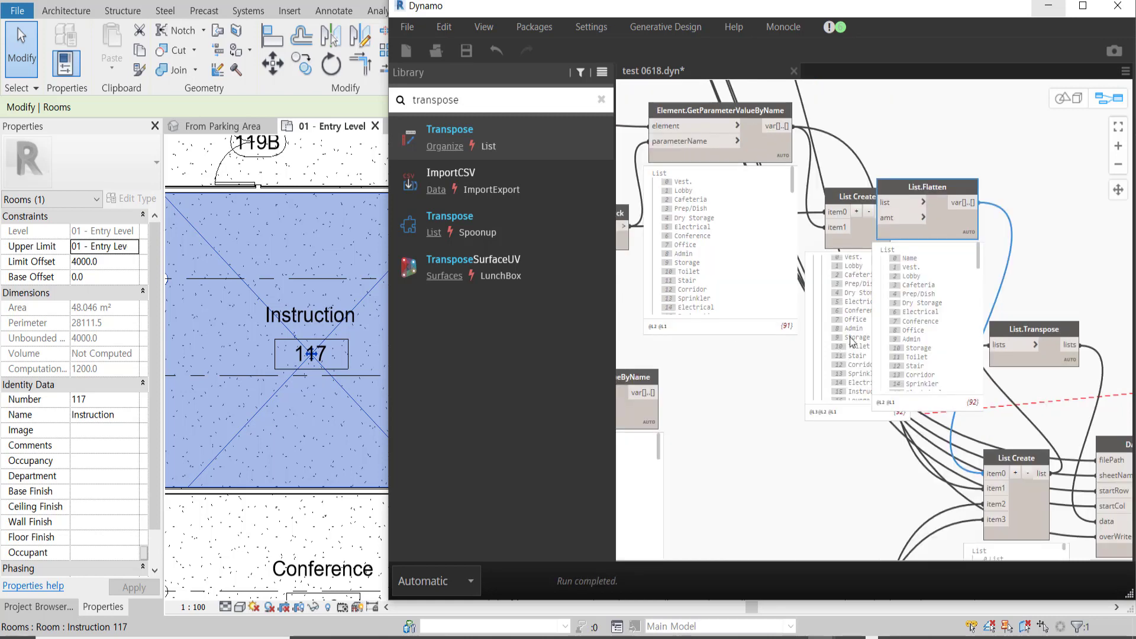
middle_drag(764, 483, 911, 294)
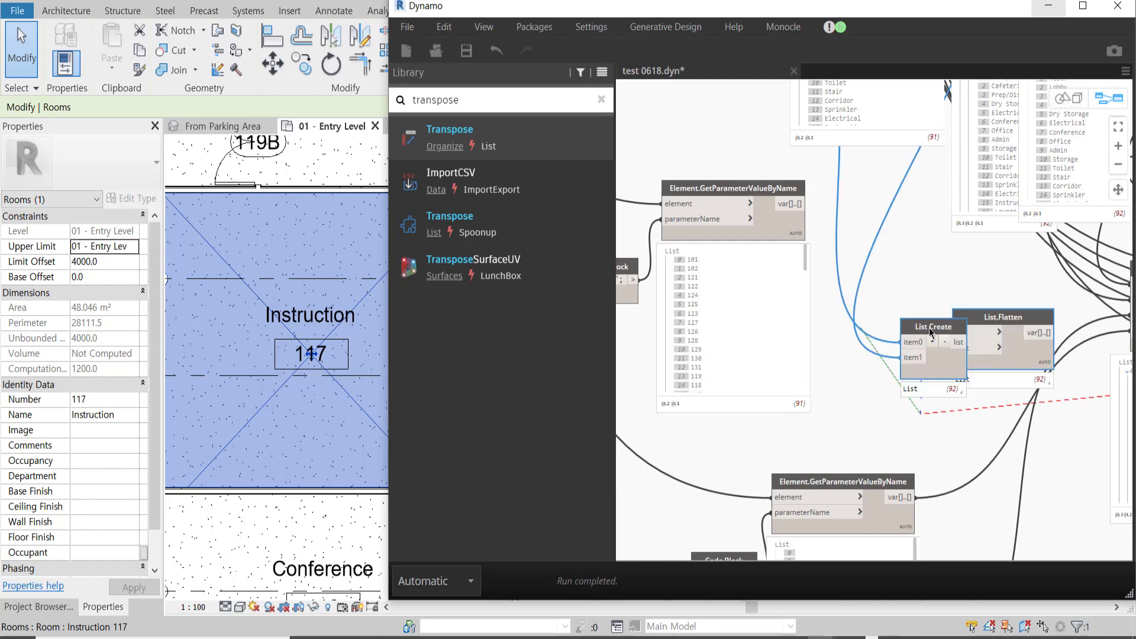
middle_drag(888, 235, 970, 233)
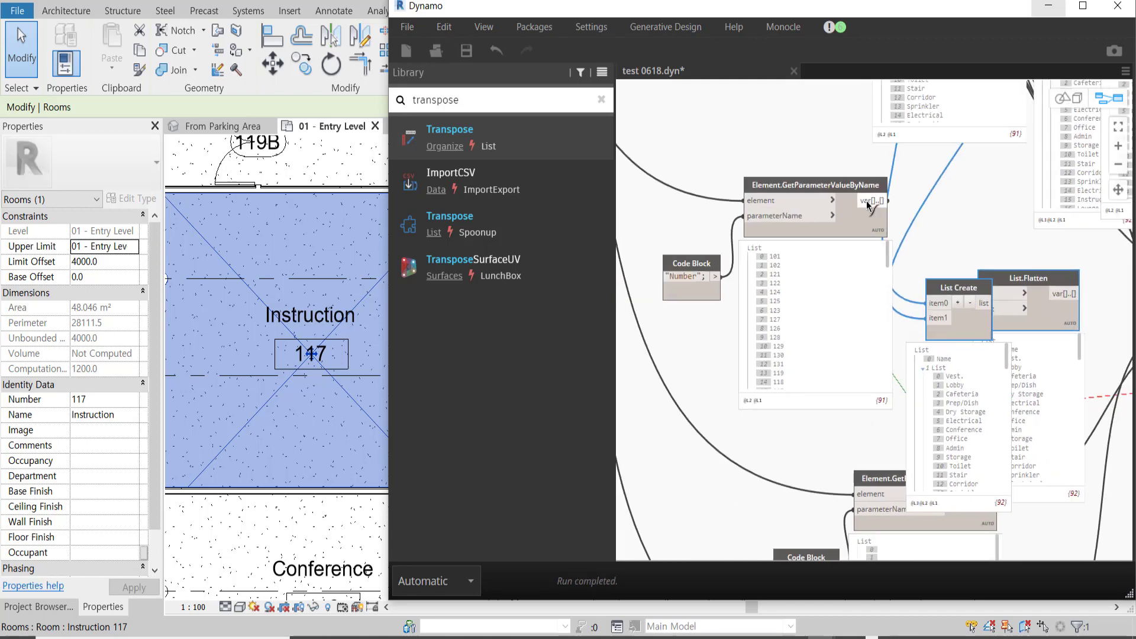
drag(717, 277, 927, 303)
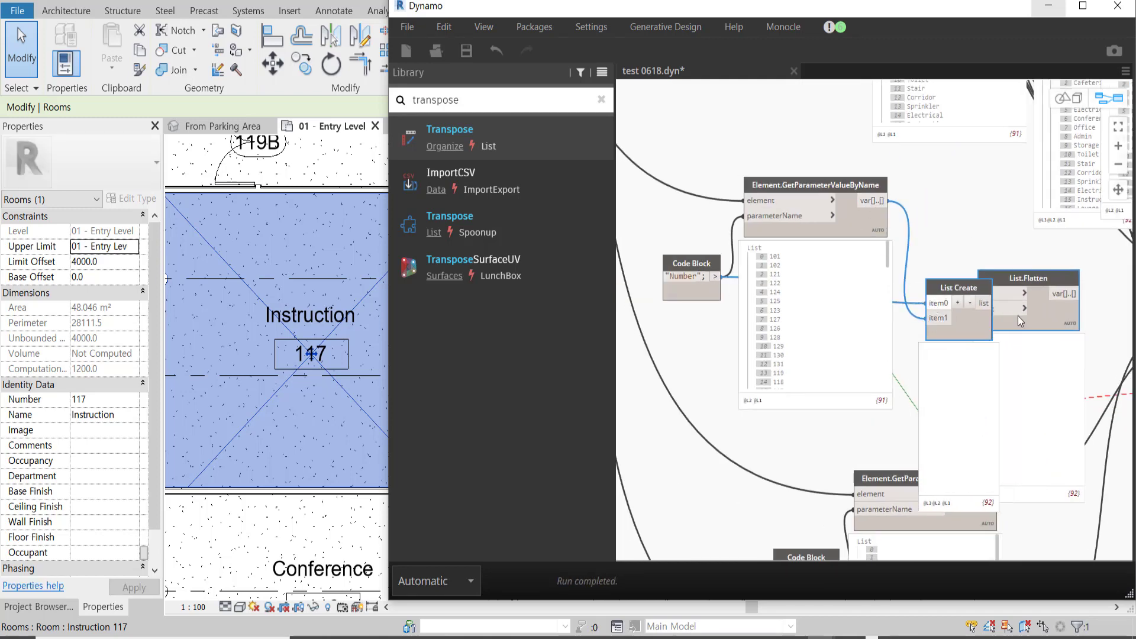
middle_drag(960, 316, 694, 241)
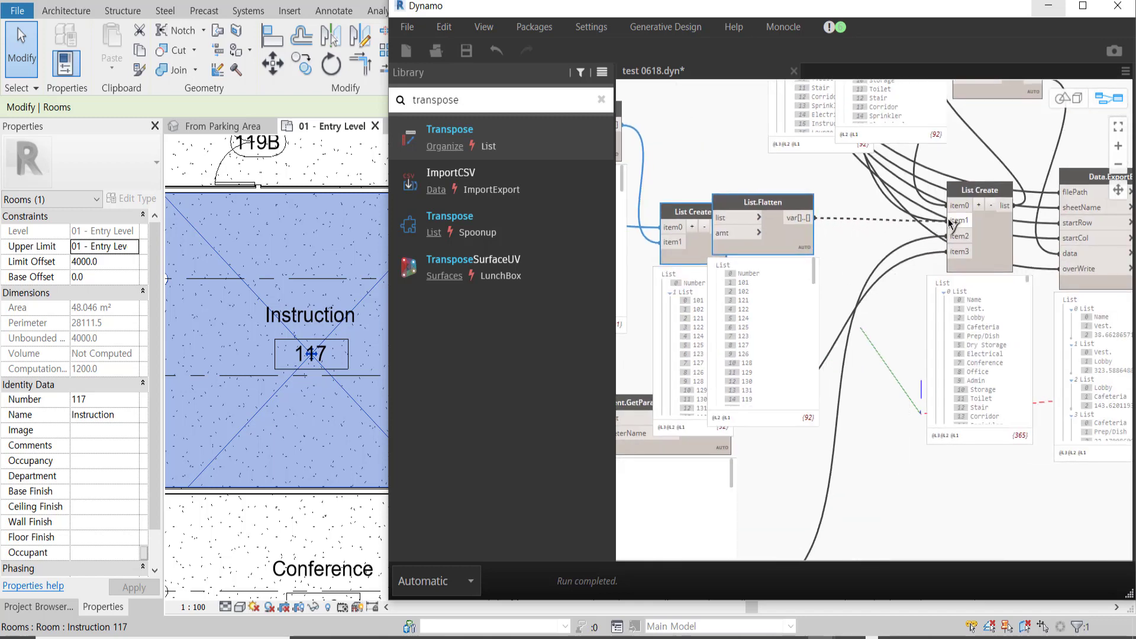
Step: Move a list-joining node pair to the Comments branch and join its header with values
middle_drag(916, 190, 992, 65)
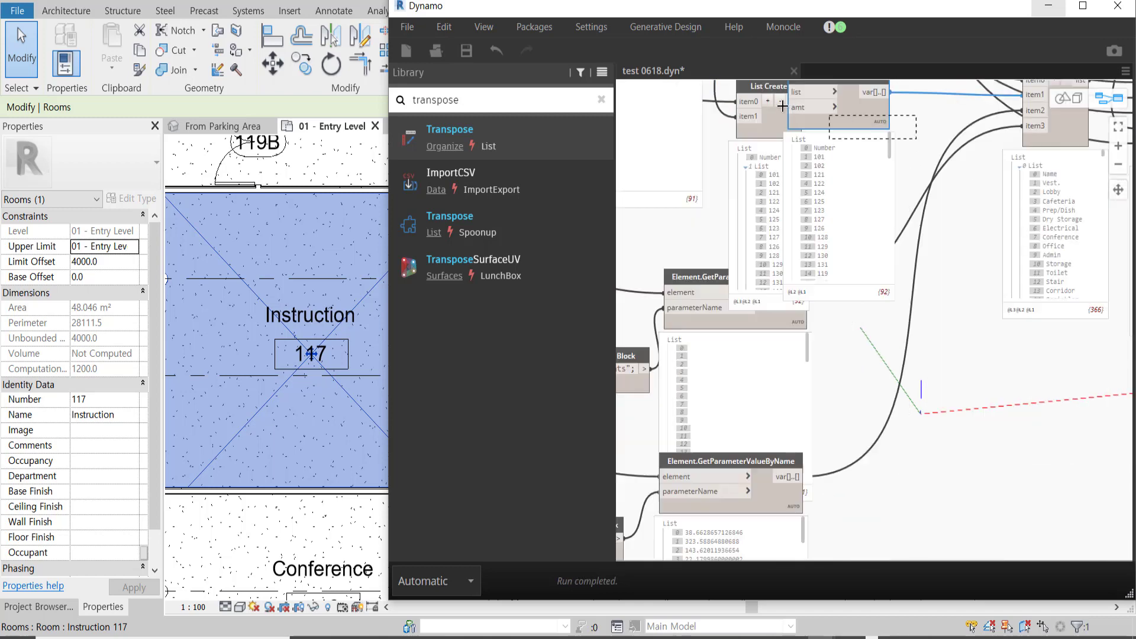
mouse_move(916, 140)
mouse_down()
mouse_move(863, 267)
mouse_move(793, 266)
mouse_up()
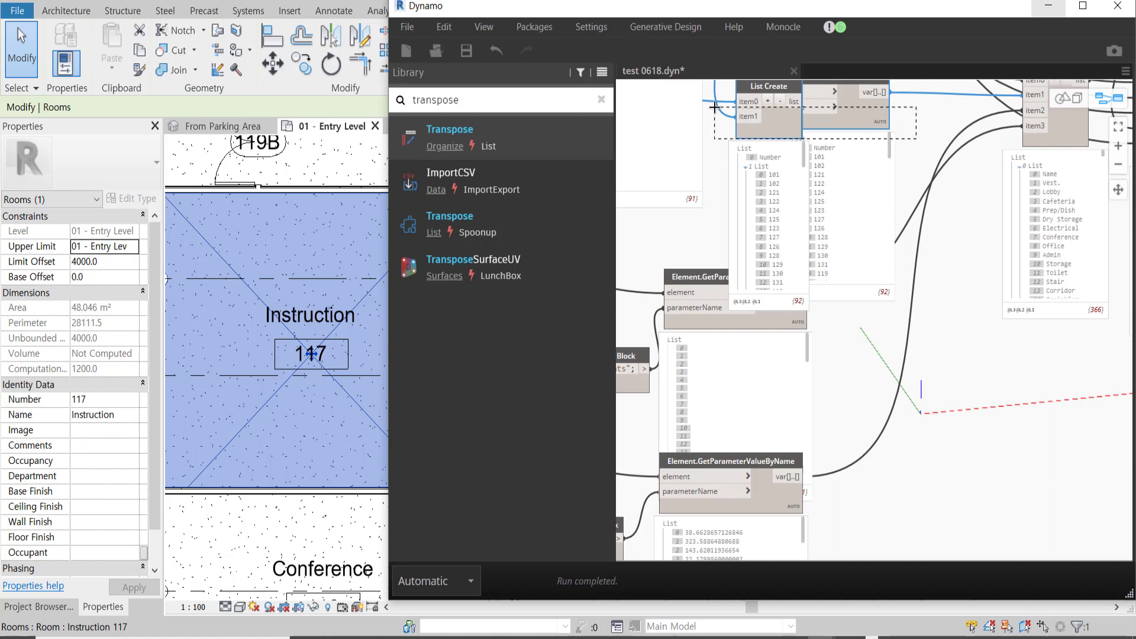
drag(769, 86, 894, 343)
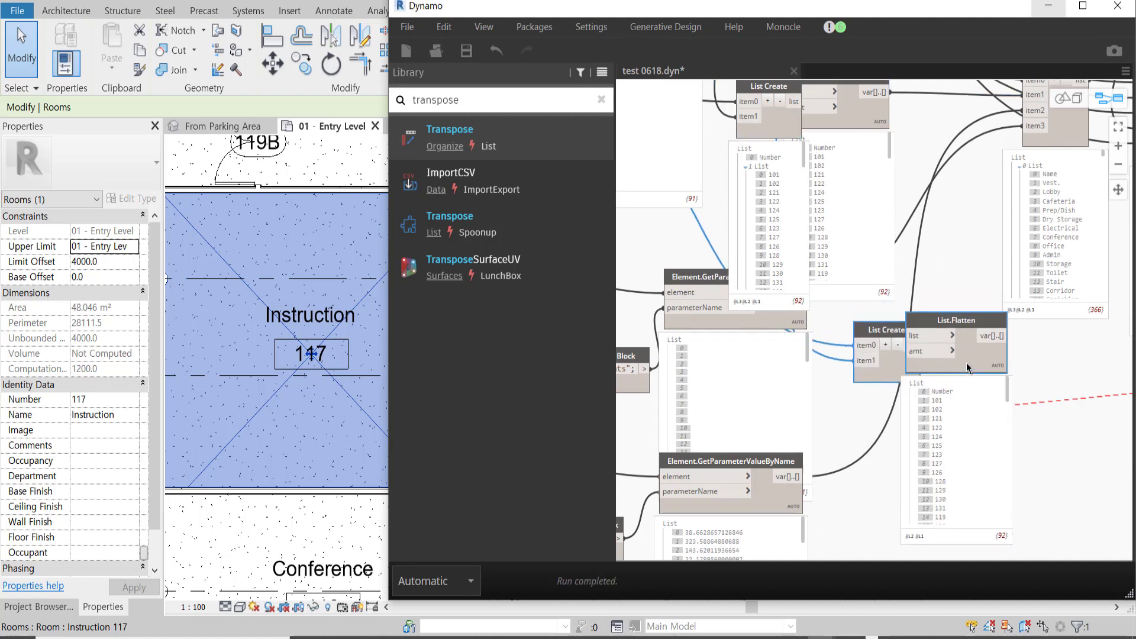
middle_drag(729, 340, 783, 264)
mouse_move(752, 249)
mouse_down()
mouse_move(752, 304)
mouse_move(689, 320)
mouse_up()
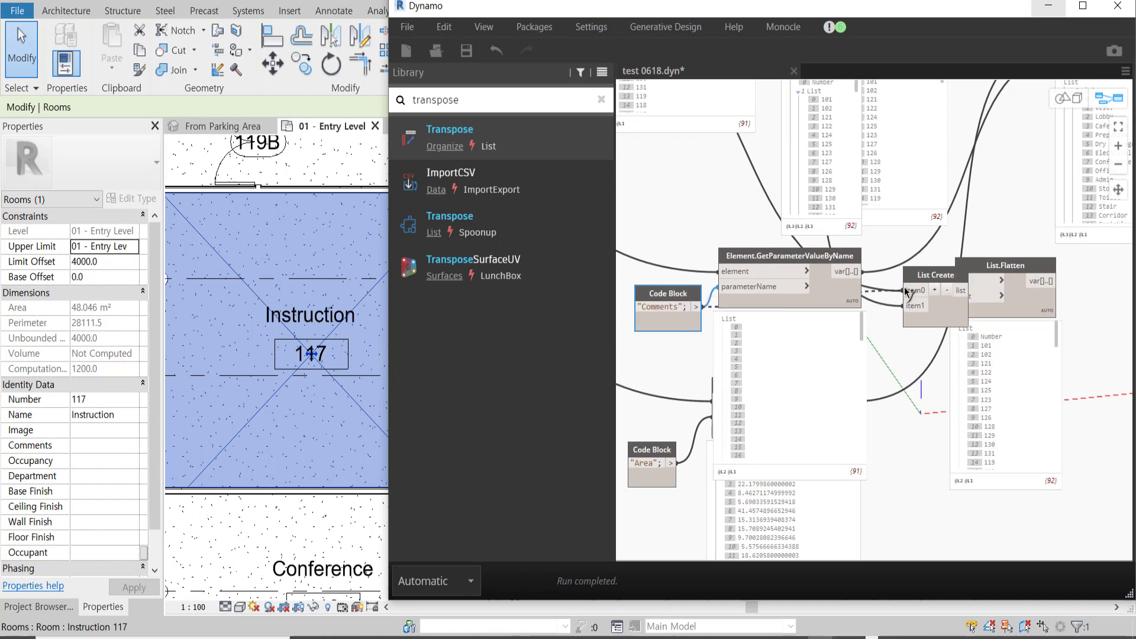
mouse_move(866, 274)
mouse_down()
mouse_move(905, 306)
mouse_move(959, 281)
mouse_up()
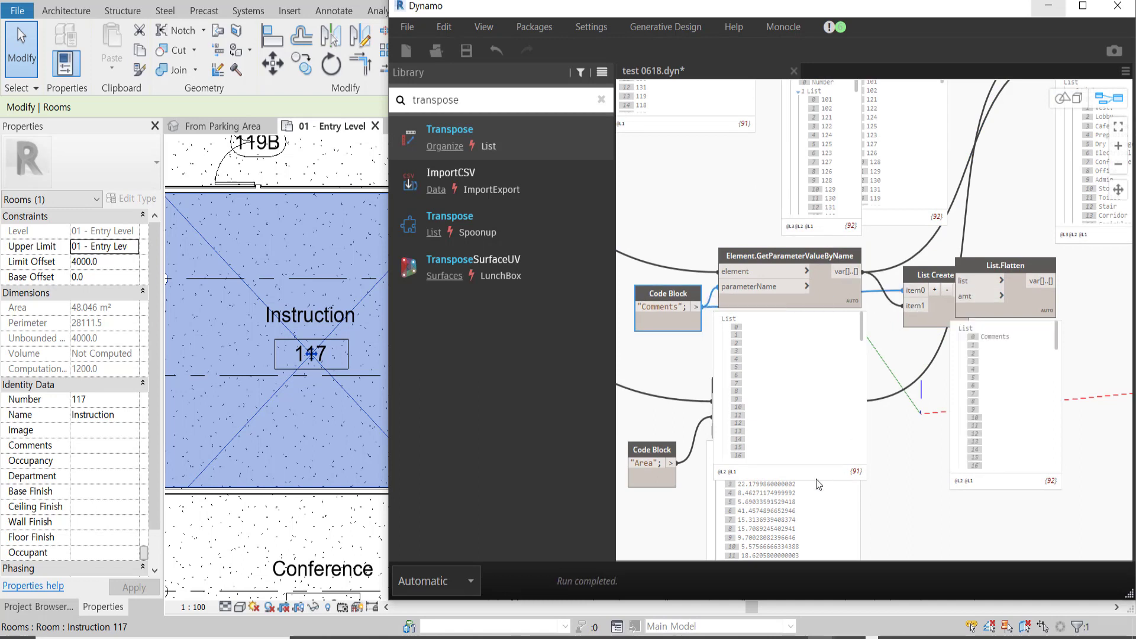
drag(728, 391, 788, 386)
Step: Copy the list-joining node pair and place it beside the Area code block
drag(1113, 263, 928, 474)
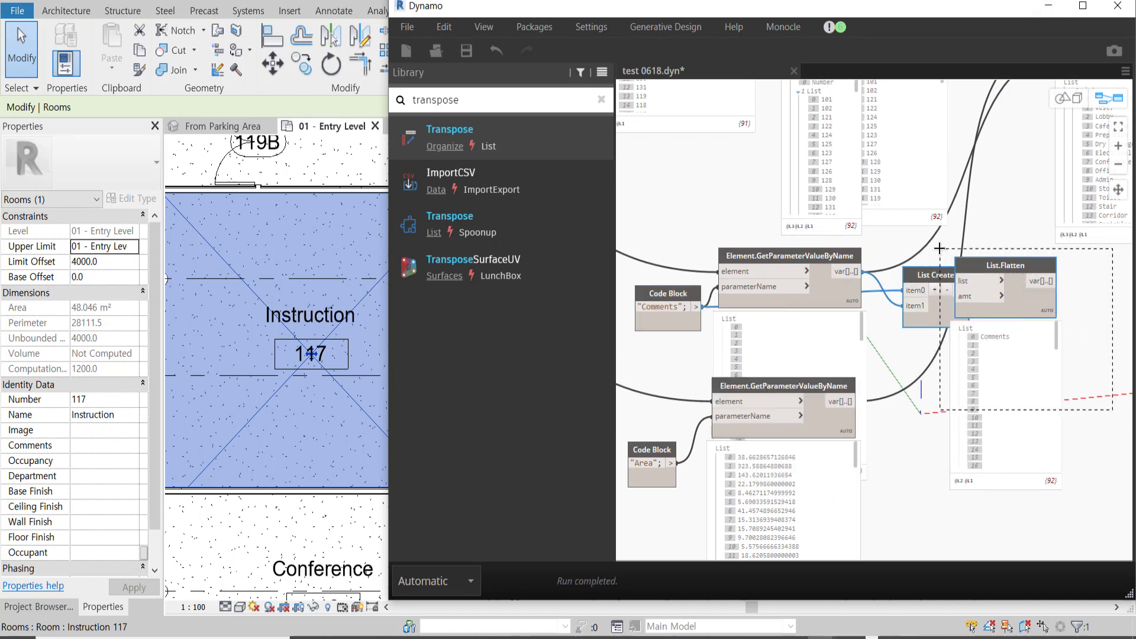
middle_drag(928, 474, 948, 312)
key(ctrl+c)
key(ctrl+v)
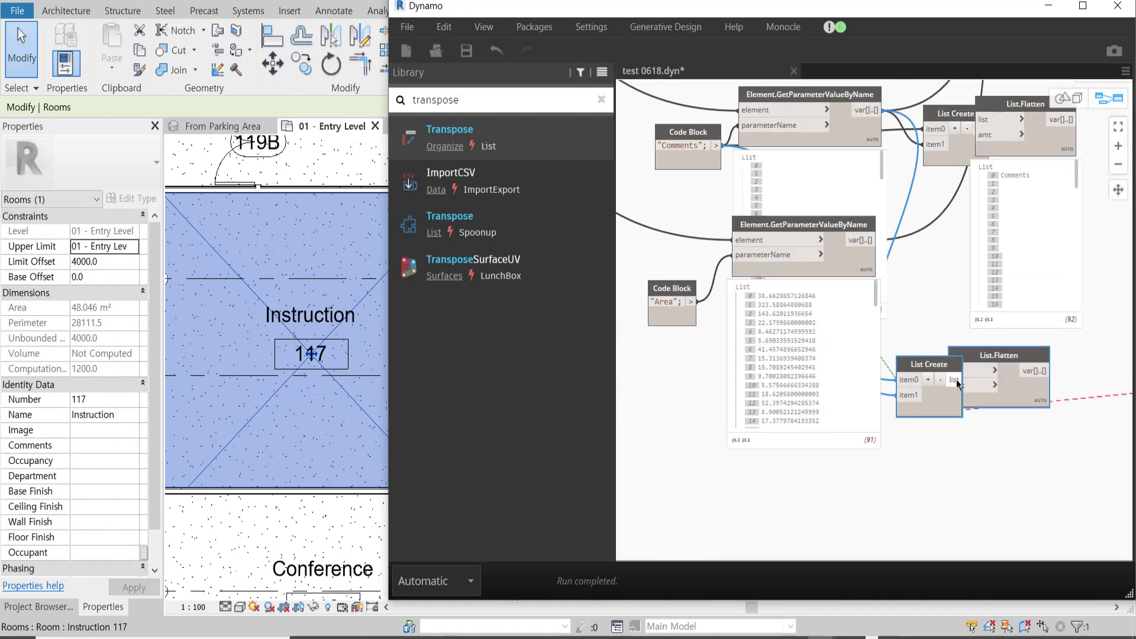
drag(1018, 391, 1086, 417)
drag(779, 245, 786, 359)
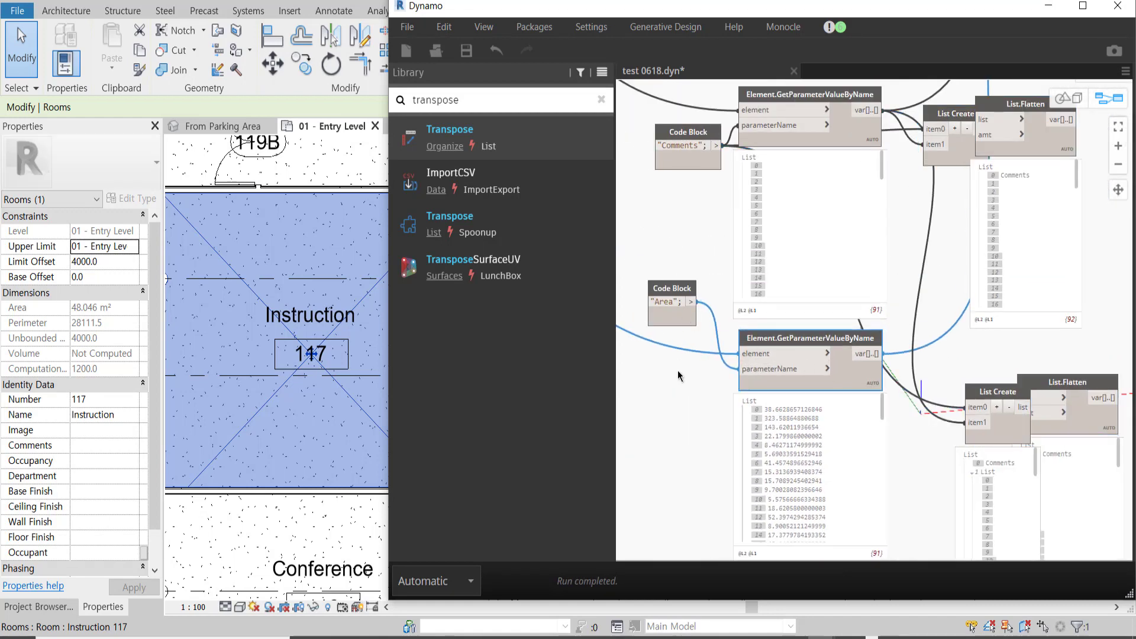
drag(672, 289, 685, 391)
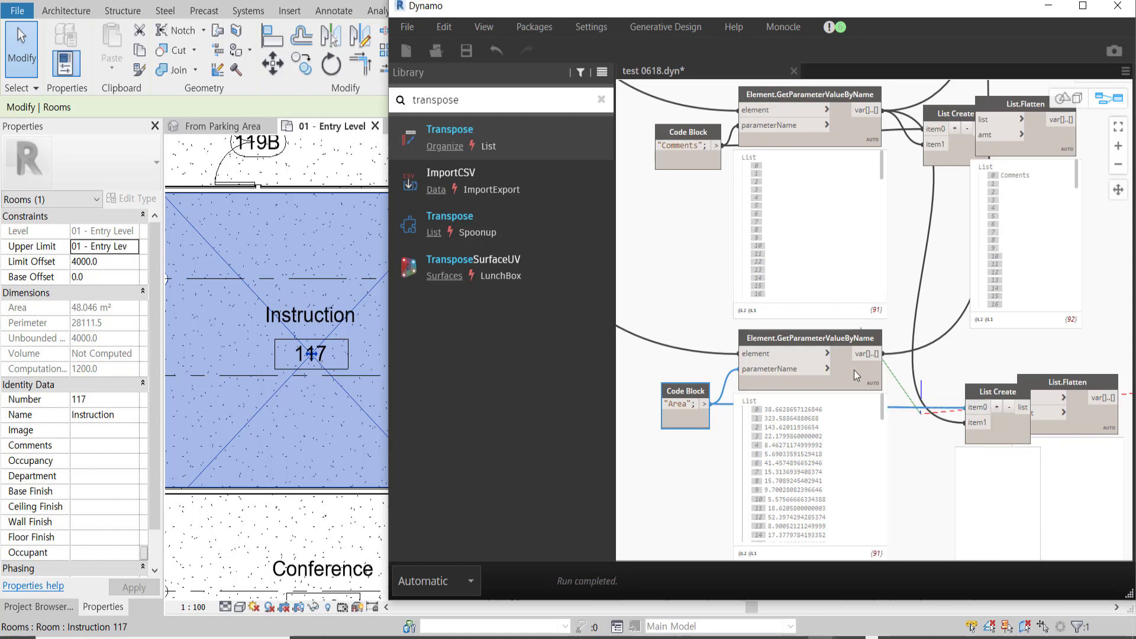
Step: Wire the headed Area list into the export list and check the headers appear
middle_drag(1041, 351, 732, 433)
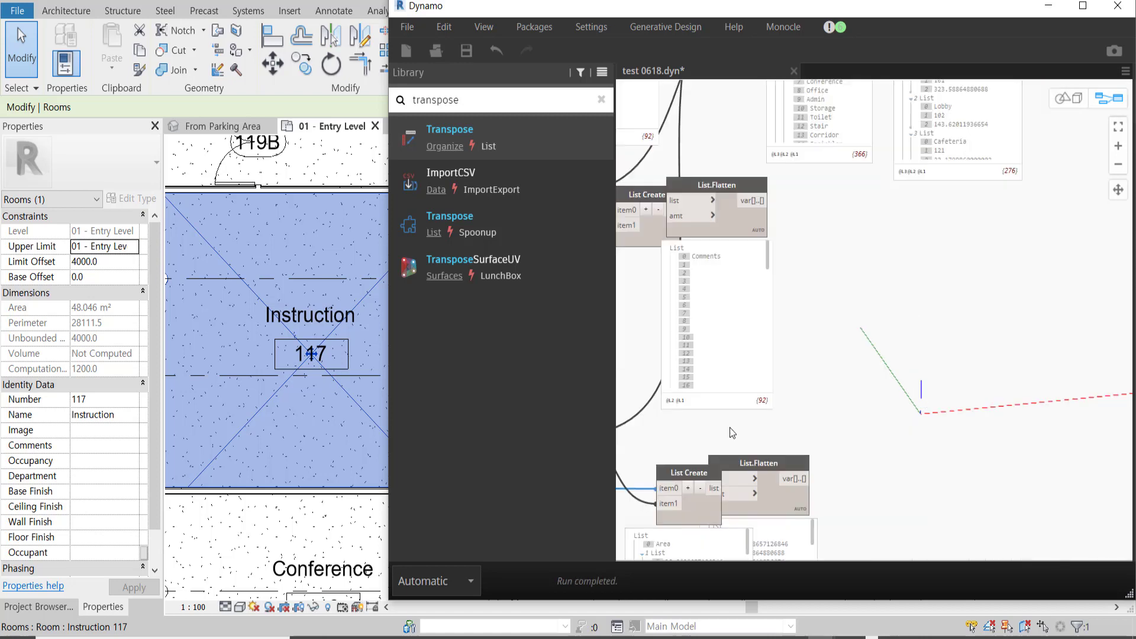
click(805, 478)
middle_drag(736, 304, 742, 499)
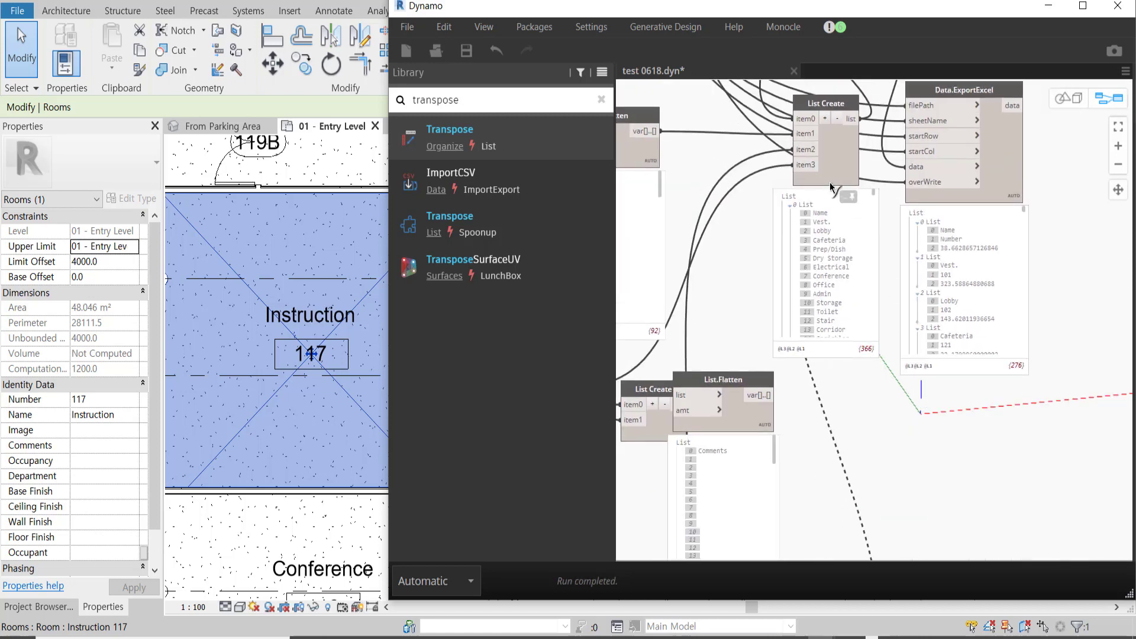
click(796, 164)
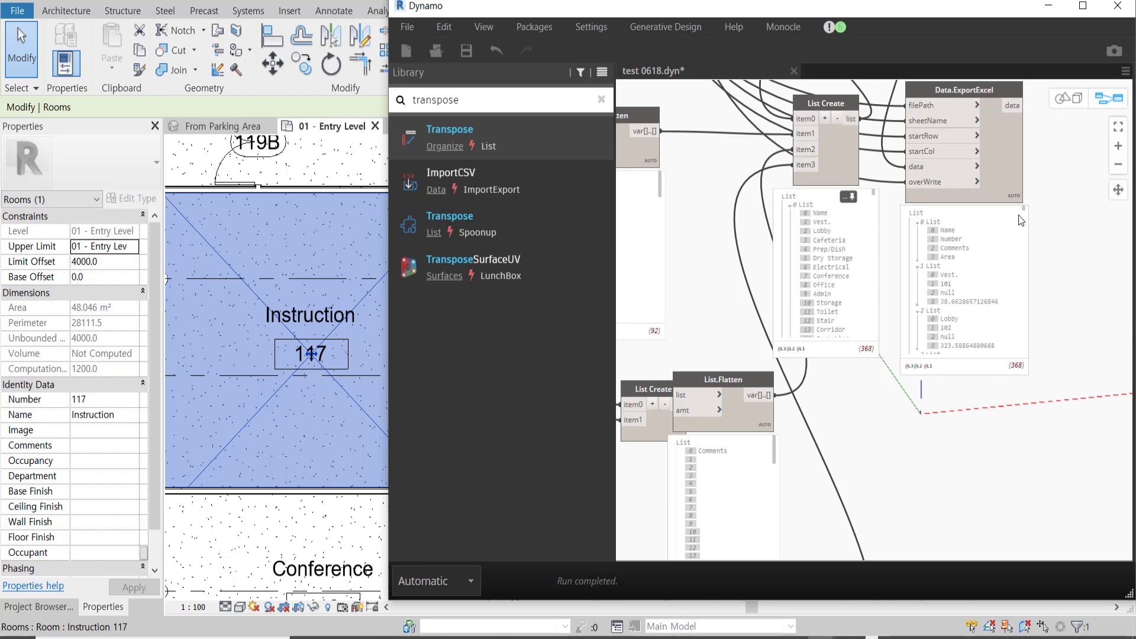
click(949, 219)
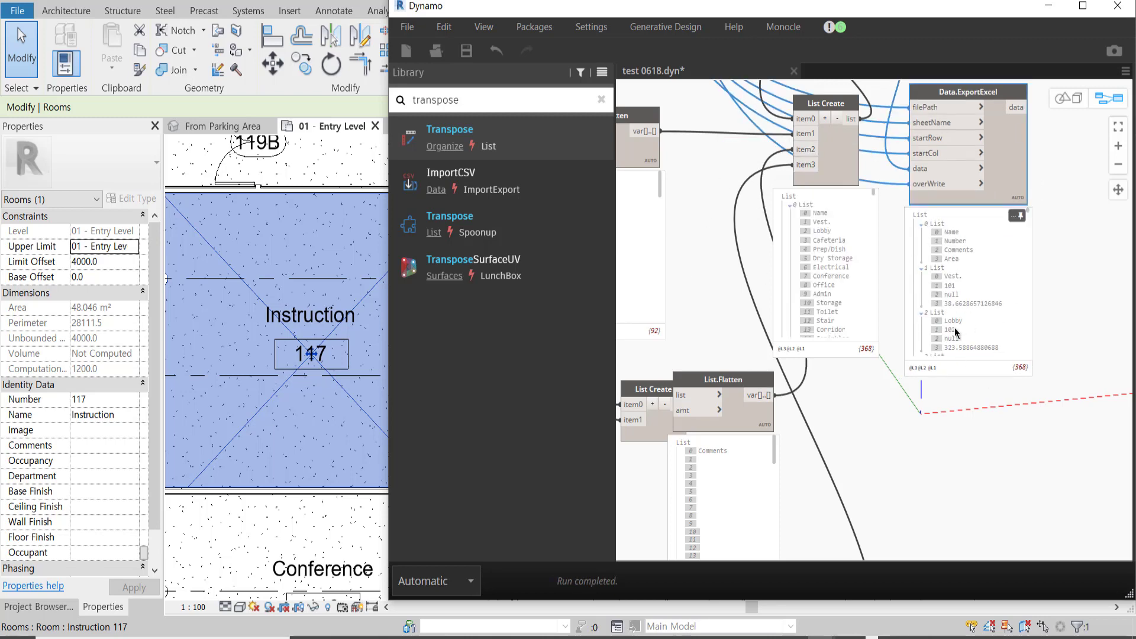
click(912, 474)
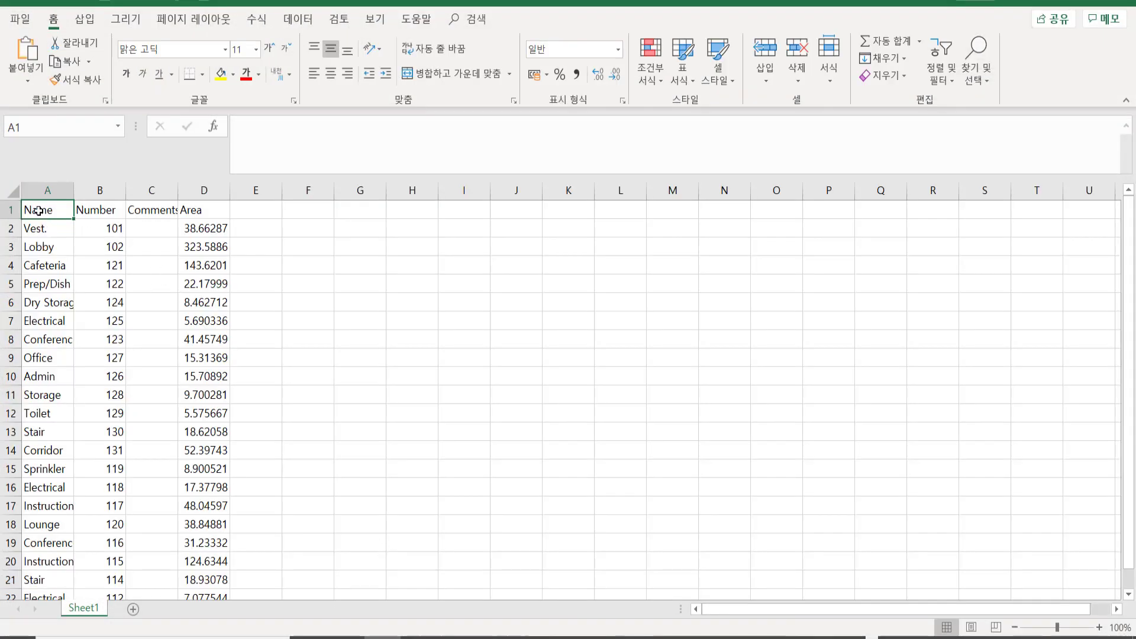
Step: AutoFit all columns and review the header row and Name, Number, Comments, Area columns
click(12, 192)
double_click(74, 190)
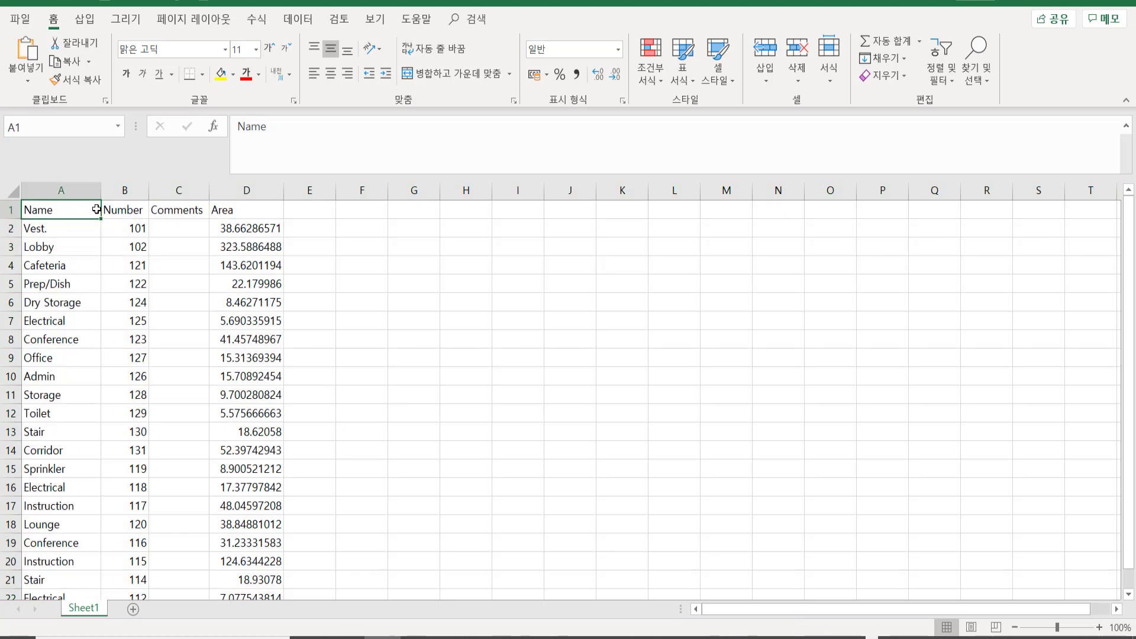
drag(98, 210, 273, 210)
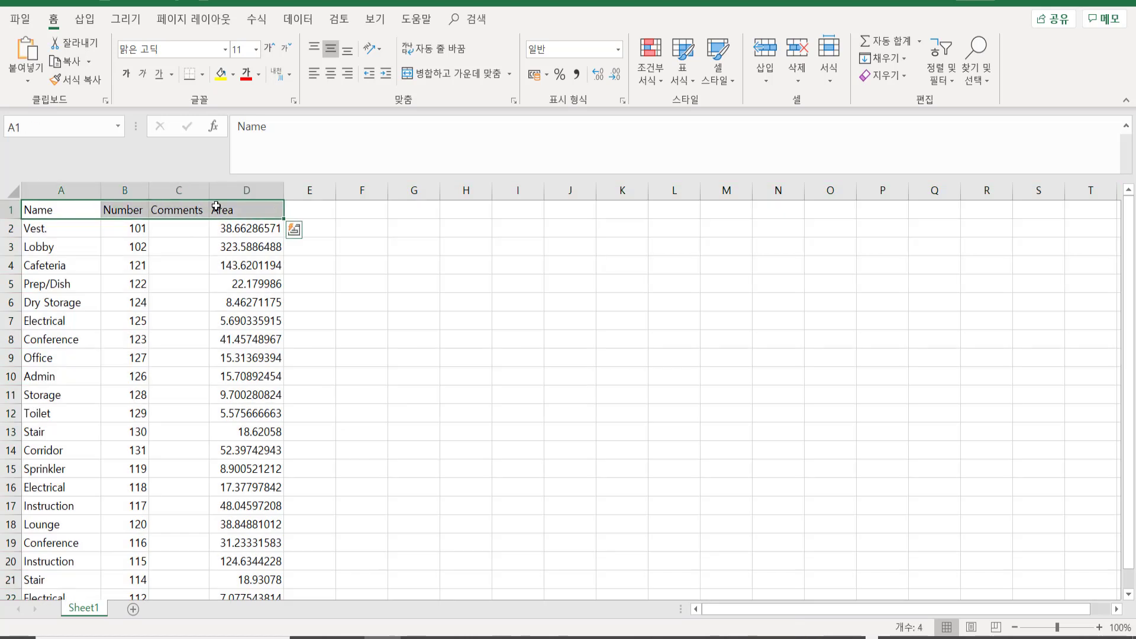
drag(57, 230, 60, 506)
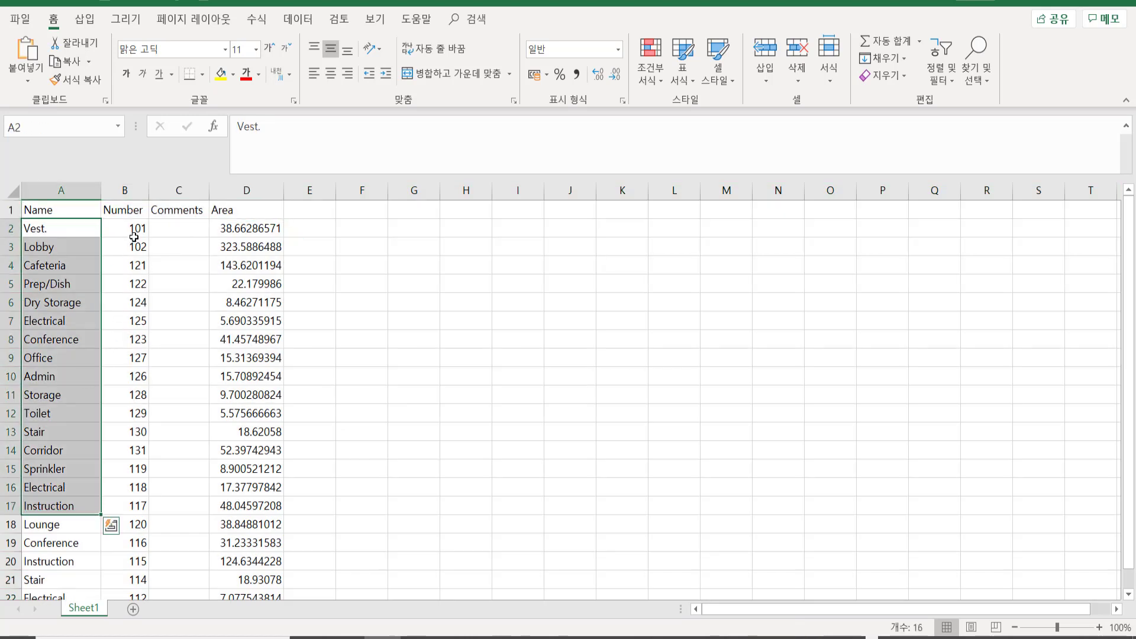
drag(124, 229, 125, 487)
drag(193, 225, 178, 478)
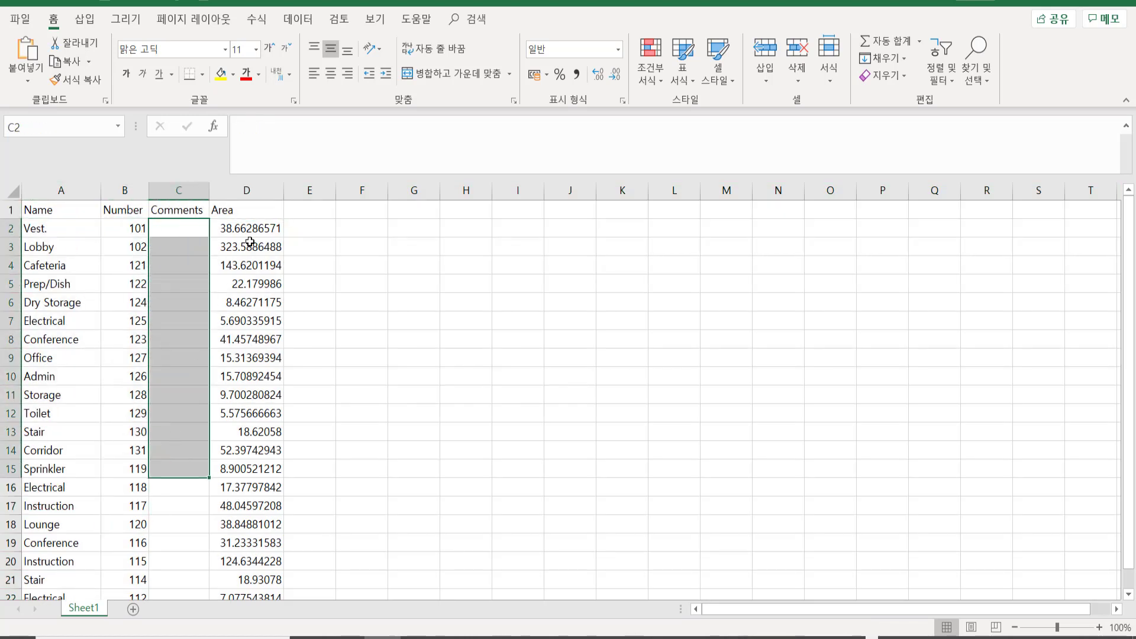
drag(256, 224, 243, 473)
Step: Inspect the full area value in D6 and the empty Comments cells, then minimize Excel
click(261, 302)
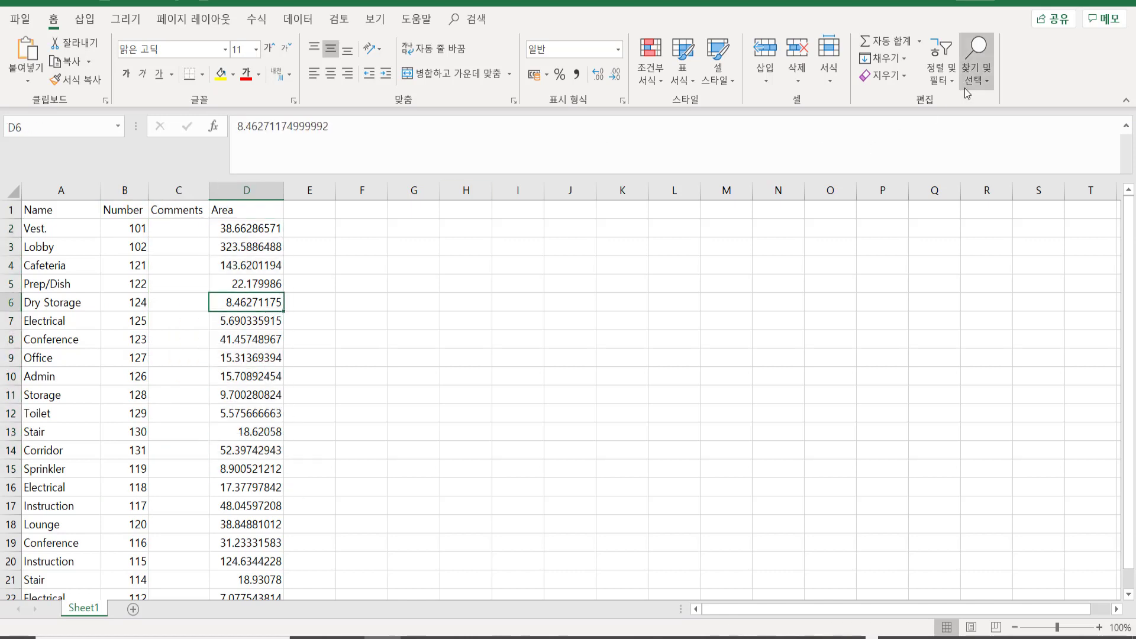
drag(185, 228, 190, 464)
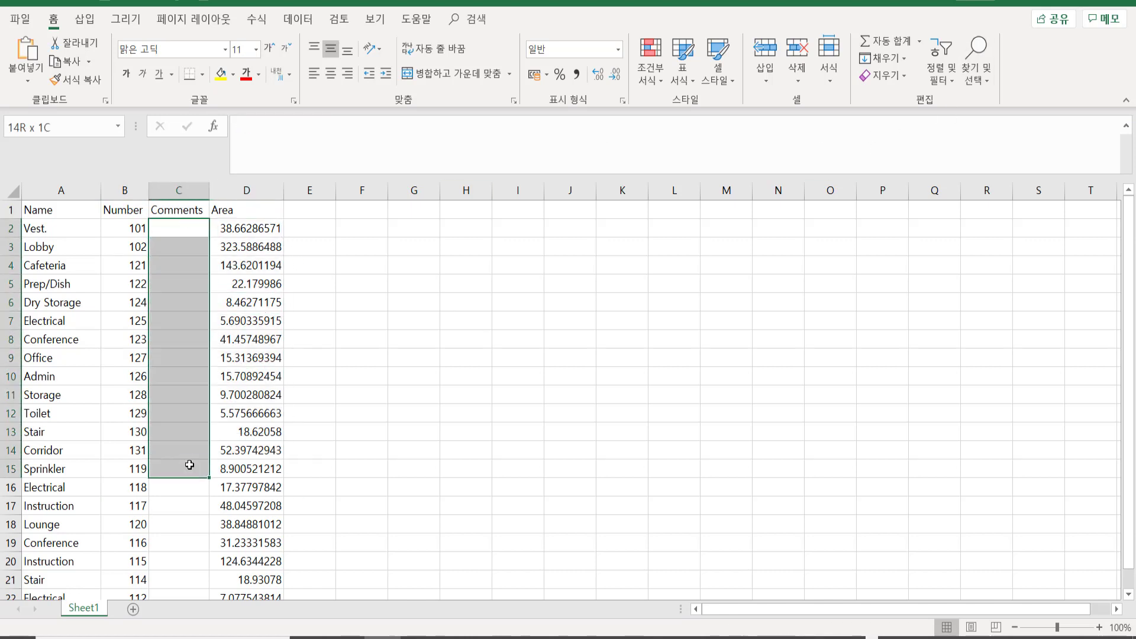
click(203, 339)
click(190, 228)
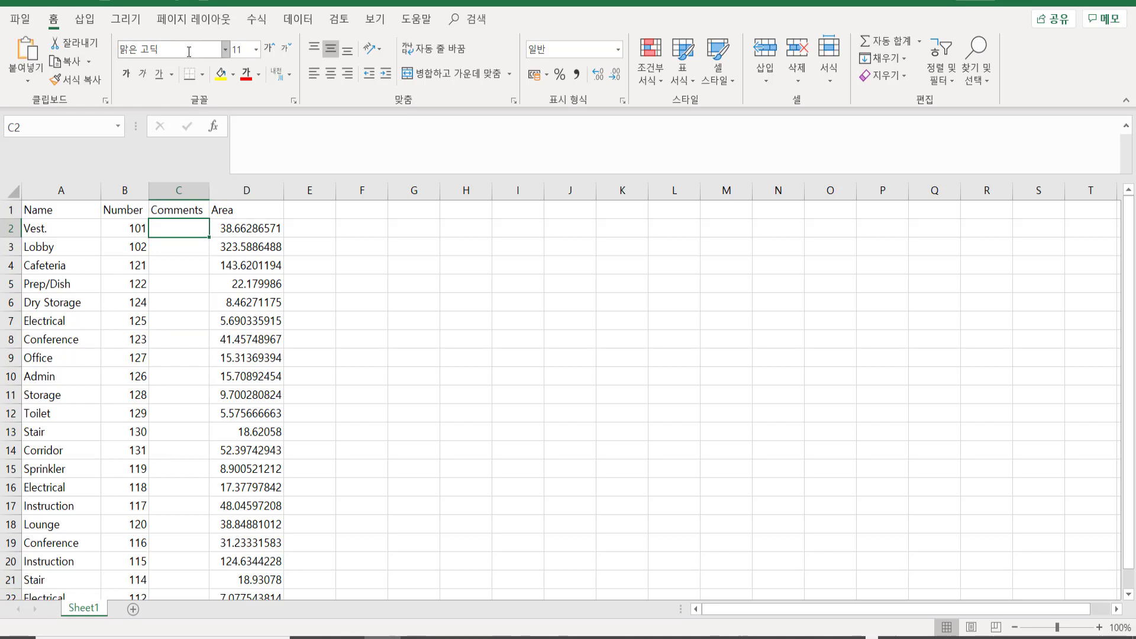
click(1060, 2)
middle_drag(766, 374, 901, 497)
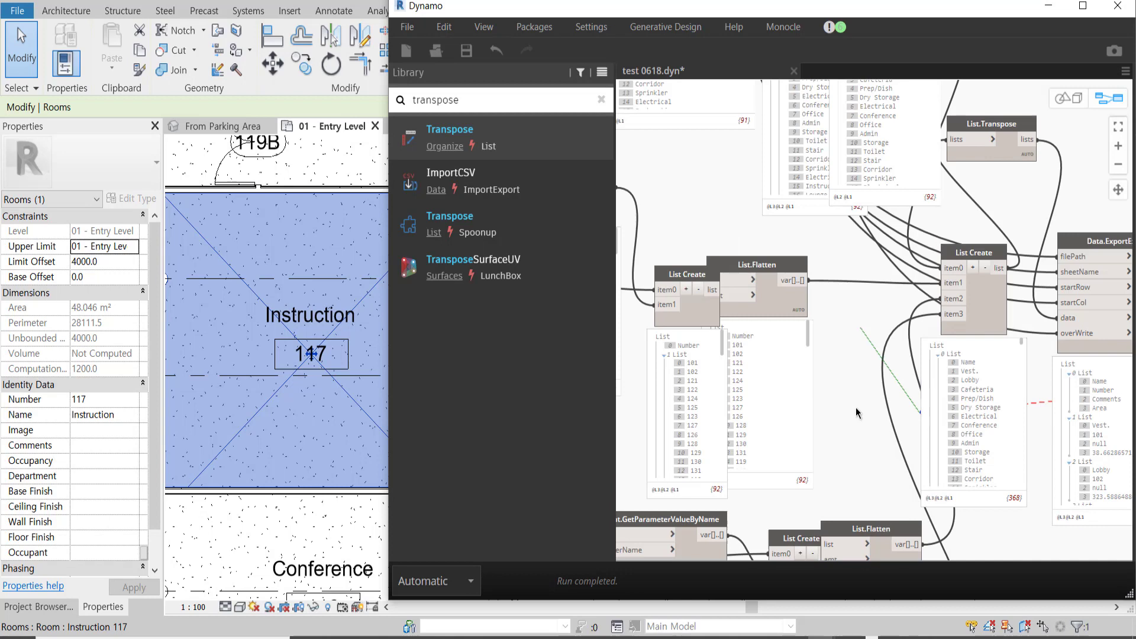
Step: Pan across the graph to Element.SetParameterByName and place an empty code block
middle_drag(661, 174, 815, 456)
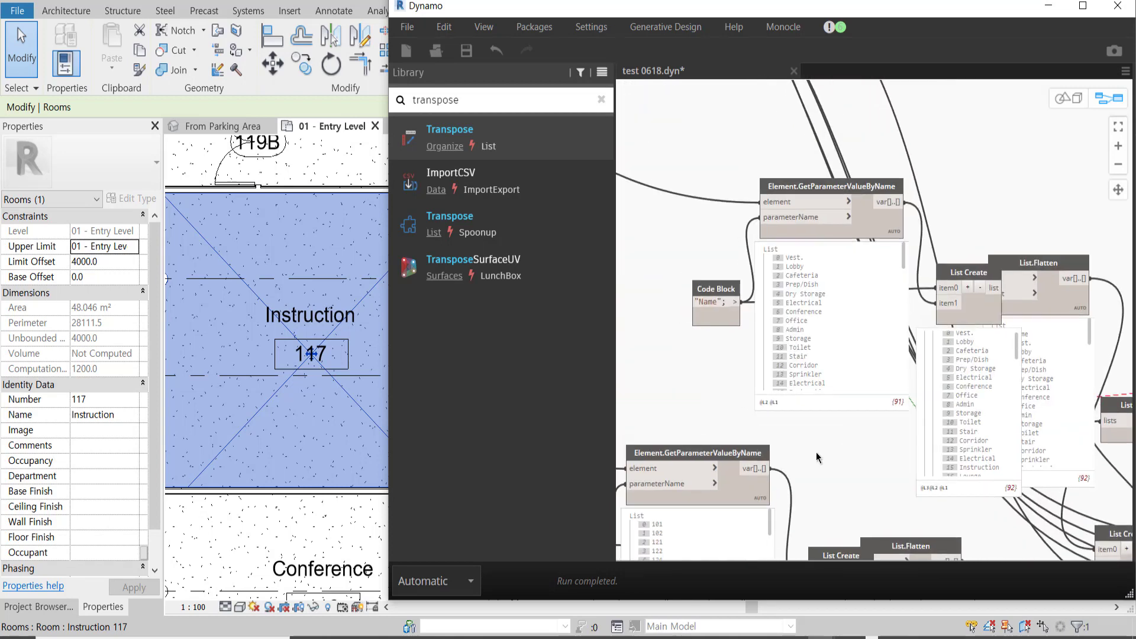
middle_drag(816, 452, 549, 310)
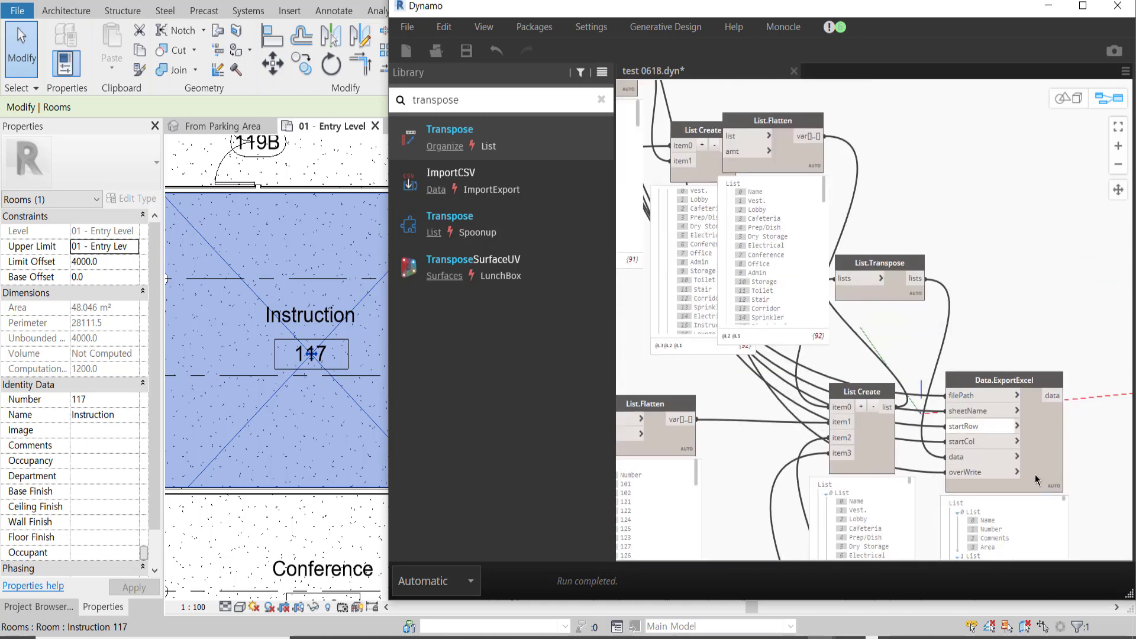
mouse_move(651, 343)
middle_down()
mouse_move(804, 416)
mouse_move(909, 286)
middle_up()
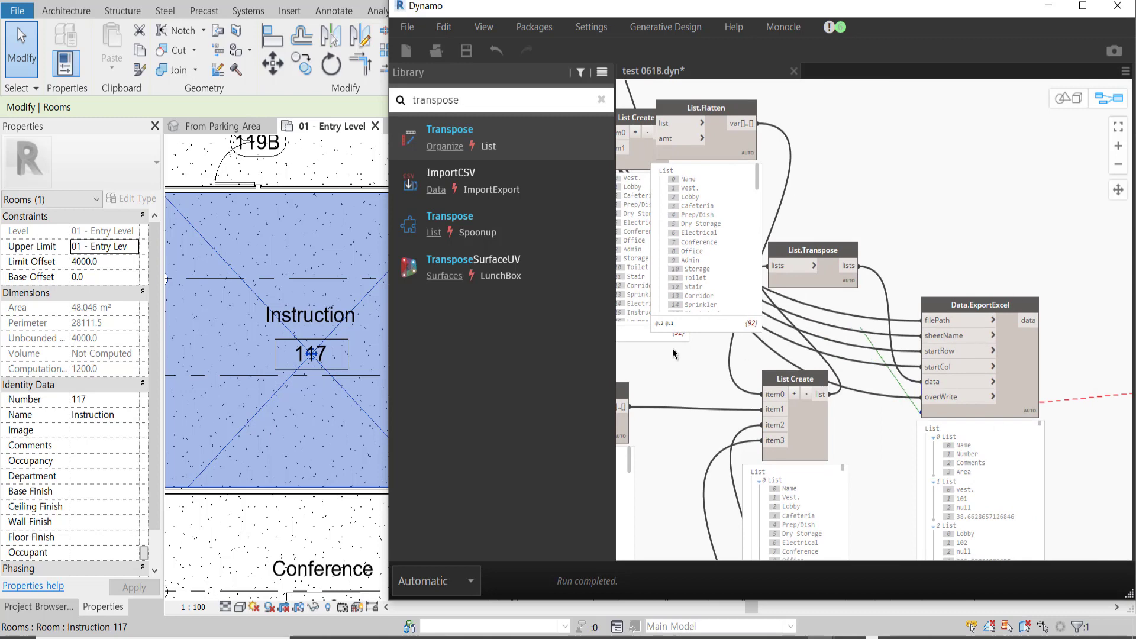
middle_drag(674, 353, 989, 293)
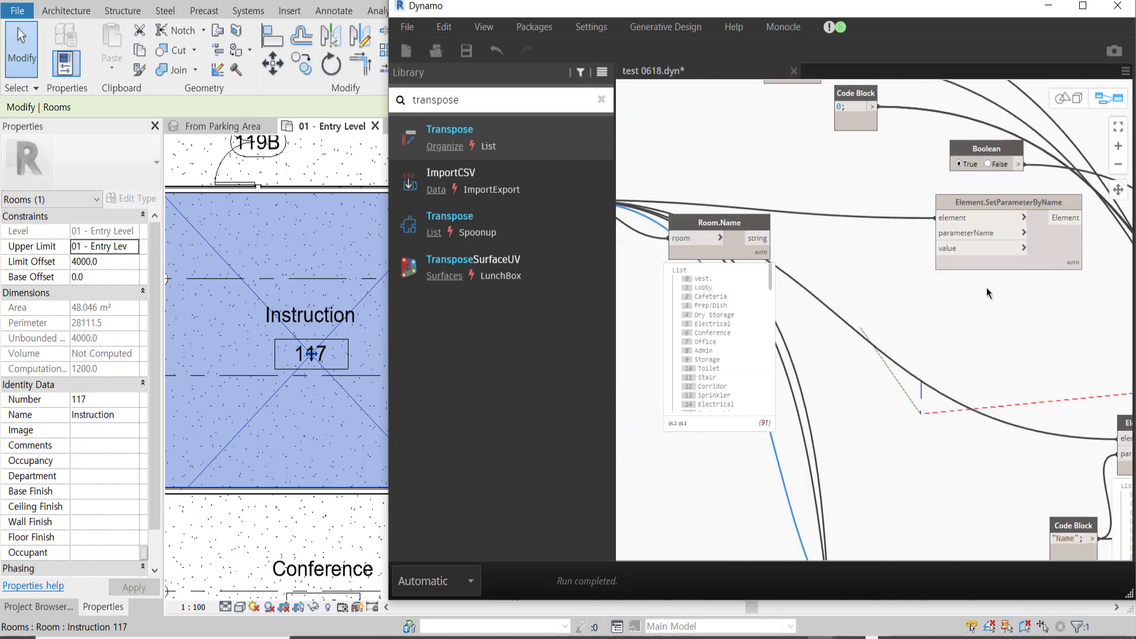
middle_drag(1054, 309, 970, 372)
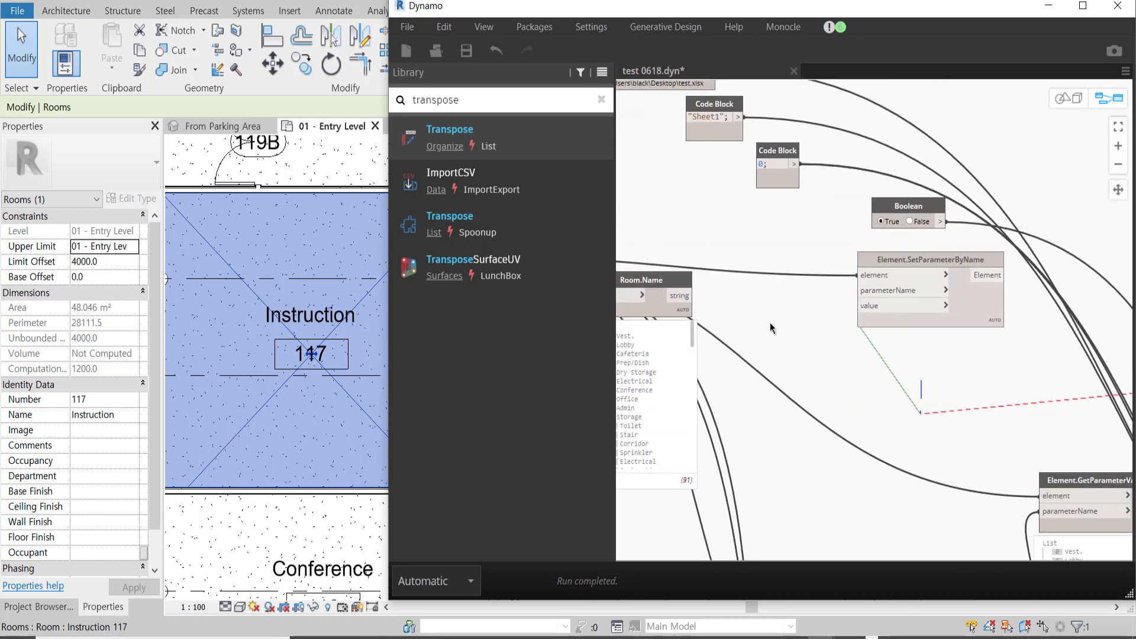
double_click(771, 327)
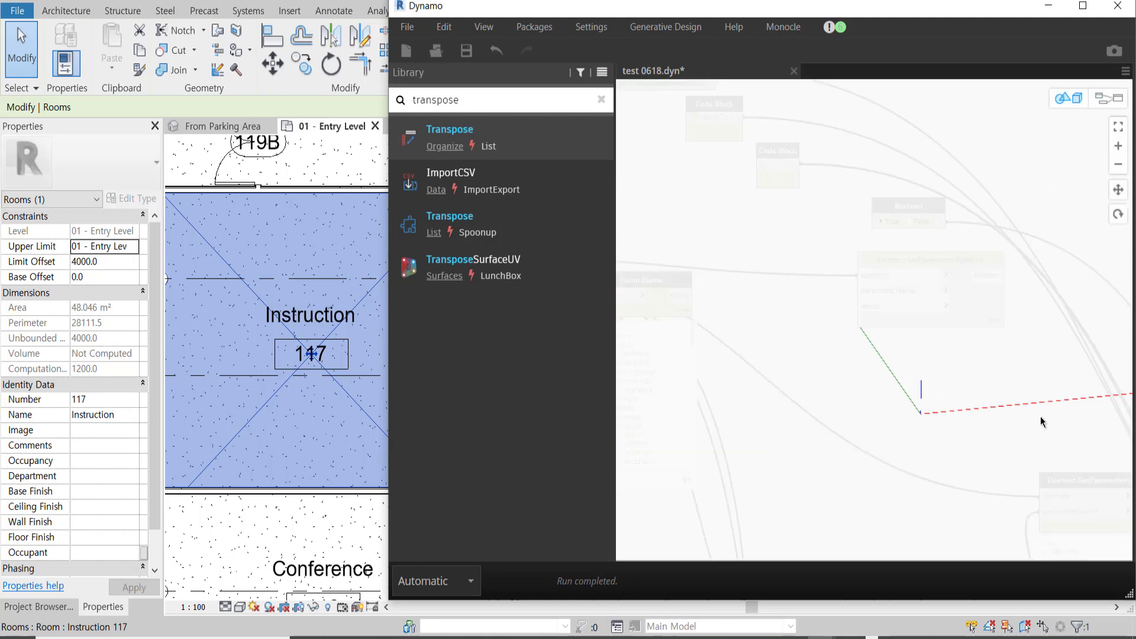
Step: Connect a code block output to SetParameterByName's parameterName input and add another code block
mouse_move(1040, 418)
middle_down()
mouse_move(734, 434)
mouse_move(944, 278)
middle_up()
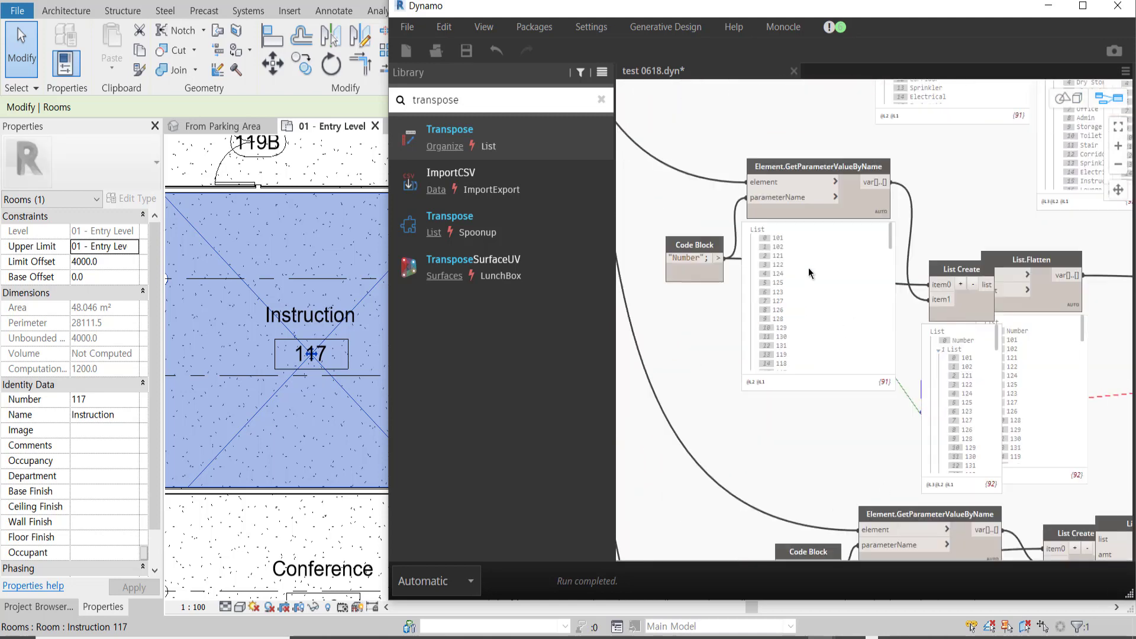
middle_drag(1046, 392, 1020, 148)
click(827, 401)
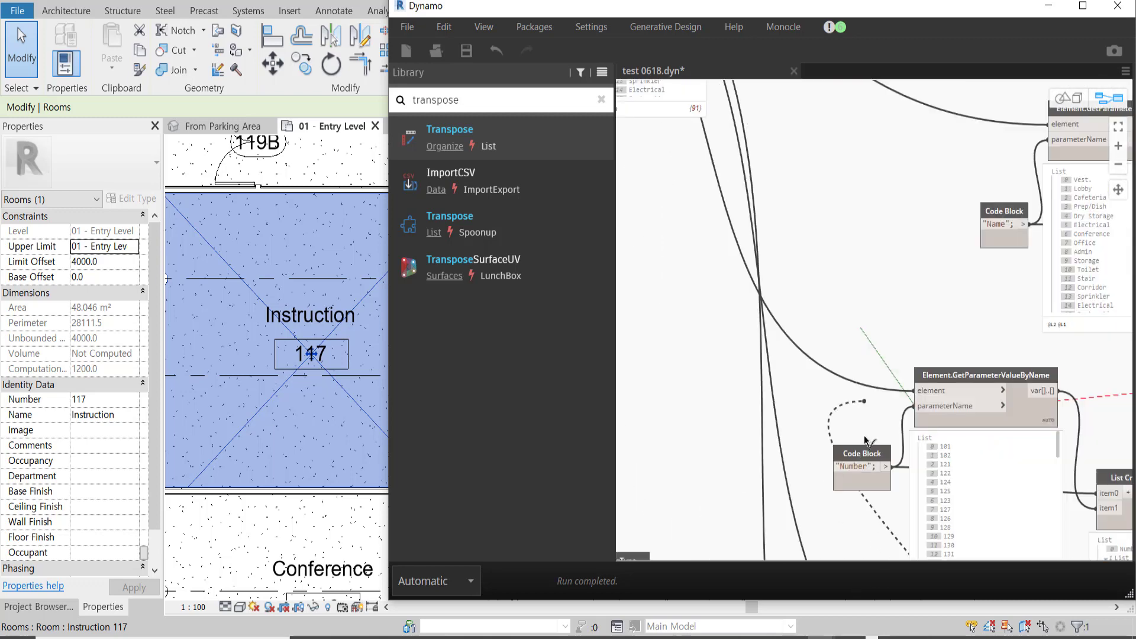
middle_drag(828, 401, 833, 355)
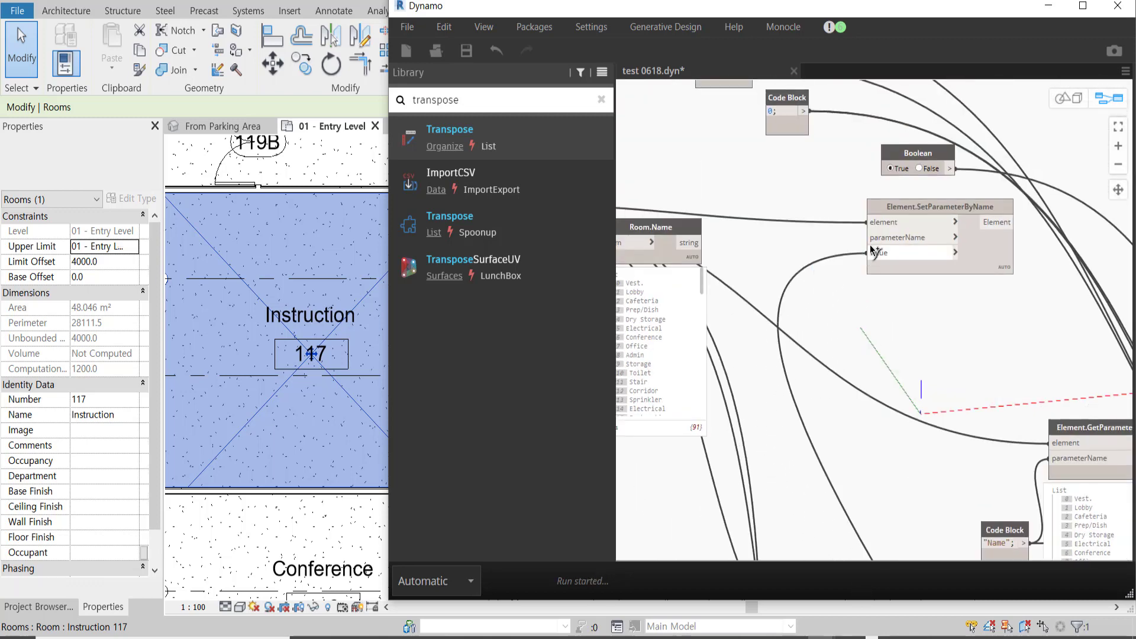
click(875, 239)
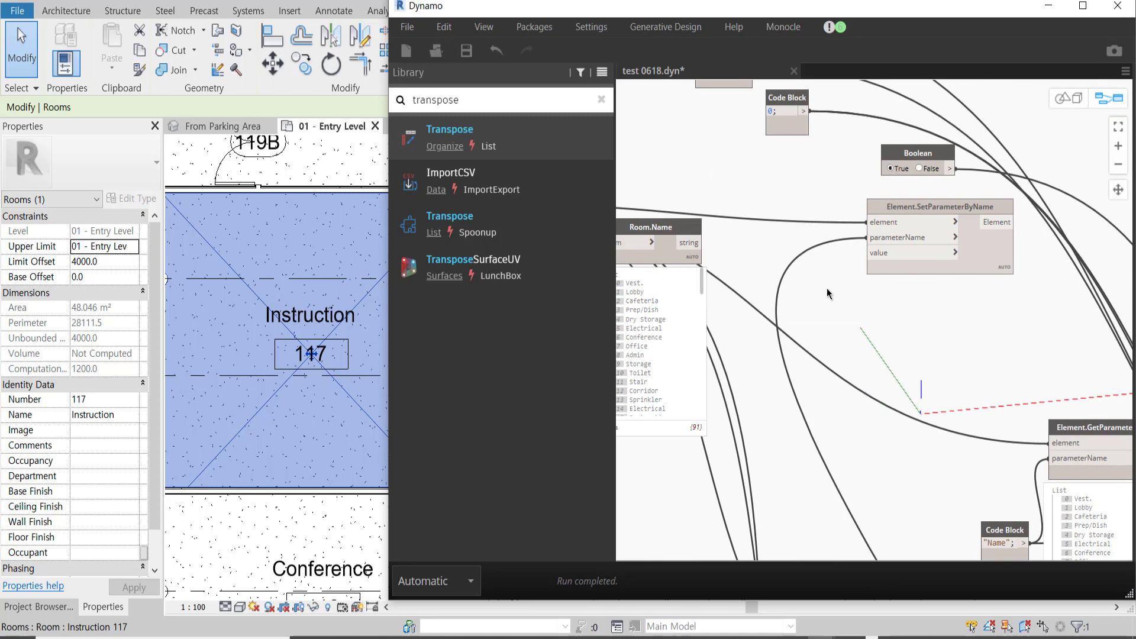
double_click(828, 294)
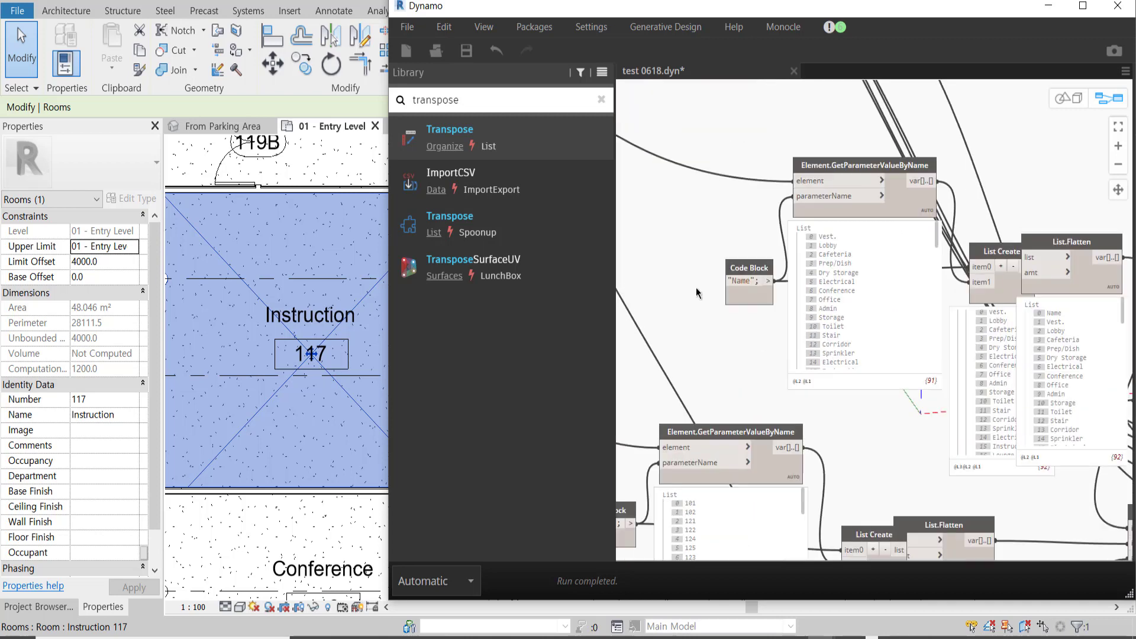
scroll(989, 424, up, 5)
Step: Add a Code Block containing the range 1..92..1; beside SetParameterByName
middle_drag(989, 424, 786, 368)
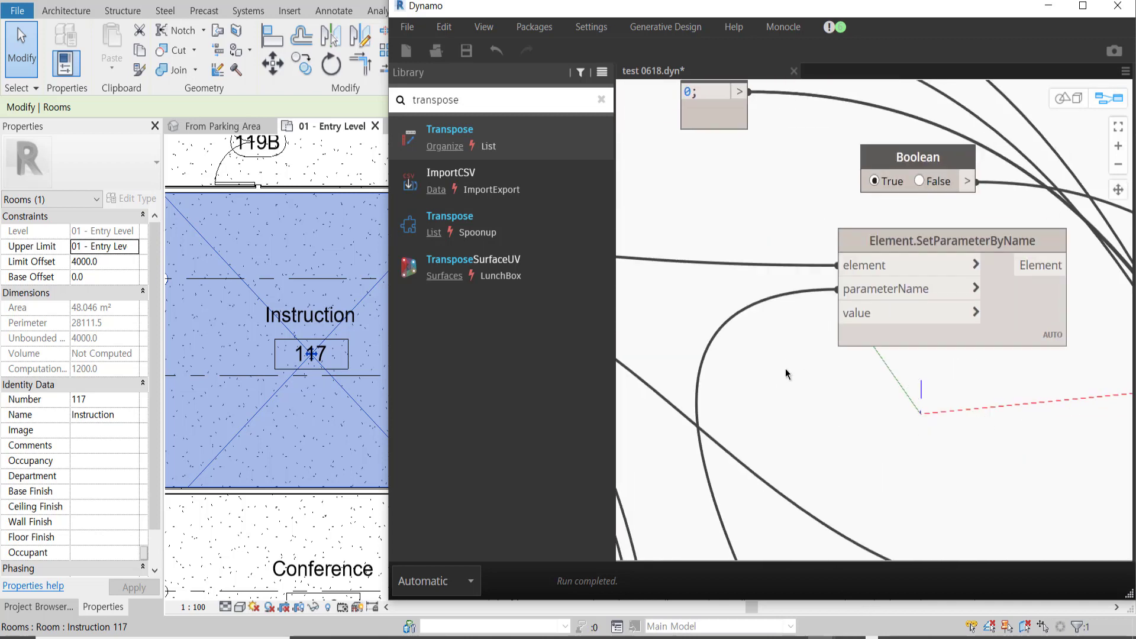
scroll(780, 372, up, 2)
double_click(779, 372)
text(0)
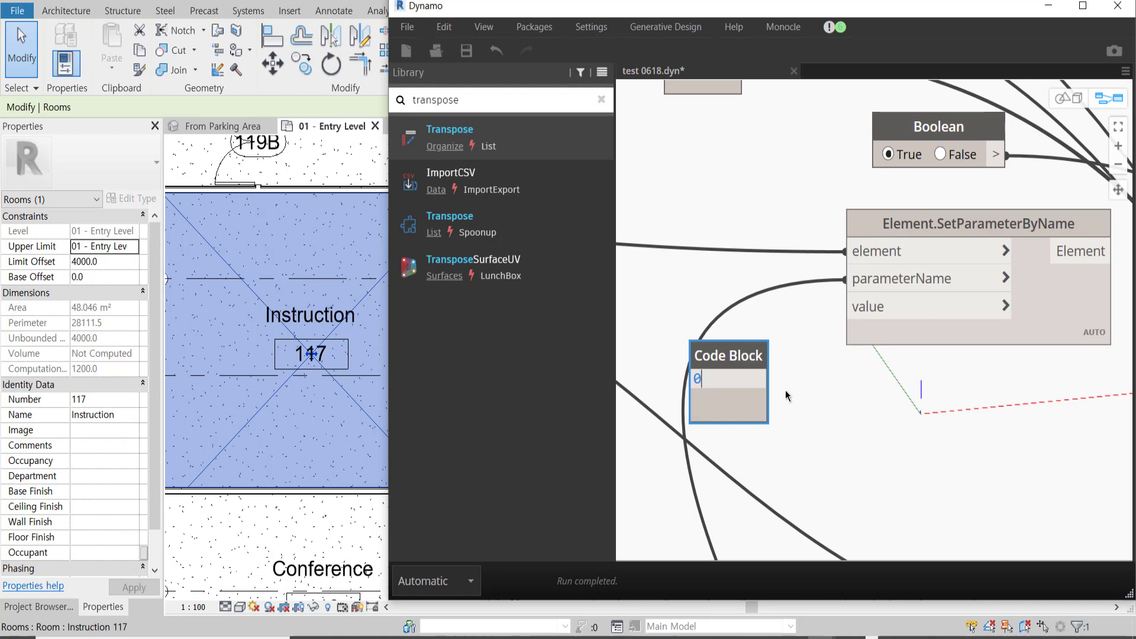
text(..)
key(BackSpace)
key(BackSpace)
key(BackSpace)
text(1..)
text(92..1)
text(;)
click(786, 395)
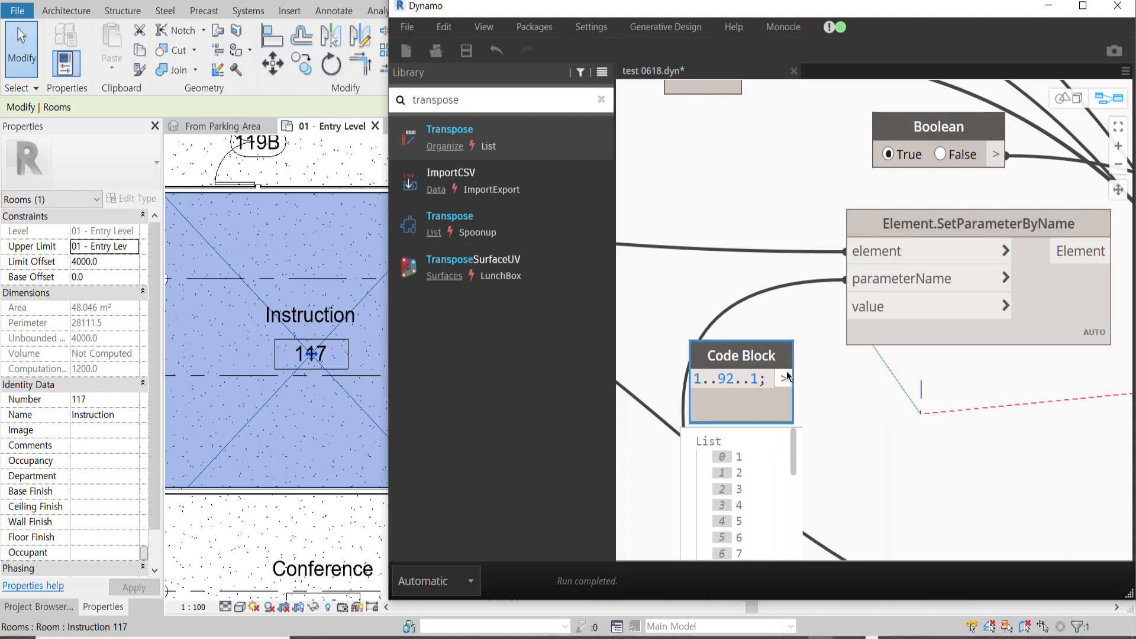
Step: Wire the range into SetParameterByName's value input, triggering the storage-type-not-a-number warning
drag(784, 378, 861, 318)
click(859, 315)
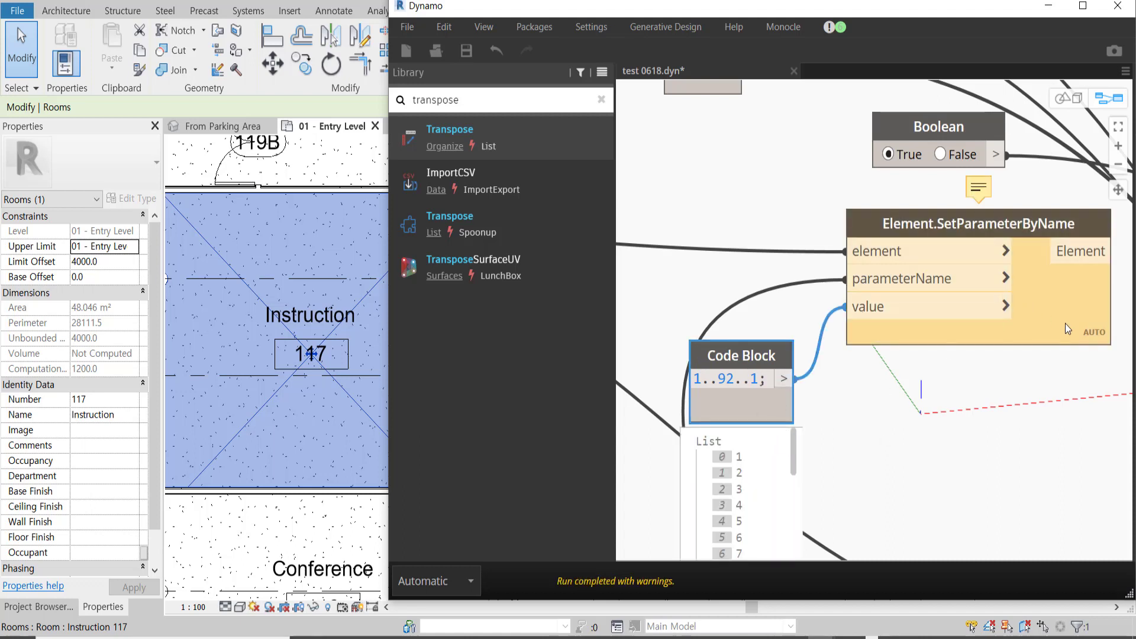
drag(1066, 326, 1064, 432)
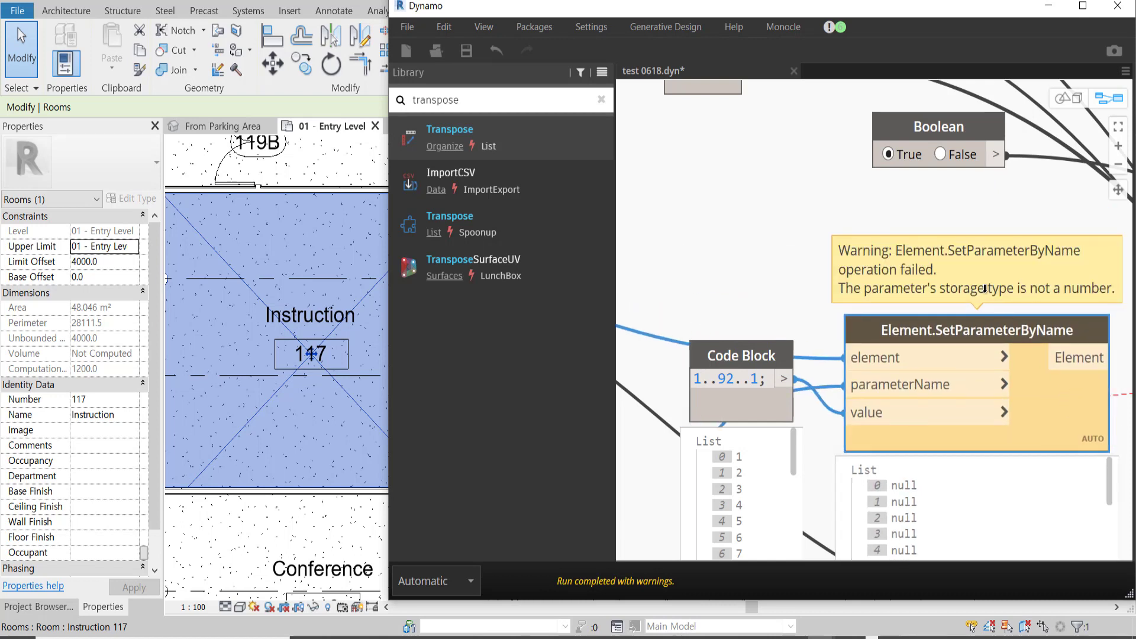
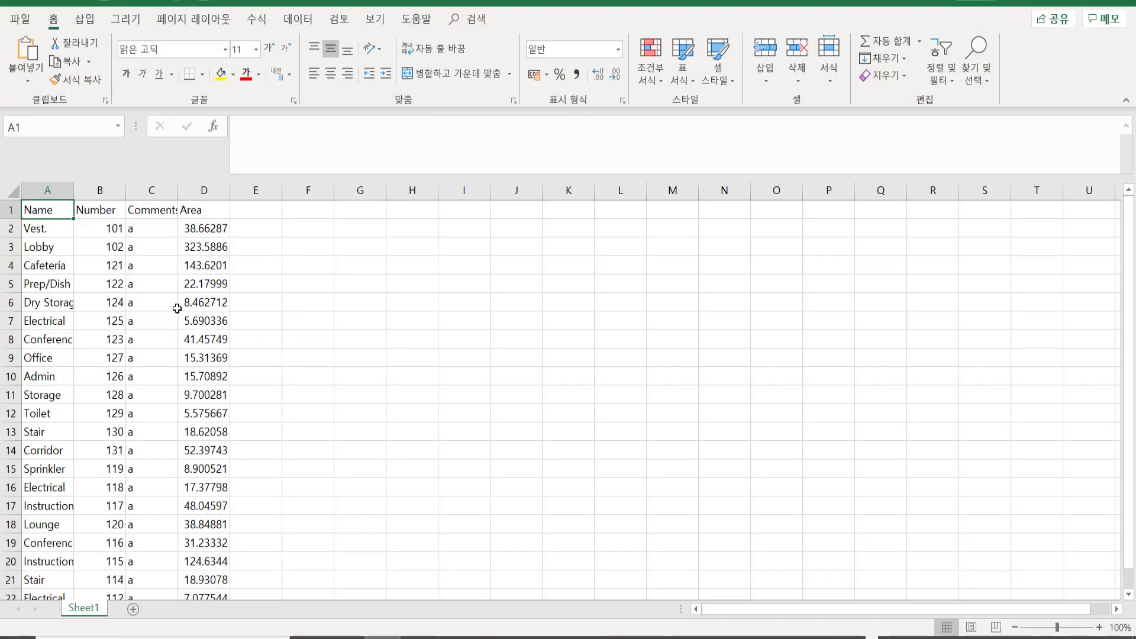
Step: Clear the 'a' value from the Code Block feeding SetParameterByName's value
drag(152, 229, 142, 462)
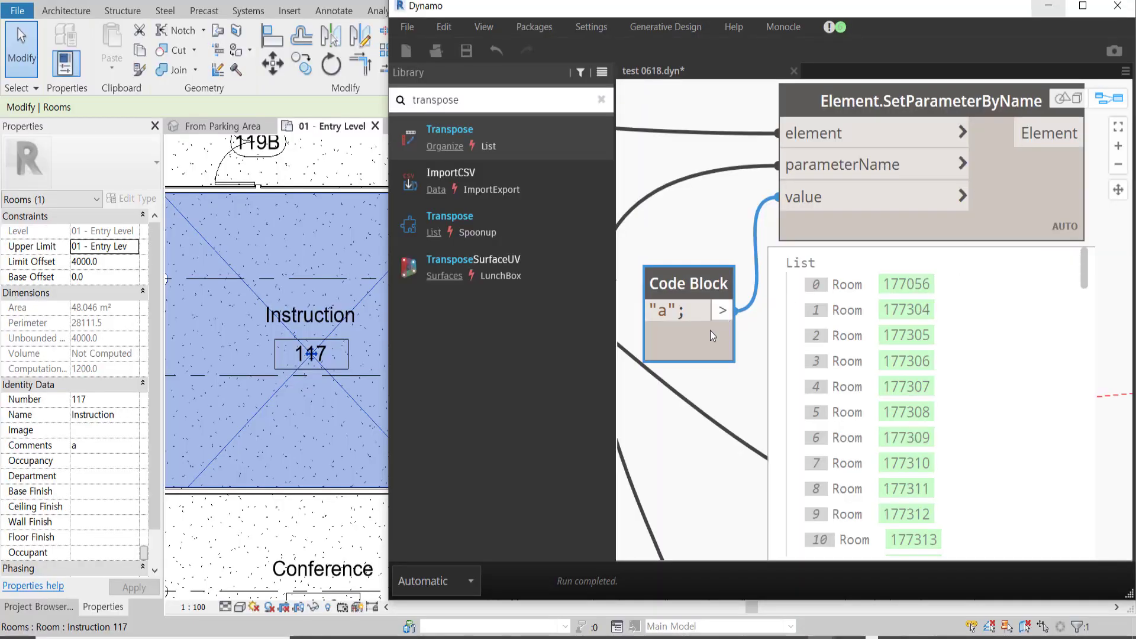
click(679, 312)
drag(679, 313, 643, 316)
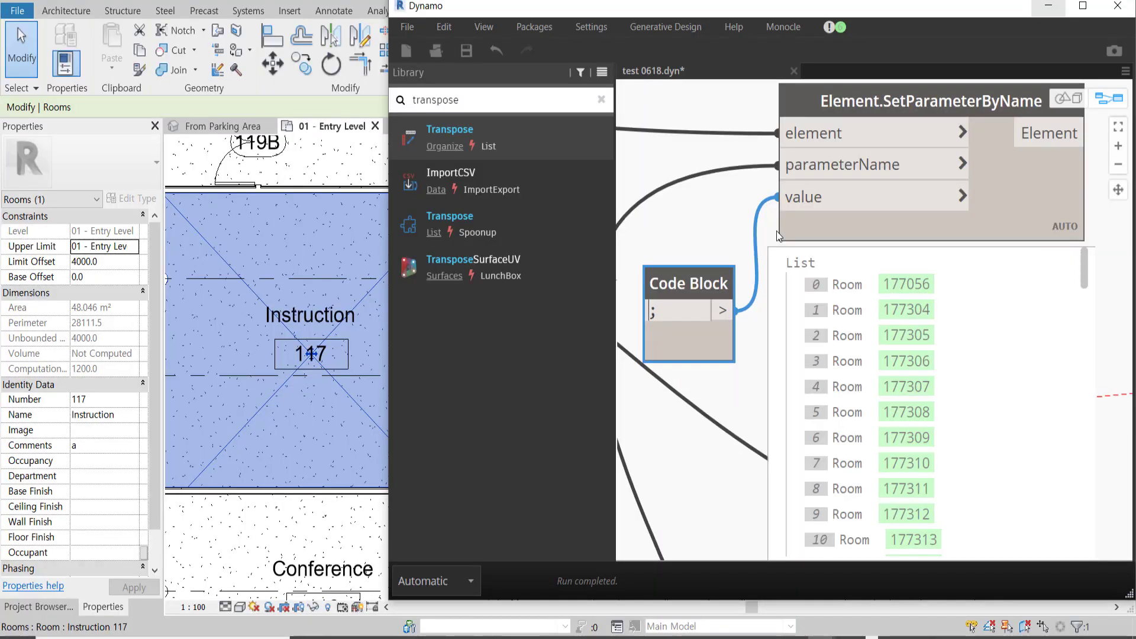
click(708, 230)
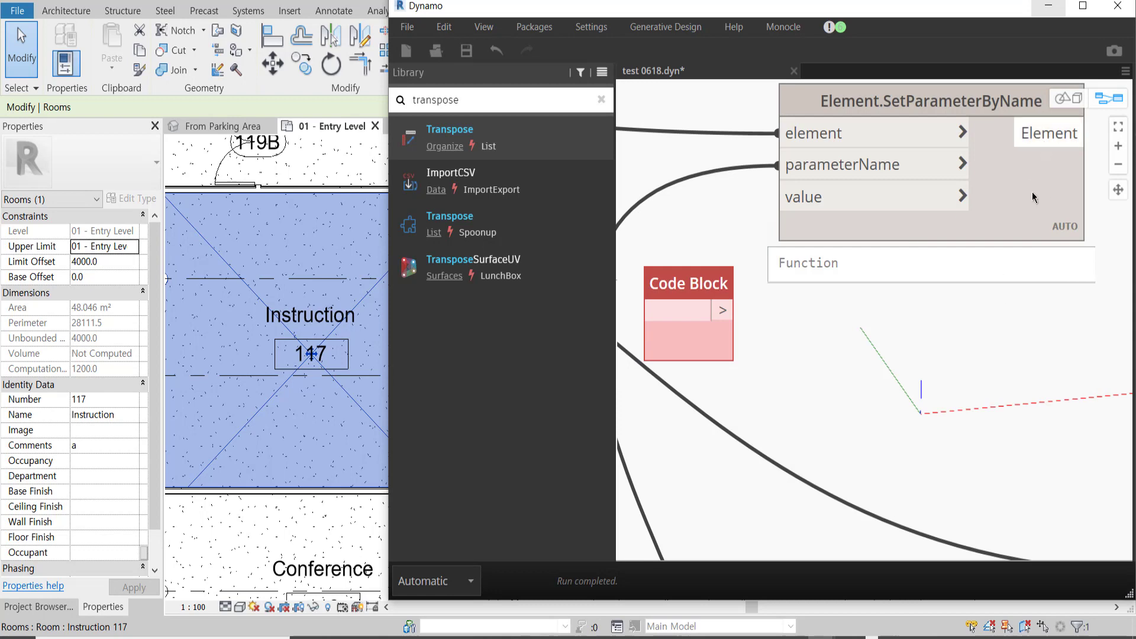
drag(911, 234, 912, 234)
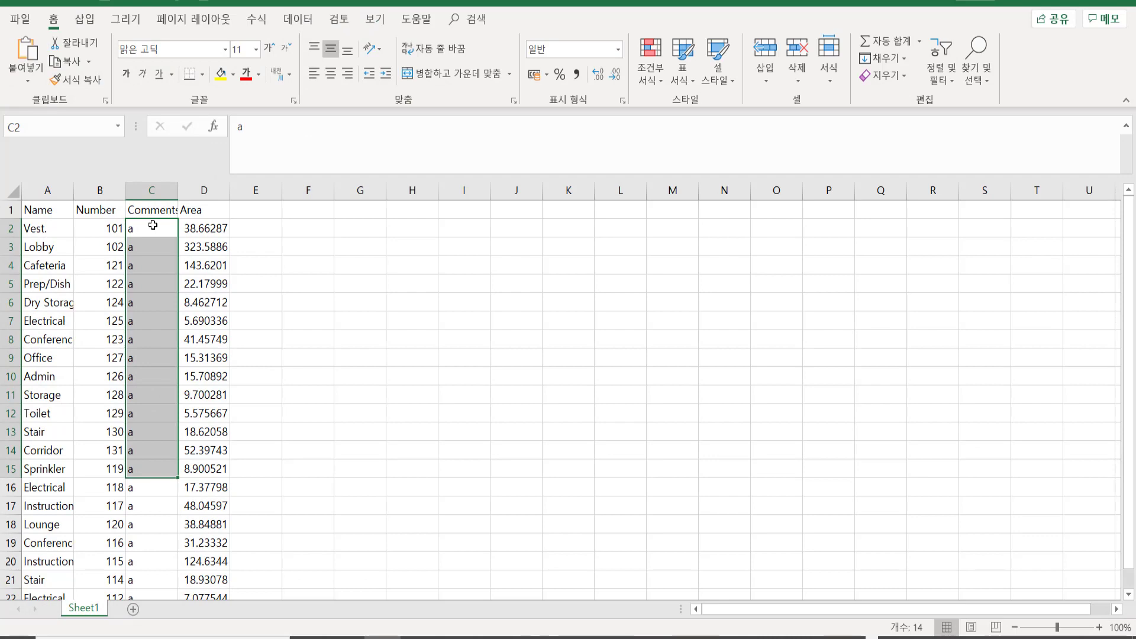
click(152, 225)
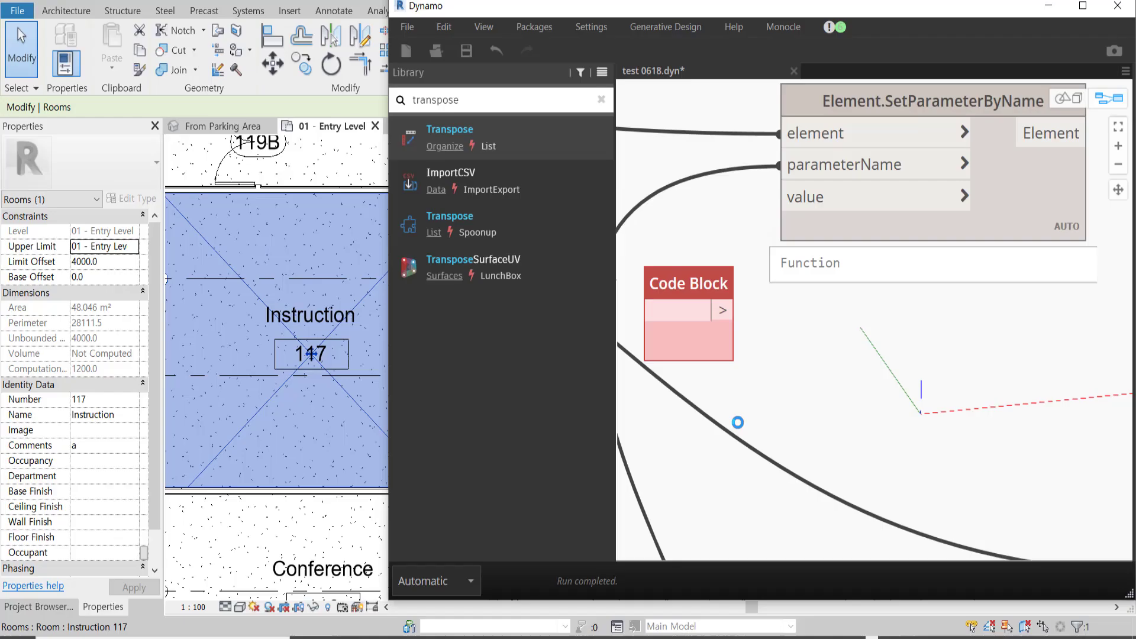
Step: Remove the empty Code Block and set the graph's run mode to Manual
right_click(705, 356)
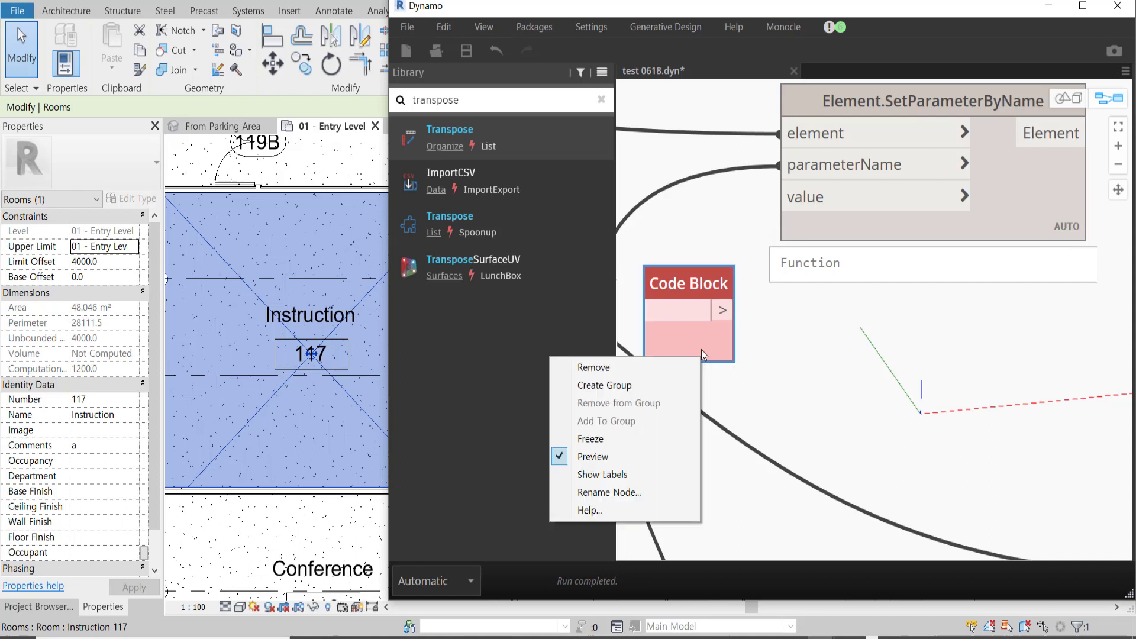
click(586, 367)
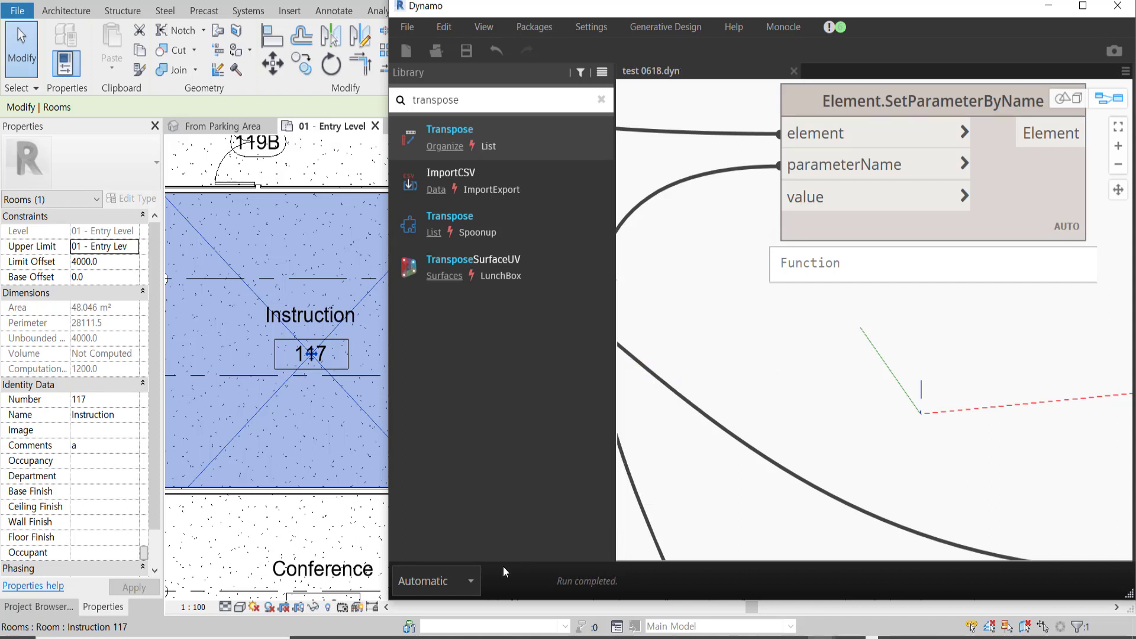
click(457, 571)
click(444, 497)
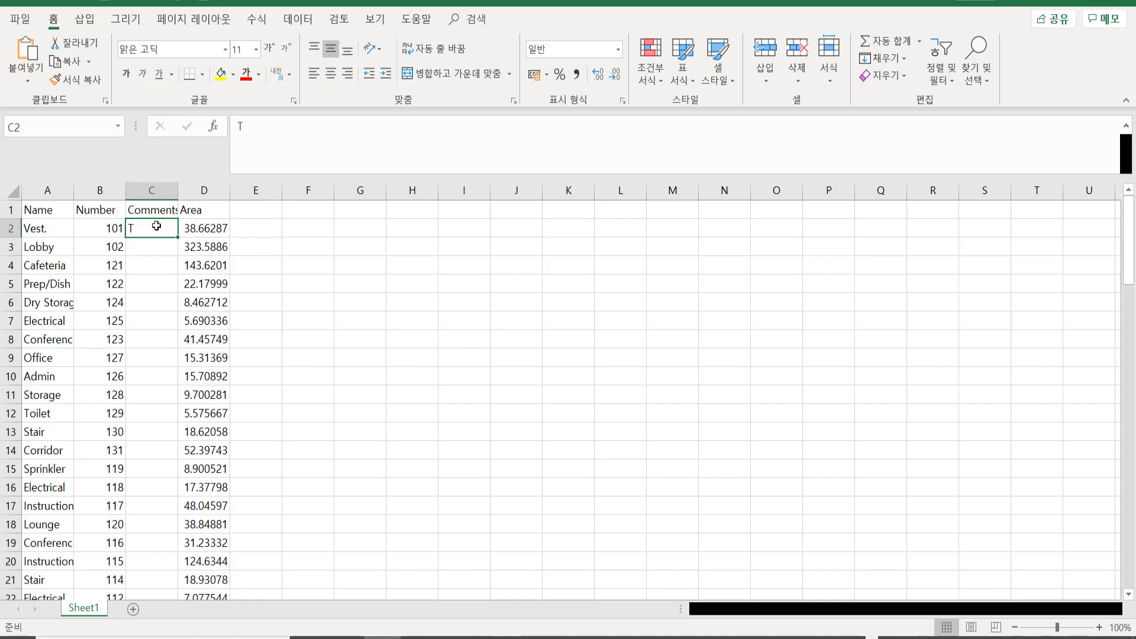
Step: Enter test, test1, test2 and test3 into Comments cells C2 to C5
text(test)
key(Return)
key(Down)
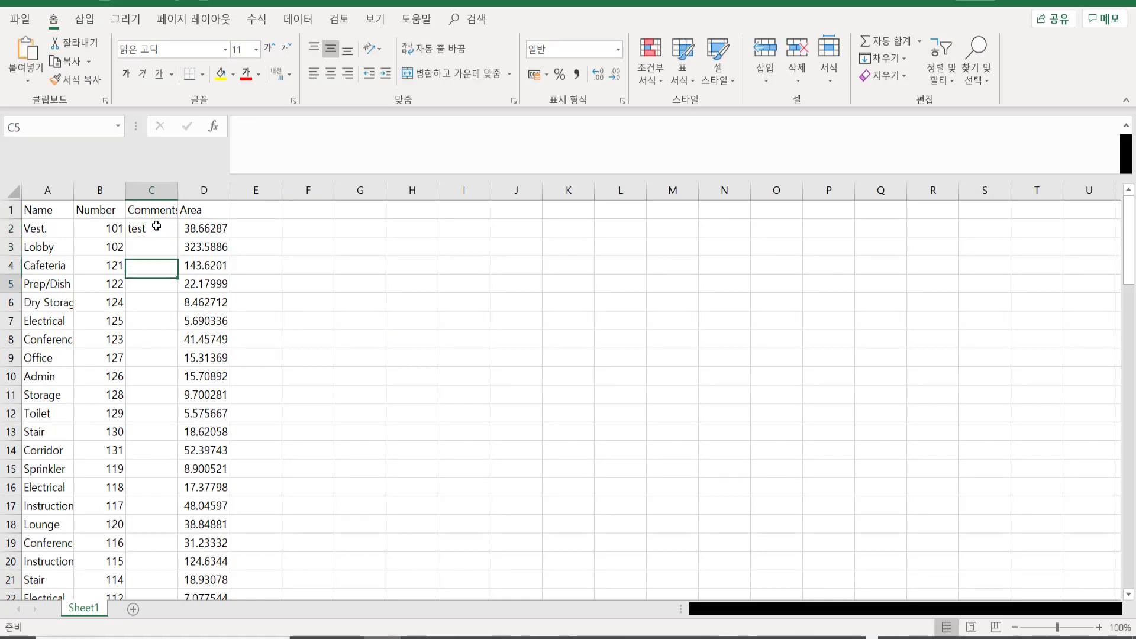
key(Down)
key(Down)
key(Up)
key(Up)
key(Up)
key(Up)
key(Down)
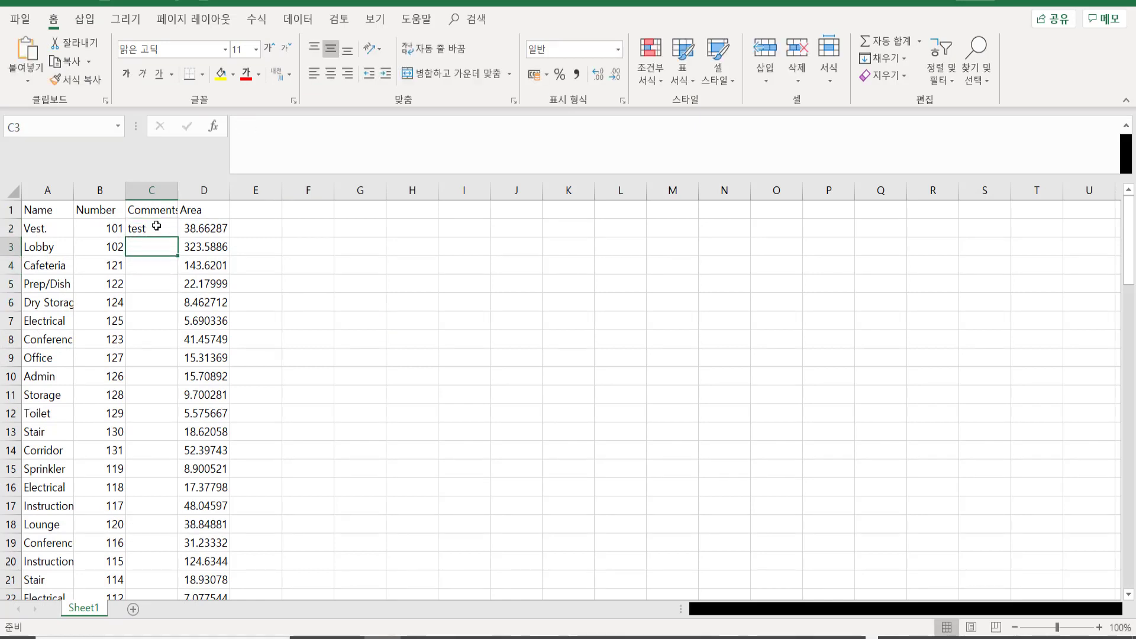
text(test1)
key(Return)
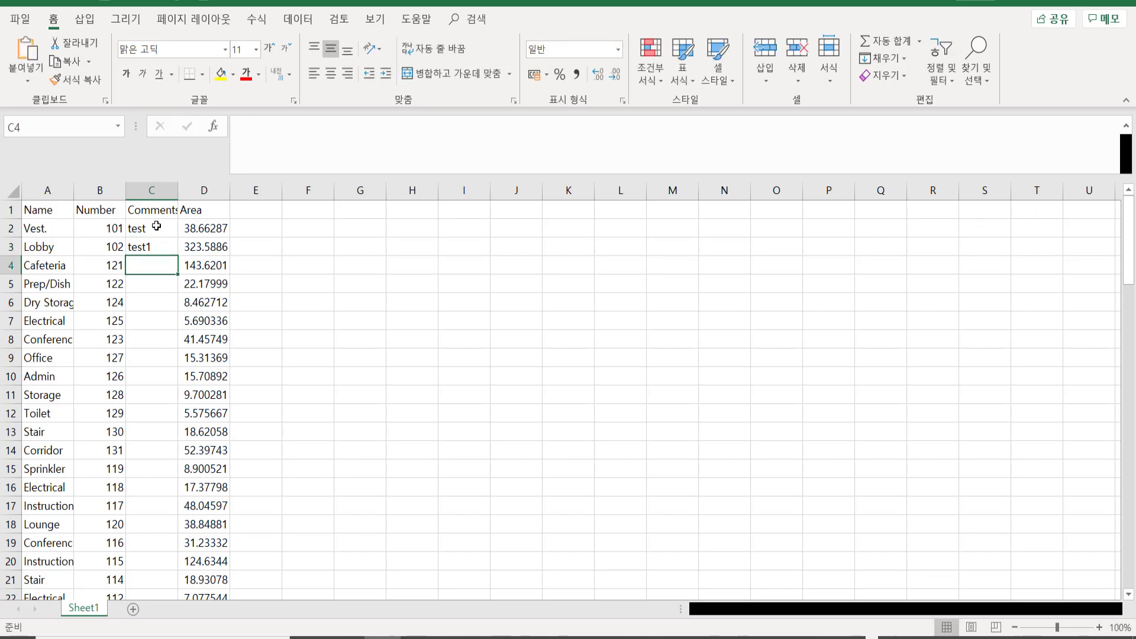
text(test2)
key(Return)
text(test3)
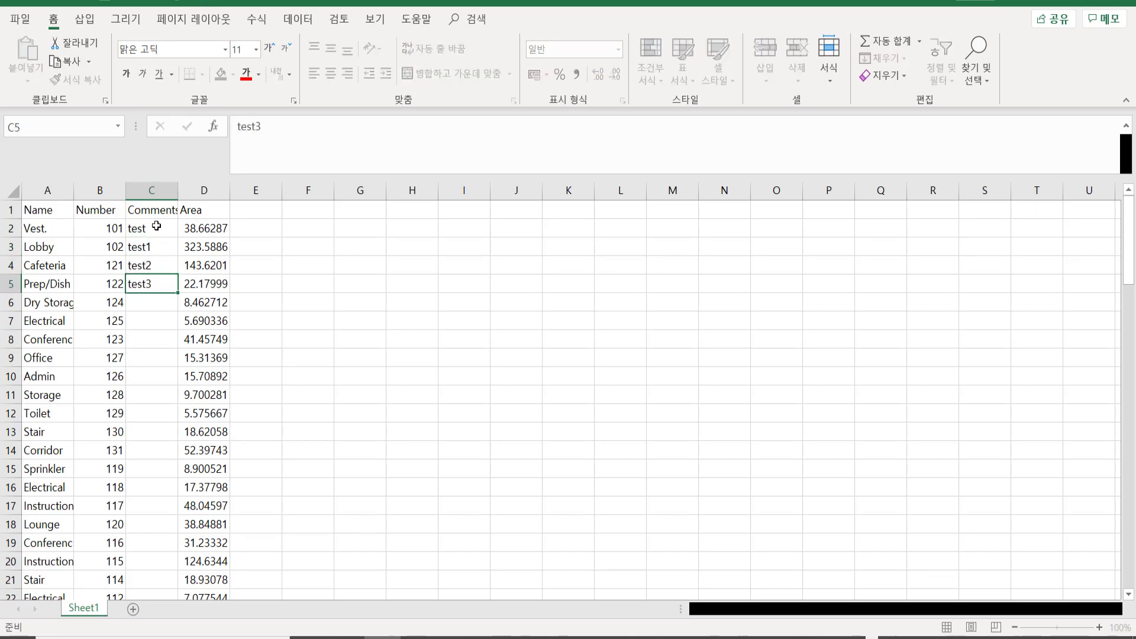
key(shift+Up)
key(shift+Up)
key(shift+Up)
Step: Copy the four test values and paste them further down the Comments column
key(ctrl+c)
key(ctrl+Down)
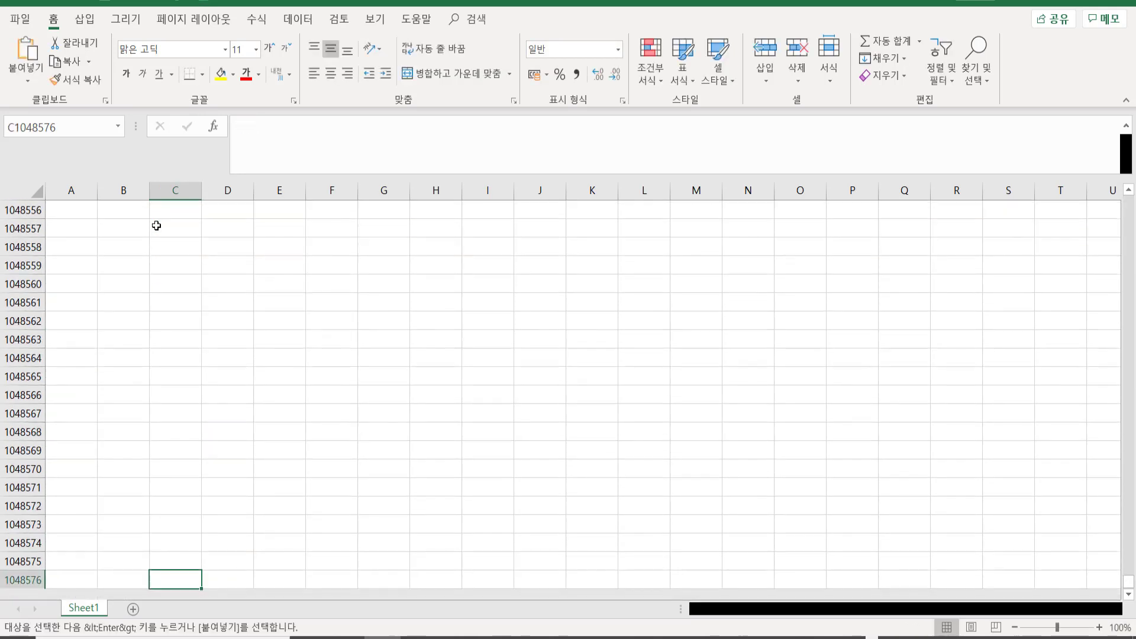
key(Up)
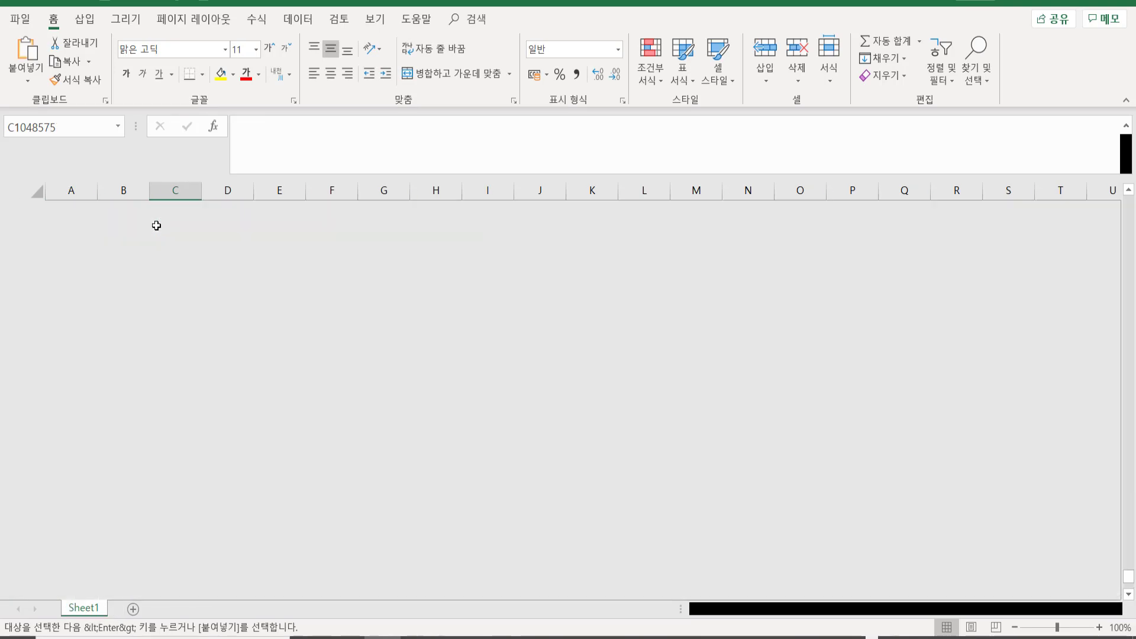
key(ctrl+Up)
key(Down)
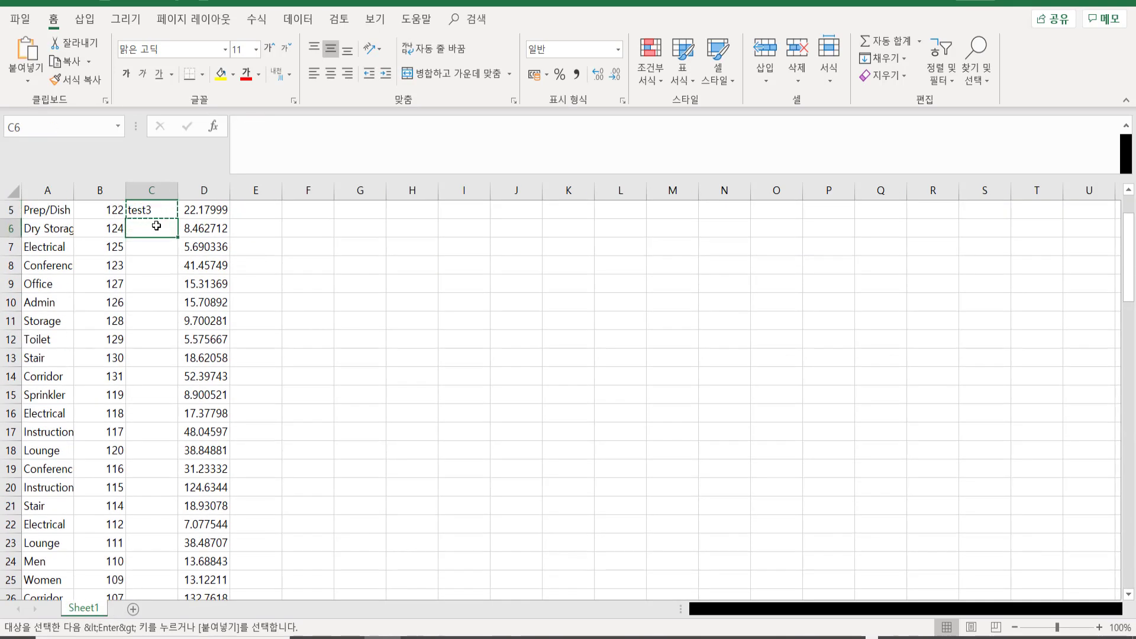
scroll(272, 424, down, 4)
scroll(218, 470, down, 6)
scroll(191, 482, down, 10)
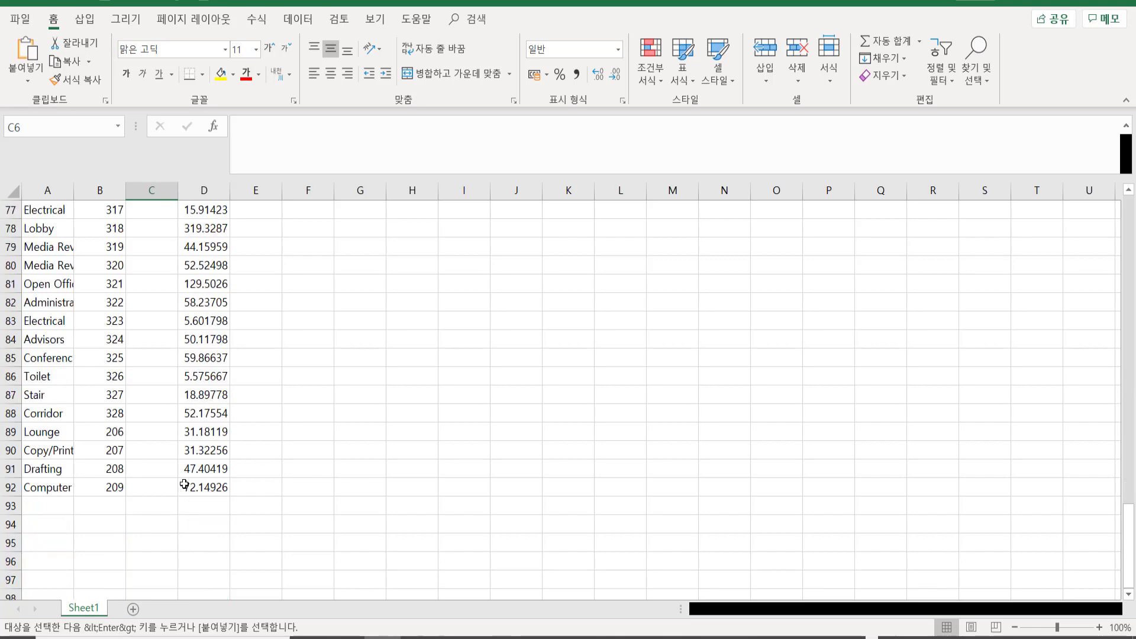
scroll(183, 473, down, 2)
shift+click(159, 432)
key(ctrl+v)
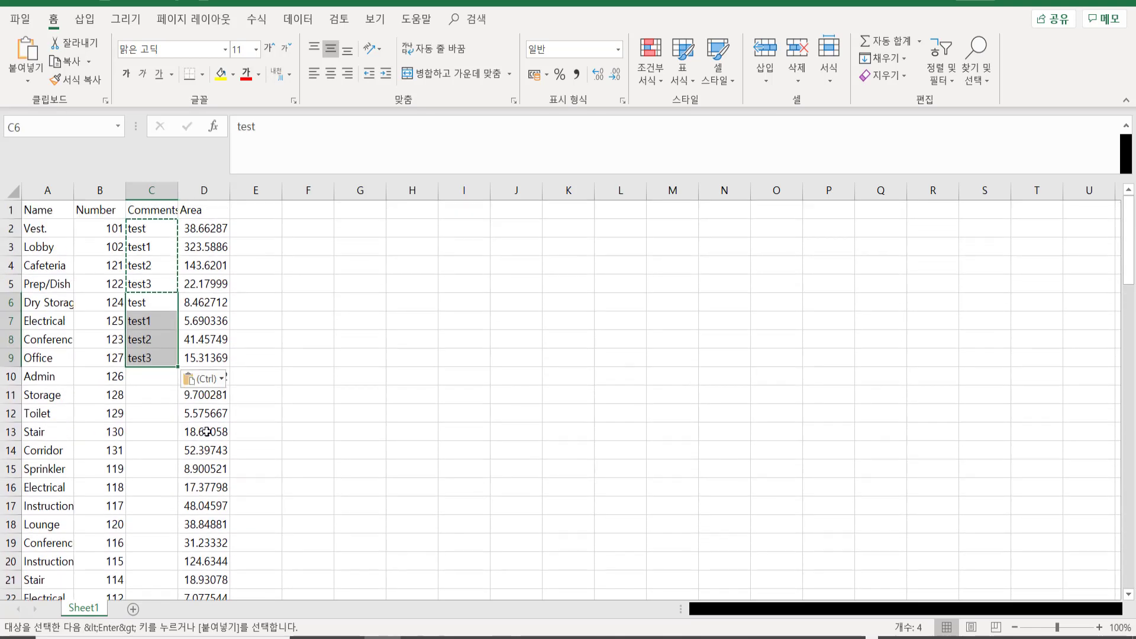
Step: Fill a numbered test series down to row 92 and put test84 into C92
drag(158, 358, 168, 320)
click(155, 359)
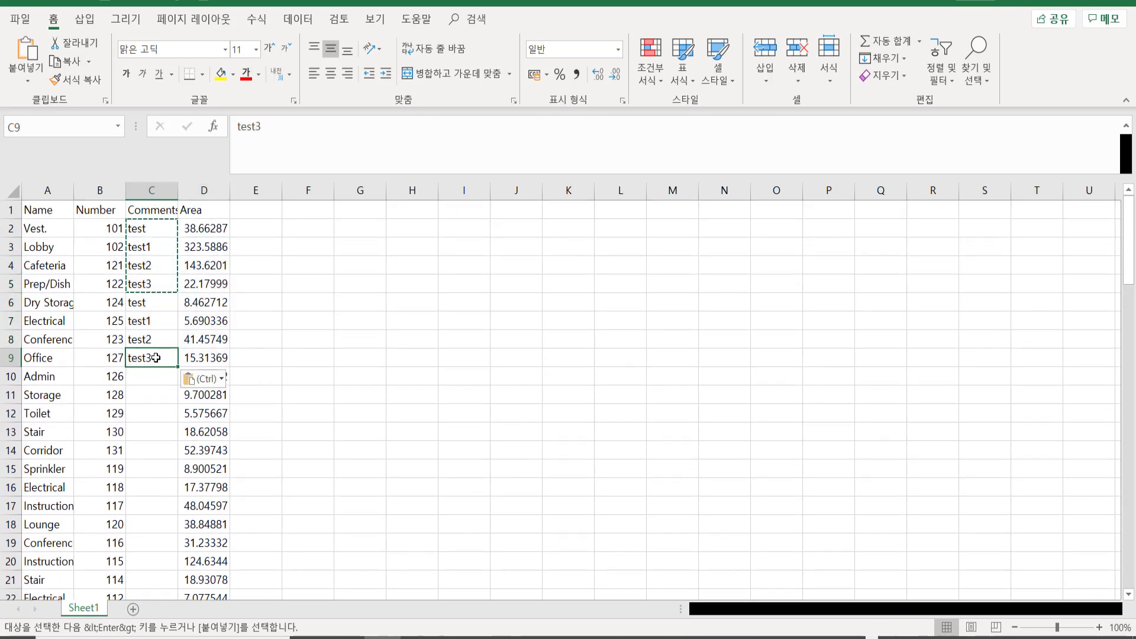
key(ctrl+c)
drag(177, 369, 170, 560)
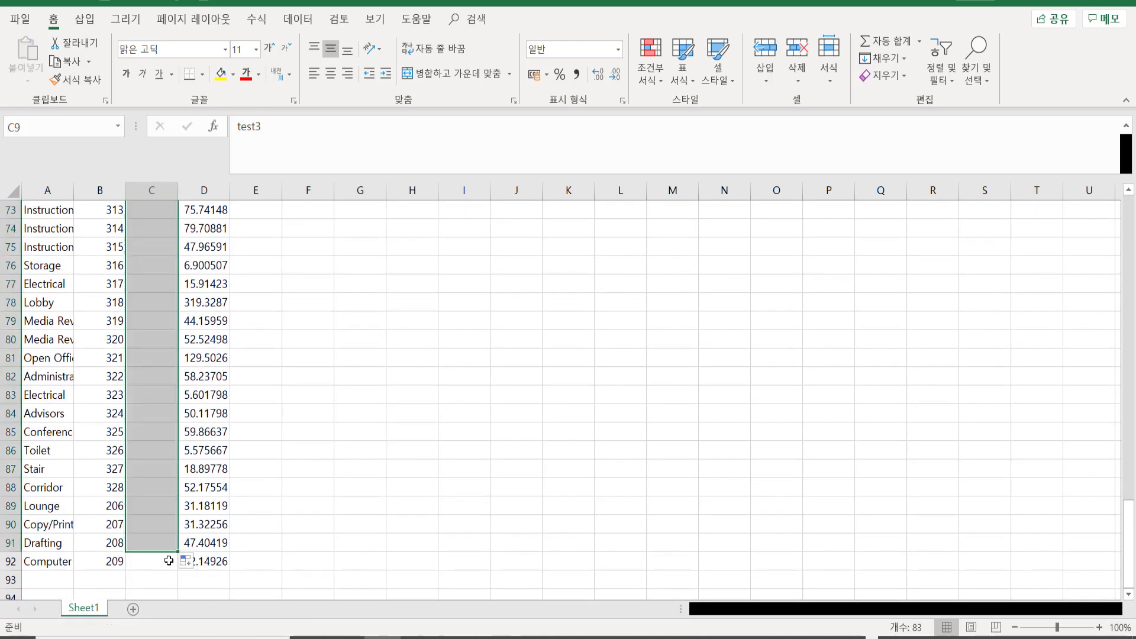
click(157, 525)
key(ctrl+c)
click(153, 561)
key(ctrl+v)
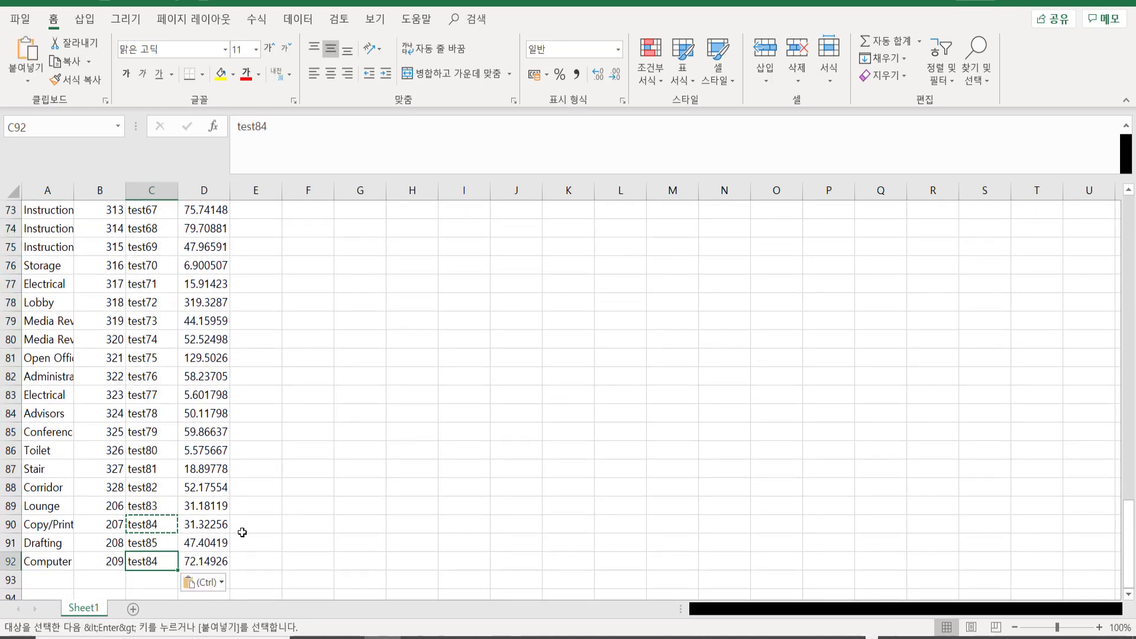
key(Escape)
click(258, 520)
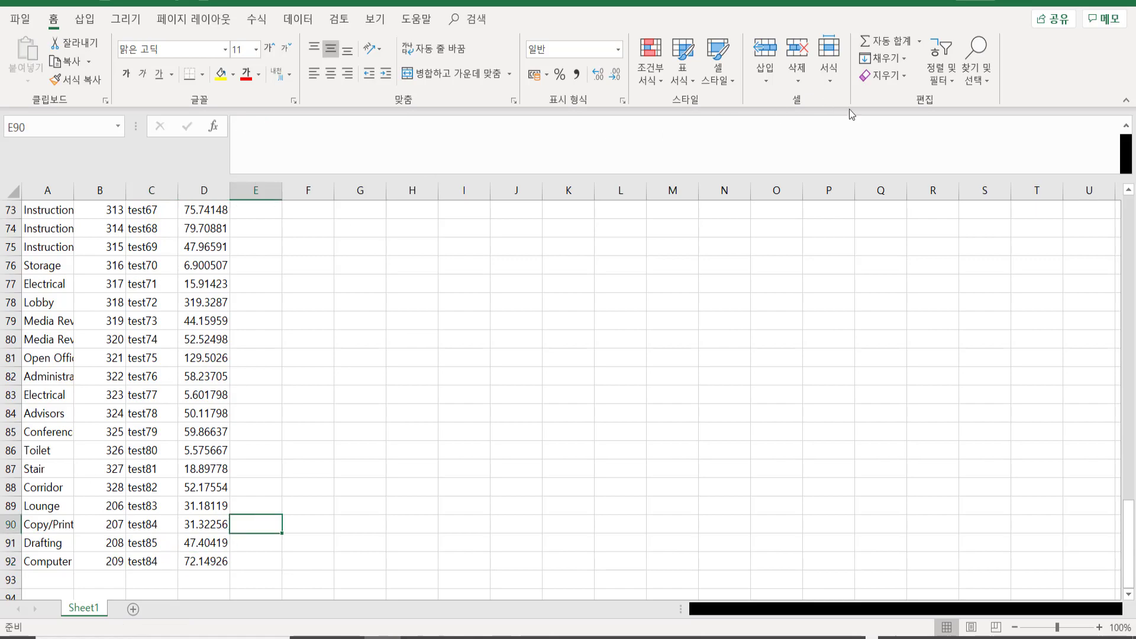
Step: Shrink Excel into a floating window set aside and bring Dynamo forward
drag(738, 2, 414, 106)
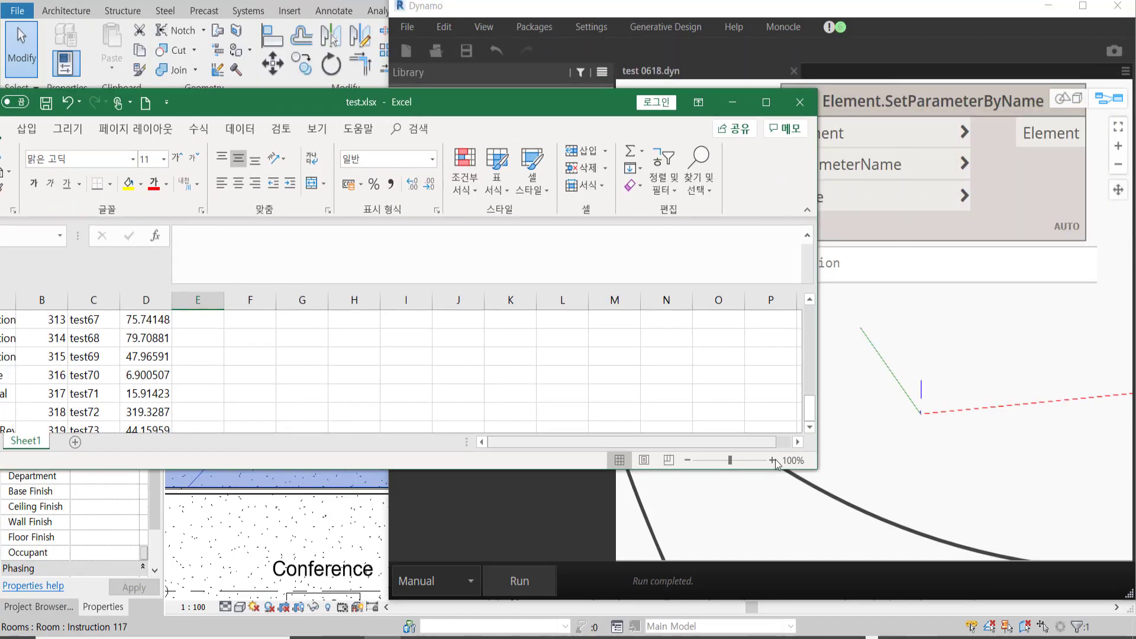
drag(809, 469, 521, 549)
click(310, 427)
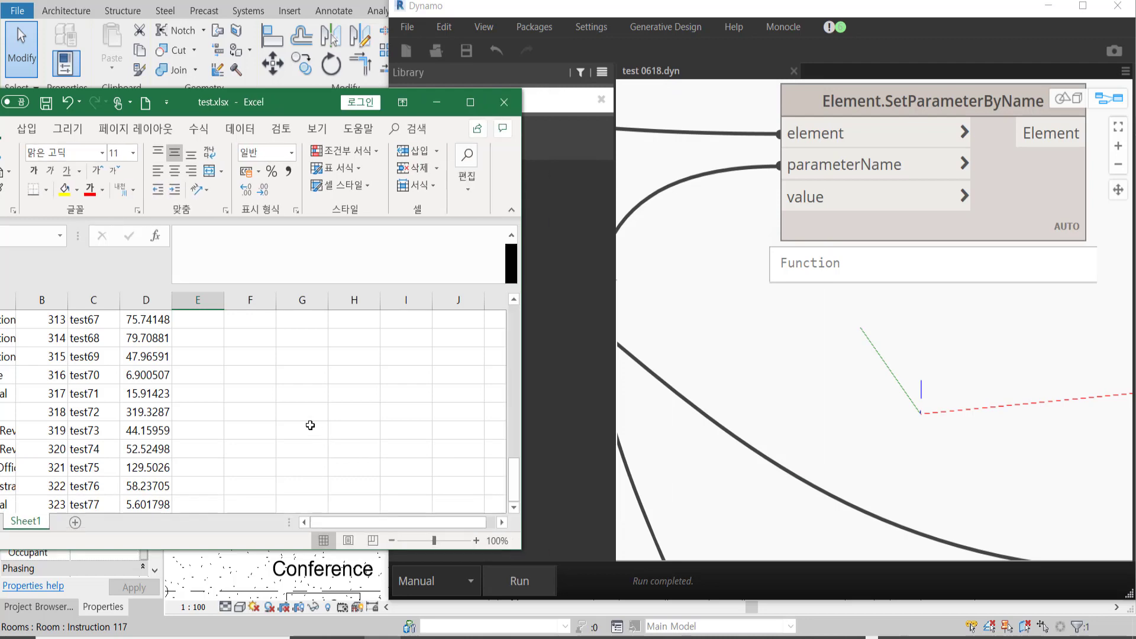
scroll(308, 415, down, 2)
drag(279, 105, 313, 102)
click(883, 335)
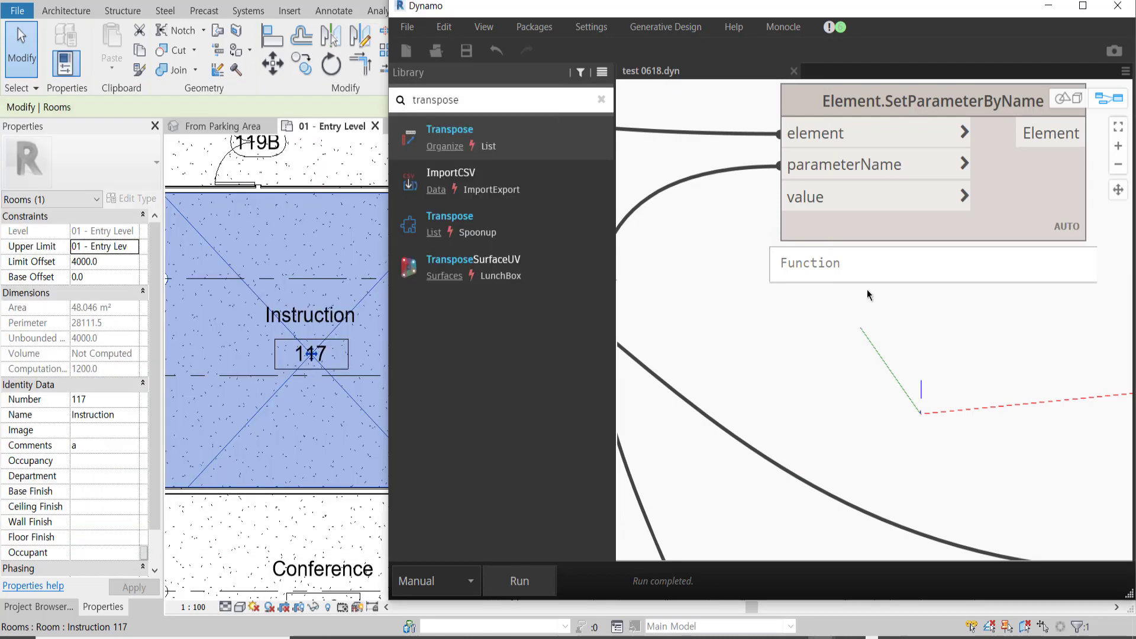
Step: Add a Data.ImportExcel node and position it near the export nodes
key(ctrl+a)
text(e)
text(xcel)
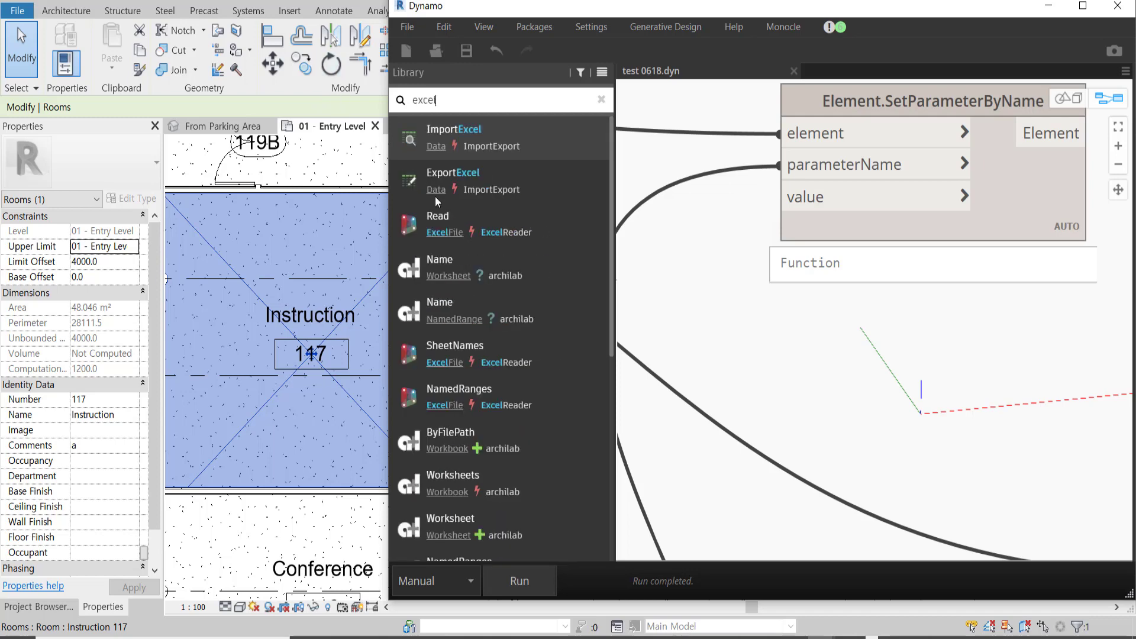
click(502, 140)
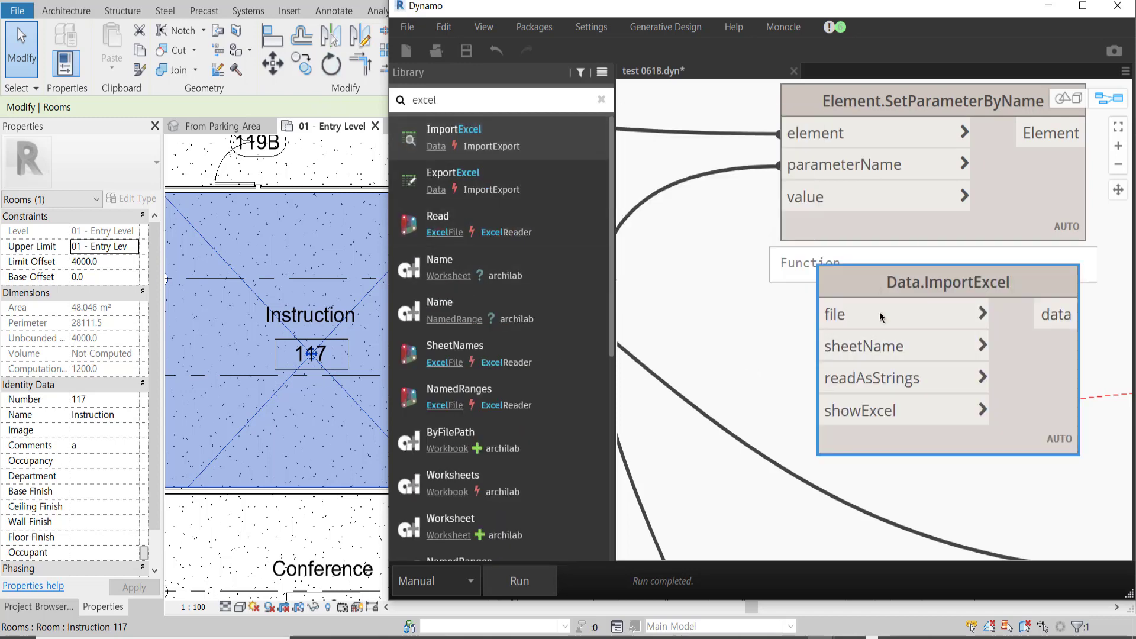
scroll(759, 310, down, 3)
scroll(725, 272, down, 3)
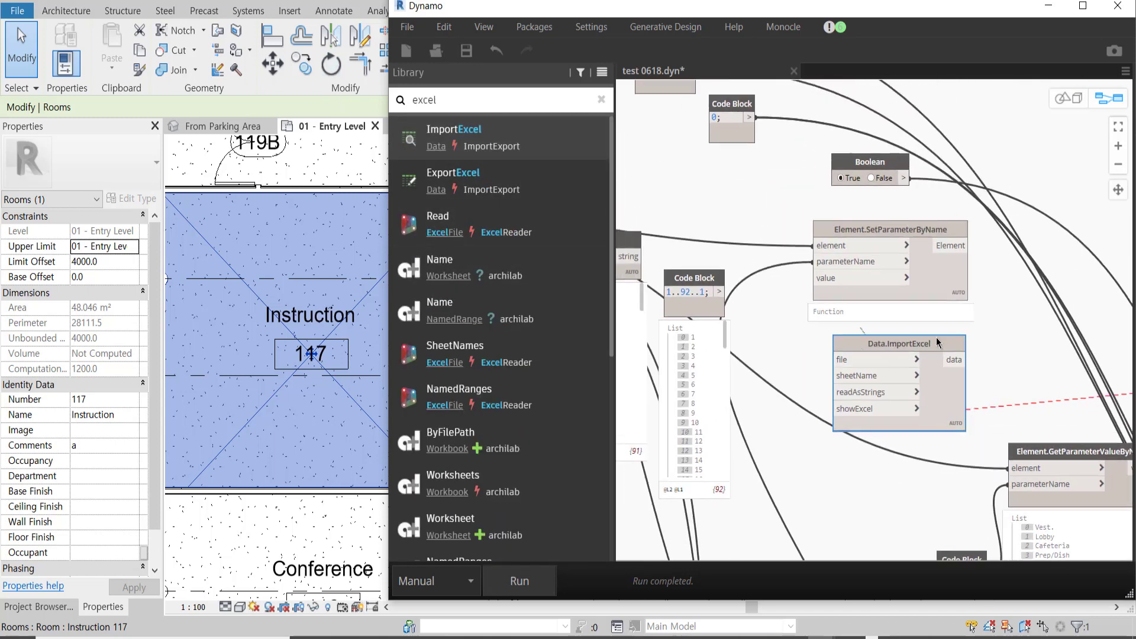
drag(725, 272, 1049, 366)
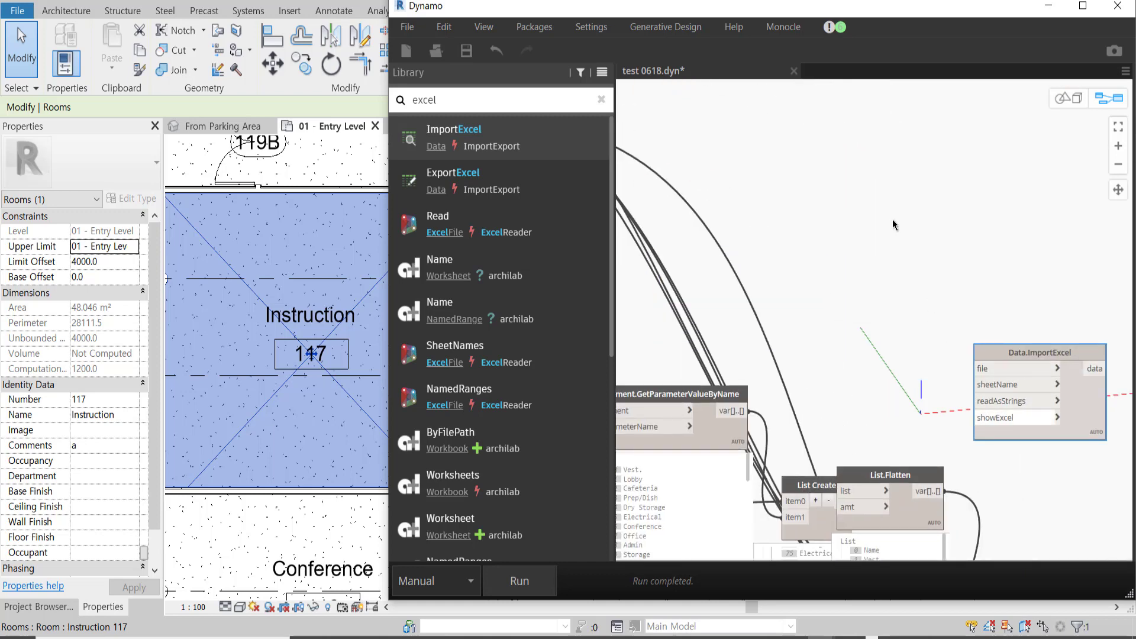
middle_drag(959, 398, 877, 383)
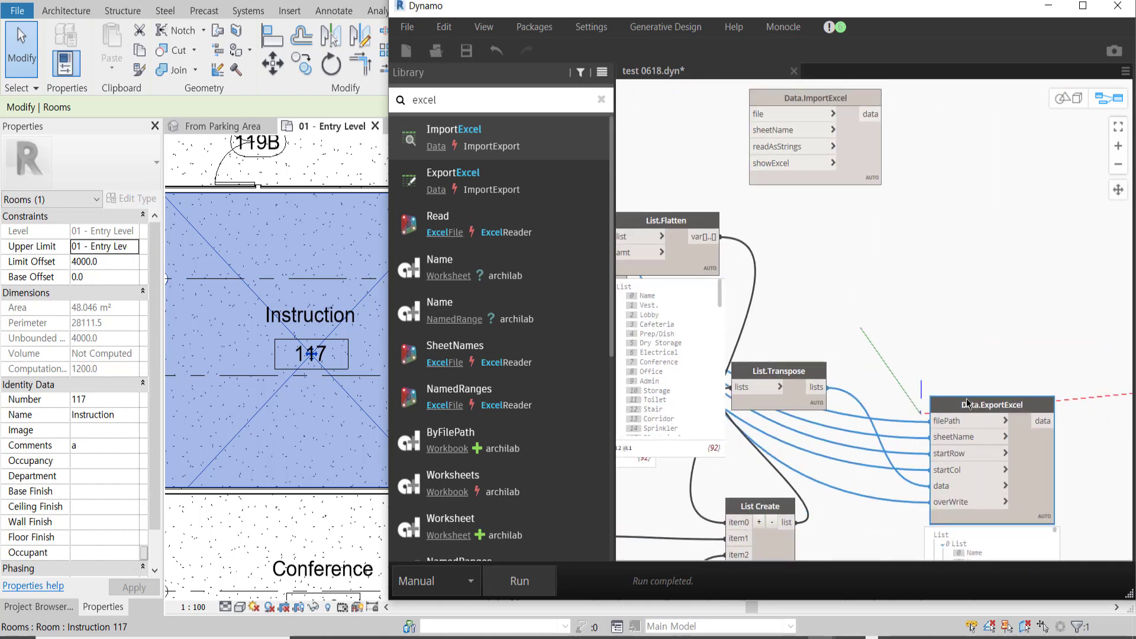
drag(931, 428, 1044, 263)
middle_drag(936, 228, 921, 274)
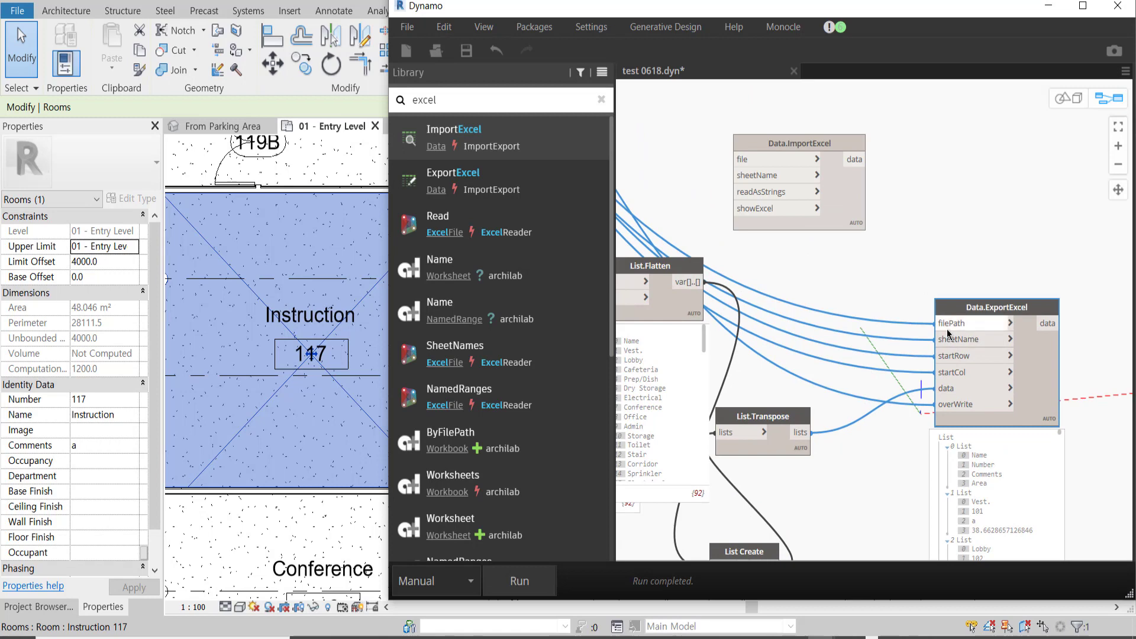
Step: Wire File Path and the 'Sheet1' Code Block into Data.ImportExcel and run the graph
click(758, 161)
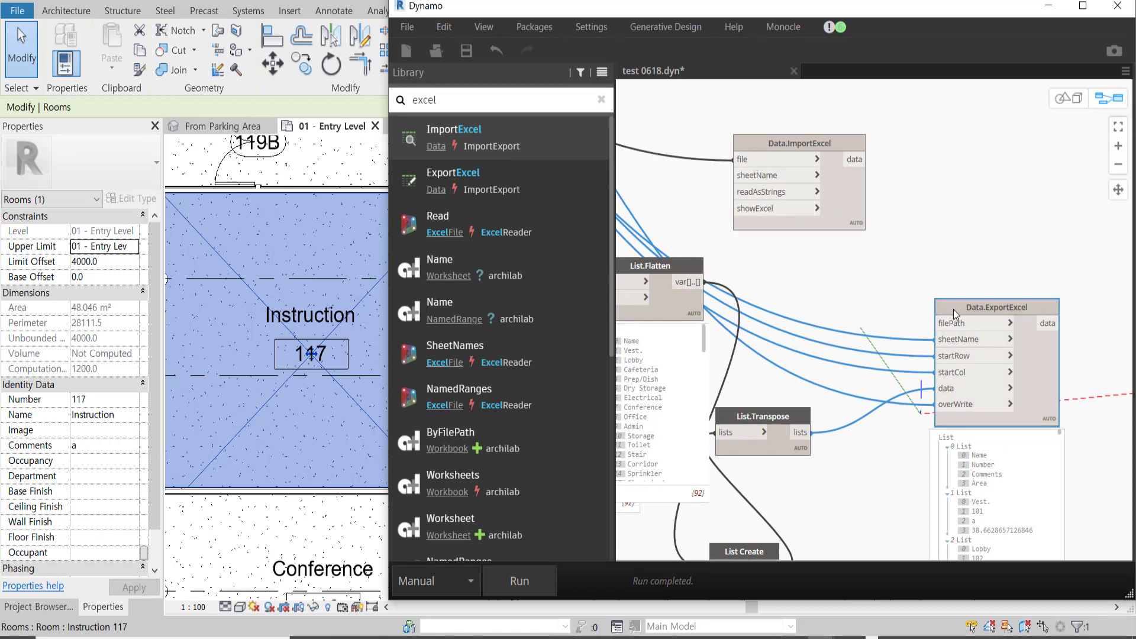
click(939, 340)
click(758, 175)
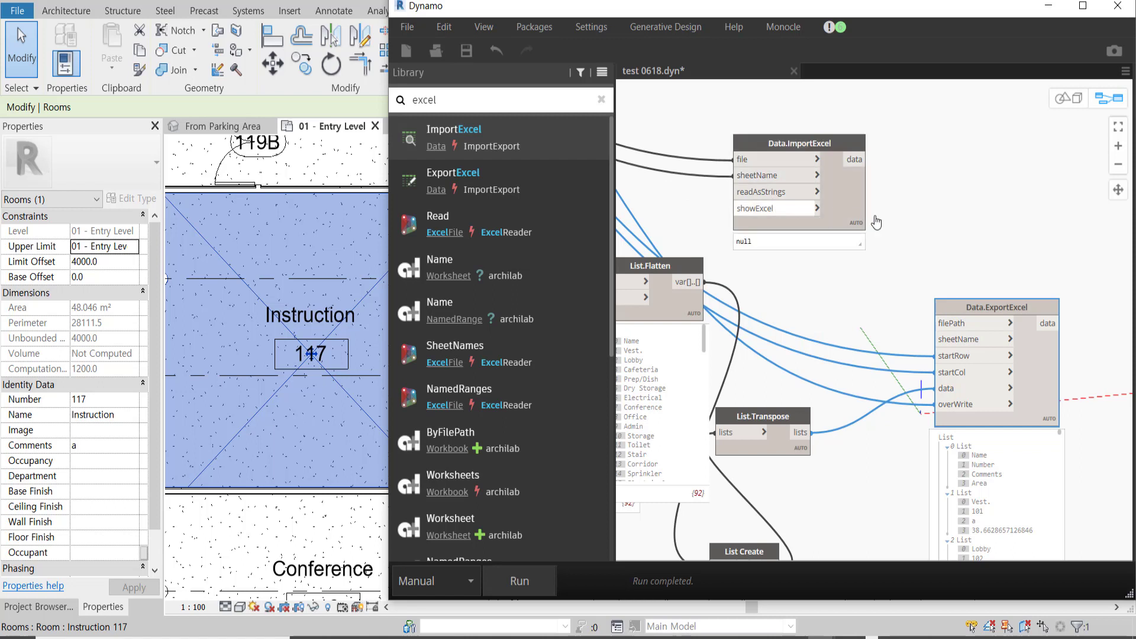
drag(852, 215, 899, 220)
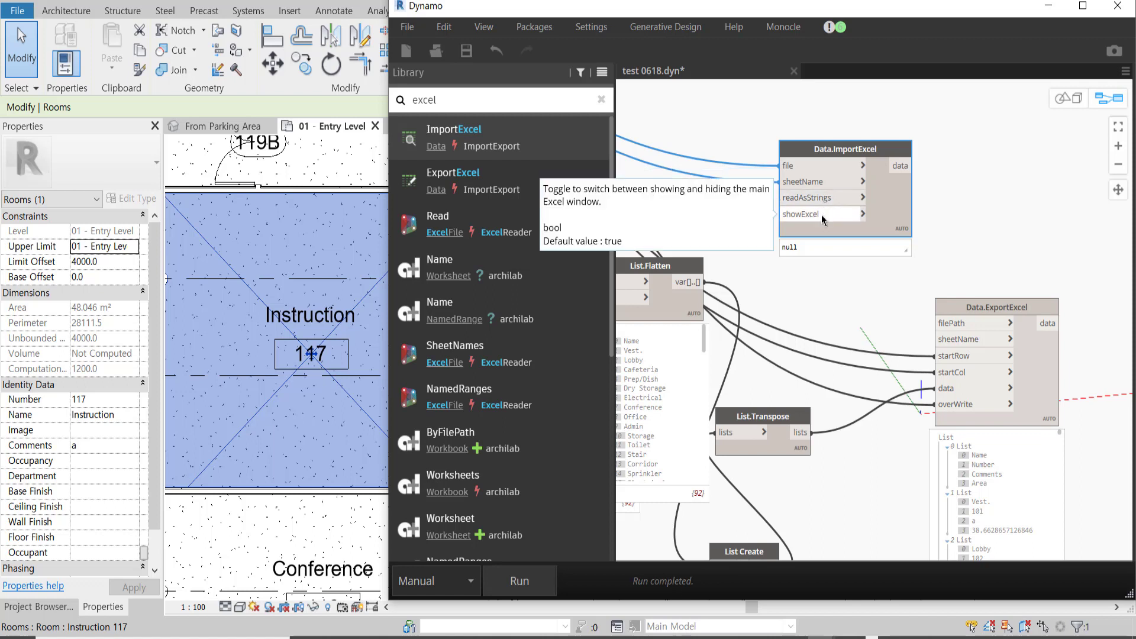
middle_drag(963, 201, 972, 216)
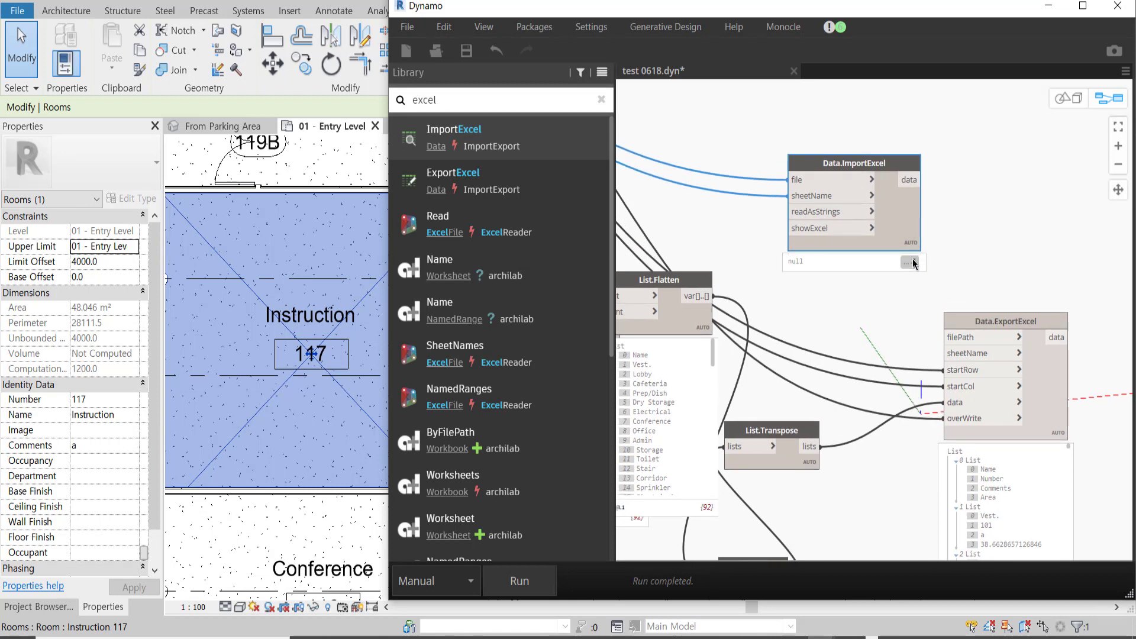
click(519, 581)
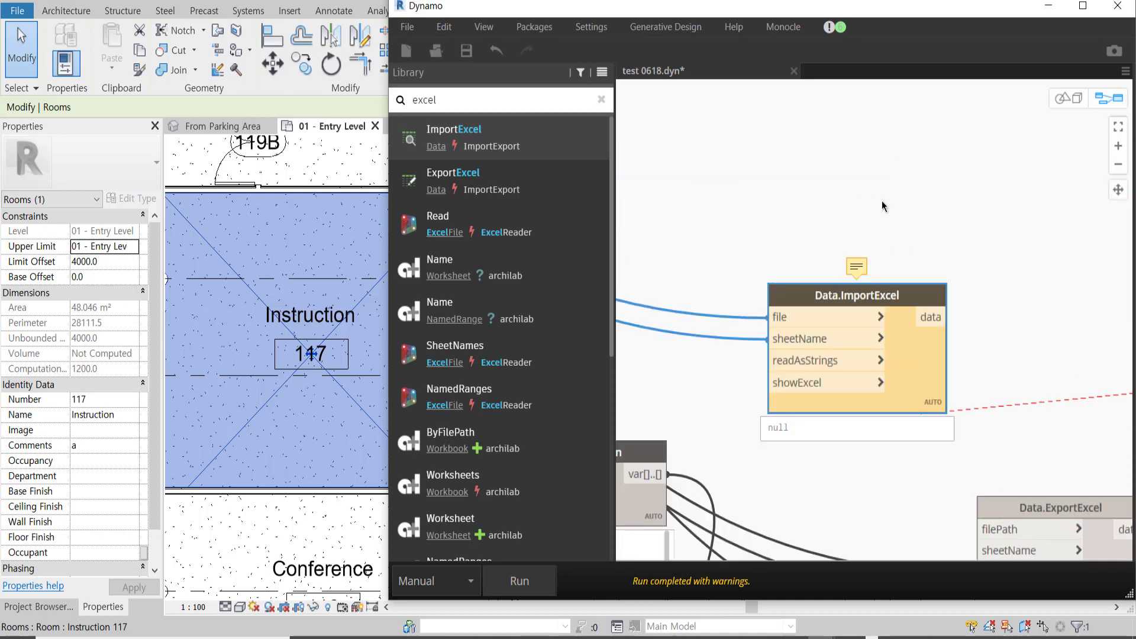
Step: Review the null result with warnings and search the library for 'file path'
scroll(843, 300, up, 5)
mouse_move(856, 267)
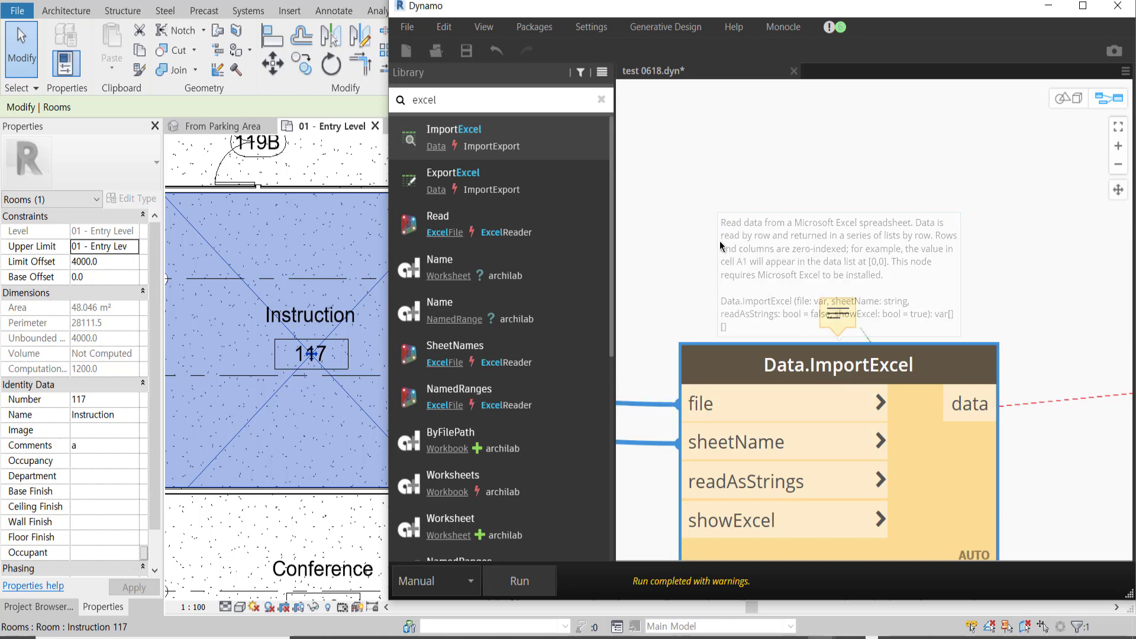
middle_drag(720, 240, 984, 241)
scroll(808, 291, down, 5)
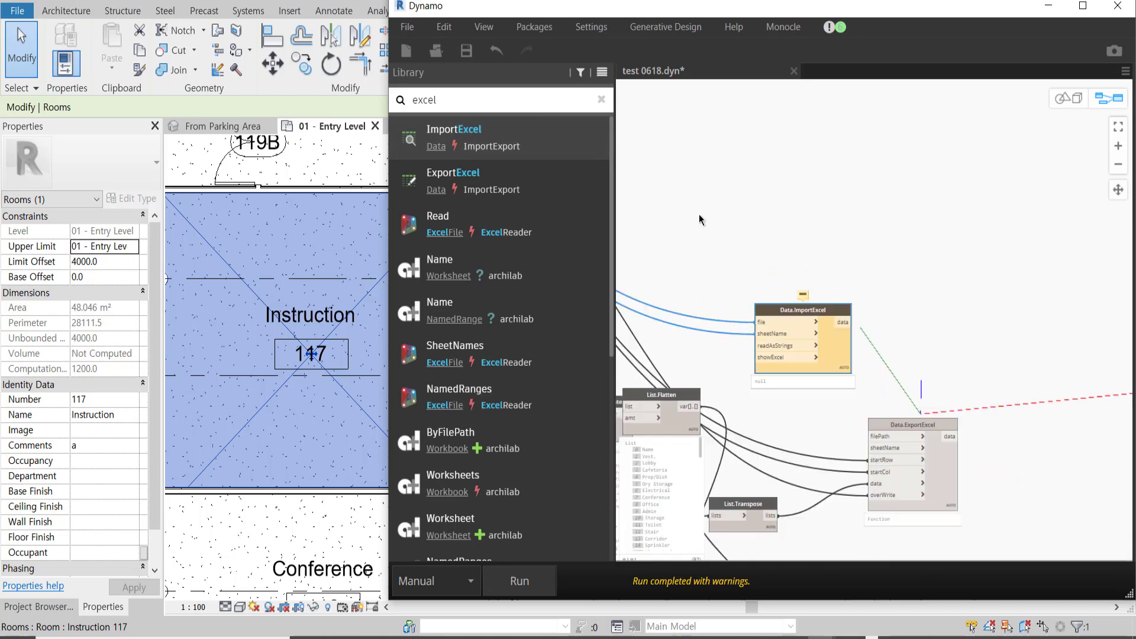
scroll(769, 237, down, 2)
scroll(831, 258, down, 2)
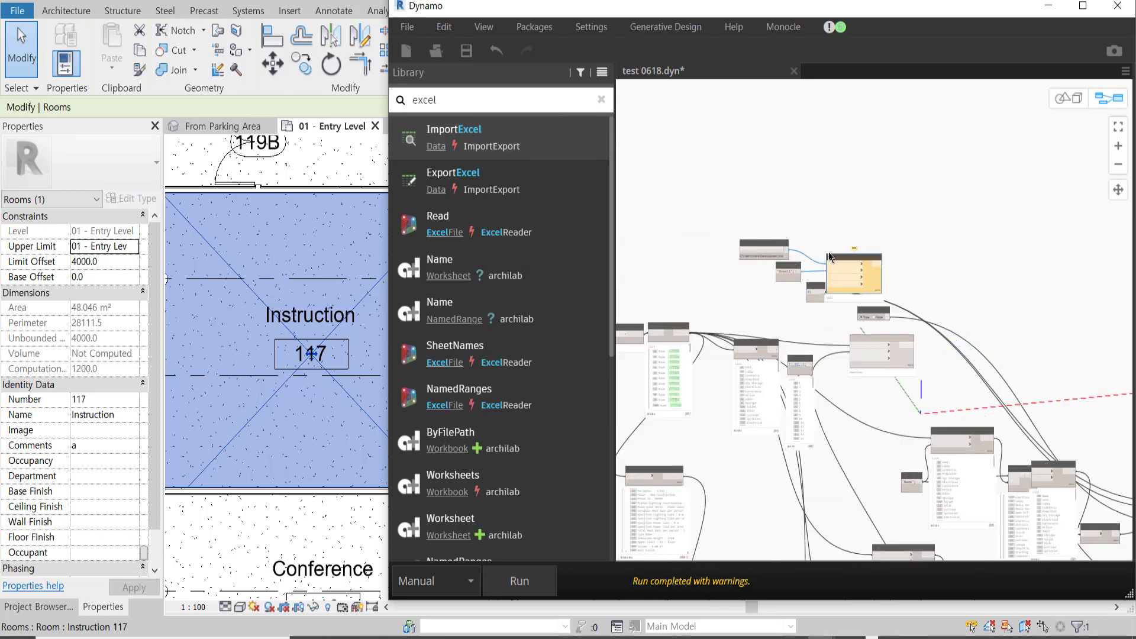
scroll(831, 257, up, 3)
scroll(811, 290, up, 2)
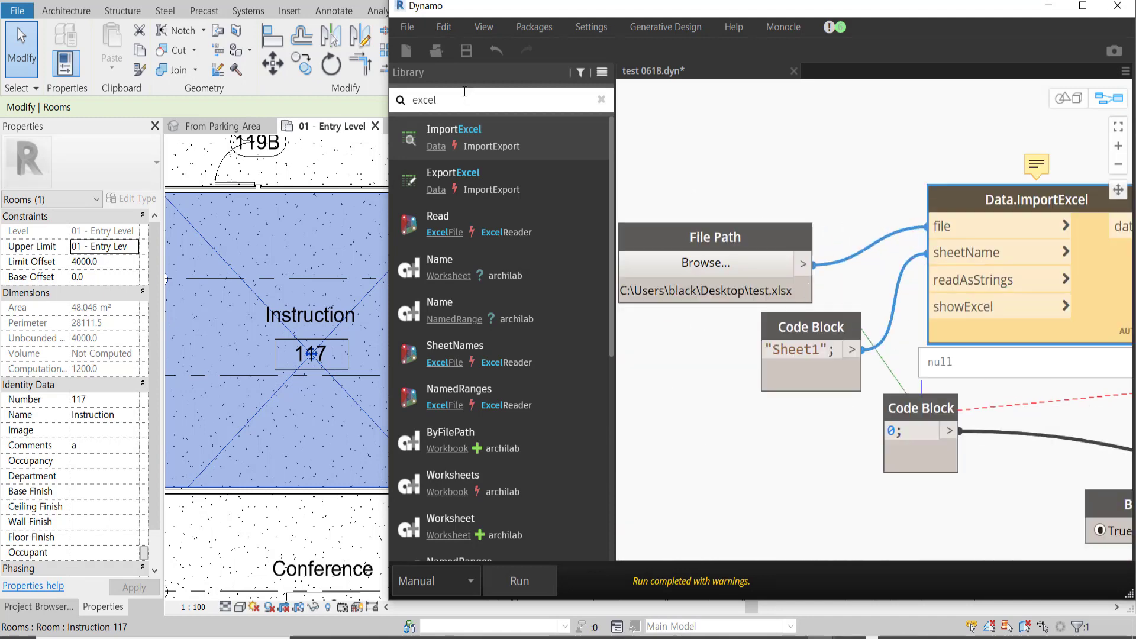
key(ctrl+a)
text(fi)
text(le path)
Step: Add, then delete, stray File Path, ImageTypes.FilePath and ImageTypeOptions.FilePath nodes
click(527, 136)
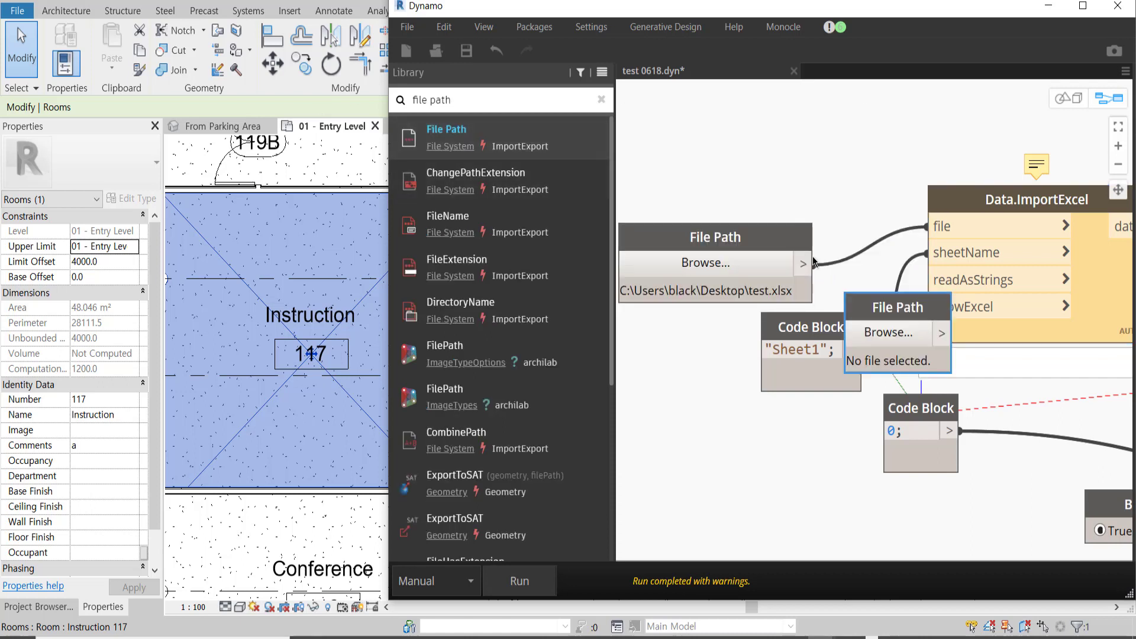
mouse_move(874, 298)
mouse_down()
mouse_move(831, 165)
mouse_move(694, 155)
mouse_up()
right_click(694, 155)
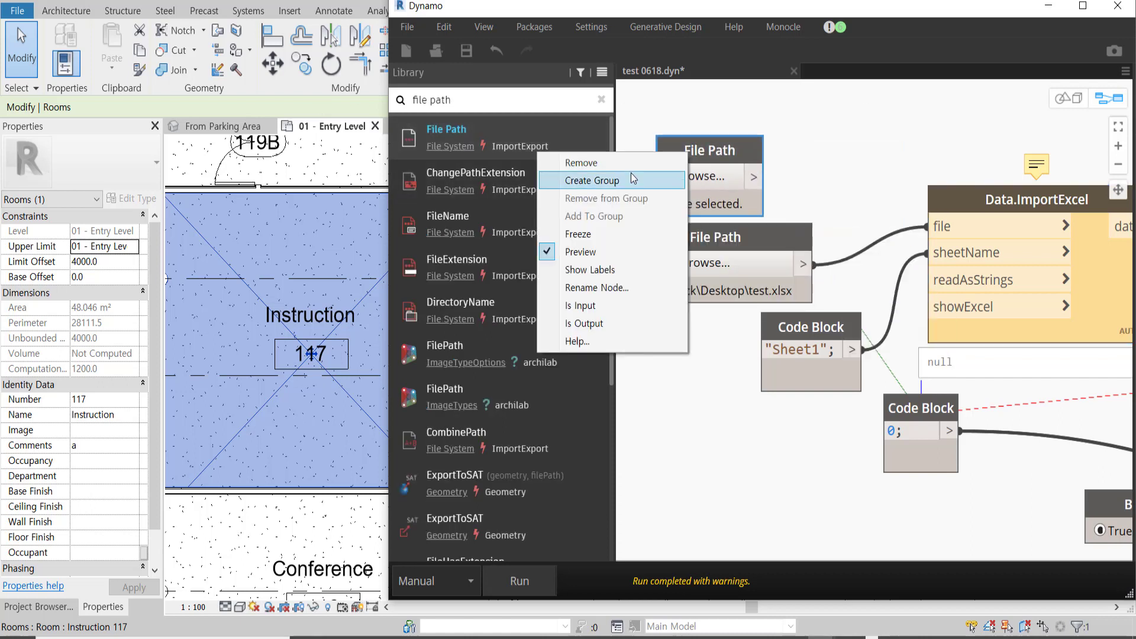
click(620, 173)
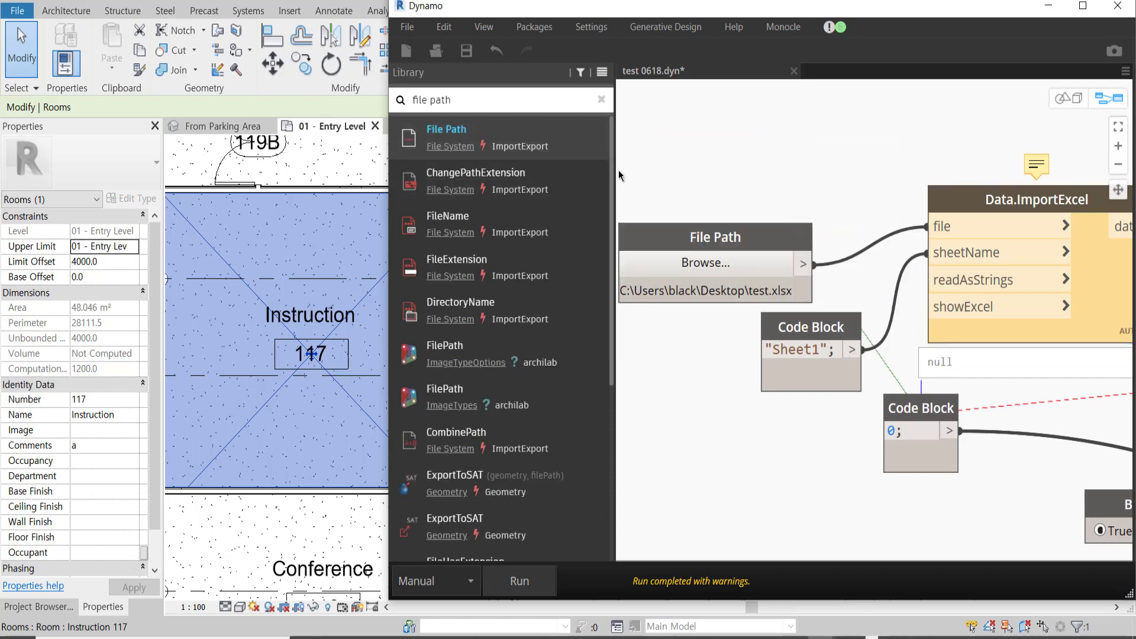
click(520, 360)
click(524, 404)
mouse_move(981, 339)
mouse_down()
mouse_move(894, 215)
mouse_move(888, 186)
mouse_up()
right_click(888, 186)
click(859, 190)
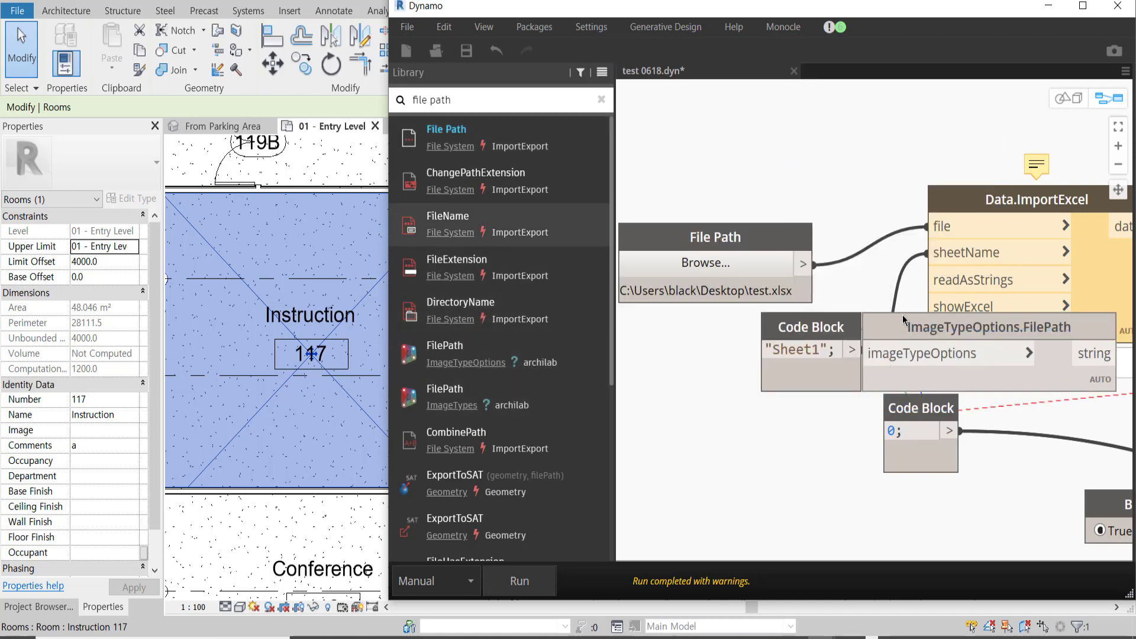
drag(904, 315, 867, 250)
right_click(864, 250)
click(805, 263)
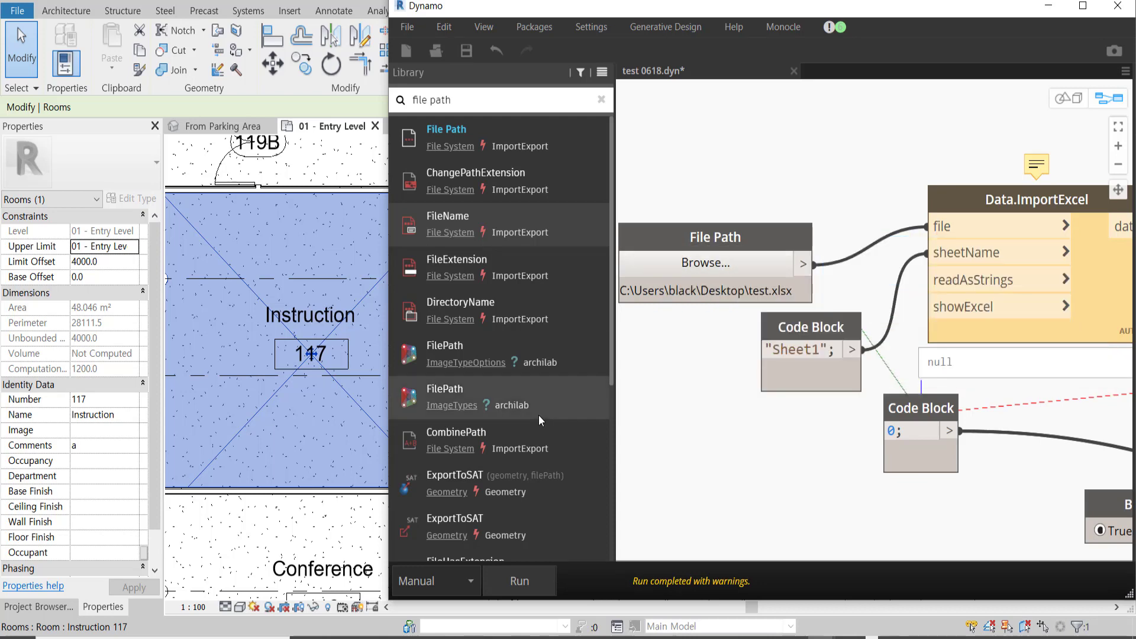
Step: Place a File Path node at the graph's top and add a Directory Path node
scroll(539, 414, down, 2)
key(BackSpace)
key(BackSpace)
key(BackSpace)
drag(898, 303, 793, 102)
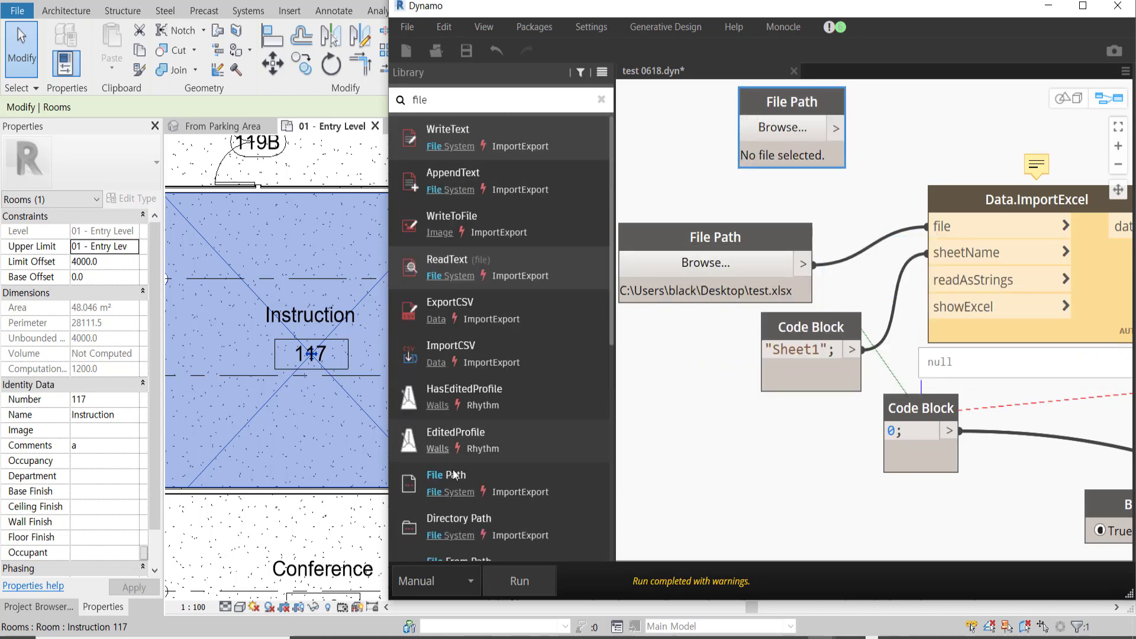
scroll(483, 489, down, 3)
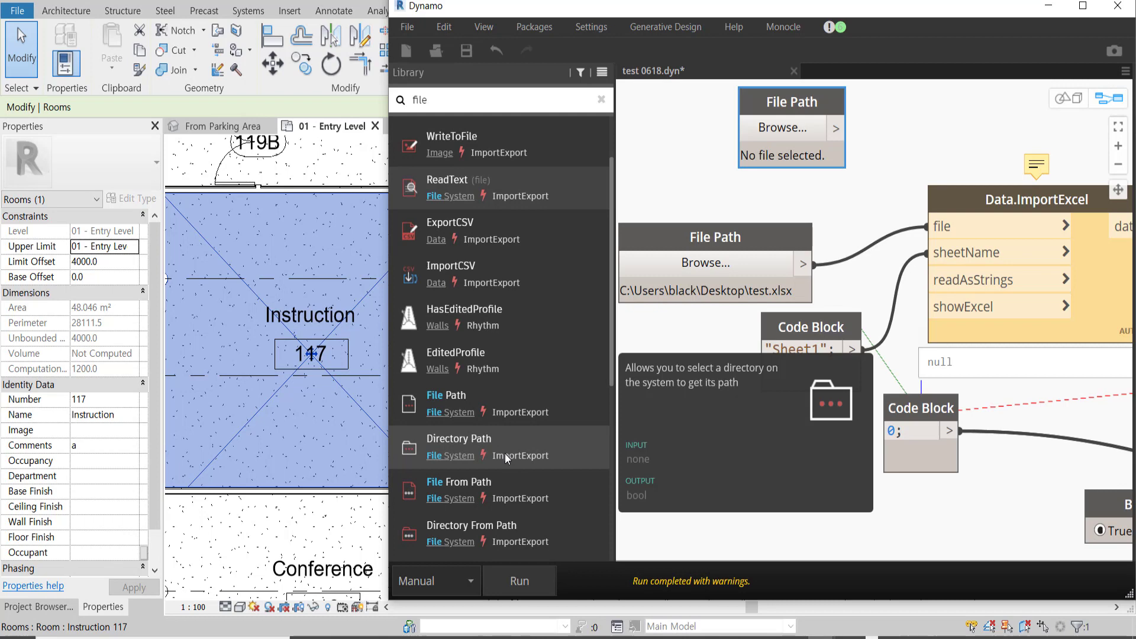
click(506, 453)
drag(888, 327, 850, 90)
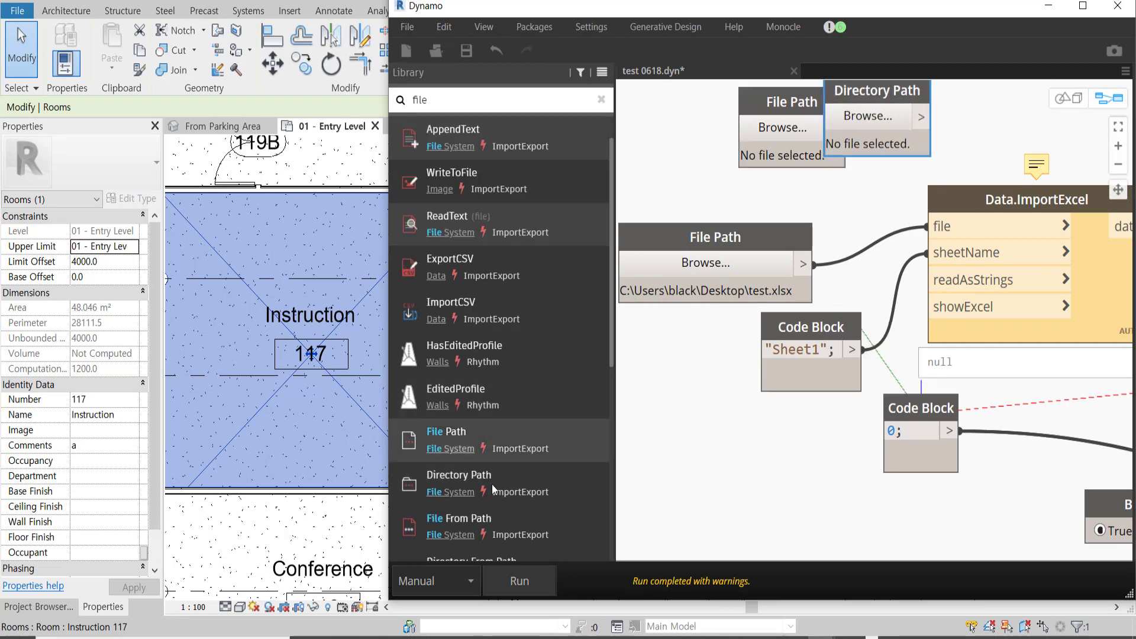
scroll(492, 484, down, 2)
Step: Insert a File From Path node between File Path and Data.ImportExcel's file input
click(525, 450)
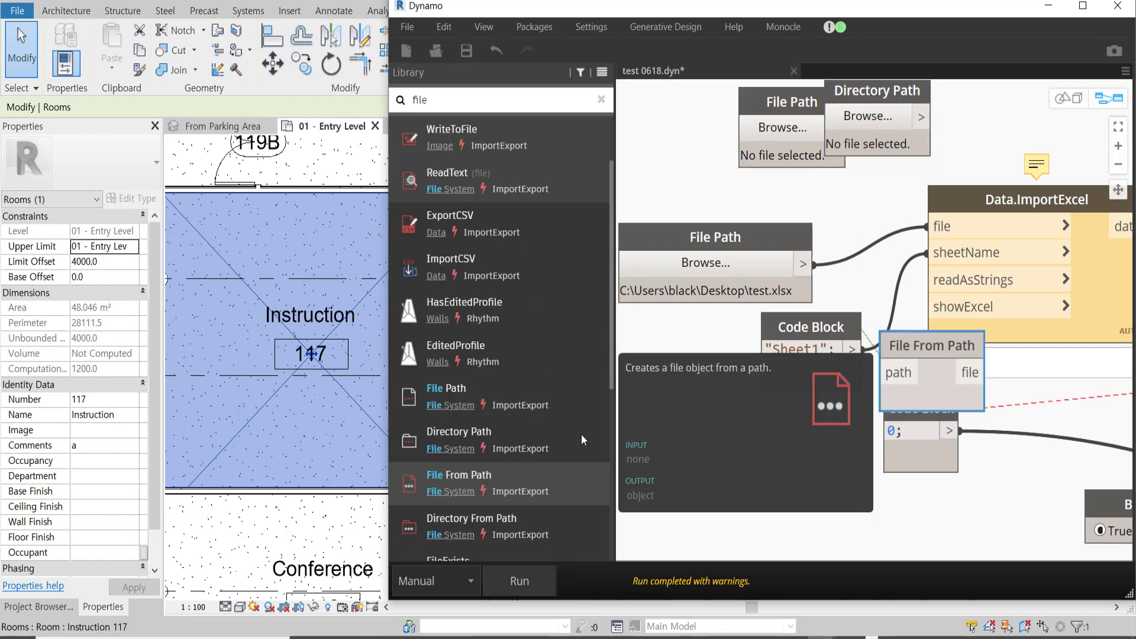
drag(914, 342, 857, 216)
click(803, 264)
click(843, 243)
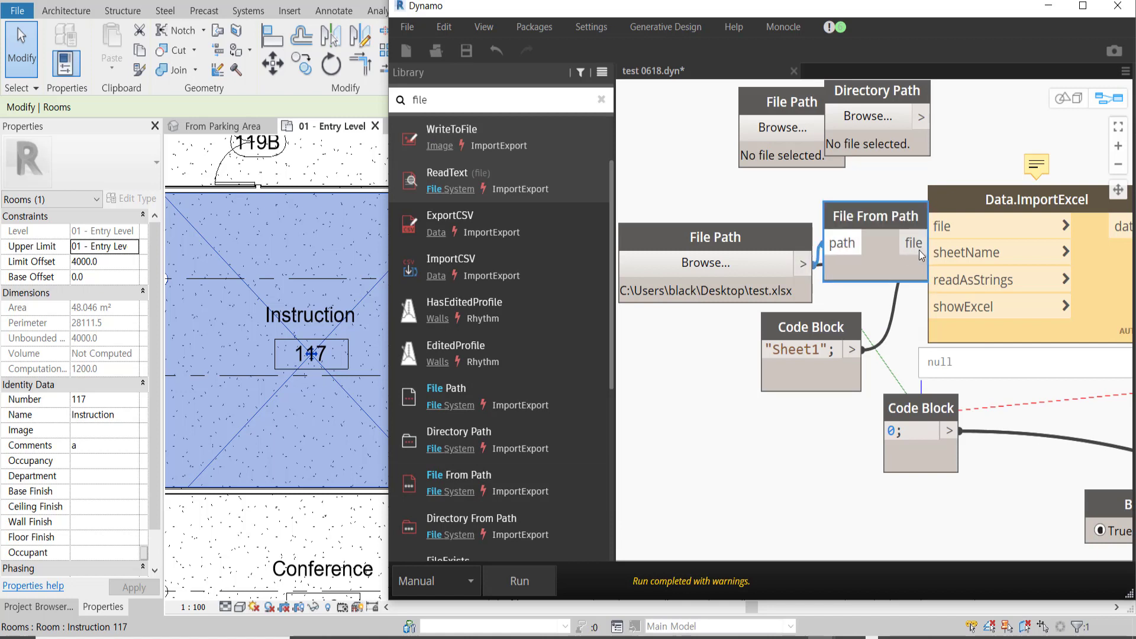
click(955, 228)
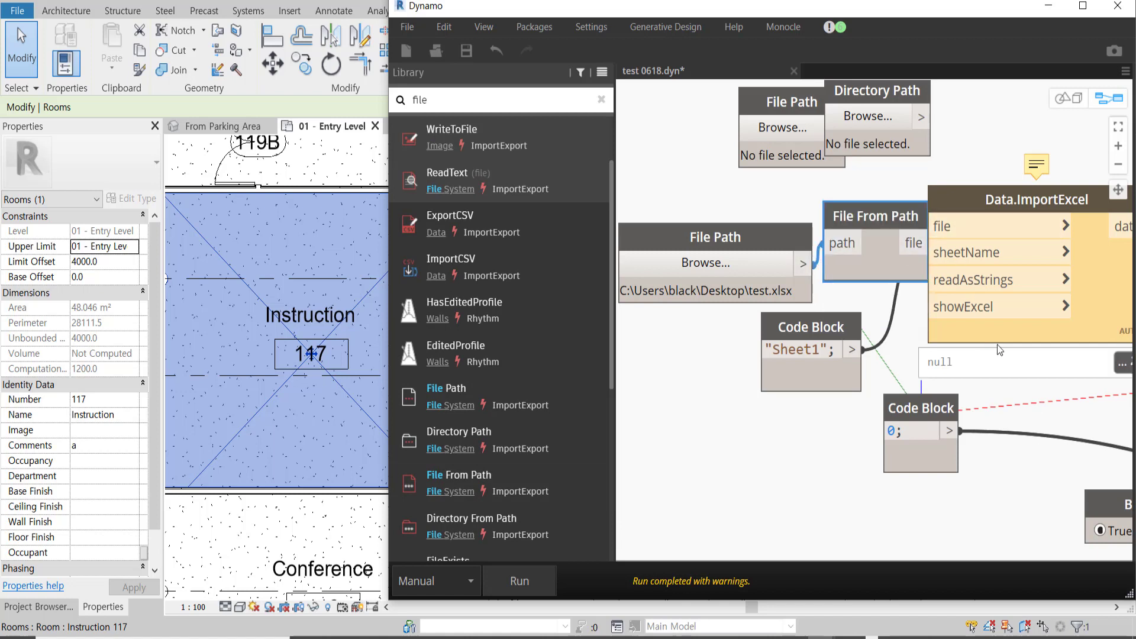
drag(1008, 337, 1047, 336)
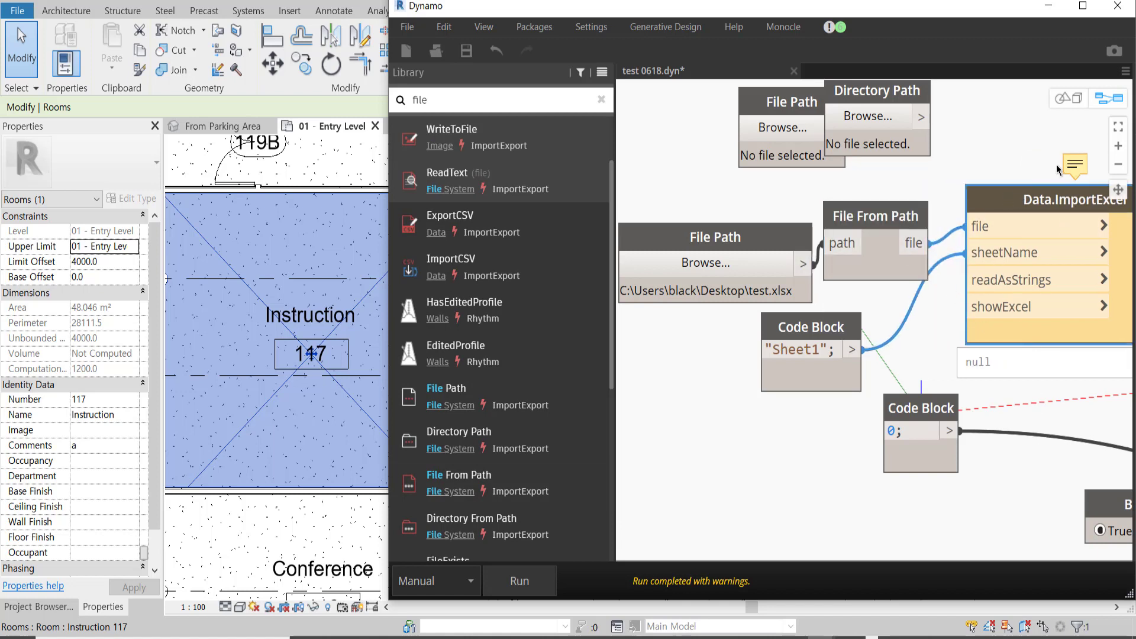
middle_drag(1069, 500, 918, 273)
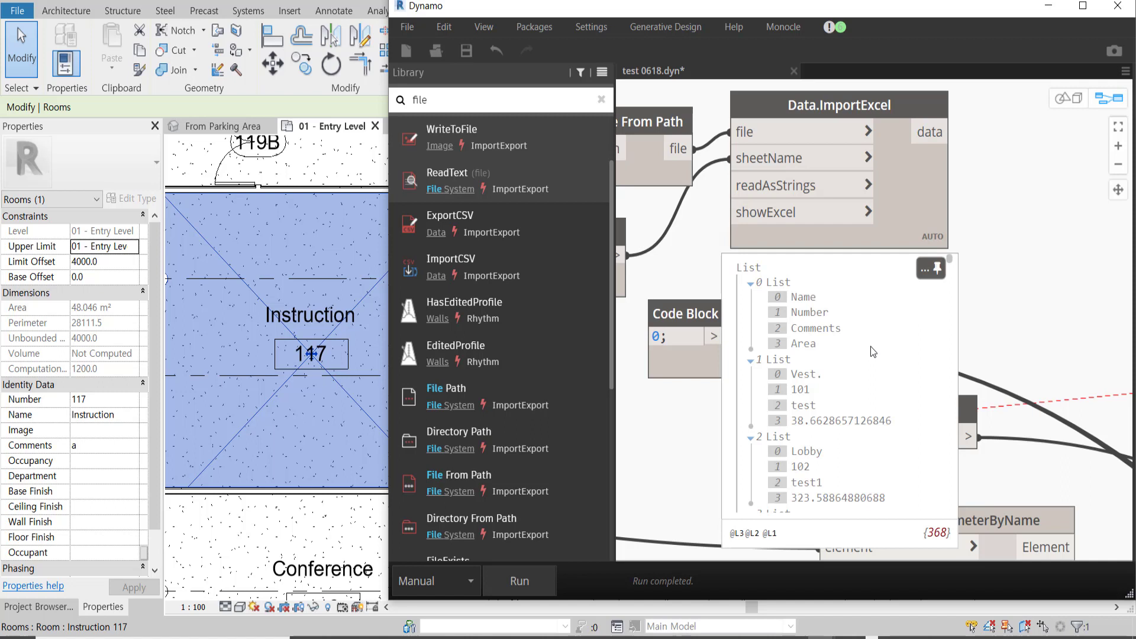
Step: Add a List.Transpose node and feed it the imported Excel data
middle_drag(953, 333, 882, 351)
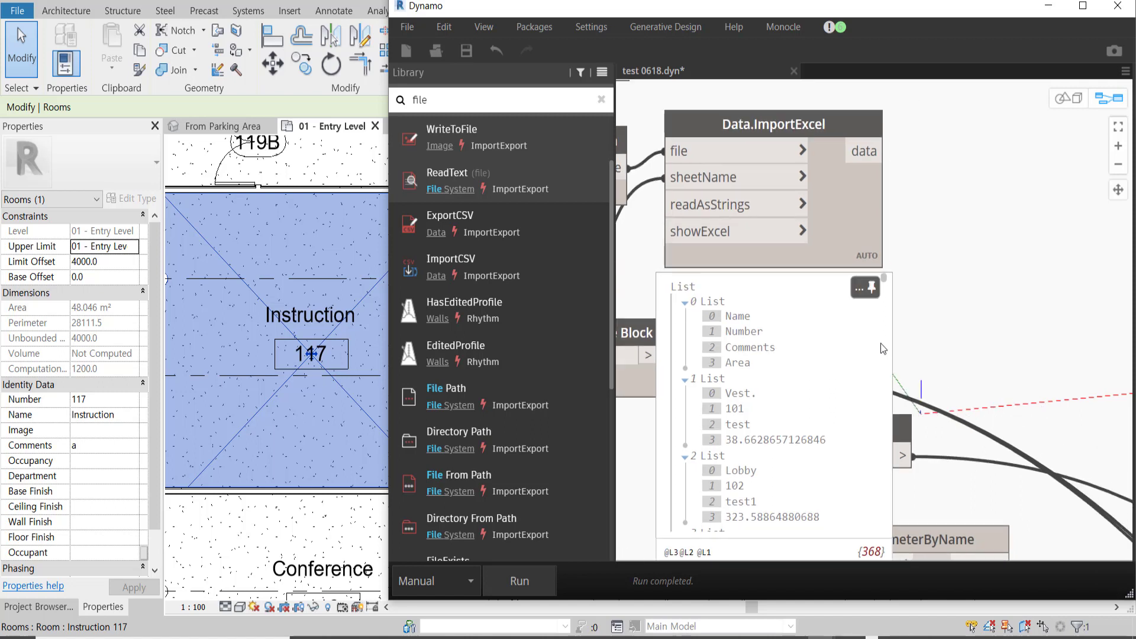
right_click(1027, 231)
text(tr)
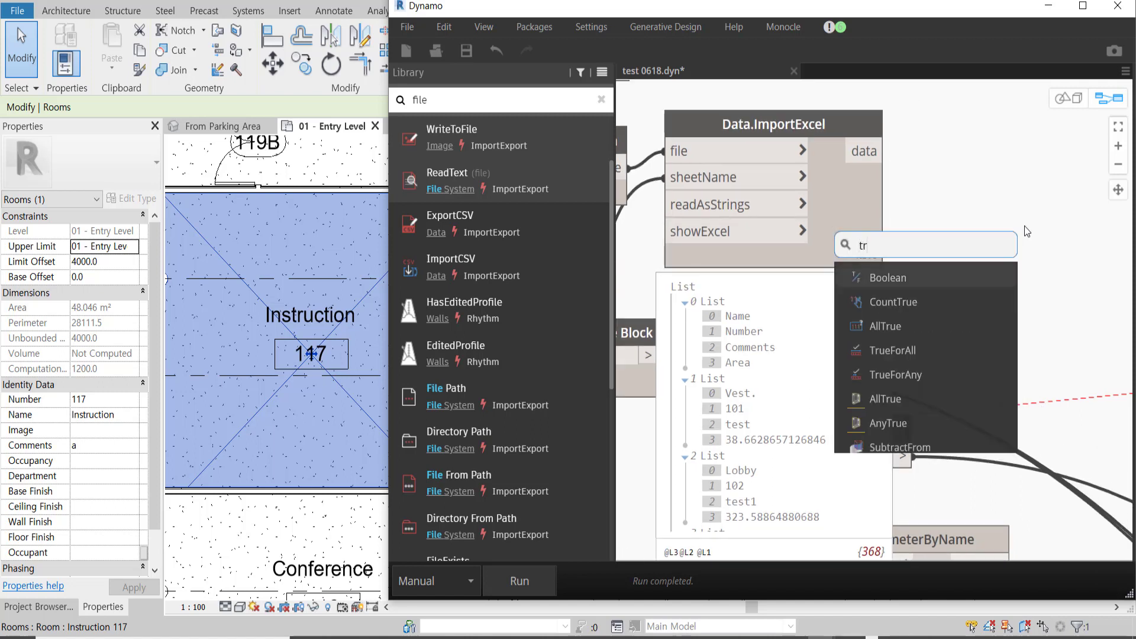
text(anspos)
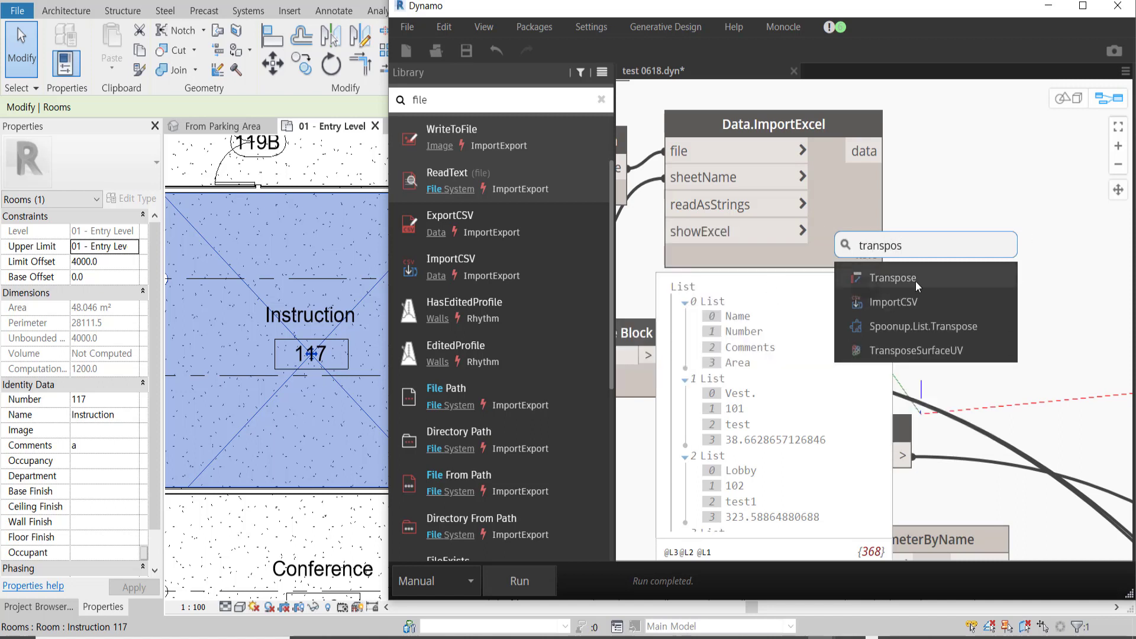
click(915, 282)
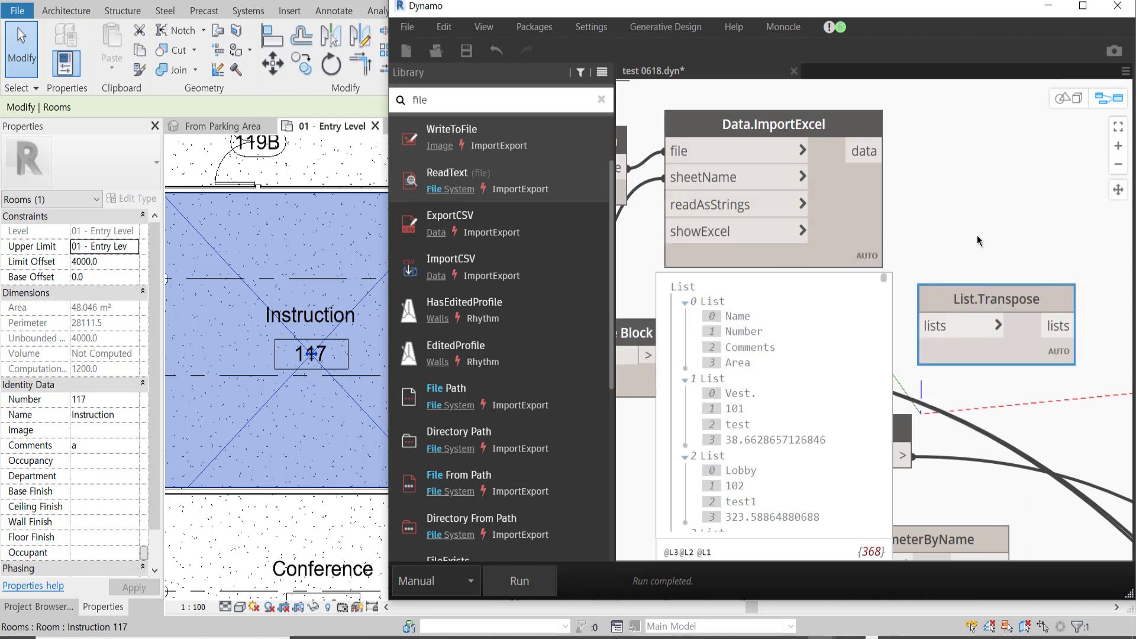
click(737, 316)
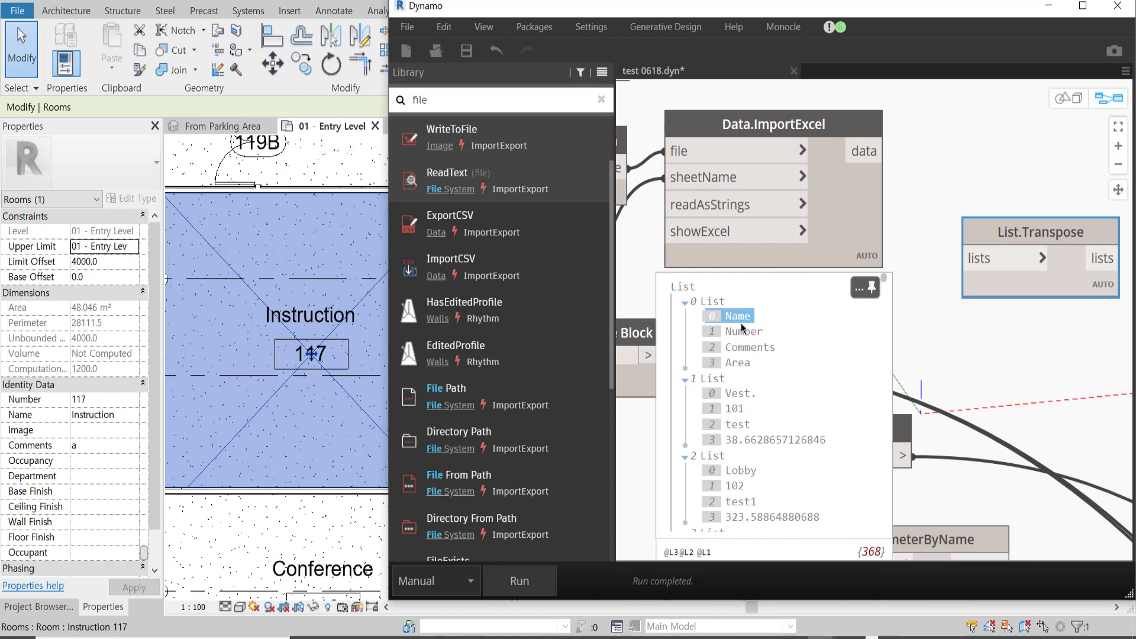
click(737, 393)
click(740, 470)
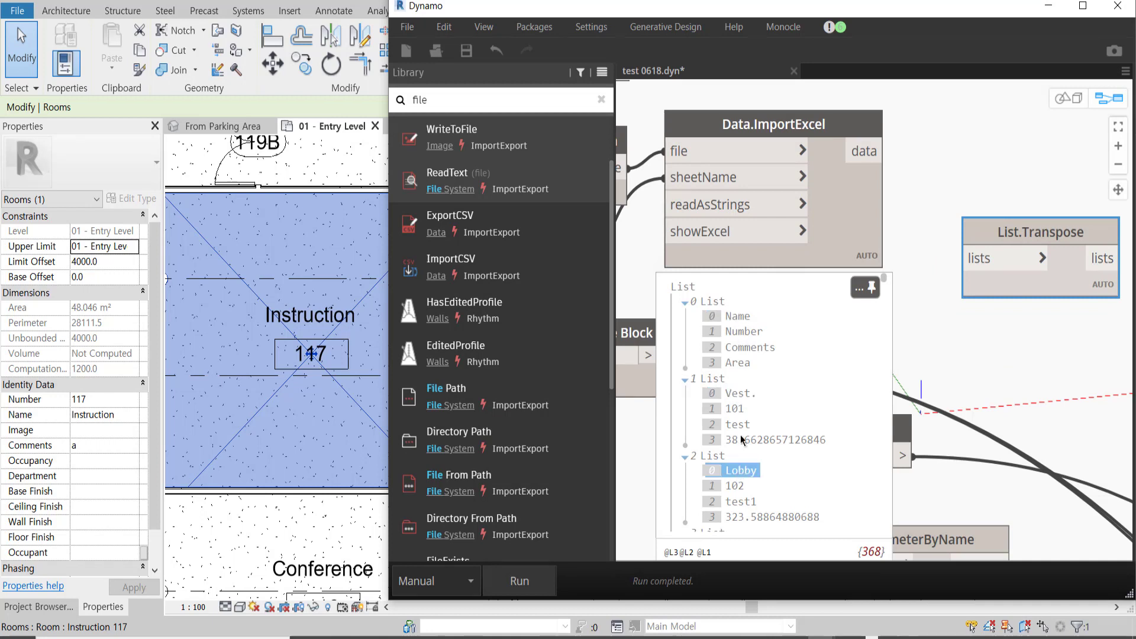
click(748, 333)
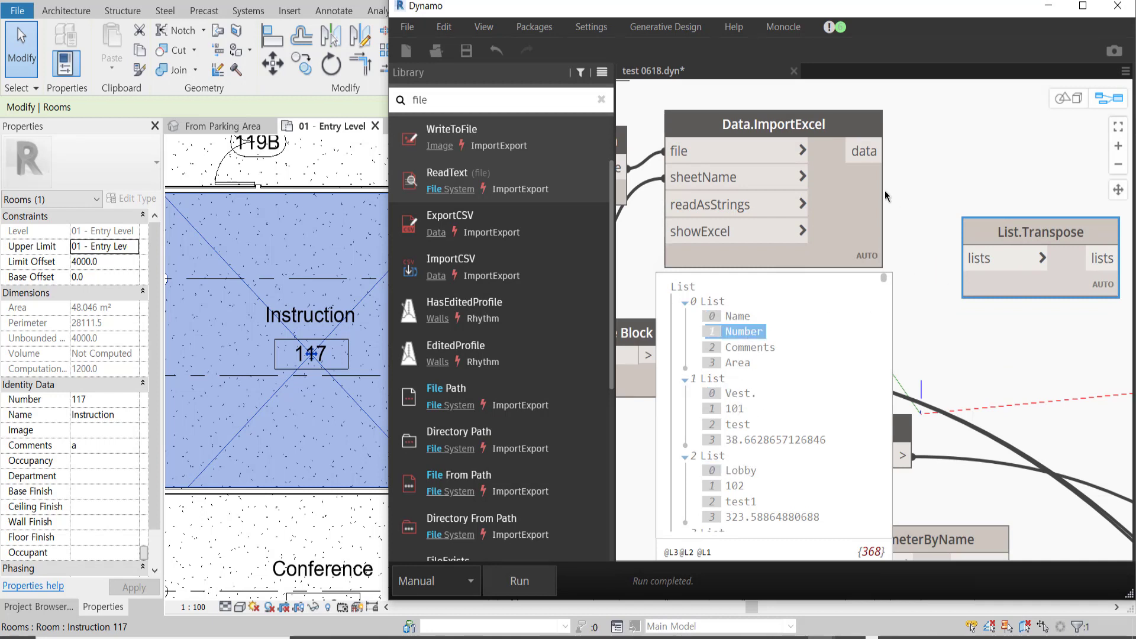
drag(884, 152, 967, 258)
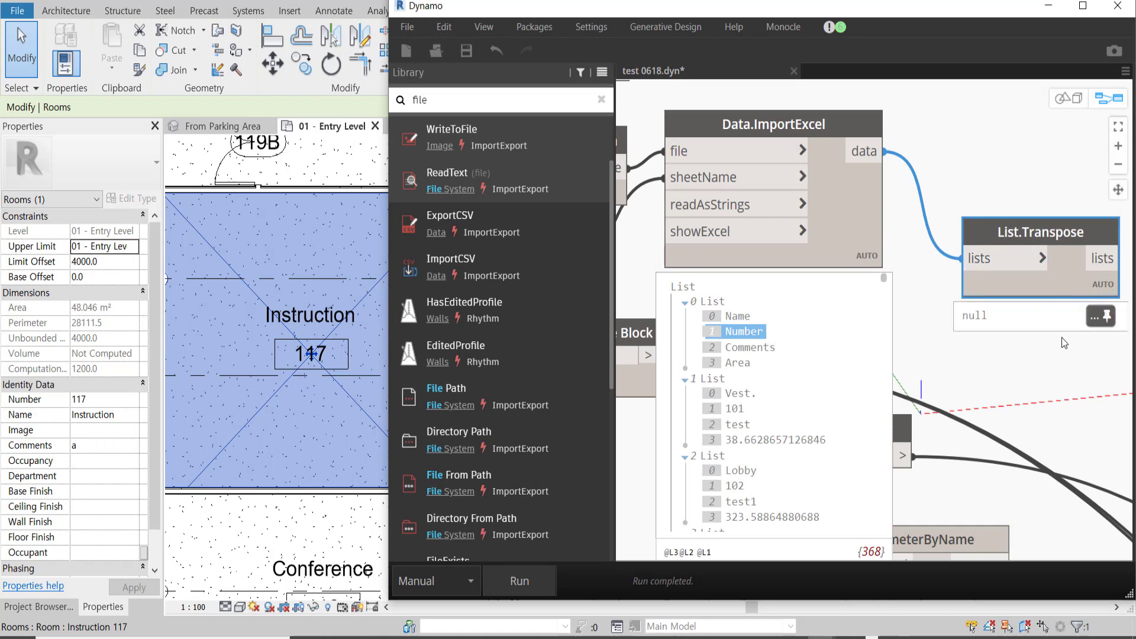
Step: Run with Automatic mode and expand the transposed list 2 showing Comments values
click(514, 586)
click(469, 584)
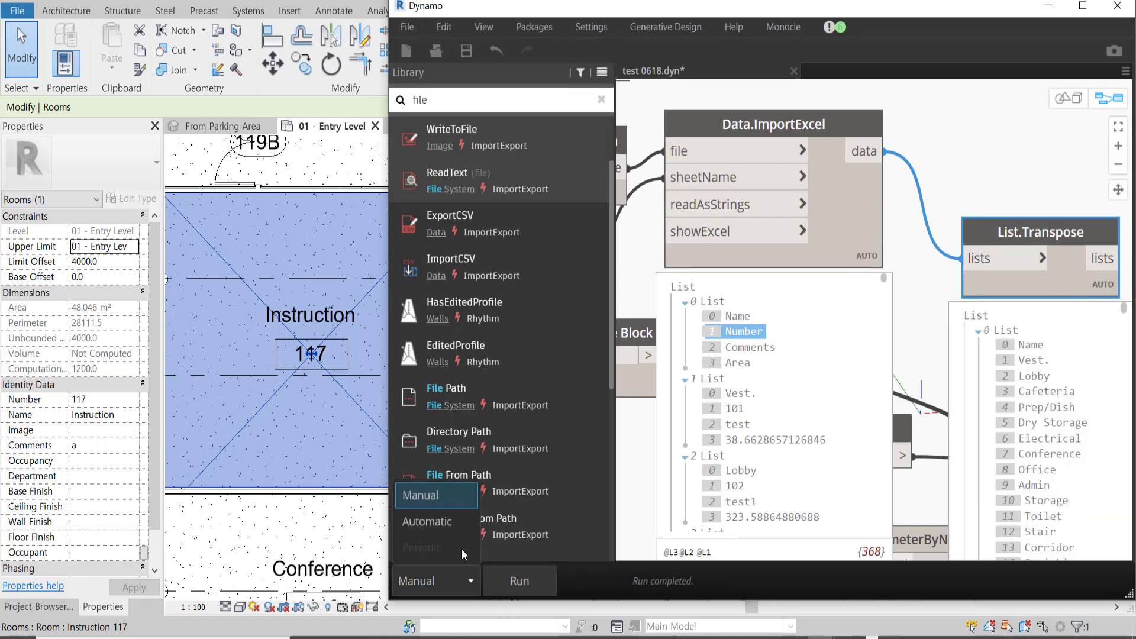
click(457, 524)
middle_drag(967, 363, 902, 314)
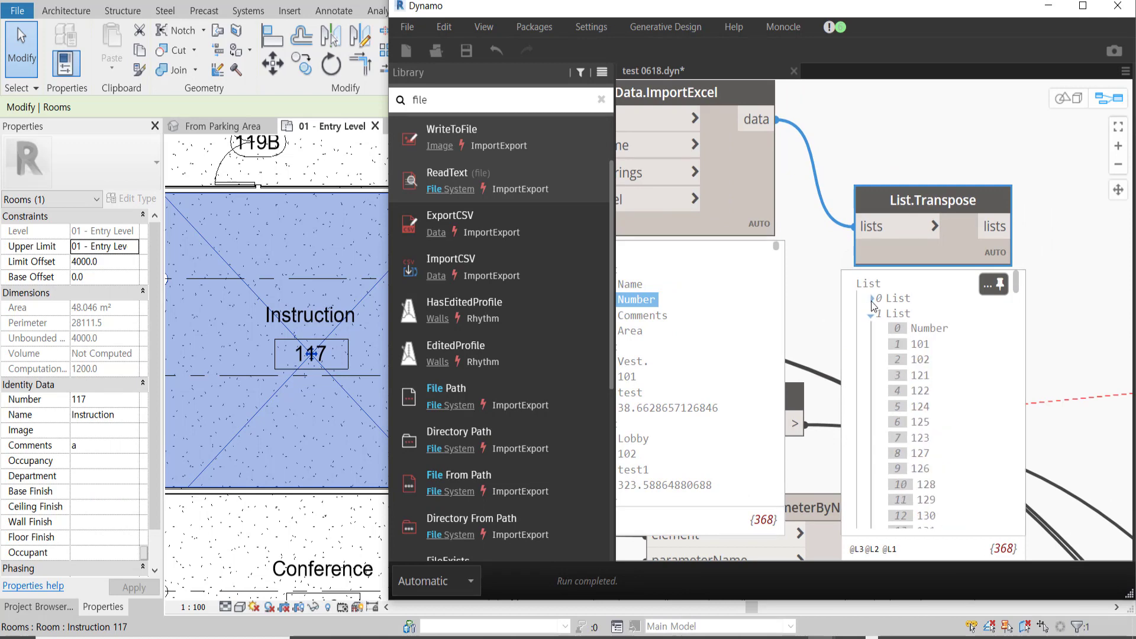
click(871, 301)
click(876, 316)
click(877, 317)
click(876, 331)
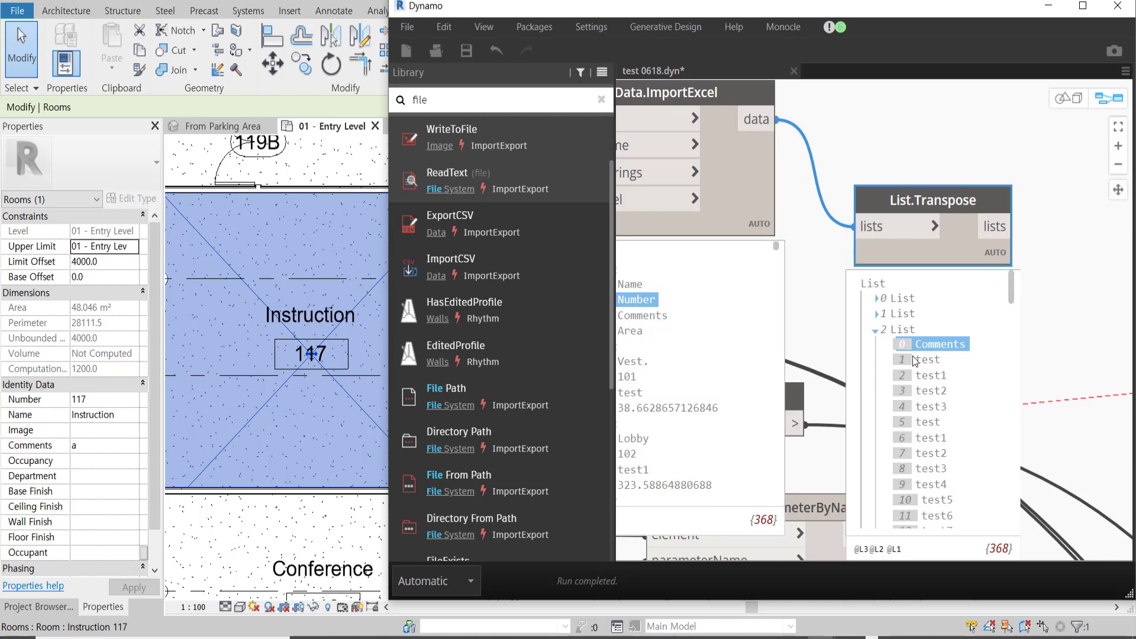
middle_drag(992, 352, 861, 388)
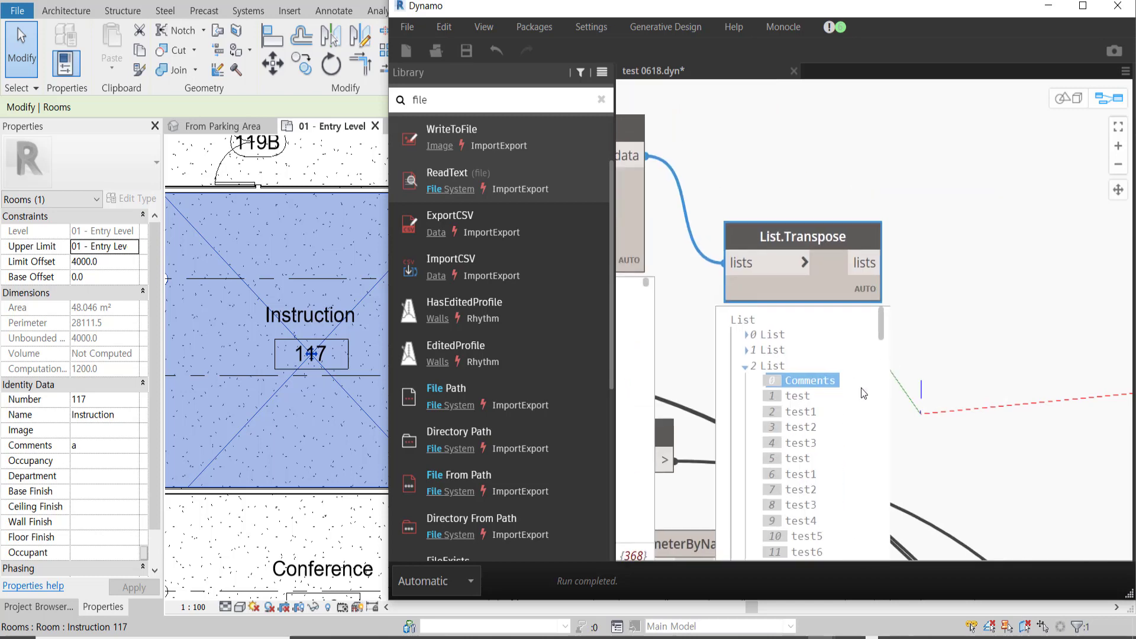
Step: Add a List.GetItemAtIndex node via the 'get' canvas search
click(766, 368)
right_click(1048, 276)
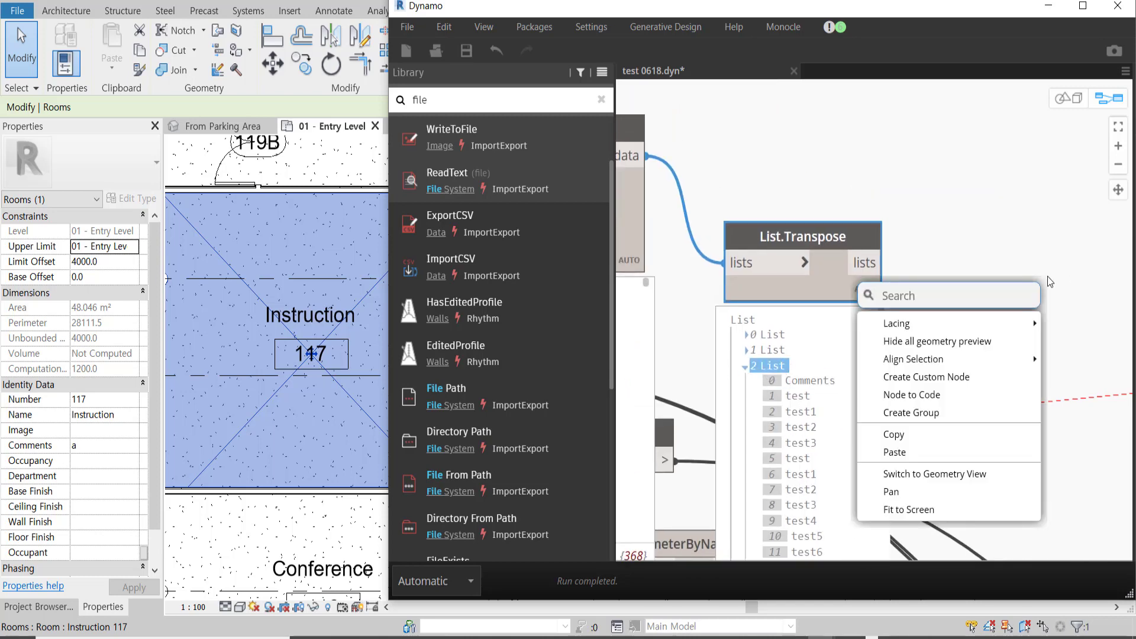
text(g)
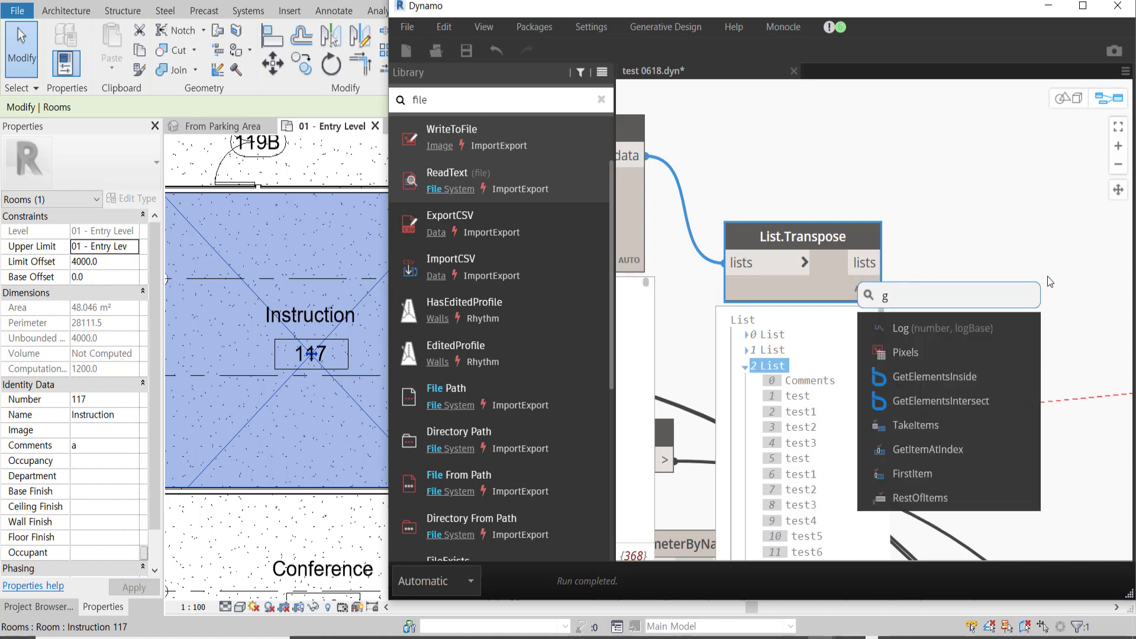
text(et)
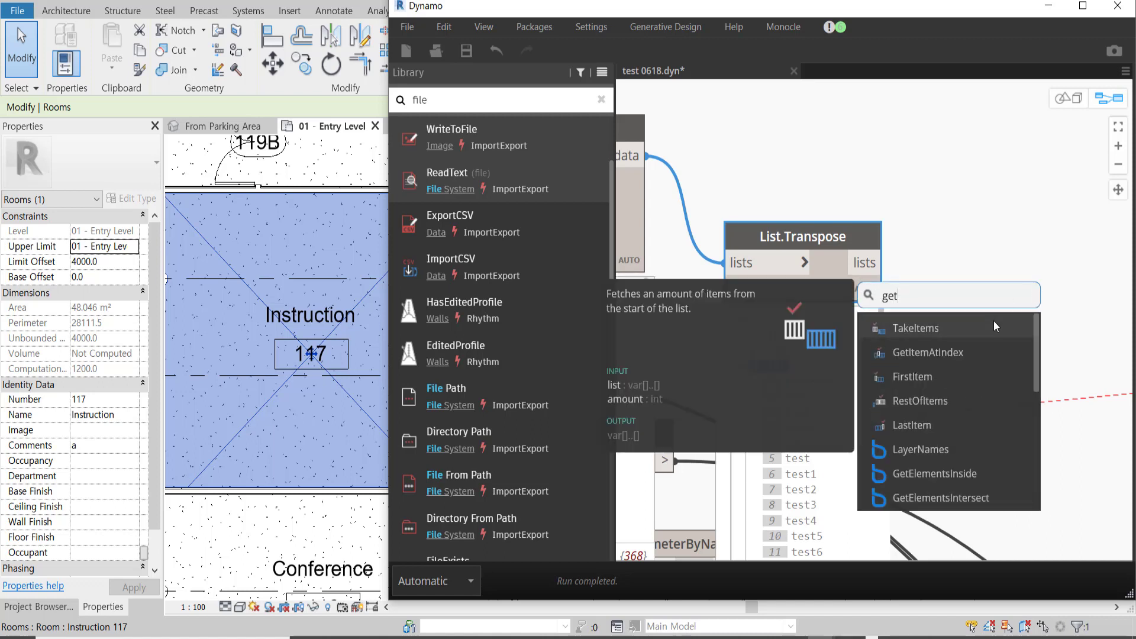
click(986, 348)
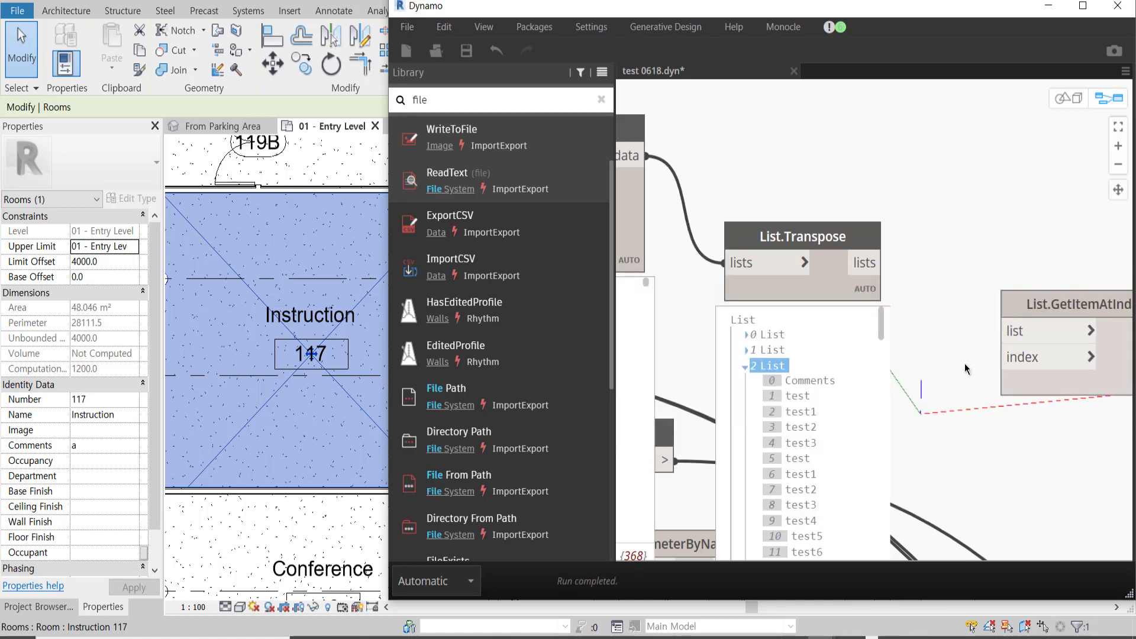
Step: Wire a '2;' Code Block into index and the List.Transpose output into list
double_click(966, 367)
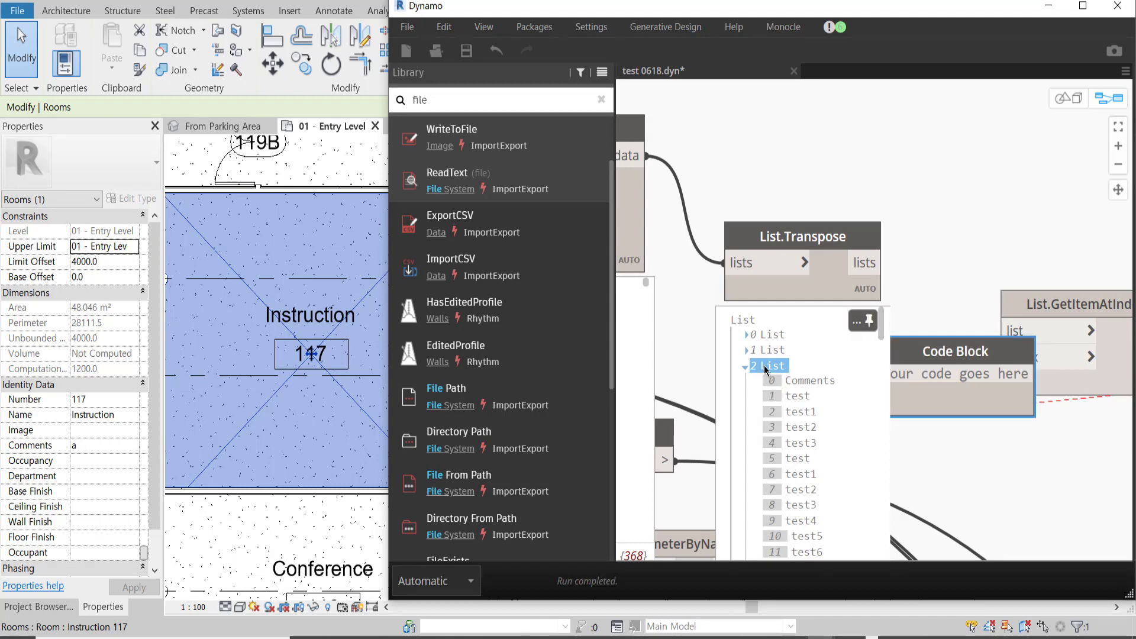
text(2;)
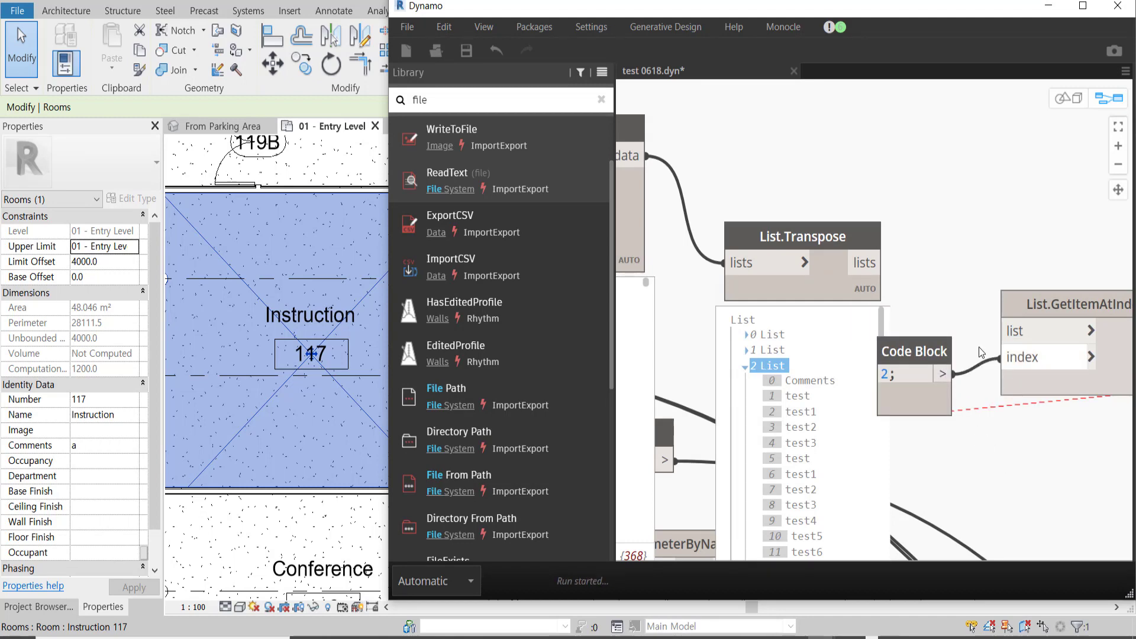
drag(944, 372, 1017, 357)
drag(872, 262, 1034, 339)
mouse_move(977, 402)
middle_down()
mouse_move(957, 379)
mouse_move(757, 310)
middle_up()
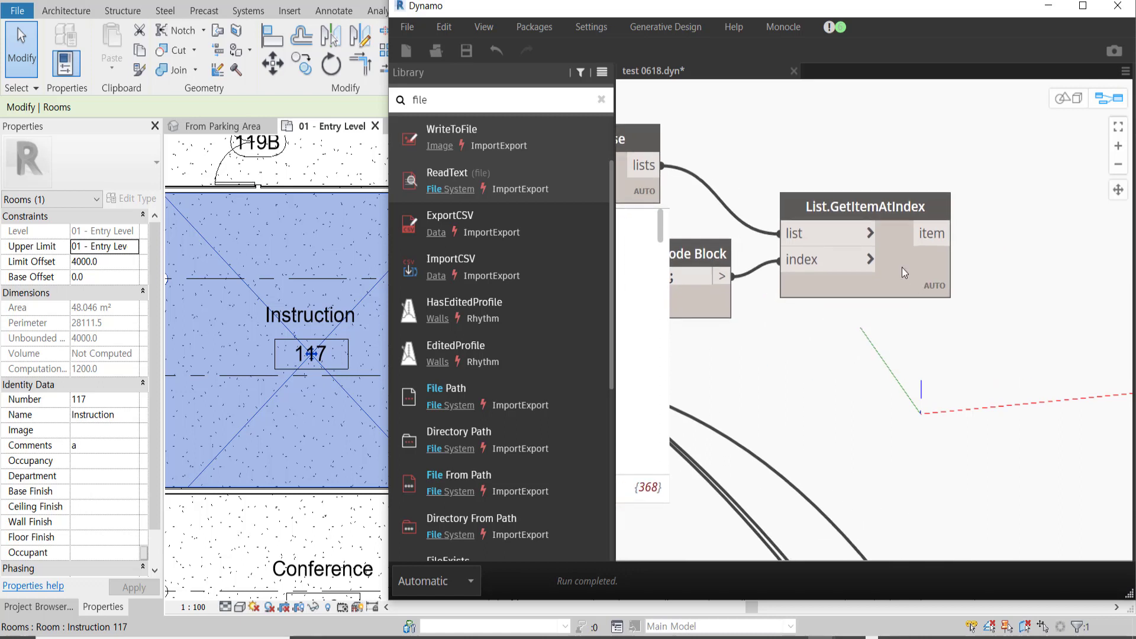
drag(917, 310, 921, 271)
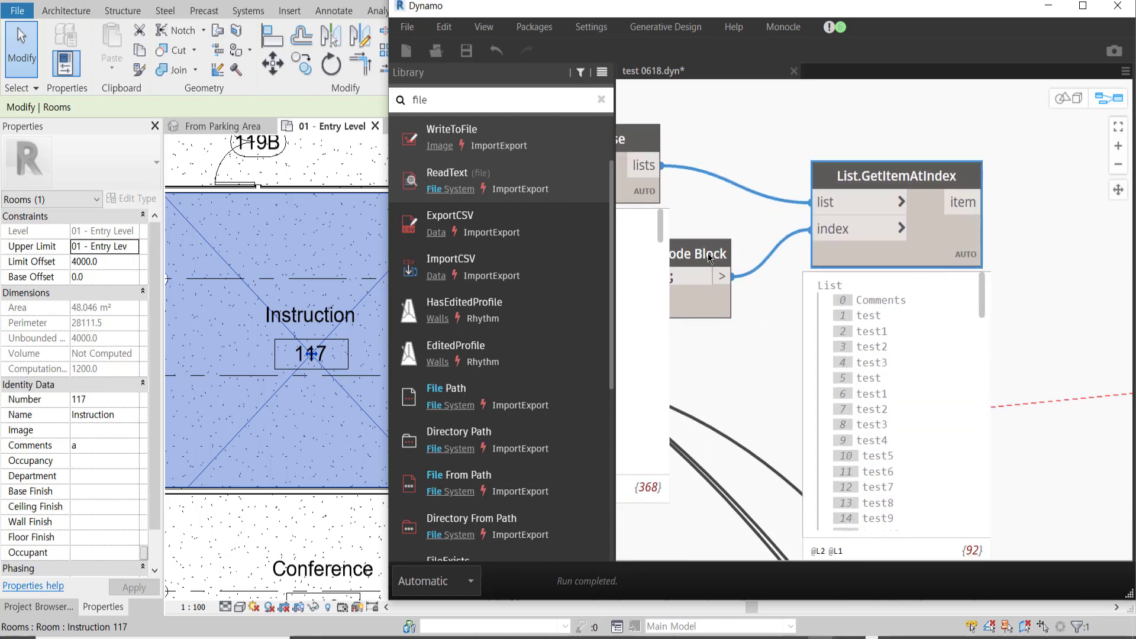
drag(709, 259, 744, 263)
middle_drag(789, 353, 787, 389)
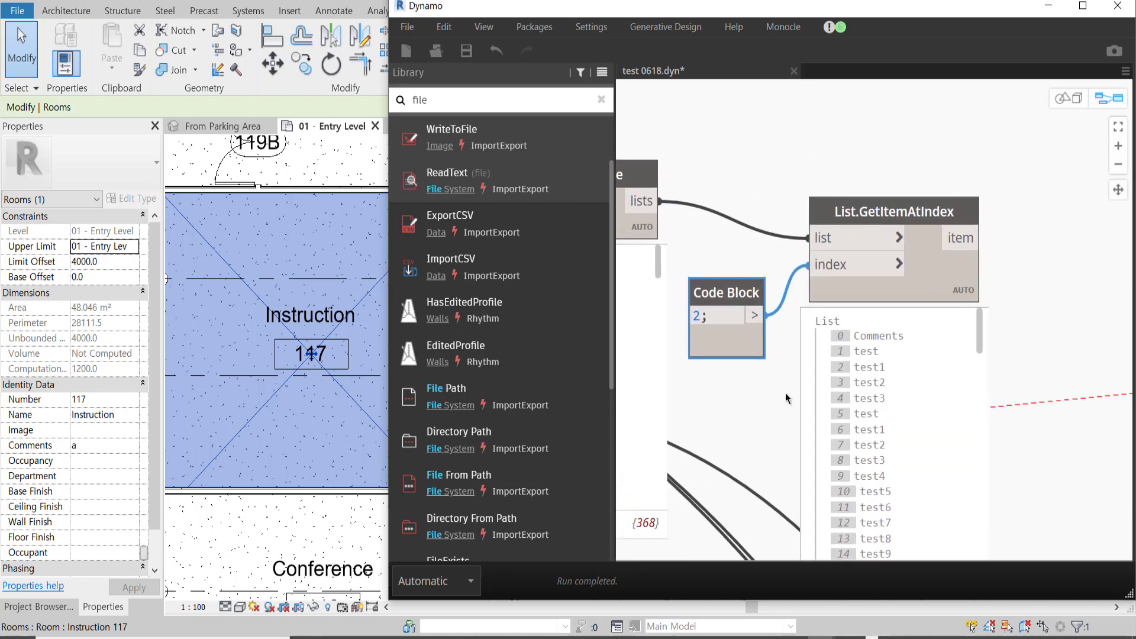
Step: Search the node library for 'first'
key(ctrl+a)
text(fi)
text(rst)
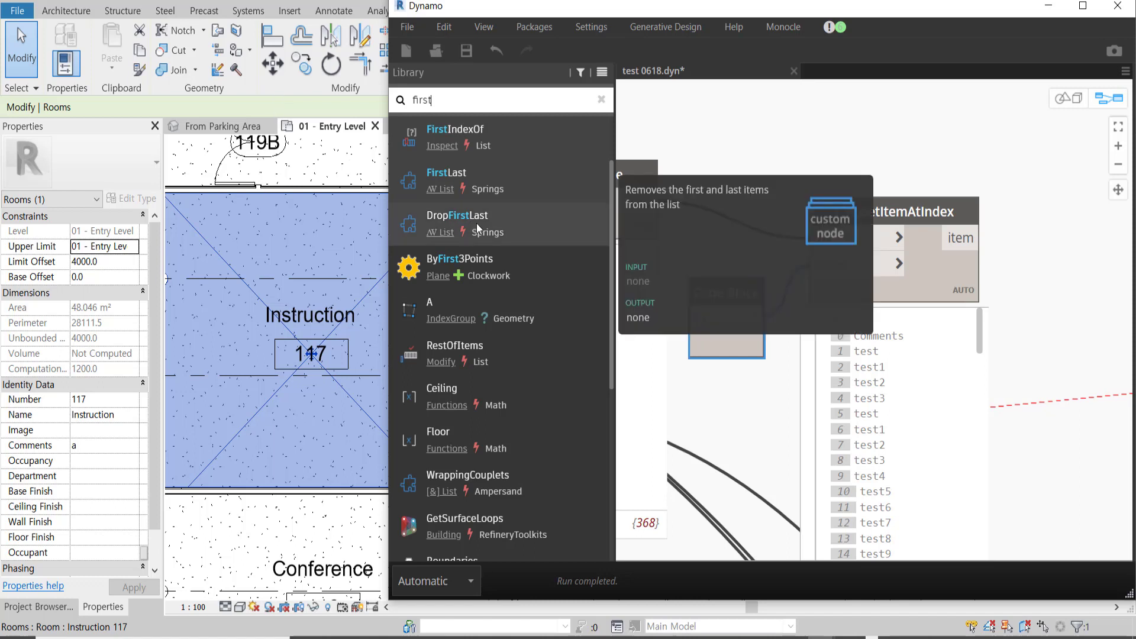
scroll(478, 225, up, 2)
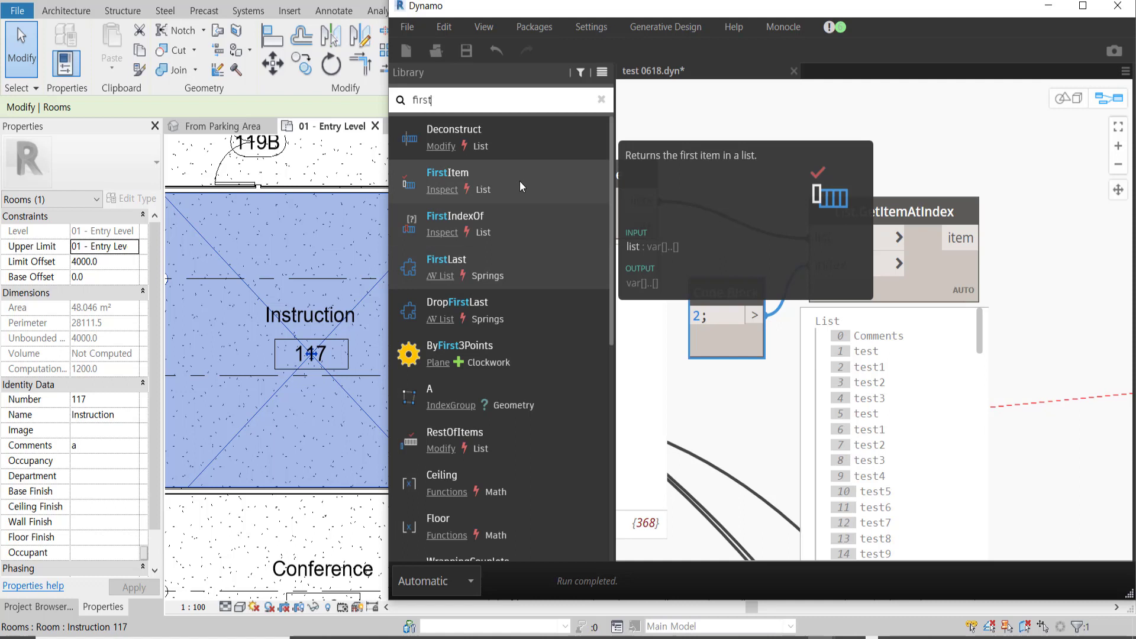
Step: Add a List.Deconstruct node and feed the Comments list into it
click(541, 132)
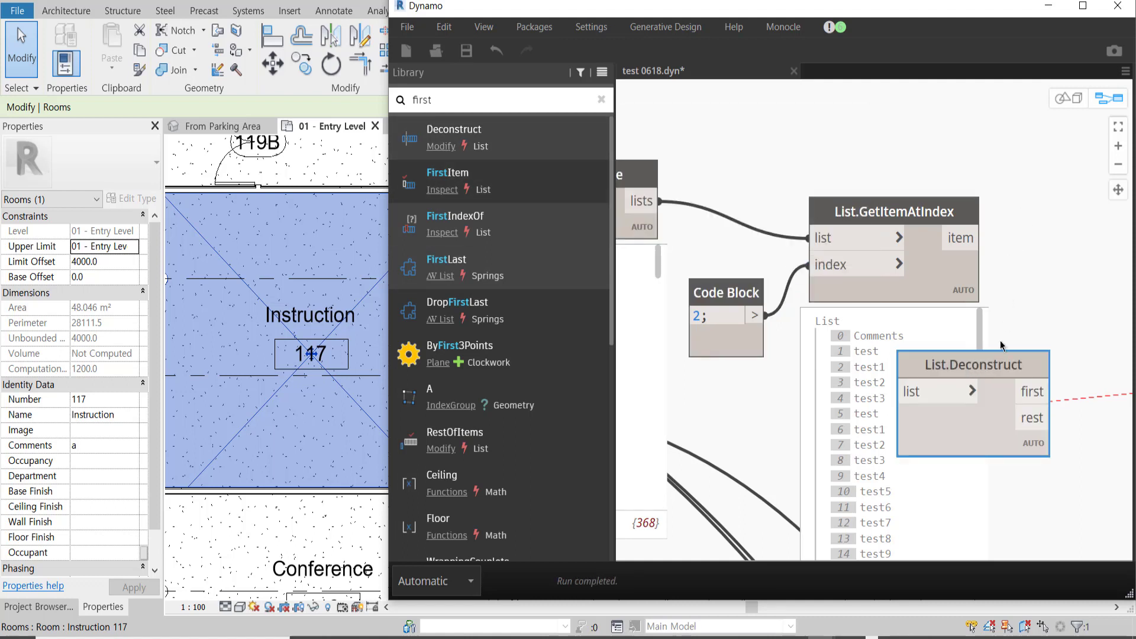
drag(911, 287, 938, 237)
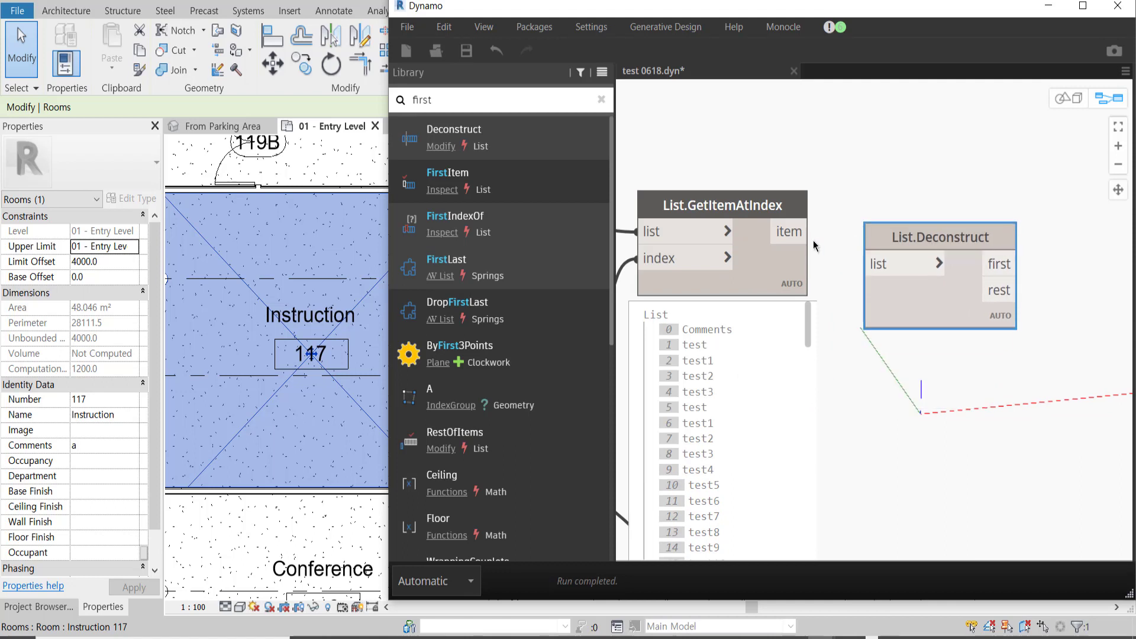
click(810, 232)
click(891, 259)
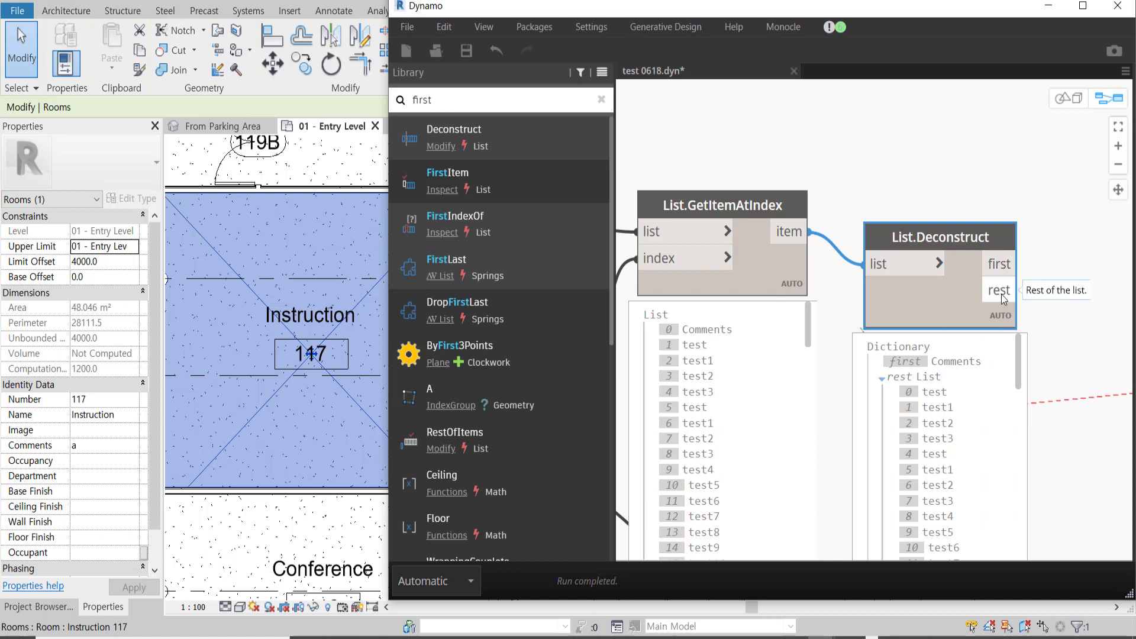
Step: Place a Watch node and wire List.Deconstruct's rest output into it
middle_drag(1026, 299, 889, 300)
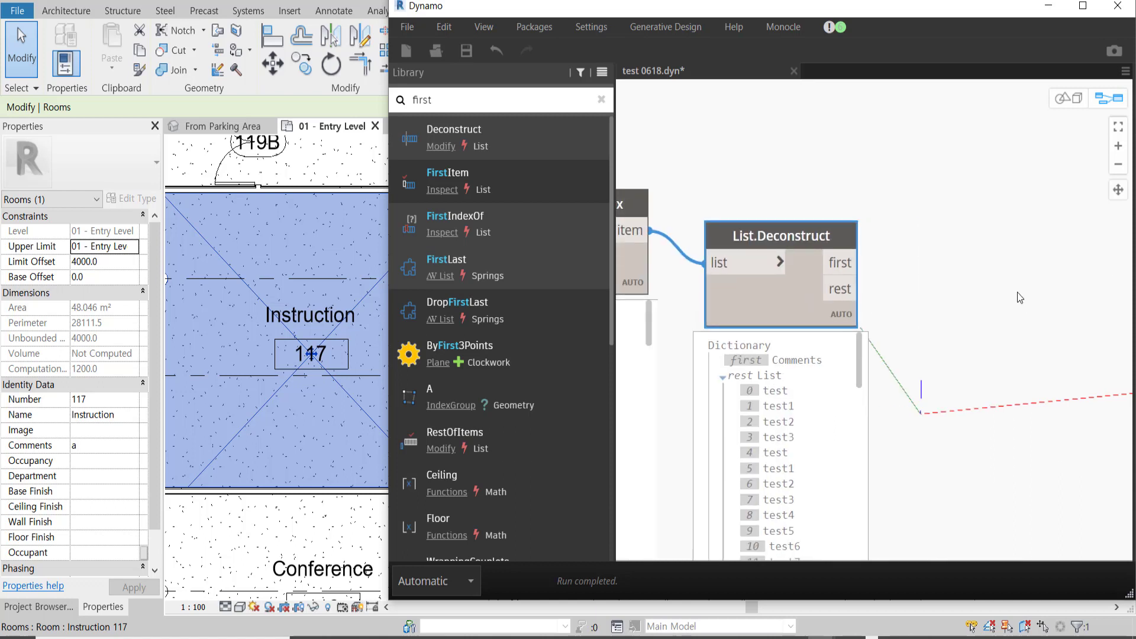
right_click(1017, 292)
text(watch)
click(954, 343)
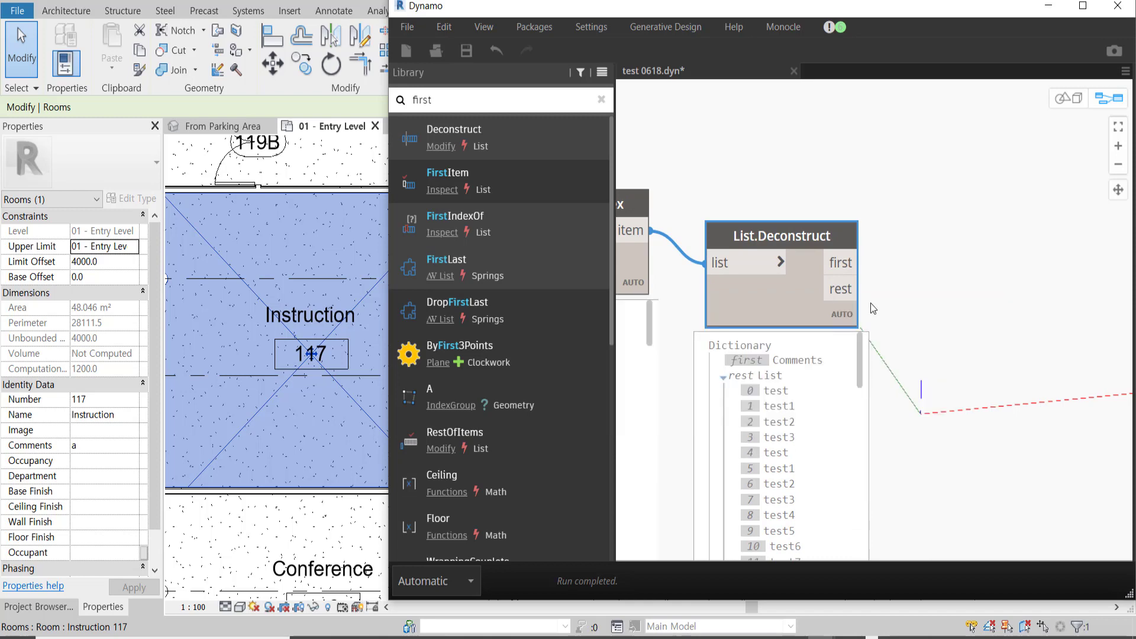
mouse_move(865, 292)
mouse_down()
mouse_move(929, 377)
mouse_move(963, 389)
mouse_up()
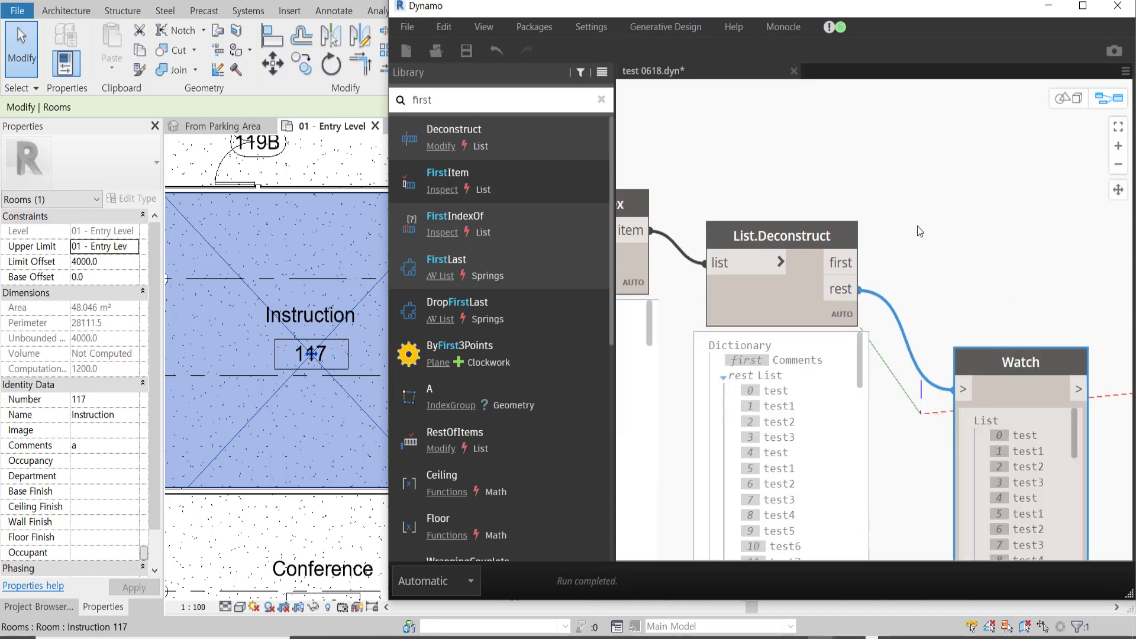
middle_drag(927, 493, 885, 349)
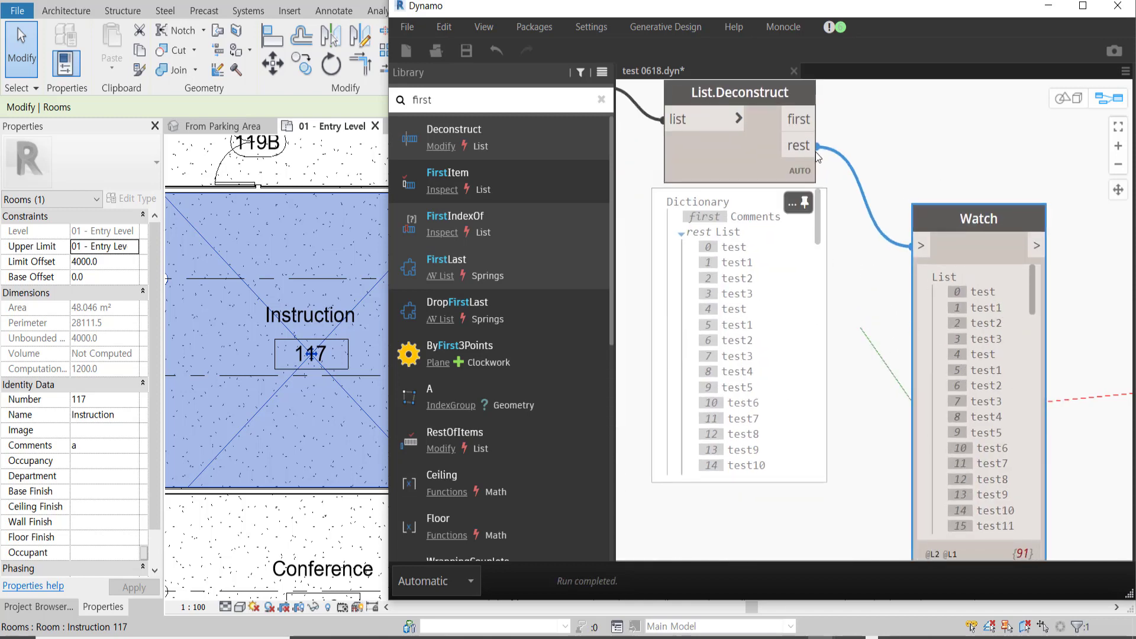
Step: Preview the Comments header from the first port, restore the rest output, and move Watch beside Deconstruct
drag(818, 120, 921, 245)
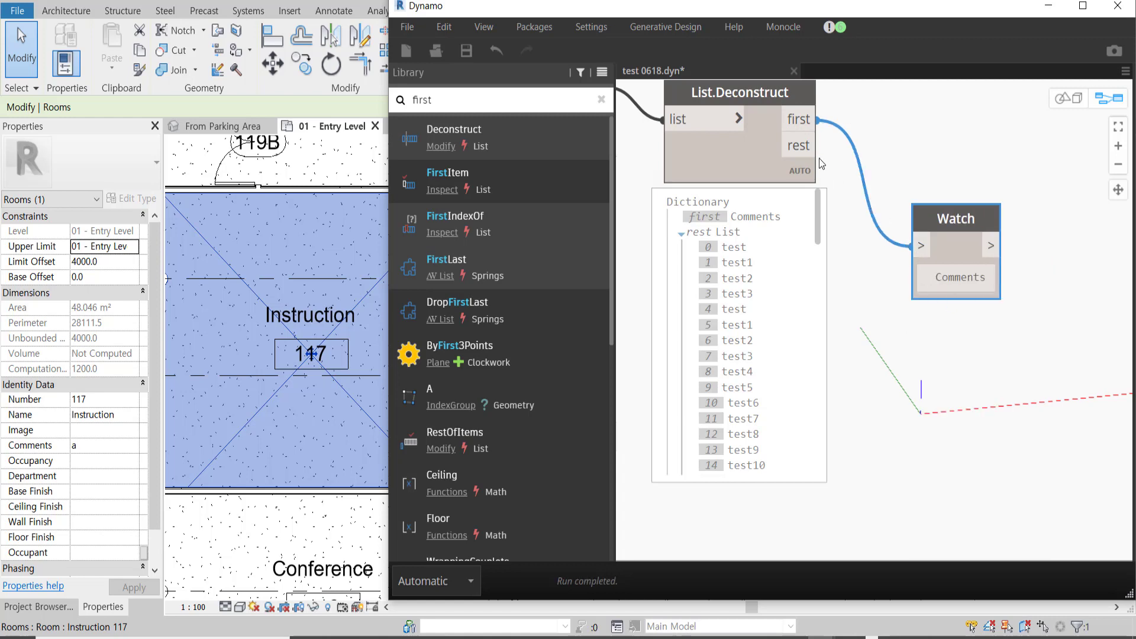
drag(818, 146, 921, 245)
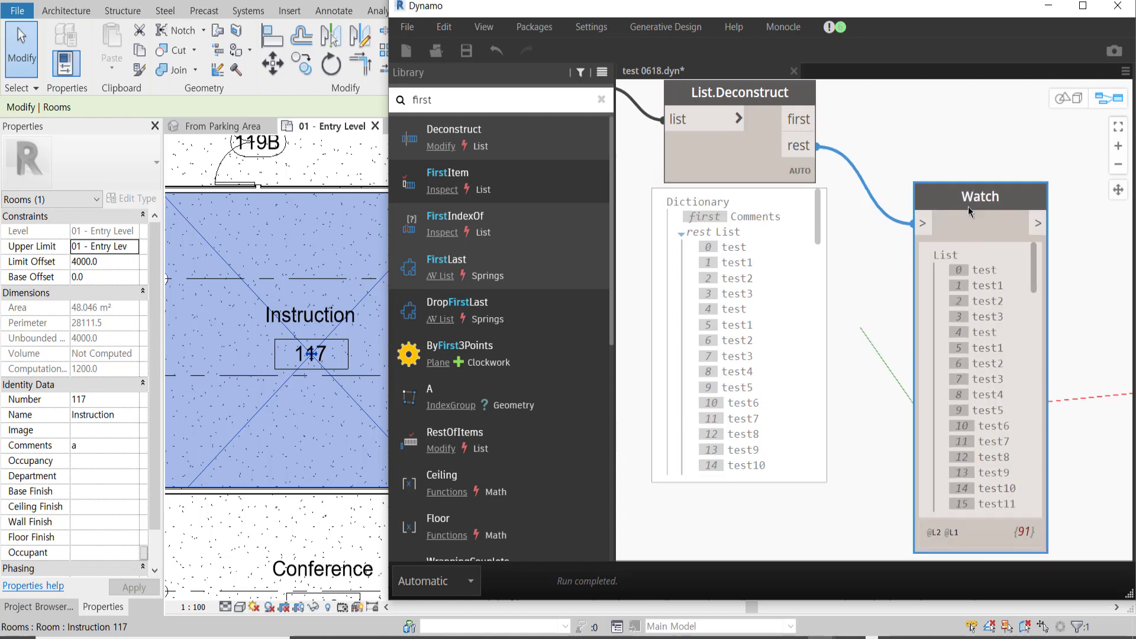
drag(979, 231, 959, 182)
middle_drag(959, 182, 929, 232)
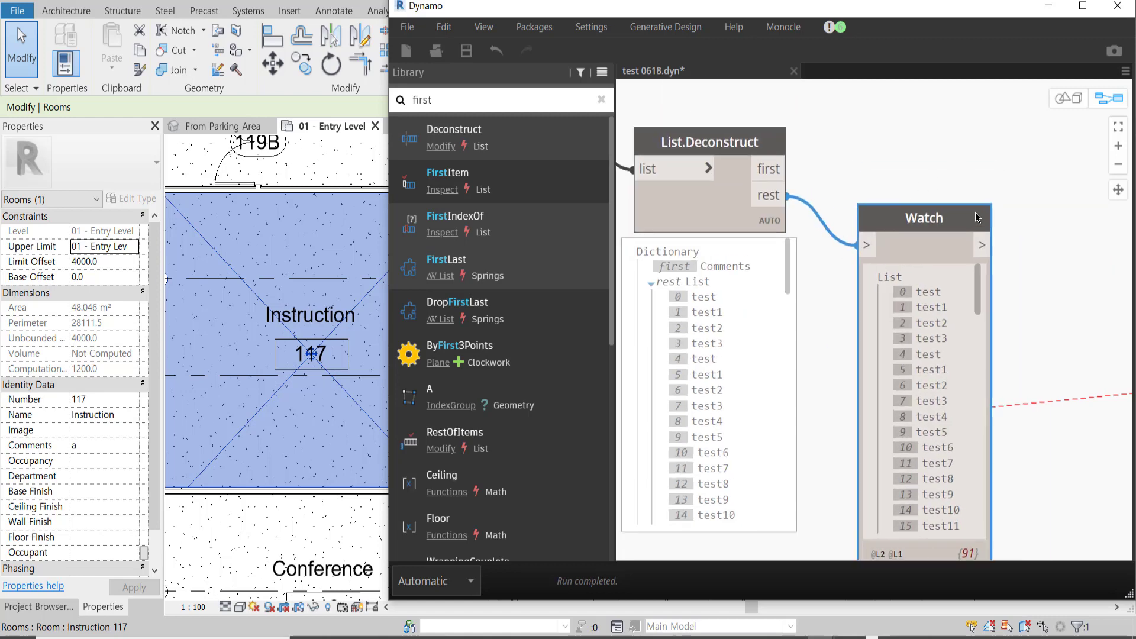
Step: Position the Element.SetParameterByName node to the right of the Watch node
scroll(941, 172, down, 2)
scroll(941, 172, down, 3)
scroll(884, 350, up, 2)
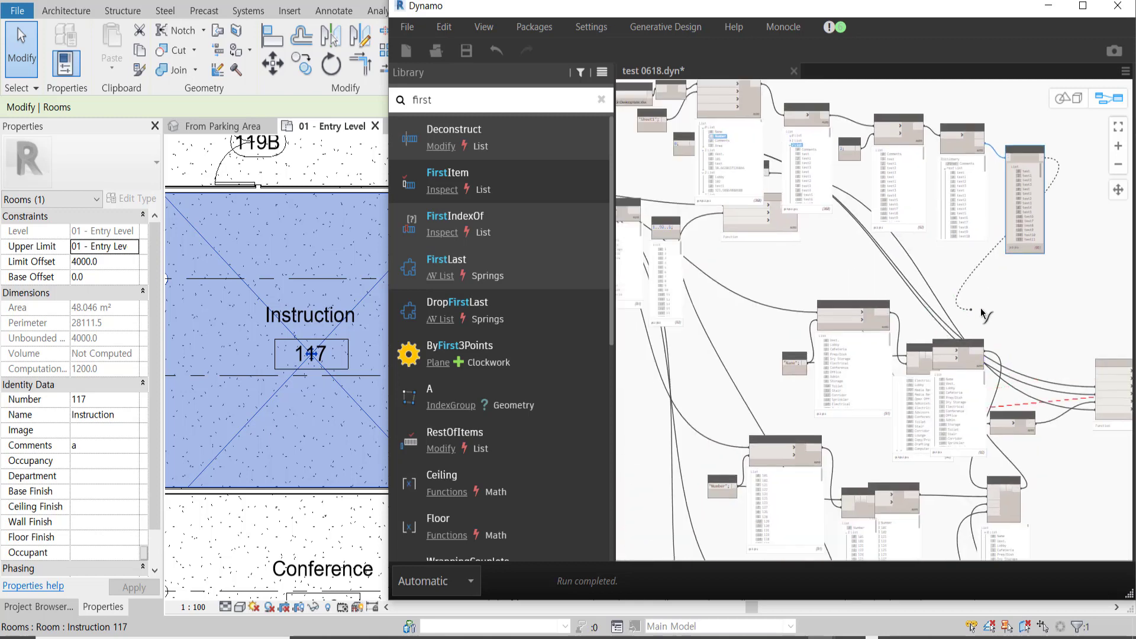
scroll(876, 346, up, 2)
scroll(828, 331, up, 3)
scroll(771, 319, down, 3)
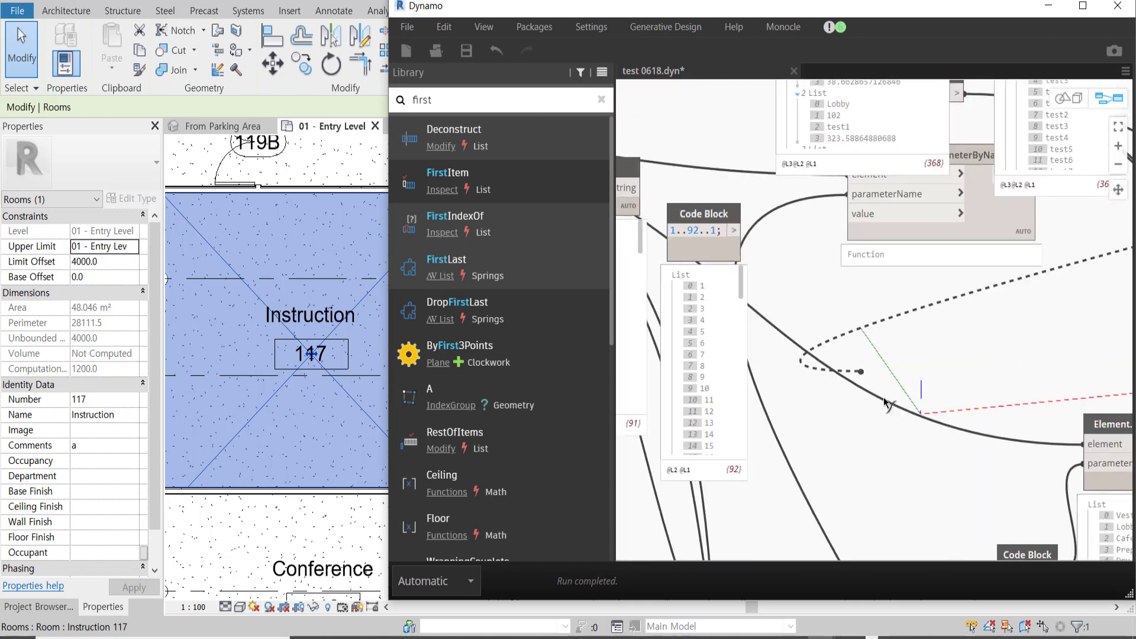
scroll(1007, 266, up, 3)
click(1073, 306)
scroll(1072, 307, down, 2)
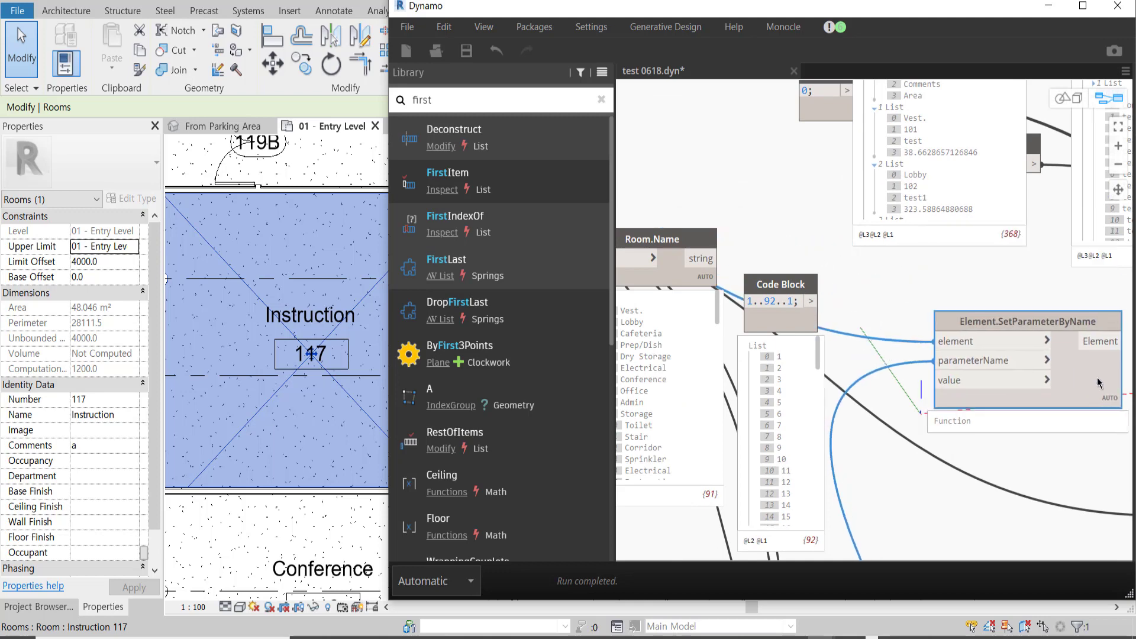
scroll(976, 355, down, 2)
scroll(859, 385, down, 2)
drag(805, 398, 958, 373)
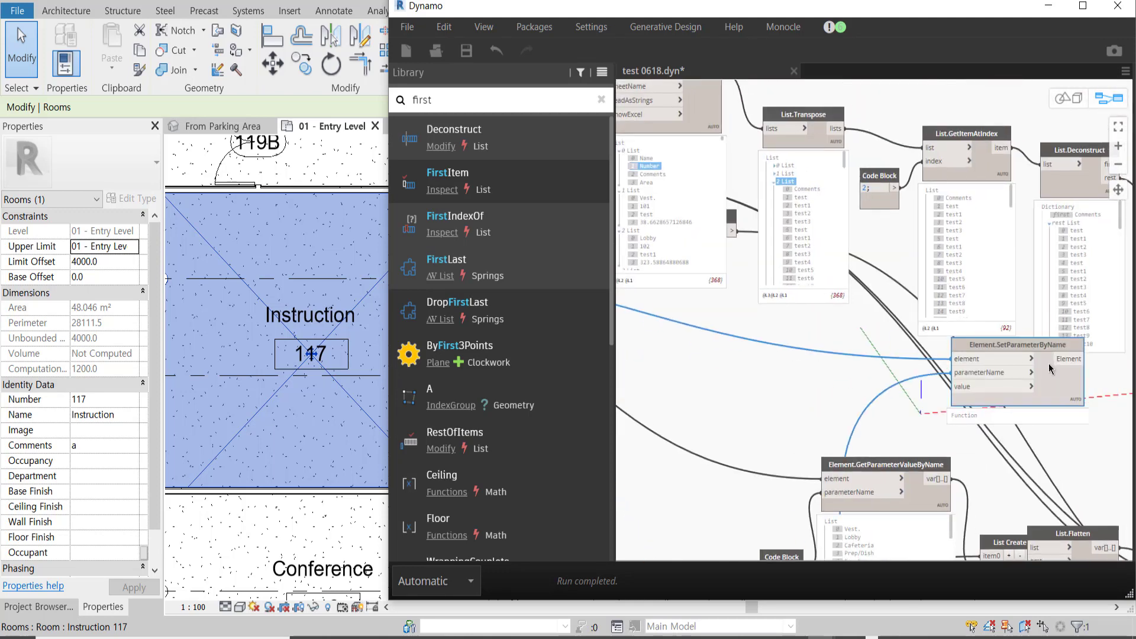
middle_drag(959, 373, 706, 415)
drag(888, 438, 1053, 266)
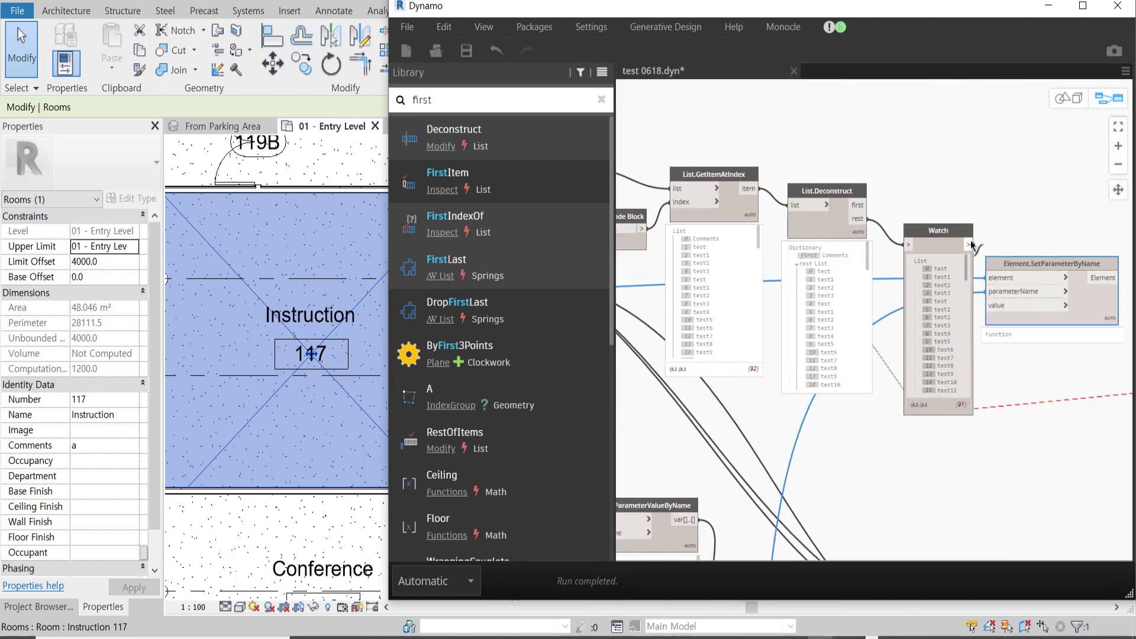
Step: Wire the comment values into SetParameterByName's value input, then minimize Dynamo to show Revit
drag(972, 244, 1062, 306)
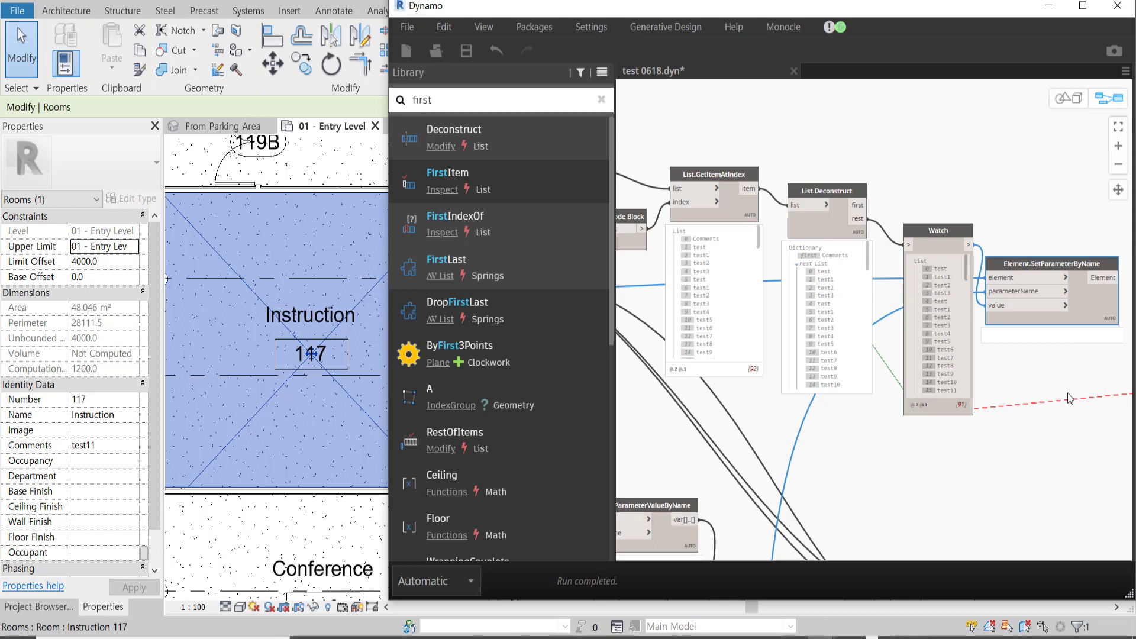
mouse_move(1053, 333)
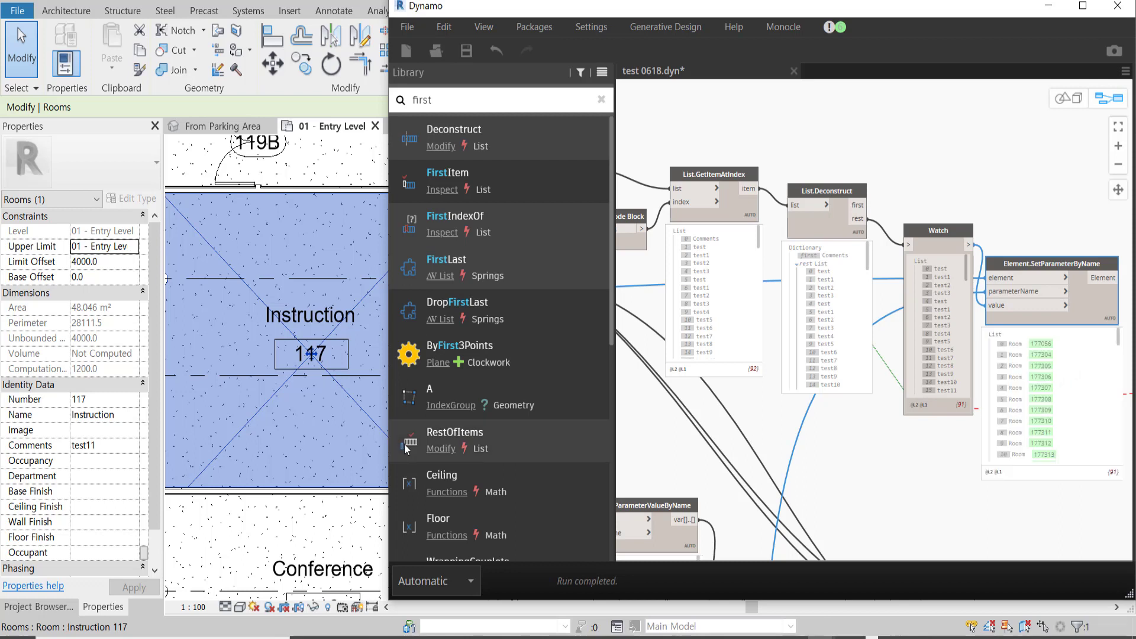
click(171, 438)
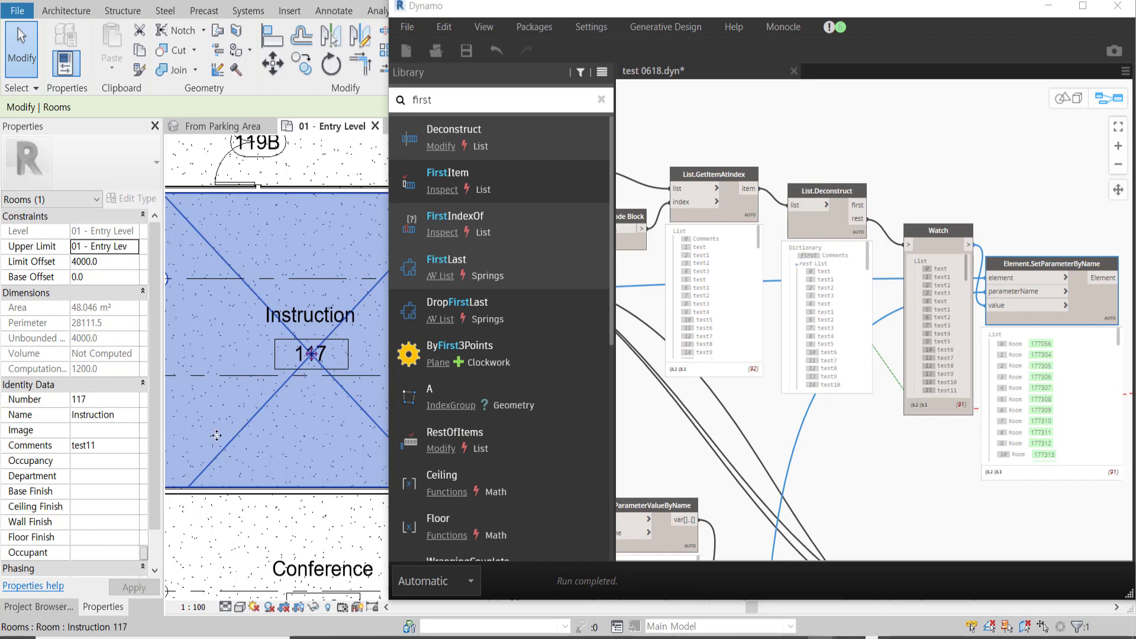
click(1048, 6)
Step: Start a new Schedule/Quantities view from the View tab's Schedules menu
click(618, 207)
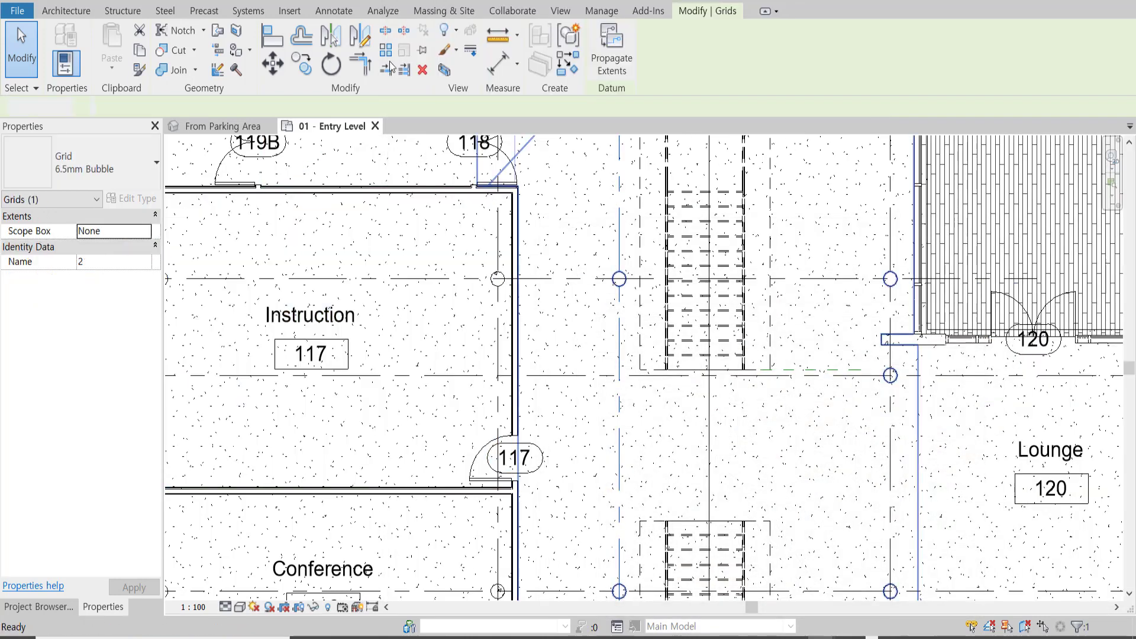
click(602, 10)
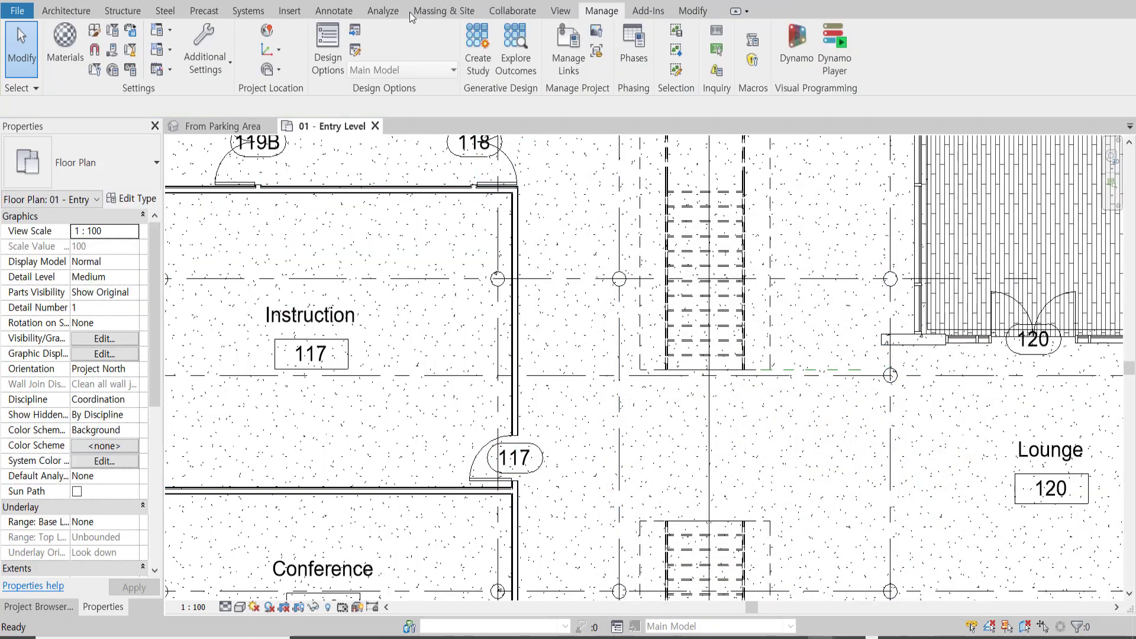
click(560, 11)
click(734, 30)
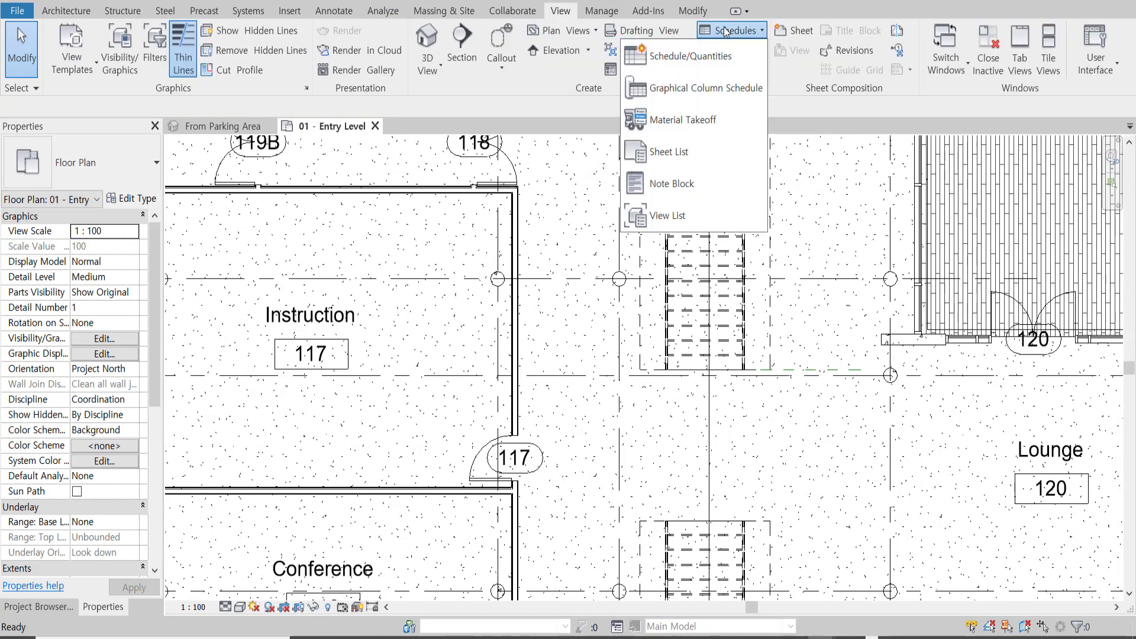
click(698, 58)
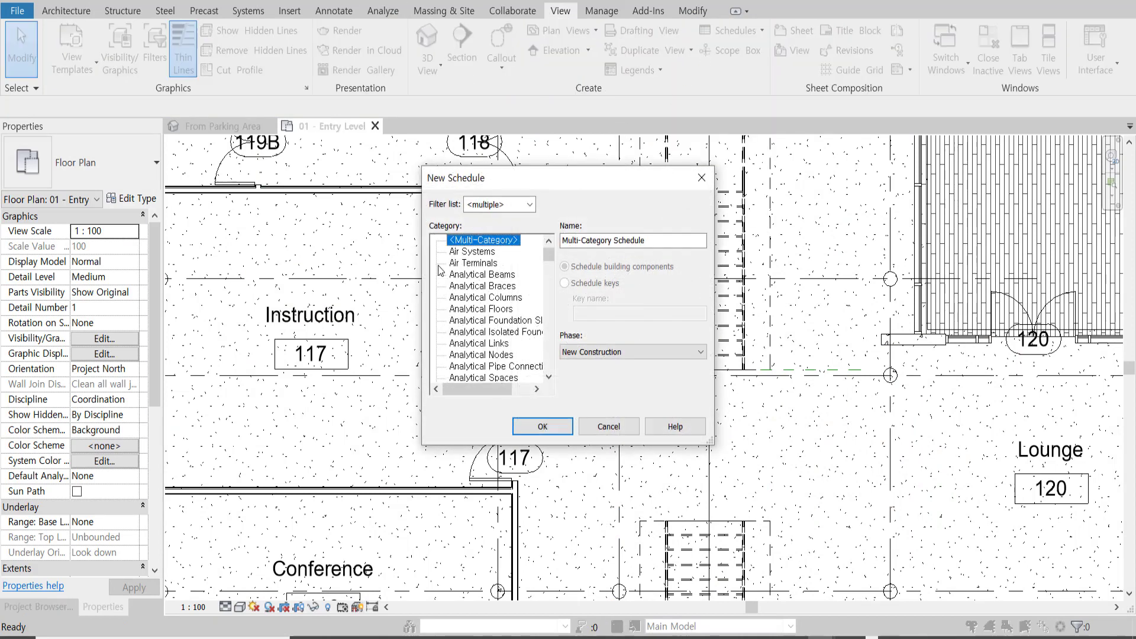
Step: Create a Rooms schedule containing only the Comments field
click(468, 276)
key(r)
scroll(473, 372, down, 1)
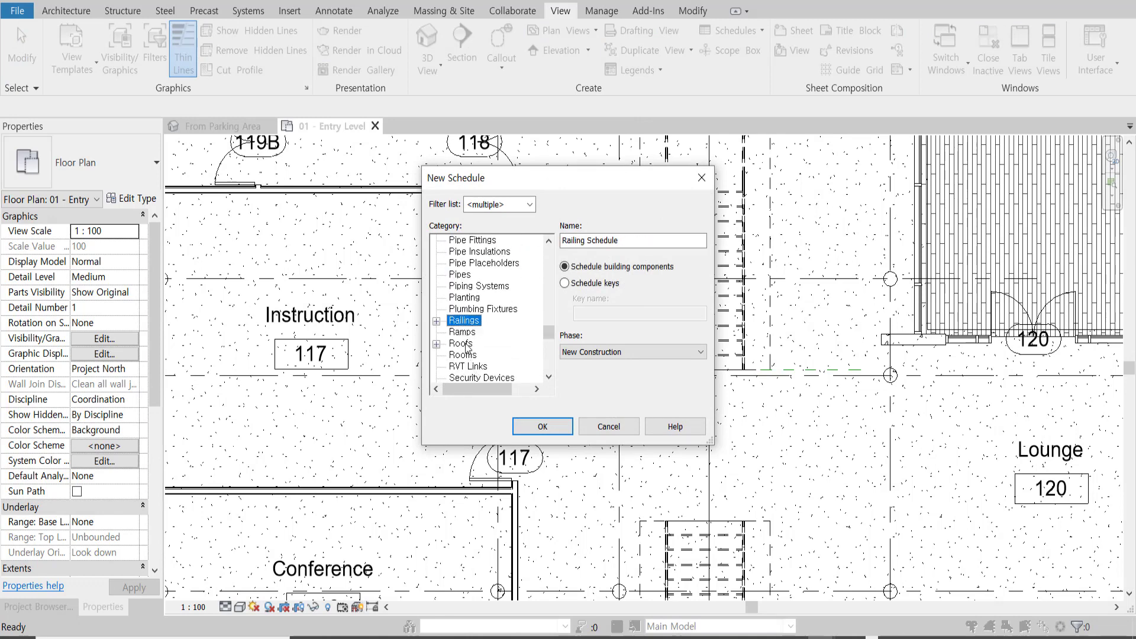
double_click(462, 355)
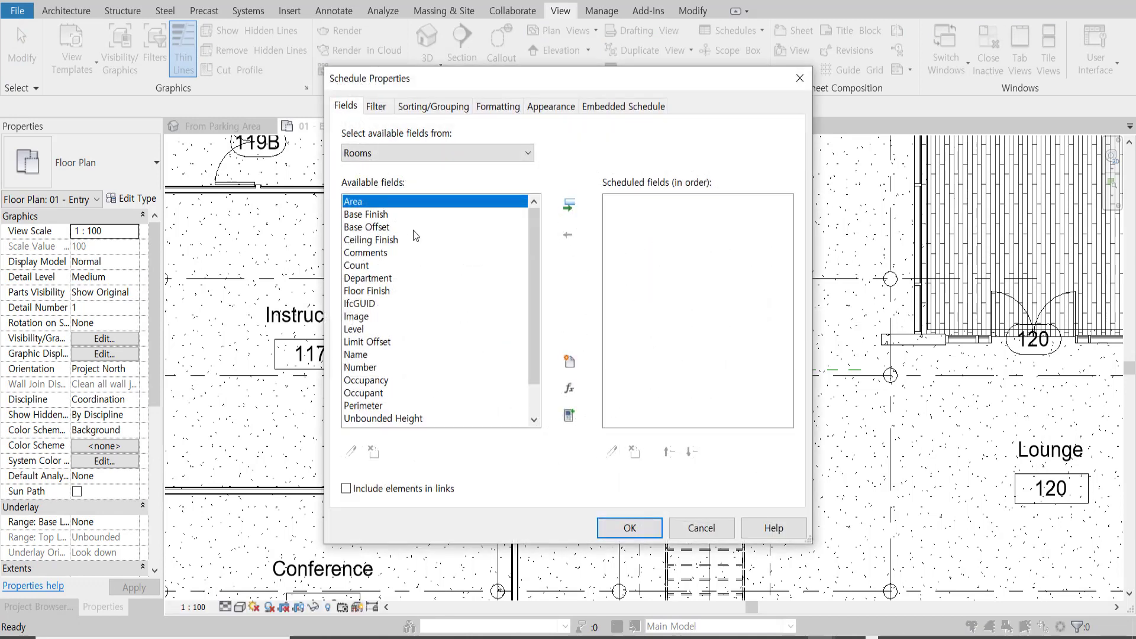
drag(409, 205, 394, 349)
double_click(389, 254)
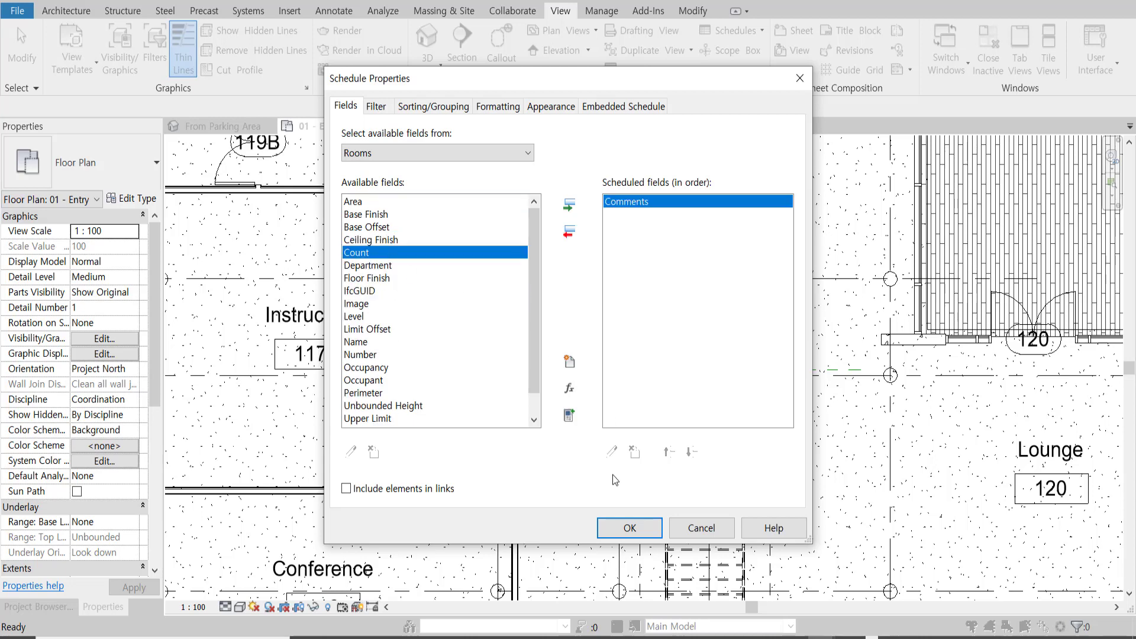
click(629, 526)
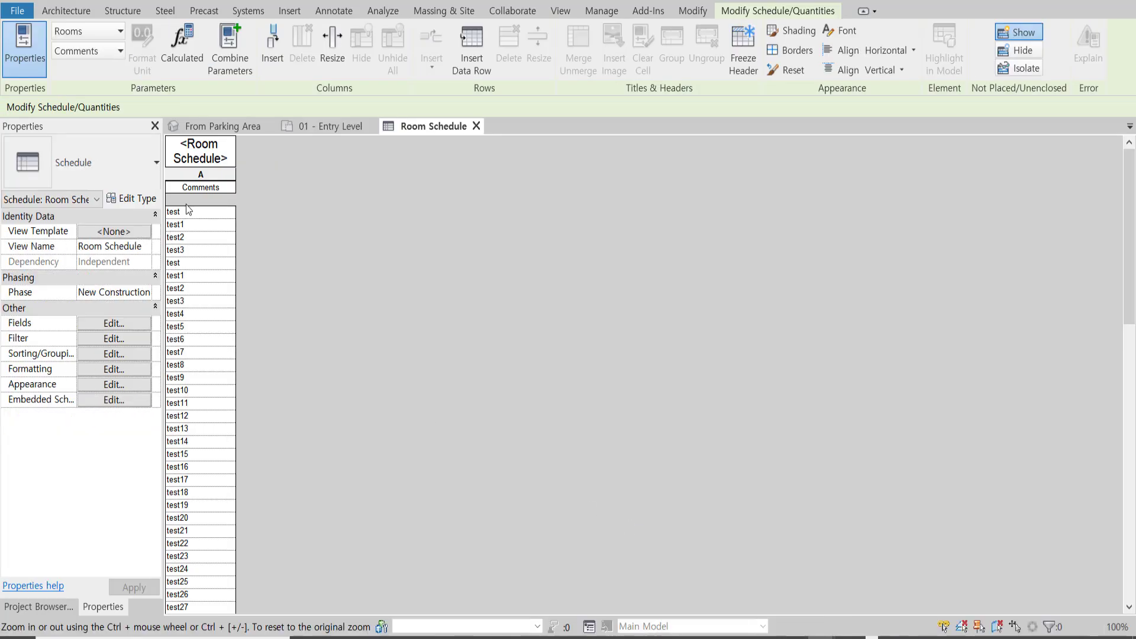
scroll(206, 451, down, 5)
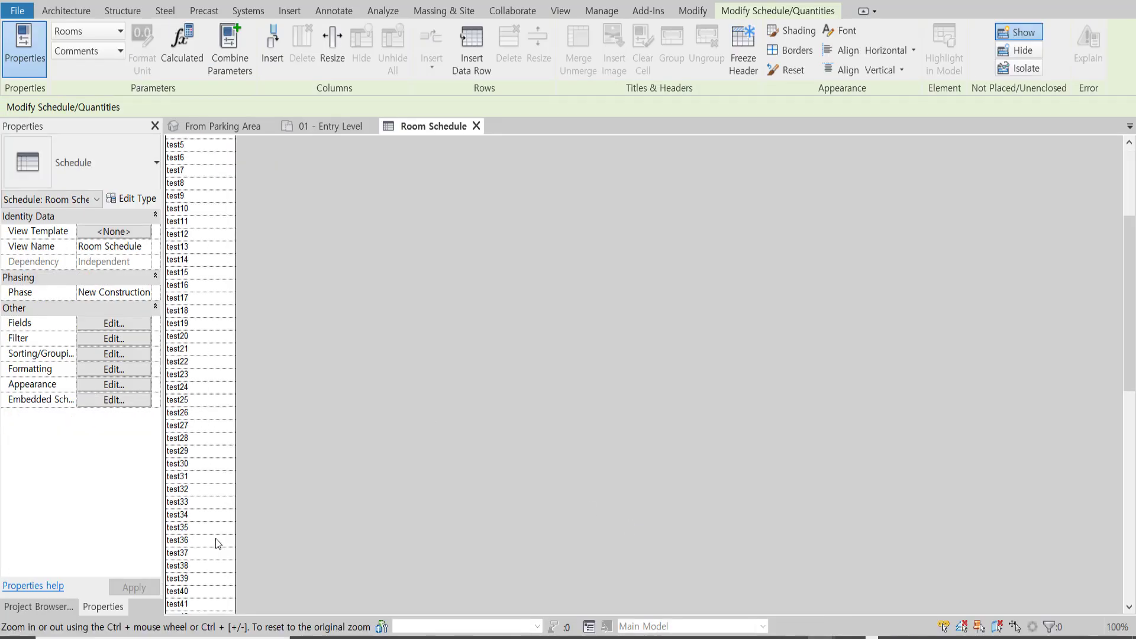
scroll(216, 538, down, 10)
scroll(217, 506, up, 12)
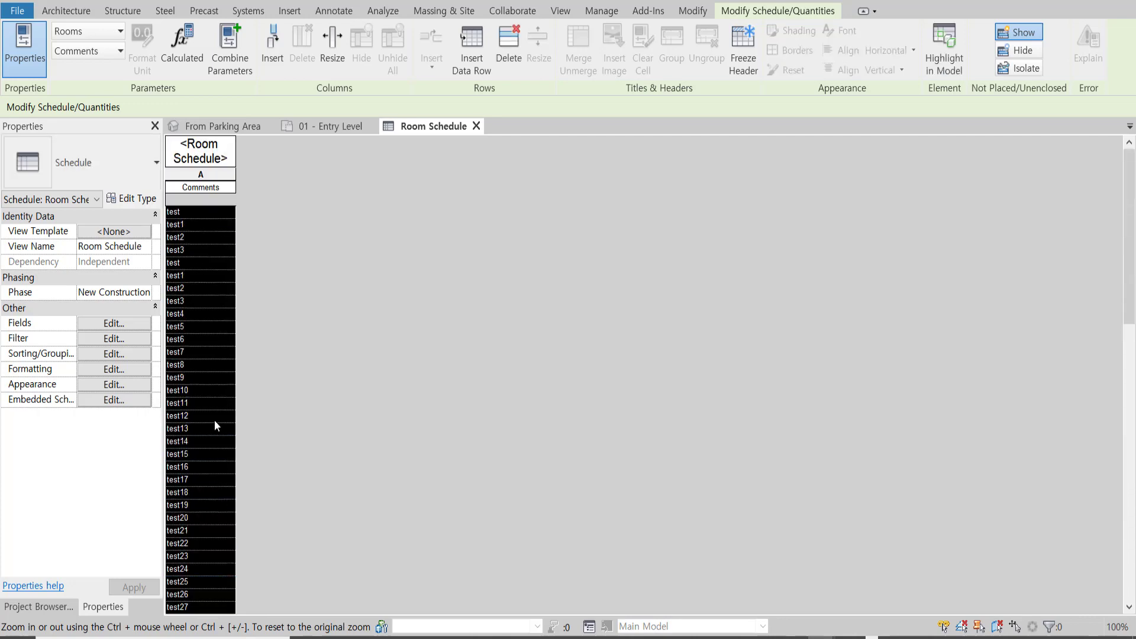
click(214, 418)
click(208, 212)
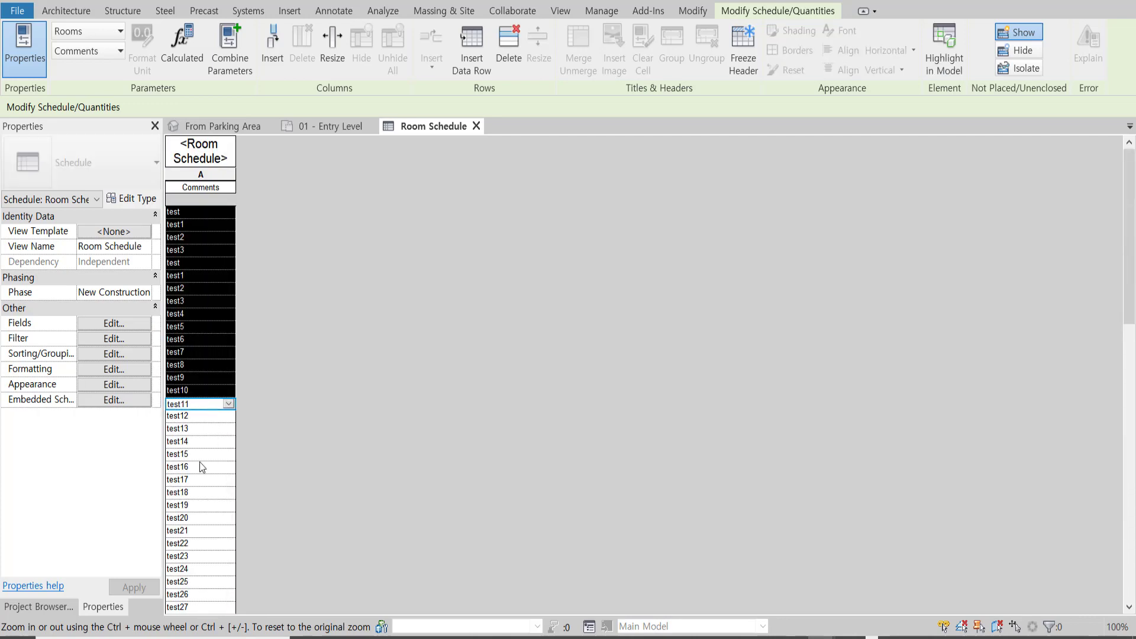
click(191, 494)
scroll(197, 515, down, 4)
scroll(197, 527, down, 4)
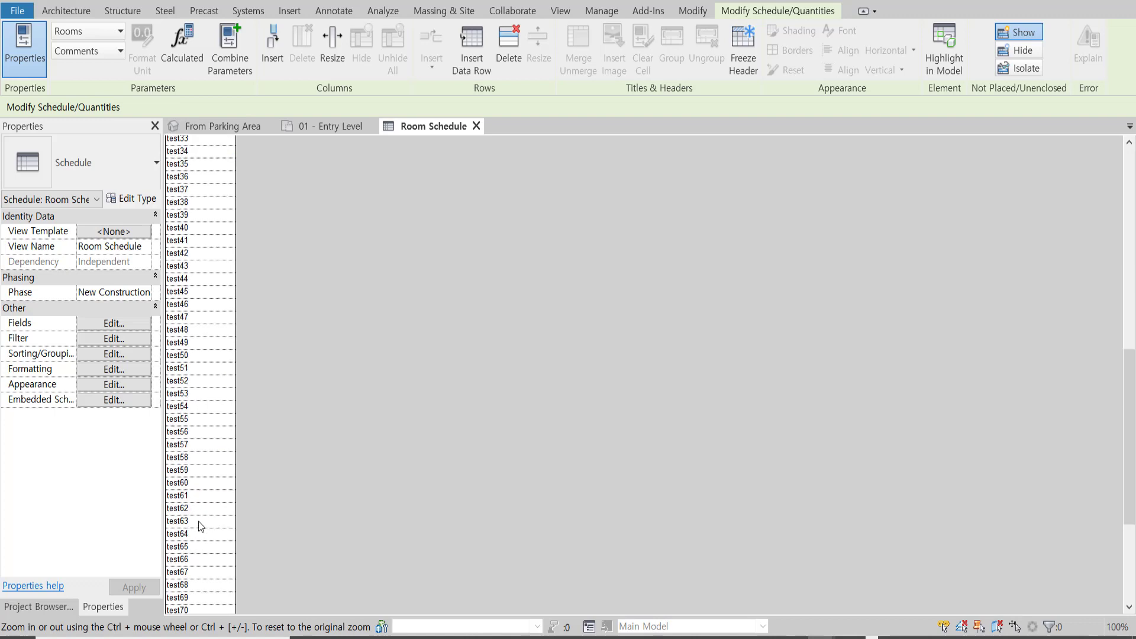
scroll(198, 523, down, 4)
scroll(195, 487, up, 3)
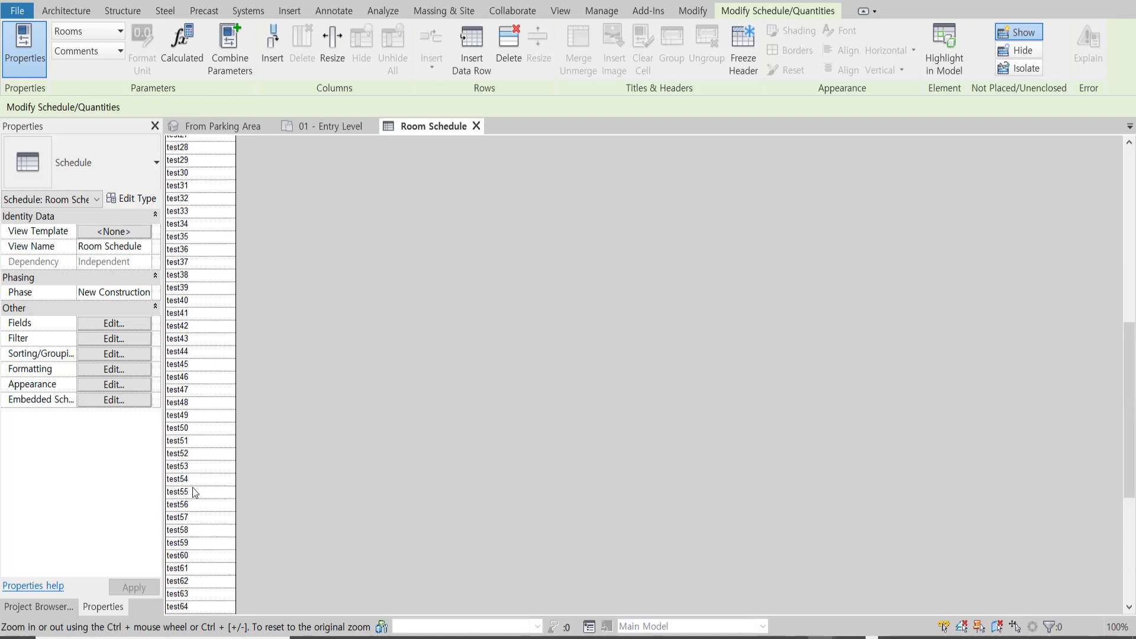